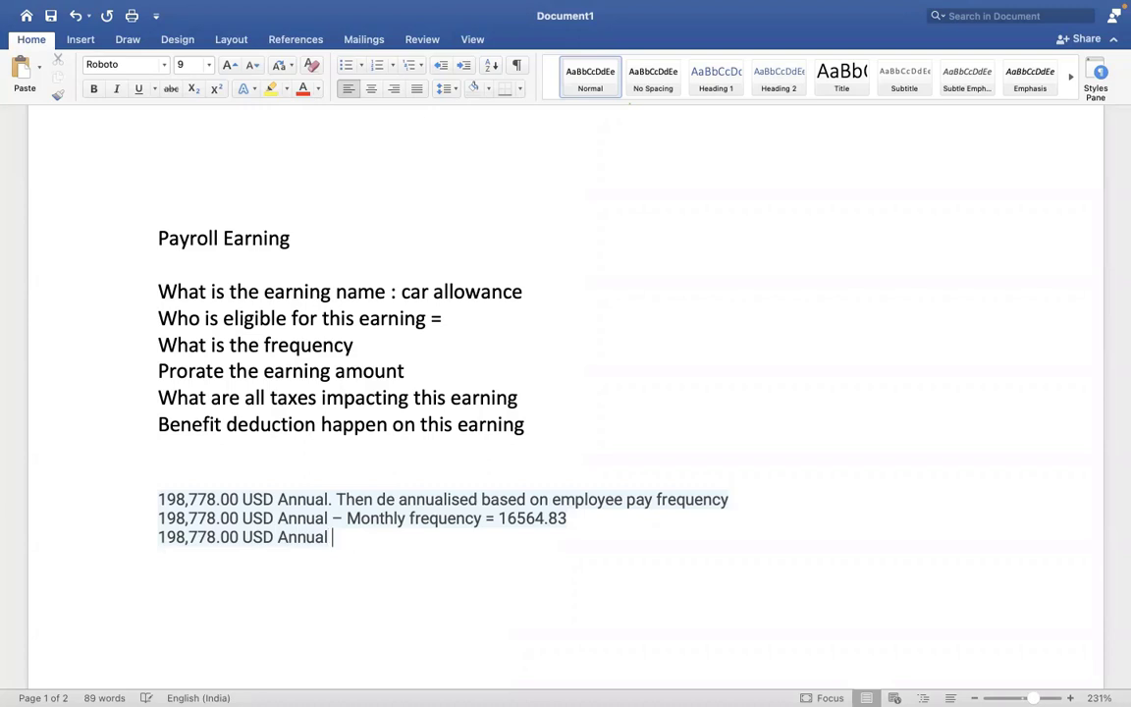
# - Add the line '- Semi Monthly frequency = 8282.41' to the Word notes and return to Workday
pyautogui.write('em')
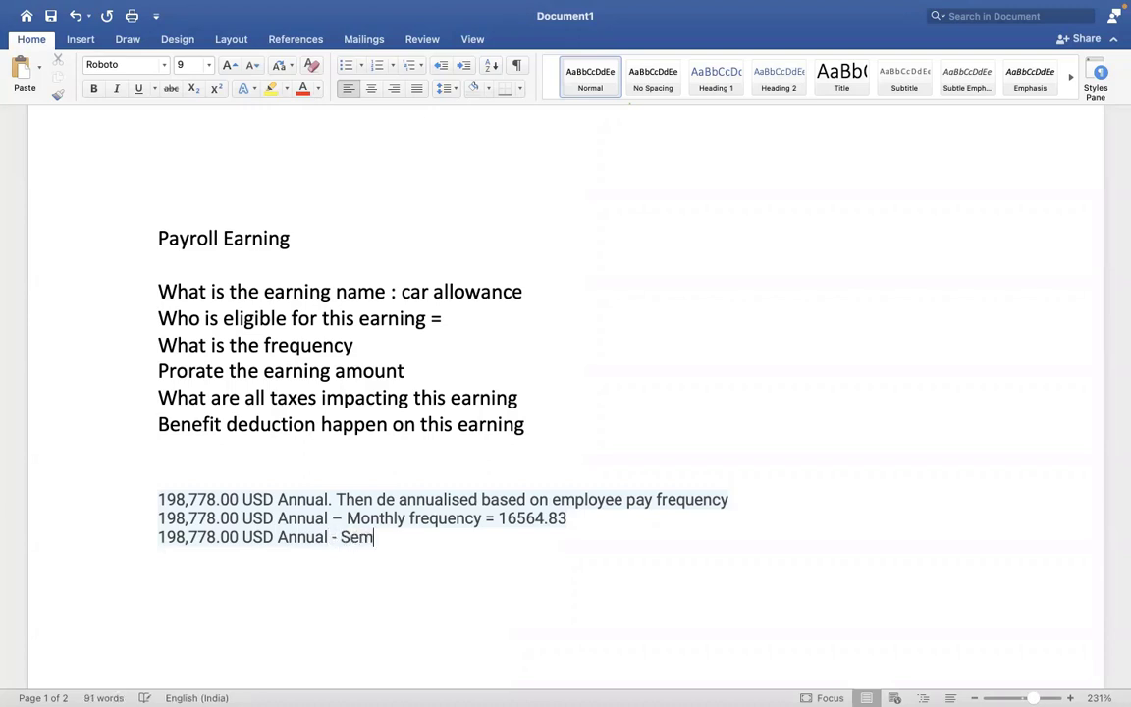
pyautogui.write('i mONTHLY')
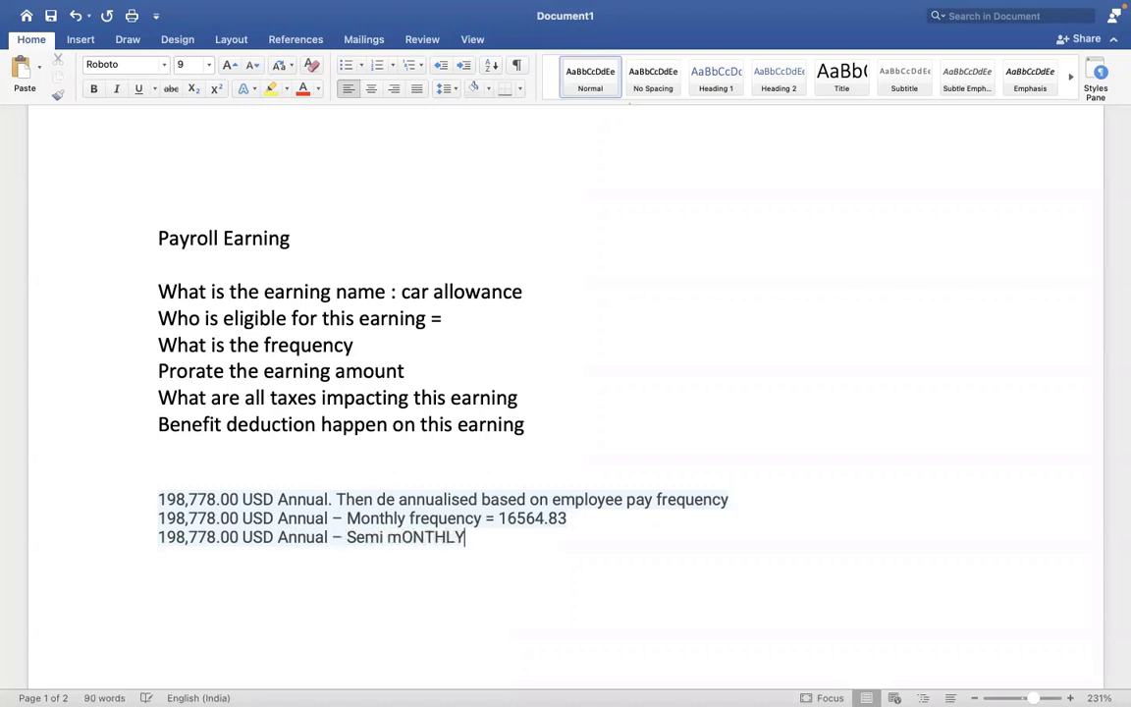
pyautogui.press('BackSpace')
pyautogui.press('BackSpace')
pyautogui.press('BackSpace')
pyautogui.press('BackSpace')
pyautogui.press('BackSpace')
pyautogui.press('BackSpace')
pyautogui.press('BackSpace')
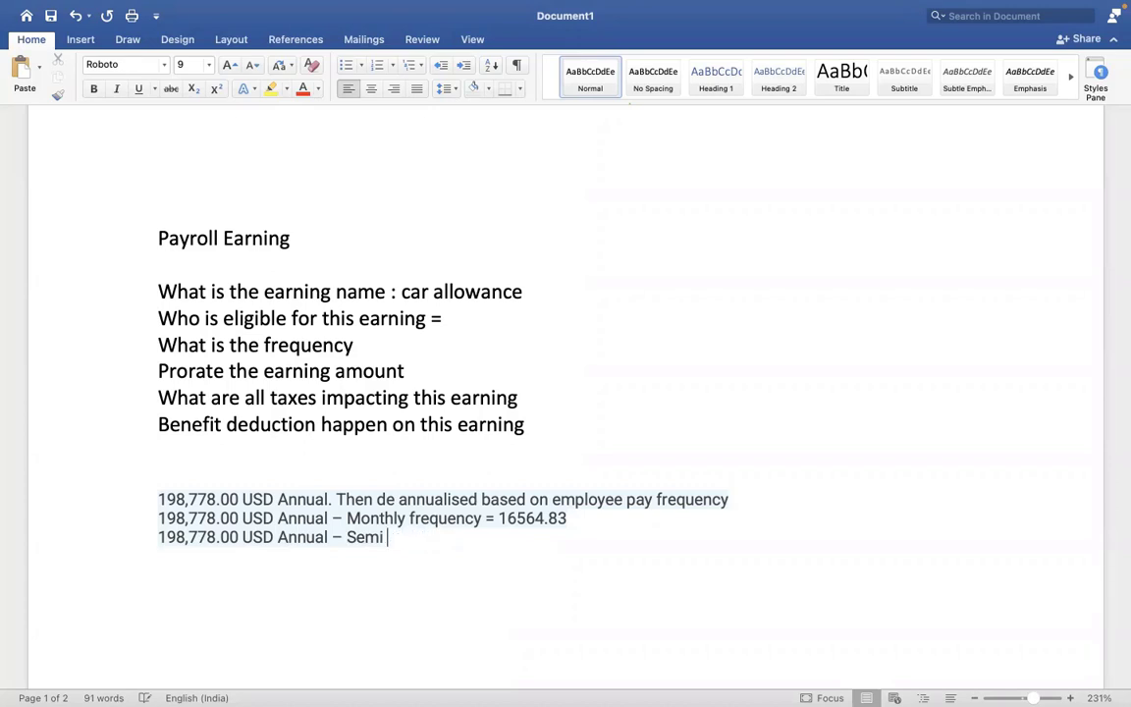
pyautogui.write('Monthly f')
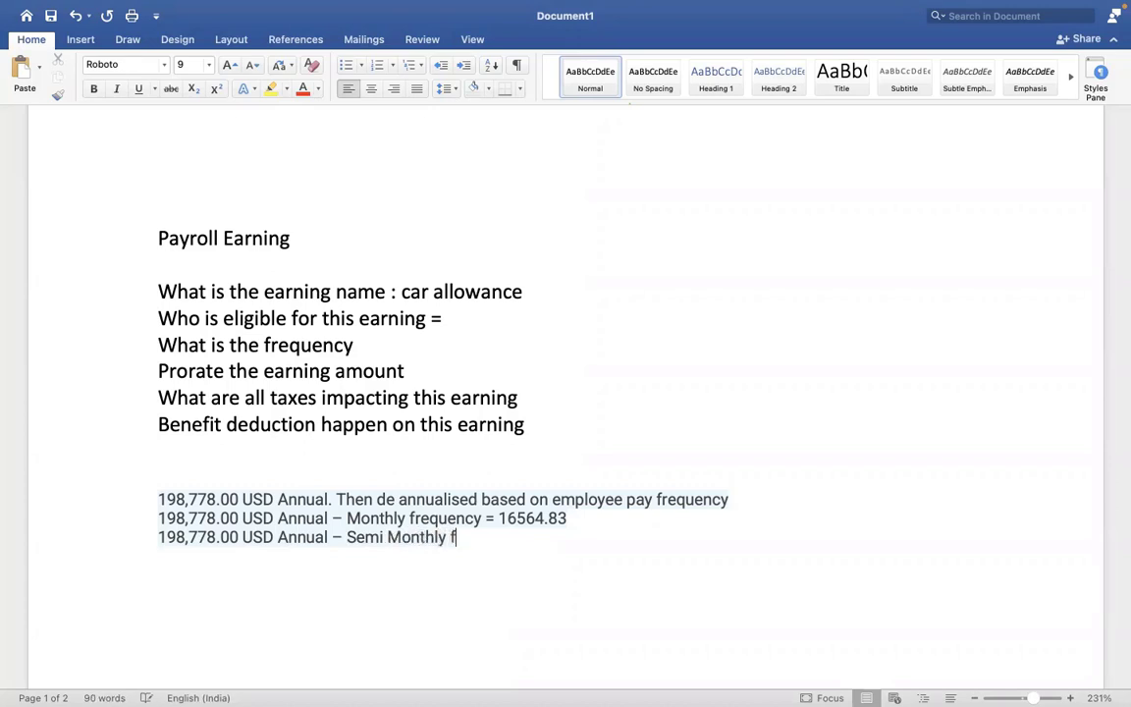
pyautogui.write('requency =')
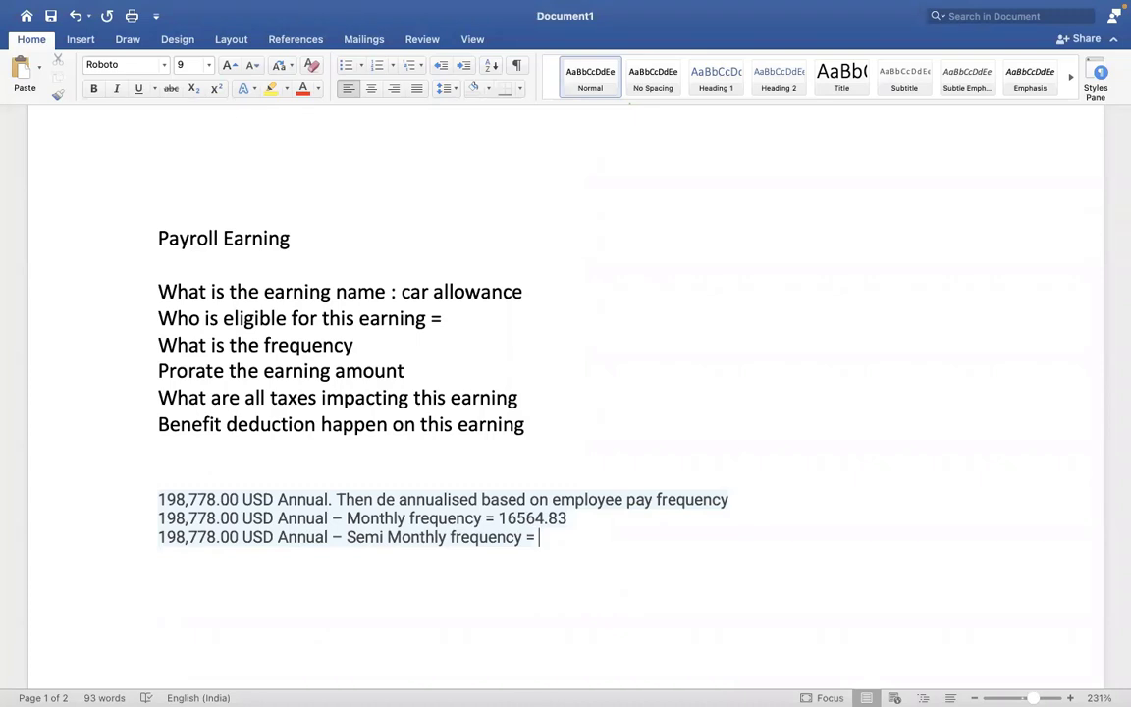
pyautogui.write('8282.41')
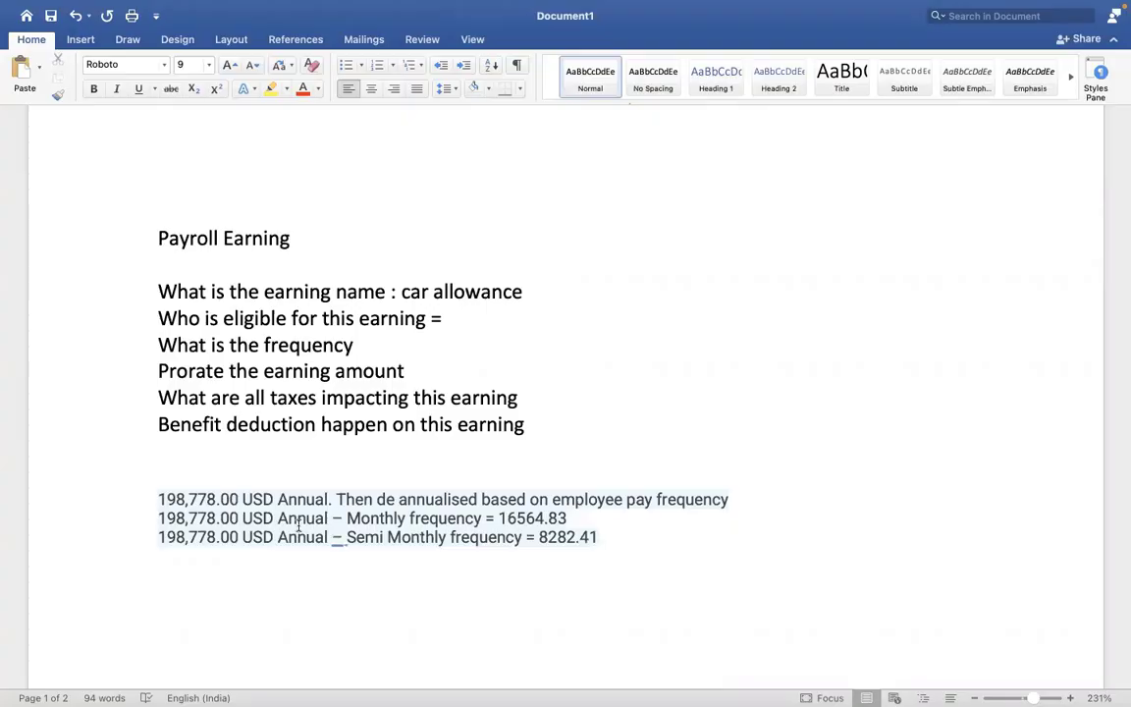
pyautogui.hotkey('ctrl', 'Right')
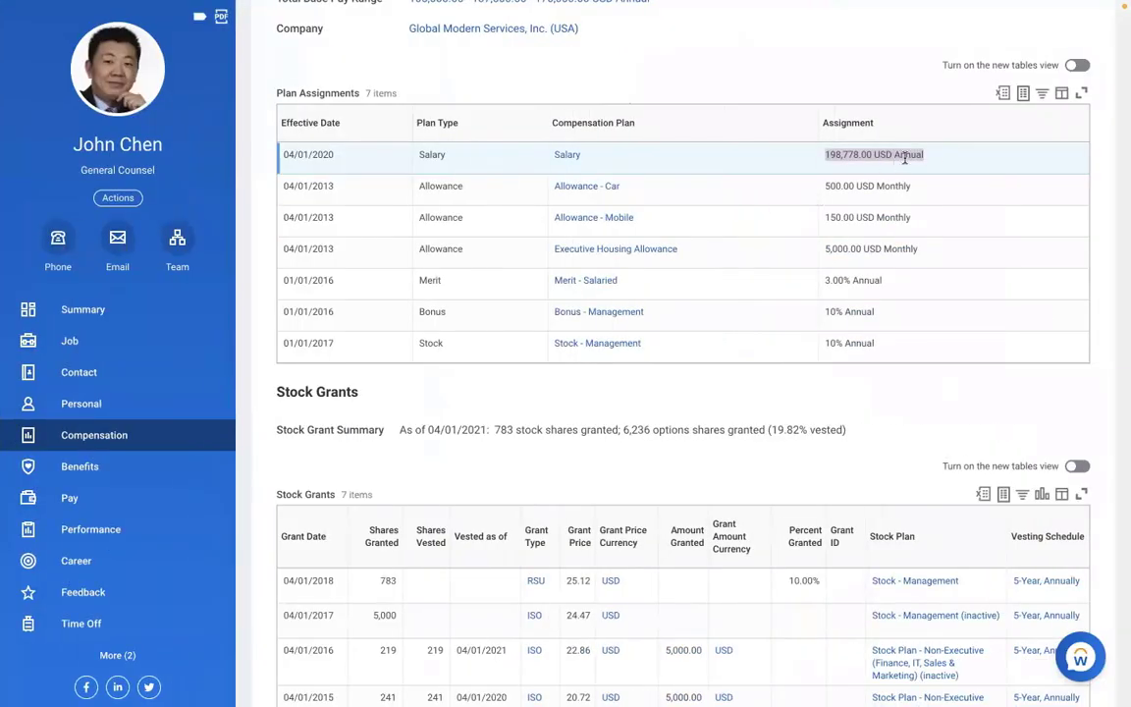
pyautogui.click(933, 167)
pyautogui.click(70, 498)
pyautogui.click(625, 84)
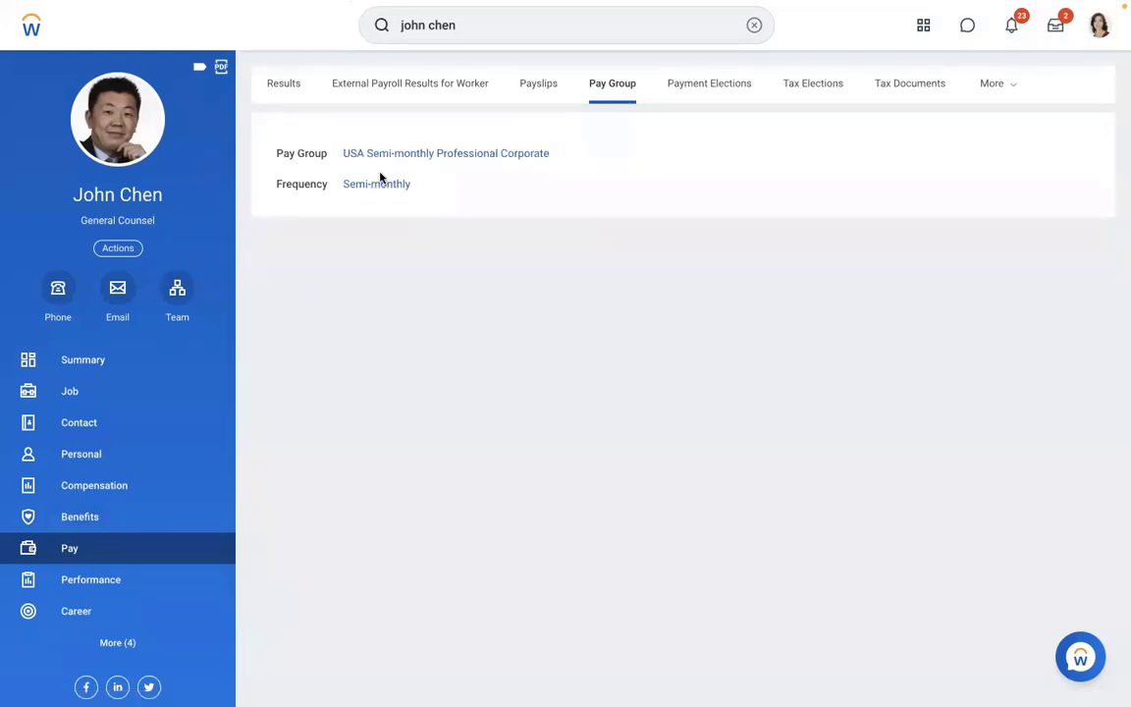
pyautogui.click(90, 484)
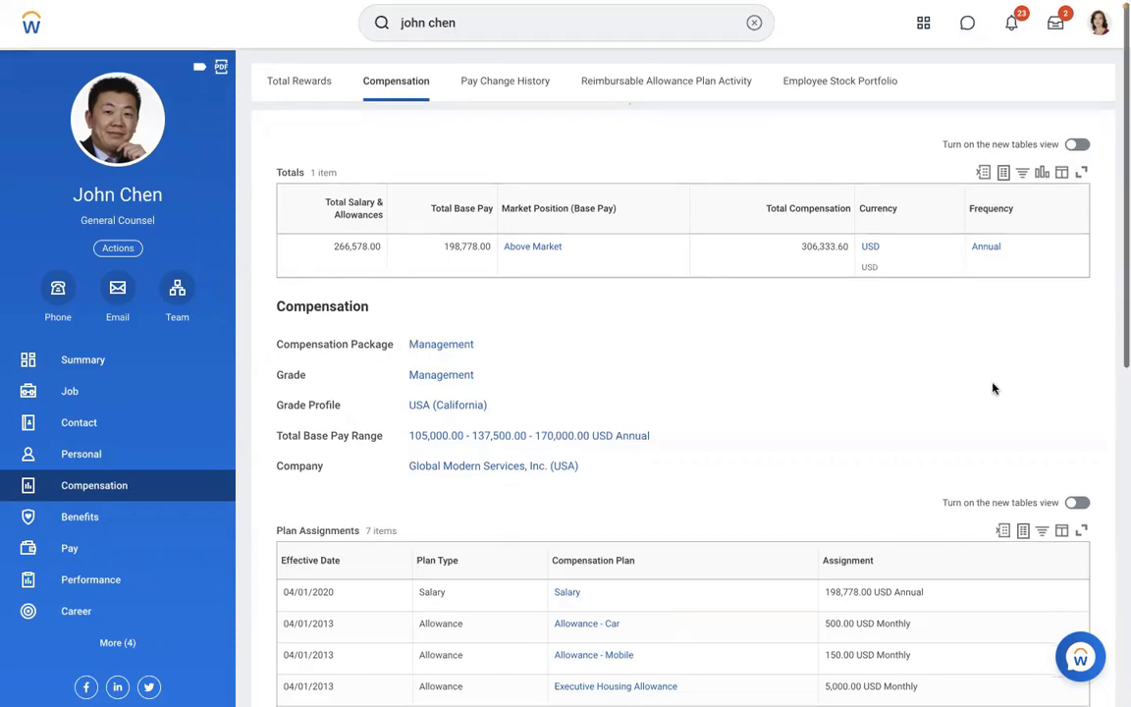
pyautogui.scroll(-2, 993, 386)
pyautogui.scroll(-2, 993, 388)
pyautogui.scroll(-1, 995, 390)
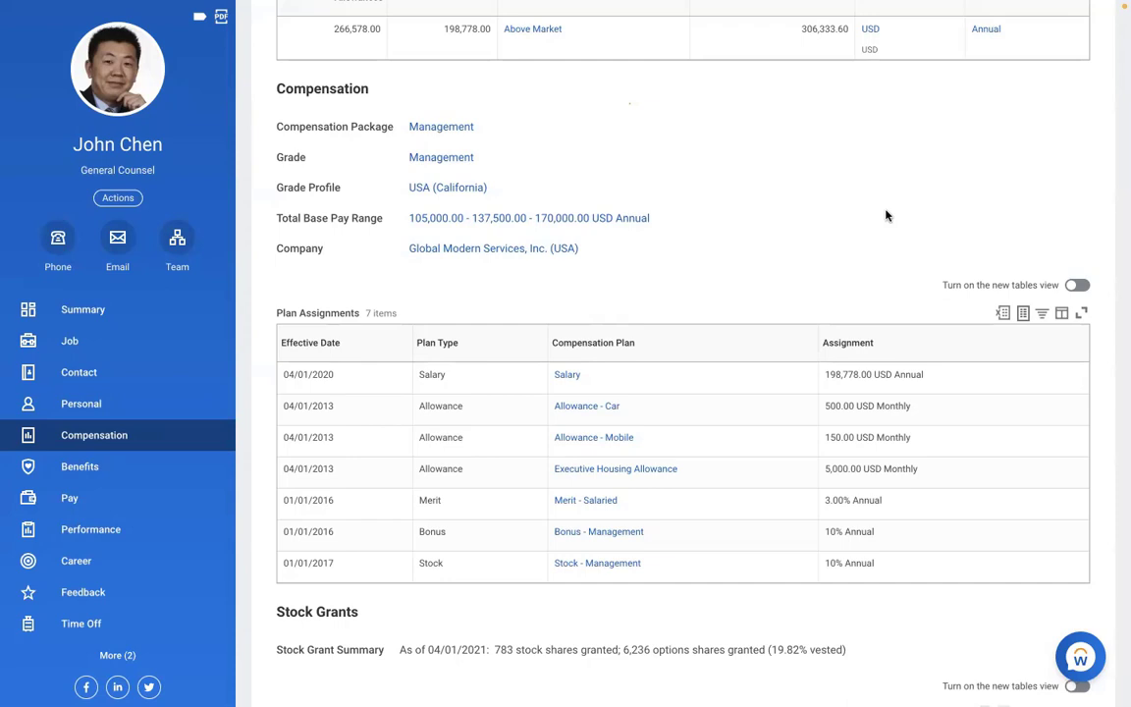
pyautogui.scroll(1, 886, 215)
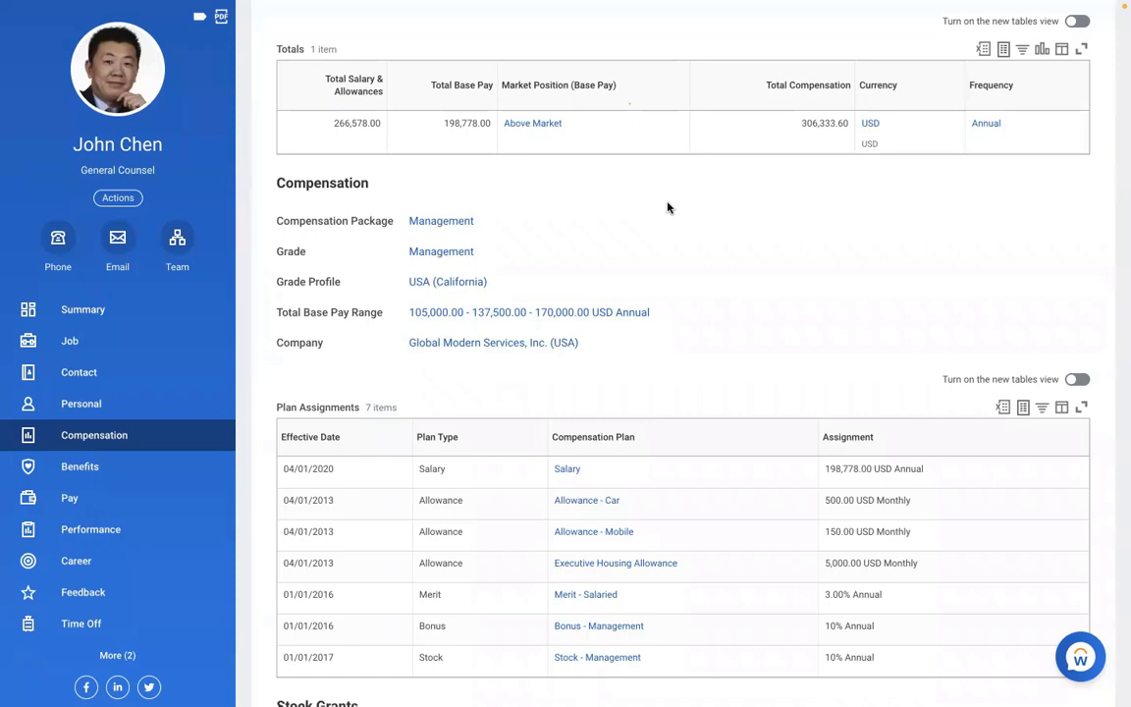
pyautogui.scroll(2, 668, 208)
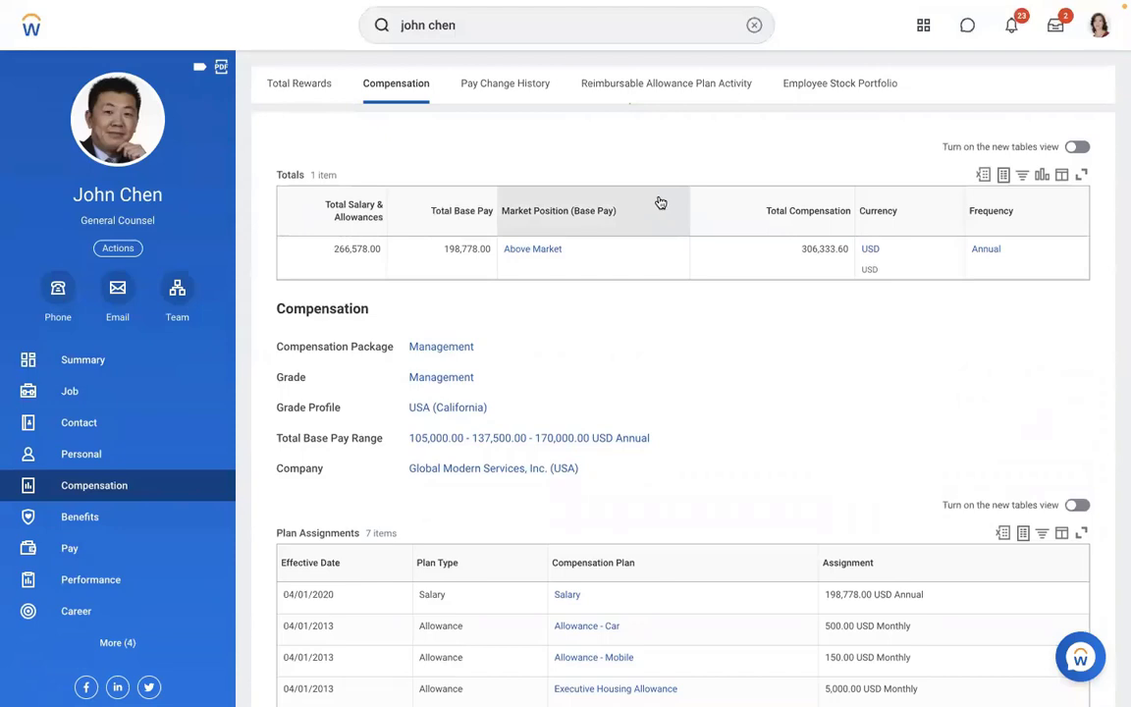
# - Clear the old worker search and launch Create Allowance Plan by searching 'create allowance plan'
pyautogui.click(754, 25)
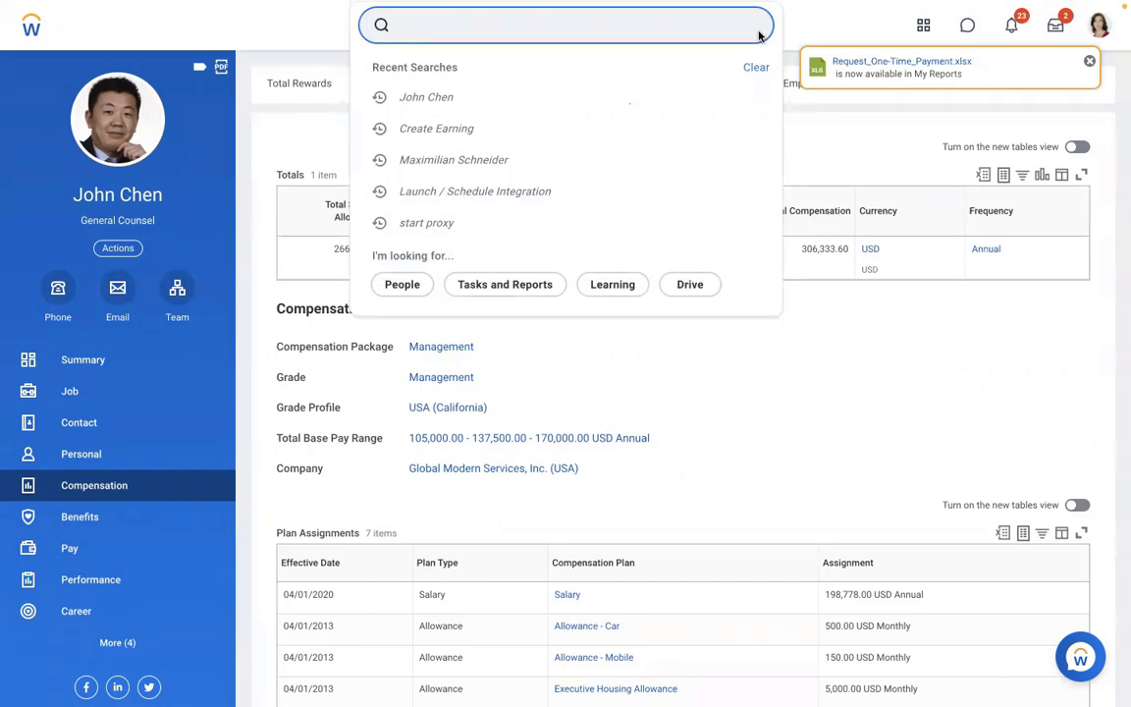
pyautogui.click(755, 493)
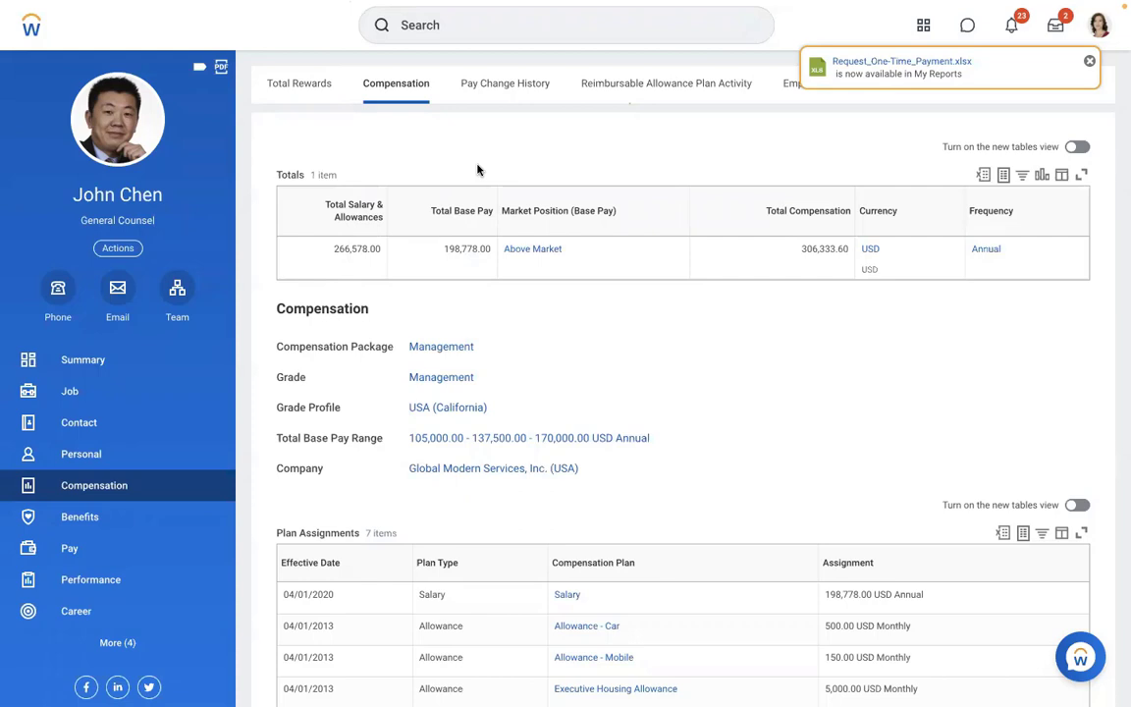
pyautogui.click(512, 34)
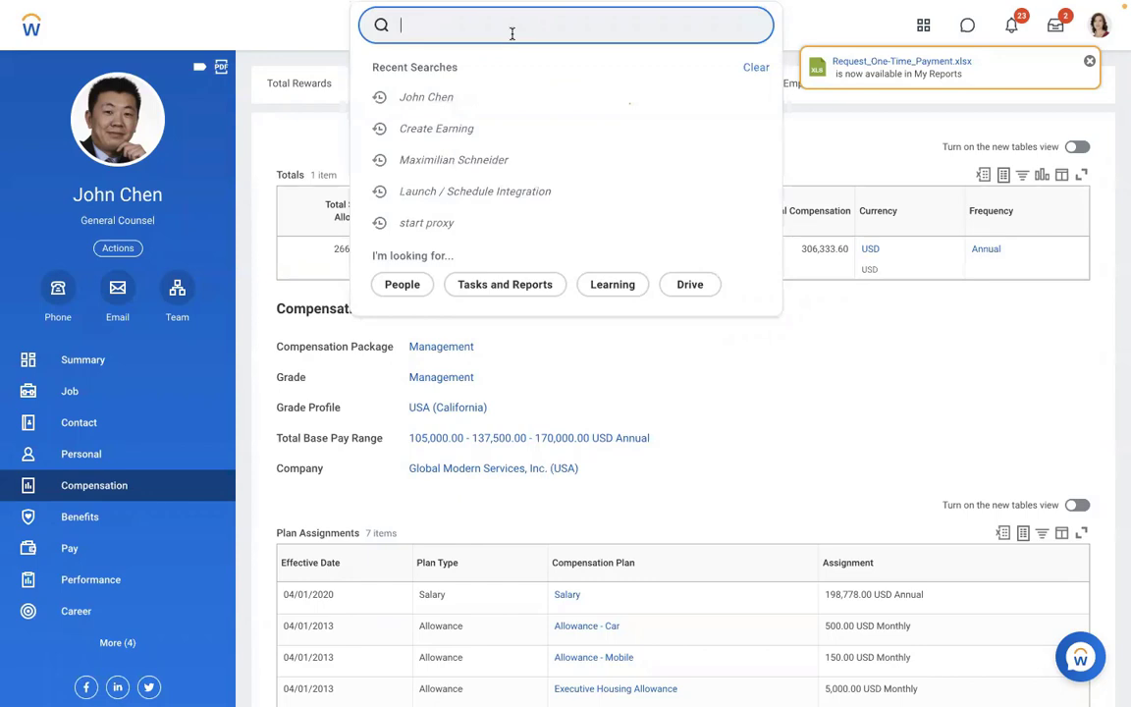
pyautogui.write('create')
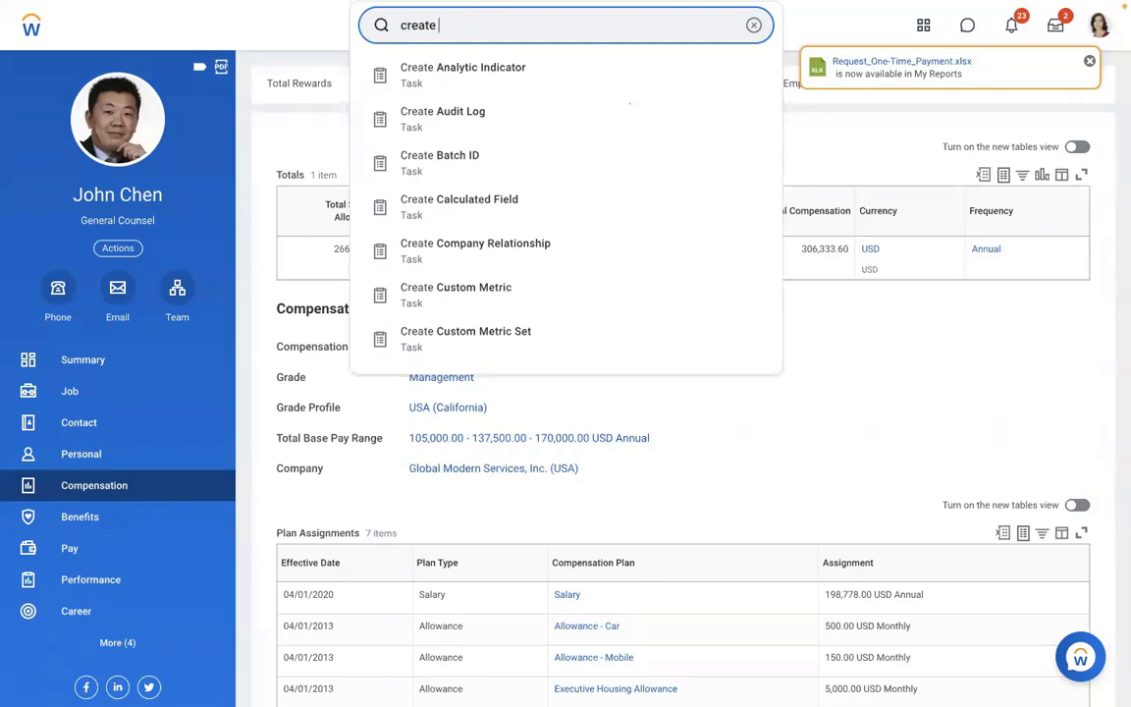
pyautogui.write(' allowance plan')
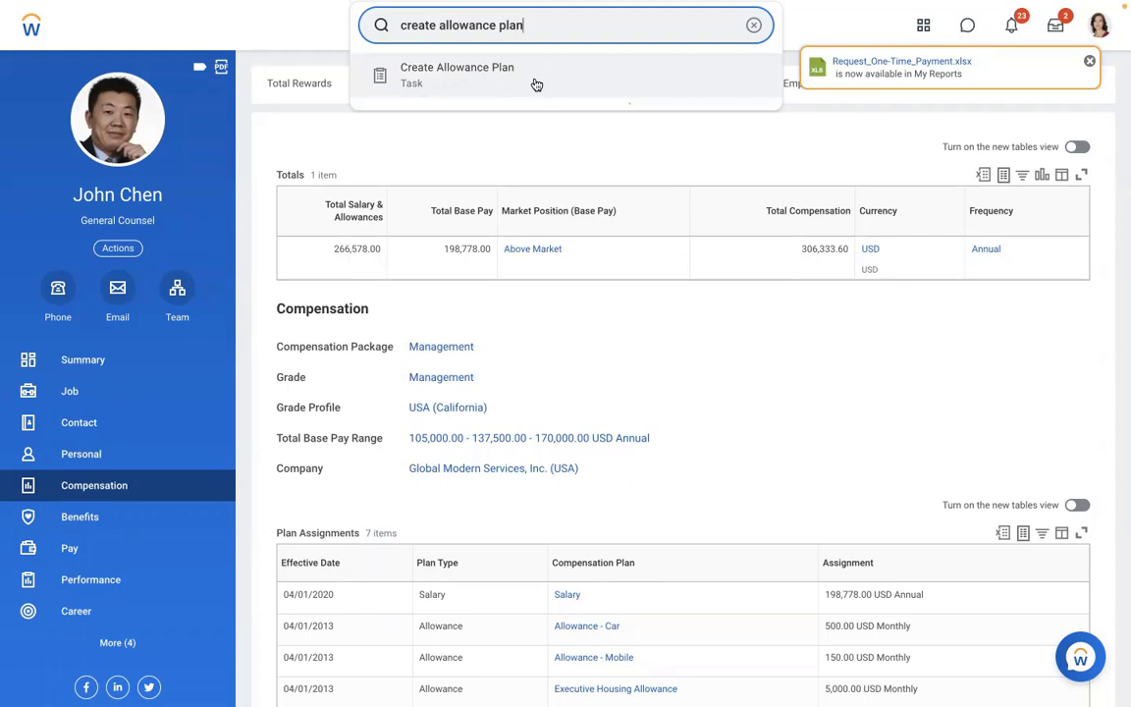
pyautogui.click(536, 81)
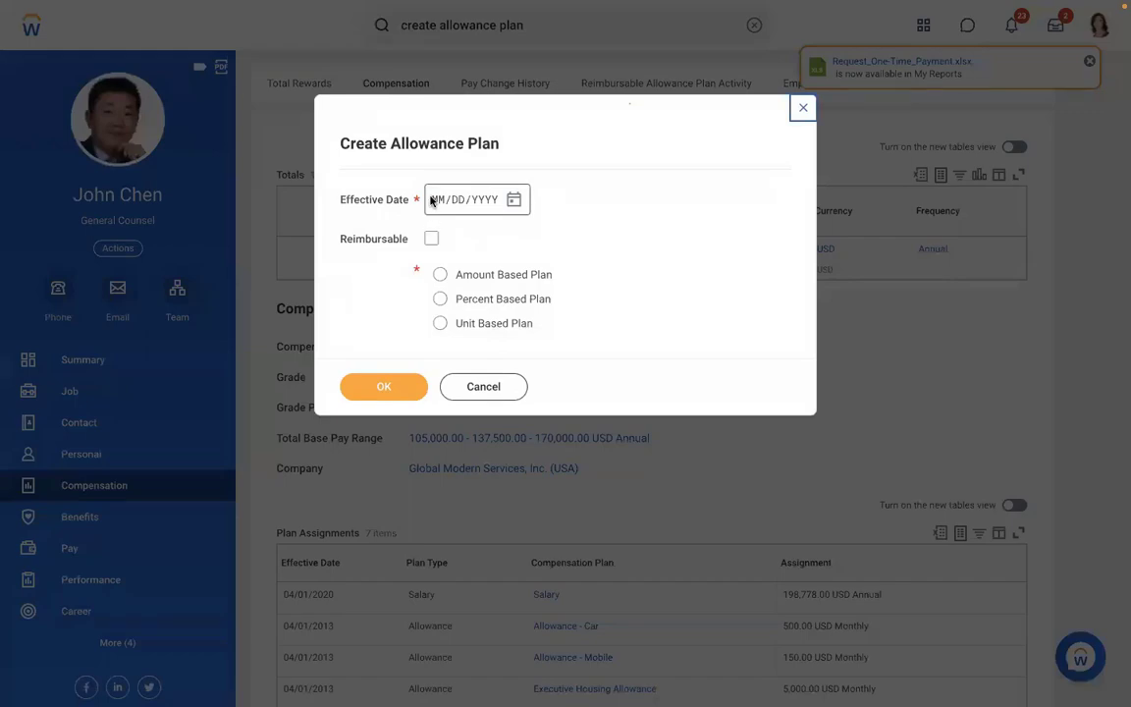
# - Close Create Allowance Plan without saving and launch Run Pay Calculation by searching 'n pay cal'
pyautogui.click(801, 108)
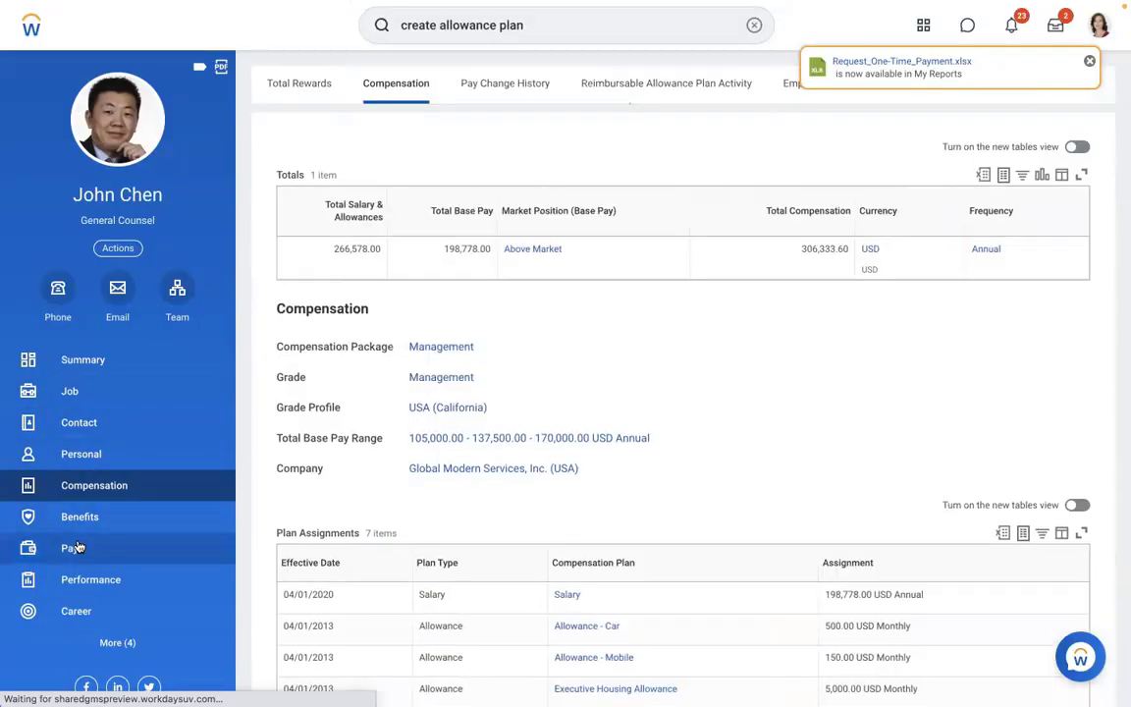
pyautogui.click(78, 548)
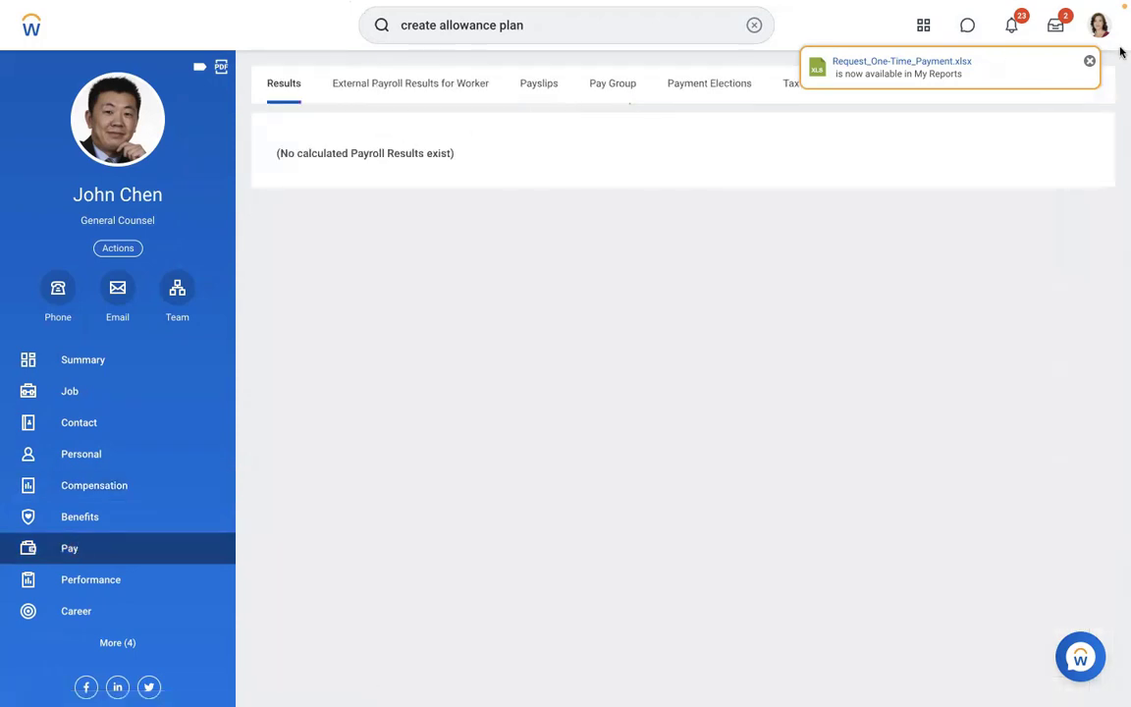
pyautogui.click(1091, 61)
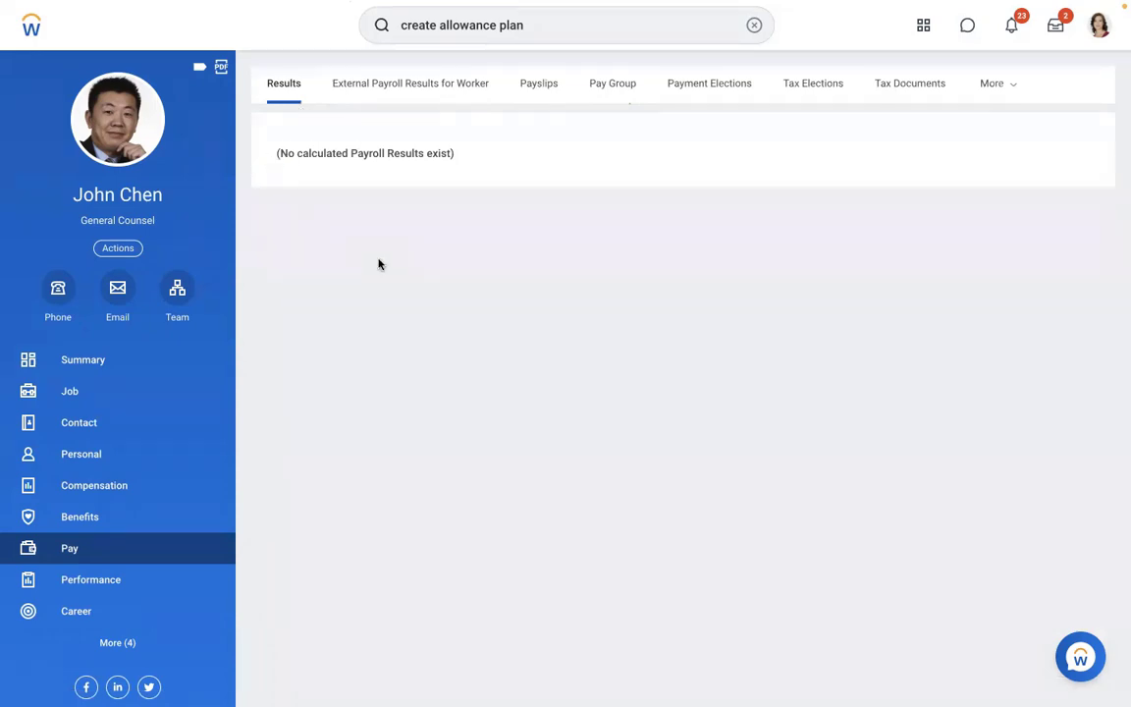
pyautogui.click(743, 33)
pyautogui.write('n ')
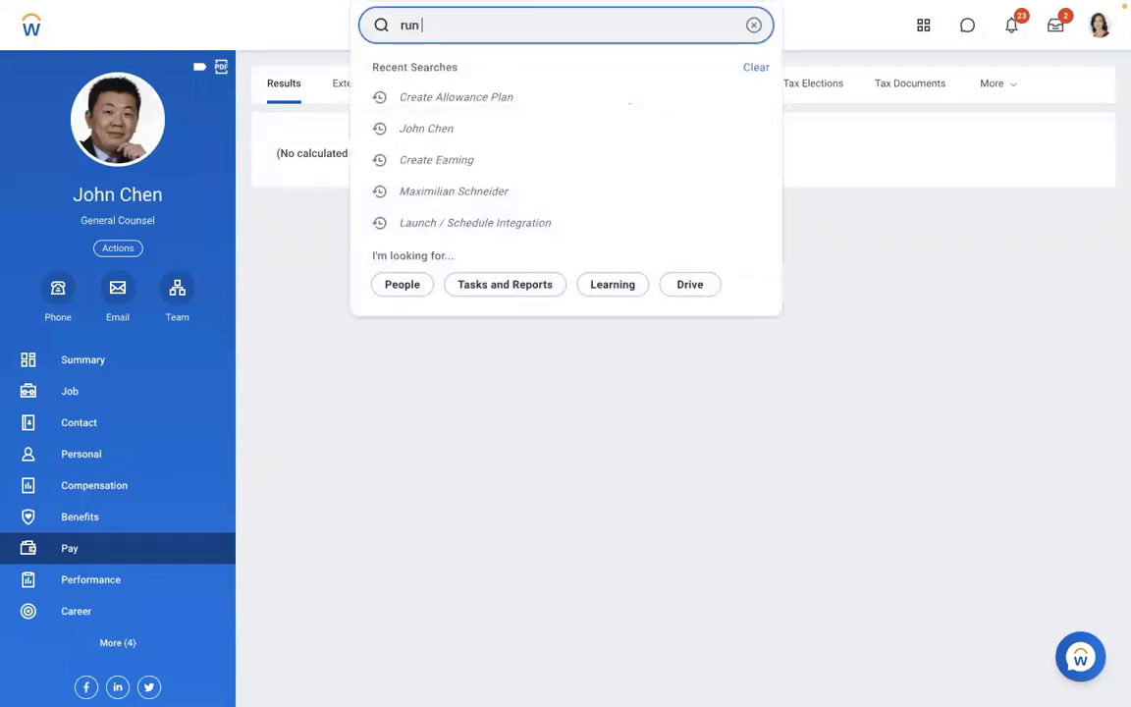
pyautogui.write('pay calc')
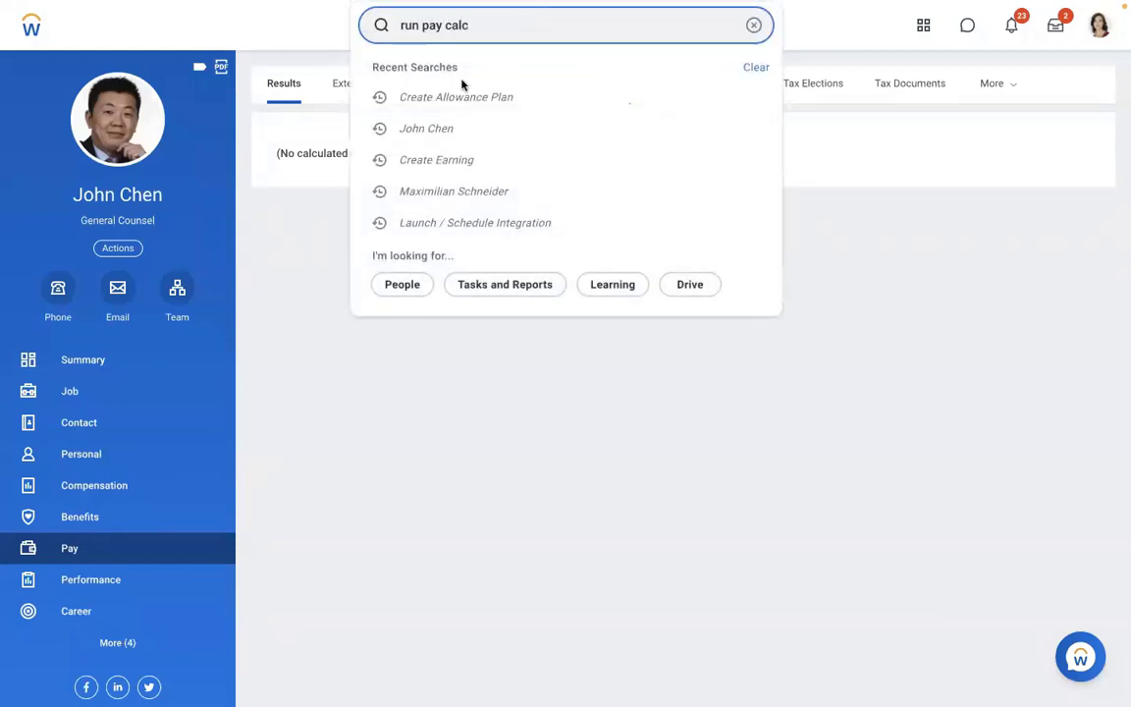
pyautogui.click(461, 84)
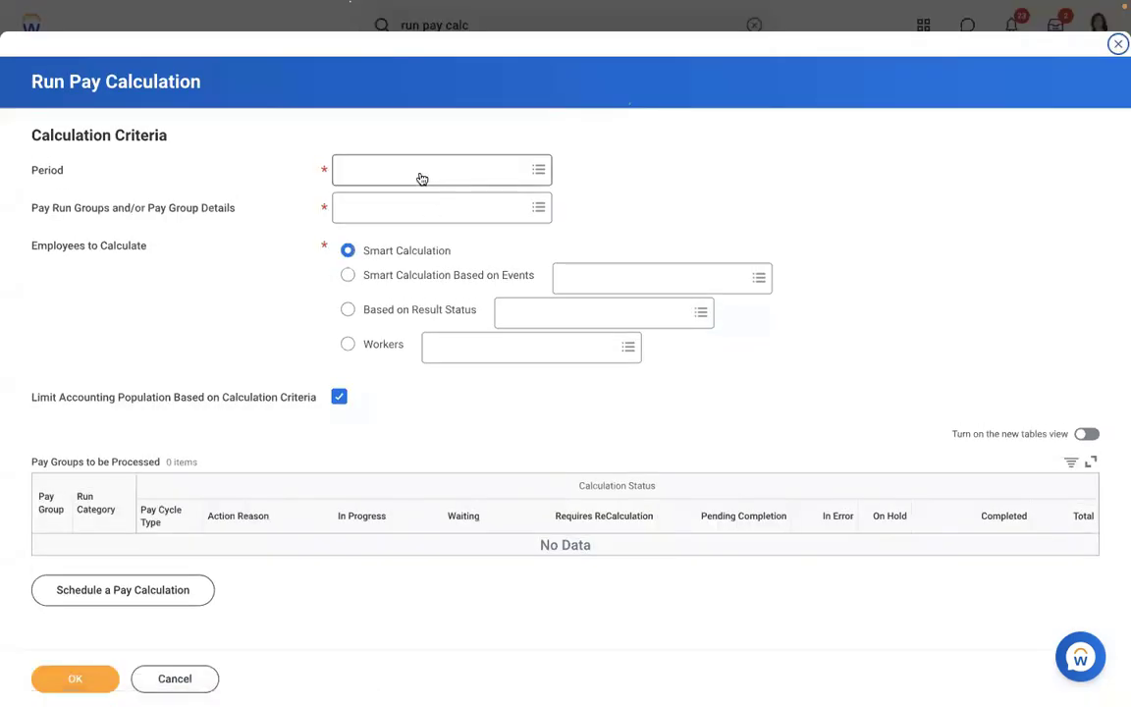
# - Set the calculation period to 01/01/2019 – 01/15/2019 via the USA Semi-monthly Admin Regional pay group
pyautogui.click(408, 169)
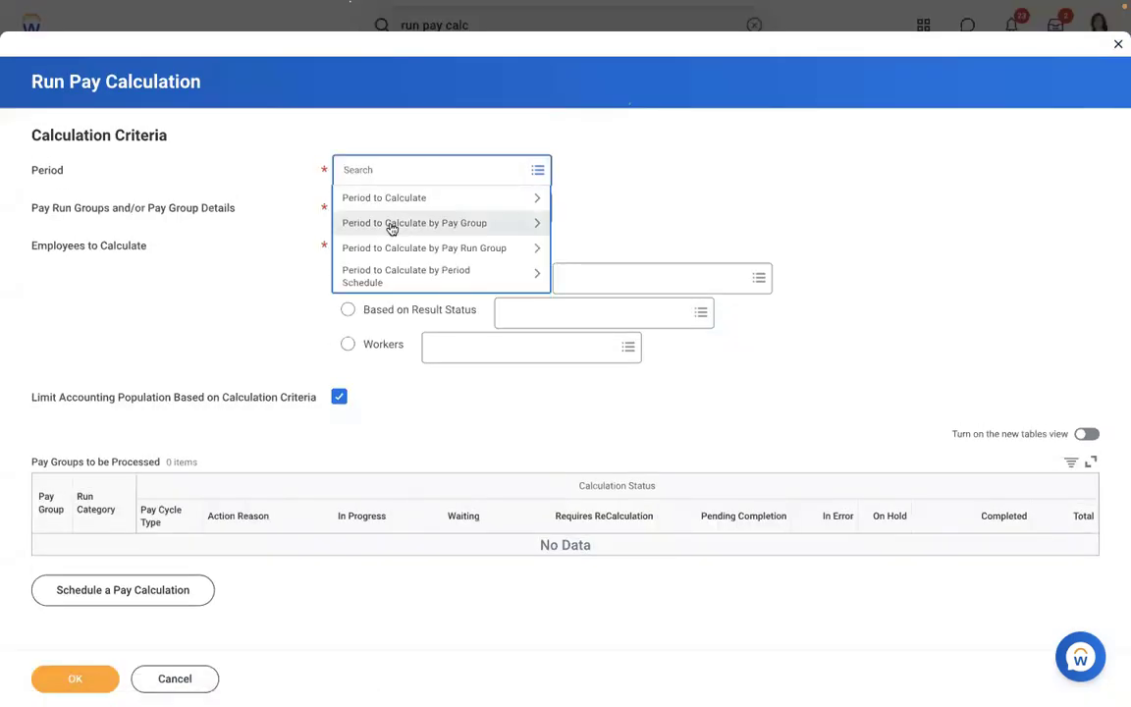
pyautogui.click(392, 225)
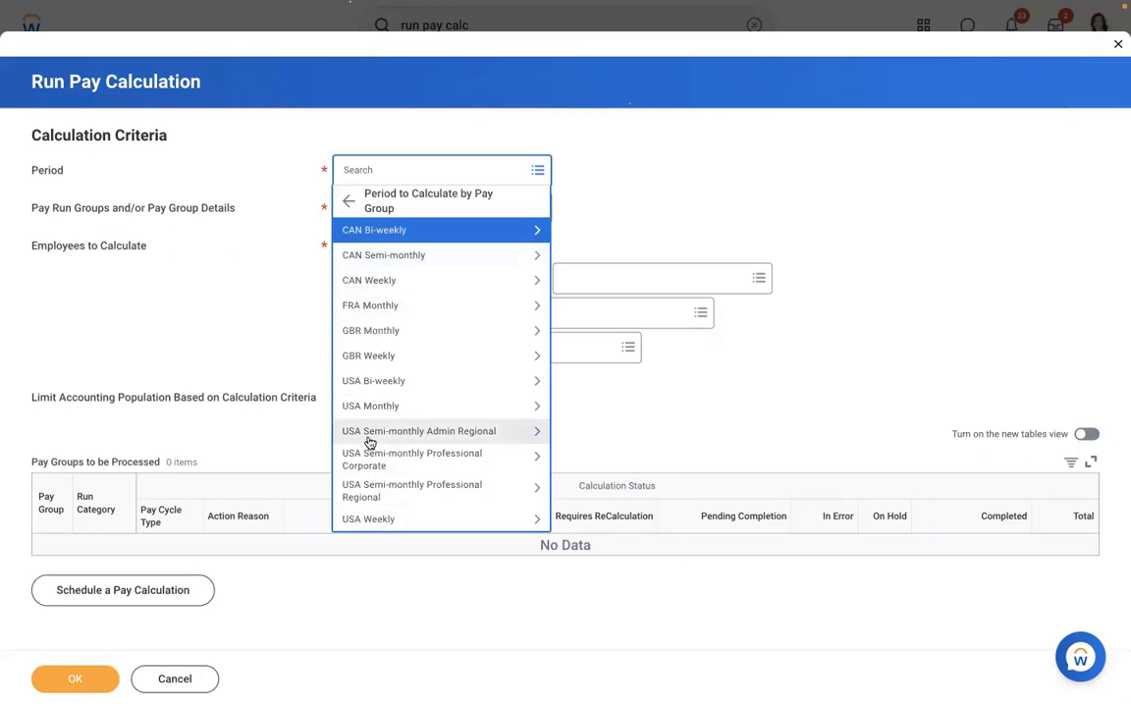
pyautogui.click(370, 435)
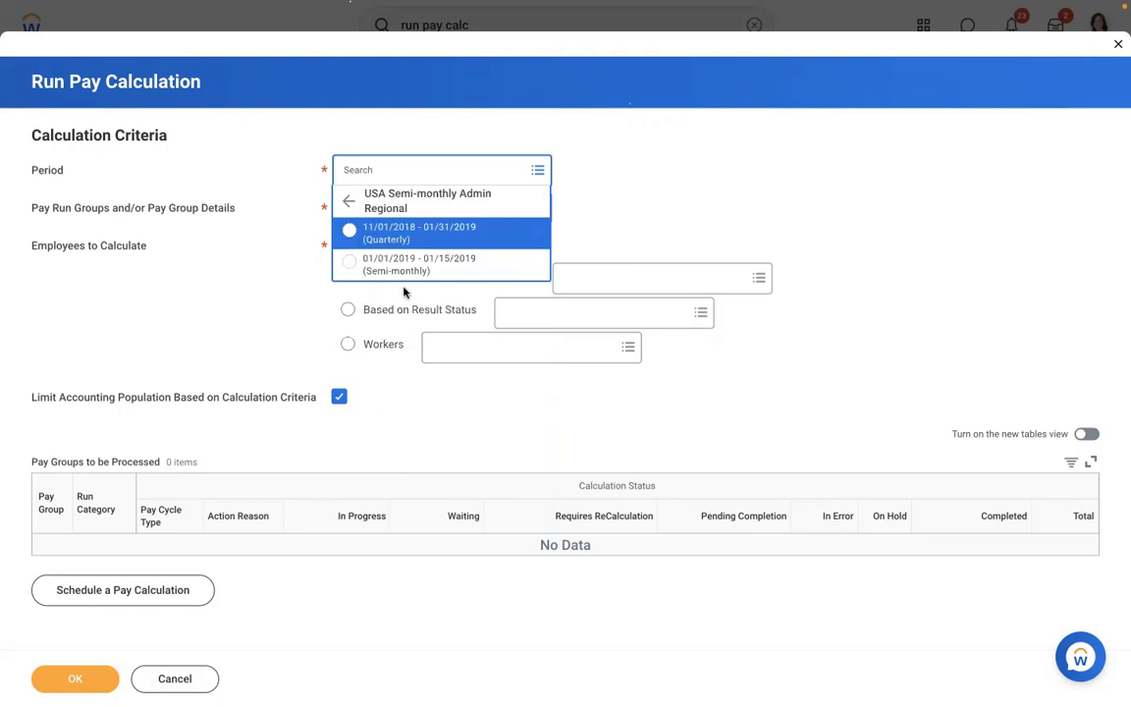
pyautogui.click(379, 265)
# - Add the Professional Corporate and Professional Regional pay groups and submit the pay calculation
pyautogui.click(469, 214)
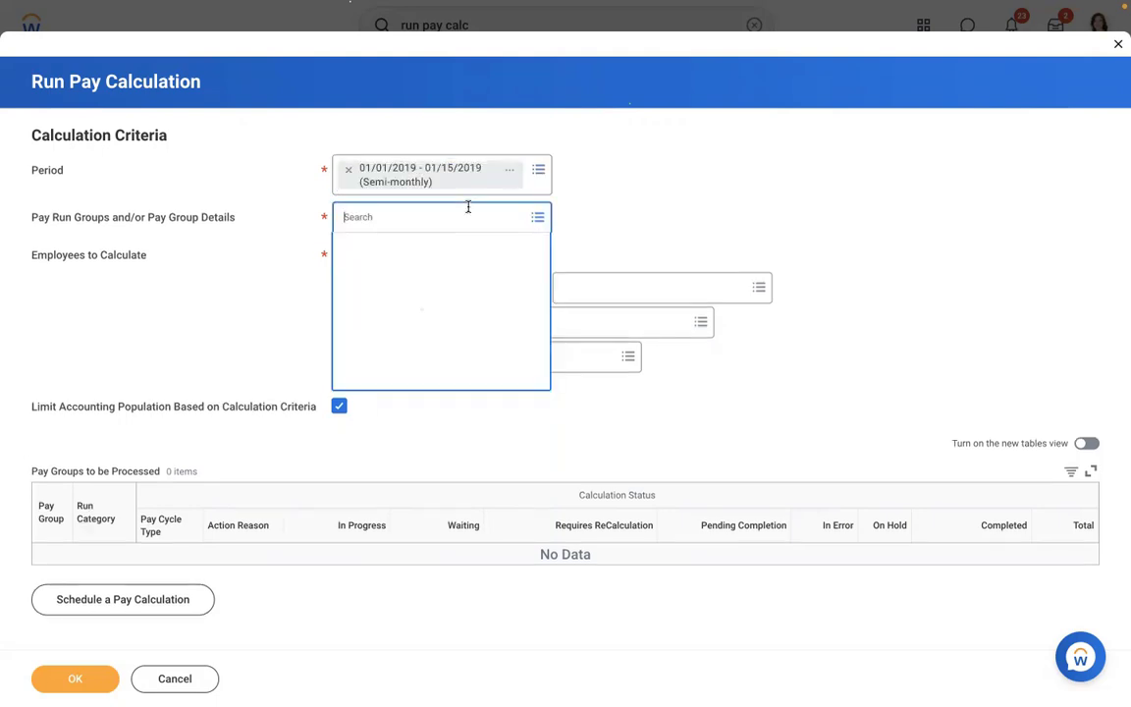
pyautogui.click(383, 271)
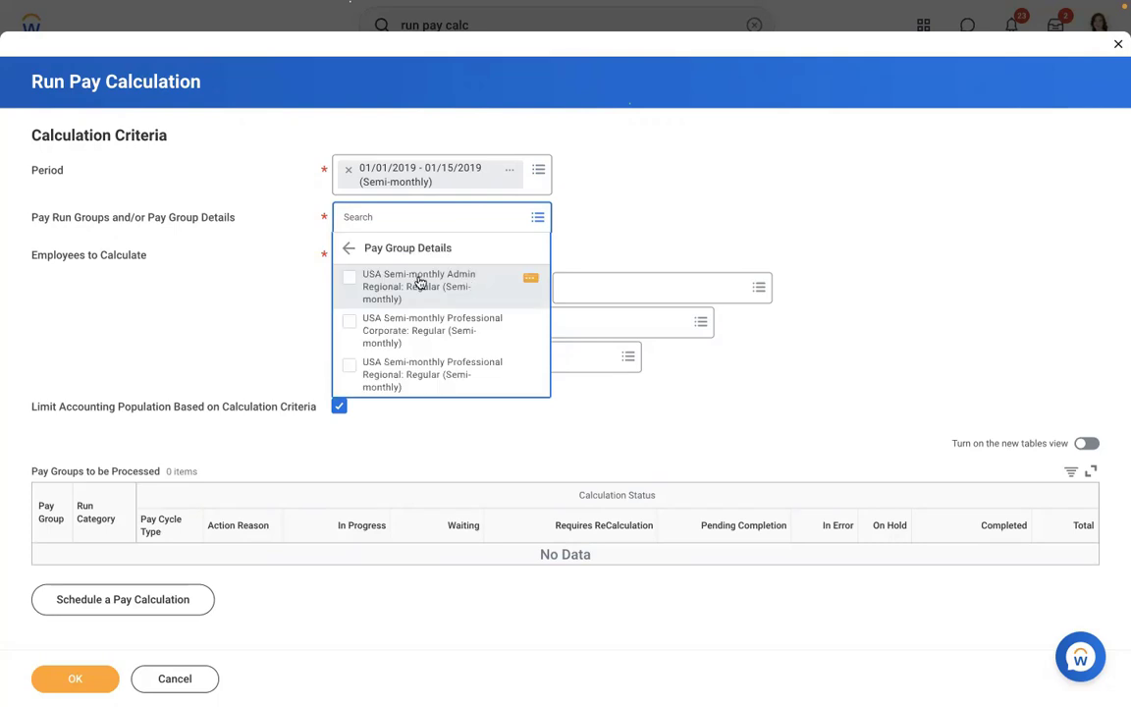
pyautogui.click(420, 283)
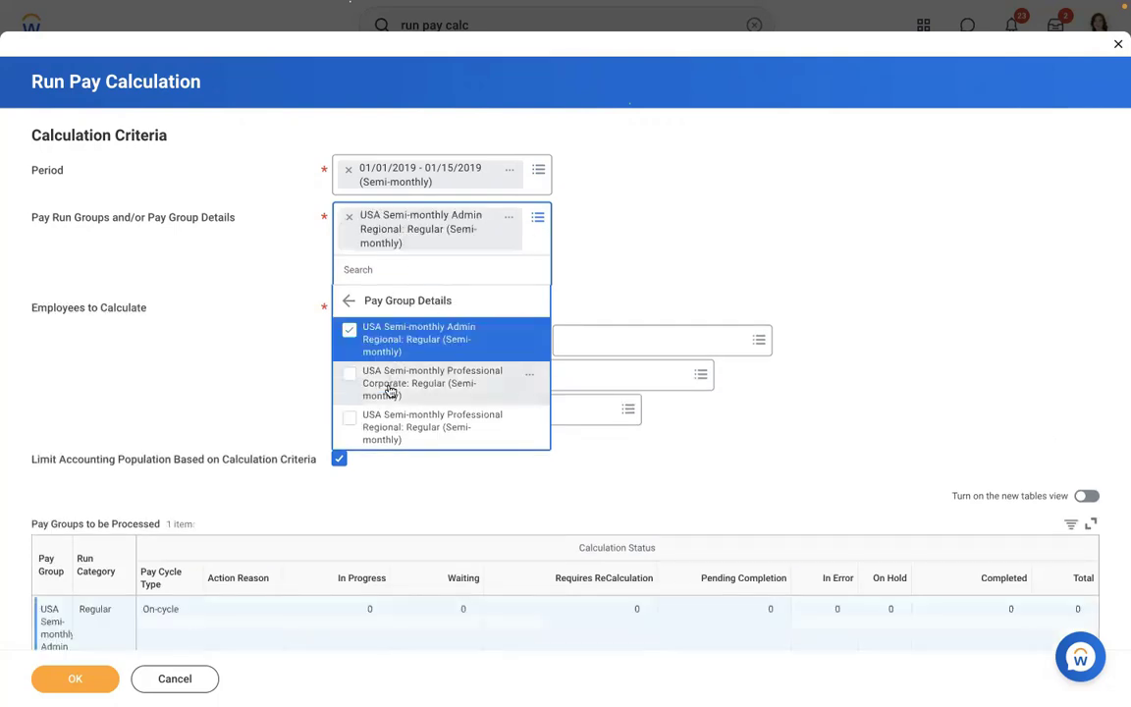
pyautogui.click(393, 390)
pyautogui.click(396, 473)
pyautogui.click(769, 186)
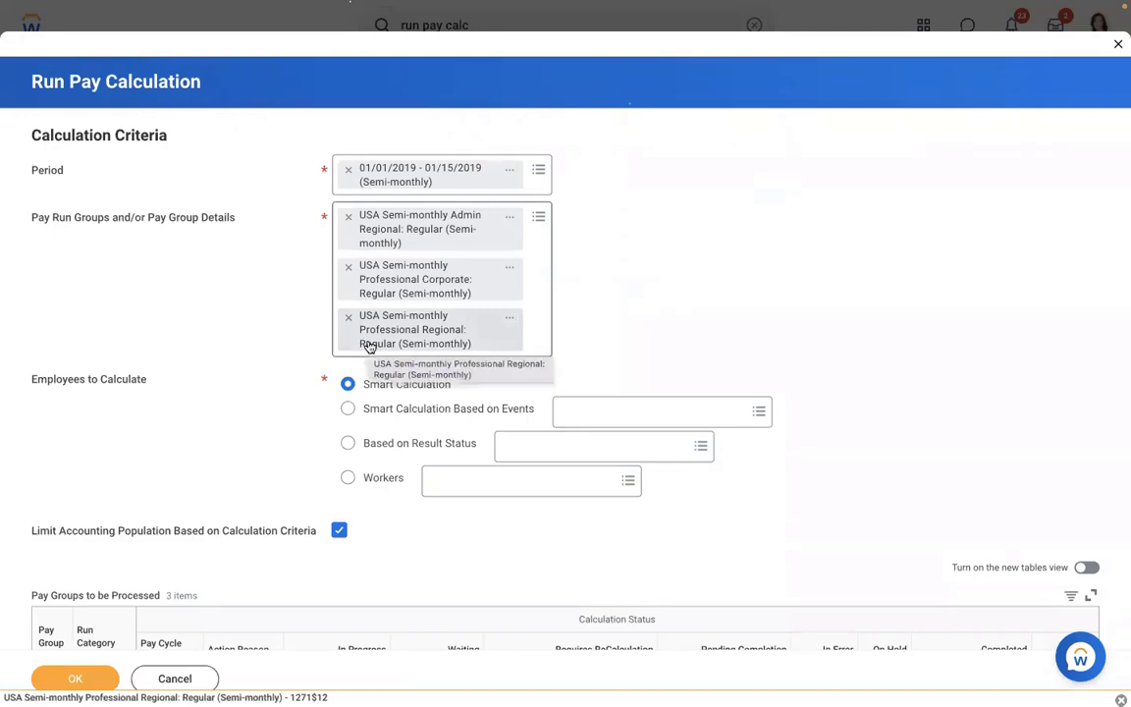
pyautogui.click(68, 680)
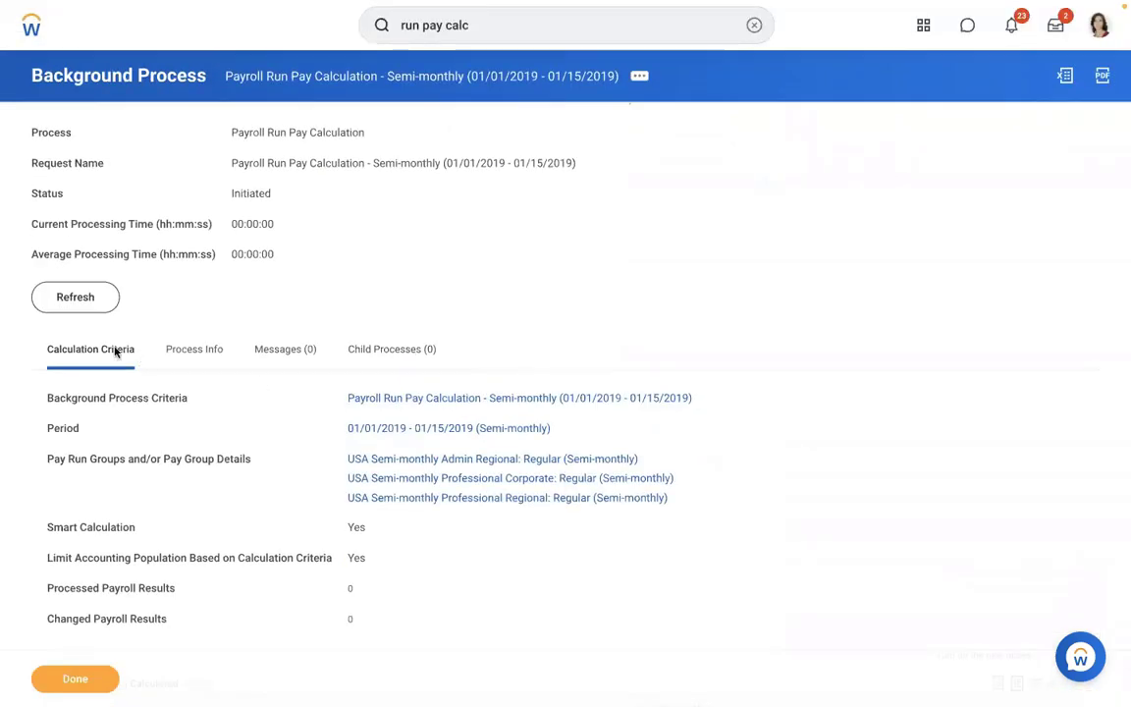
# - Refresh the background process repeatedly until it shows Completed with 152 processed payroll results
pyautogui.click(63, 301)
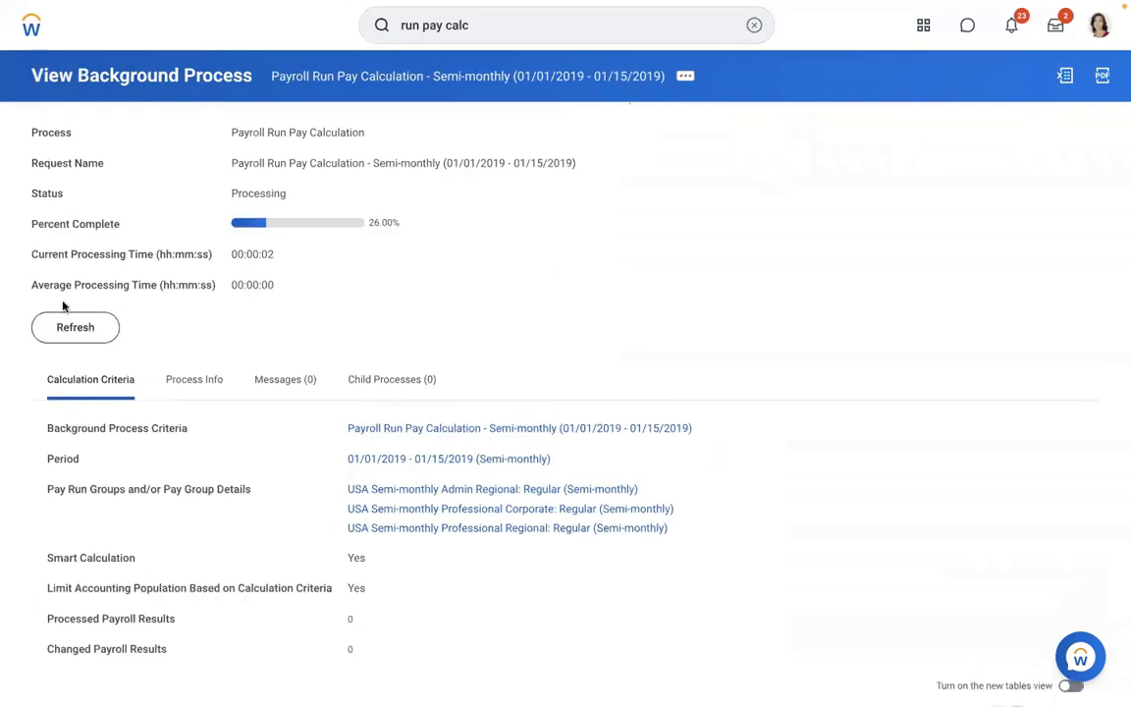
pyautogui.click(71, 338)
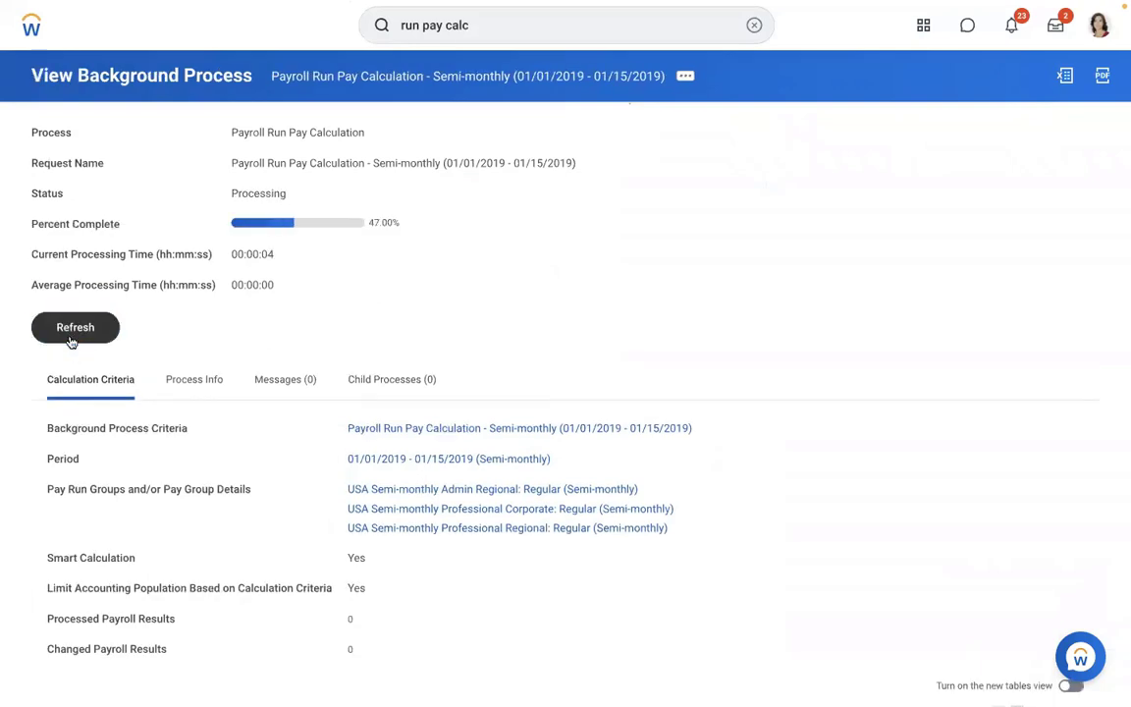
pyautogui.click(71, 339)
pyautogui.click(70, 339)
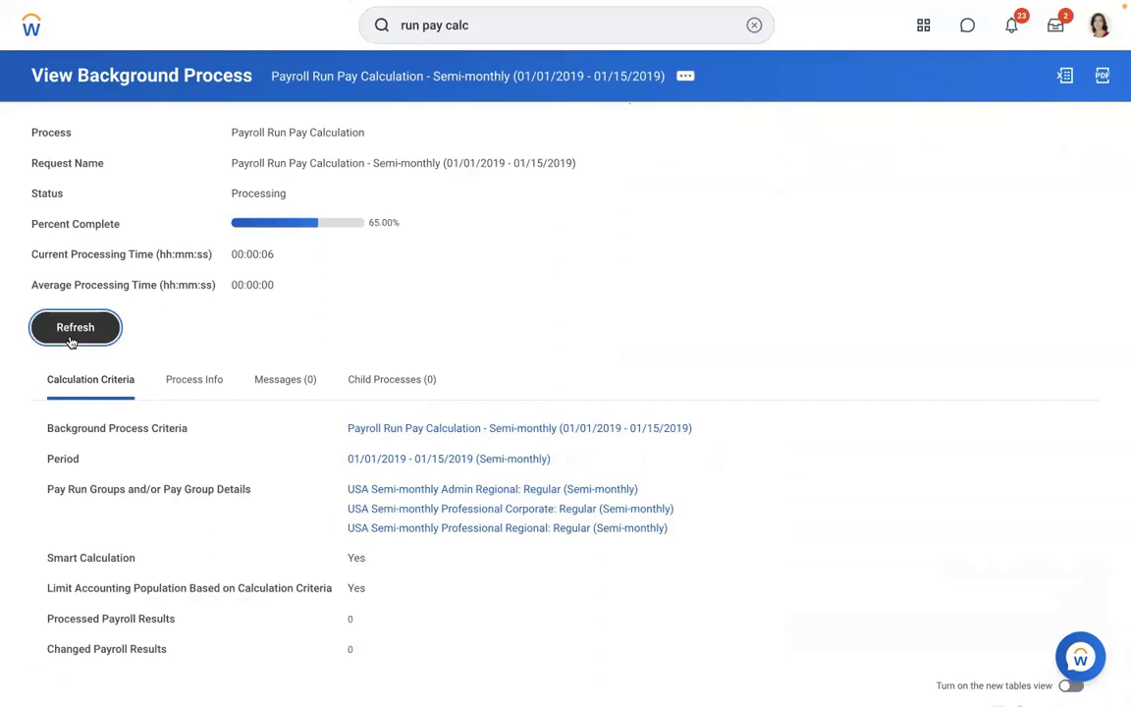
pyautogui.click(70, 339)
pyautogui.click(71, 339)
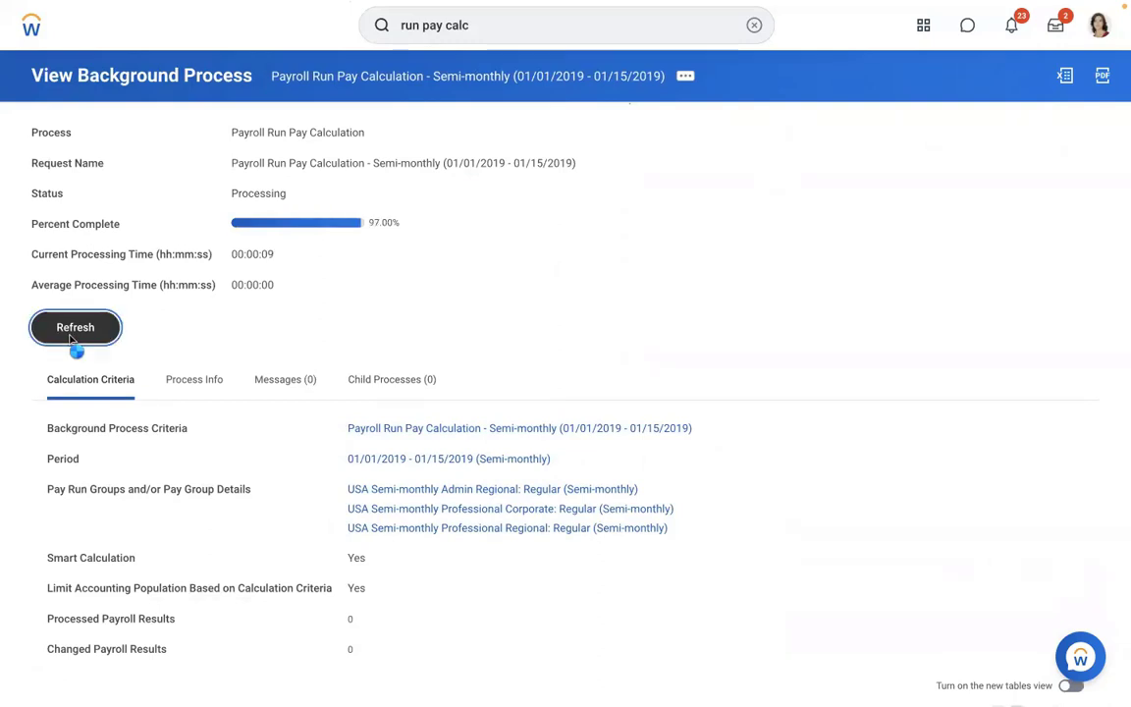
pyautogui.click(71, 339)
pyautogui.click(73, 330)
pyautogui.click(73, 330)
pyautogui.scroll(-1, 786, 270)
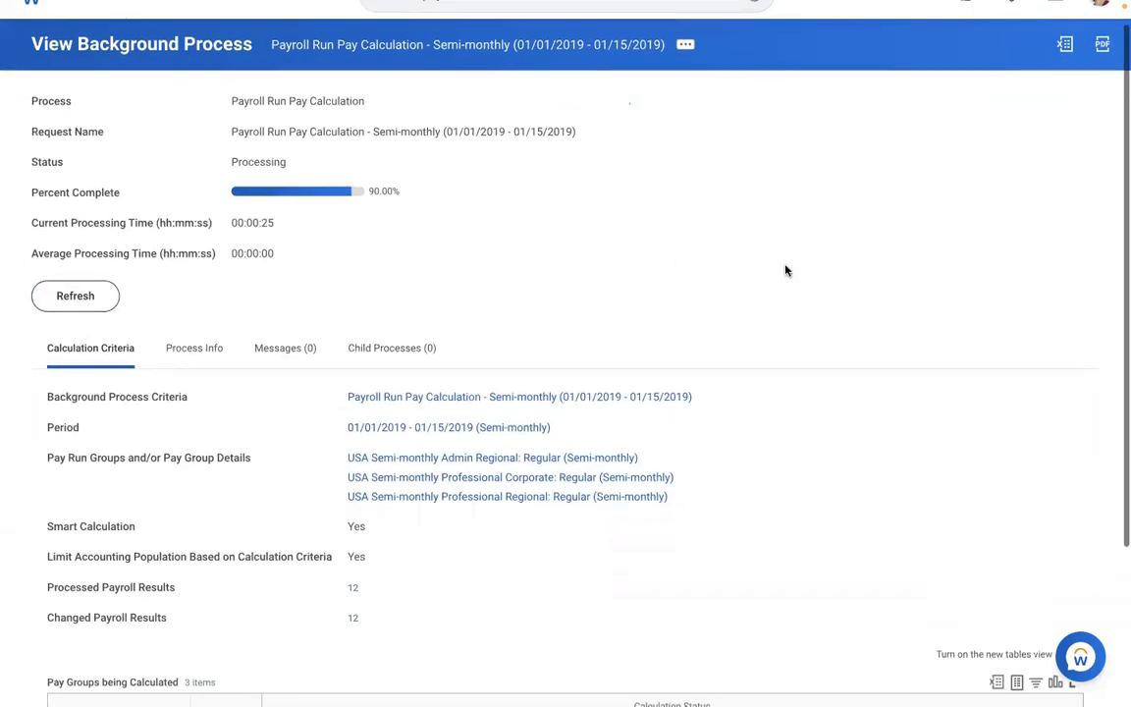
pyautogui.scroll(-2, 786, 270)
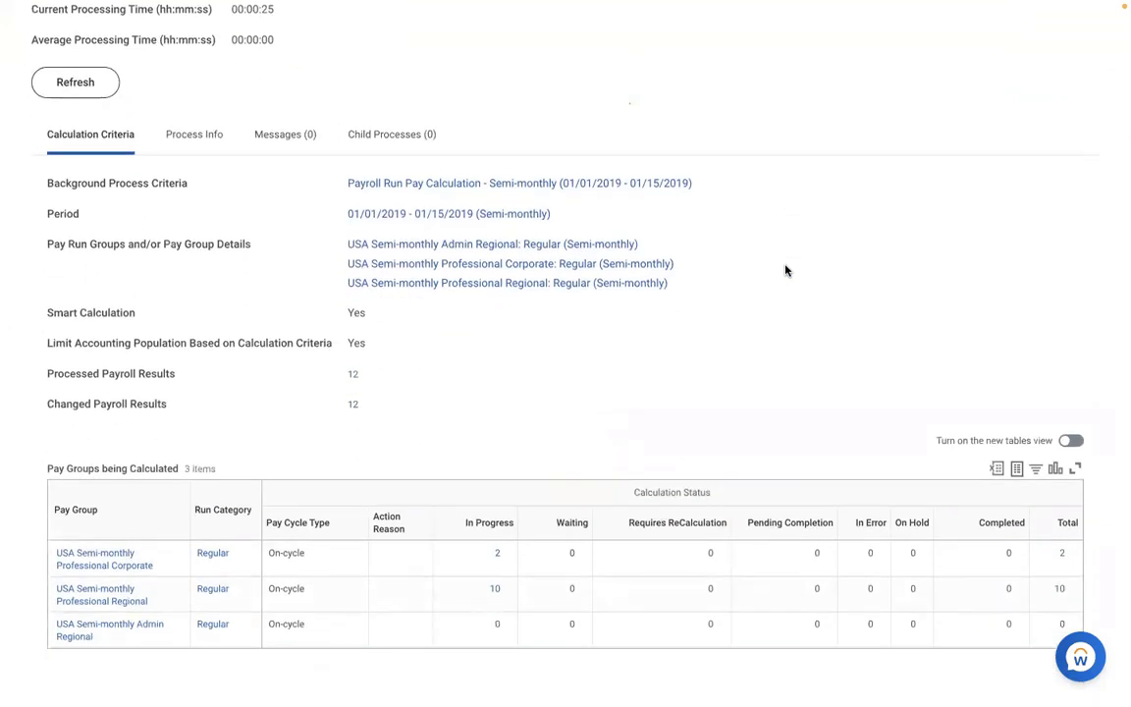
pyautogui.scroll(2, 786, 271)
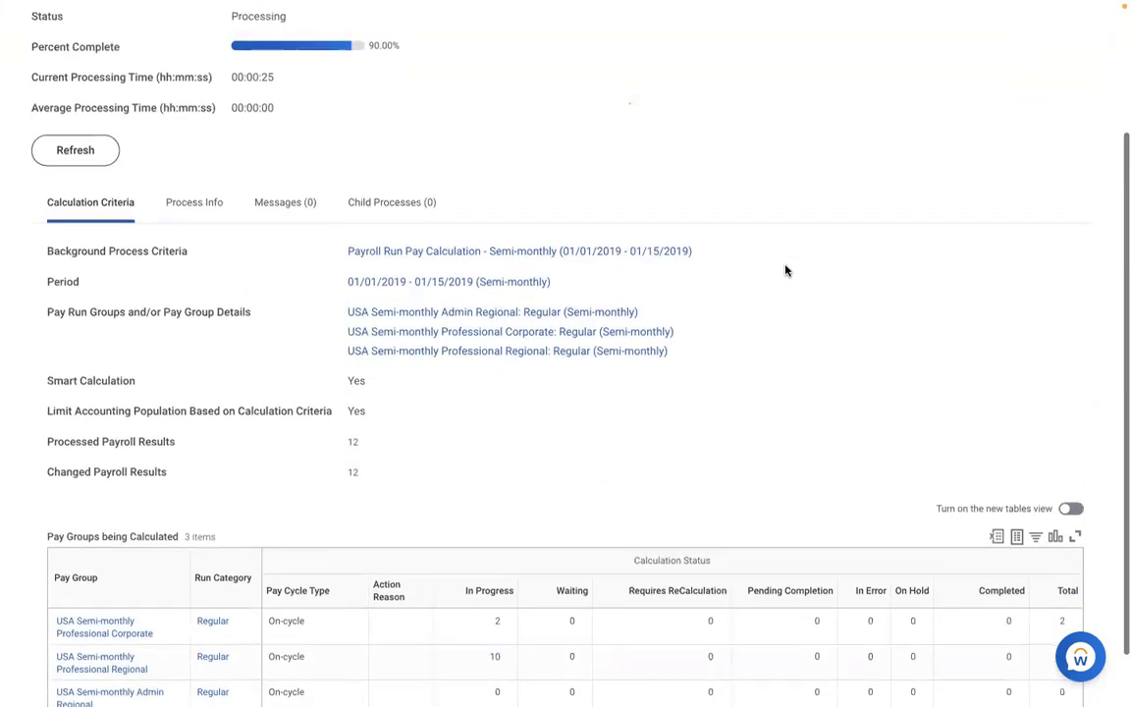
pyautogui.click(75, 238)
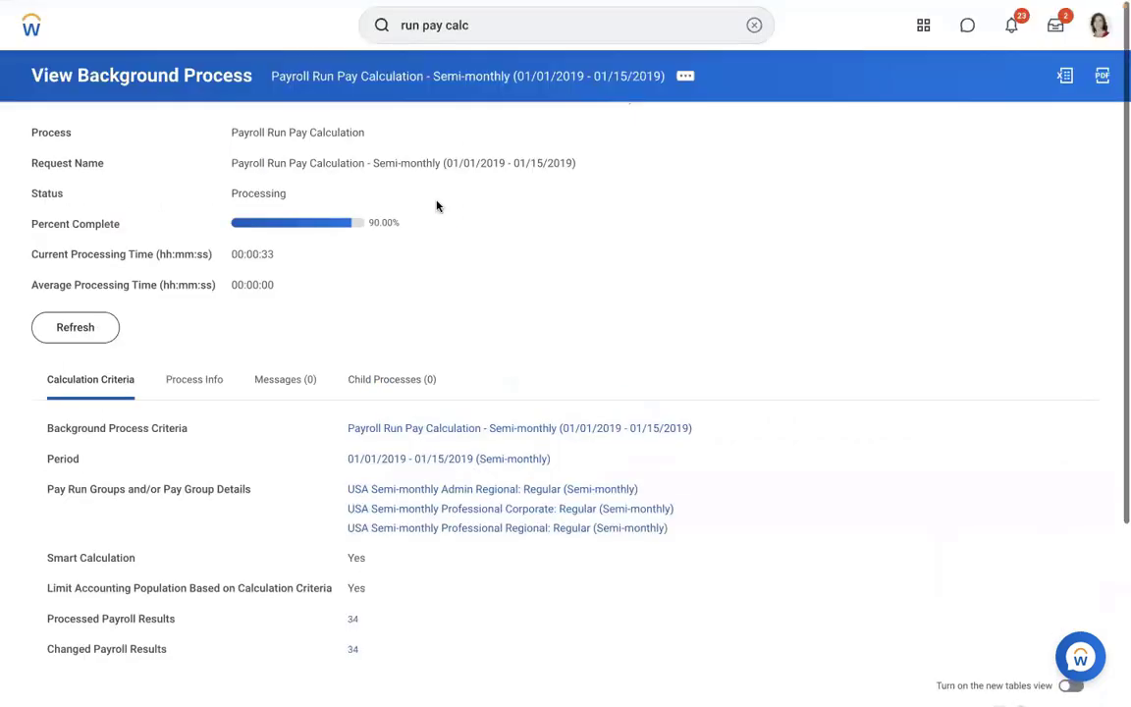
pyautogui.click(87, 334)
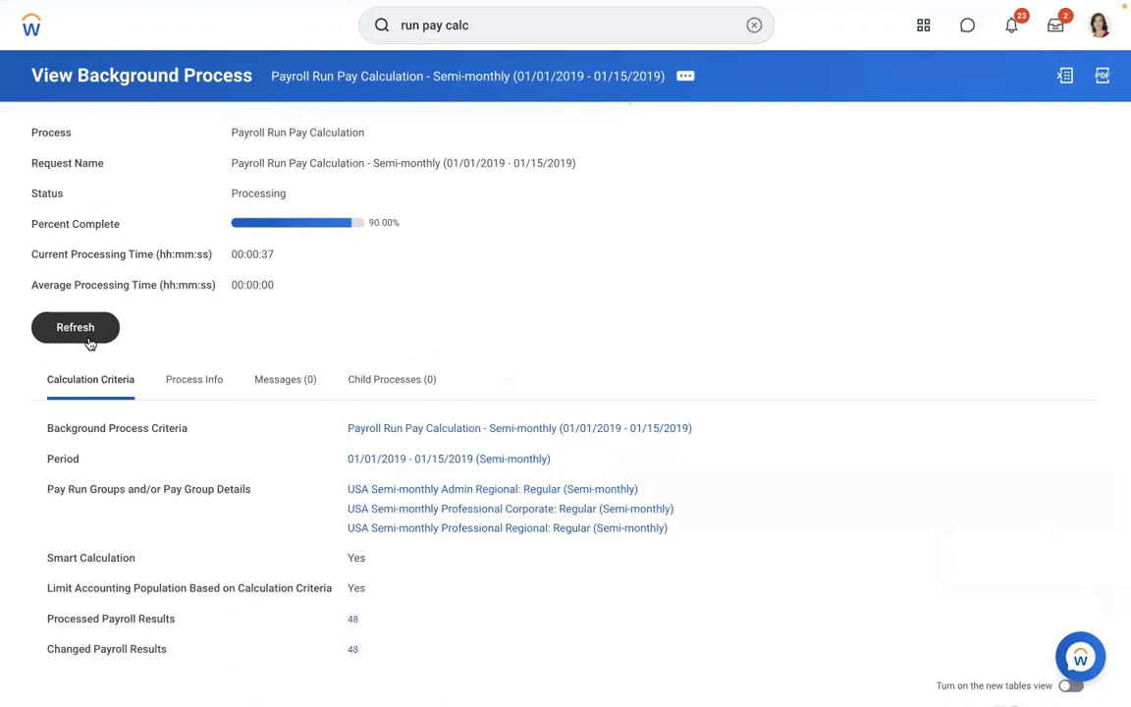
pyautogui.click(90, 342)
pyautogui.click(89, 342)
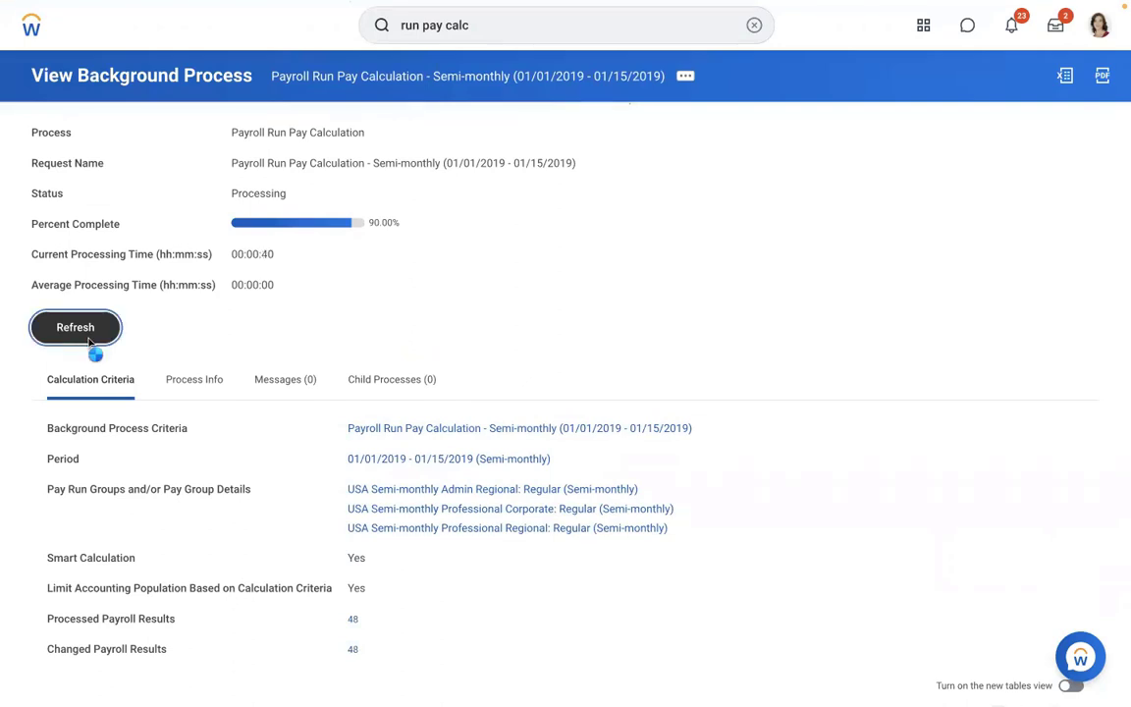
pyautogui.click(89, 342)
pyautogui.click(89, 341)
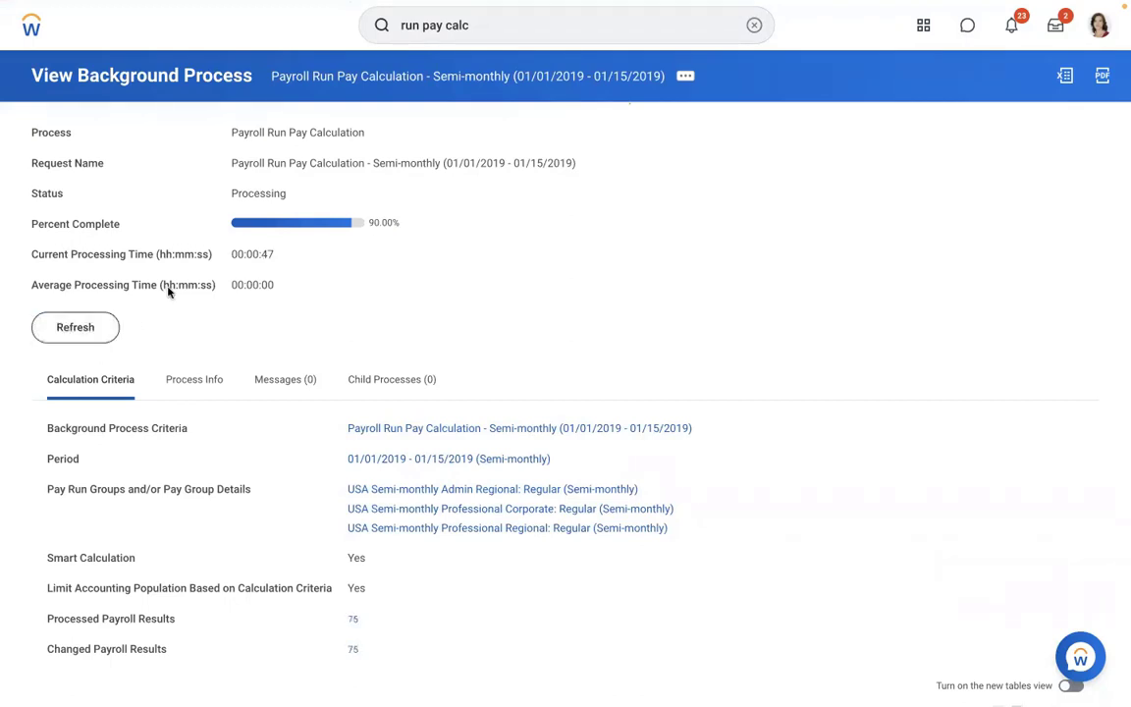
pyautogui.click(75, 327)
pyautogui.click(66, 328)
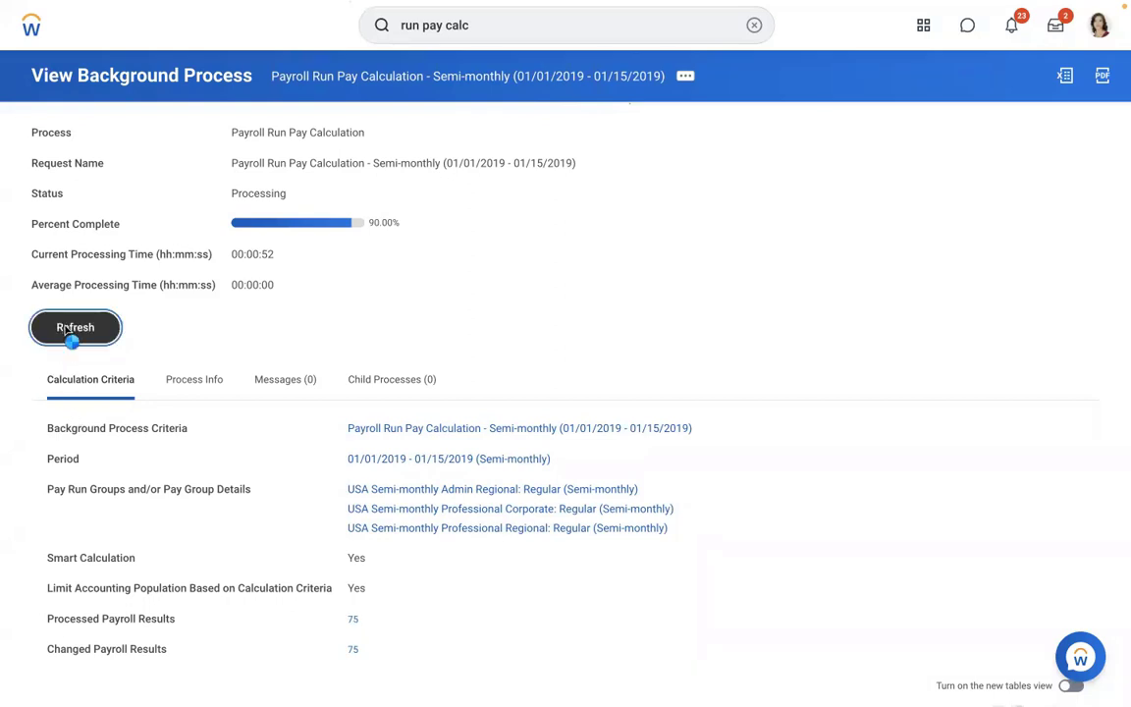
pyautogui.click(67, 332)
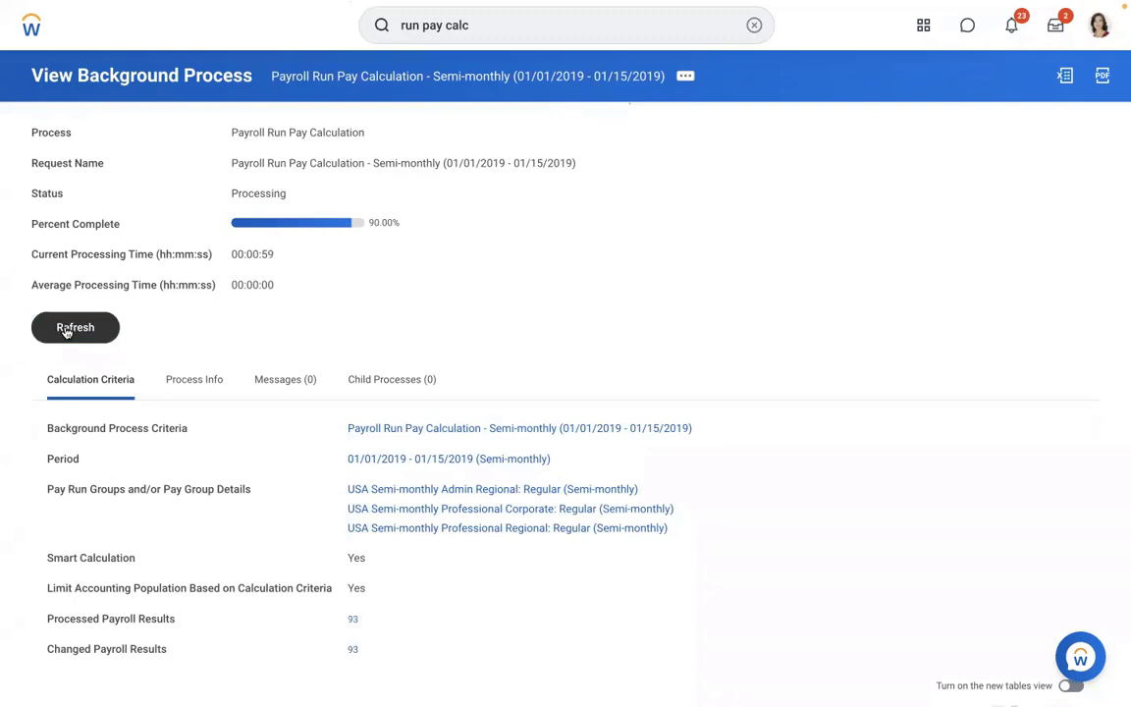
pyautogui.click(67, 332)
pyautogui.click(66, 332)
pyautogui.click(67, 332)
pyautogui.click(67, 332)
pyautogui.click(67, 332)
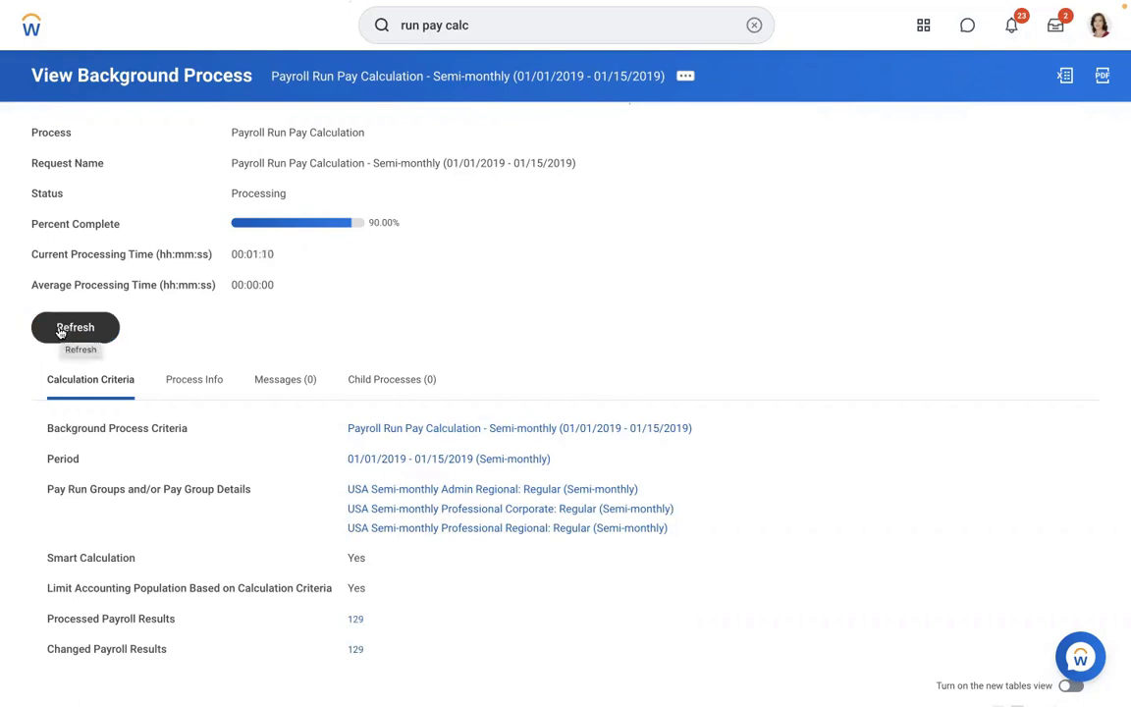
pyautogui.click(59, 332)
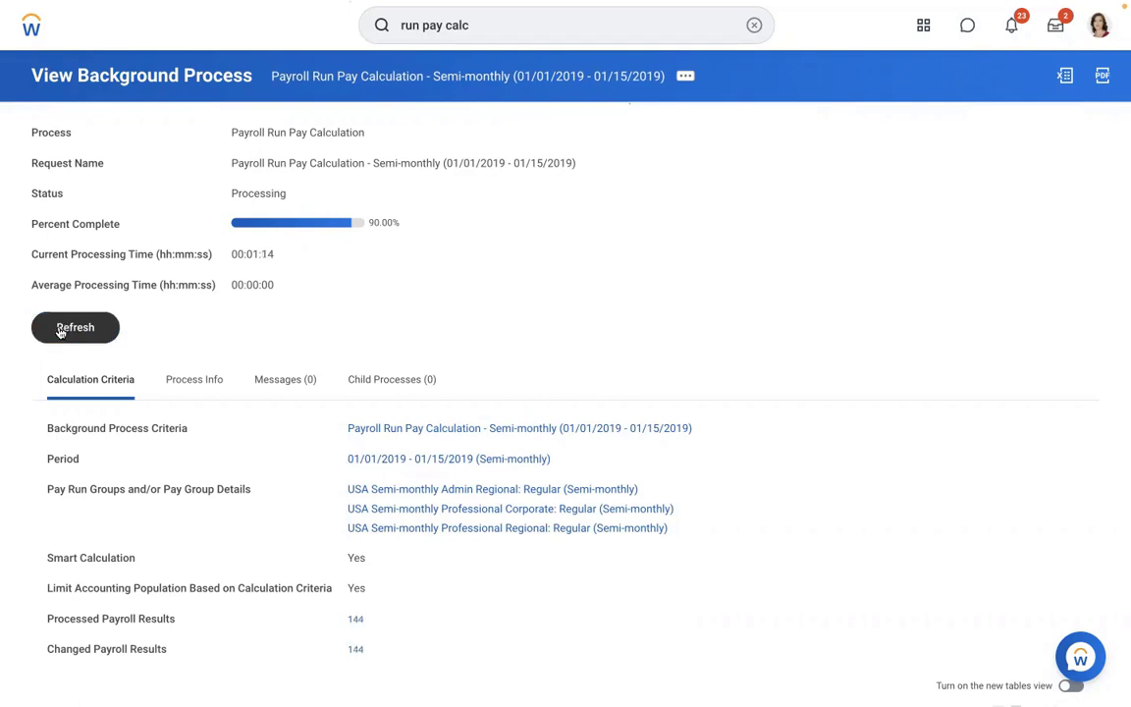
pyautogui.click(59, 332)
pyautogui.click(59, 332)
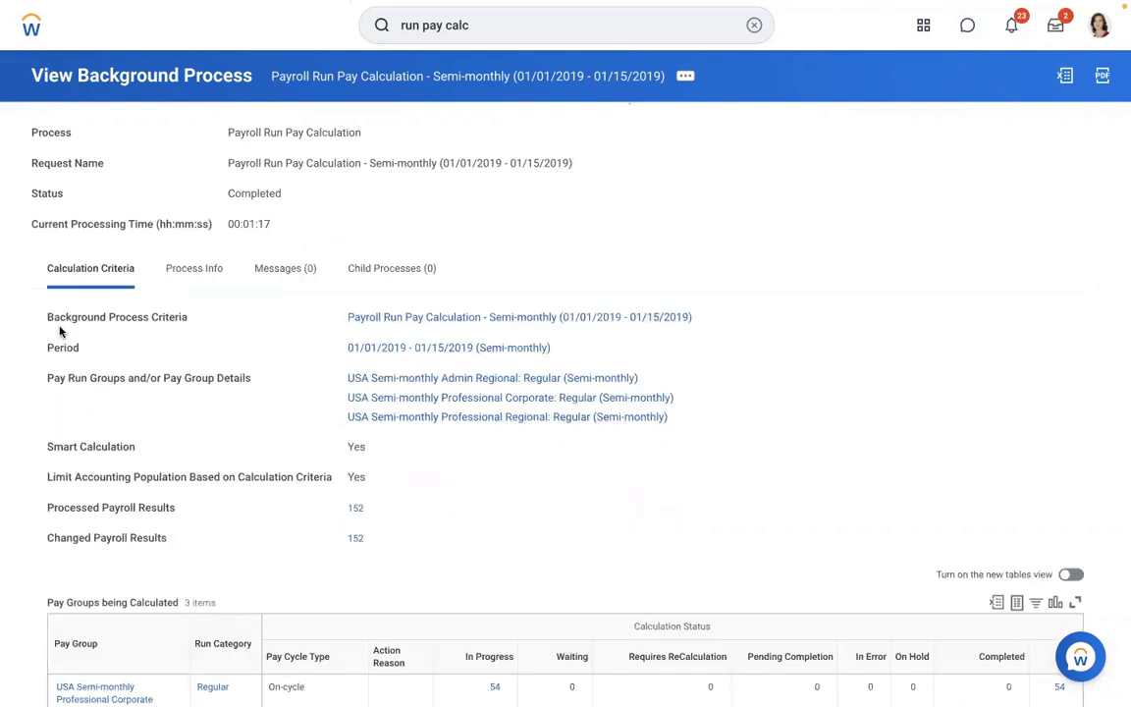
# - List the 54 Professional Corporate results from the Pay Groups being Calculated table
pyautogui.scroll(-1, 888, 205)
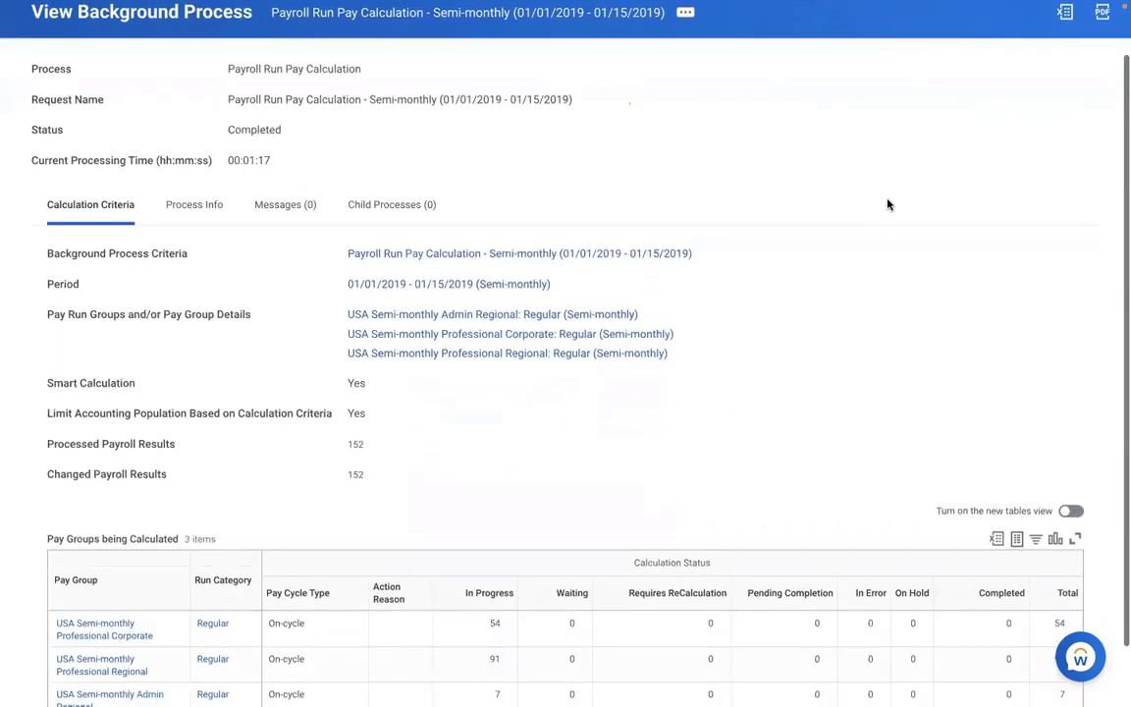
pyautogui.scroll(-1, 889, 205)
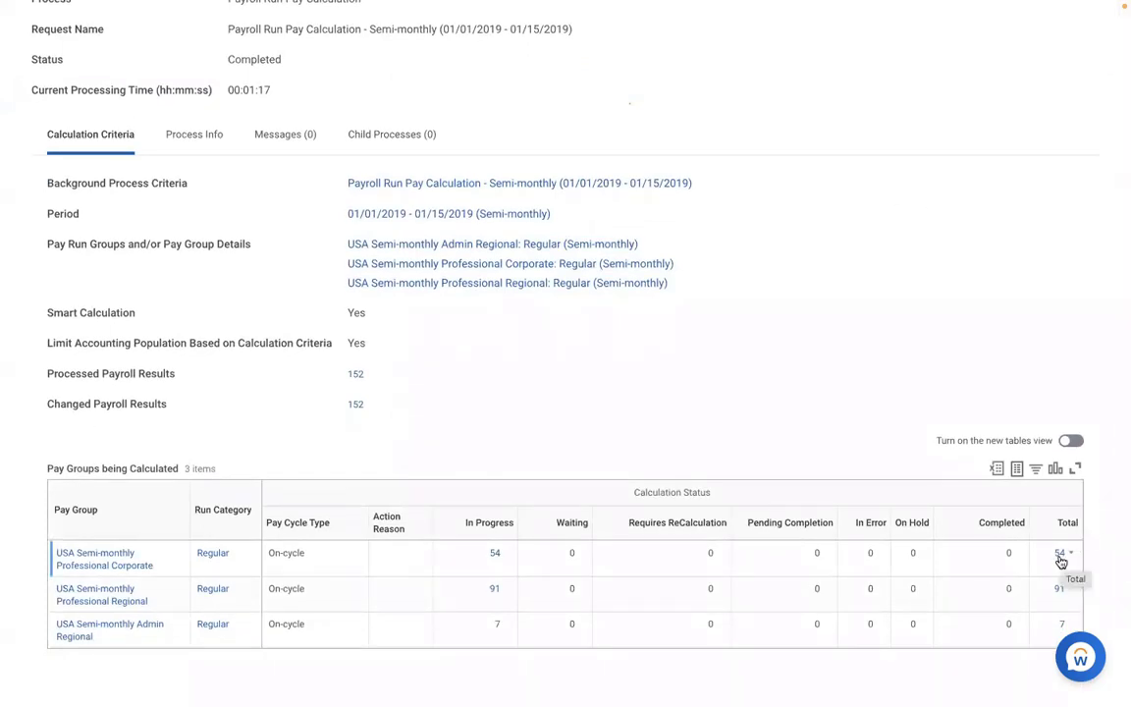
pyautogui.click(1061, 555)
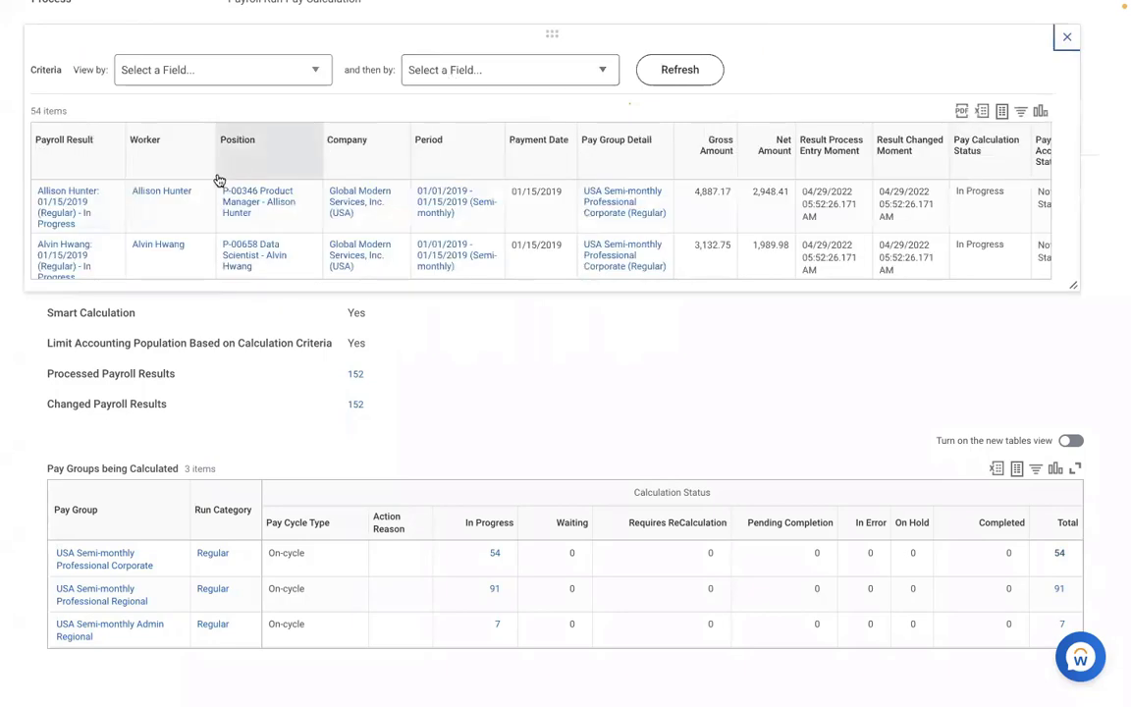
pyautogui.moveTo(93, 221)
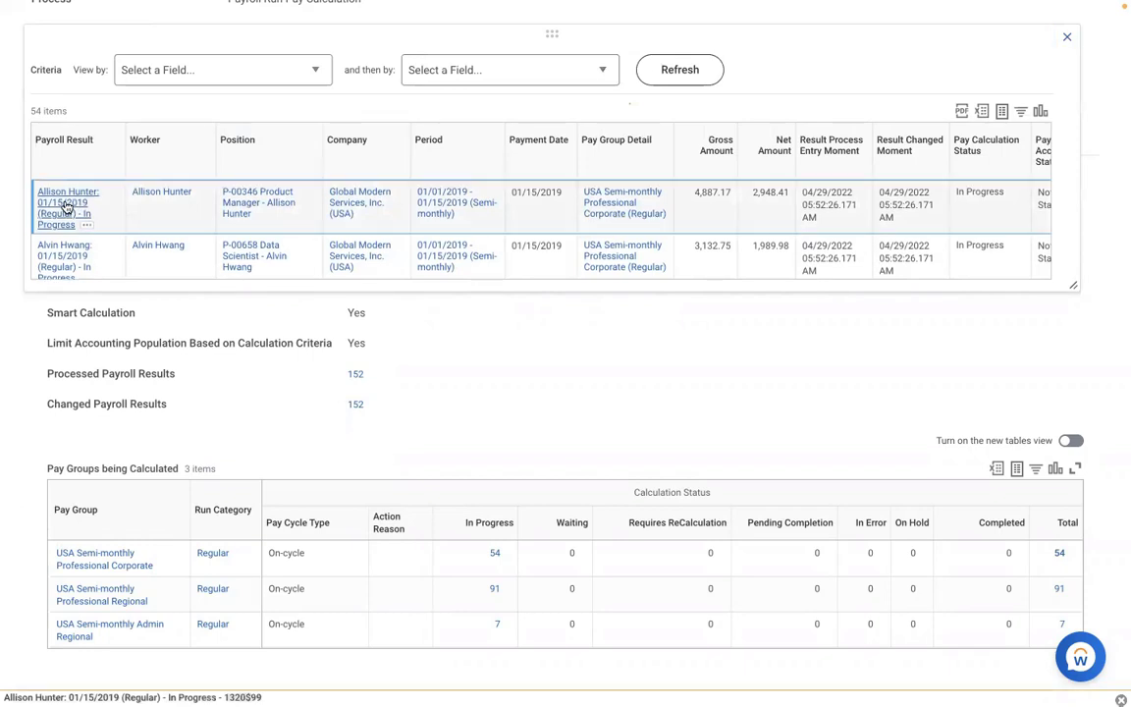
# - Open the first worker's payroll result, review her compensation plan, then view her pay results
pyautogui.click(66, 208)
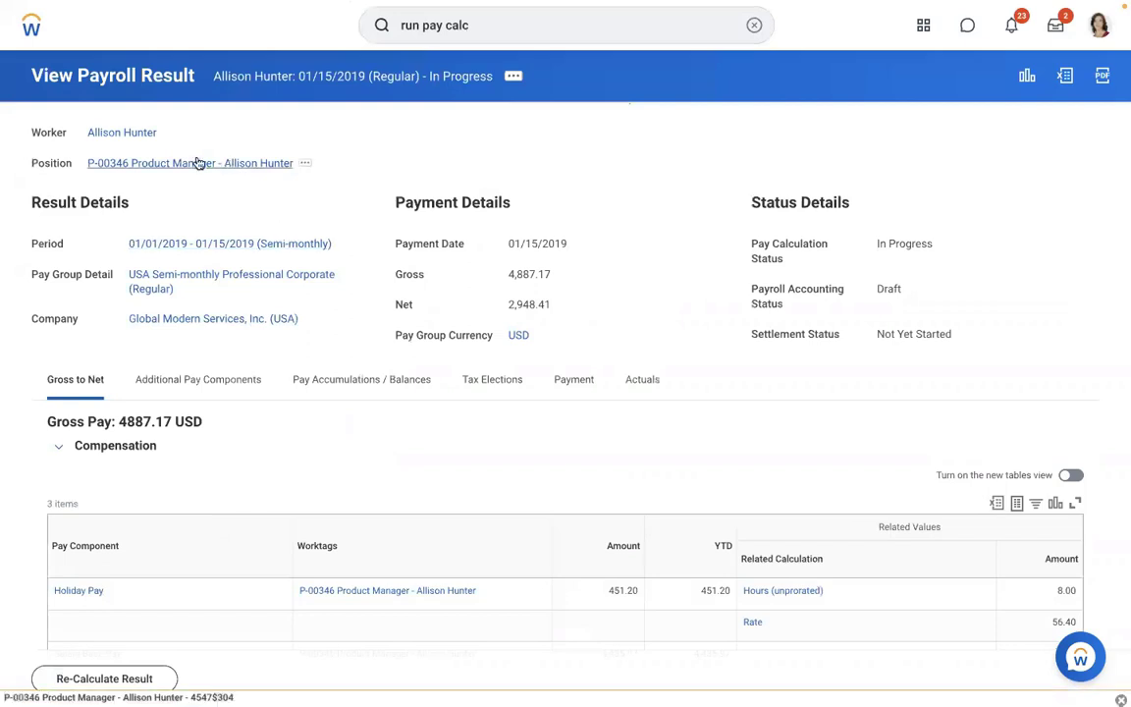
pyautogui.click(128, 139)
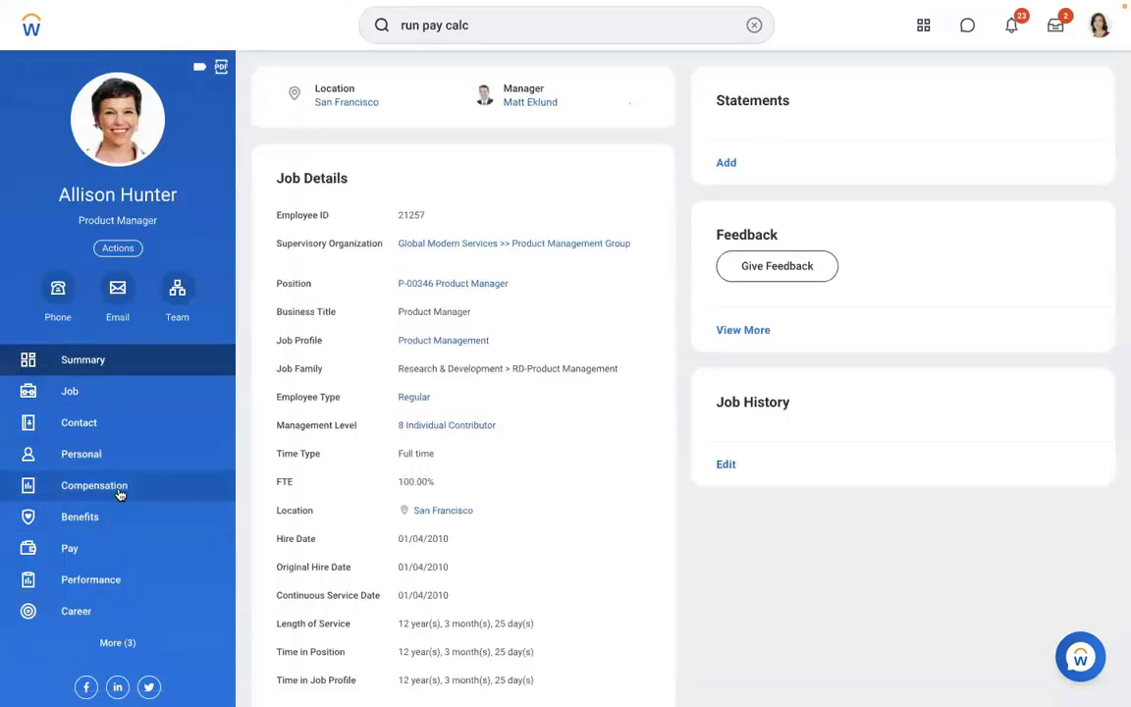
pyautogui.click(119, 492)
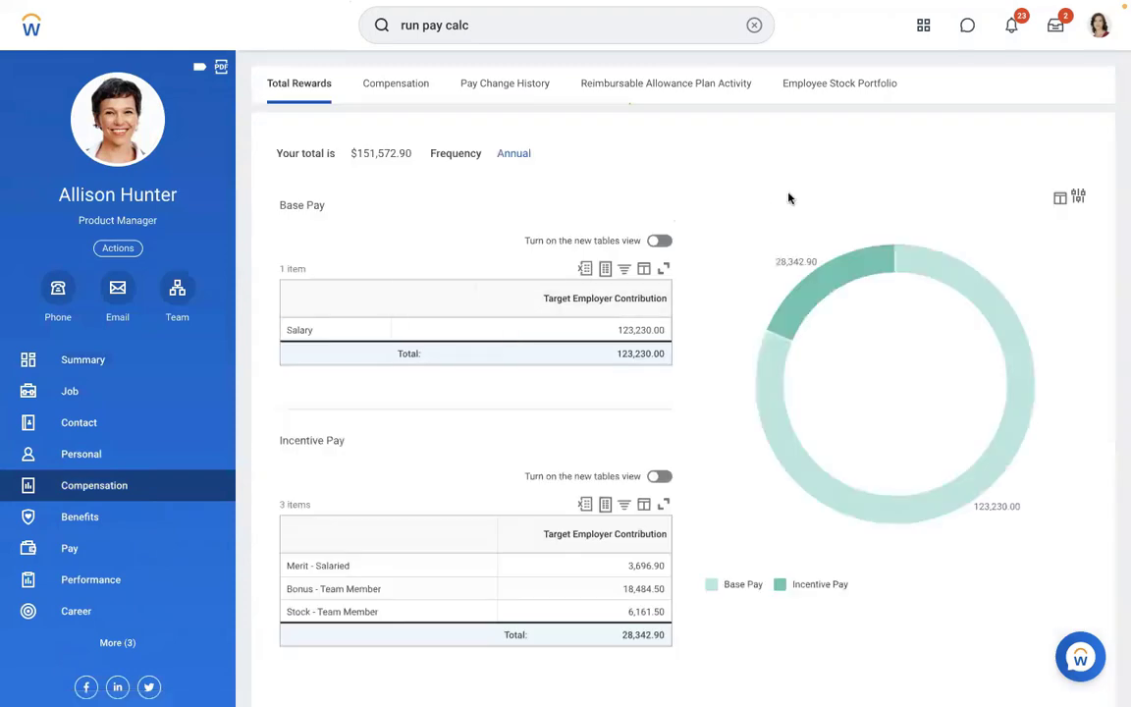
pyautogui.click(403, 84)
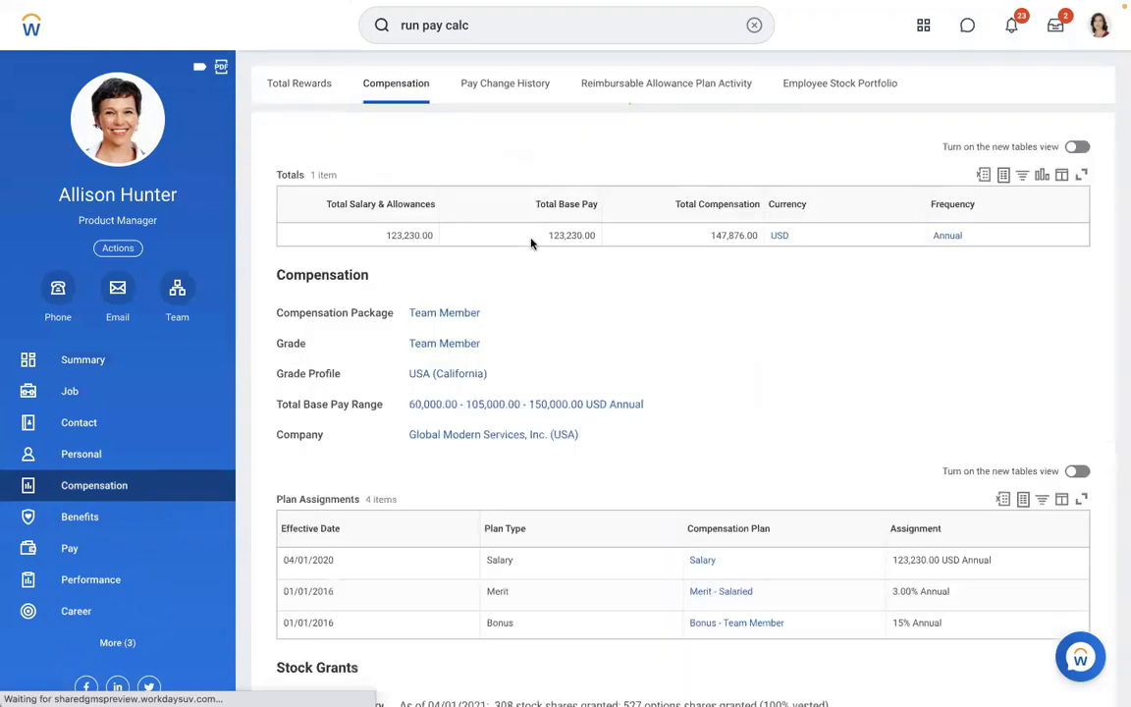
pyautogui.scroll(-2, 1048, 350)
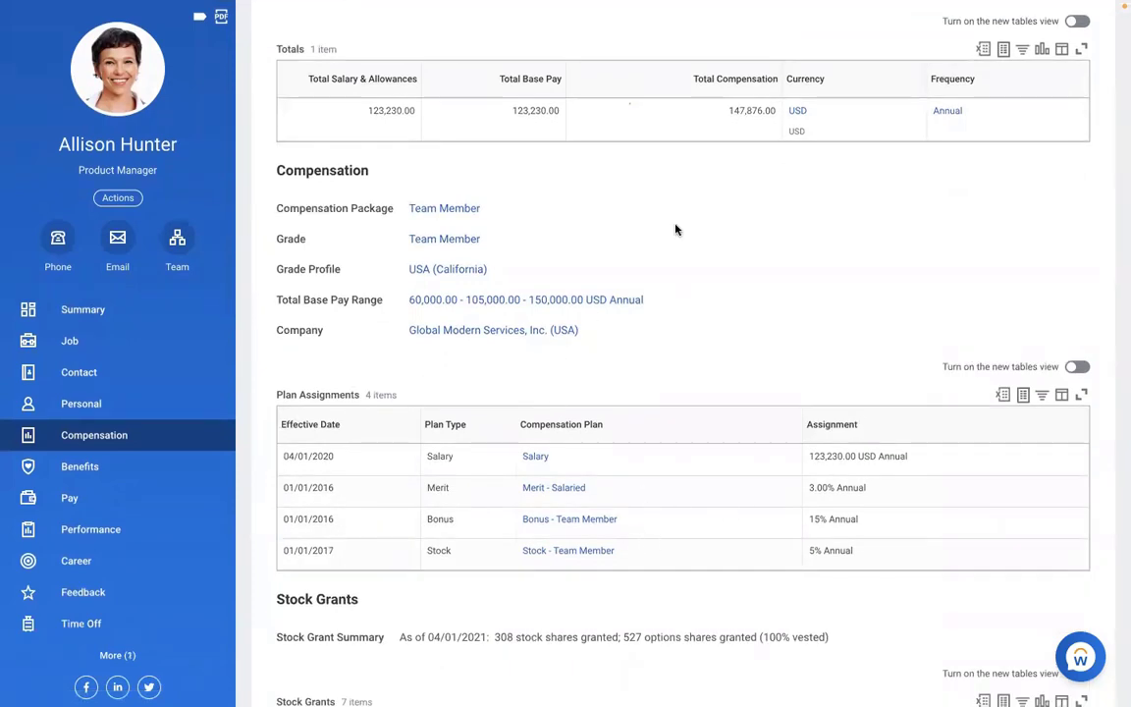
pyautogui.scroll(2, 676, 230)
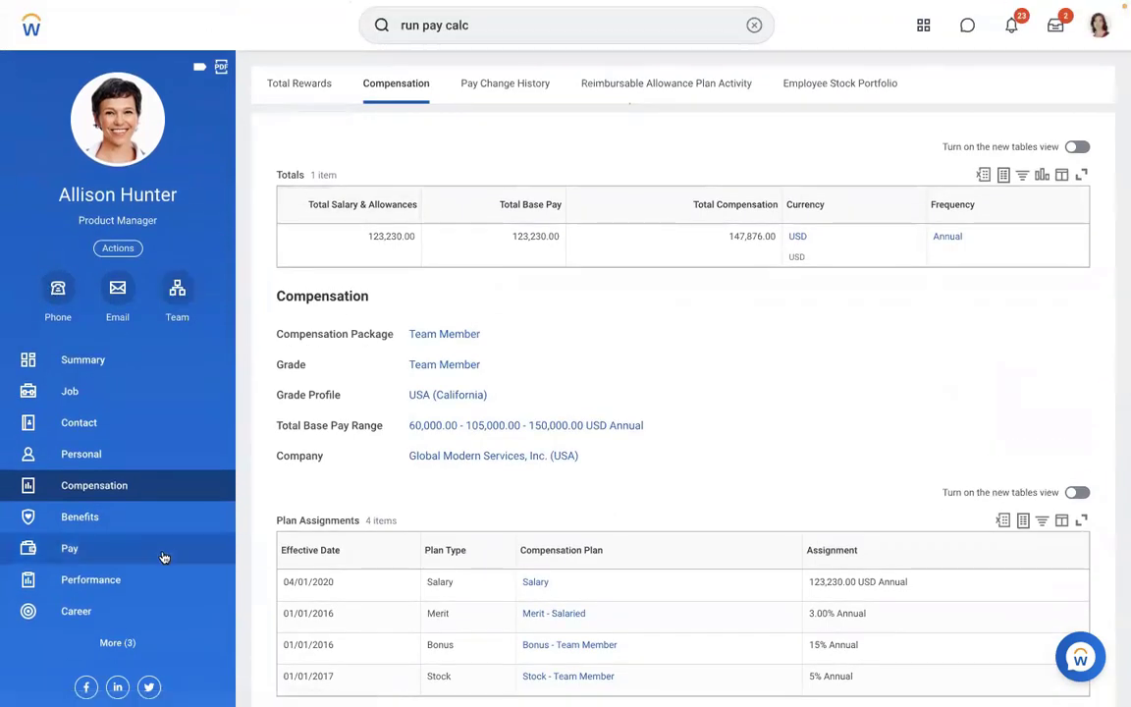
pyautogui.click(98, 549)
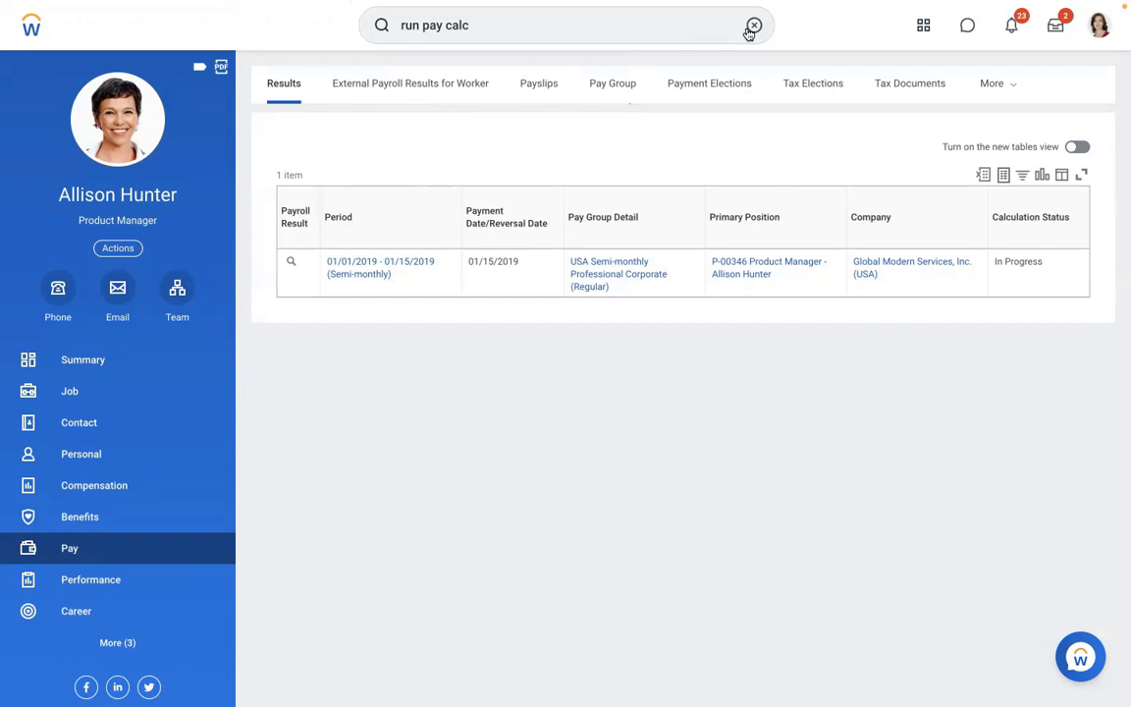
# - In Word, start a new bottom line formatted like the Payroll Earning text via Format Painter
pyautogui.hotkey('ctrl', 'Left')
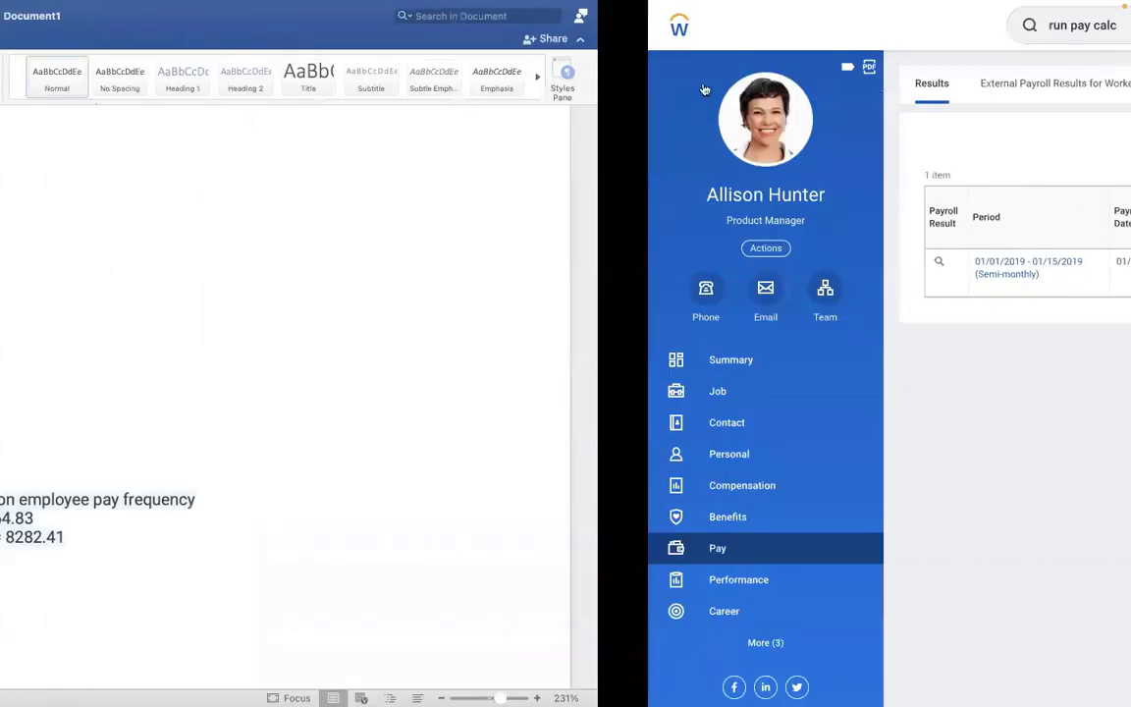
pyautogui.press('Return')
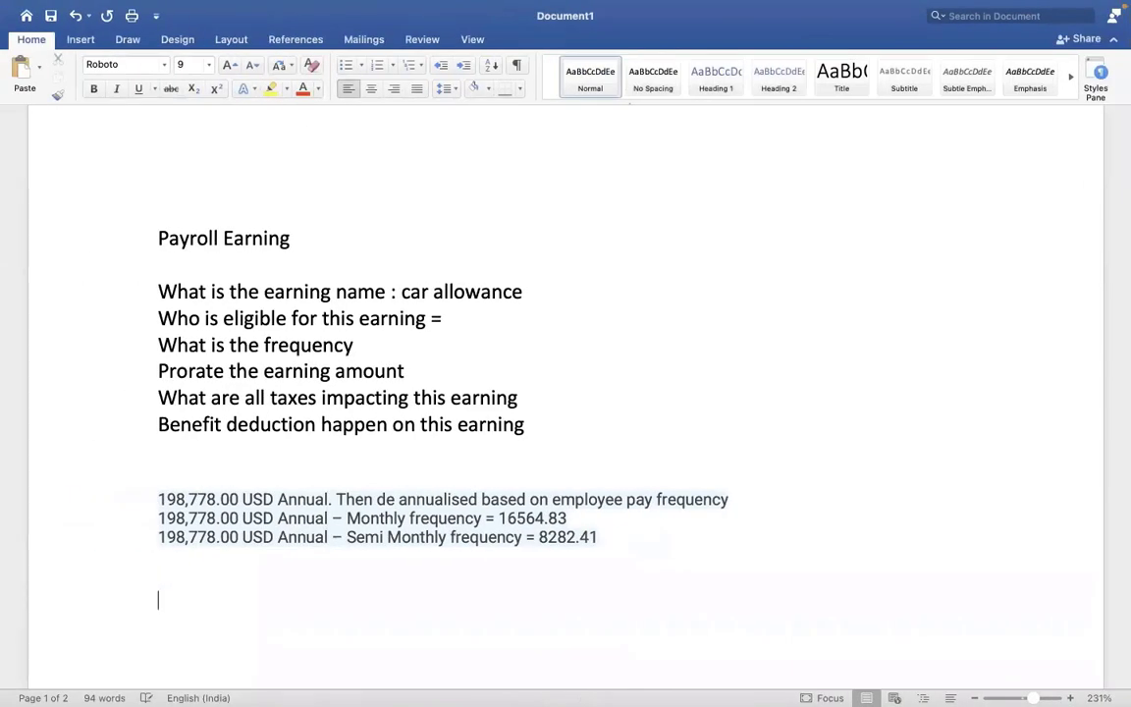
pyautogui.write('MEAL ALLOW')
pyautogui.press('BackSpace')
pyautogui.press('BackSpace')
pyautogui.press('BackSpace')
pyautogui.press('BackSpace')
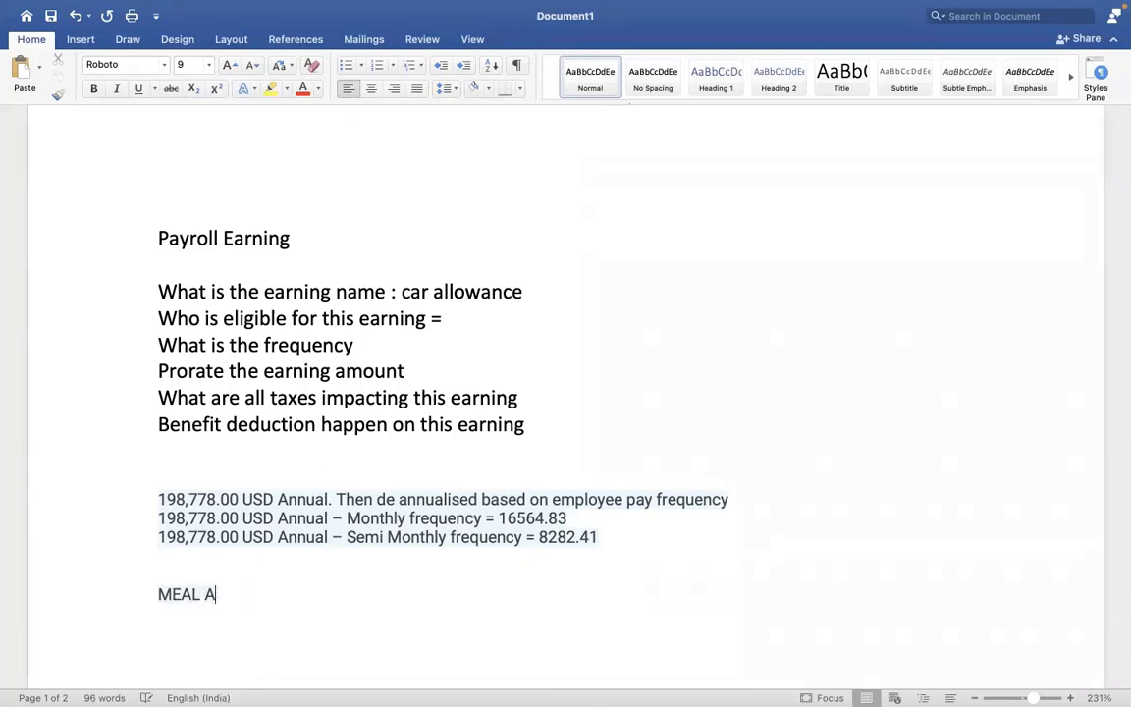
pyautogui.press('BackSpace')
pyautogui.press('BackSpace')
pyautogui.press('BackSpace')
pyautogui.press('BackSpace')
pyautogui.press('BackSpace')
pyautogui.press('BackSpace')
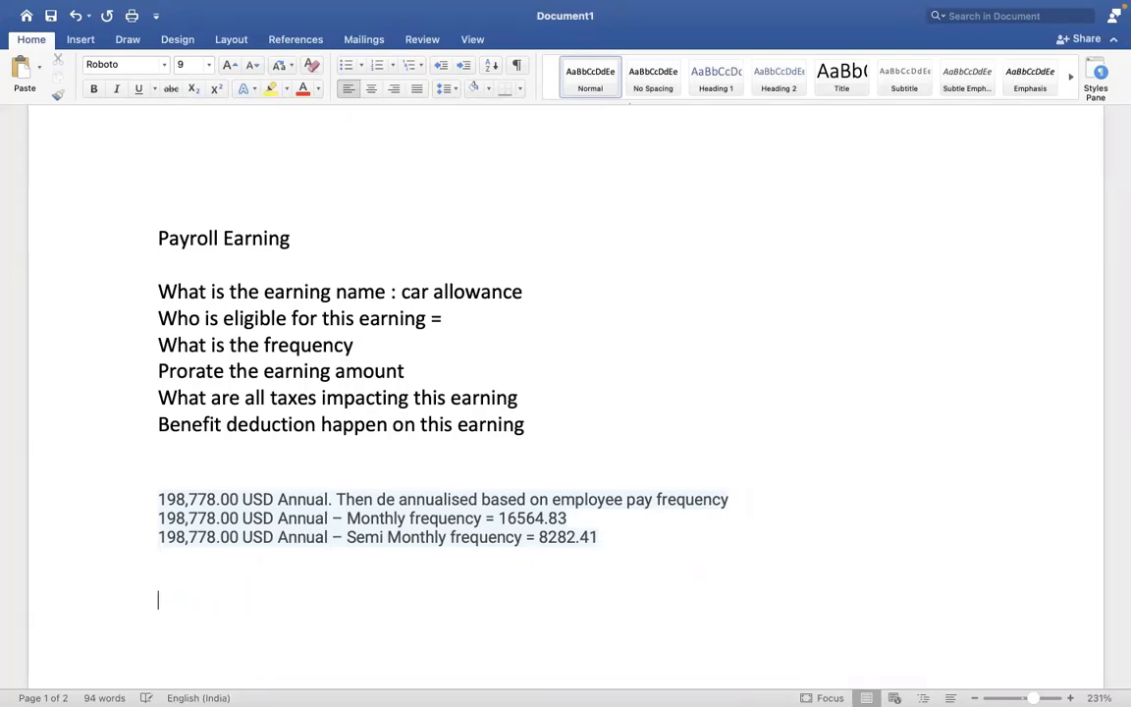
pyautogui.write('M')
pyautogui.press('BackSpace')
pyautogui.click(657, 226)
pyautogui.scroll(1, 153, 115)
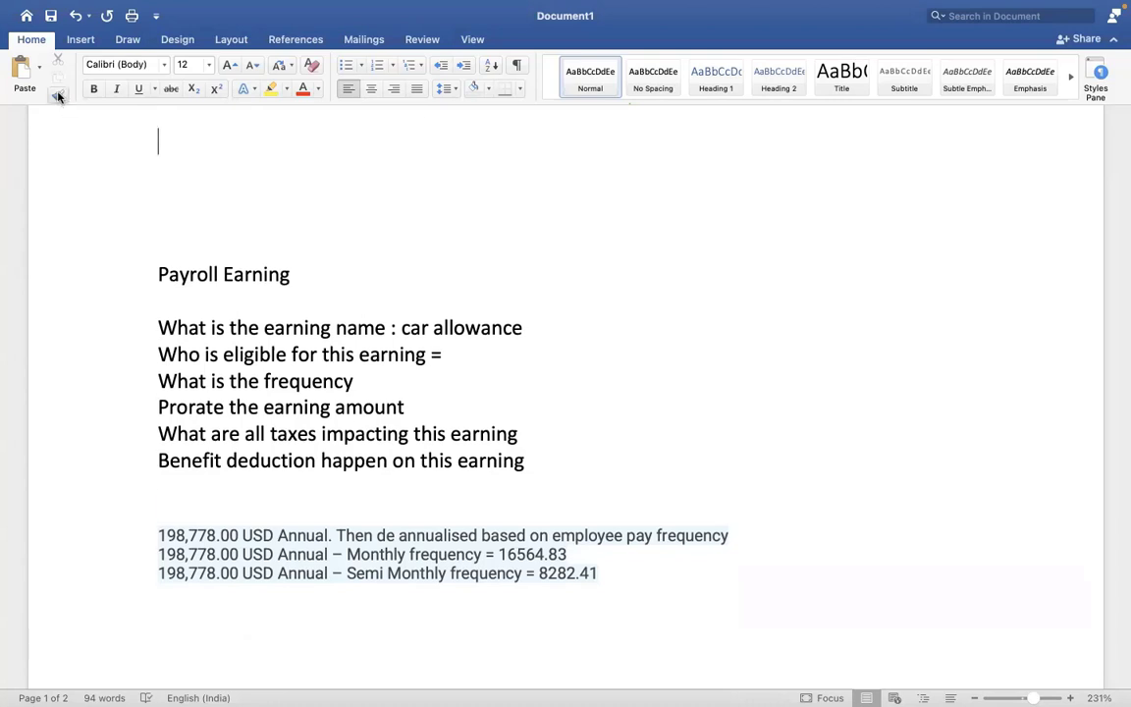
pyautogui.click(57, 94)
pyautogui.click(209, 654)
# - Type 'Meal Allowance = 1000 USD / MONTH' on that line and return to Workday
pyautogui.write('M')
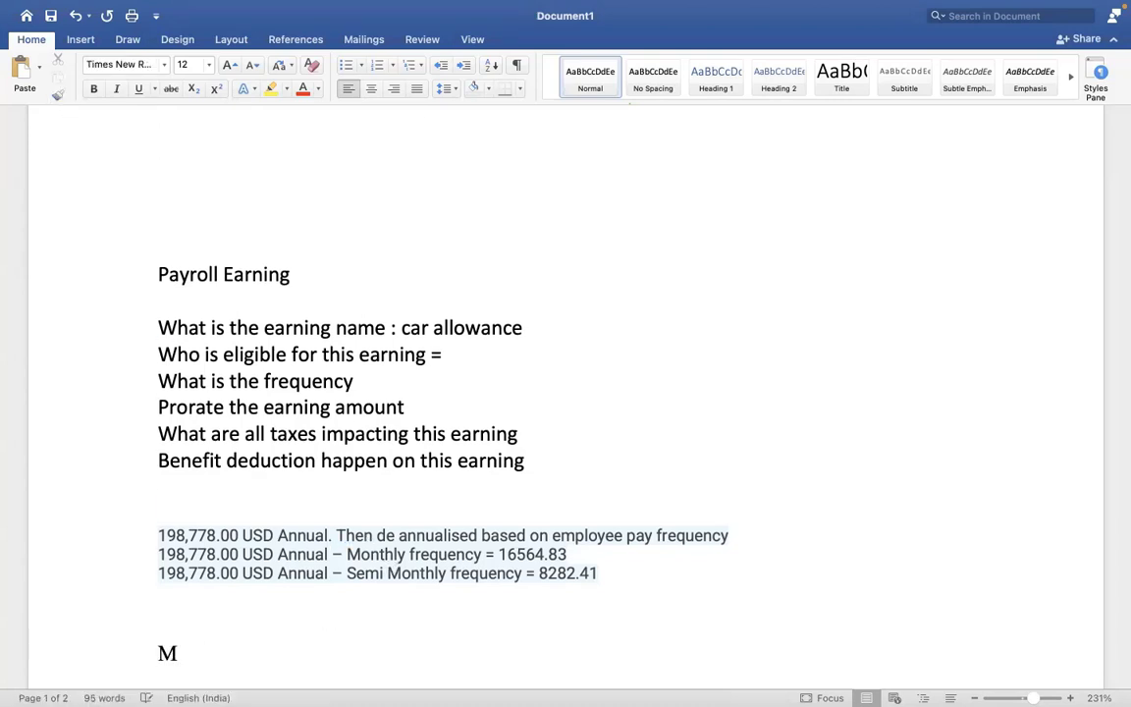
pyautogui.write('eal Allowa')
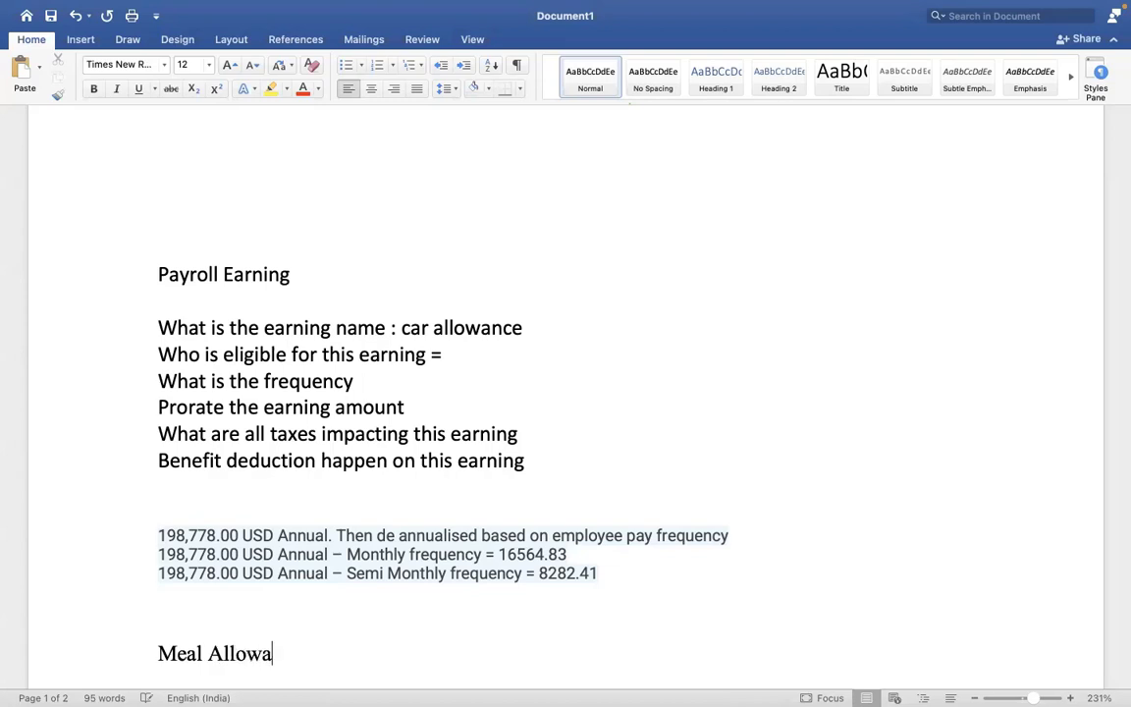
pyautogui.write('nce = 100')
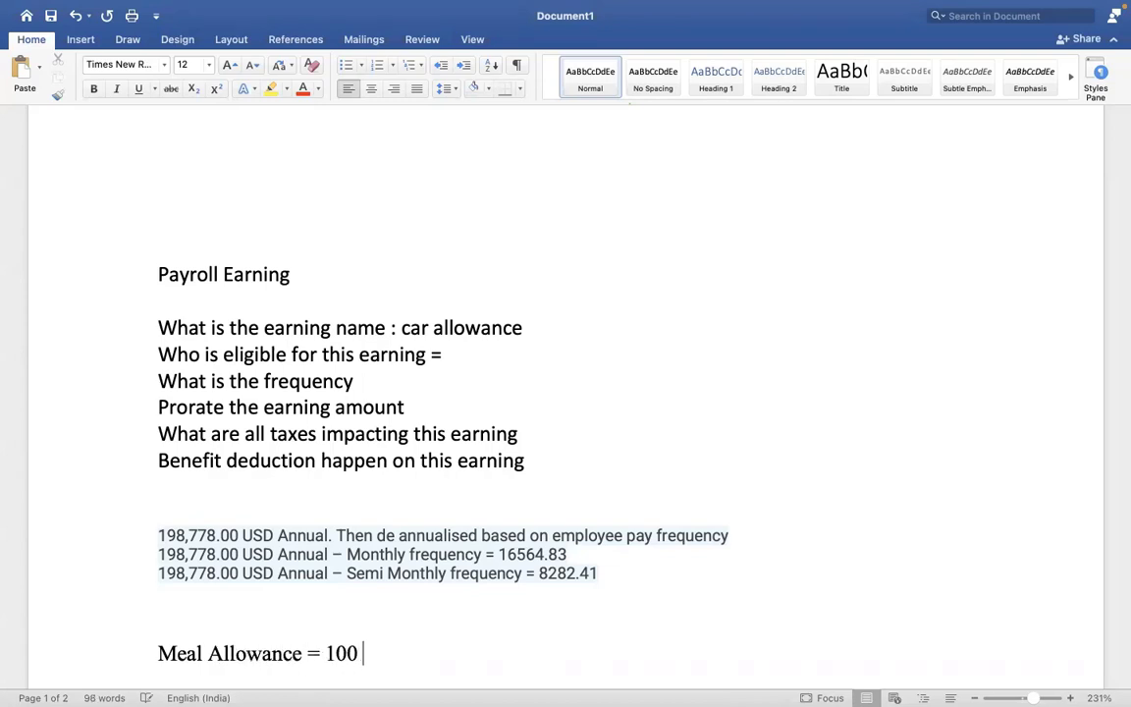
pyautogui.press('BackSpace')
pyautogui.write('00 USD /')
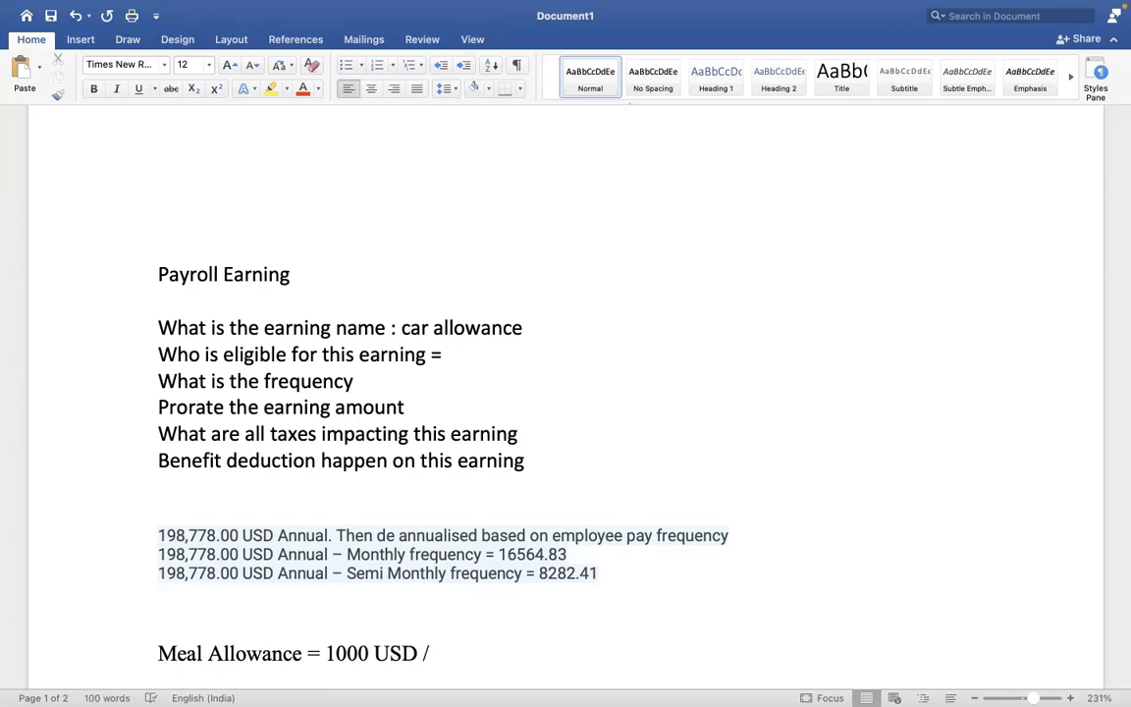
pyautogui.write('NTH')
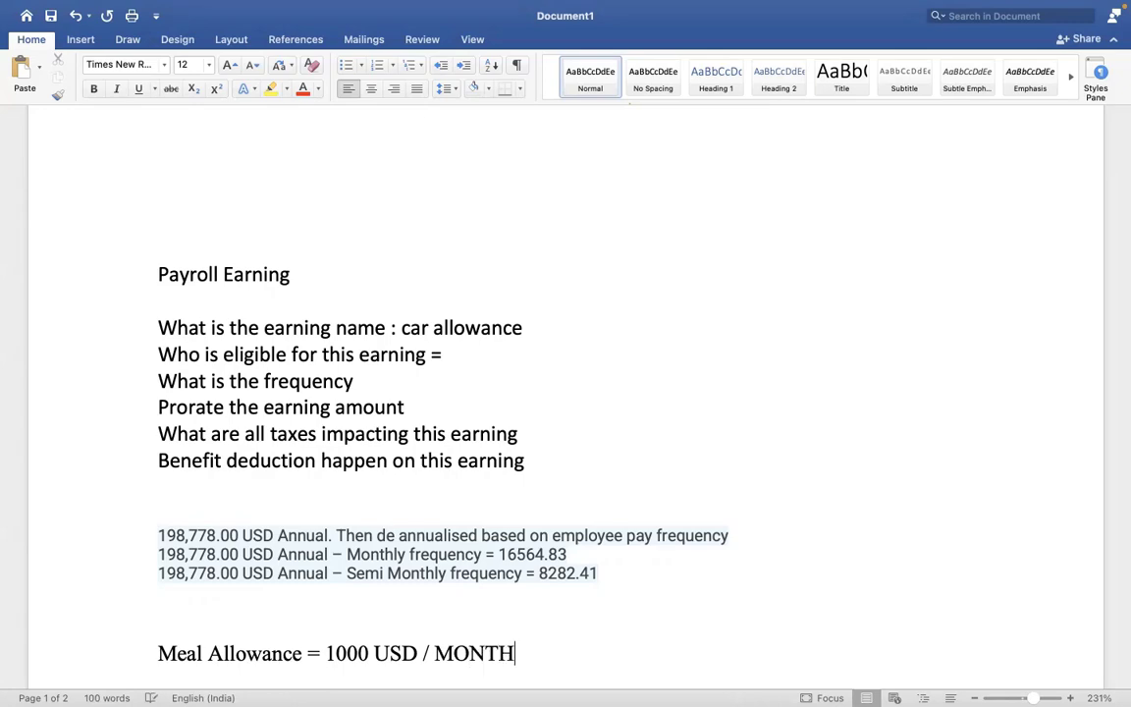
pyautogui.hotkey('ctrl', 'Right')
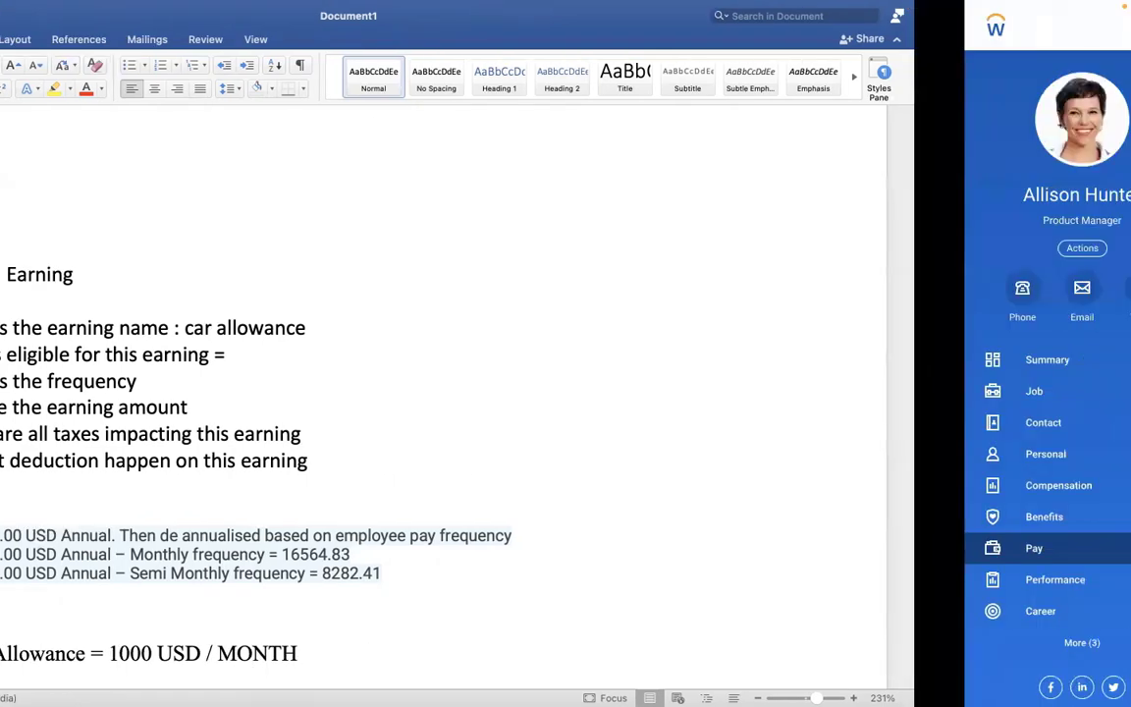
pyautogui.click(755, 26)
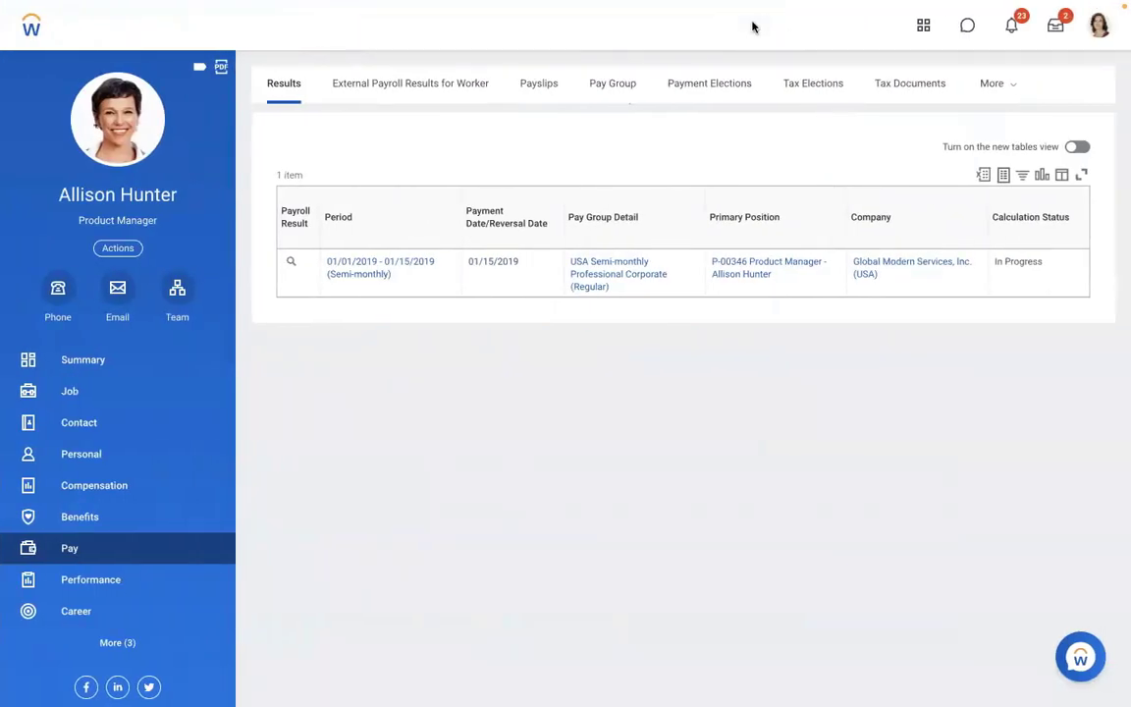
pyautogui.write('cREATE A')
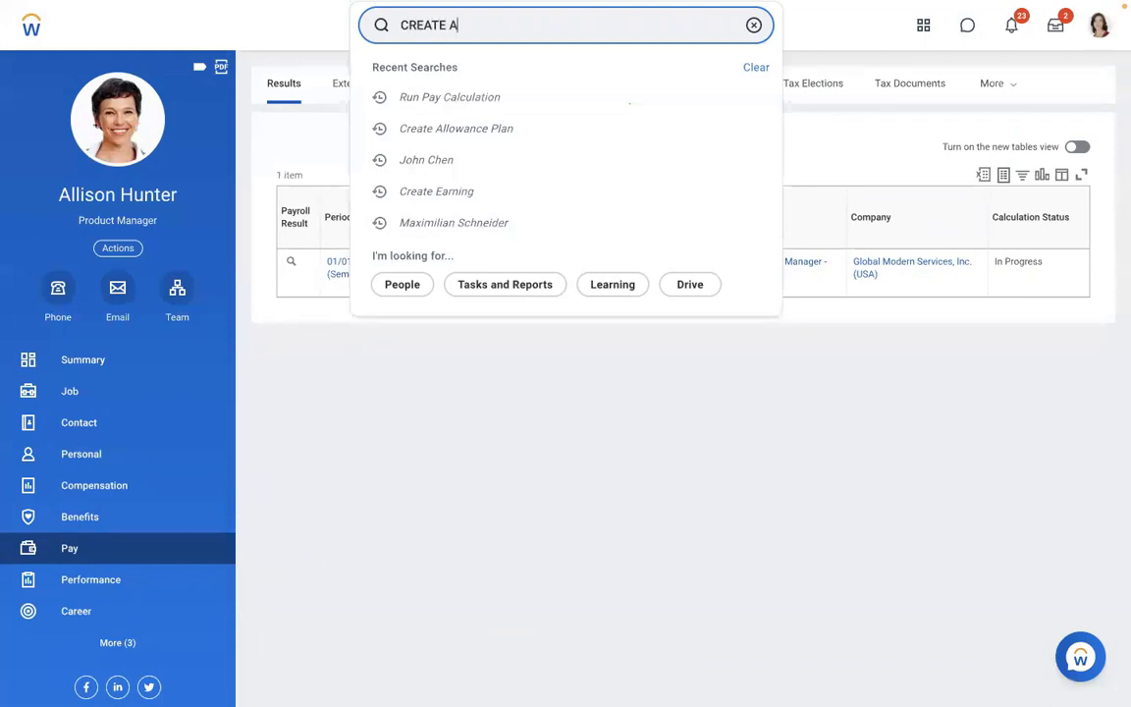
pyautogui.write('LLOW')
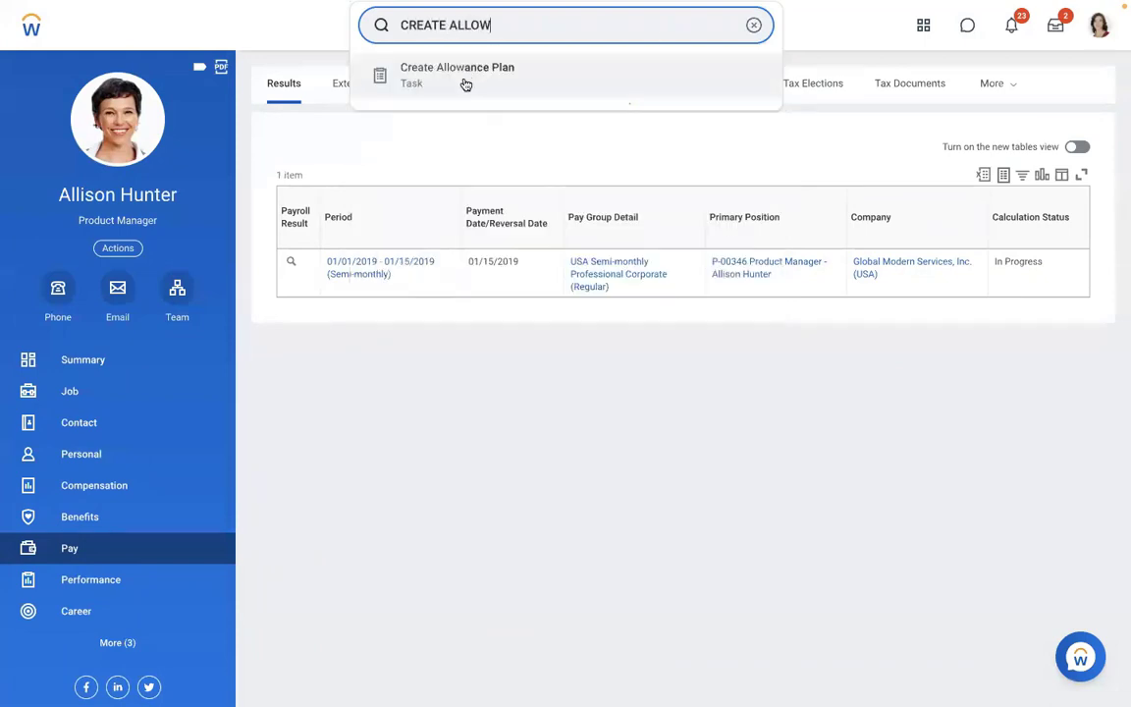
pyautogui.click(464, 83)
pyautogui.click(436, 197)
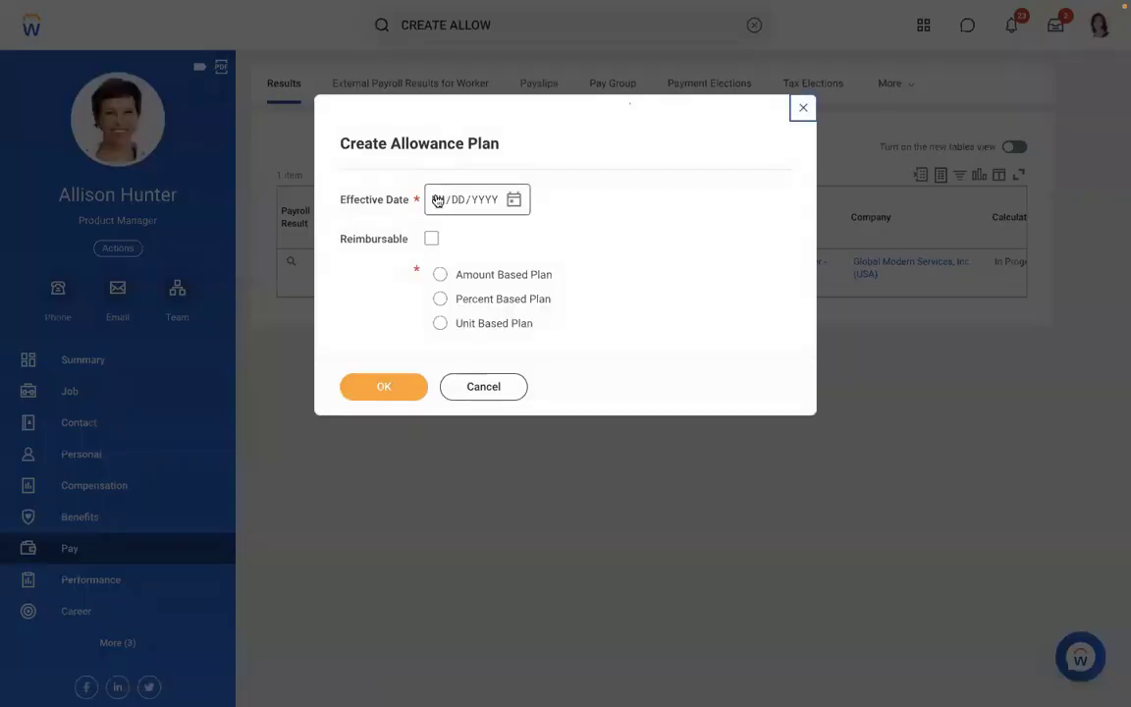
pyautogui.write('010120')
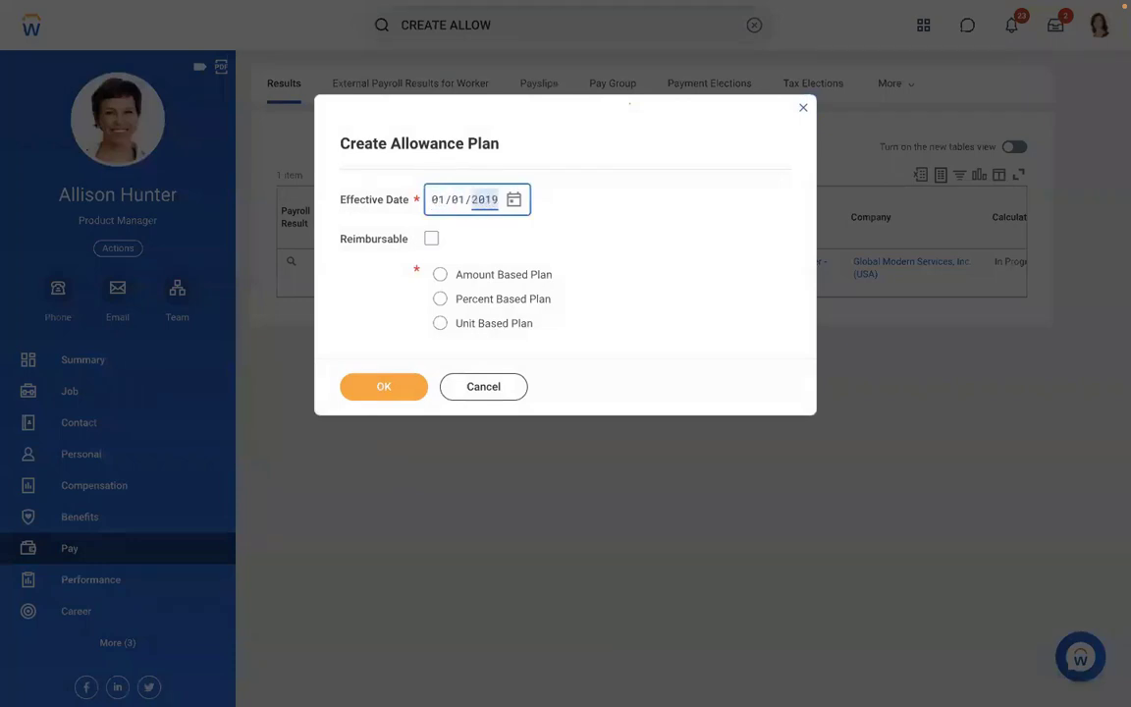
pyautogui.click(511, 276)
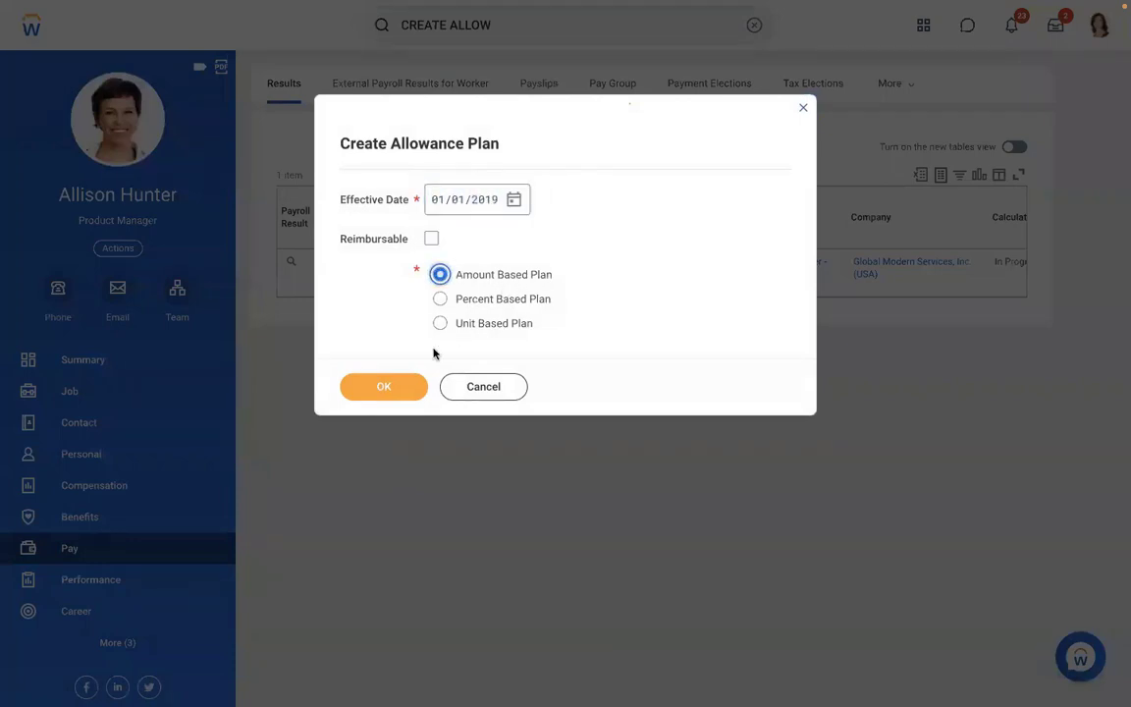
pyautogui.click(378, 389)
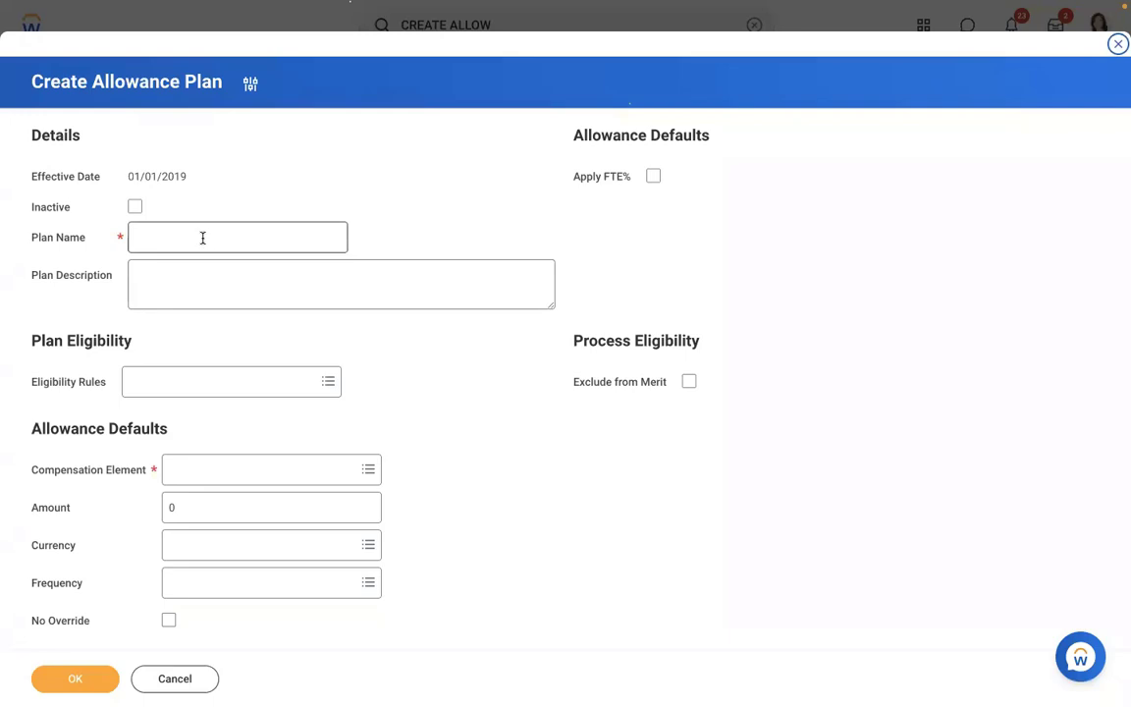
pyautogui.click(202, 237)
pyautogui.click(220, 480)
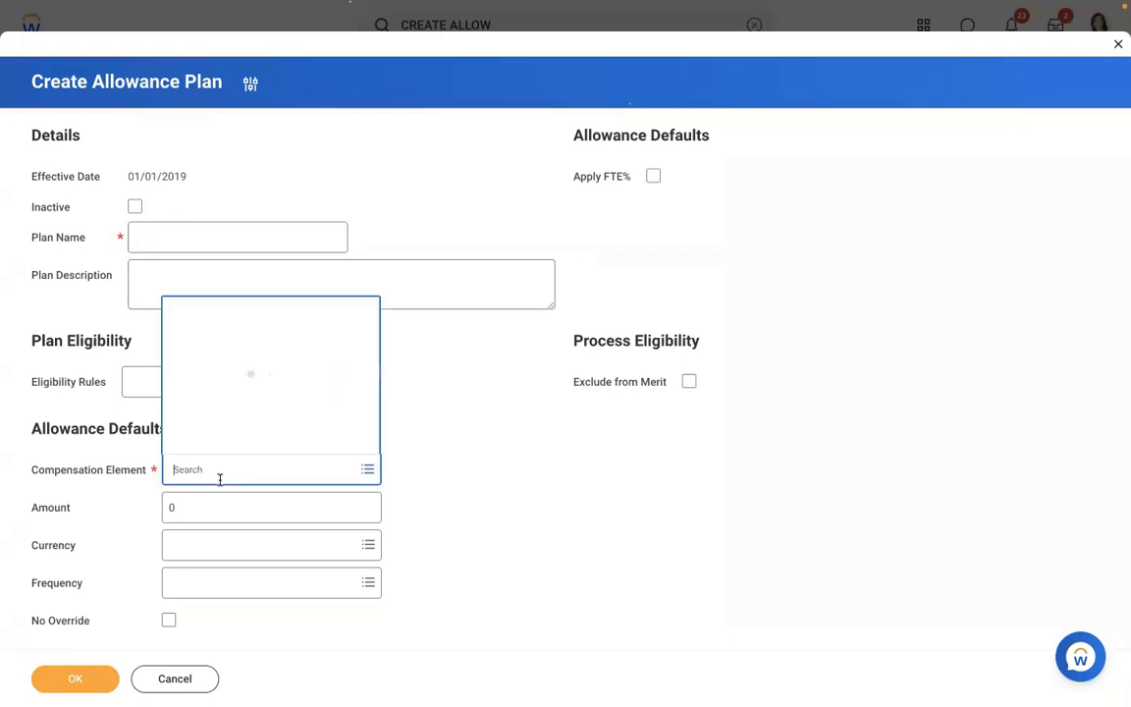
pyautogui.write('MEAL')
pyautogui.press('Return')
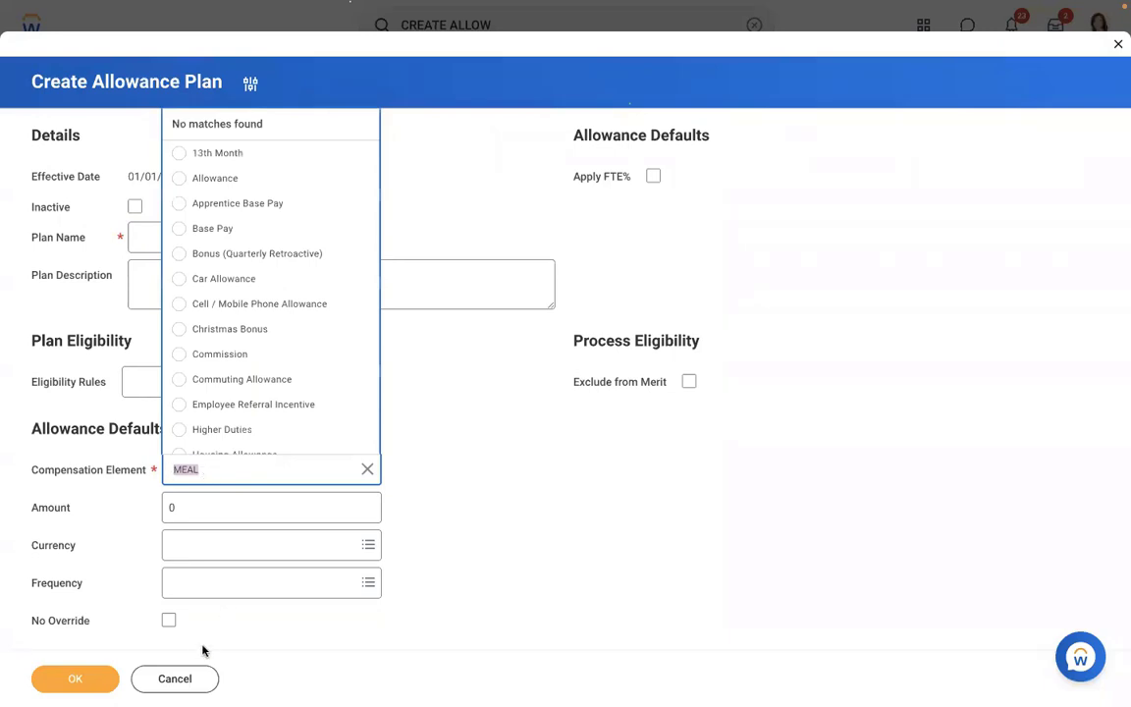
pyautogui.click(175, 681)
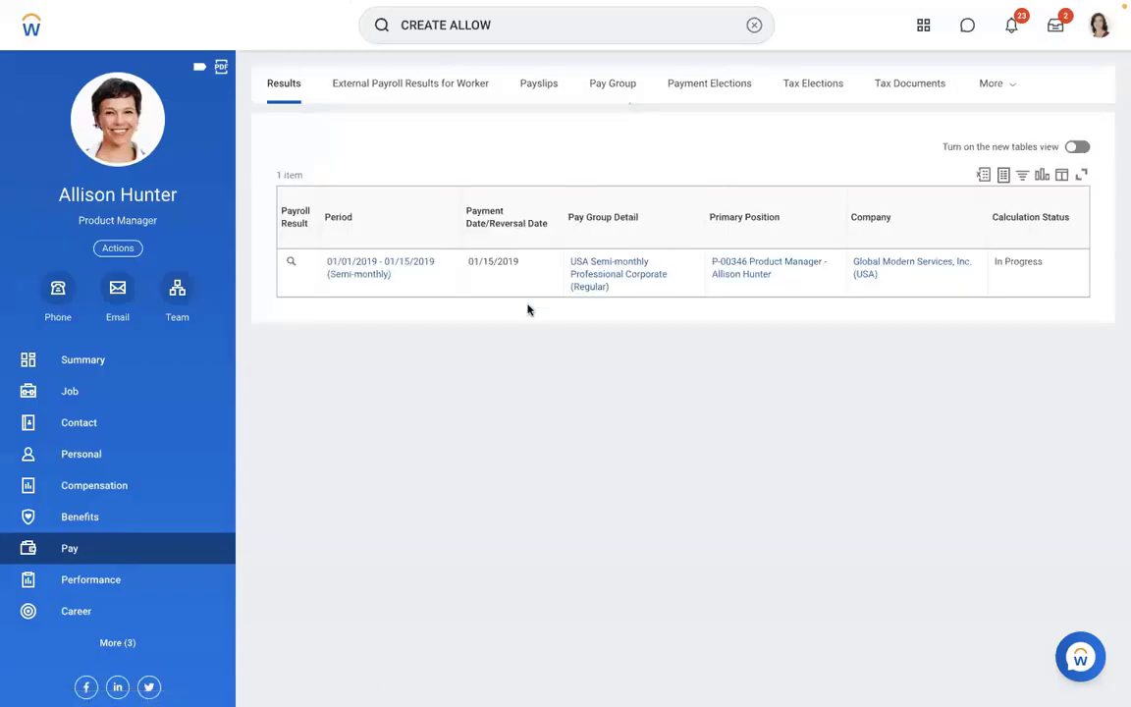
pyautogui.click(753, 25)
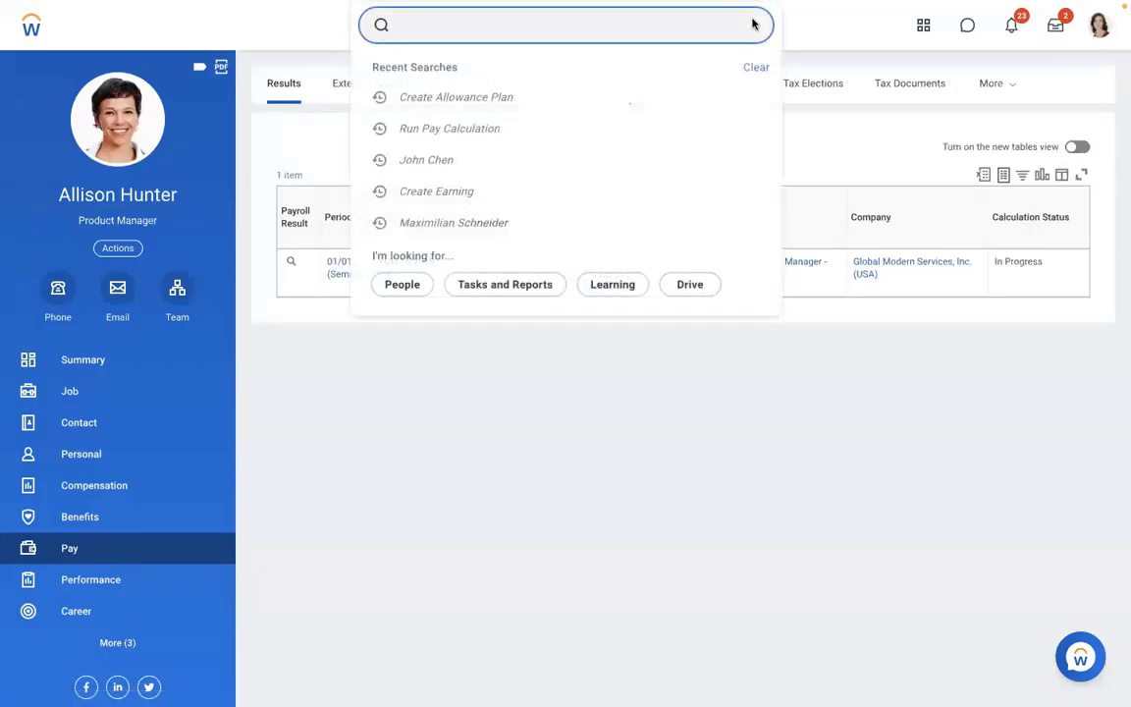
pyautogui.write('MAINTAIN COM')
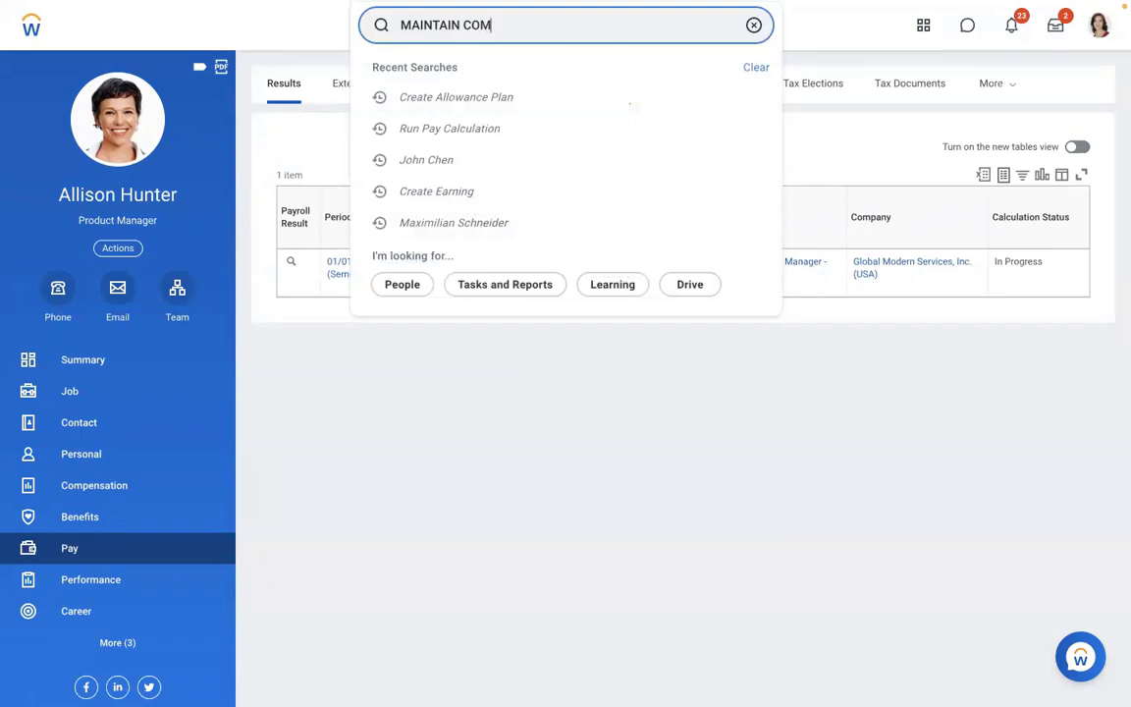
pyautogui.write('P ELEMEN')
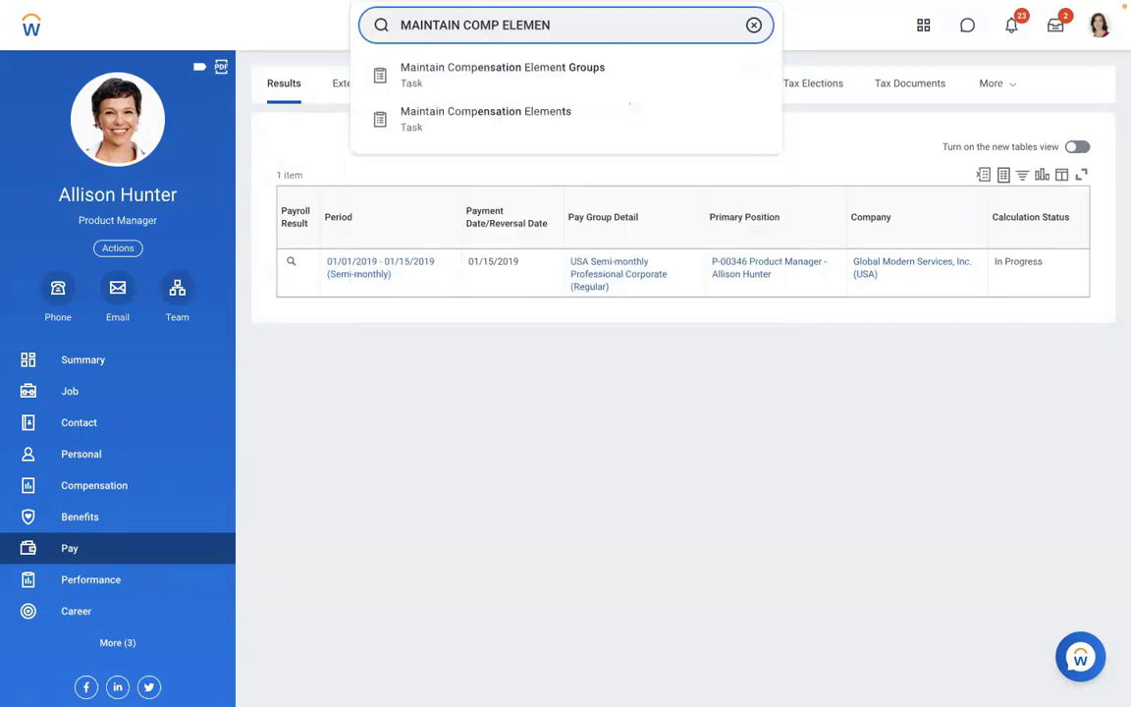
# - Add a compensation element row named 'Meal Allowance' with the same text as description, and save
pyautogui.click(512, 121)
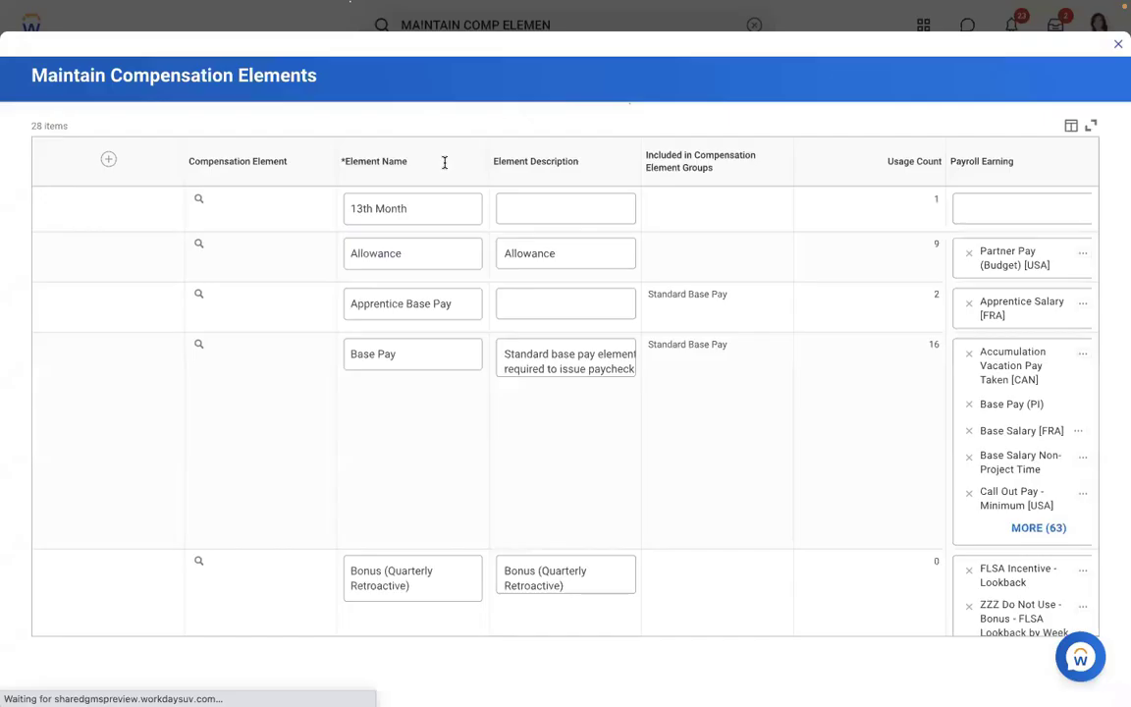
pyautogui.click(70, 167)
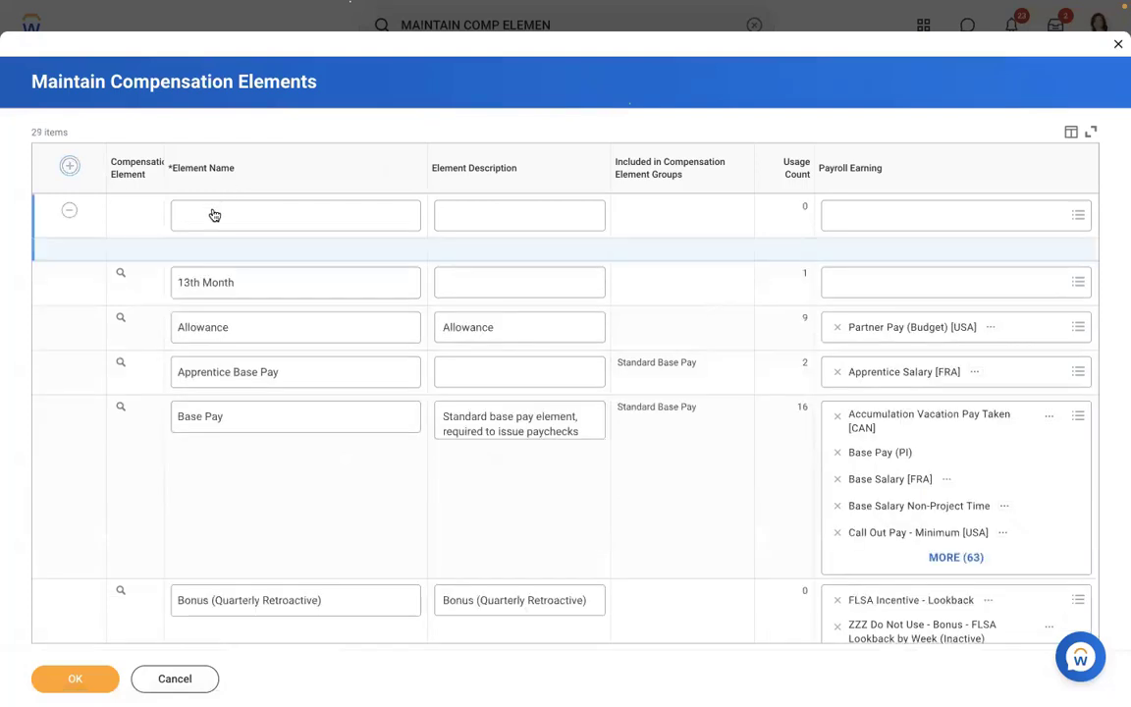
pyautogui.click(212, 211)
pyautogui.write('Meal Allowance')
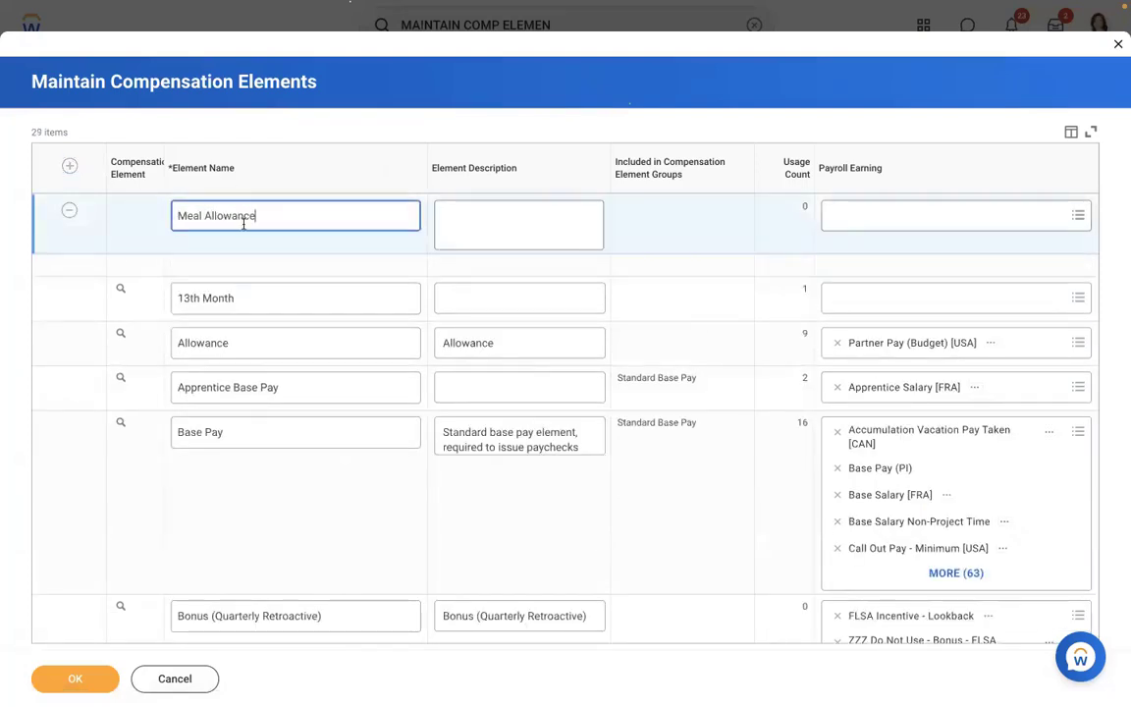
pyautogui.hotkey('ctrl', 'a')
pyautogui.hotkey('ctrl', 'c')
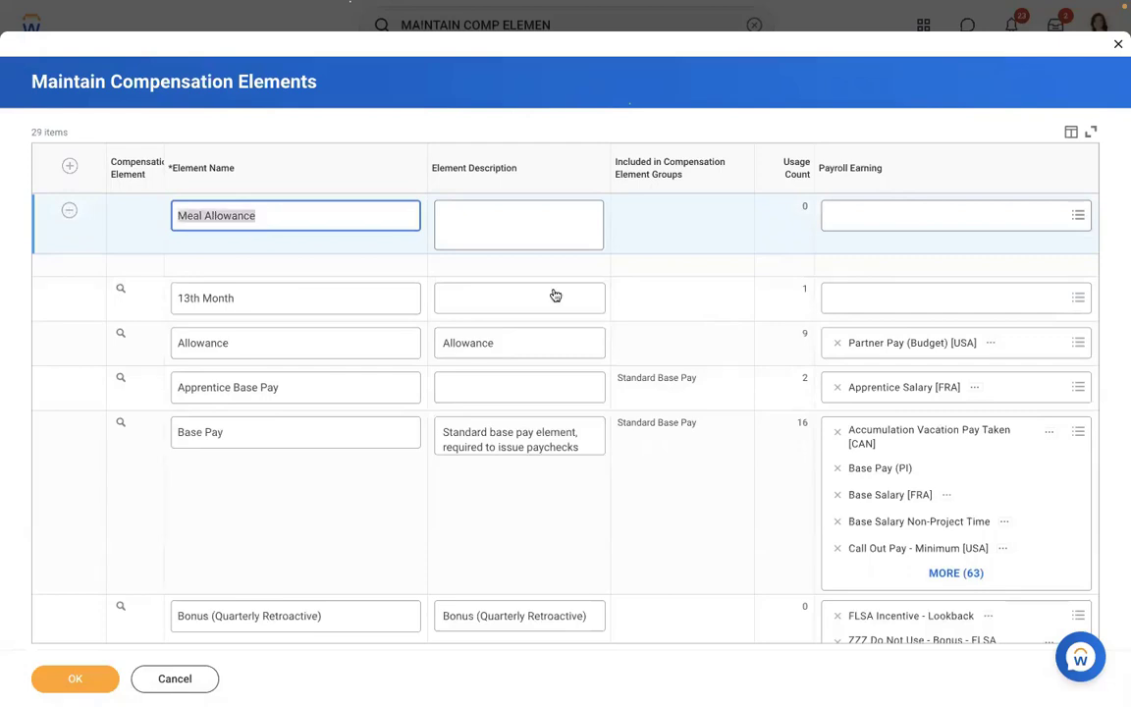
pyautogui.click(574, 222)
pyautogui.hotkey('ctrl', 'v')
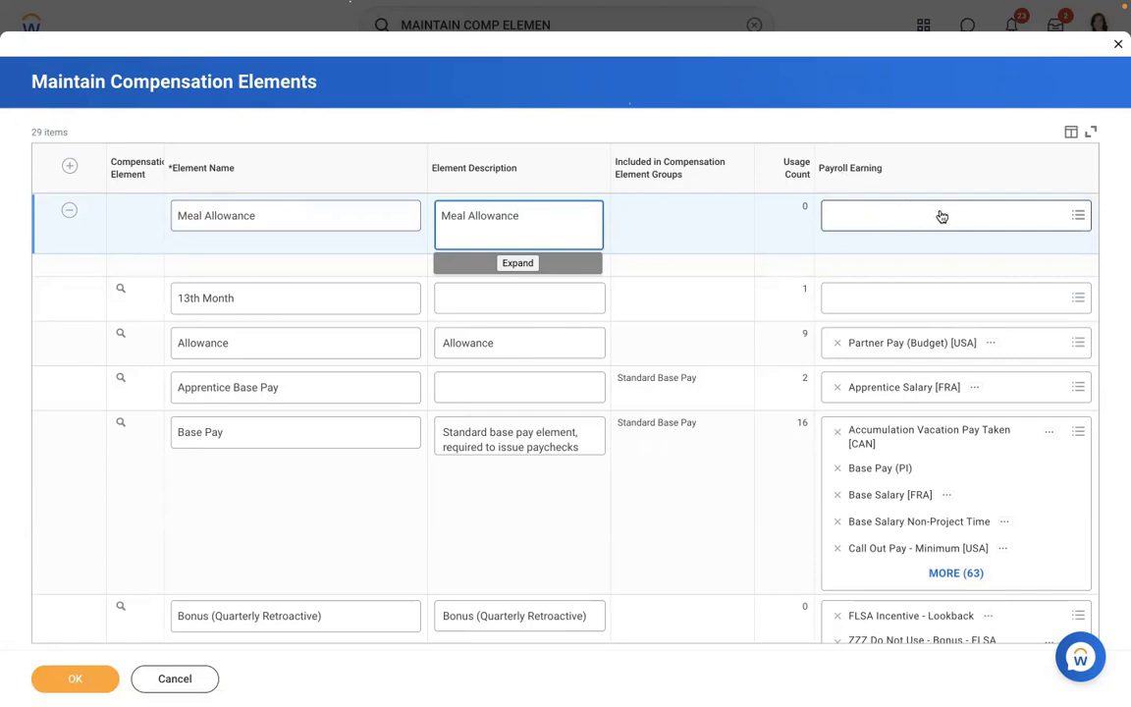
pyautogui.click(83, 680)
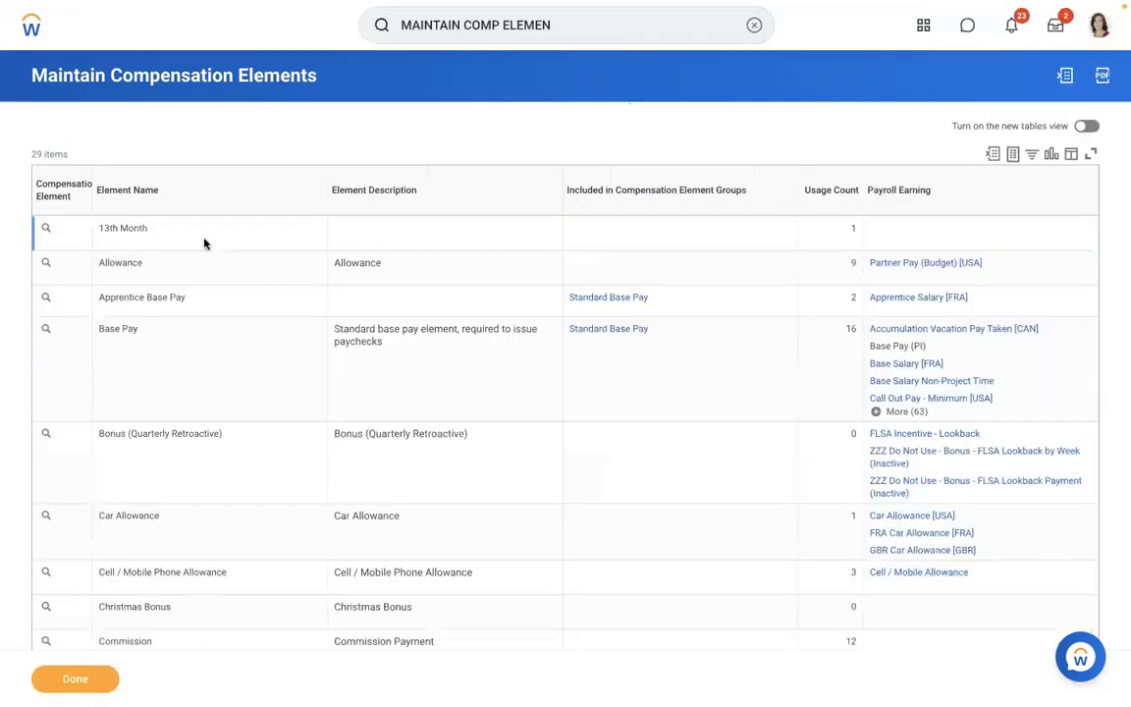
# - Open the Create Allowance Plan task by searching 'create allowance'
pyautogui.click(754, 37)
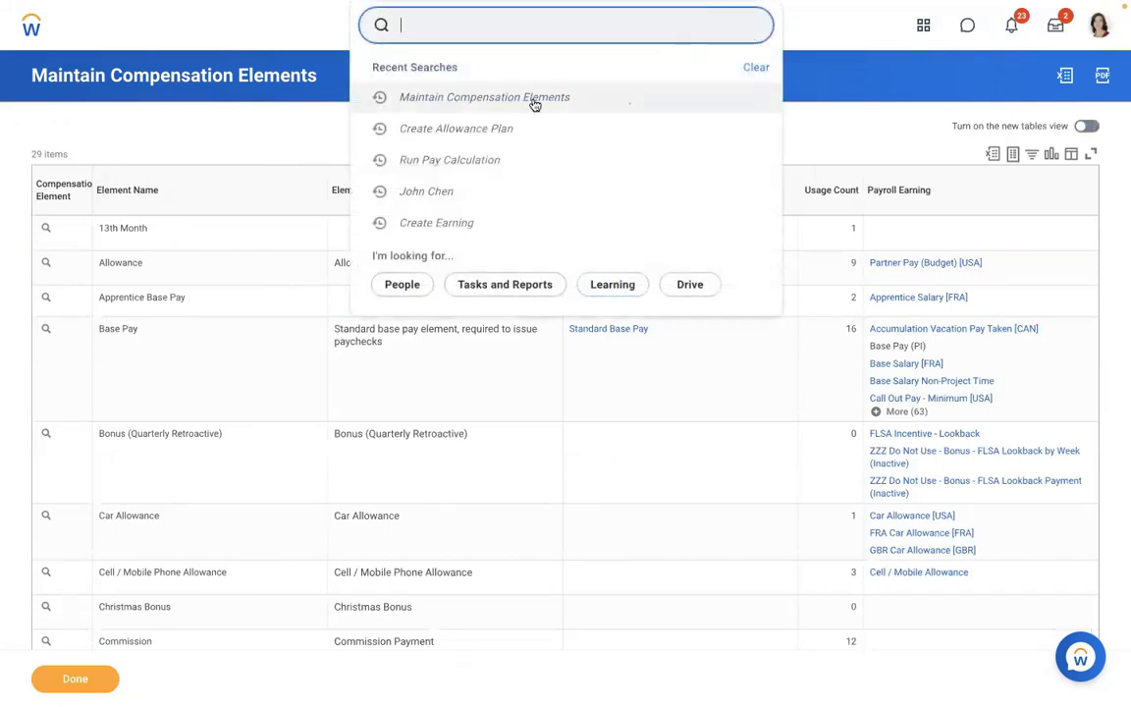
pyautogui.press('Escape')
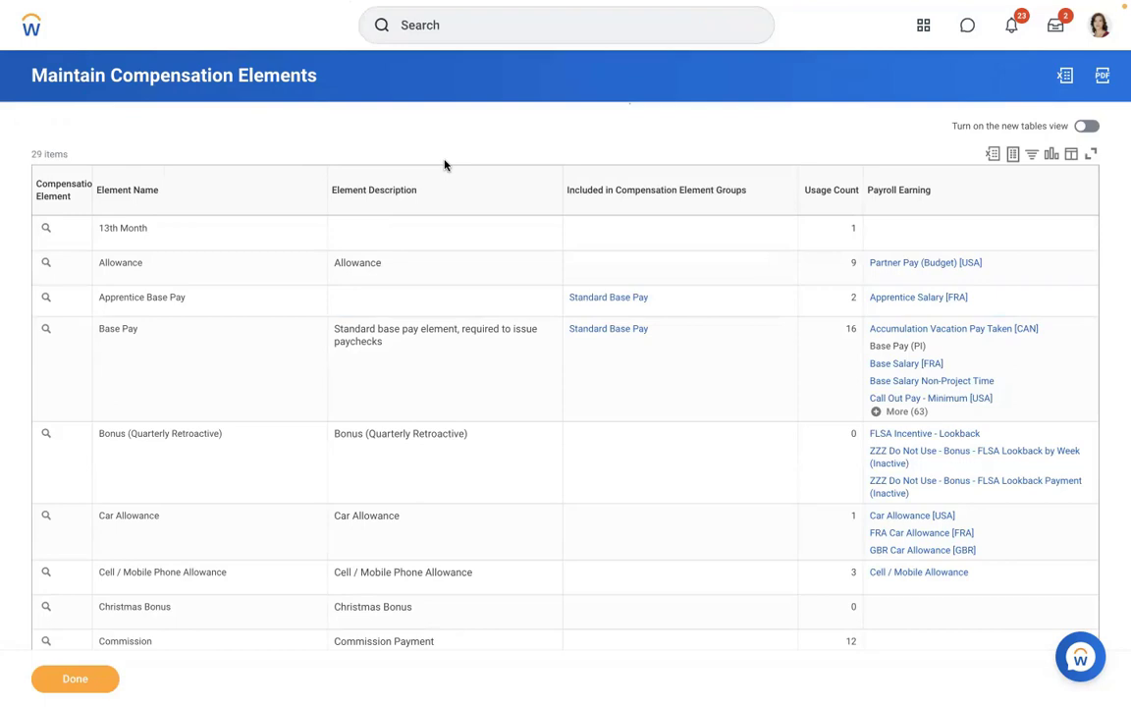
pyautogui.click(430, 27)
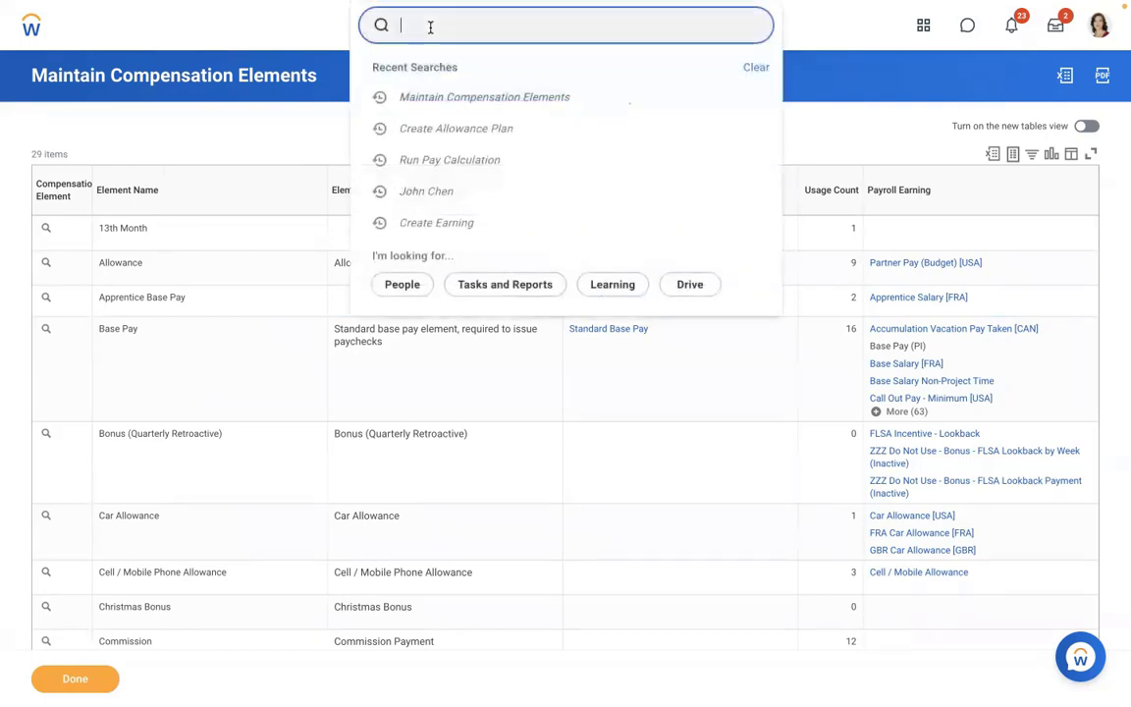
pyautogui.write('create allowance plan')
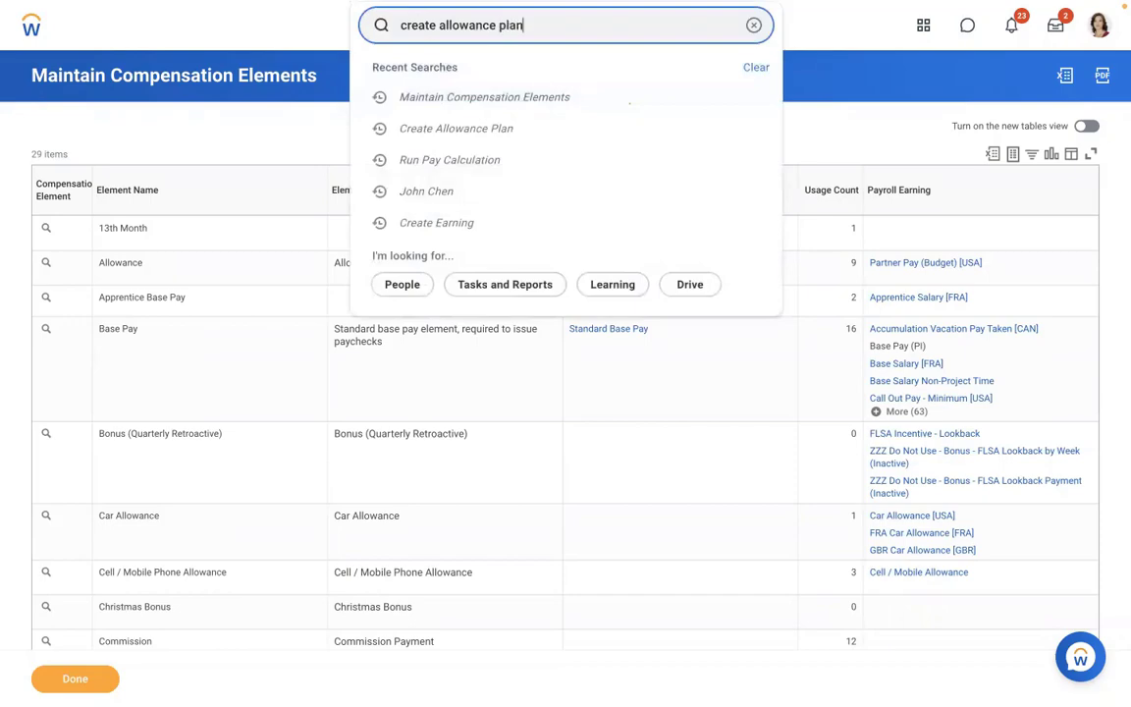
pyautogui.click(429, 72)
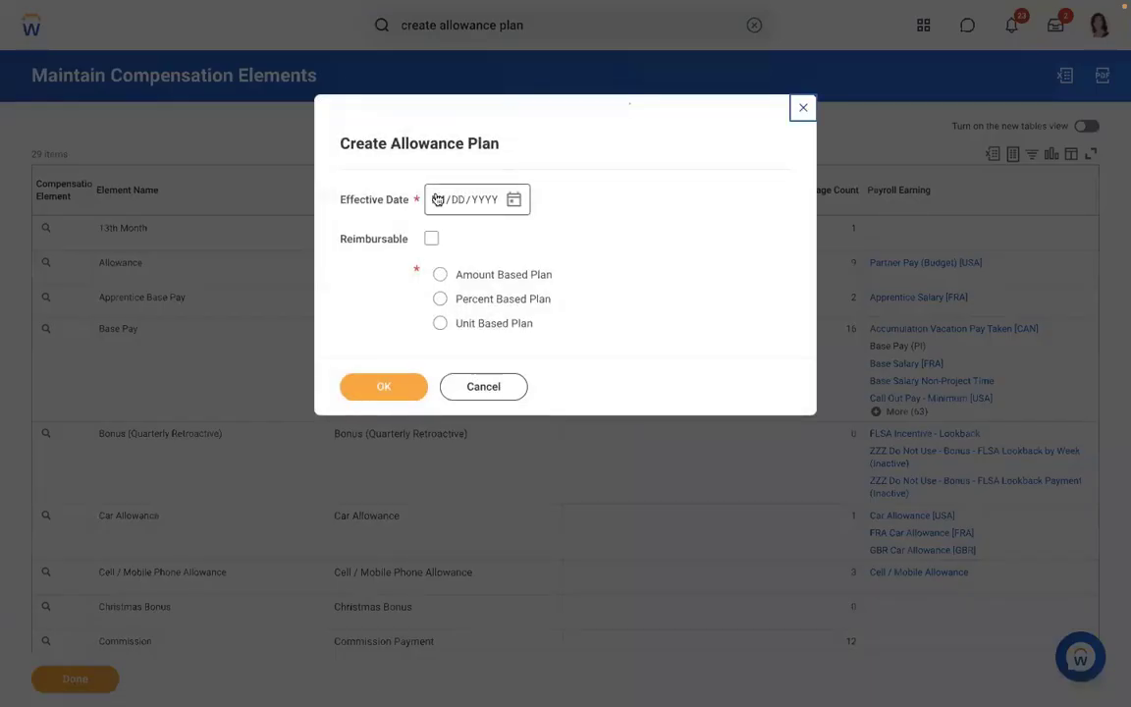
# - Enter effective date 01/01/2019, correcting the year, choose Amount Based Plan and confirm
pyautogui.click(438, 200)
pyautogui.write('01012022')
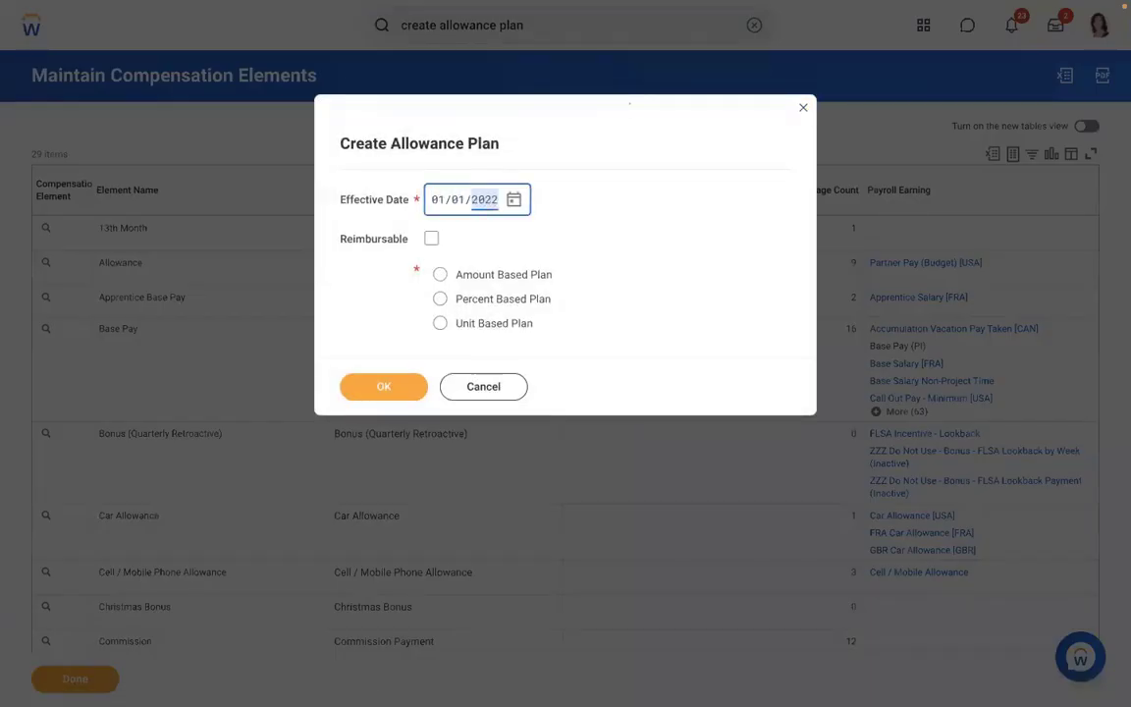
pyautogui.click(440, 275)
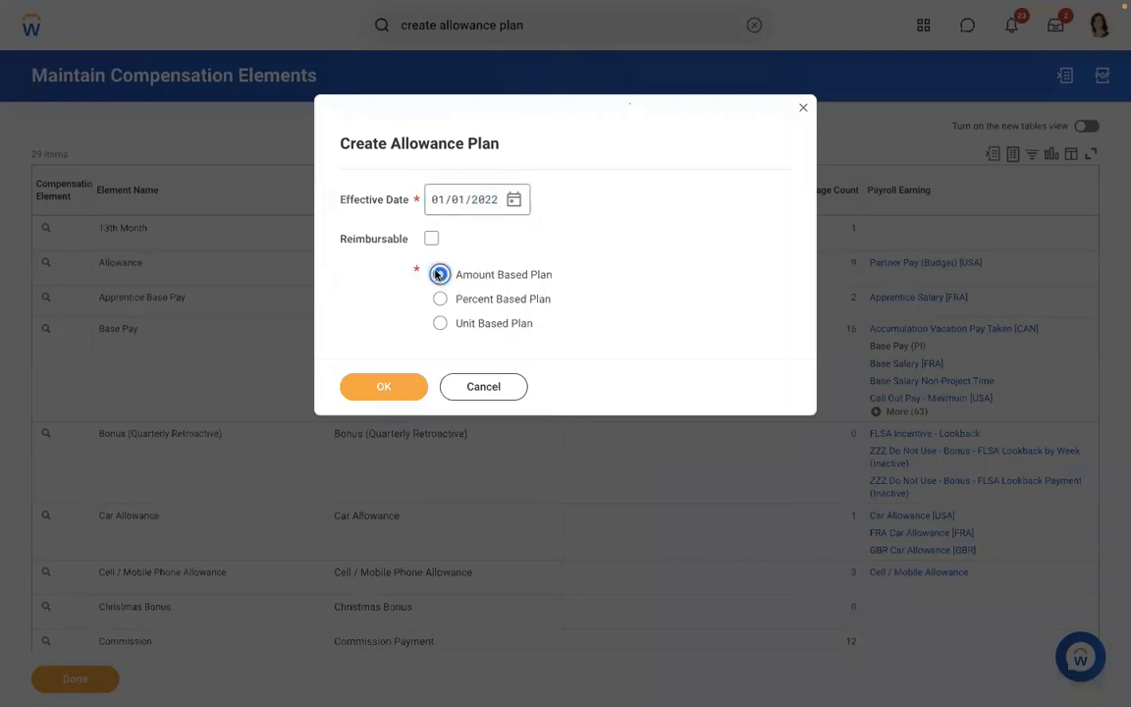
pyautogui.click(372, 390)
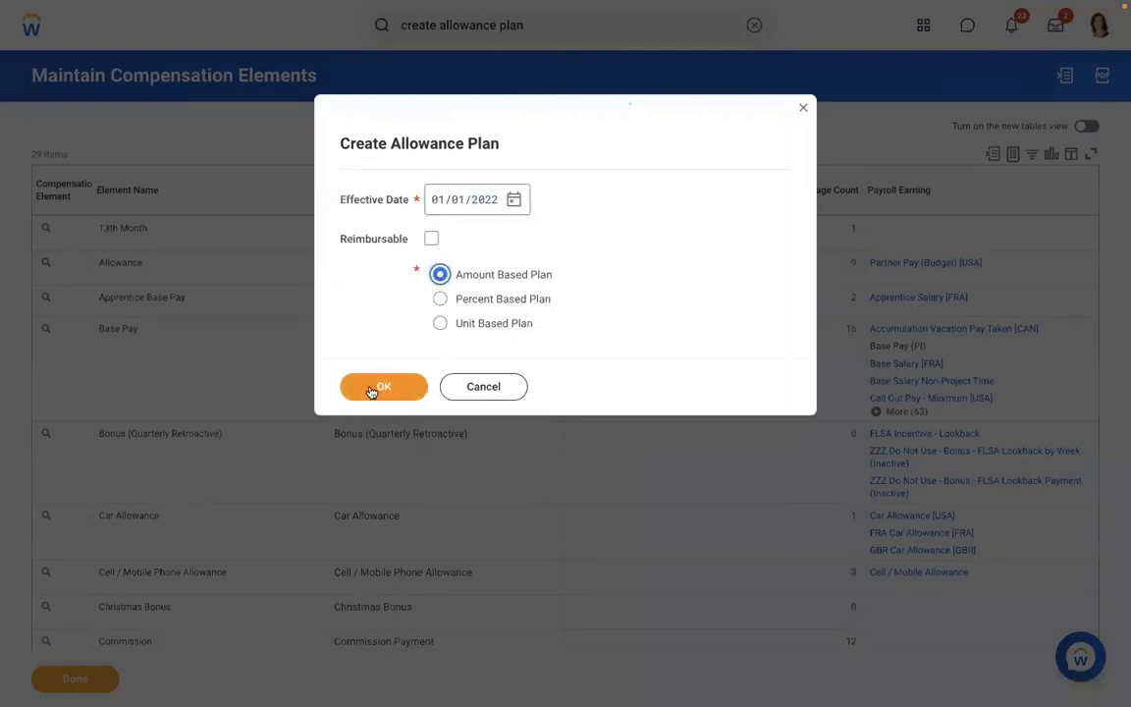
pyautogui.click(482, 202)
pyautogui.write('2020')
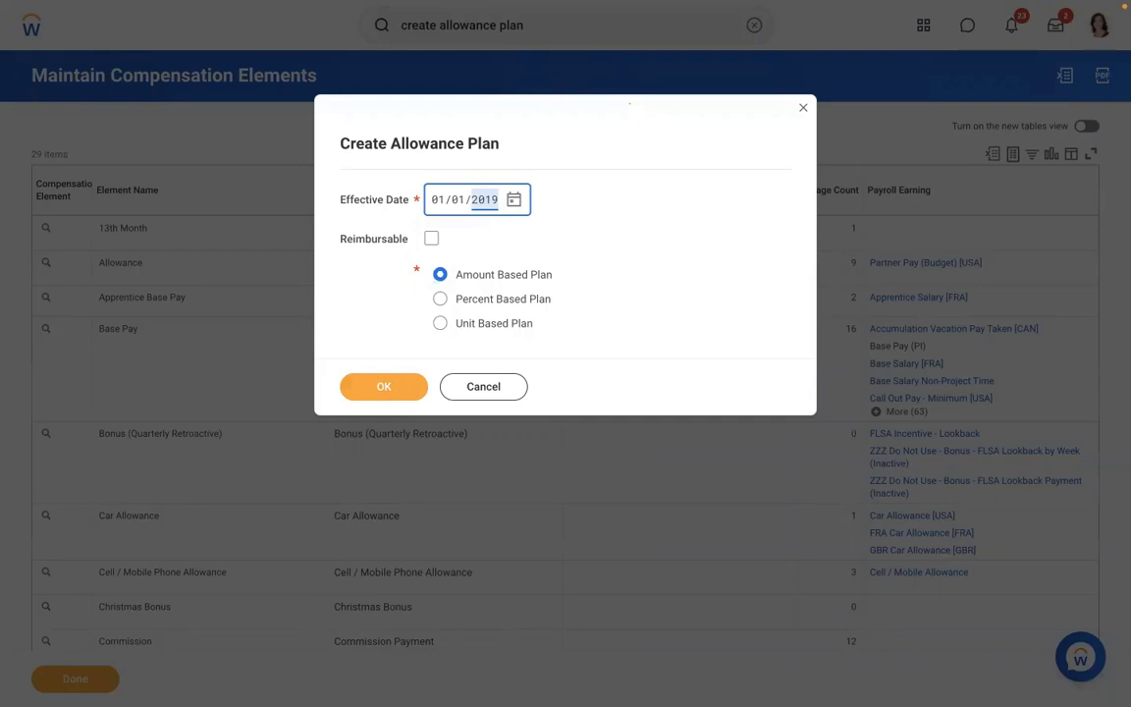
pyautogui.click(373, 393)
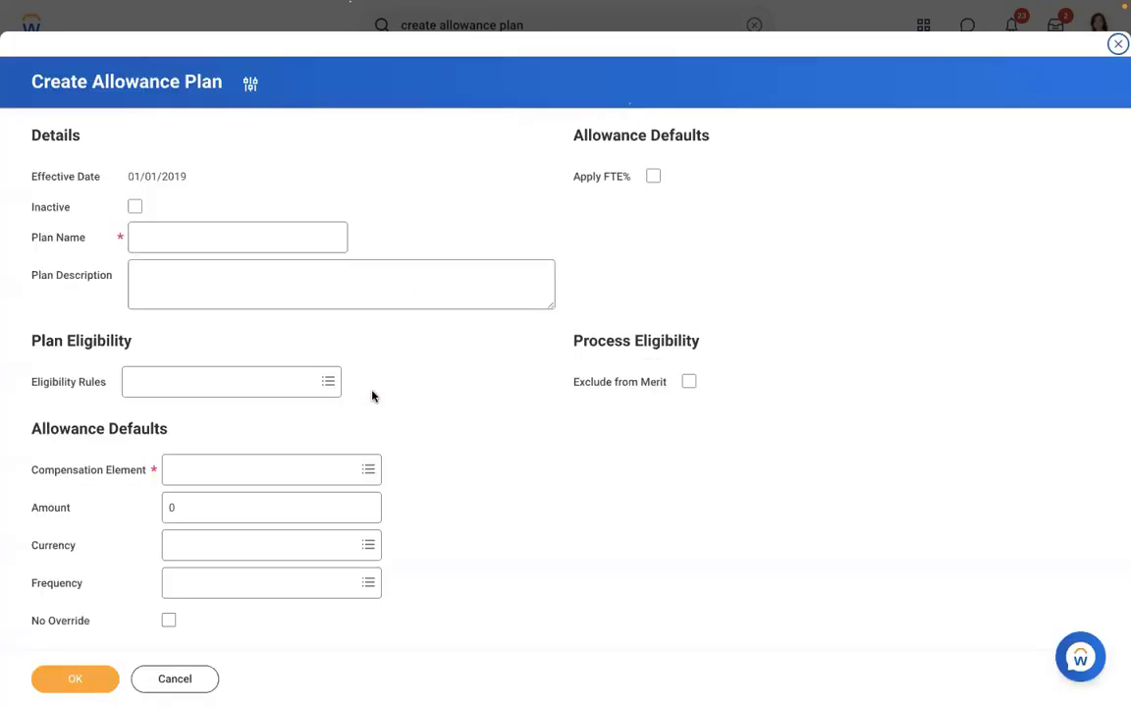
# - Enter AMD - Meal Allowance as the plan name
pyautogui.click(174, 240)
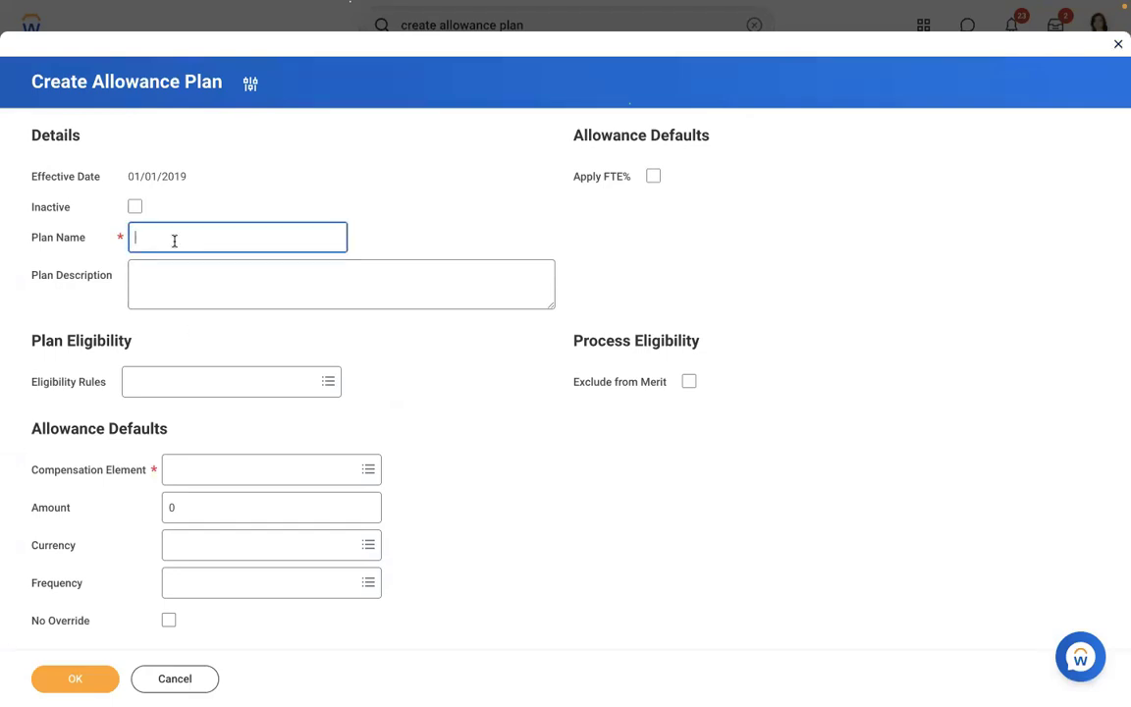
pyautogui.write('AMD - Meal Allowance')
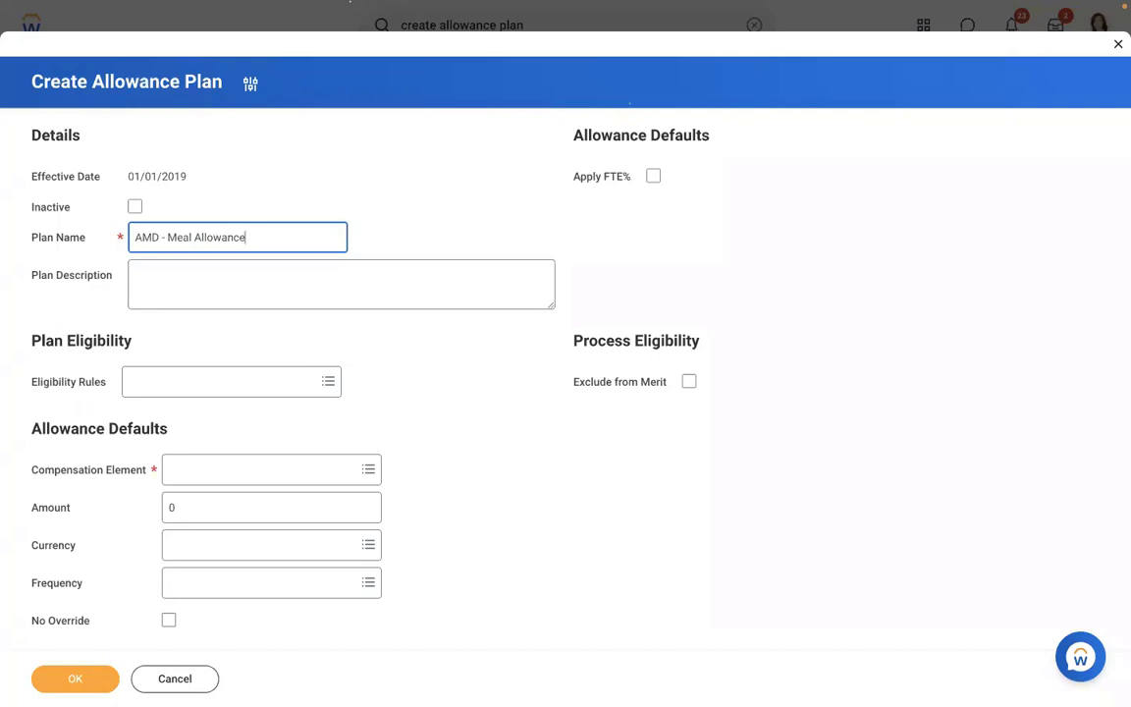
pyautogui.click(340, 157)
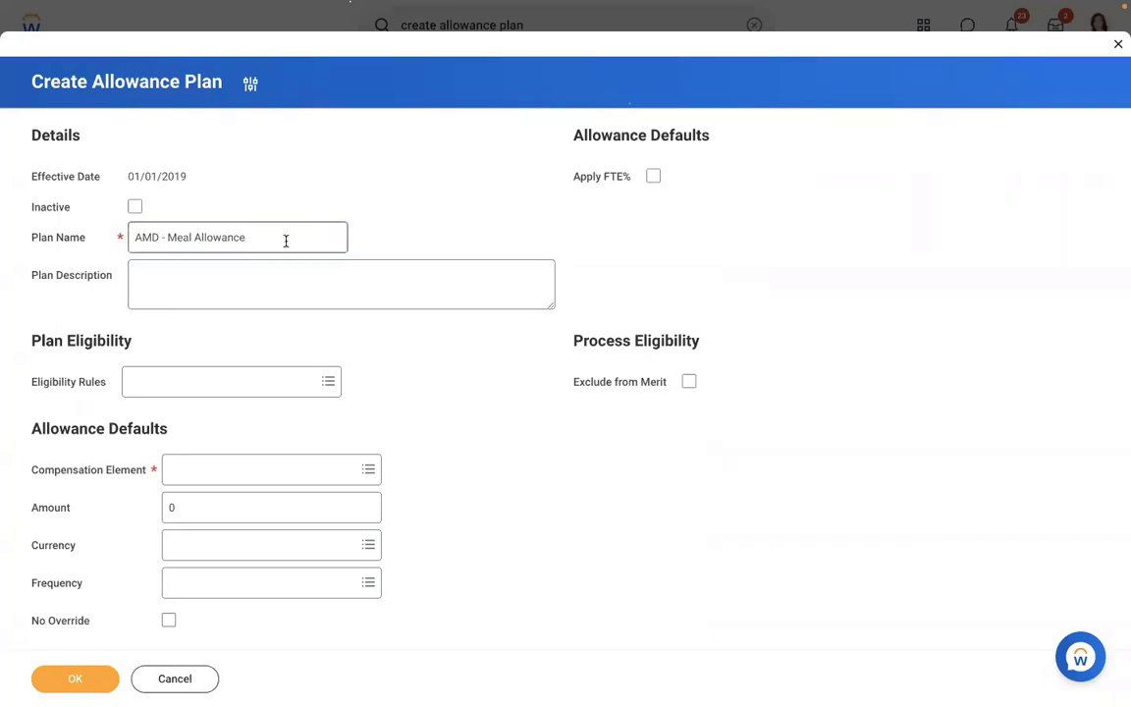
# - Search eligibility rules for USA and choose Location - Home Office (USA) as the rule
pyautogui.click(188, 390)
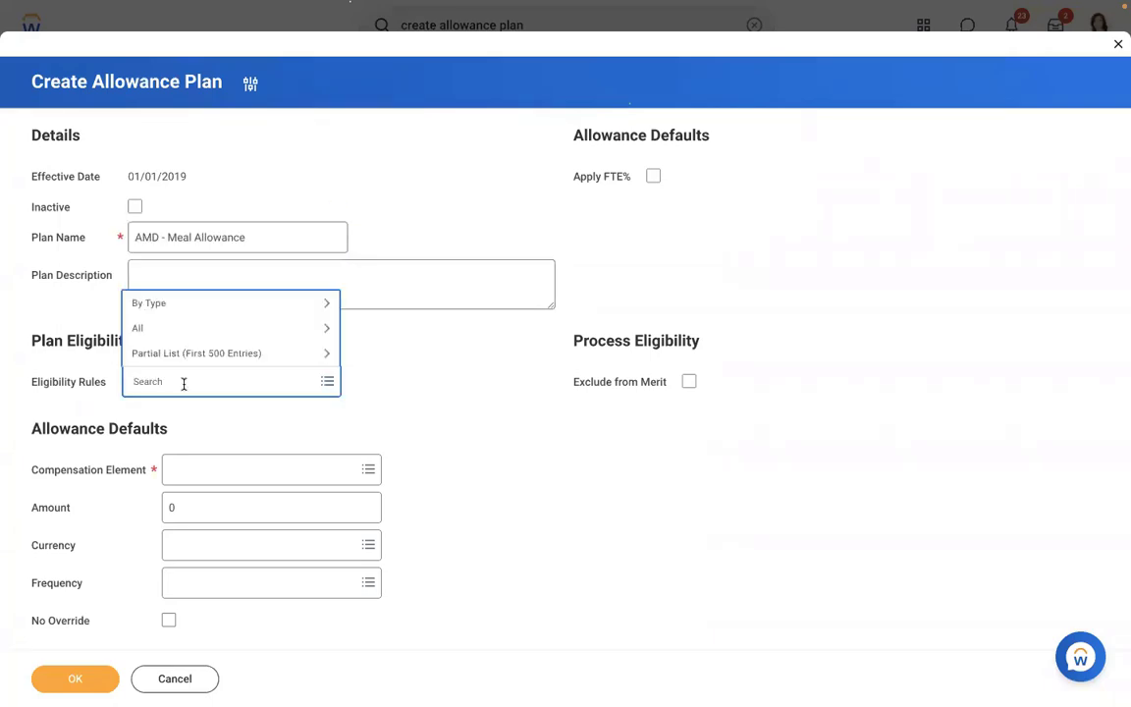
pyautogui.write('USA')
pyautogui.press('Return')
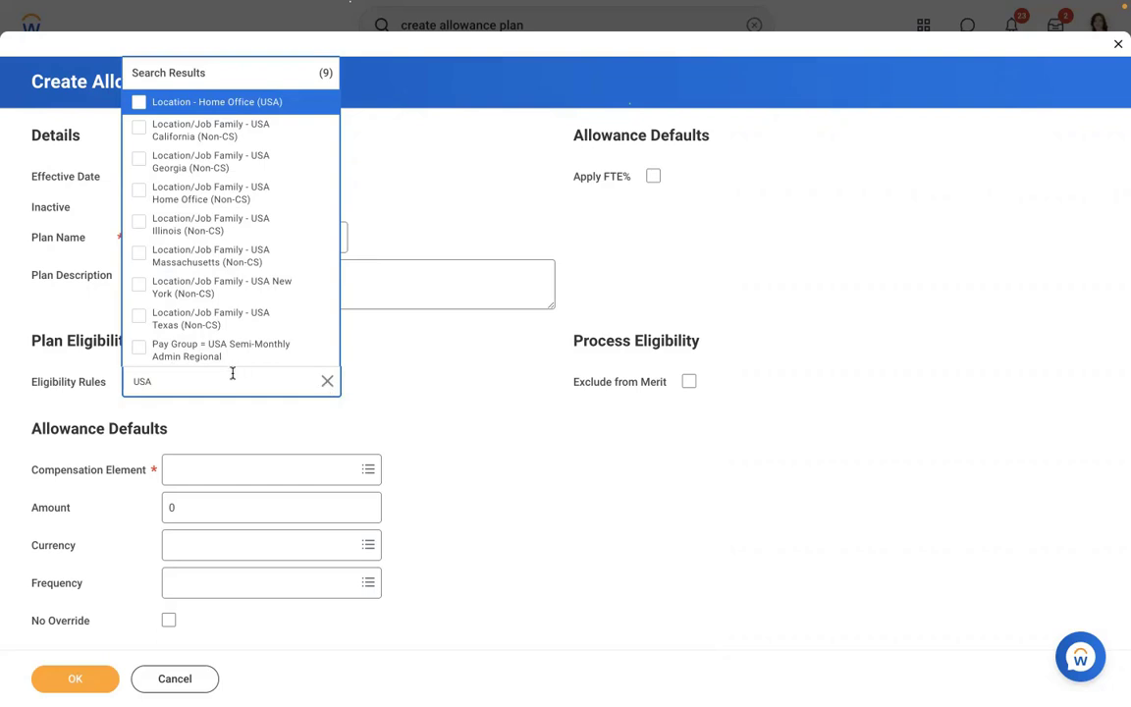
pyautogui.click(327, 381)
pyautogui.write('COUNTRY =')
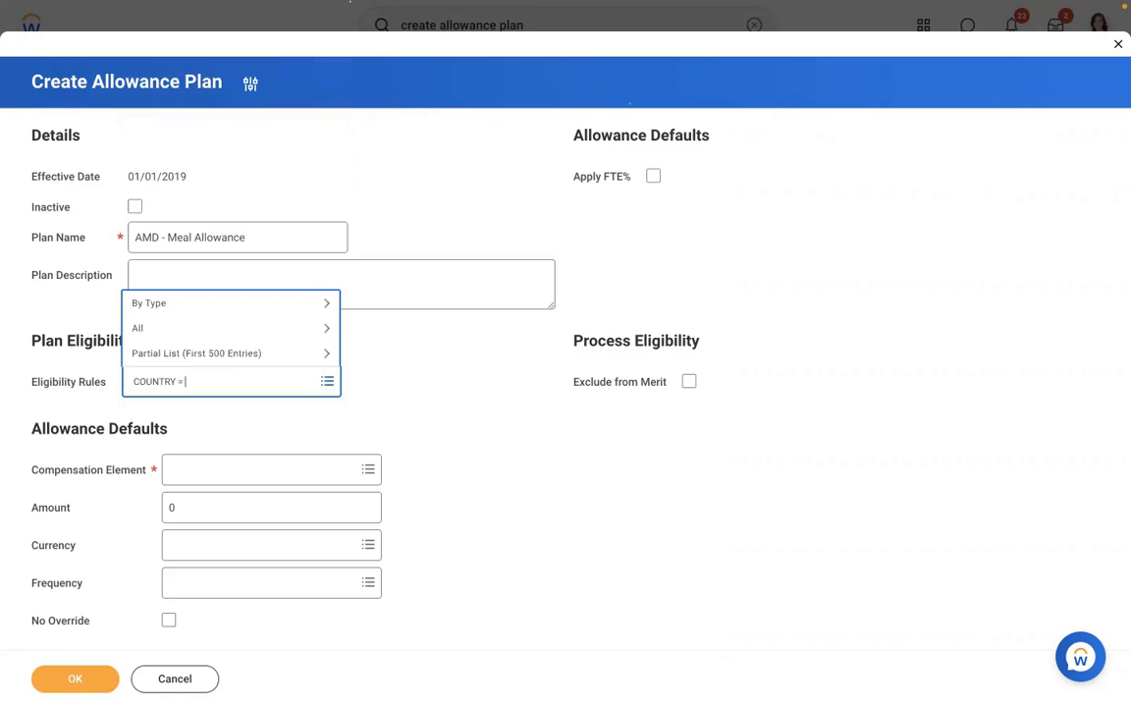
pyautogui.write(' usa')
pyautogui.press('Return')
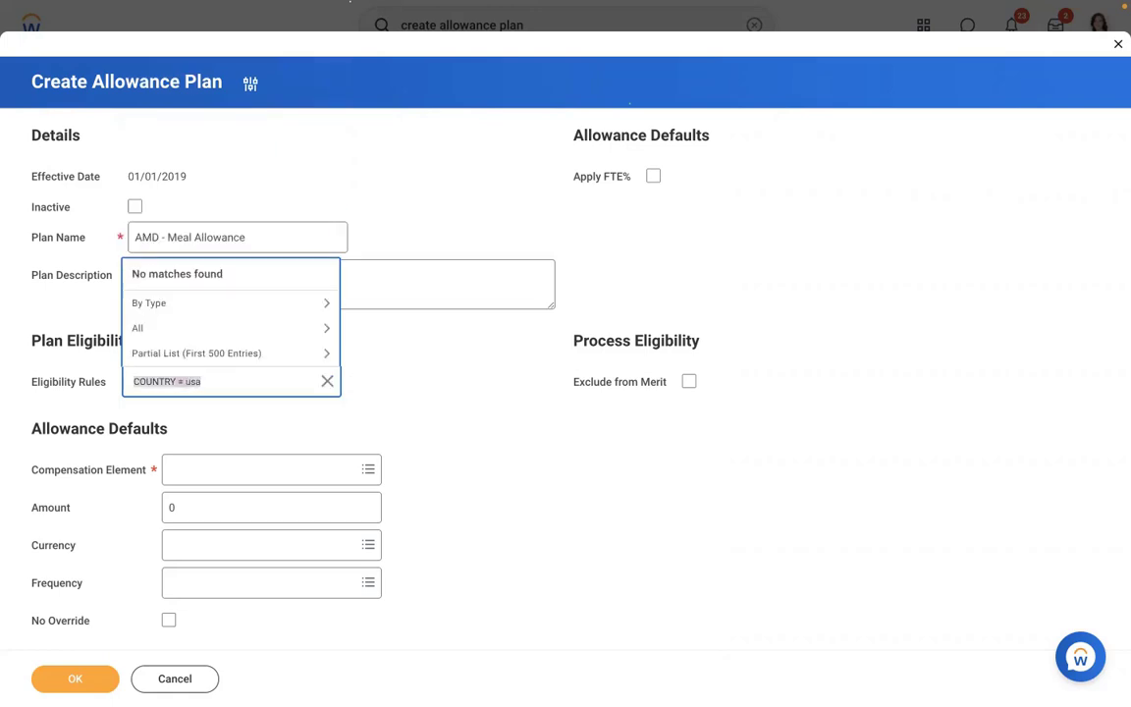
pyautogui.write('USA')
pyautogui.press('Return')
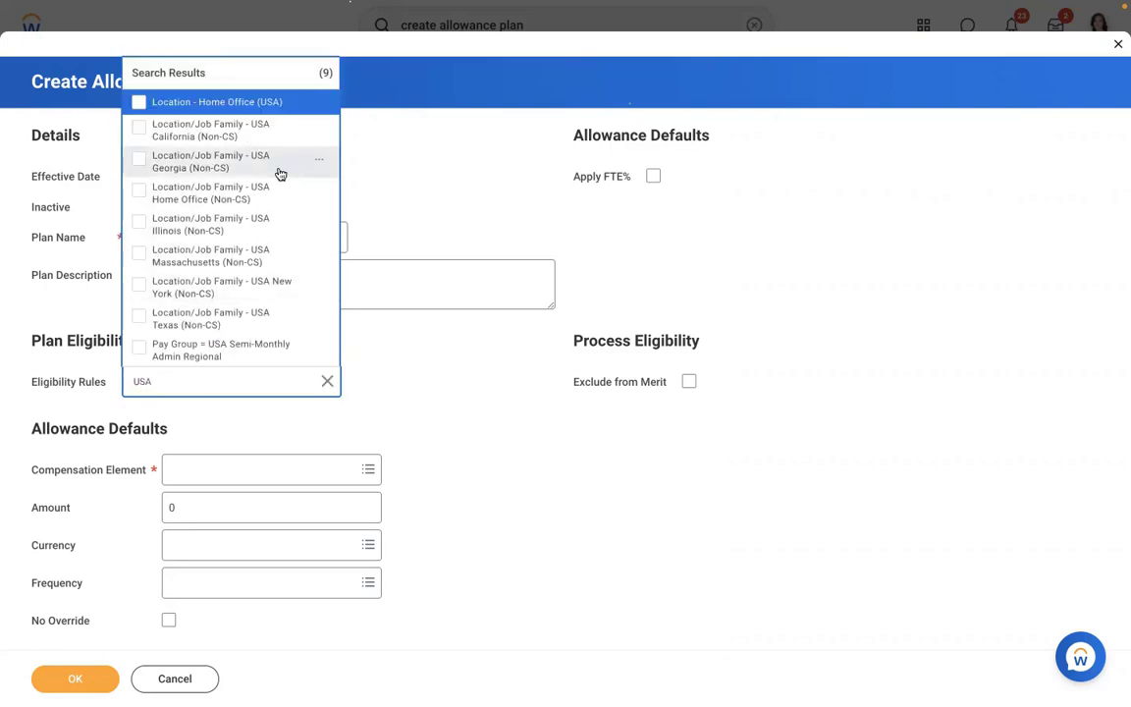
pyautogui.click(197, 112)
pyautogui.click(318, 105)
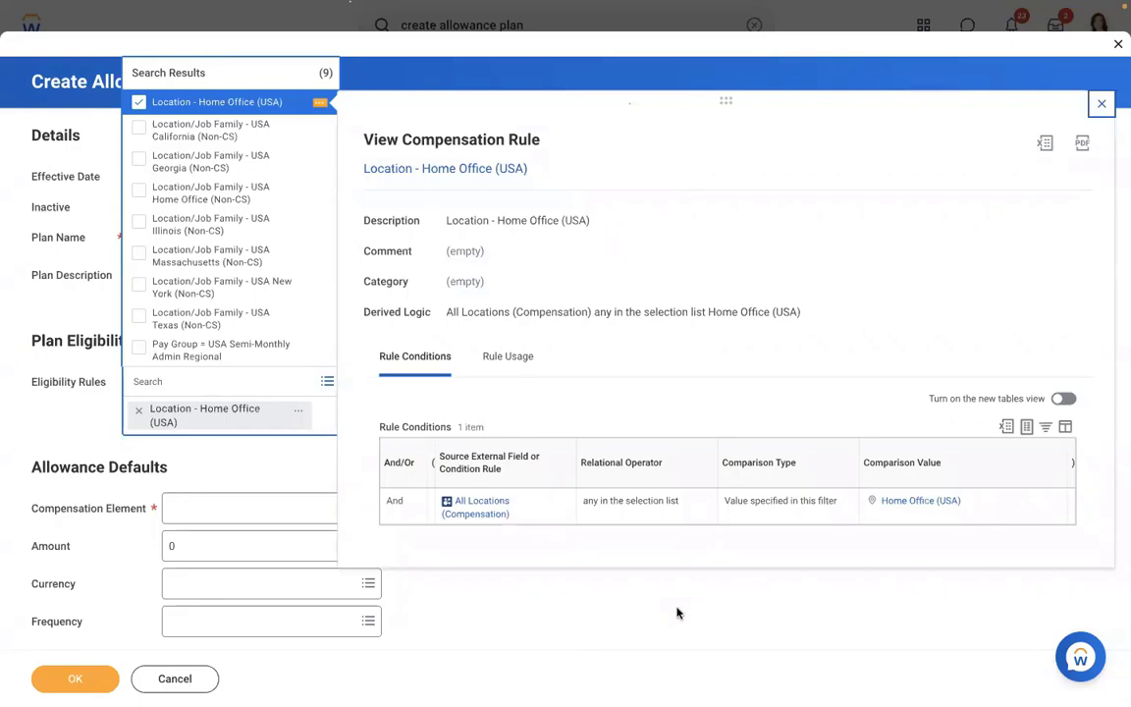
pyautogui.click(676, 613)
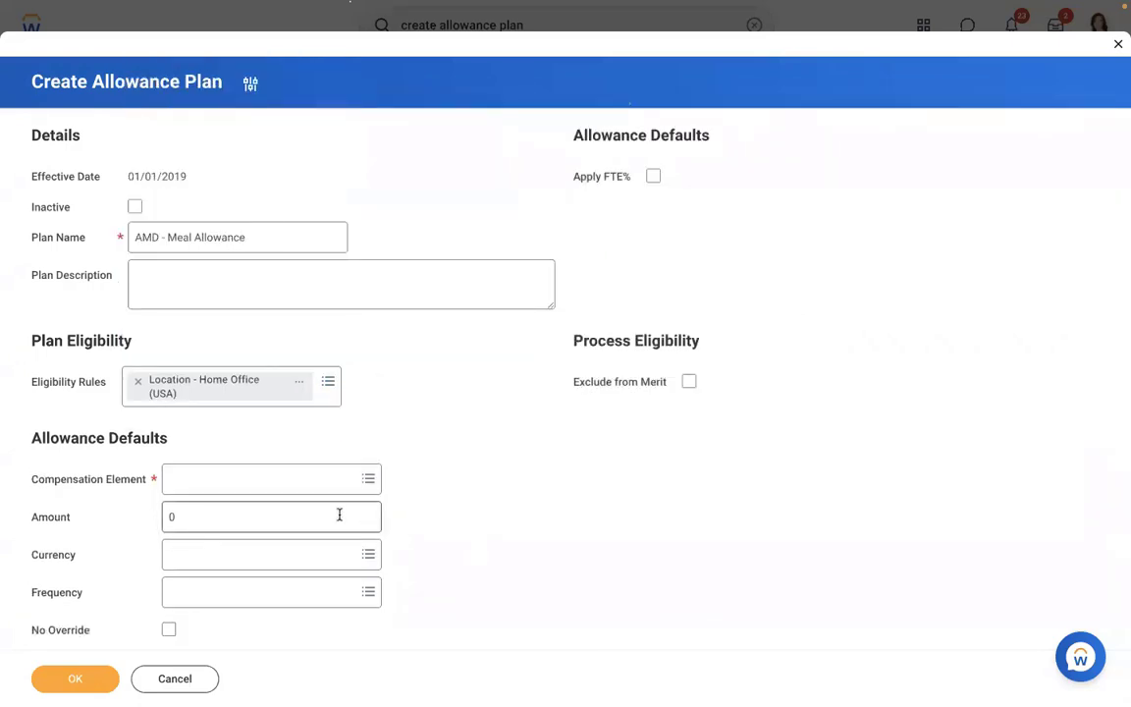
# - Default the plan to Meal Allowance at 1,000.00 USD Monthly and save it
pyautogui.click(265, 483)
pyautogui.write('MEA')
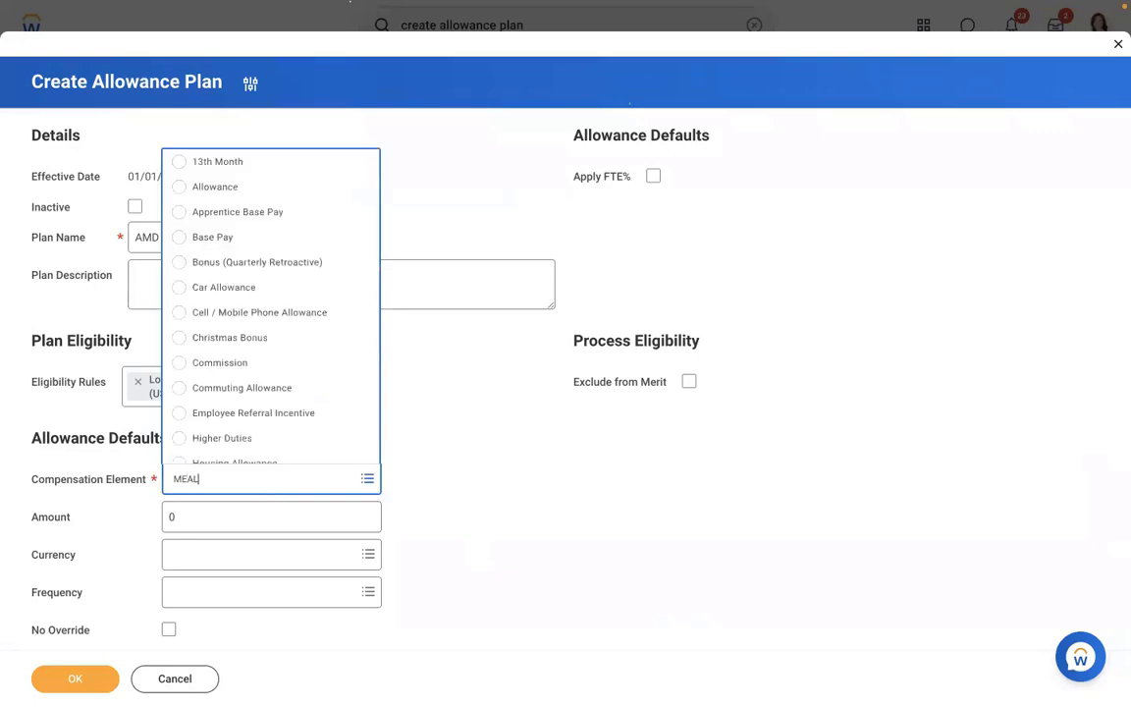
pyautogui.write('L')
pyautogui.press('Return')
pyautogui.click(225, 518)
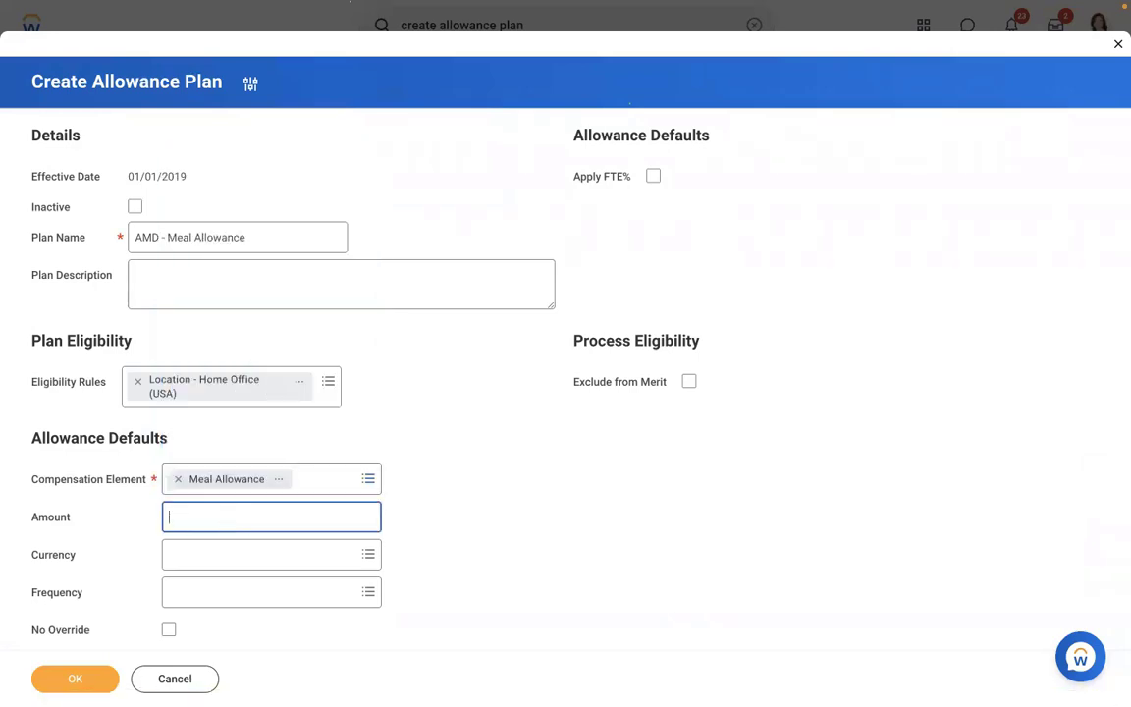
pyautogui.click(270, 552)
pyautogui.write('USD')
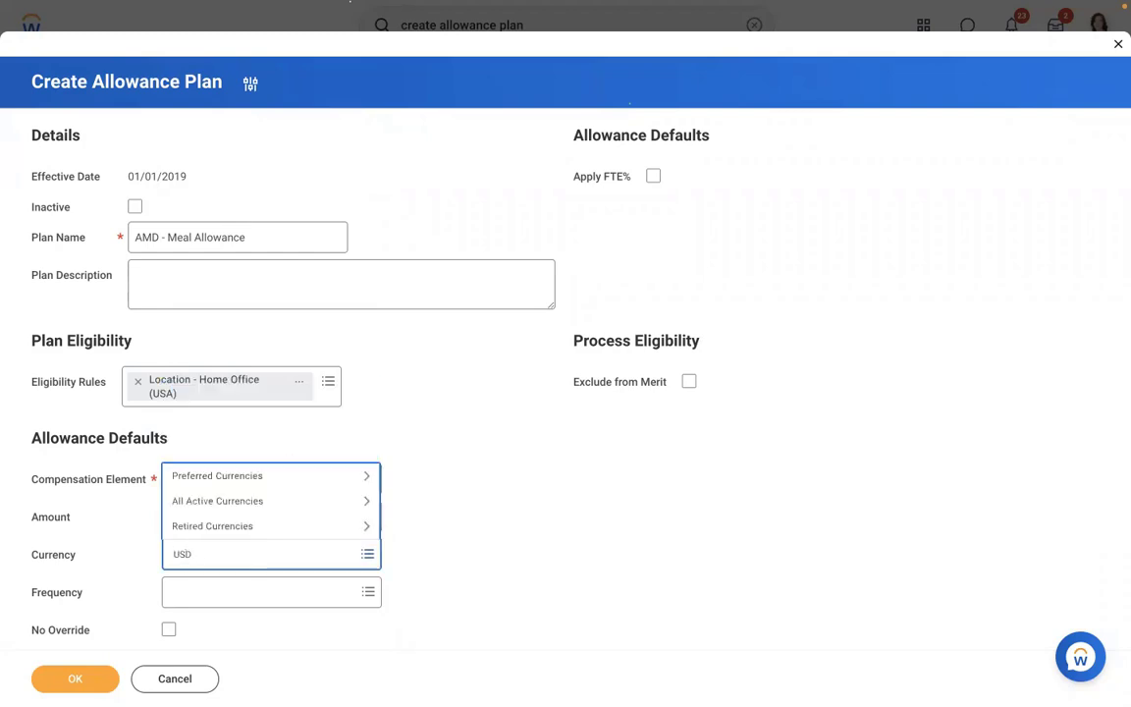
pyautogui.press('Return')
pyautogui.click(260, 596)
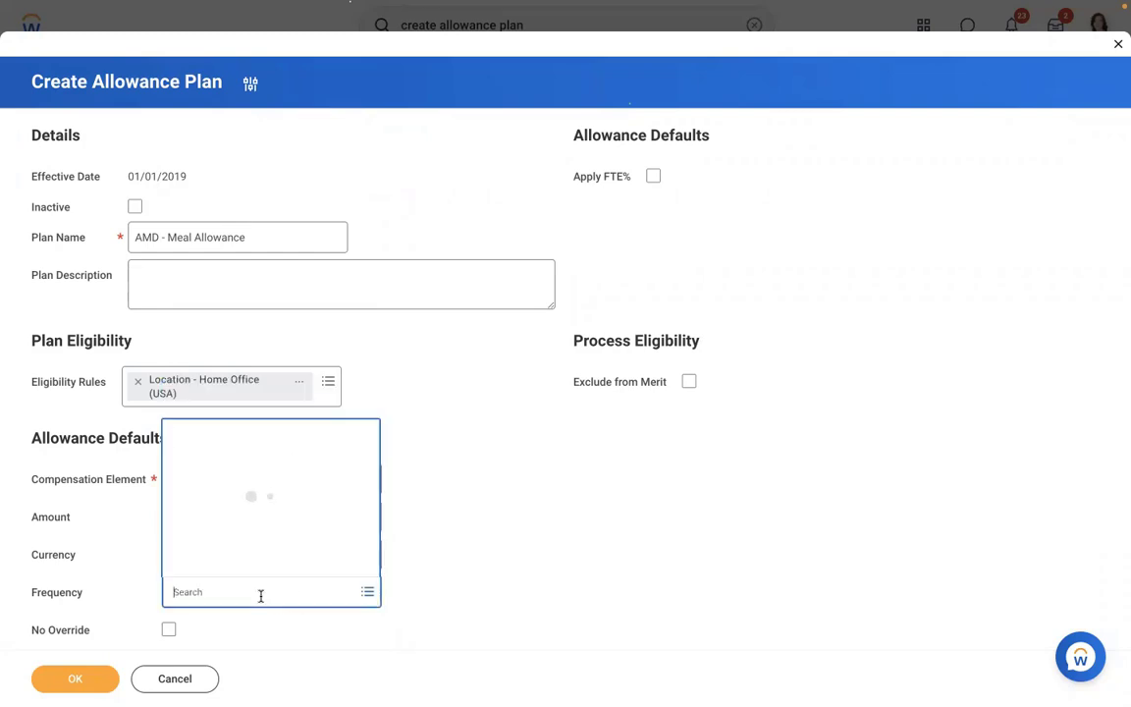
pyautogui.click(217, 488)
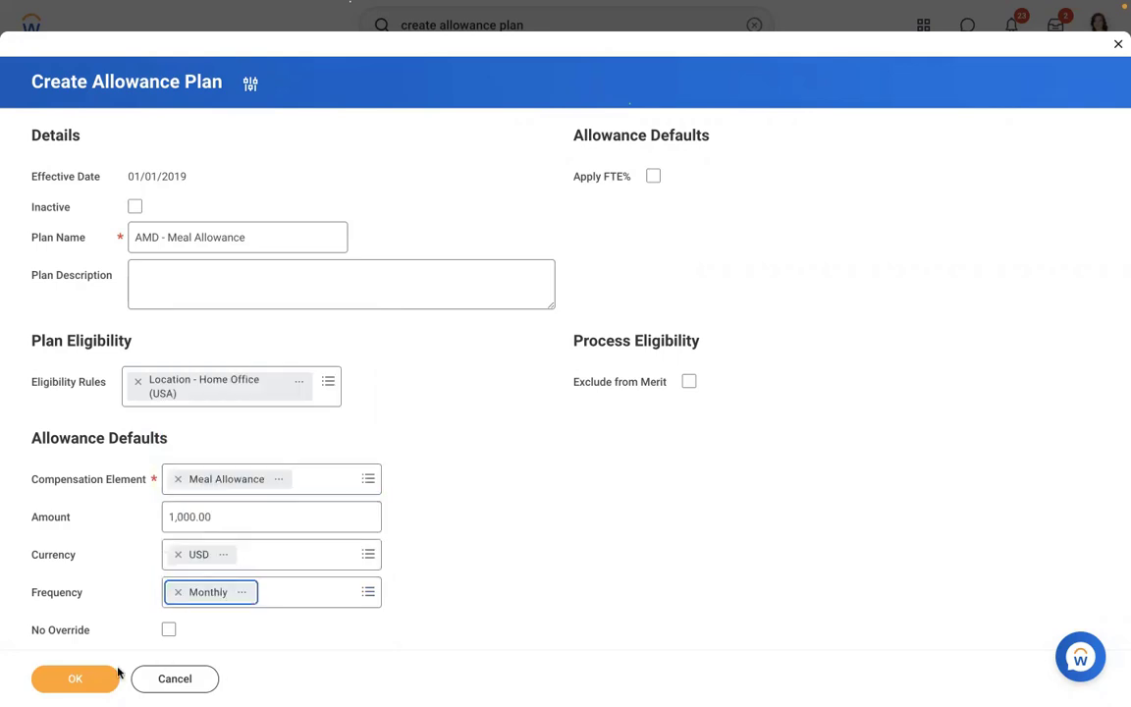
pyautogui.click(71, 678)
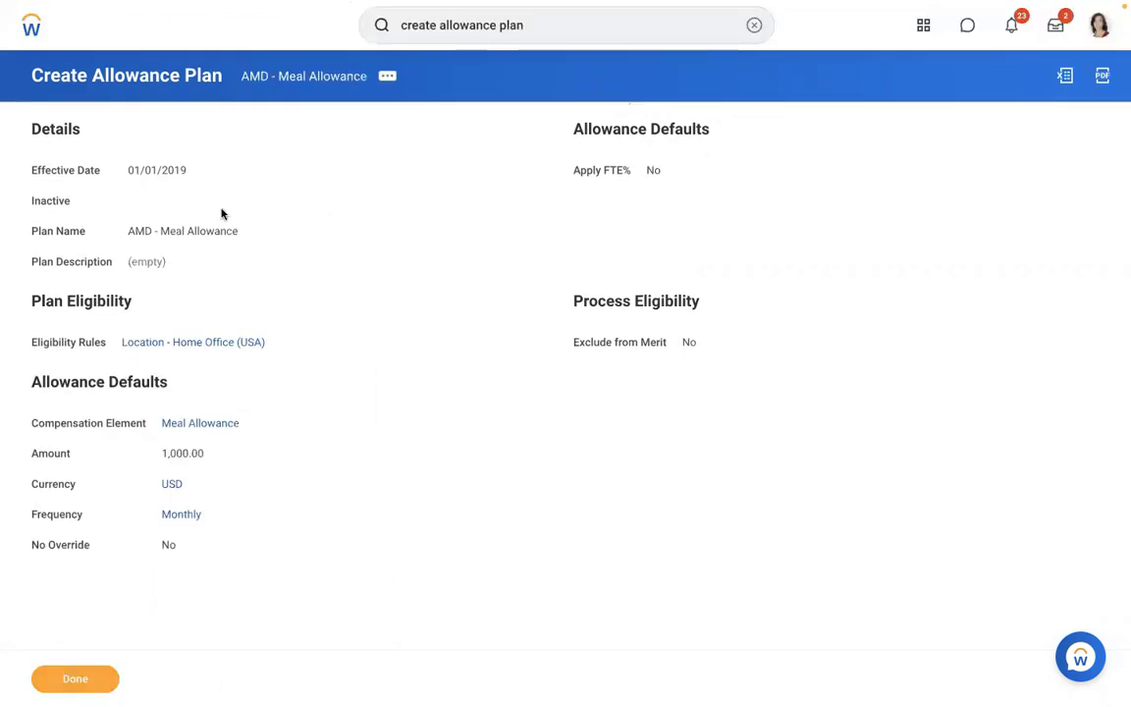
# - Search for the worker by name, open their profile, and show their Pay results
pyautogui.click(754, 27)
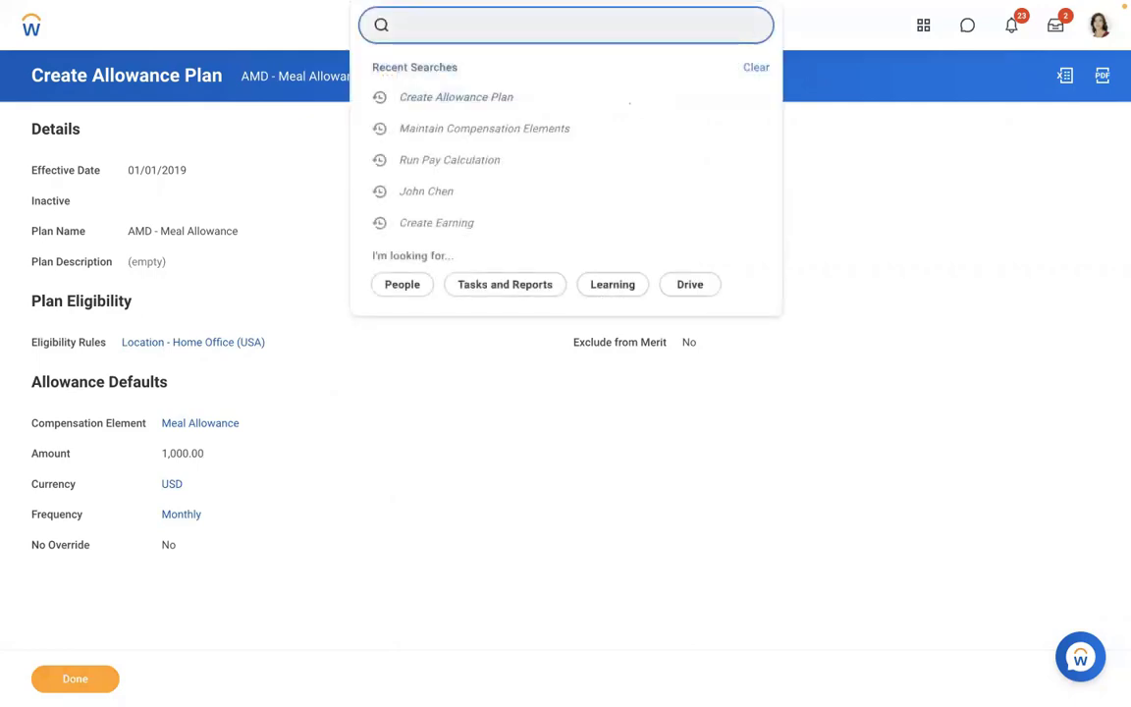
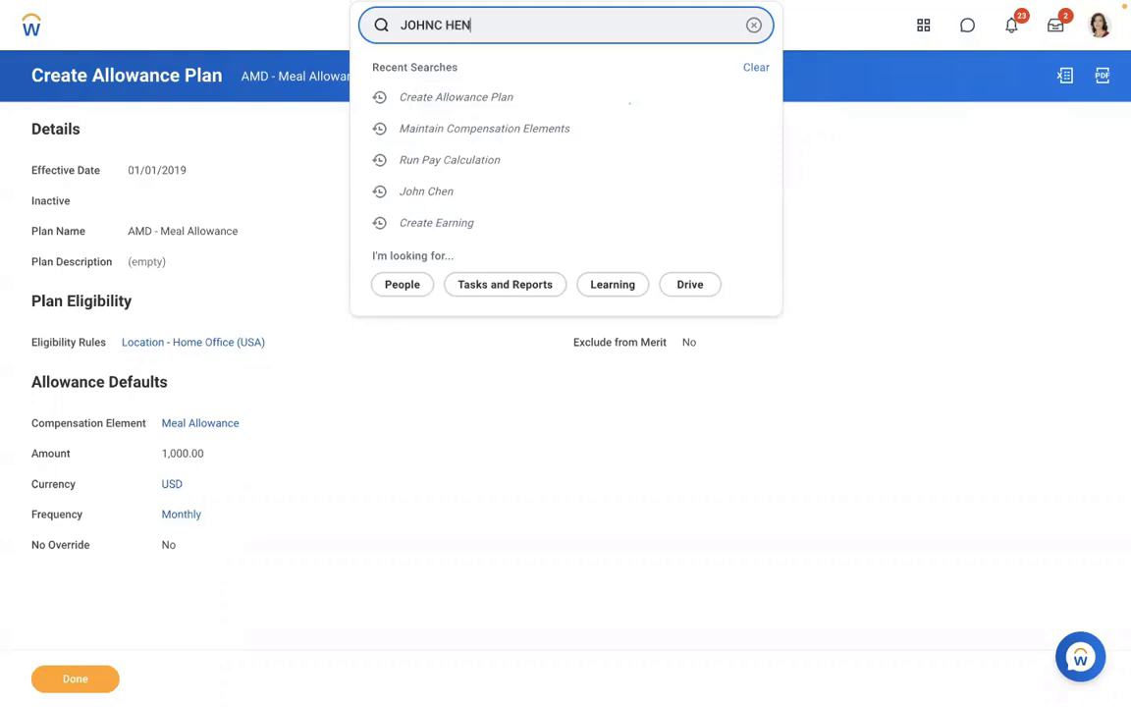
pyautogui.press('Return')
pyautogui.press('BackSpace')
pyautogui.press('BackSpace')
pyautogui.press('BackSpace')
pyautogui.press('BackSpace')
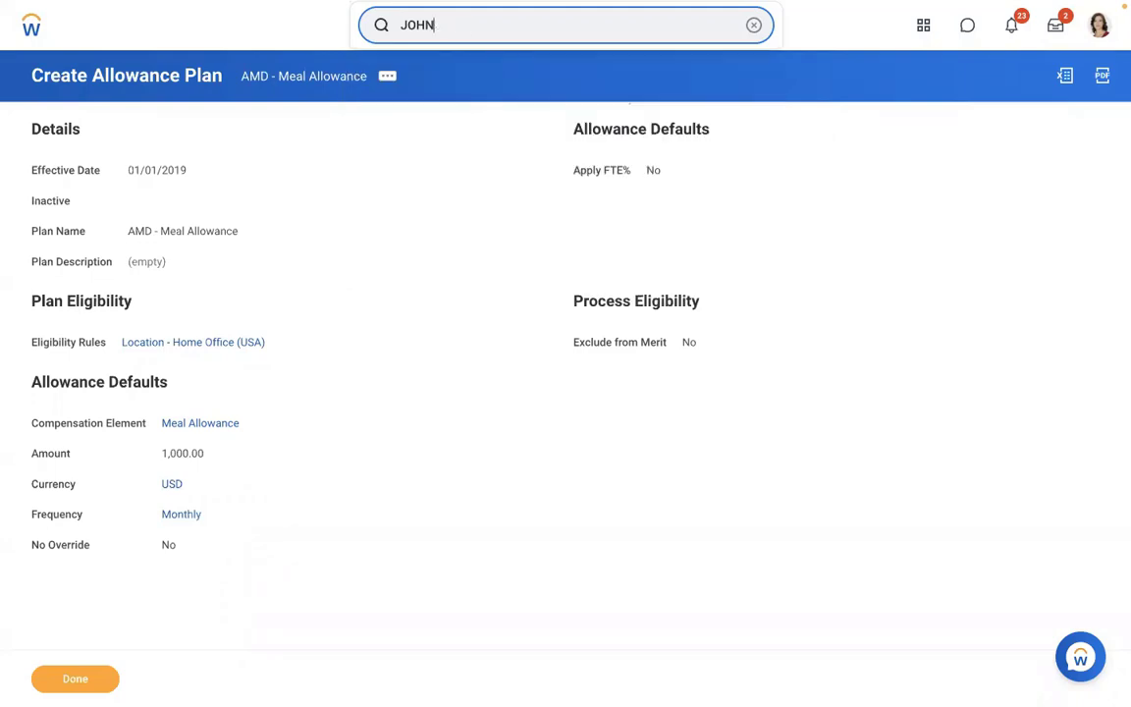
pyautogui.click(456, 69)
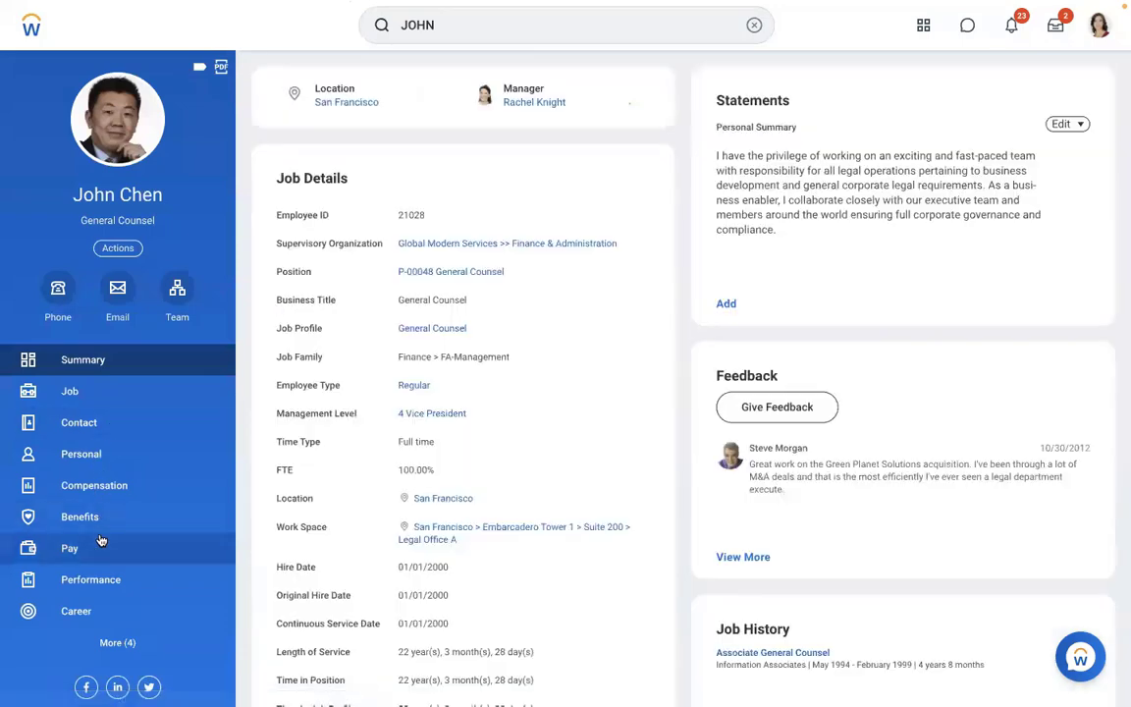
pyautogui.click(98, 546)
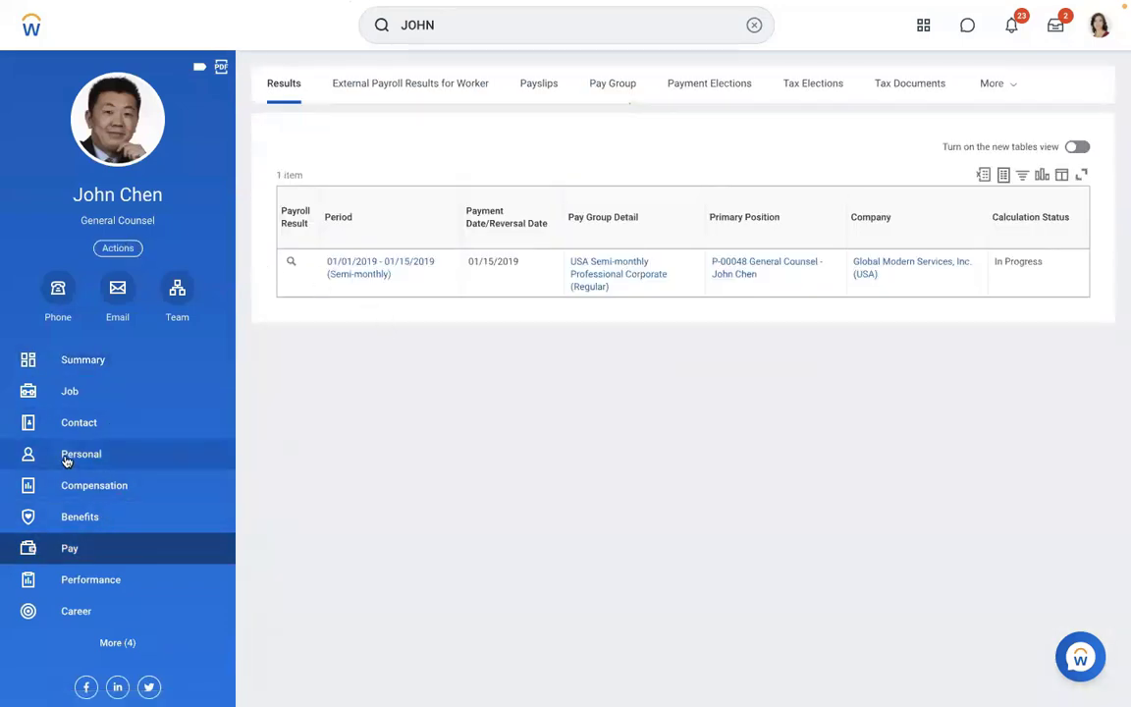
# - Open the worker's Compensation details and bring up their Actions menu
pyautogui.click(75, 489)
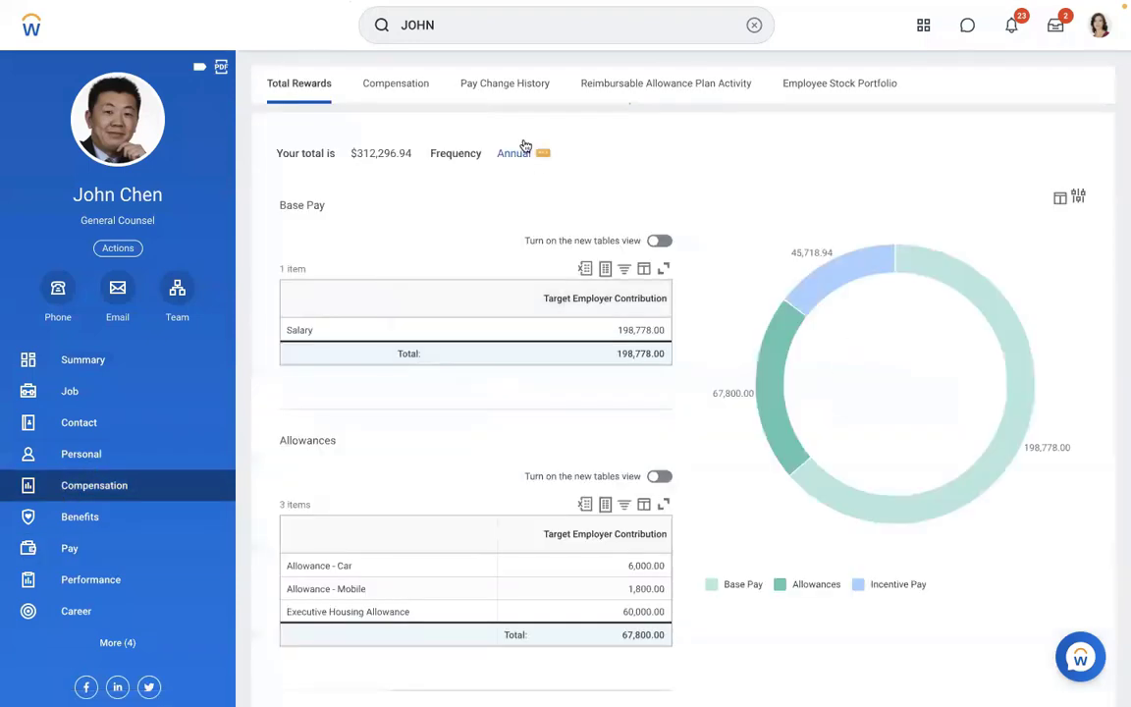
pyautogui.click(397, 86)
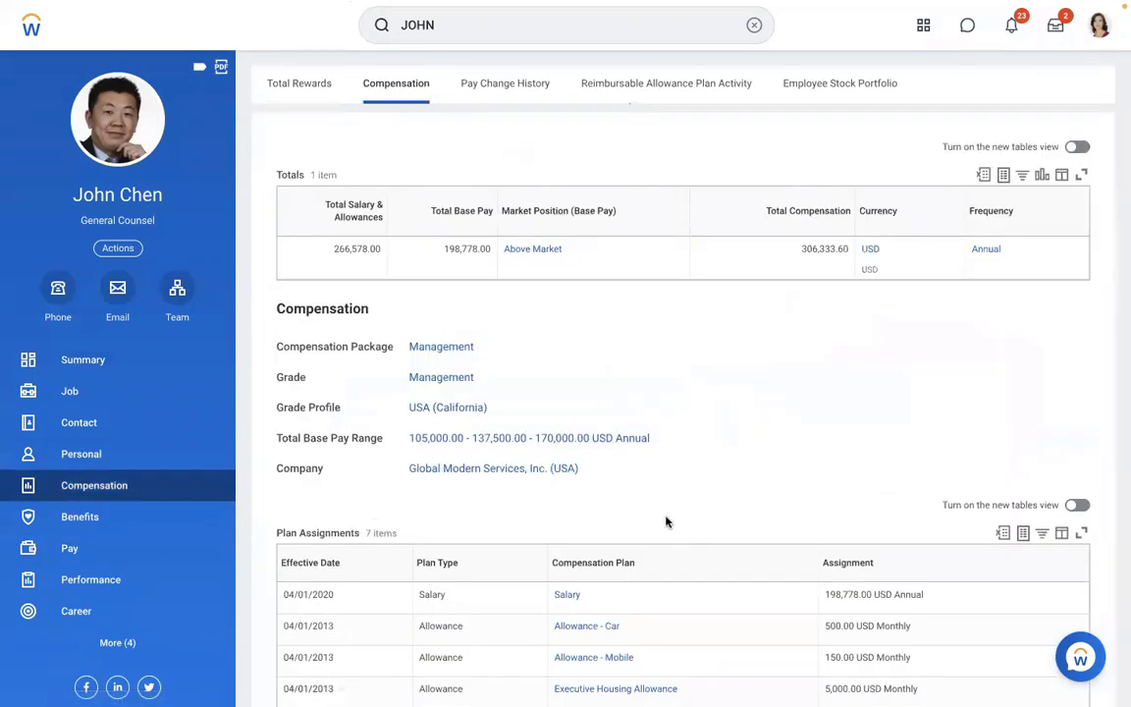
pyautogui.scroll(-5, 666, 521)
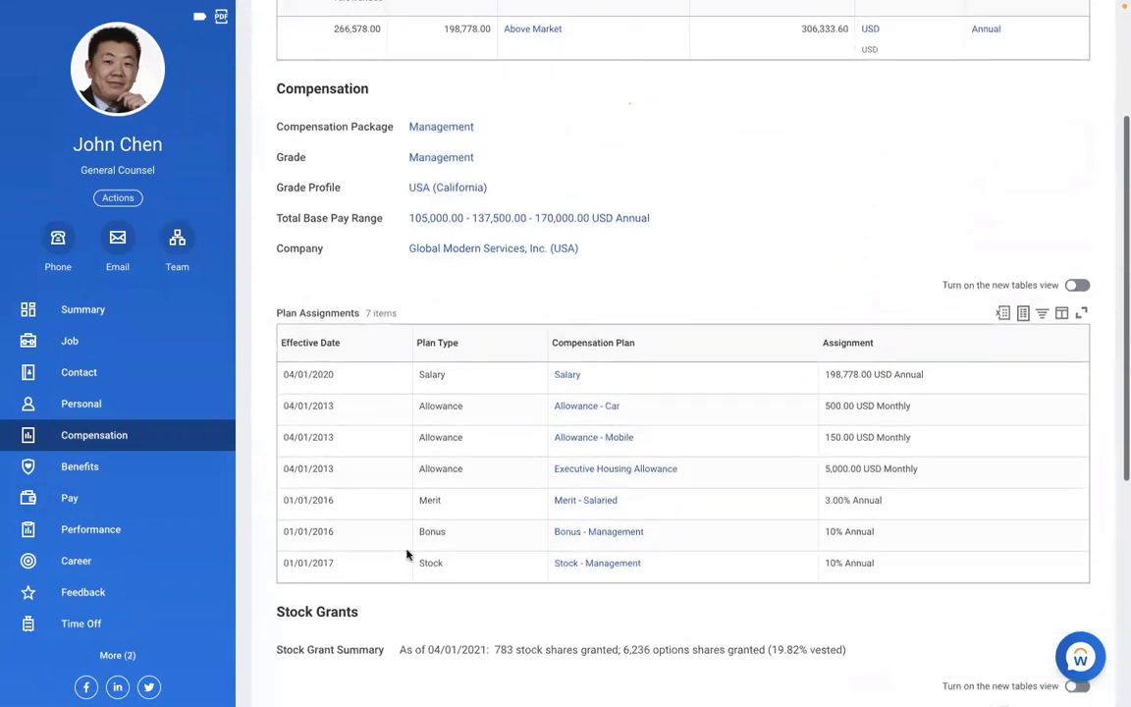
pyautogui.click(119, 198)
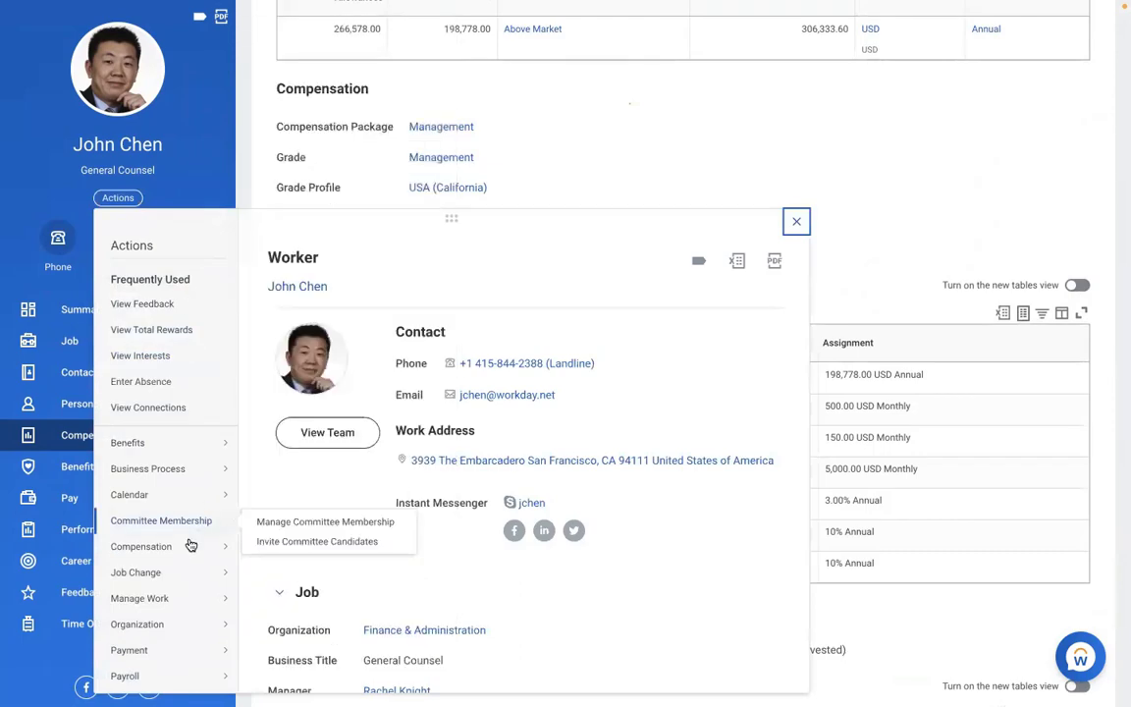
# - Begin a Compensation > Request Compensation Change with effective date 01/01/2019
pyautogui.moveTo(176, 555)
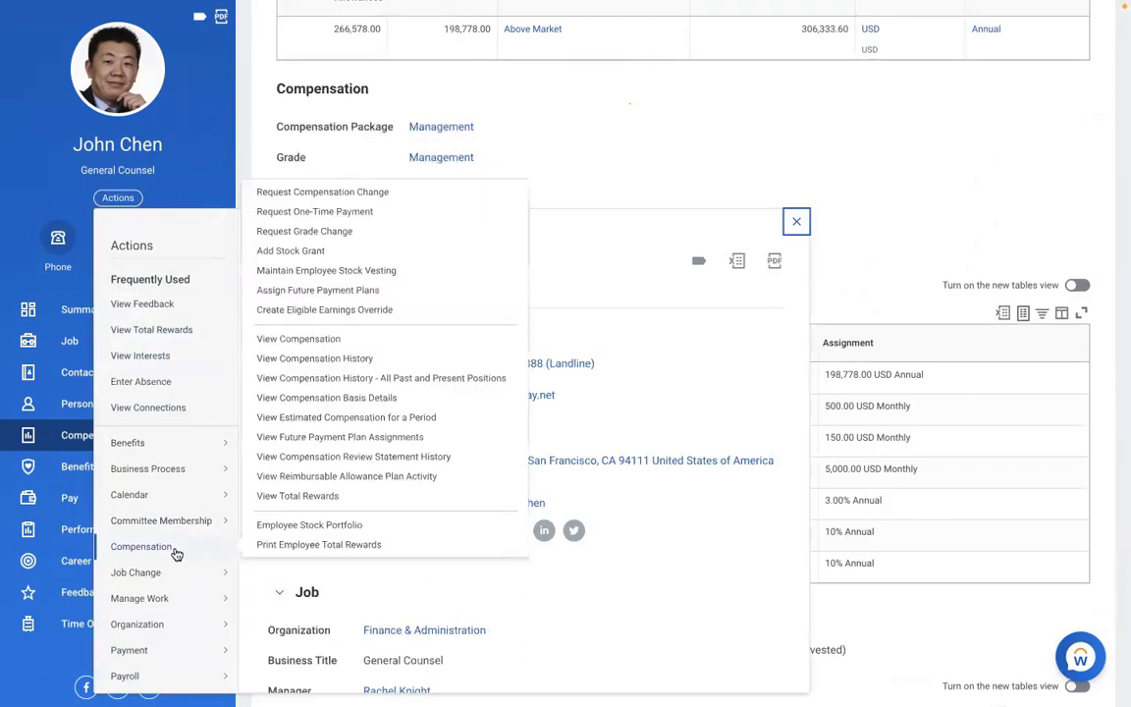
pyautogui.click(271, 193)
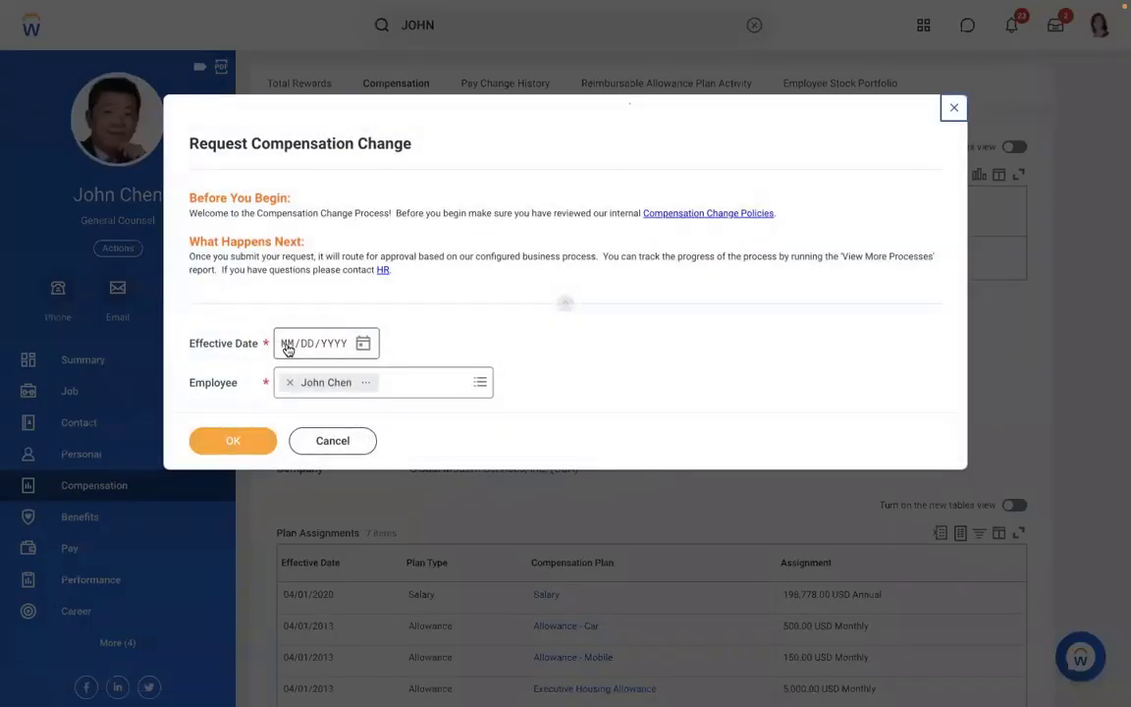
pyautogui.write('01/01/00')
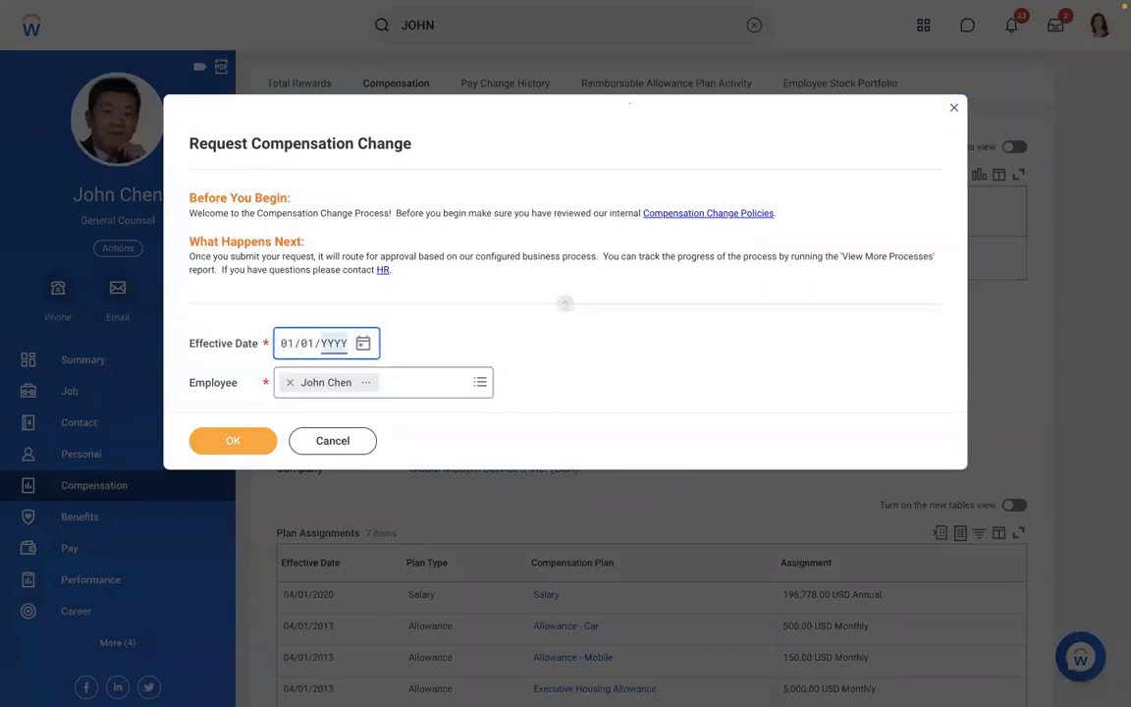
pyautogui.write('2019')
pyautogui.click(233, 441)
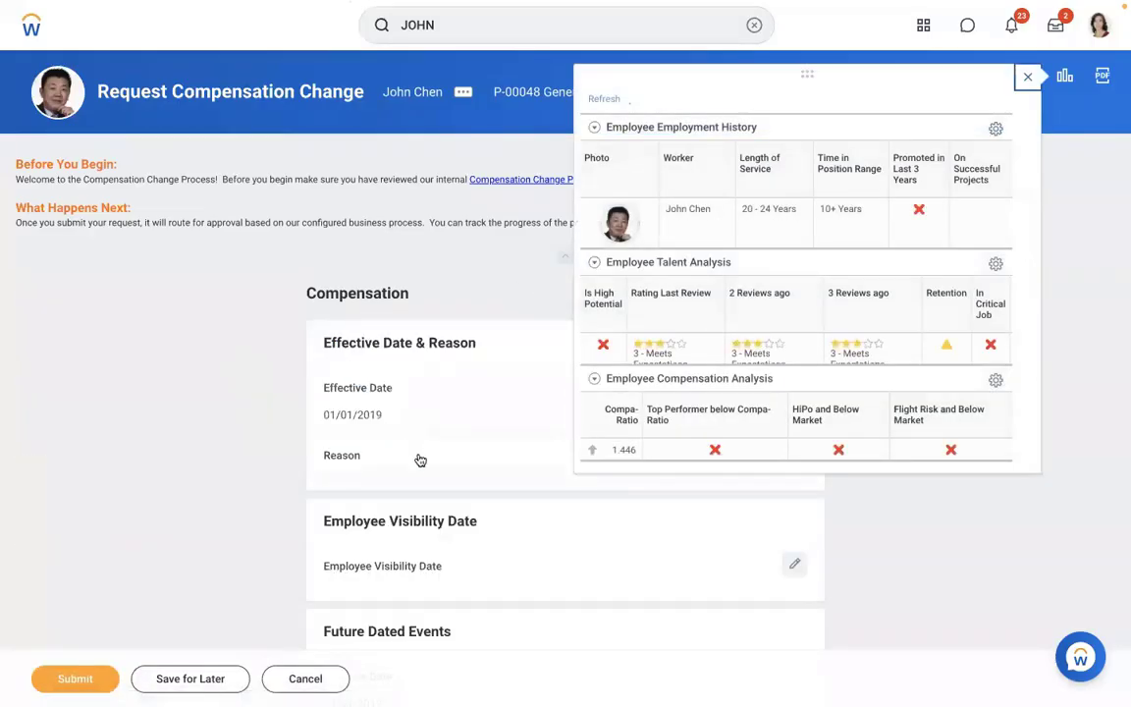
# - Set the change reason to Adjustment > Ad-hoc and scroll to the existing plan assignments
pyautogui.click(417, 459)
pyautogui.click(358, 482)
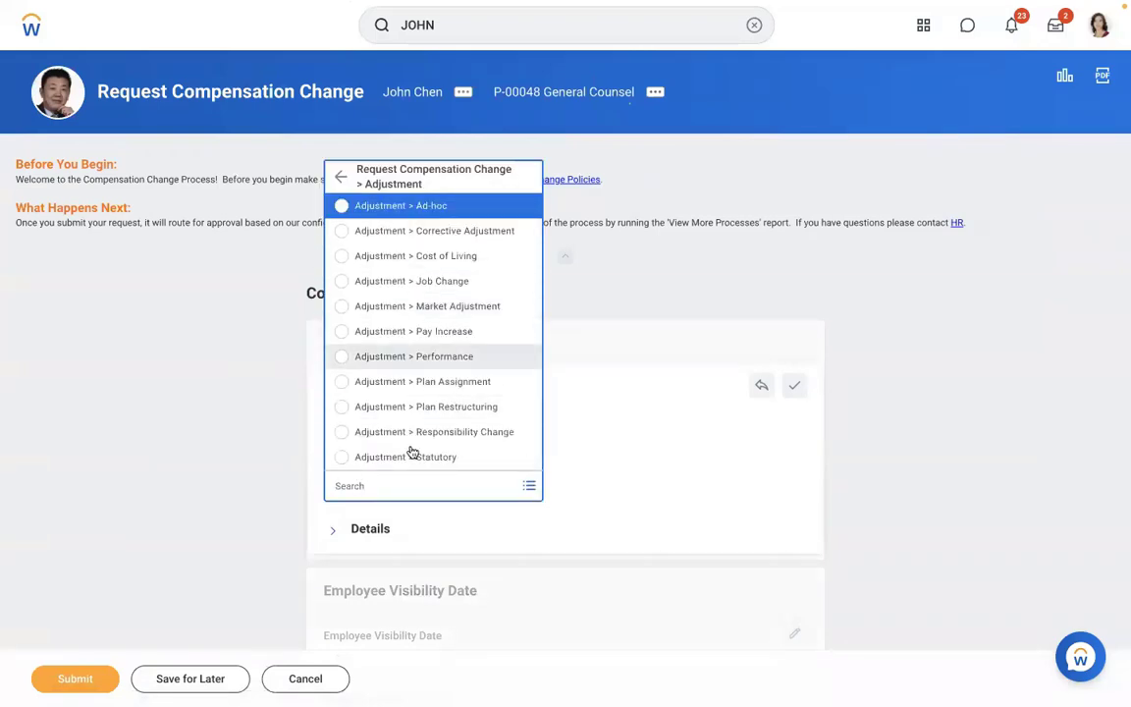
pyautogui.click(443, 203)
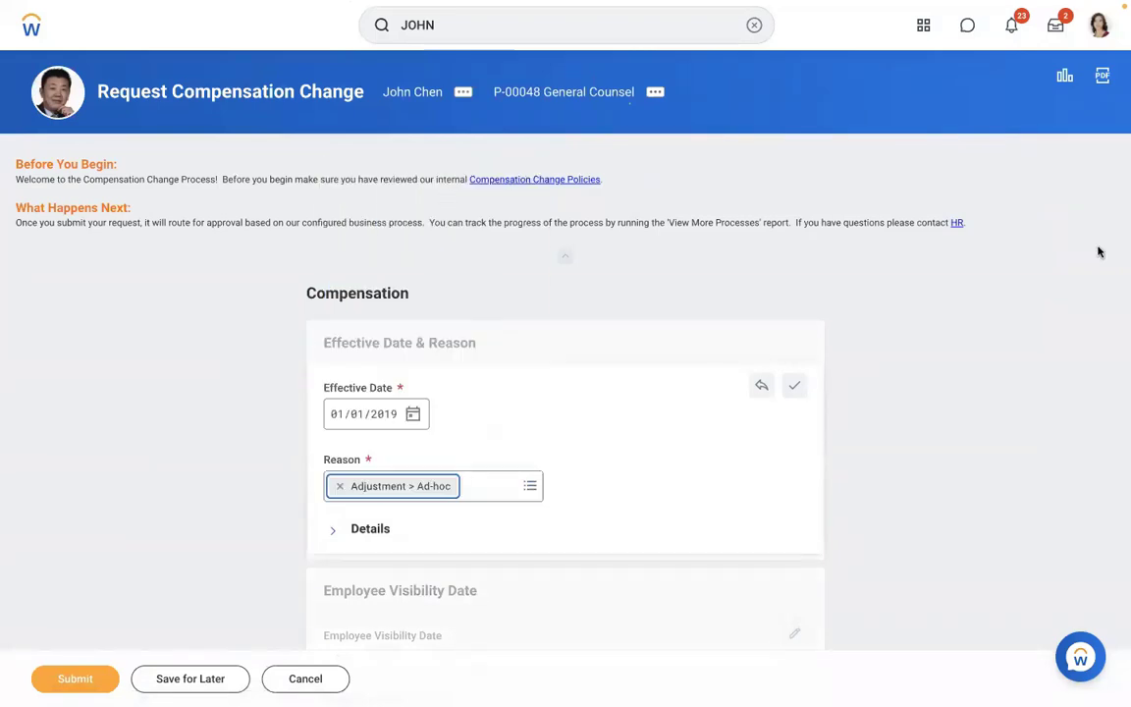
pyautogui.scroll(-10, 1039, 307)
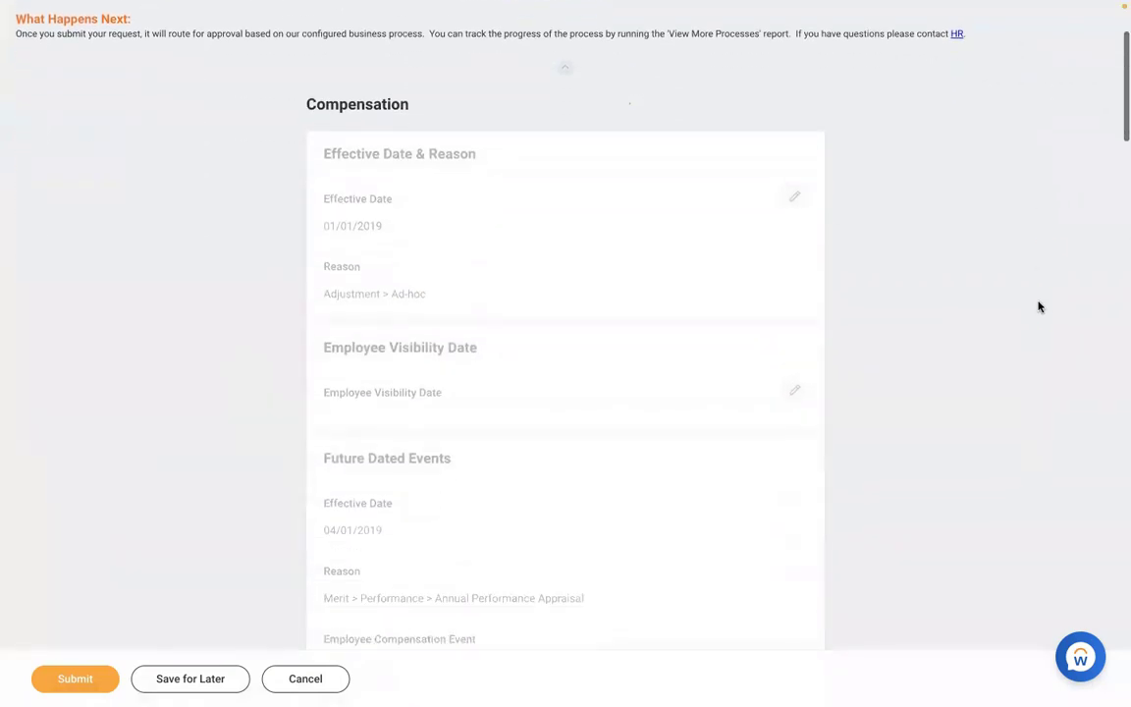
pyautogui.scroll(-8, 1039, 307)
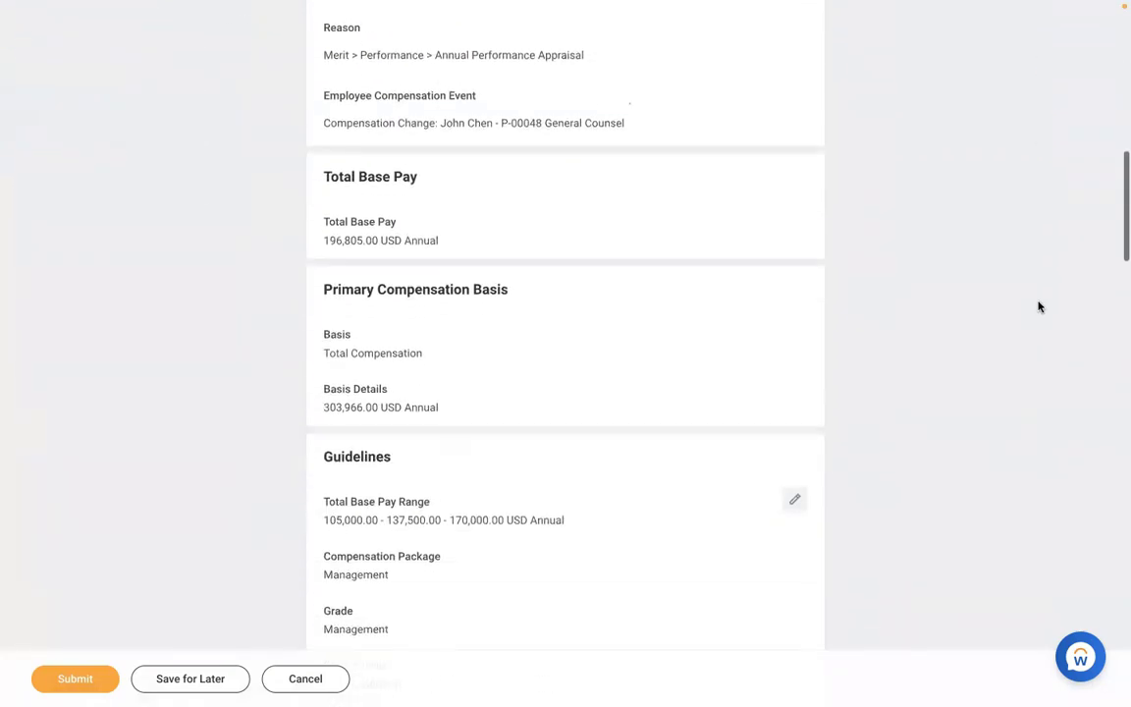
pyautogui.scroll(-8, 1039, 308)
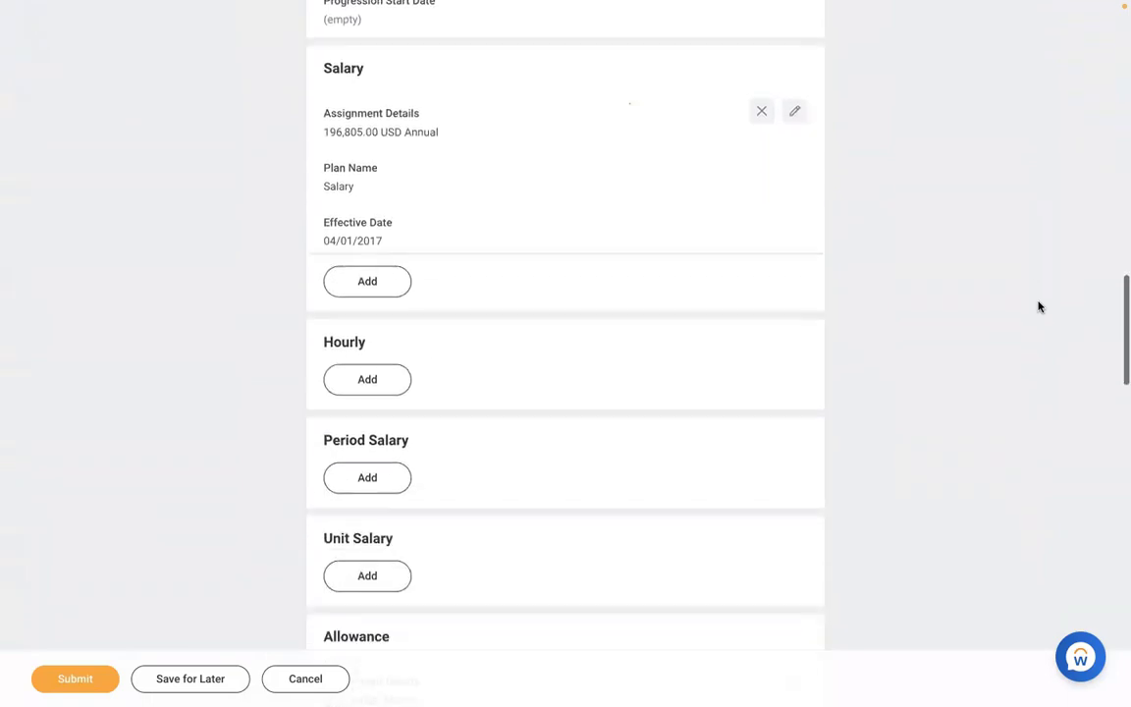
pyautogui.scroll(-4, 1039, 308)
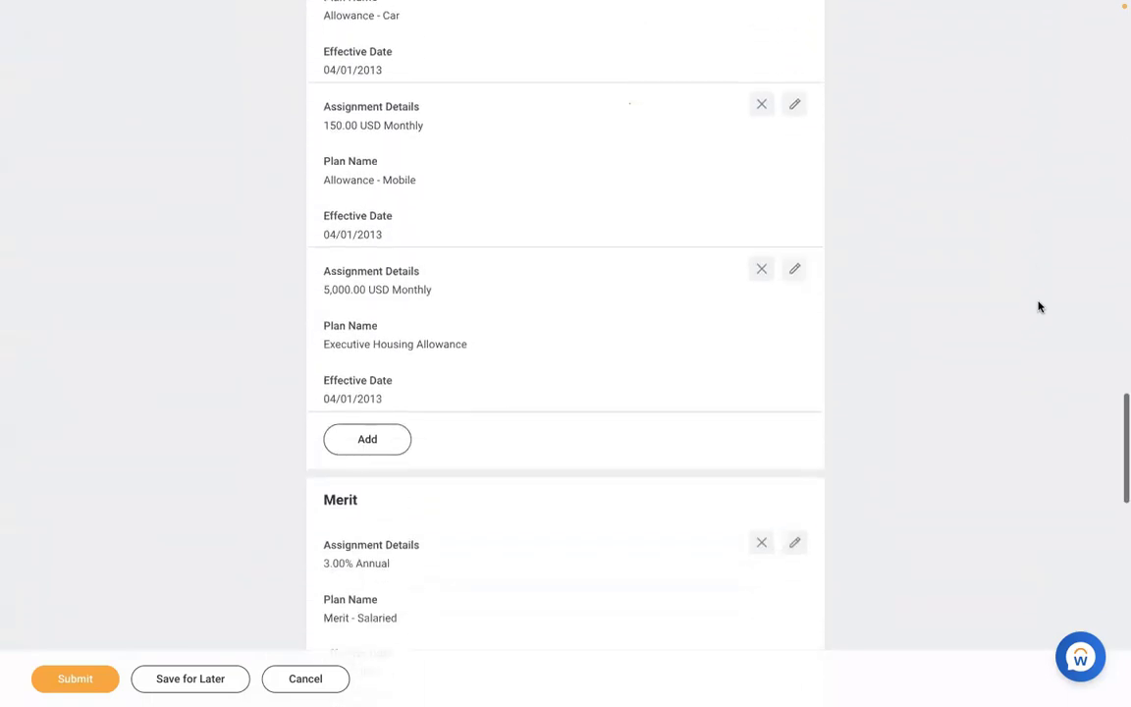
# - Add the AMD - Meal Allowance plan at 1,000.00 USD and submit the request
pyautogui.click(355, 456)
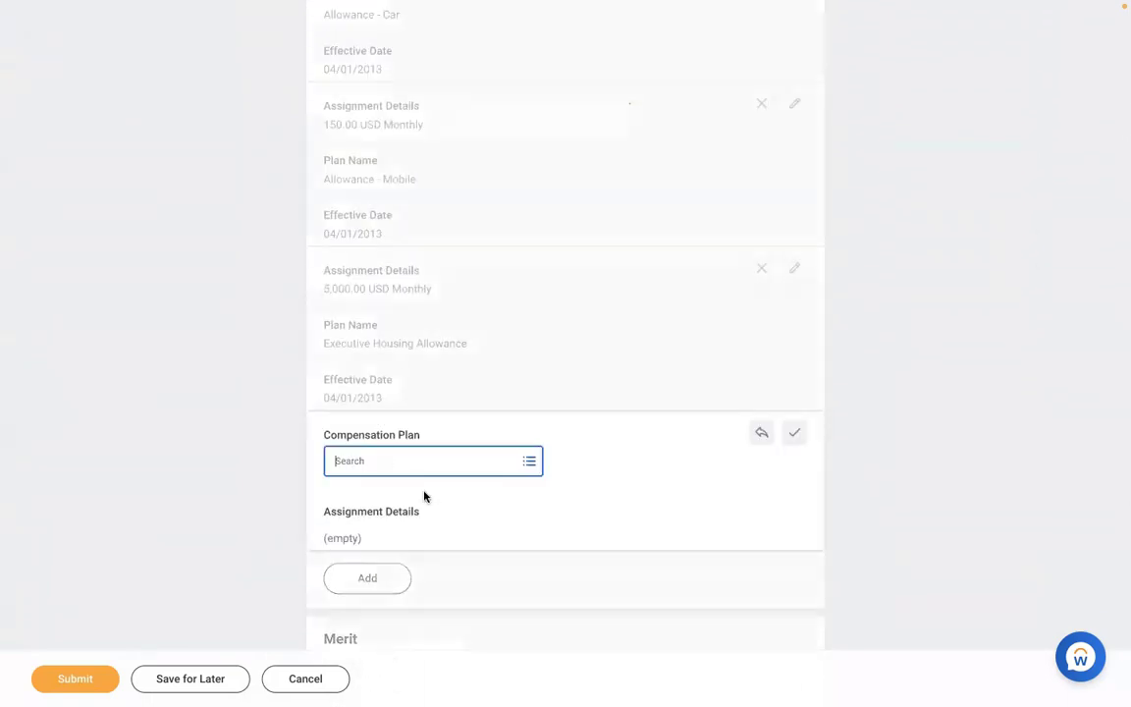
pyautogui.write('MEAL')
pyautogui.press('Return')
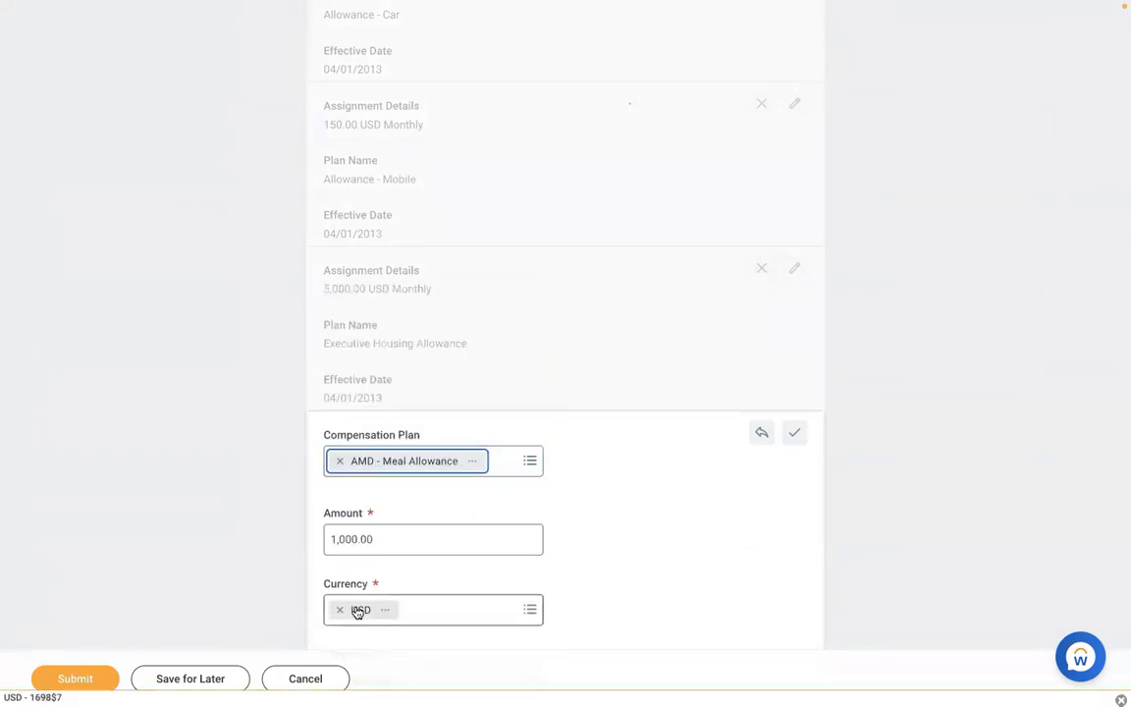
pyautogui.click(75, 679)
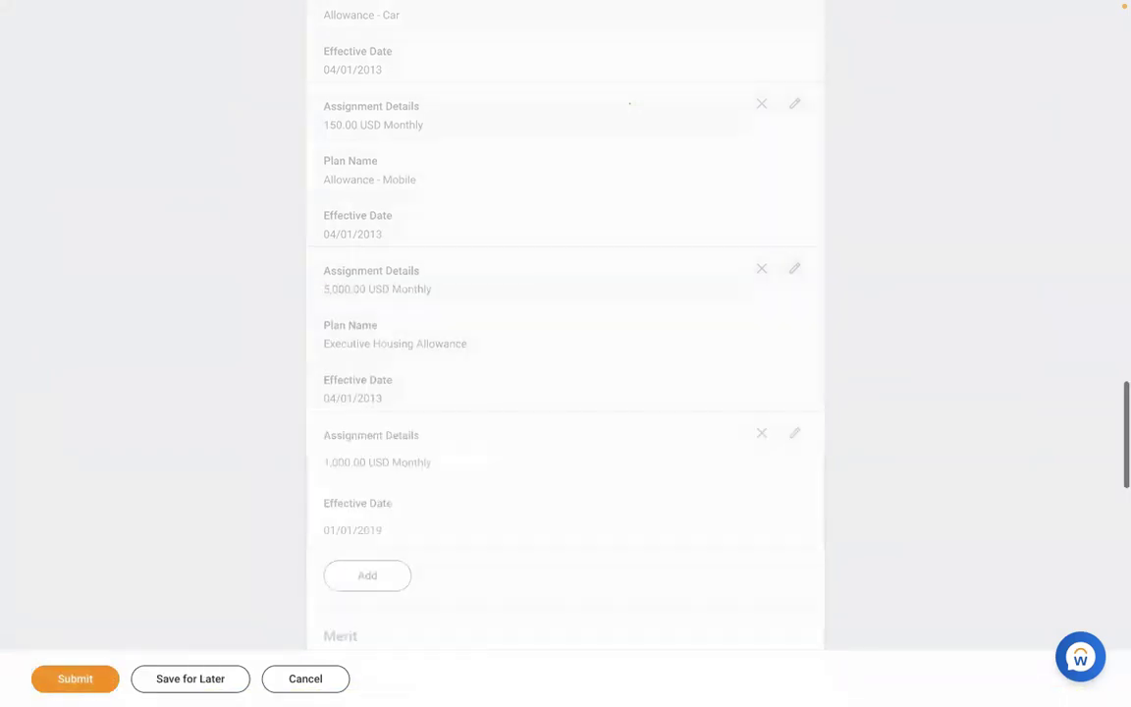
pyautogui.click(95, 682)
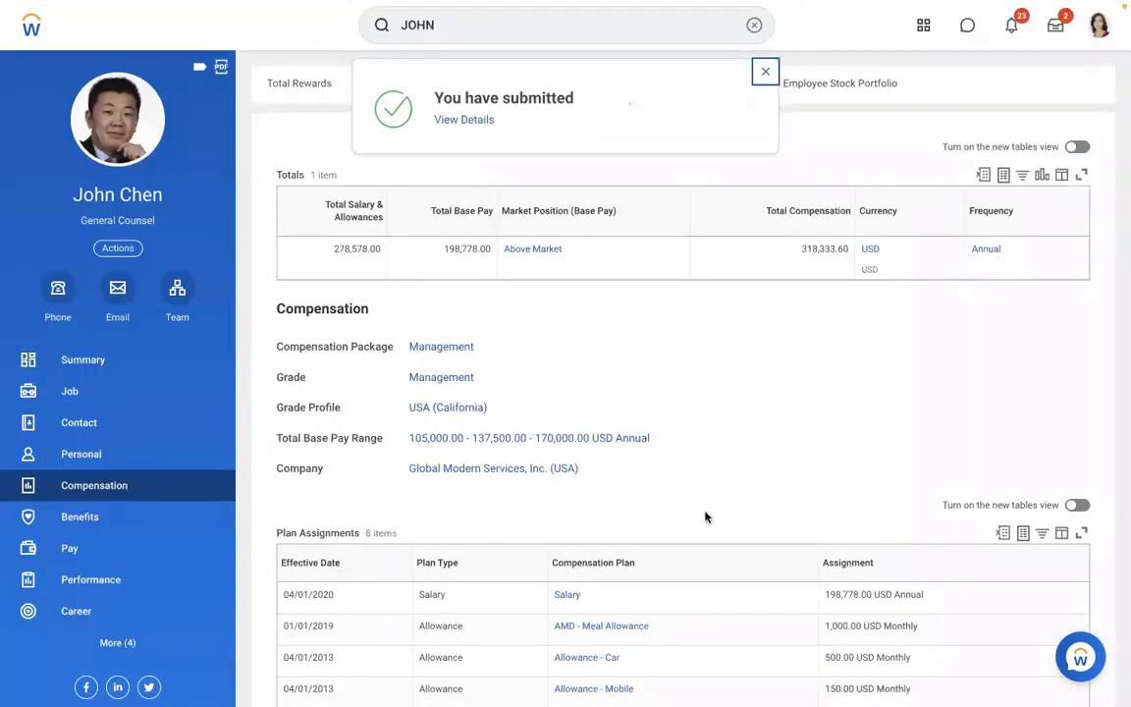
pyautogui.scroll(-2, 752, 492)
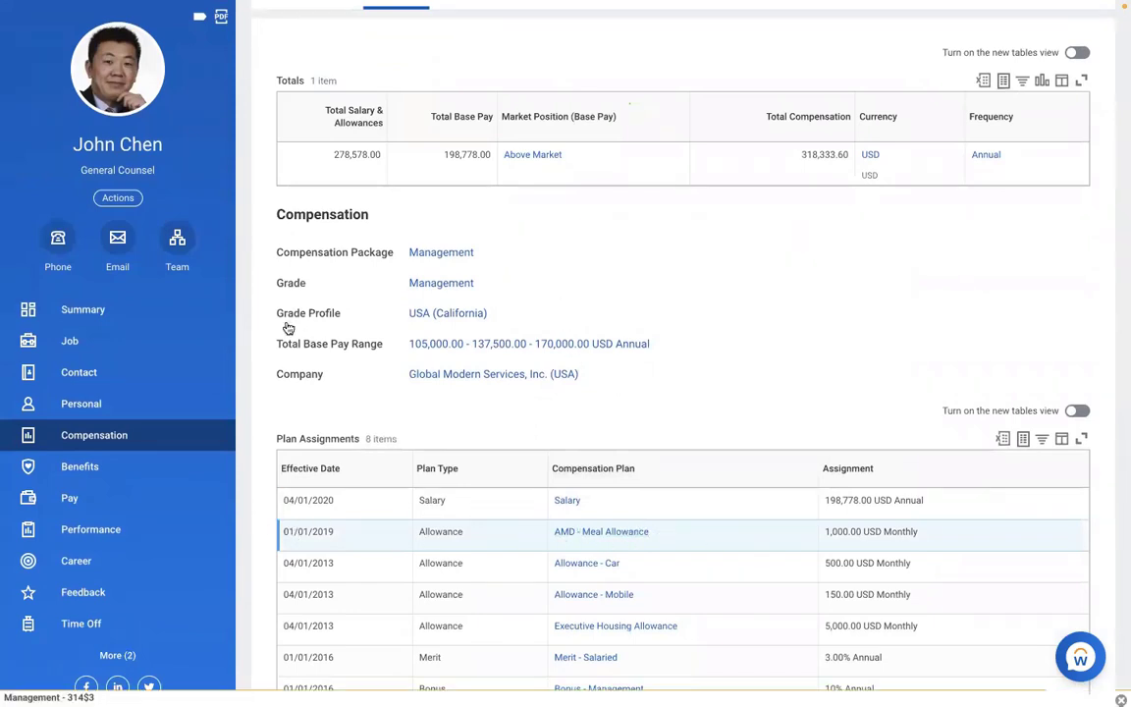
# - View the 01/01/2019–01/15/2019 payroll result's payslip and review its earnings lines
pyautogui.click(86, 502)
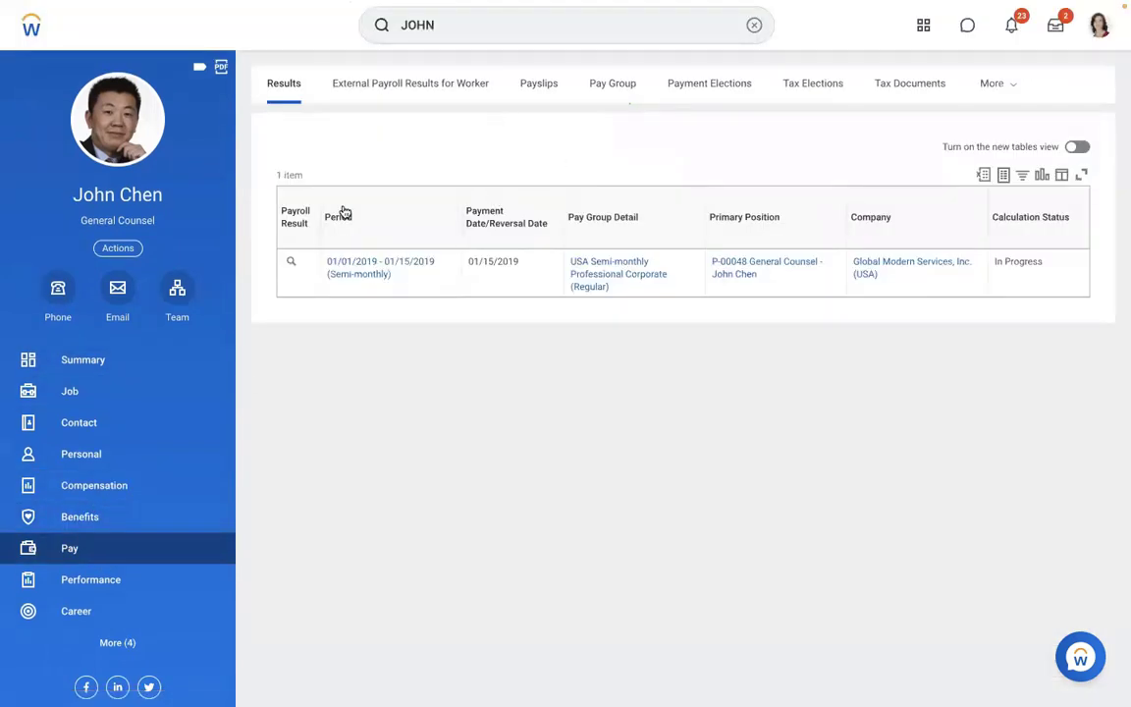
pyautogui.moveTo(302, 265)
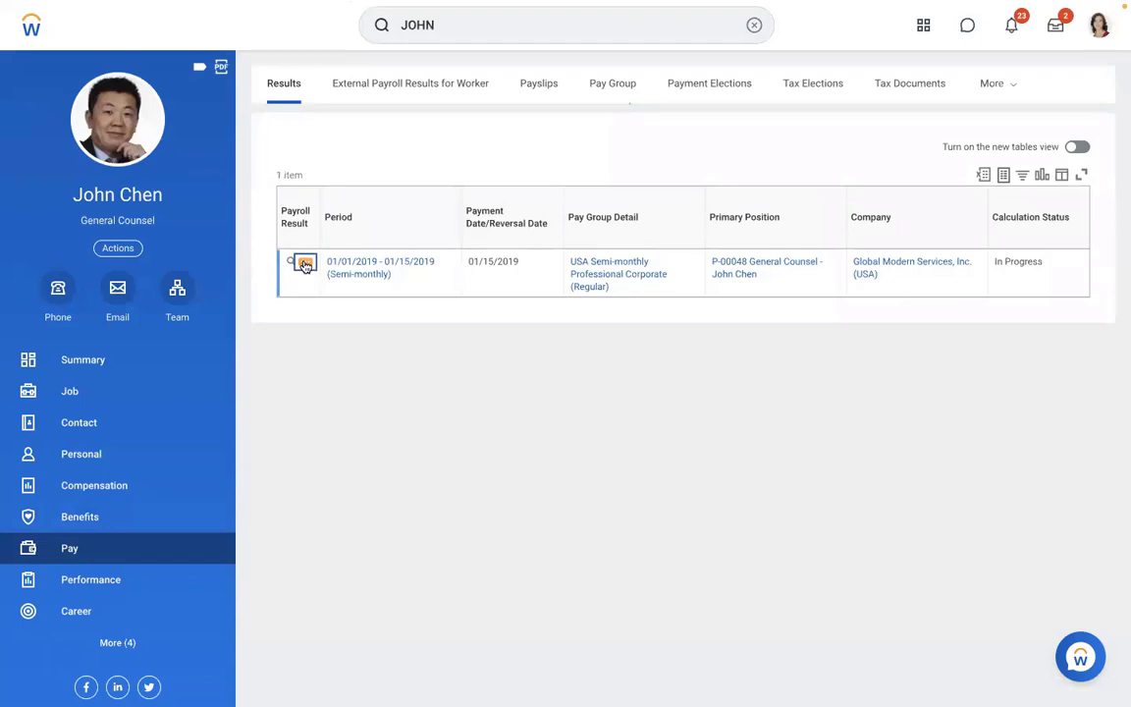
pyautogui.click(305, 265)
pyautogui.moveTo(392, 323)
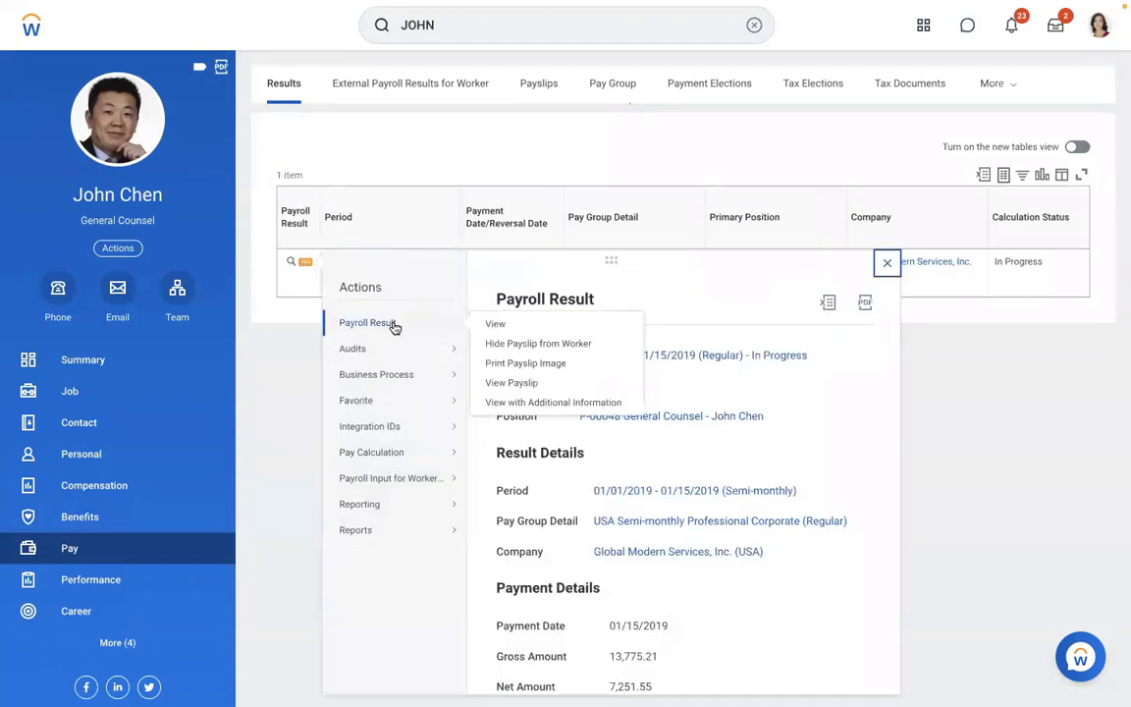
pyautogui.click(492, 384)
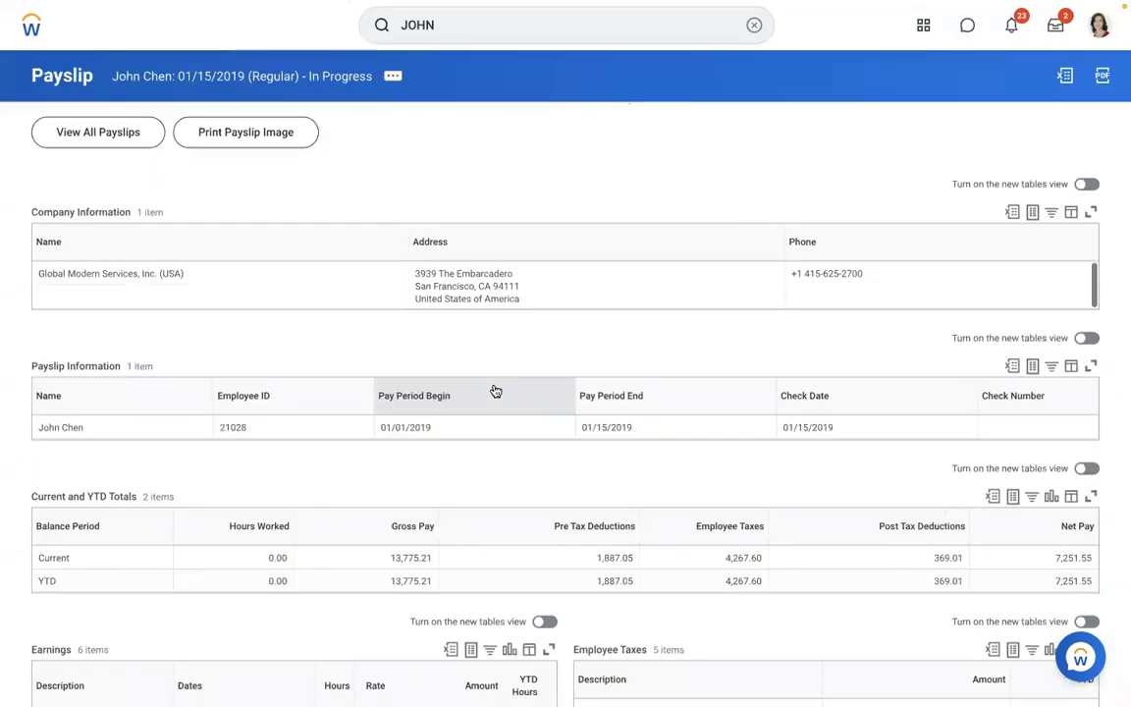
pyautogui.scroll(-2, 359, 485)
pyautogui.scroll(-5, 359, 486)
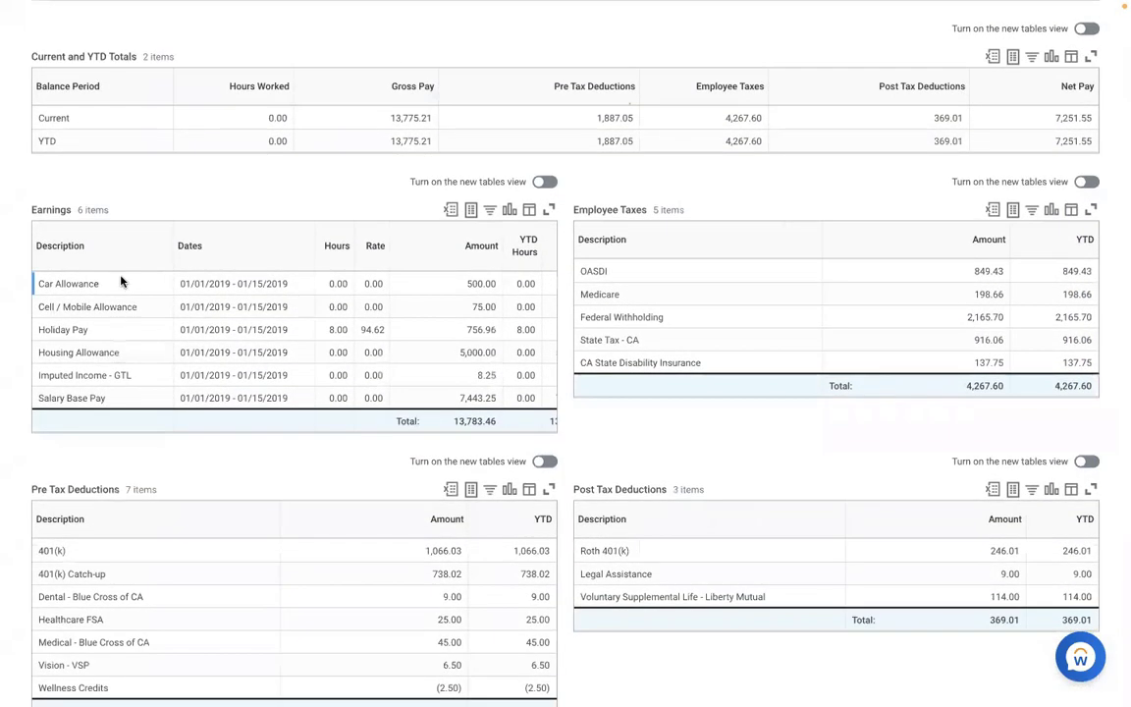
pyautogui.moveTo(108, 247); pyautogui.dragTo(138, 399)
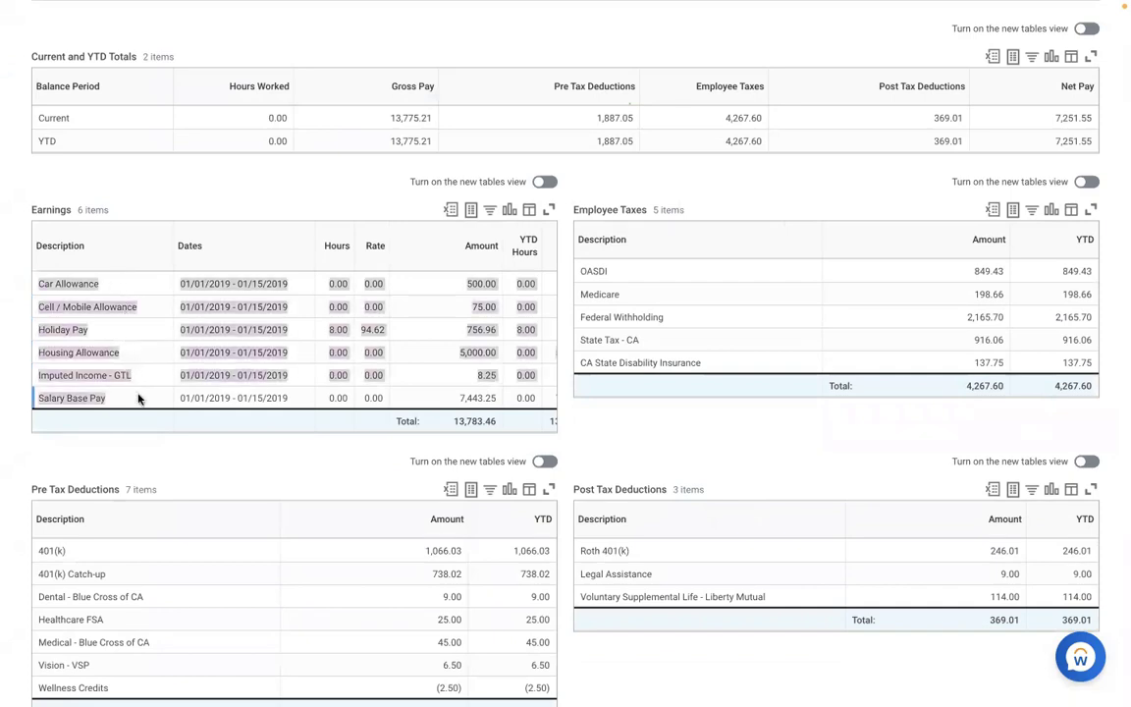
pyautogui.click(140, 467)
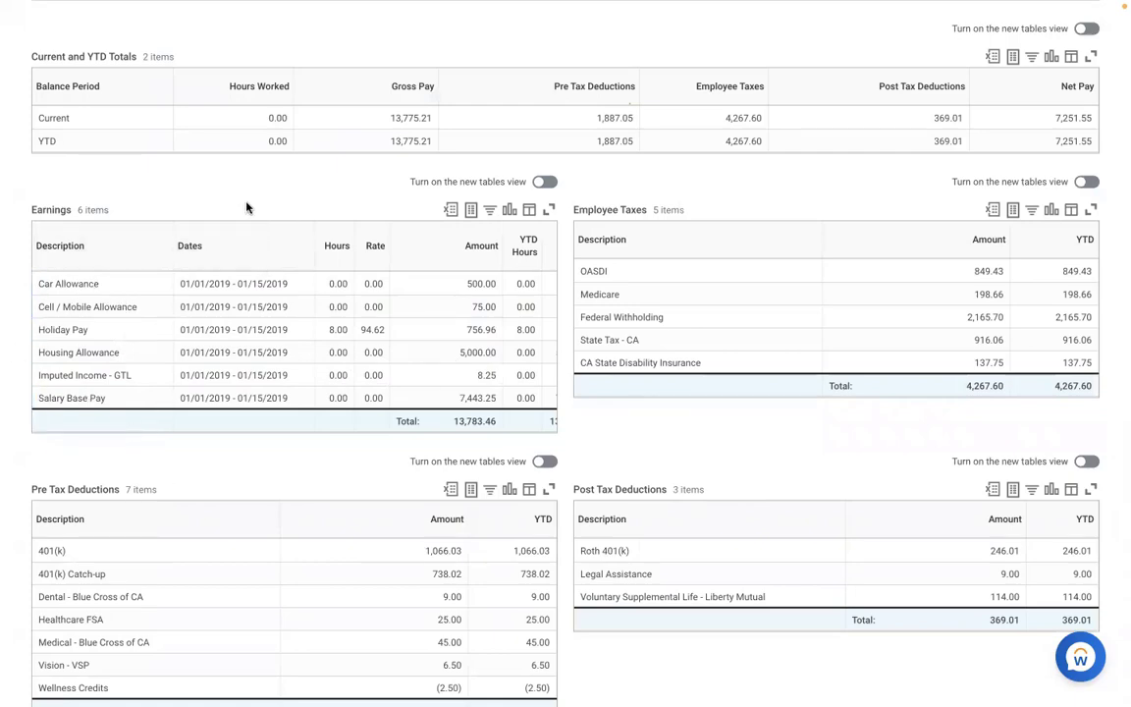
pyautogui.scroll(3, 247, 207)
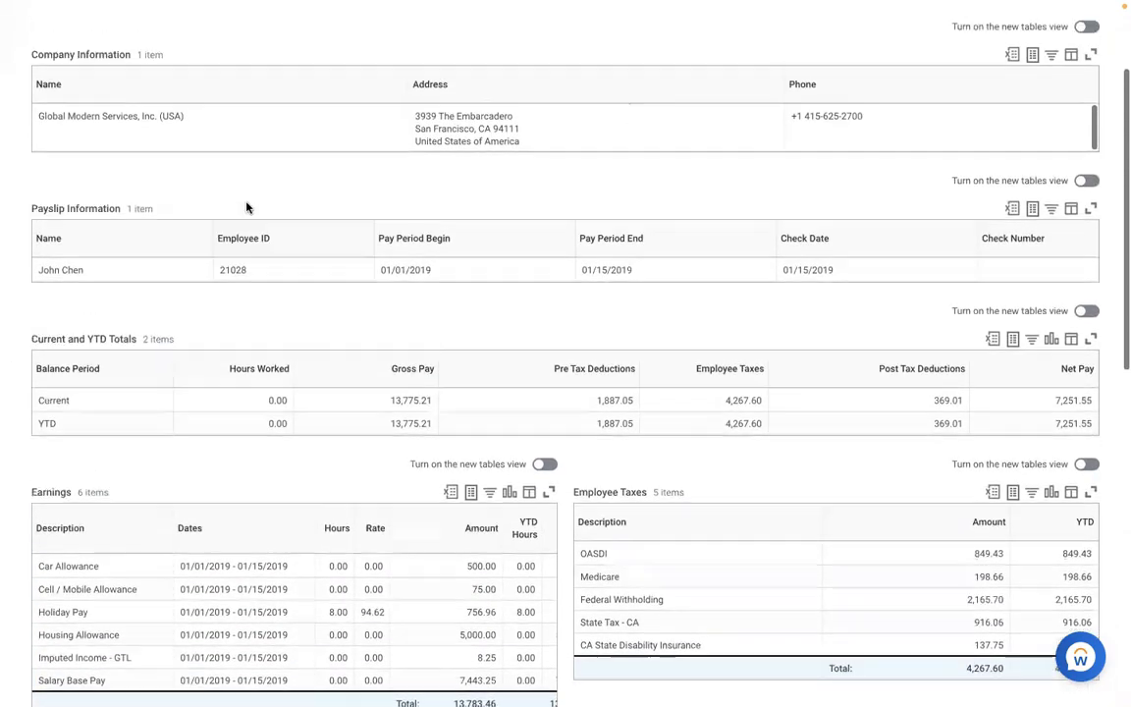
pyautogui.scroll(2, 246, 207)
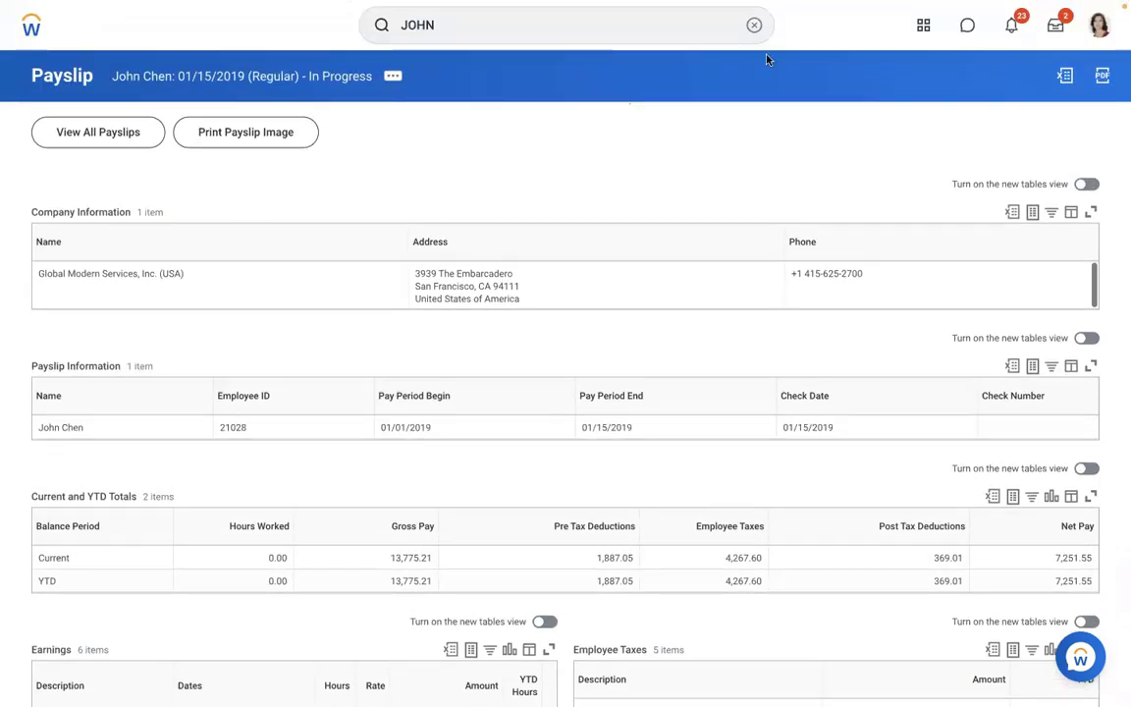
# - Search for 'create earning' and open the Create Earning task
pyautogui.click(754, 26)
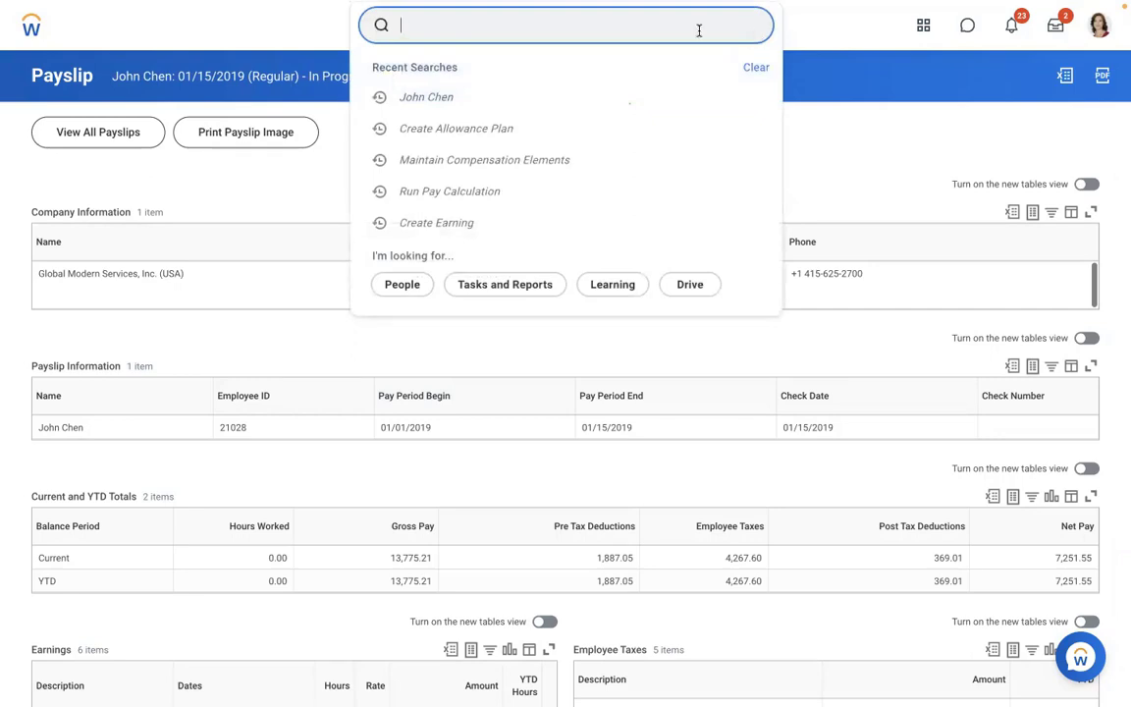
pyautogui.press('Escape')
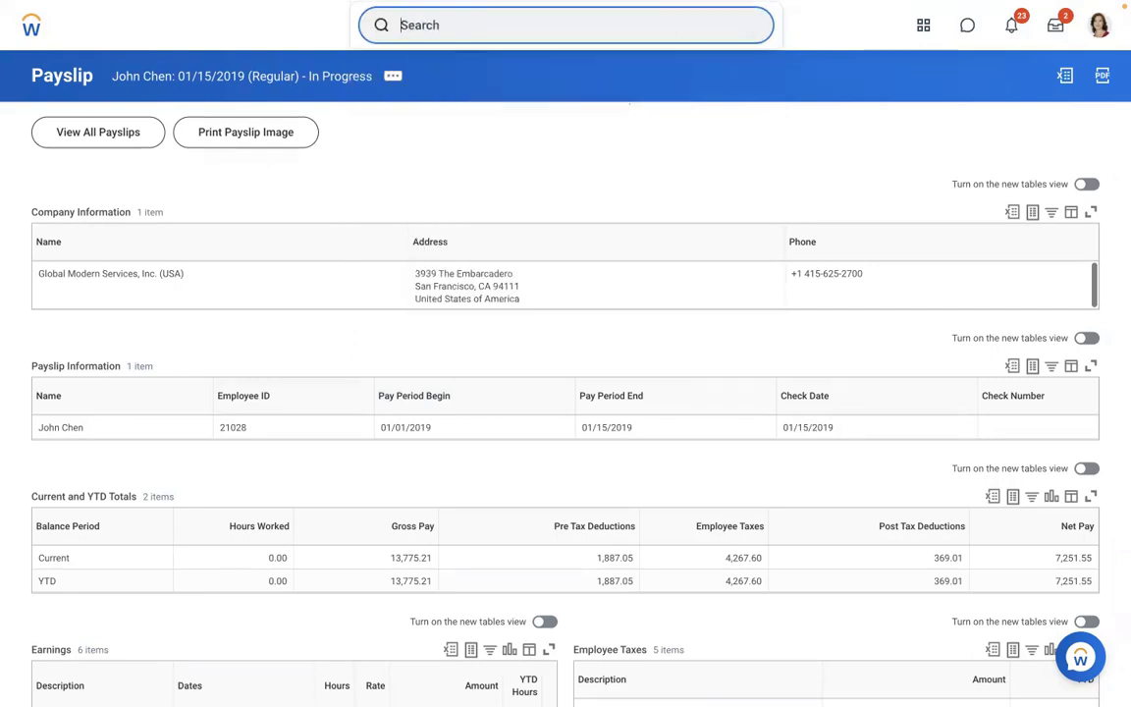
pyautogui.write('A')
pyautogui.press('Escape')
pyautogui.press('BackSpace')
pyautogui.write('create ea')
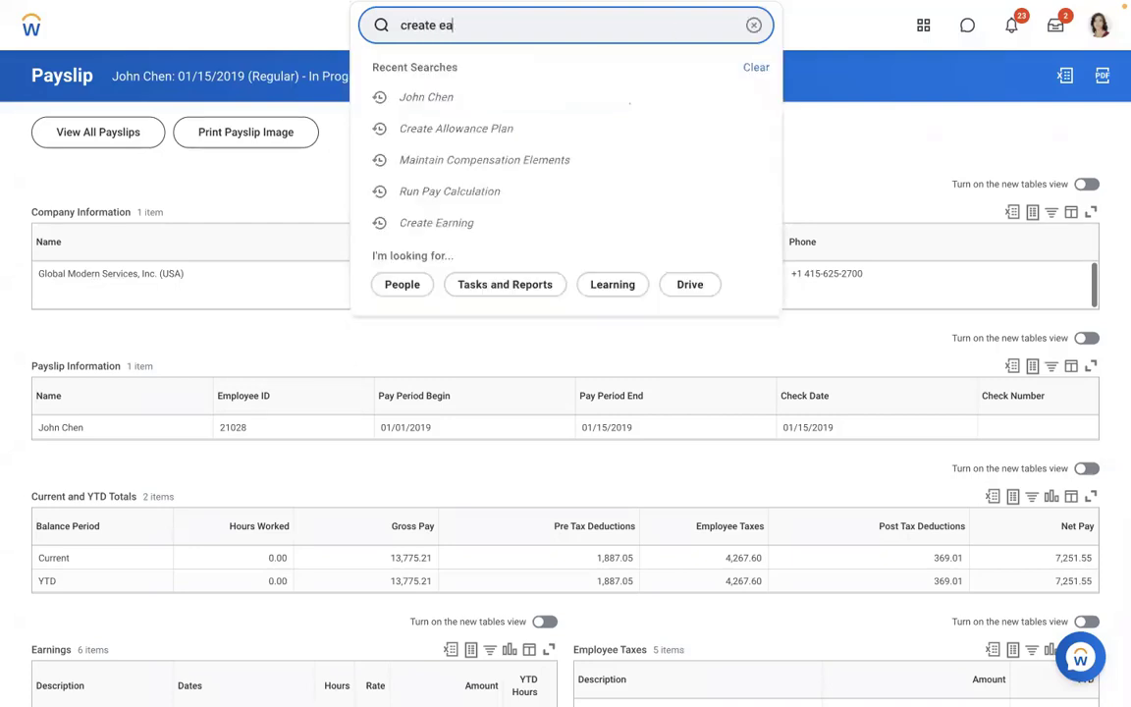
pyautogui.write('rning')
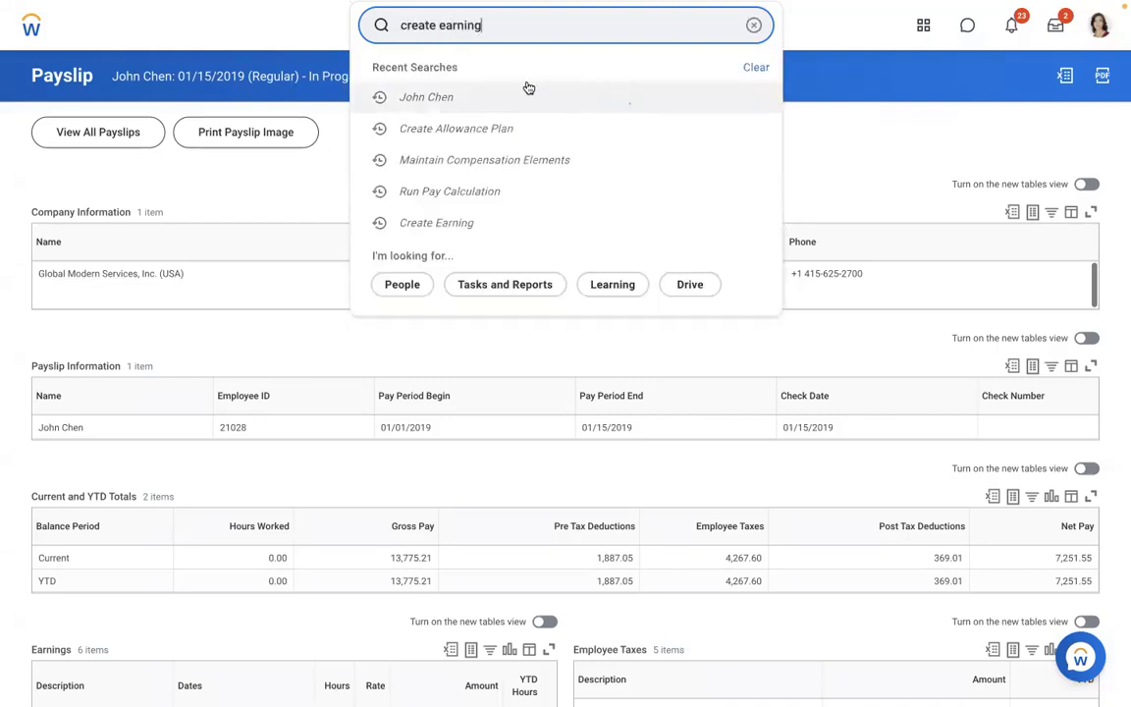
pyautogui.click(528, 86)
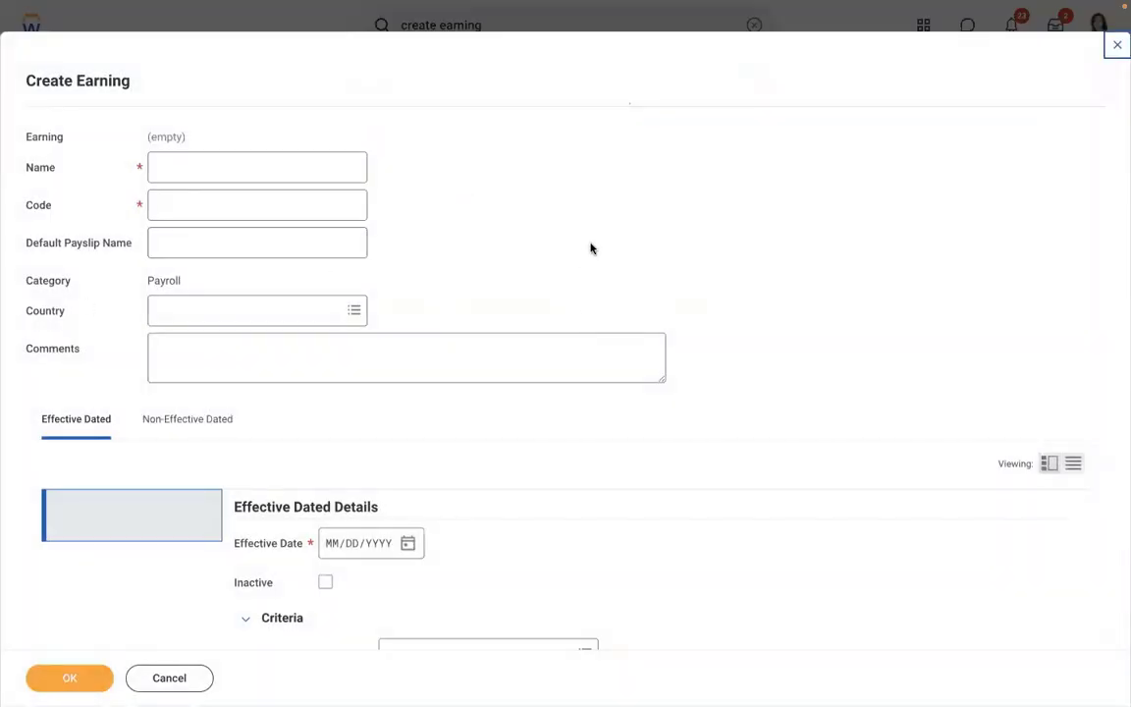
# - Enter the earning name AMD - Meal Allowance and the code AMDMA
pyautogui.click(268, 172)
pyautogui.write('AMD ')
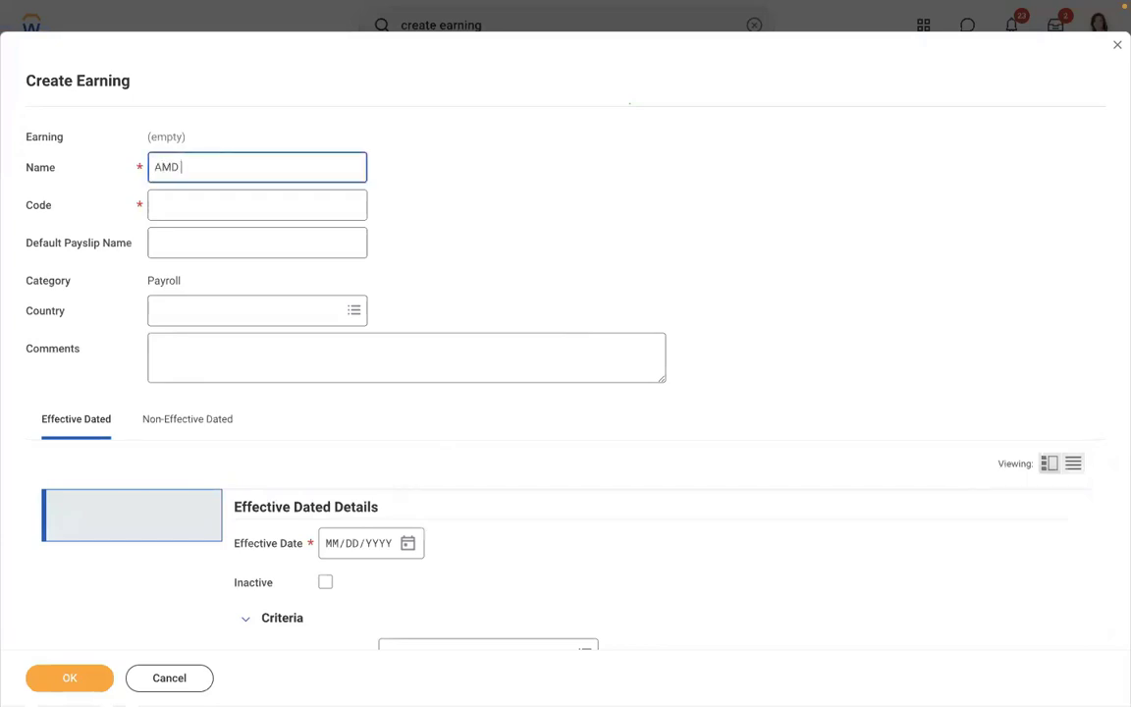
pyautogui.write('- Meal Allowance')
pyautogui.click(247, 207)
pyautogui.write('AMD')
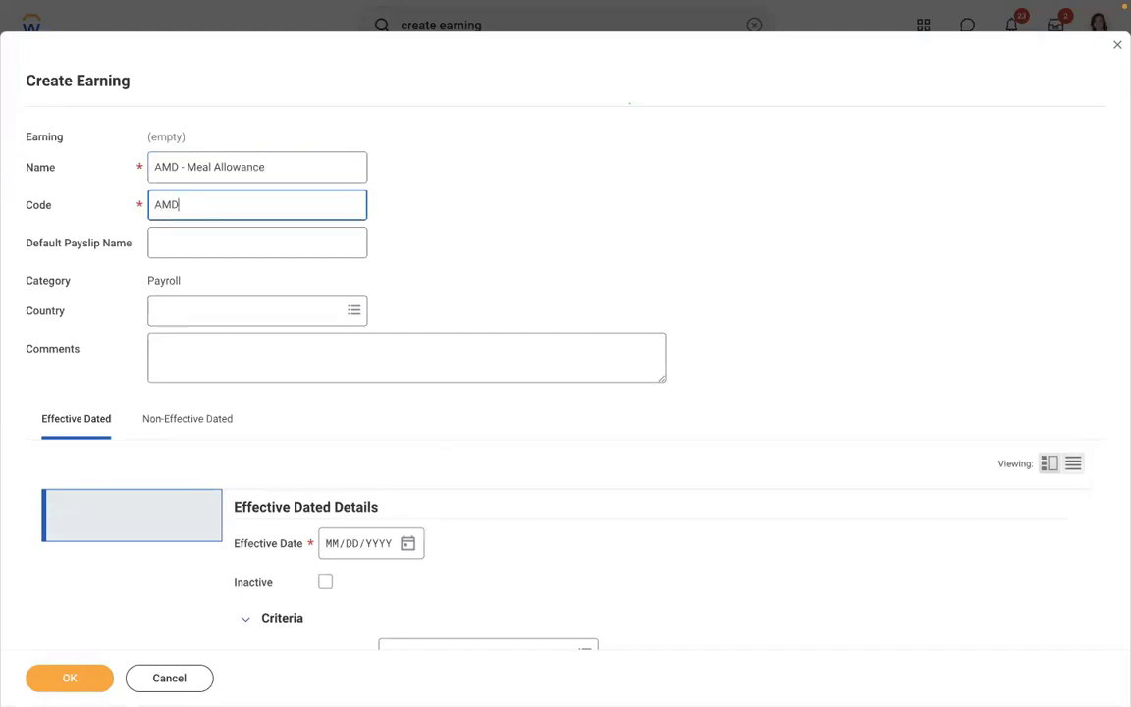
pyautogui.write('MA')
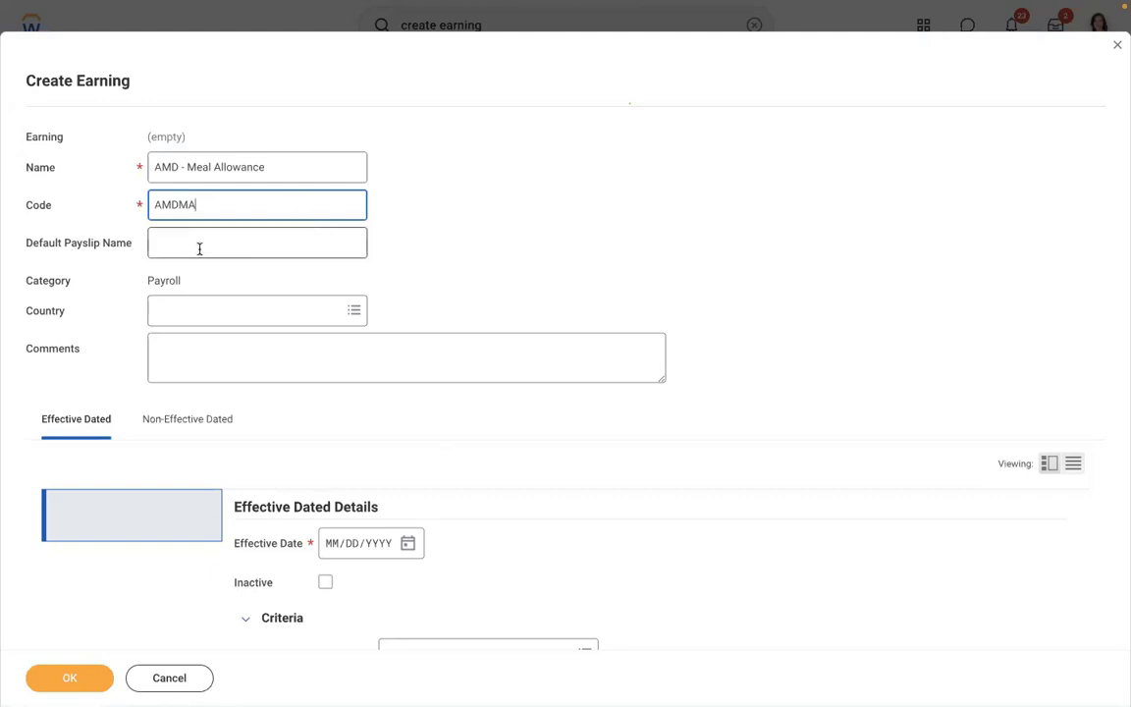
# - Type 'Meal Allowan' into the default payslip name and recheck the earning name
pyautogui.click(199, 248)
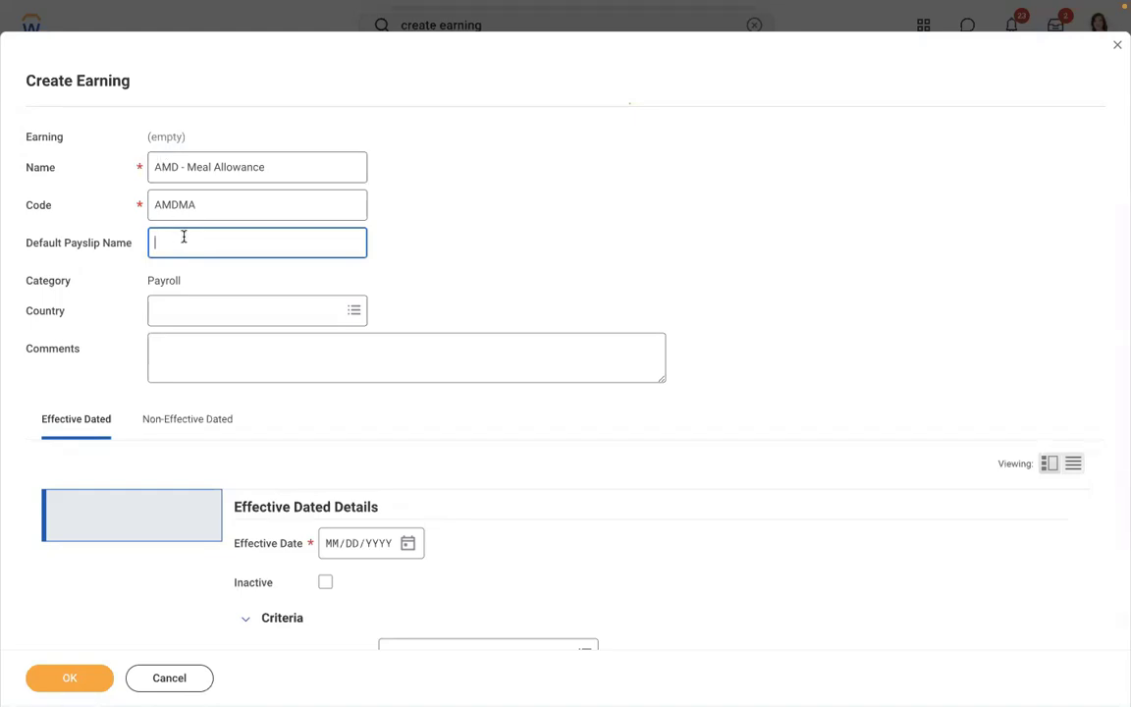
pyautogui.click(280, 160)
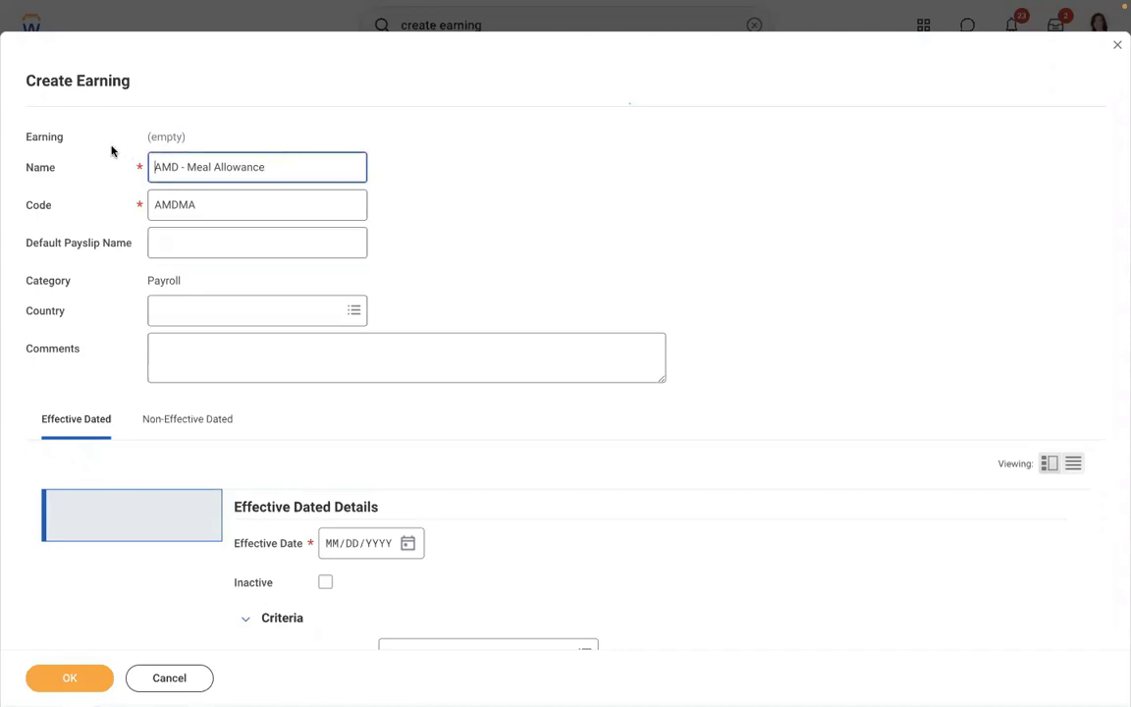
pyautogui.moveTo(265, 167); pyautogui.dragTo(155, 156)
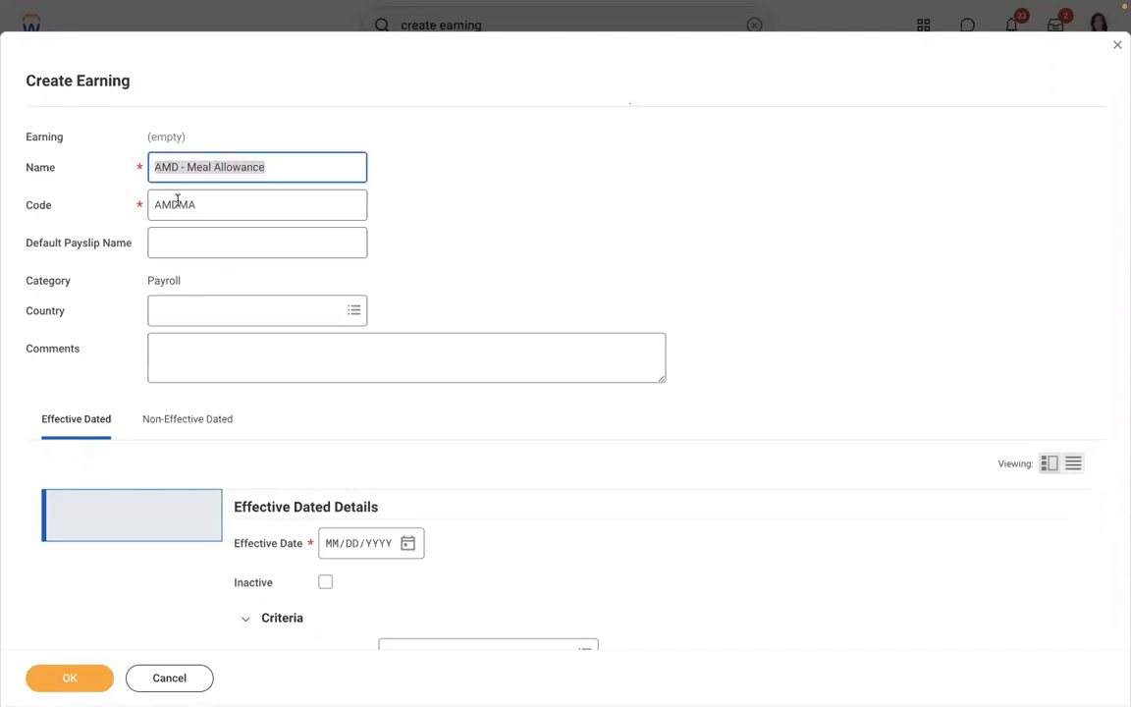
pyautogui.click(181, 251)
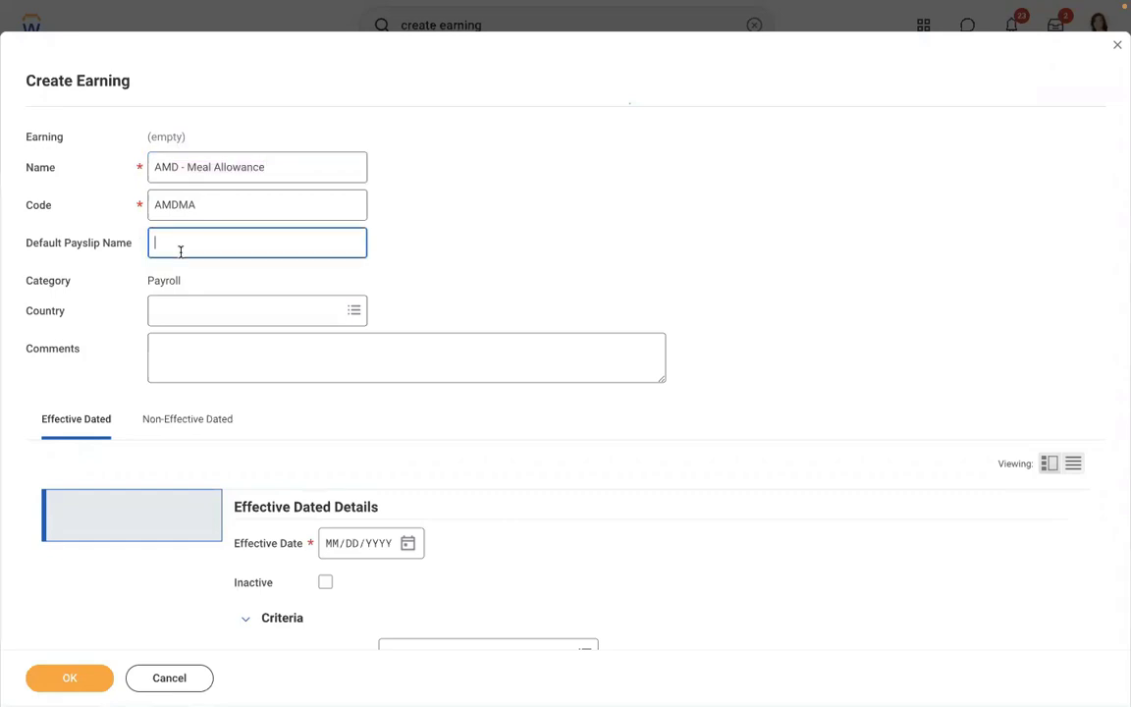
pyautogui.write('Meal Allowance')
pyautogui.hotkey('ctrl', 'a')
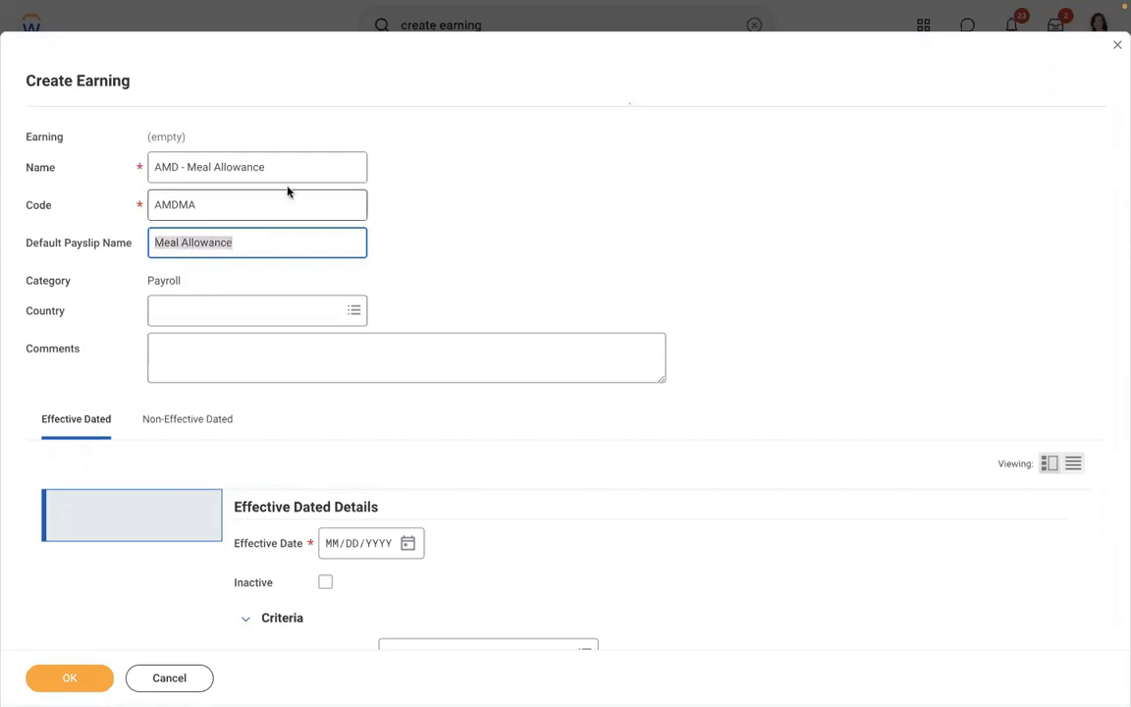
pyautogui.click(280, 169)
pyautogui.hotkey('ctrl', 'a')
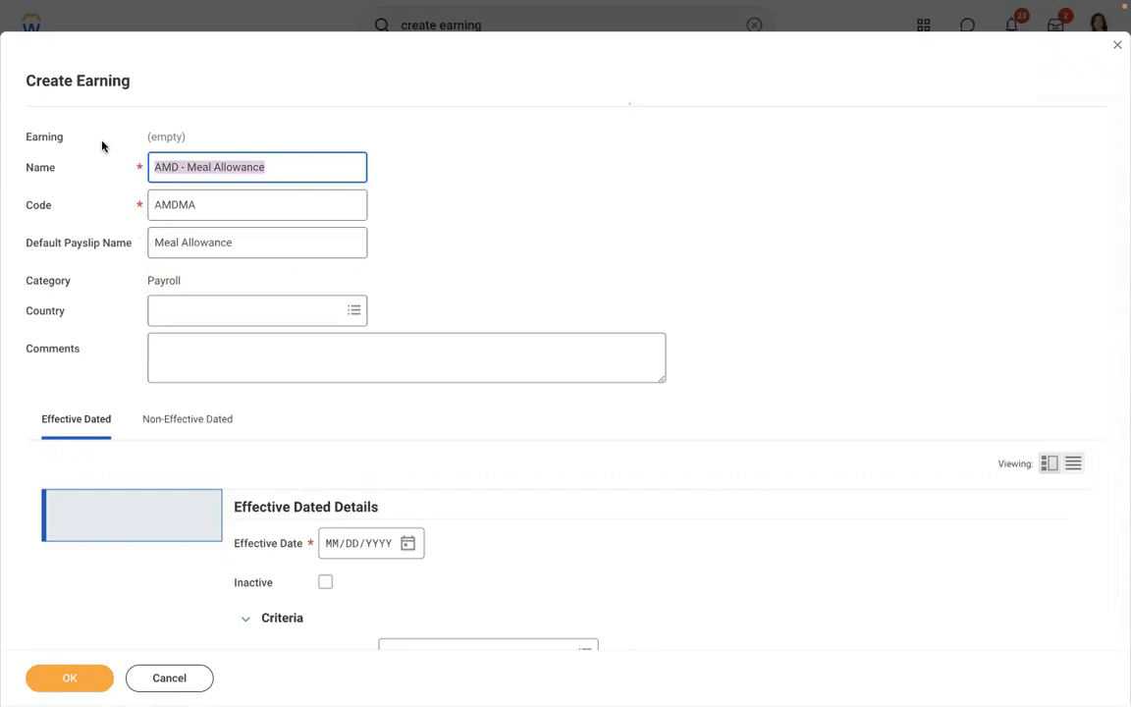
pyautogui.press('End')
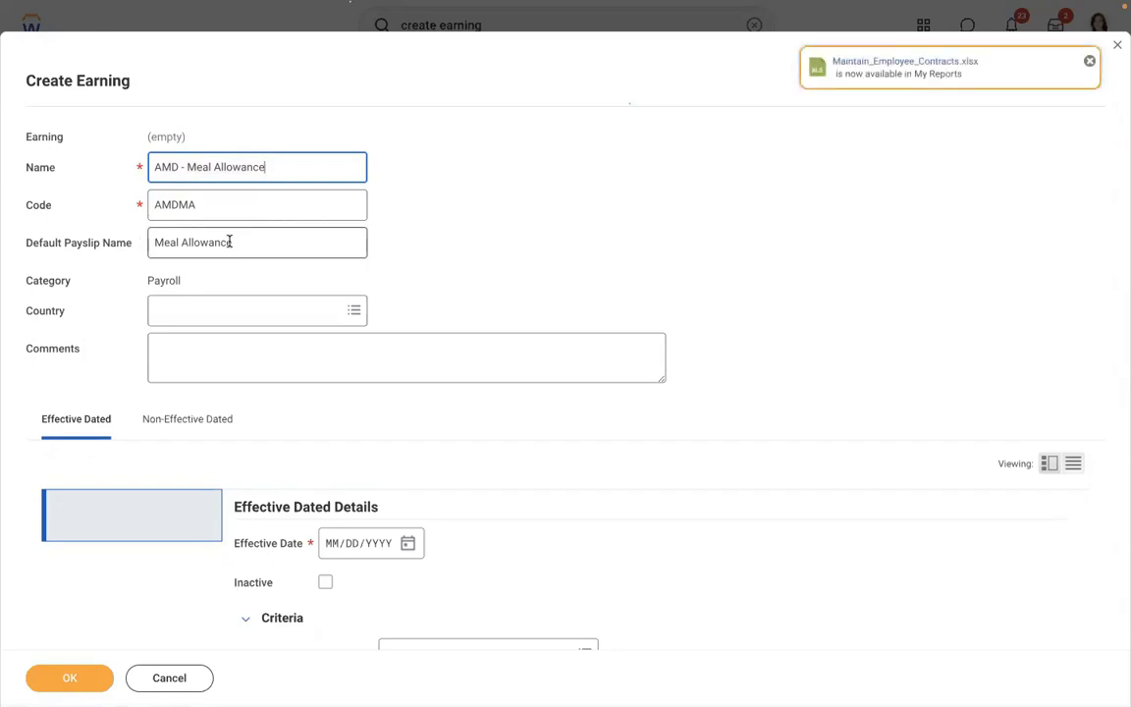
# - Clear the default payslip name so it is left blank
pyautogui.click(229, 242)
pyautogui.doubleClick(240, 241)
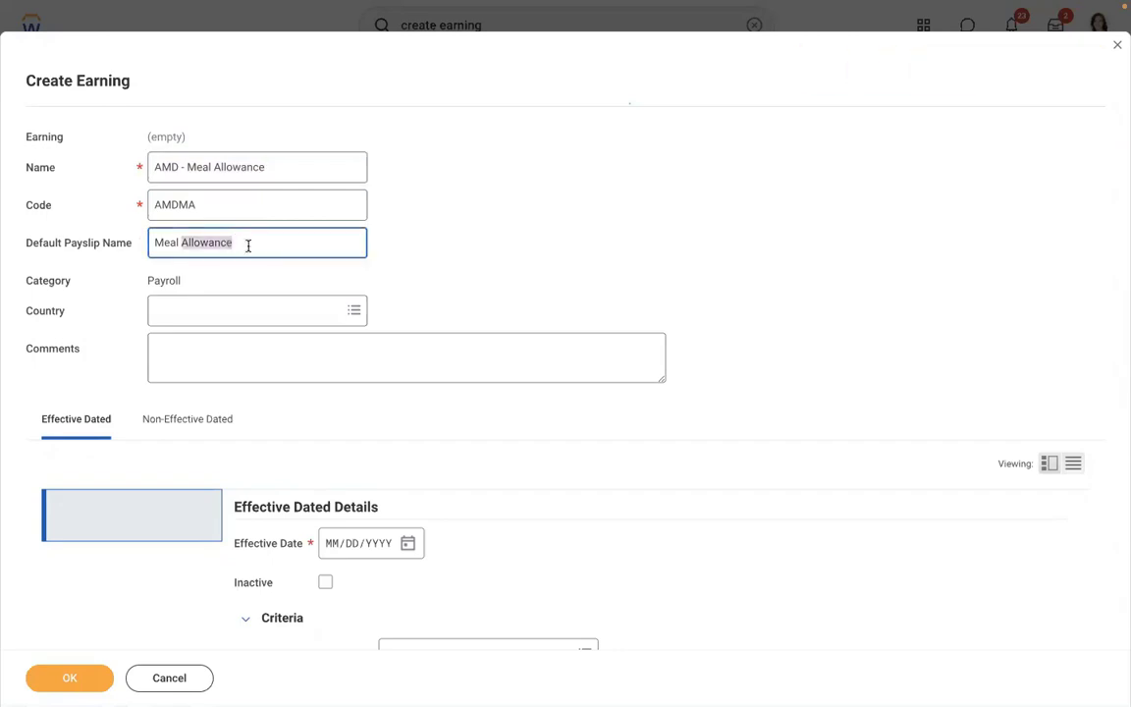
pyautogui.click(247, 244)
pyautogui.moveTo(235, 242); pyautogui.dragTo(160, 224)
pyautogui.press('BackSpace')
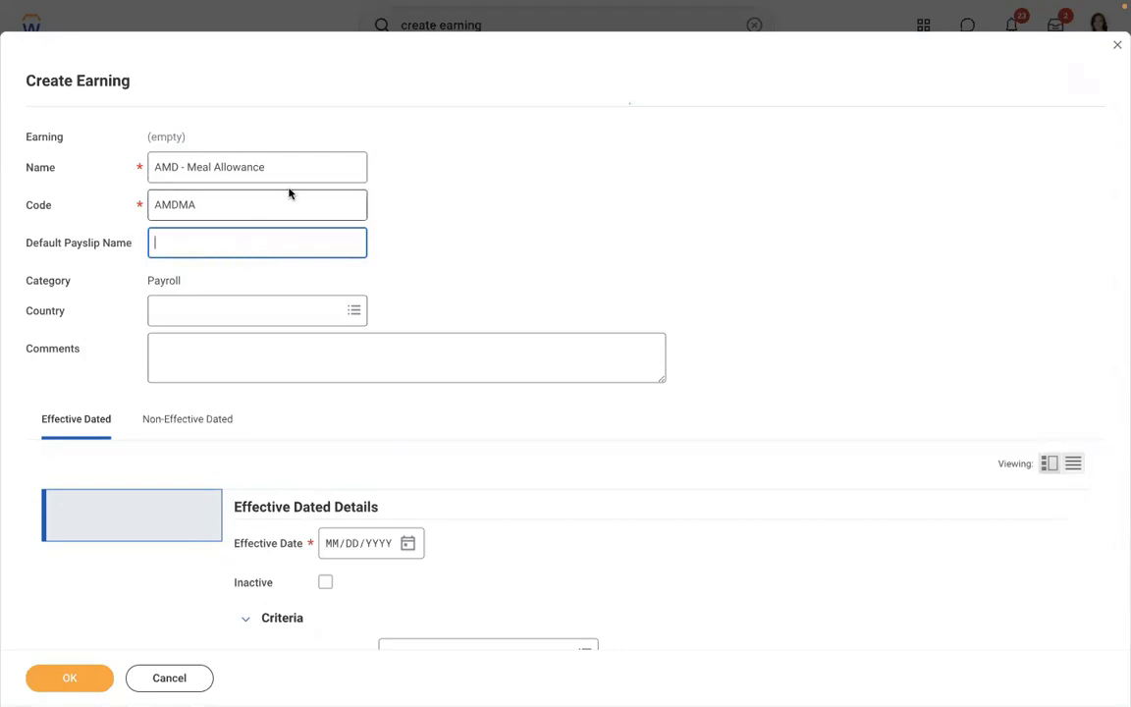
pyautogui.click(265, 165)
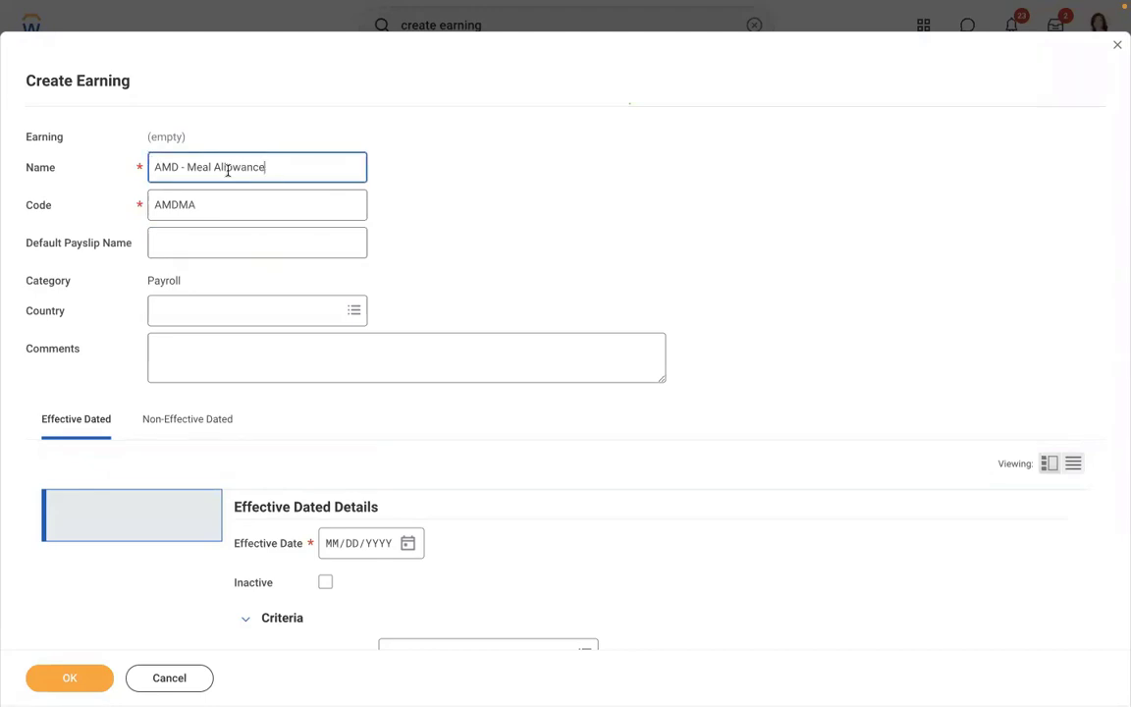
pyautogui.click(338, 137)
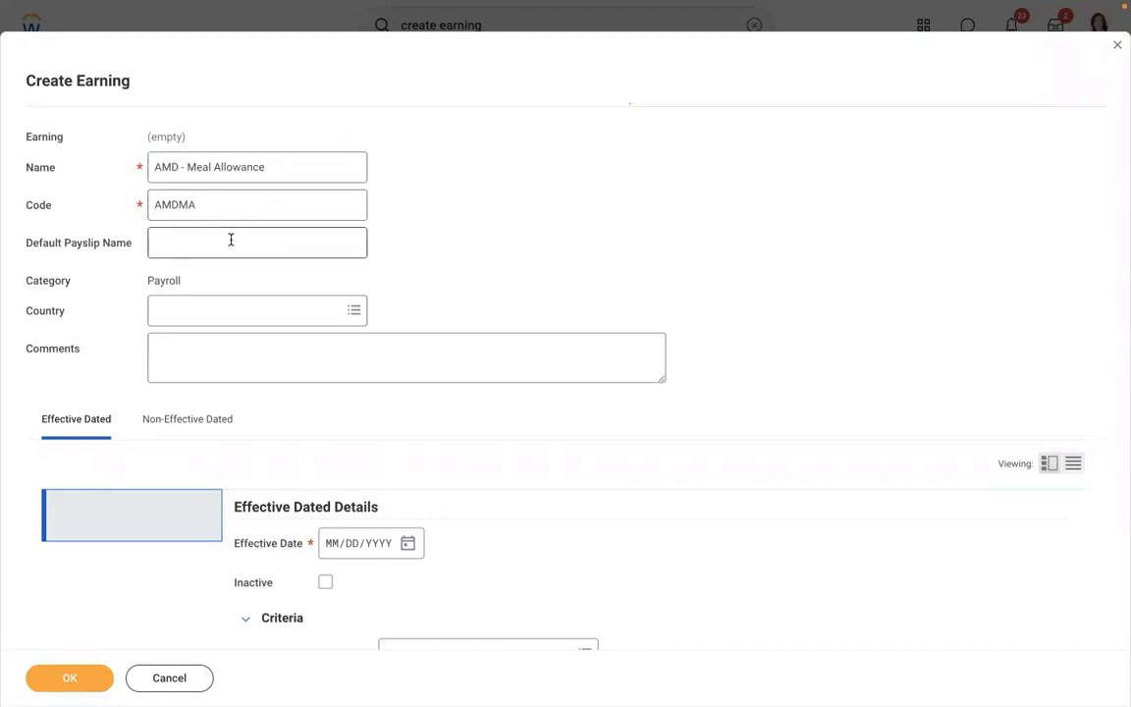
# - Set the country to United States of America
pyautogui.click(199, 311)
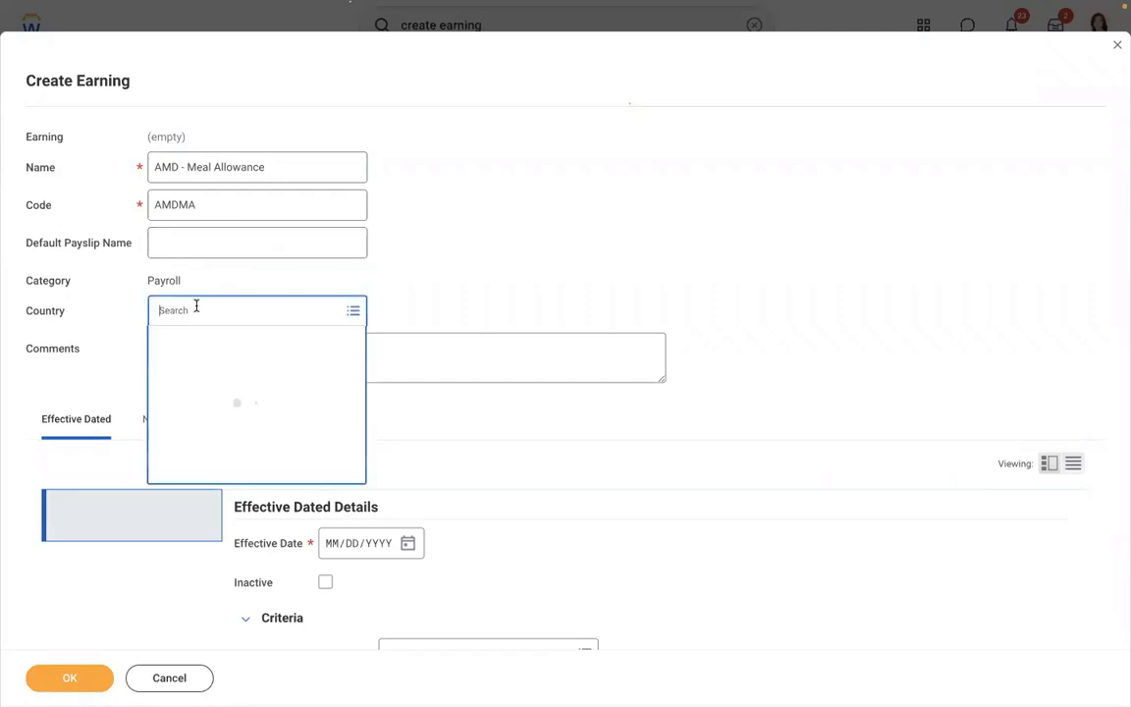
pyautogui.write('usa')
pyautogui.press('Return')
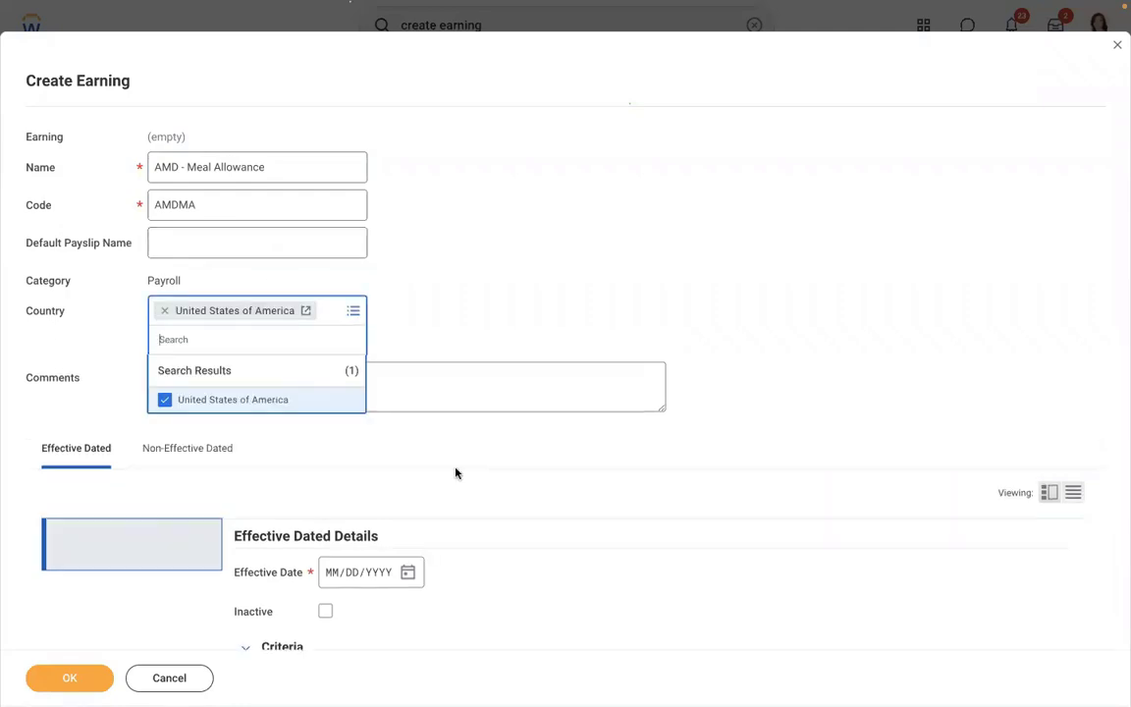
pyautogui.click(456, 473)
# - Enter 01/01/2019 as the effective date
pyautogui.scroll(-5, 456, 474)
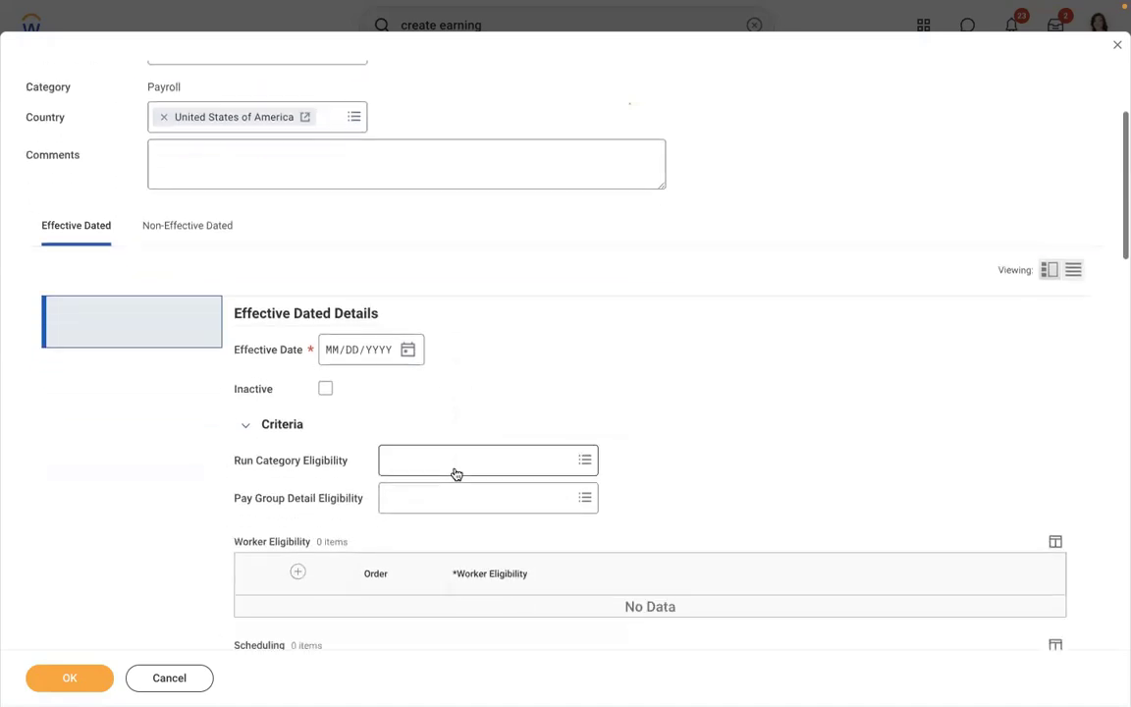
pyautogui.click(334, 294)
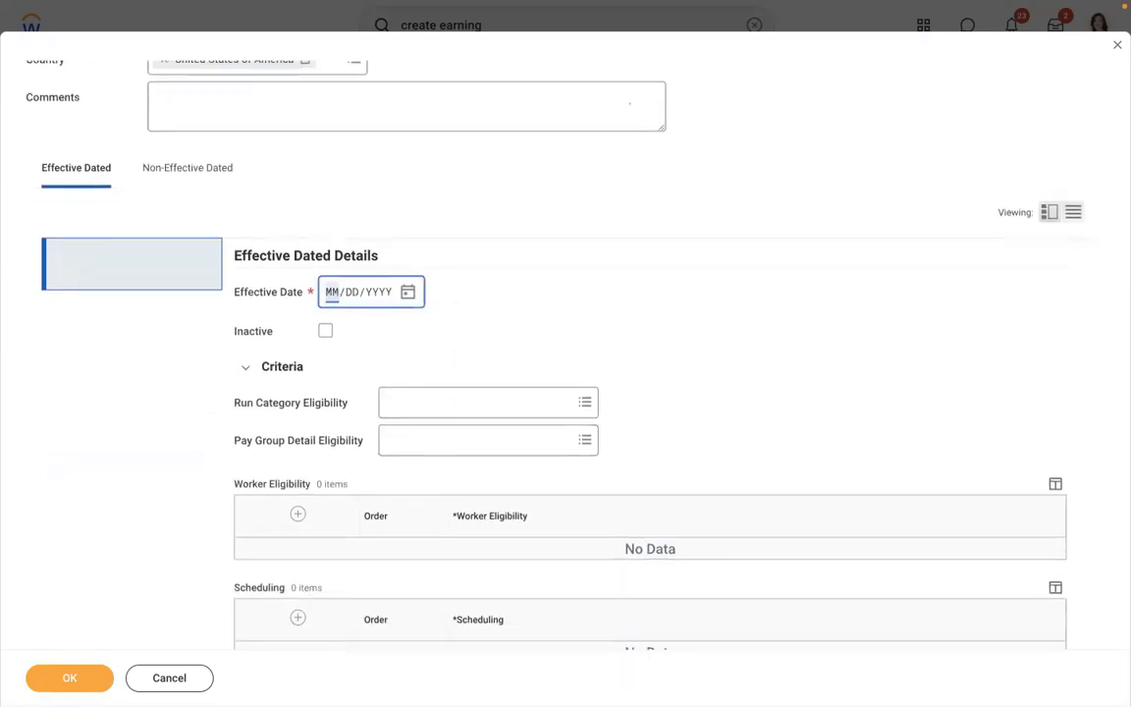
pyautogui.write('01/01/2019')
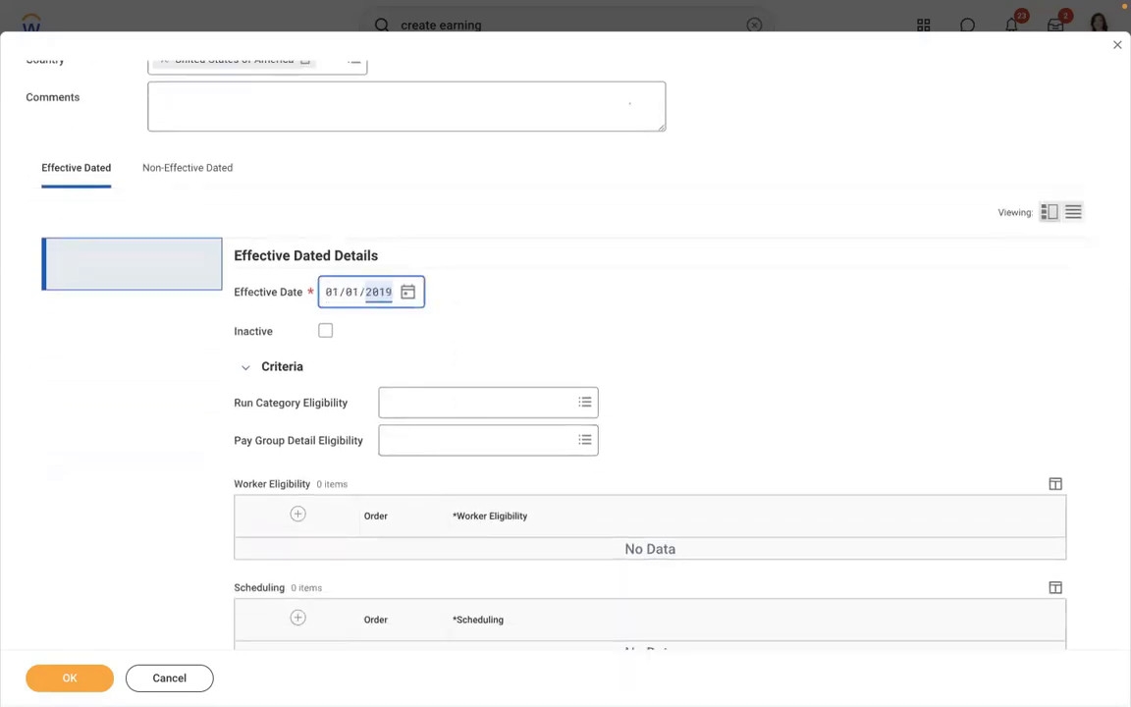
pyautogui.click(584, 268)
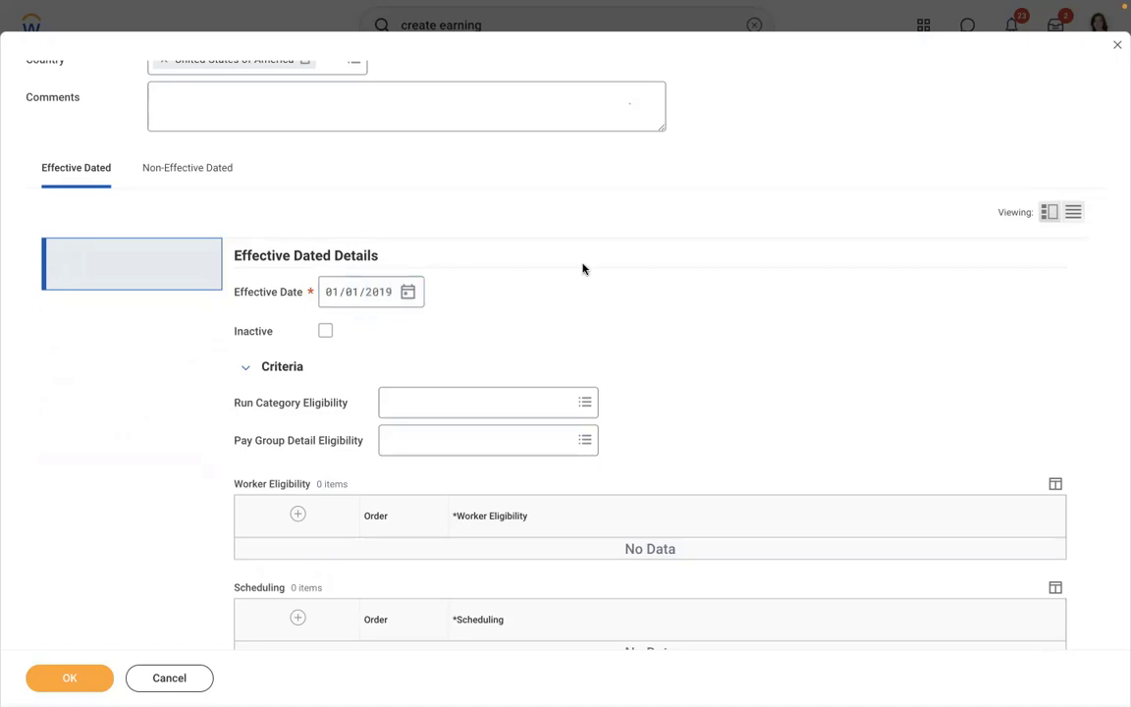
pyautogui.scroll(-3, 583, 269)
# - Search run categories for 'regular' and mark Regular as the eligible run category
pyautogui.click(495, 275)
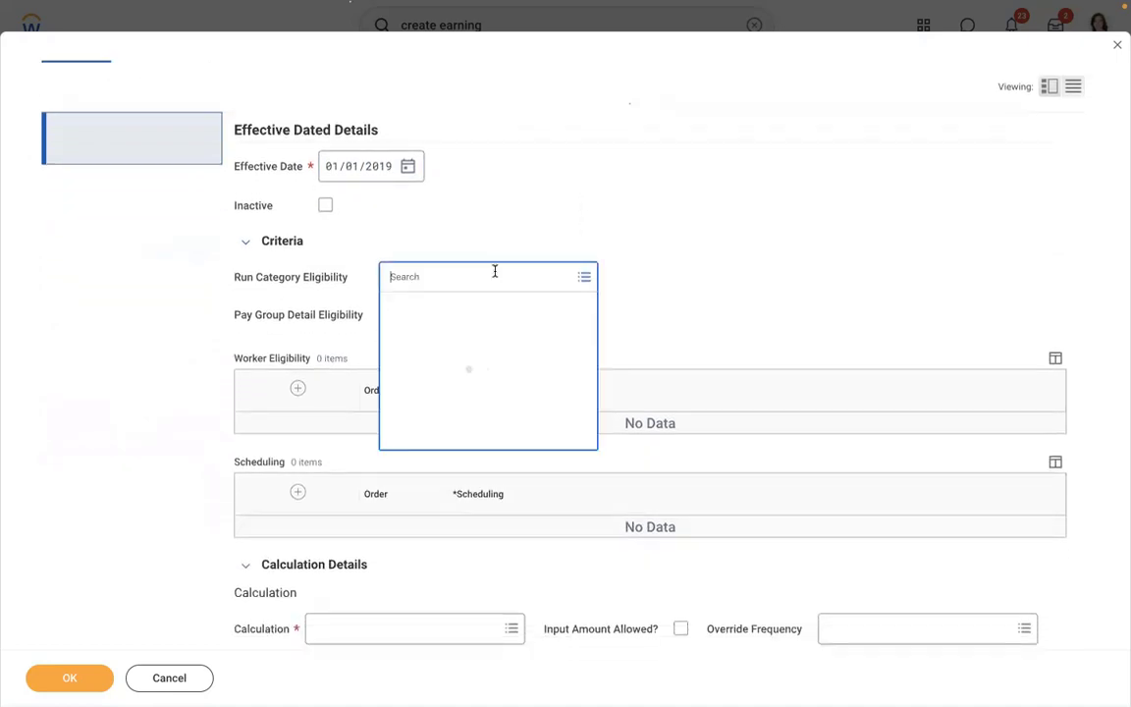
pyautogui.write('regul')
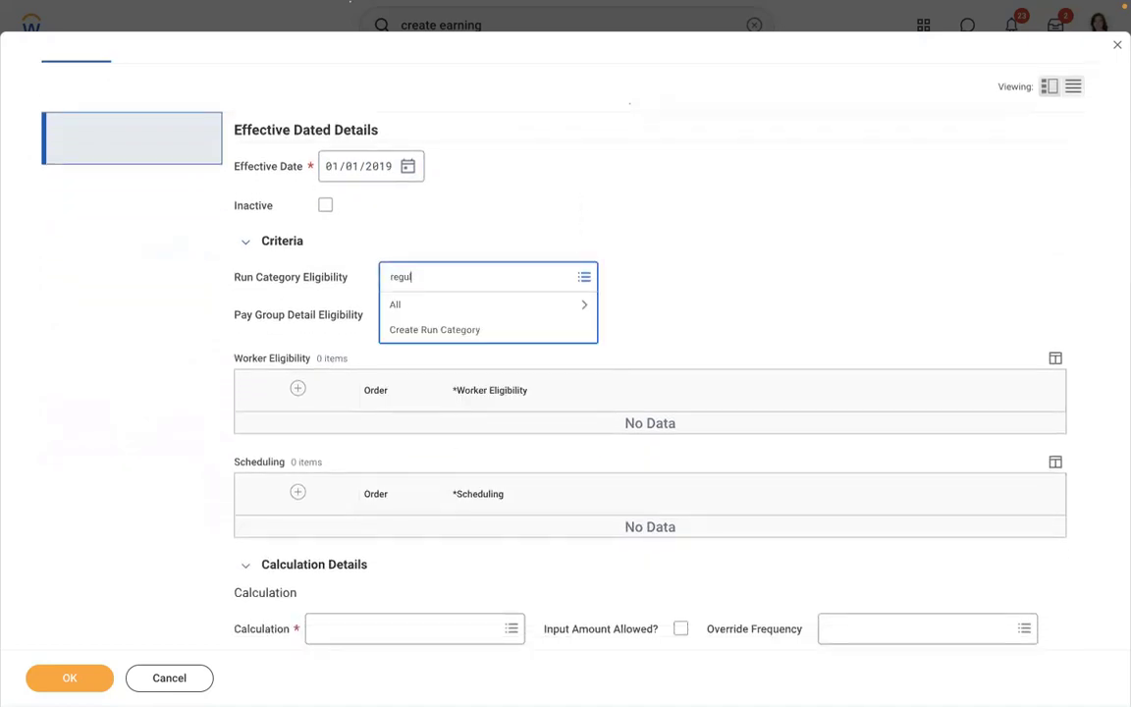
pyautogui.write('ar')
pyautogui.press('Return')
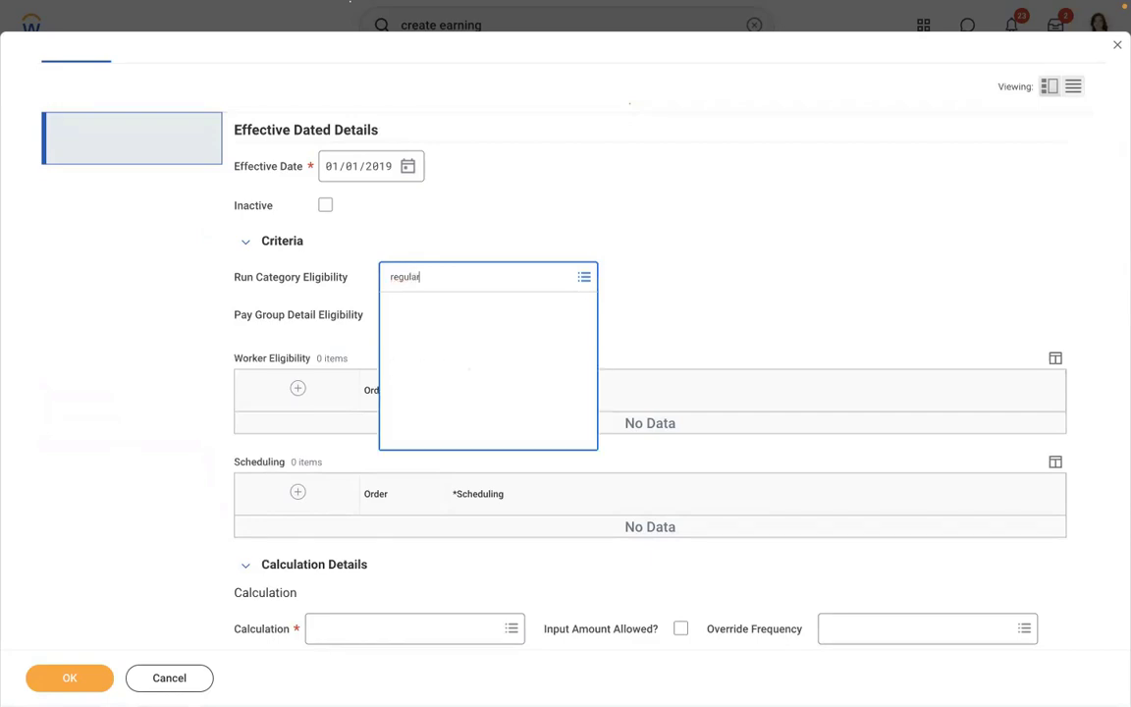
pyautogui.click(437, 338)
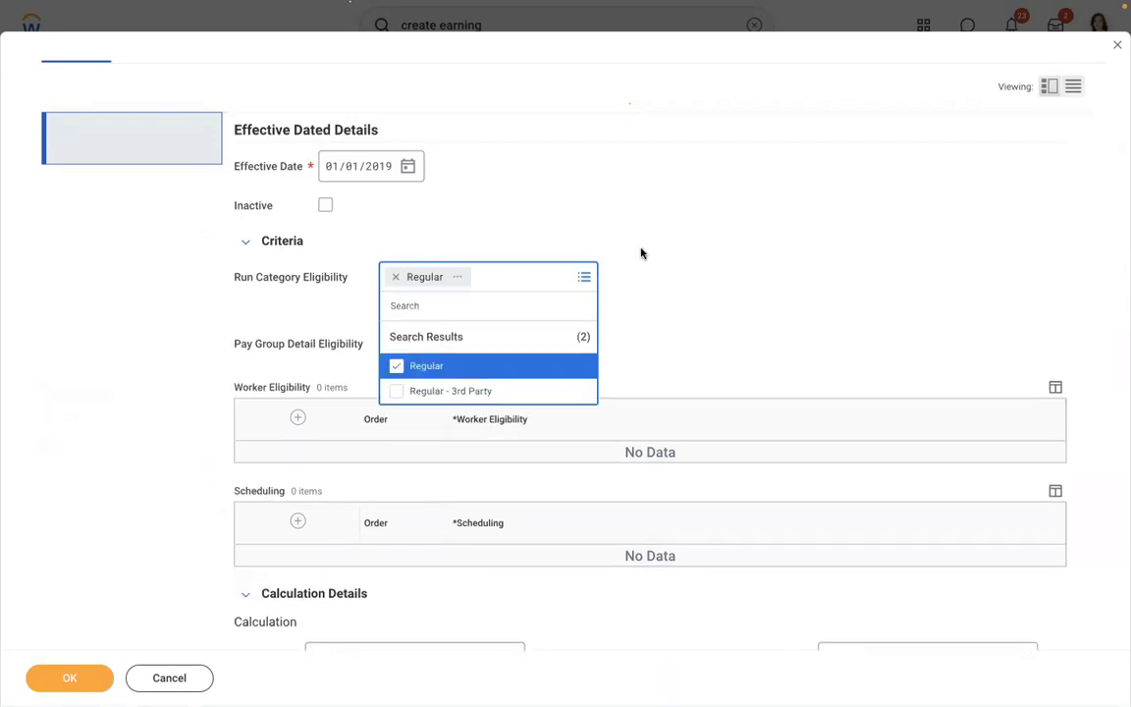
pyautogui.click(642, 252)
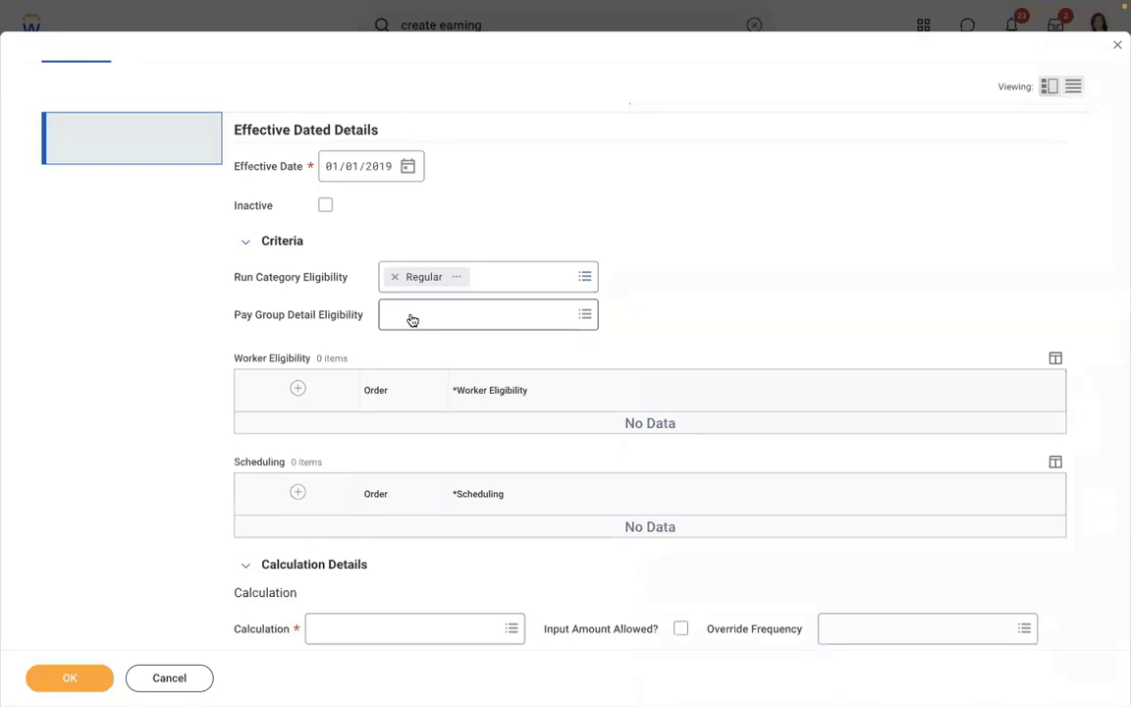
pyautogui.click(403, 316)
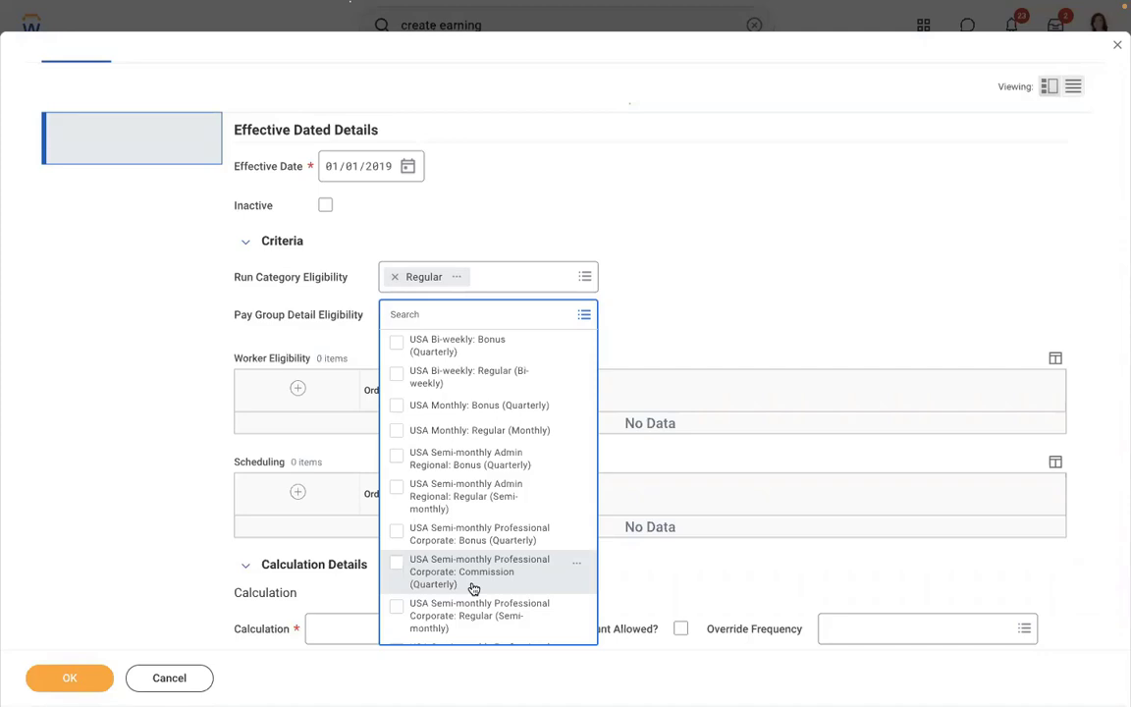
pyautogui.click(754, 220)
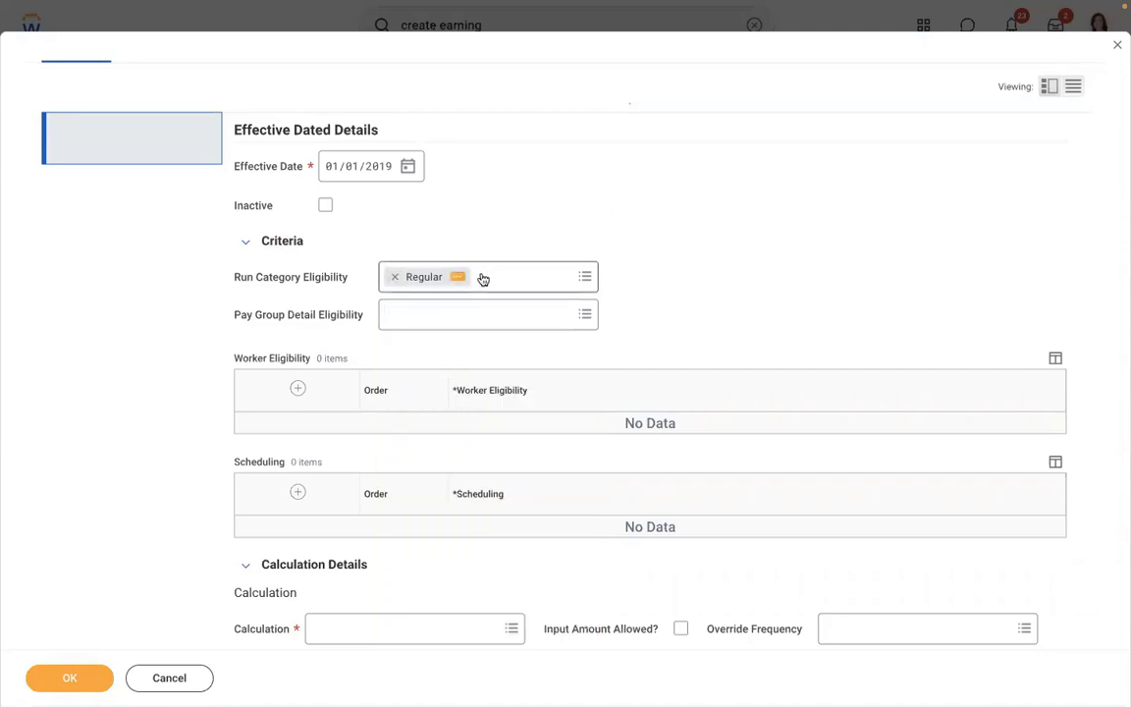
# - Remove Regular, then reselect it from the full list of run categories
pyautogui.click(395, 282)
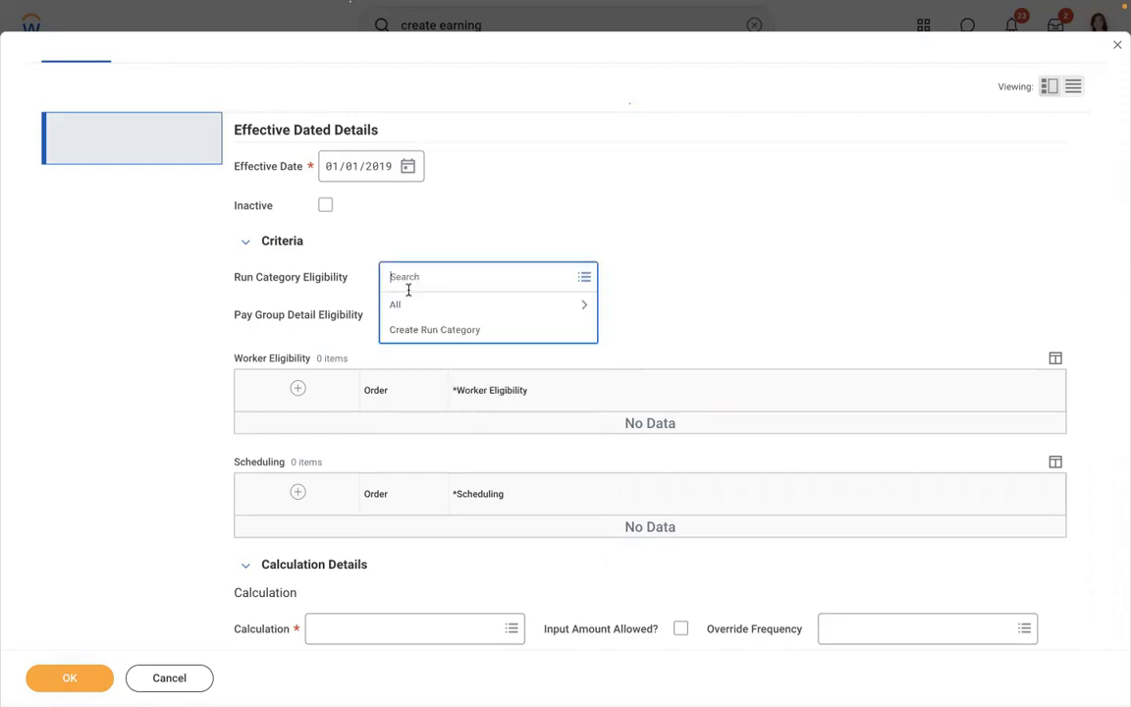
pyautogui.click(424, 305)
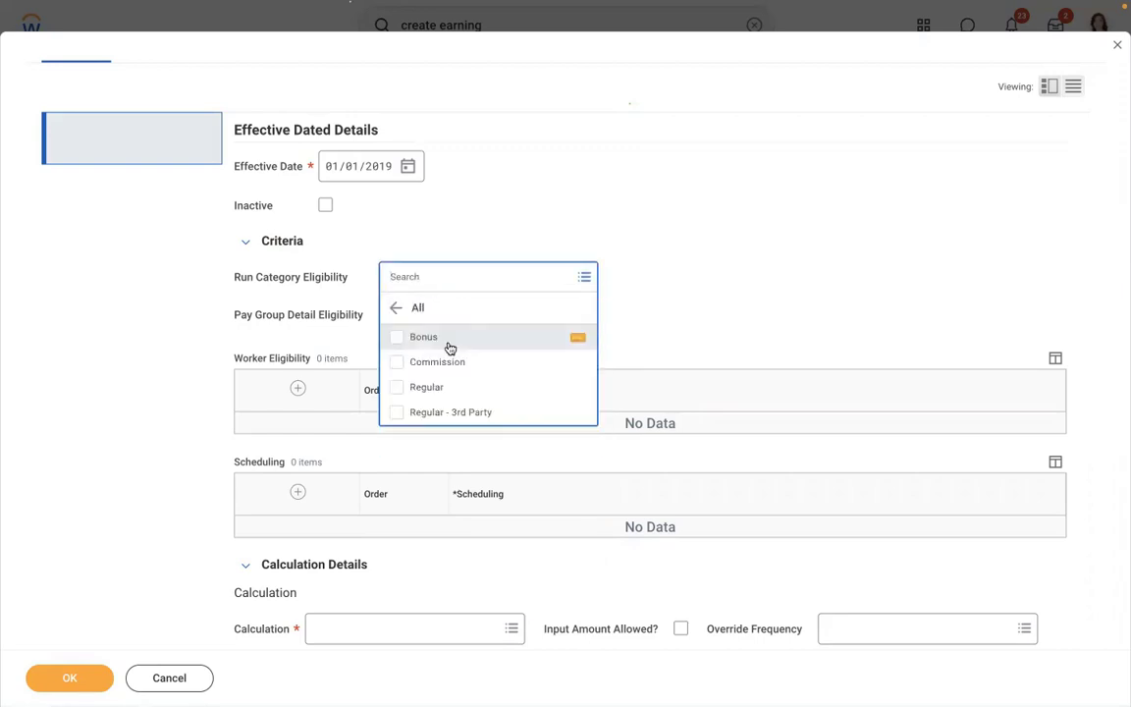
pyautogui.click(686, 268)
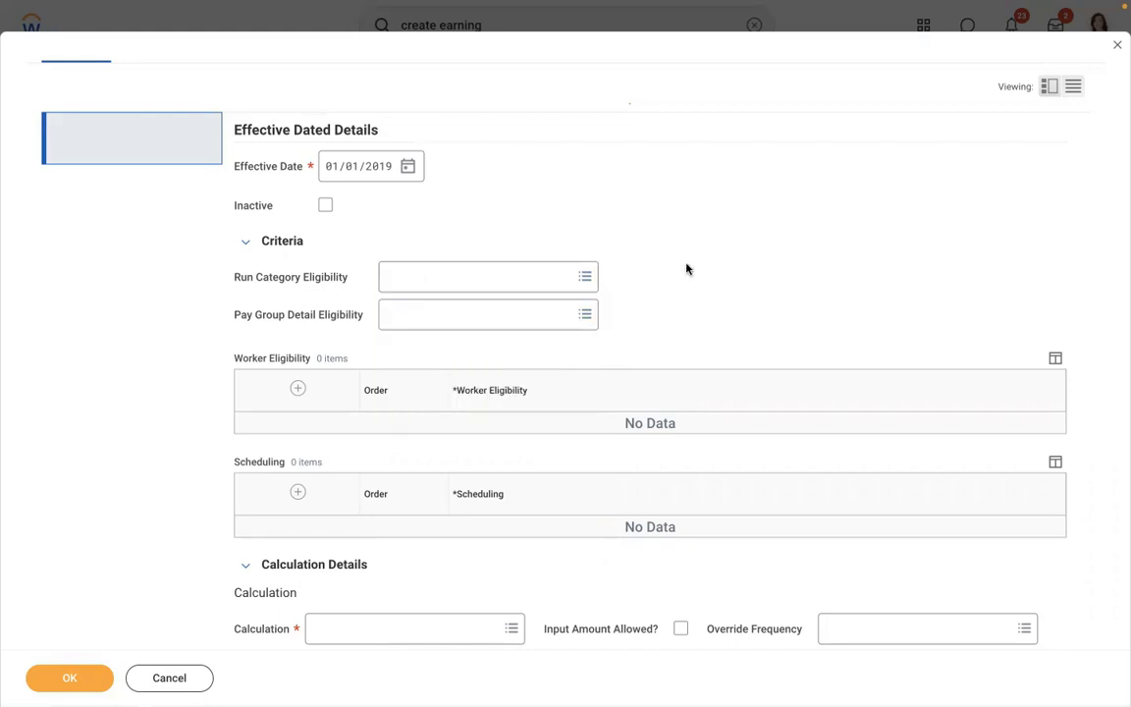
pyautogui.click(424, 280)
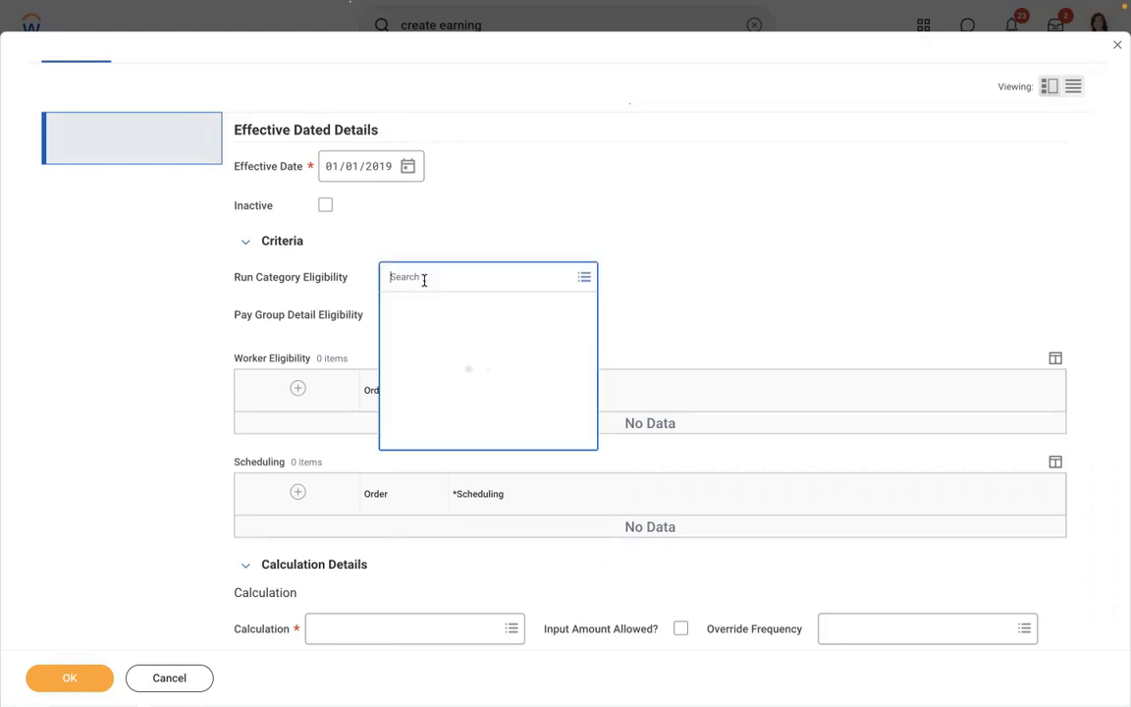
pyautogui.click(421, 308)
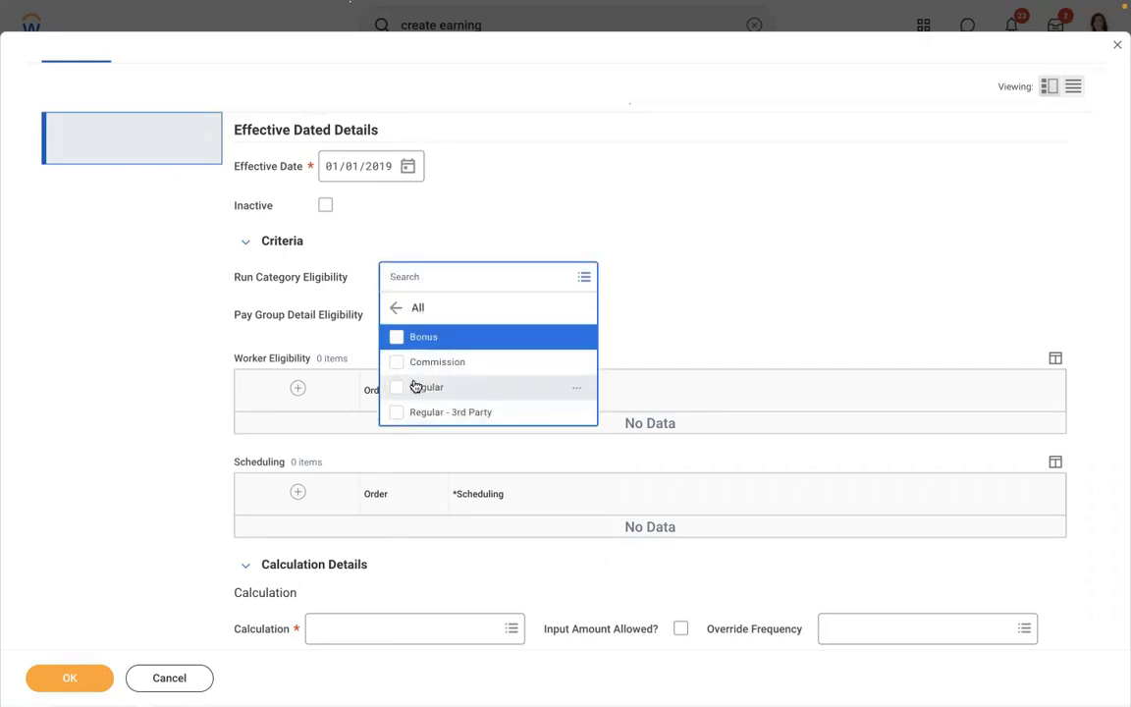
pyautogui.click(415, 386)
pyautogui.click(720, 220)
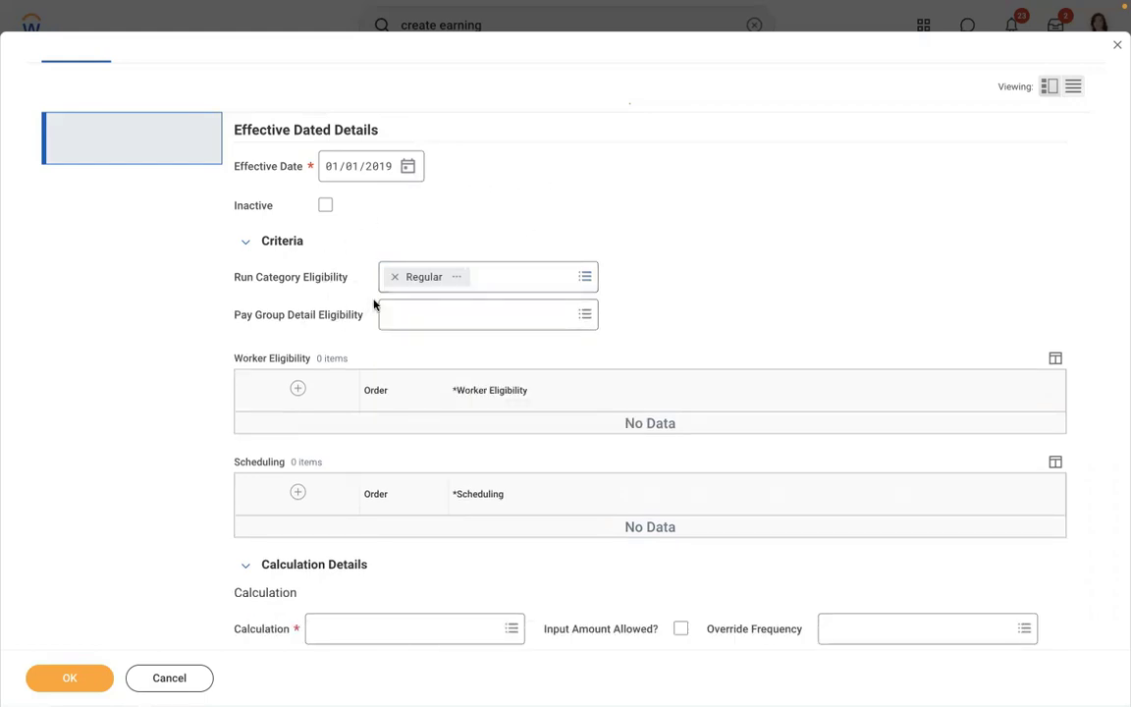
pyautogui.click(456, 276)
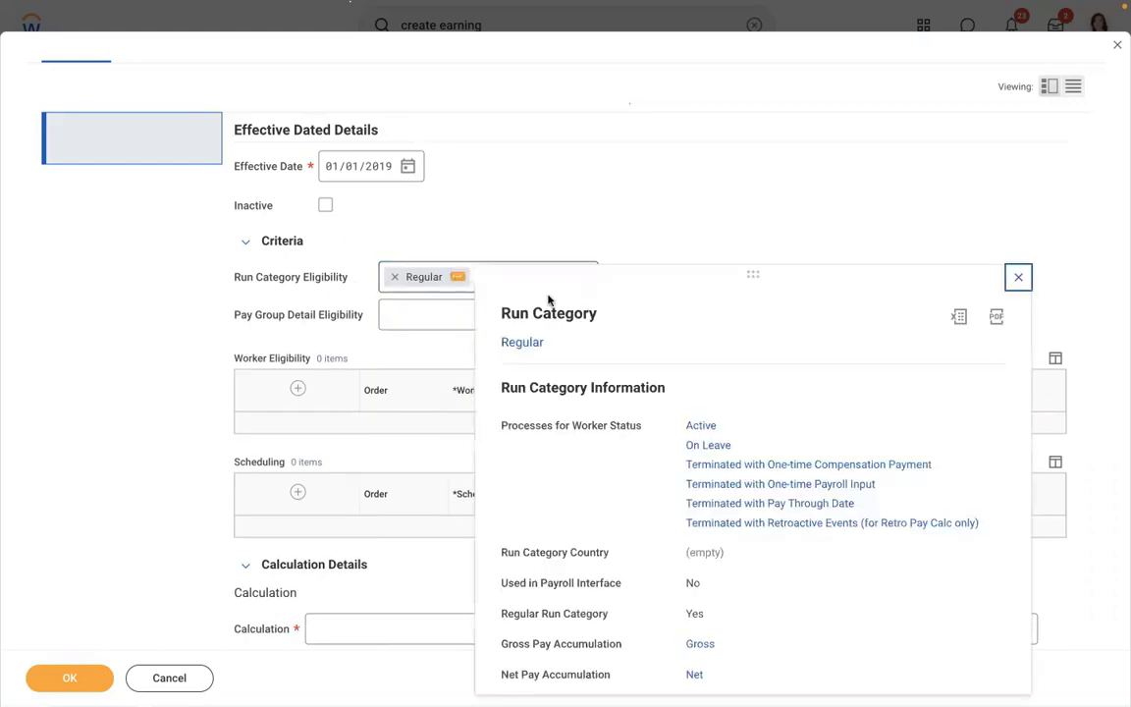
pyautogui.moveTo(753, 427); pyautogui.dragTo(673, 428)
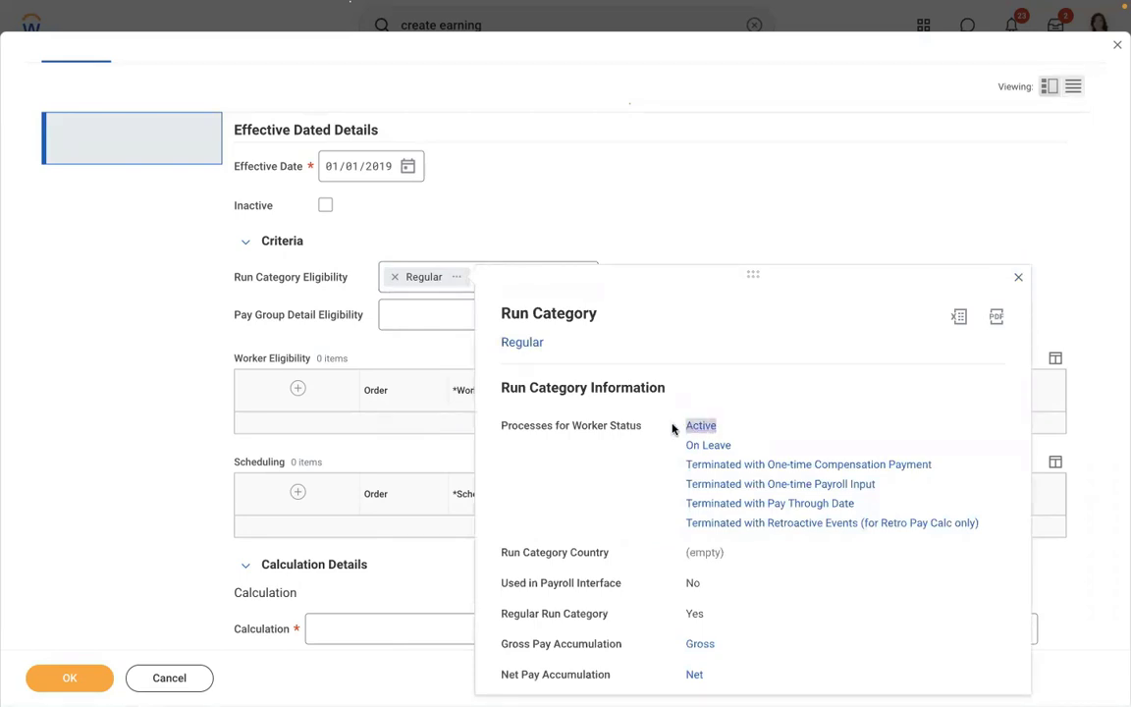
pyautogui.moveTo(732, 675); pyautogui.dragTo(704, 645)
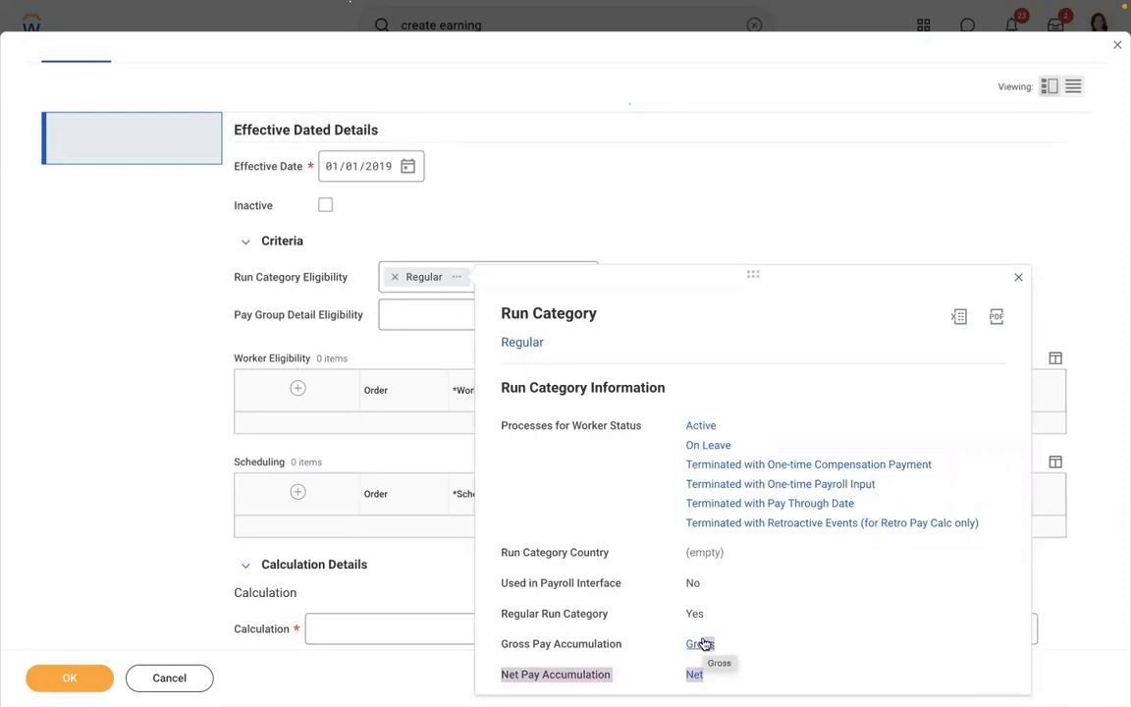
pyautogui.click(636, 211)
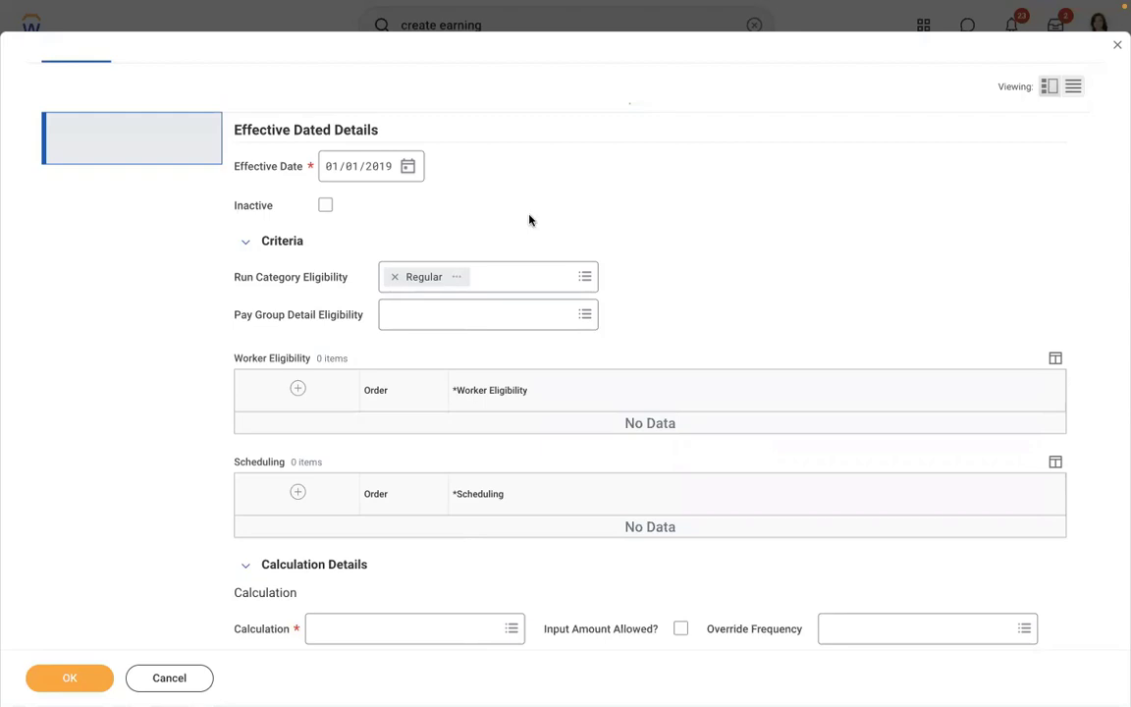
pyautogui.click(468, 313)
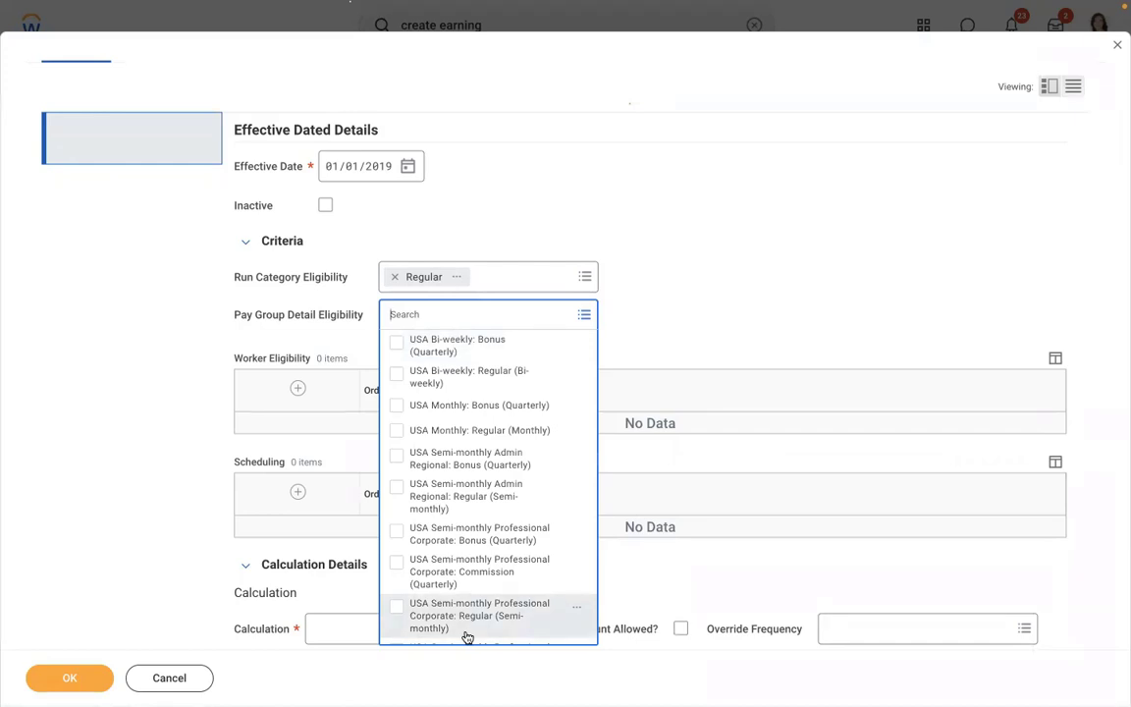
pyautogui.click(457, 496)
pyautogui.click(717, 243)
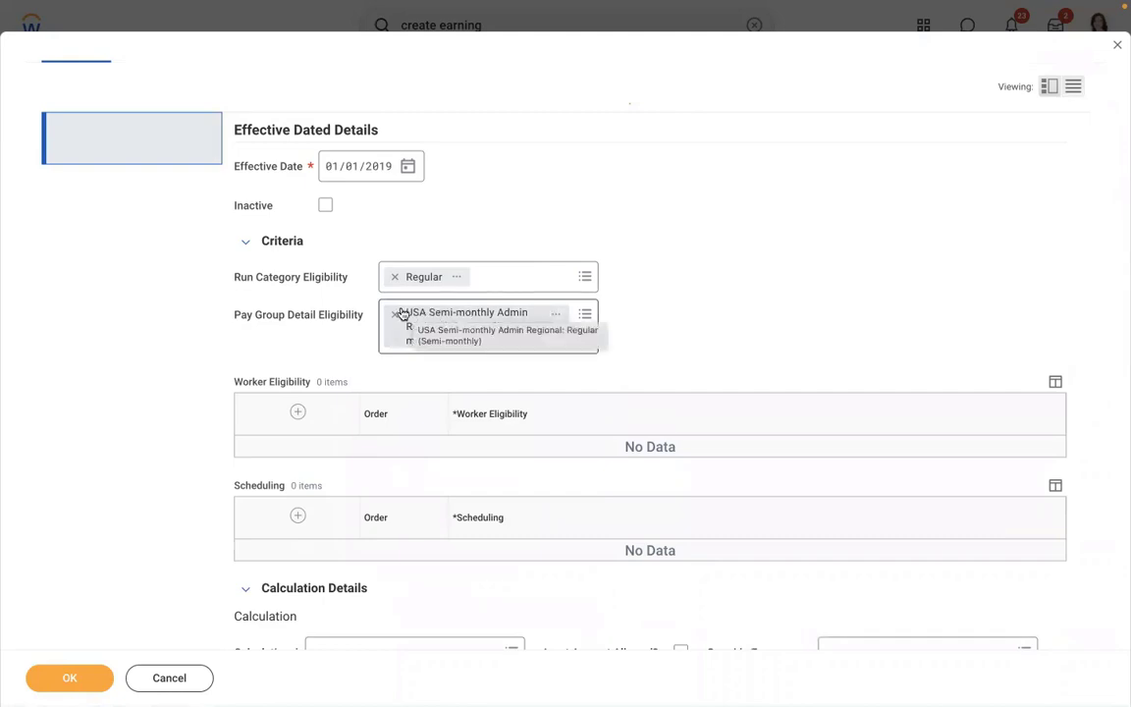
pyautogui.click(395, 314)
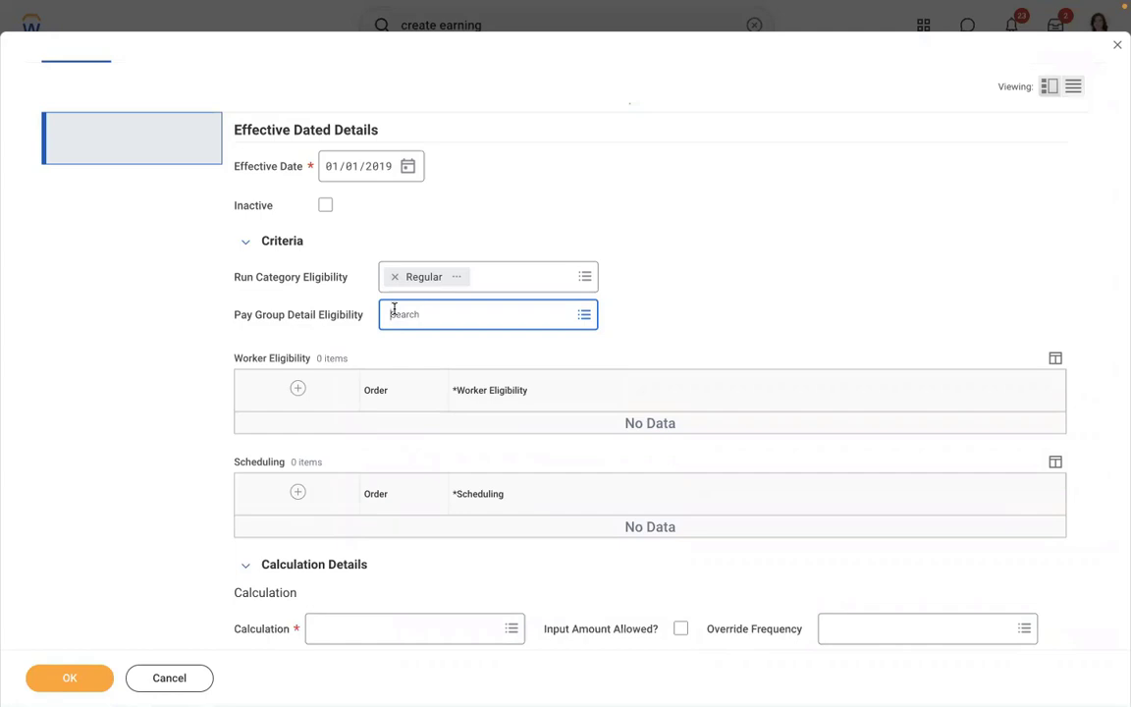
pyautogui.click(394, 310)
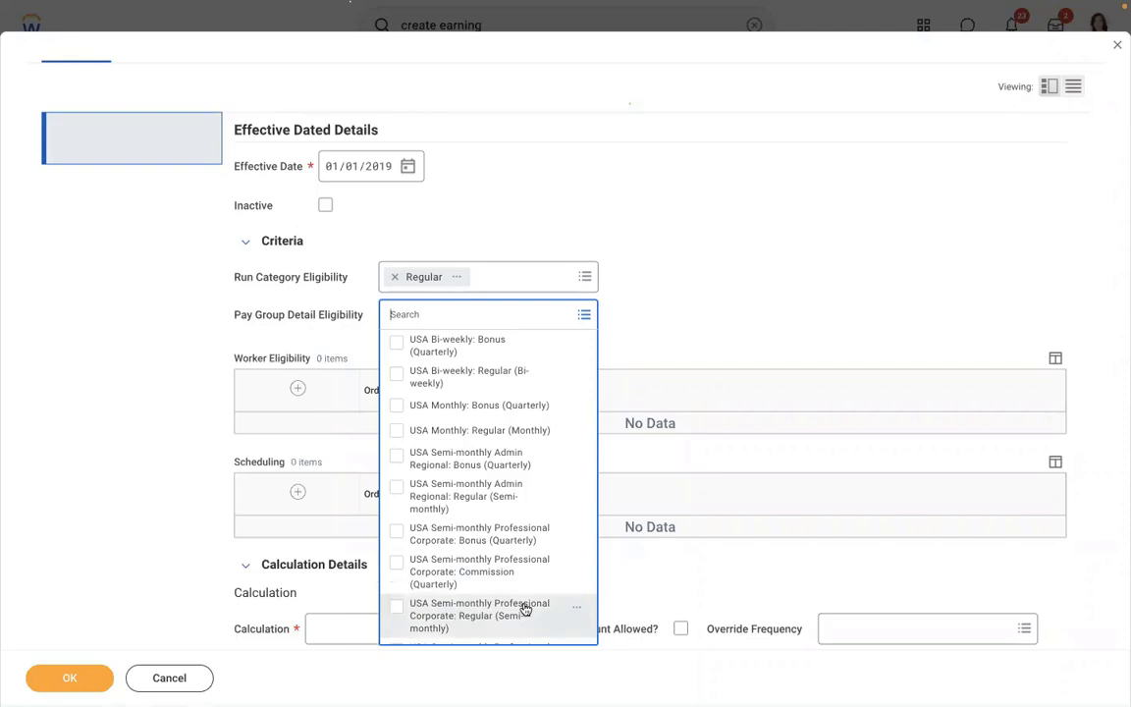
pyautogui.click(632, 305)
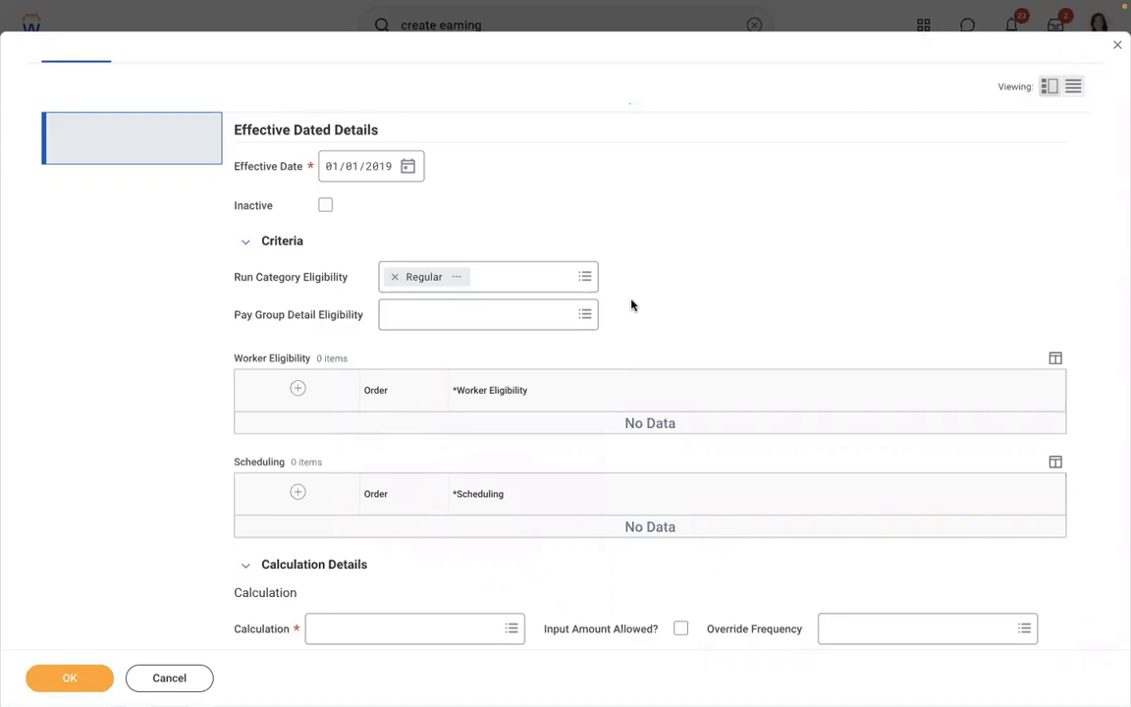
pyautogui.click(425, 311)
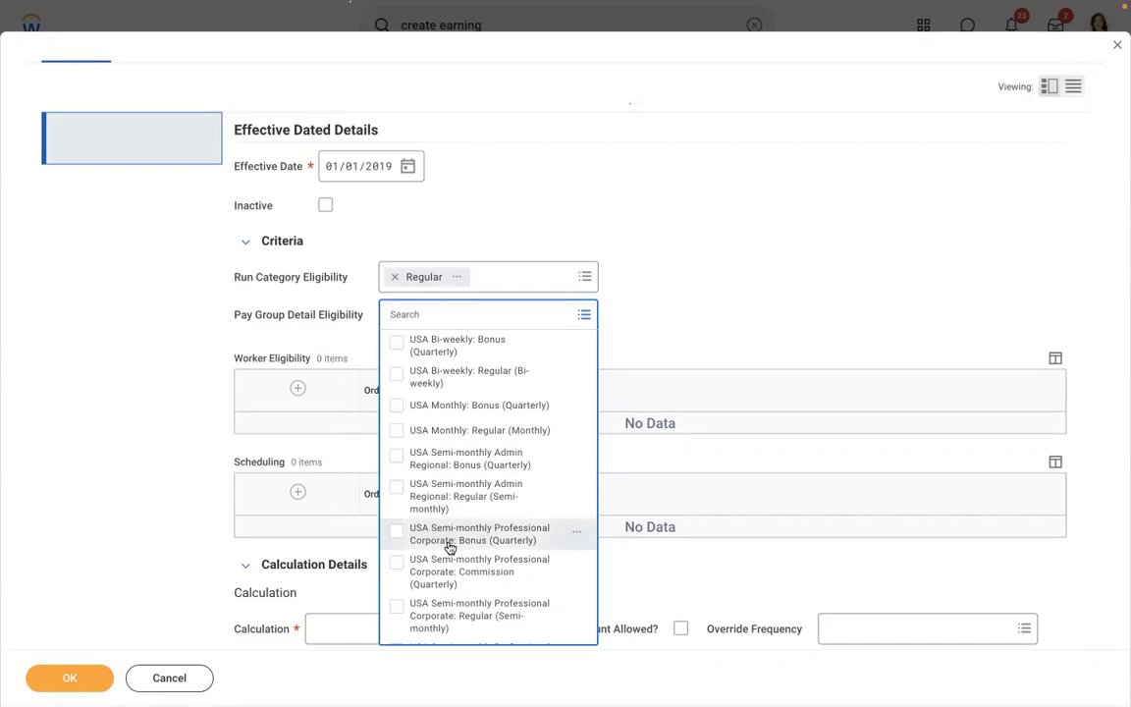
pyautogui.click(455, 610)
pyautogui.click(670, 269)
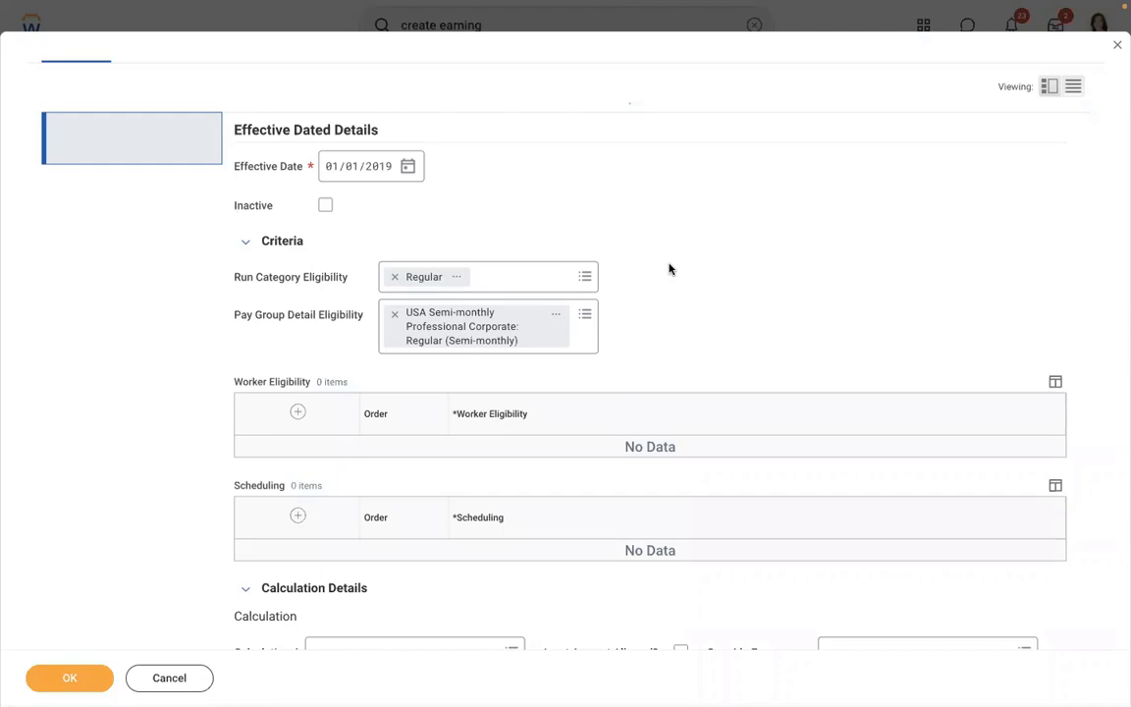
pyautogui.click(394, 317)
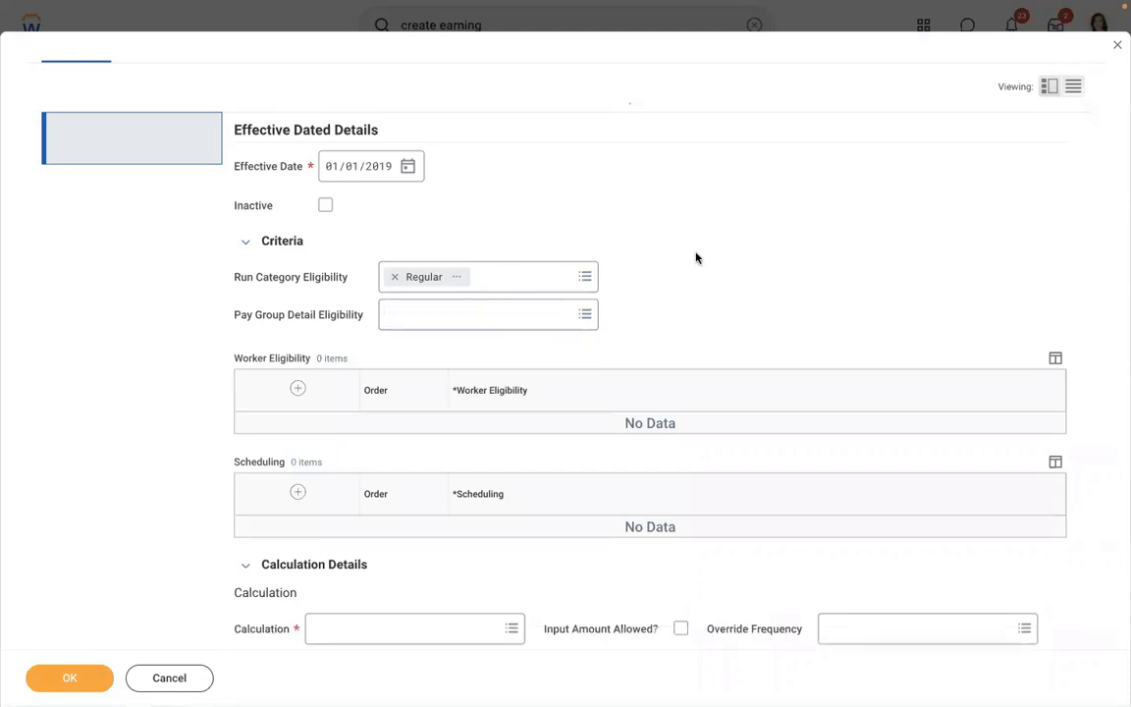
# - Add a blank row to the Worker Eligibility table, then switch to the Word notes
pyautogui.click(298, 390)
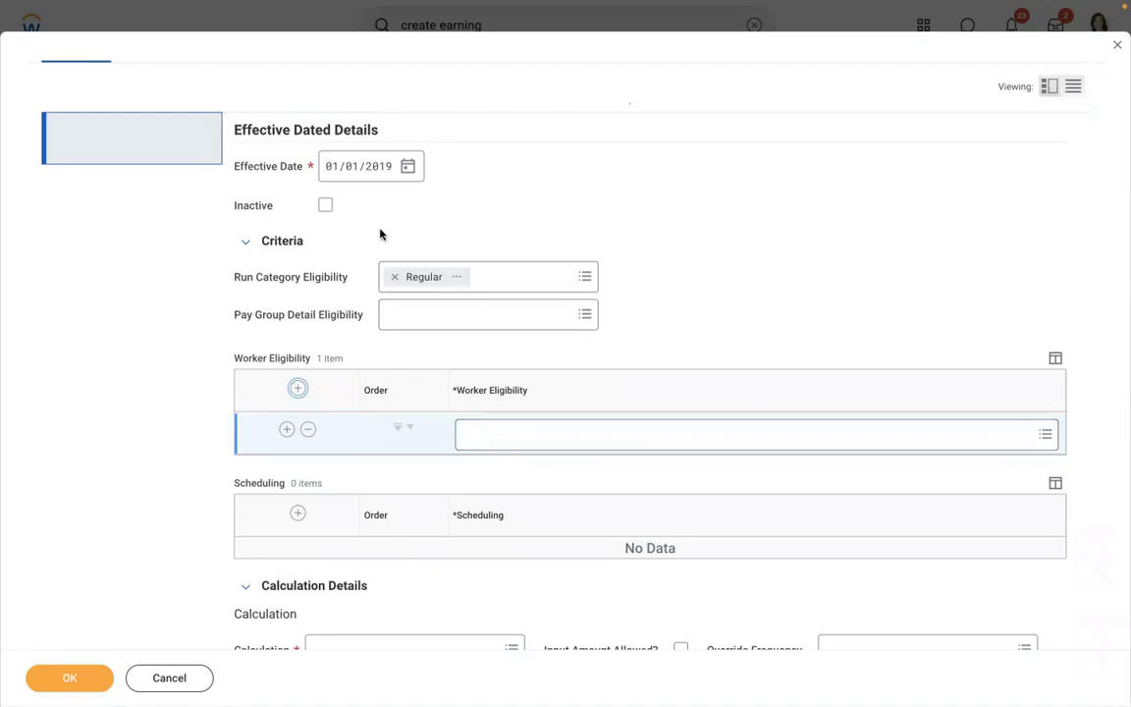
pyautogui.hotkey('ctrl', 'Left')
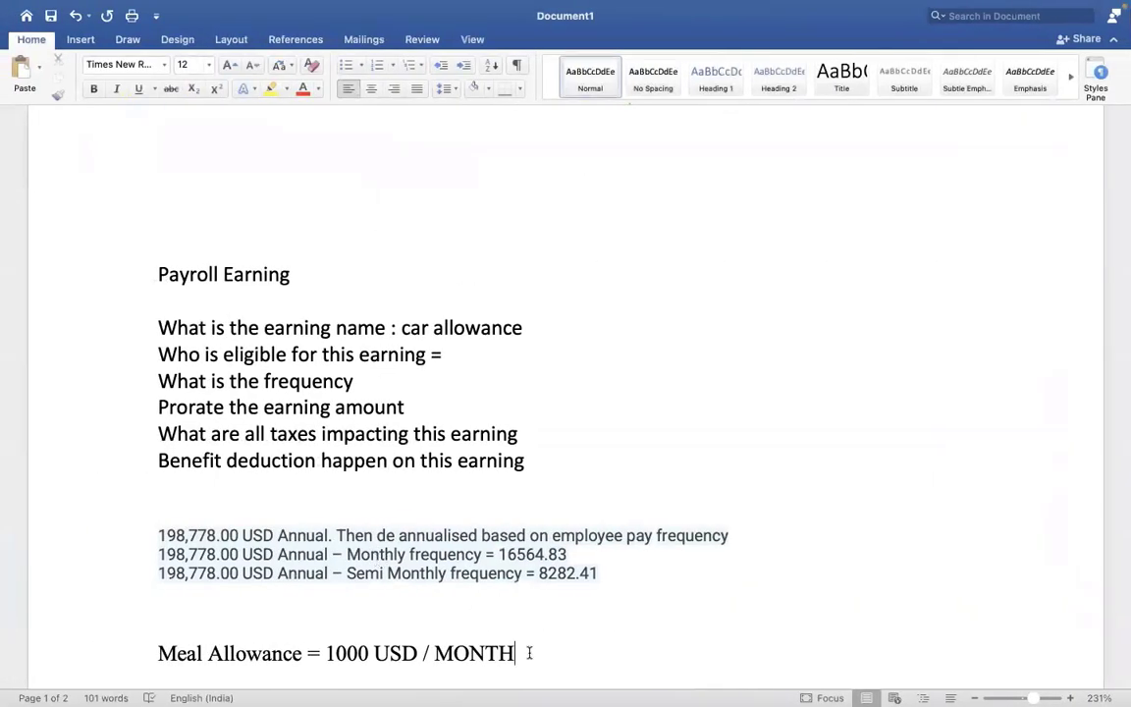
# - Below the Meal Allowance note, add 'compensation plan = meal allowance eligible for this earning'
pyautogui.press('Return')
pyautogui.press('Down')
pyautogui.press('Down')
pyautogui.press('Down')
pyautogui.press('Down')
pyautogui.press('Down')
pyautogui.press('Down')
pyautogui.press('Down')
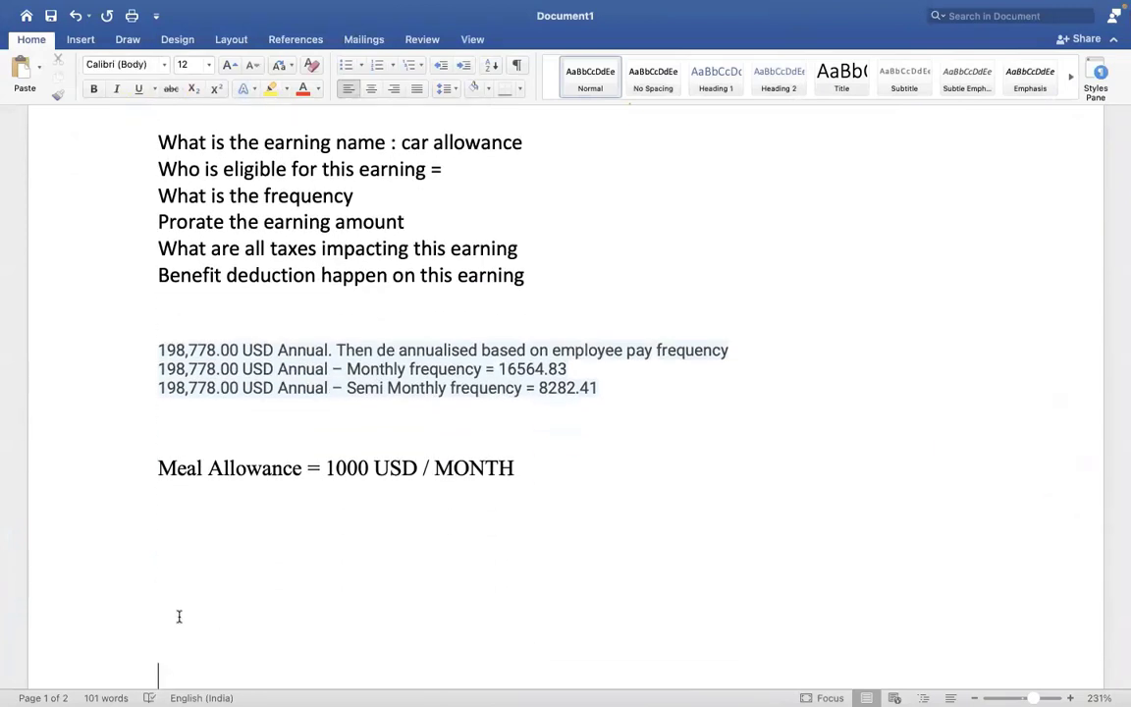
pyautogui.write('compensation')
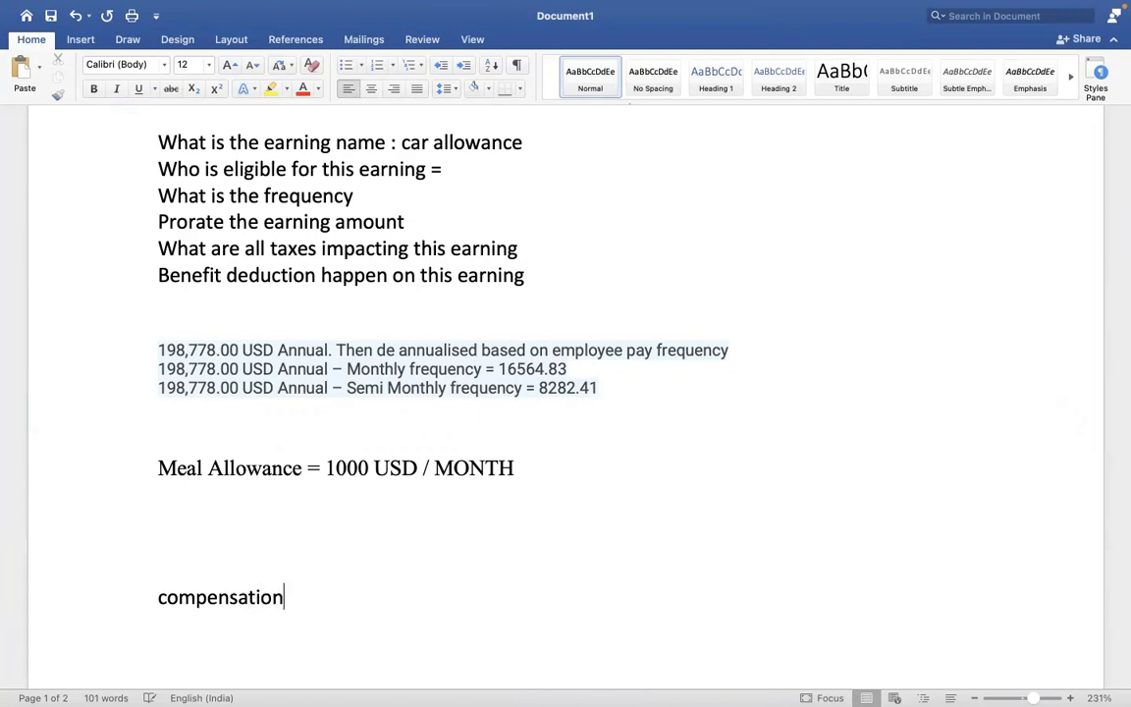
pyautogui.write(' plan = m')
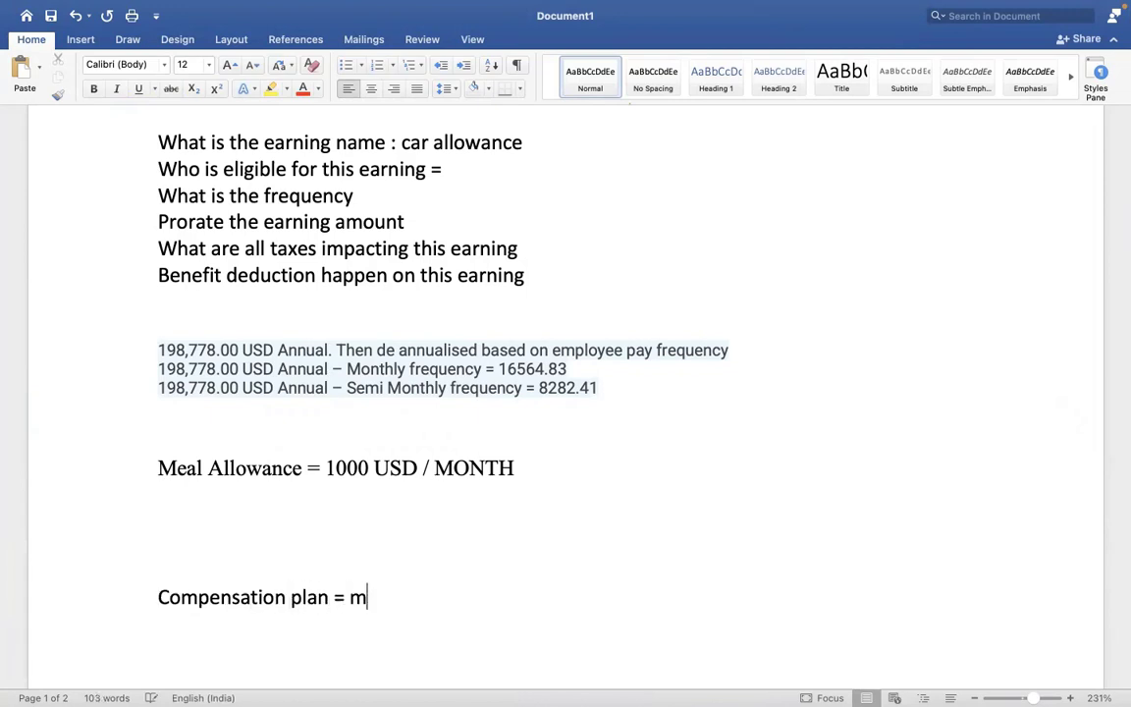
pyautogui.write('eal allowance ')
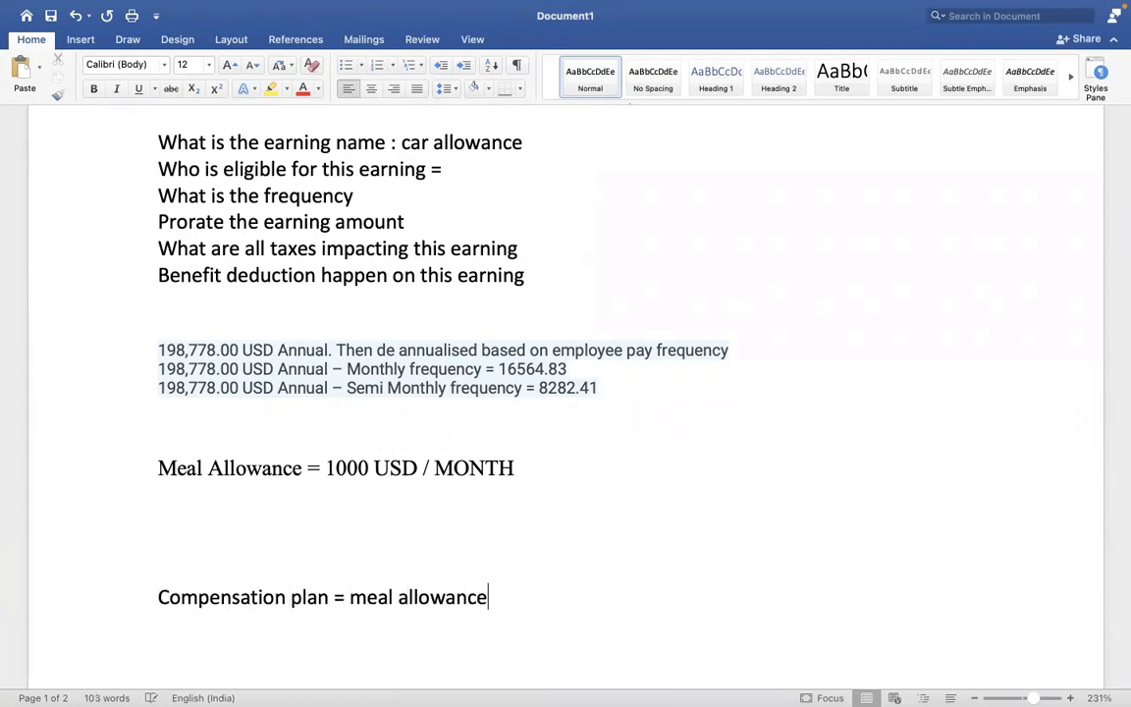
pyautogui.write('eligible fo')
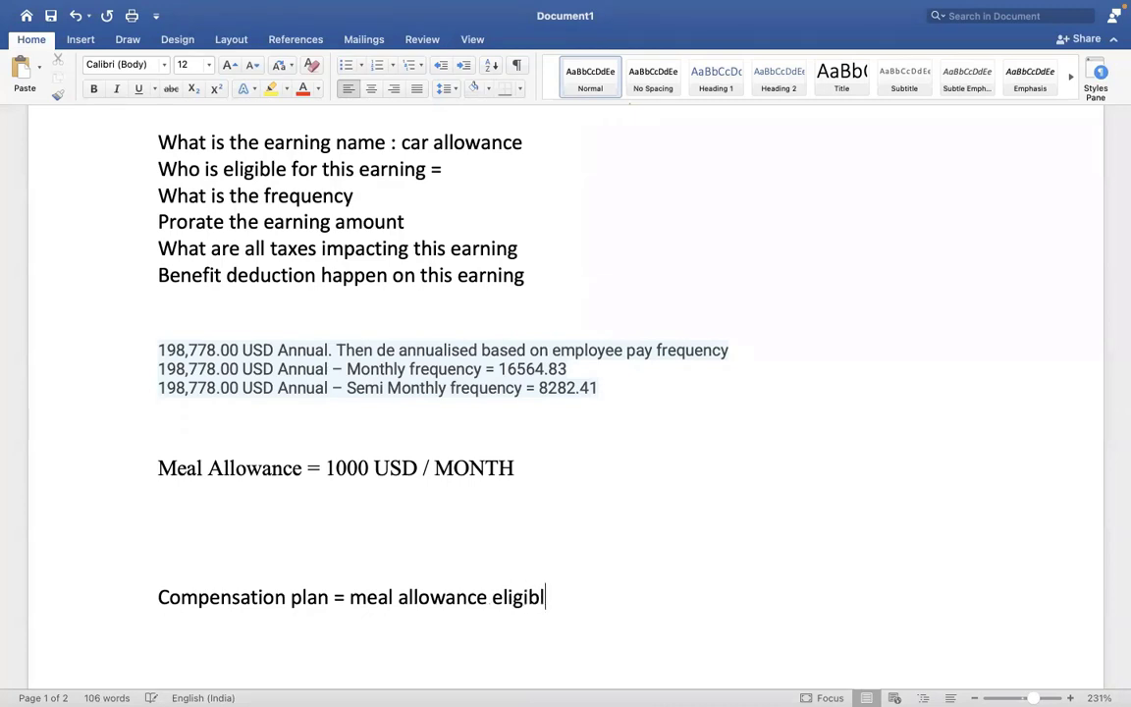
pyautogui.write('r this earning')
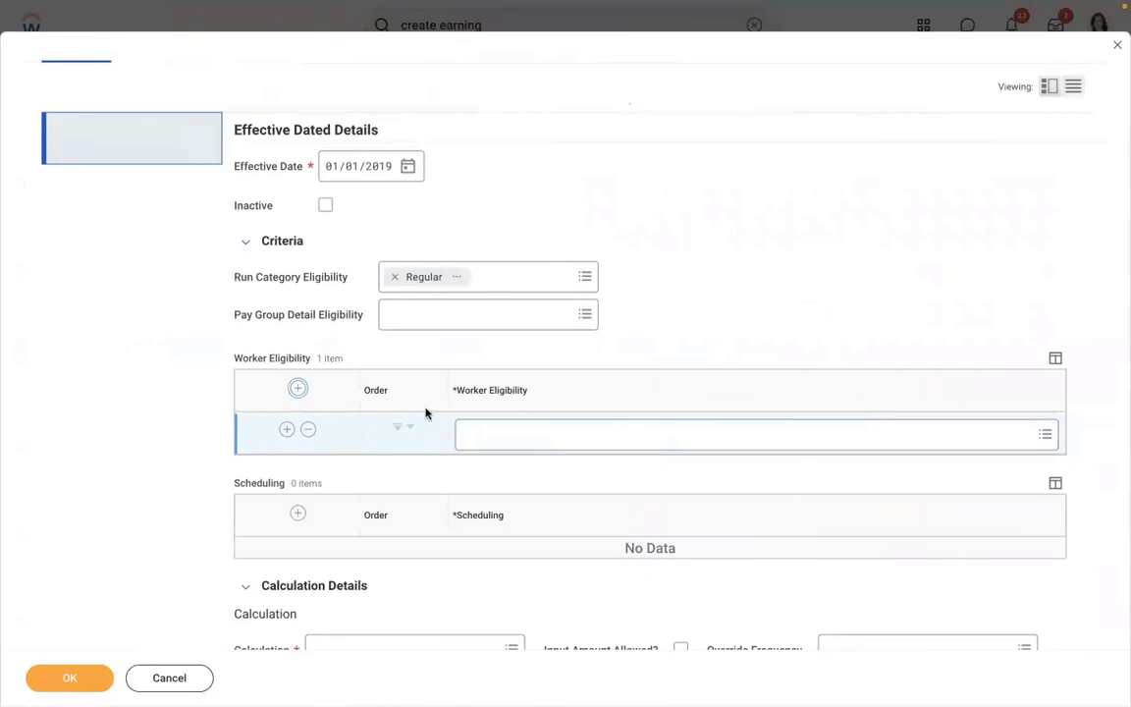
# - Select USA Semi-monthly Professional Corporate: Regular (Semi-monthly) as pay group eligibility and preview its details
pyautogui.click(417, 316)
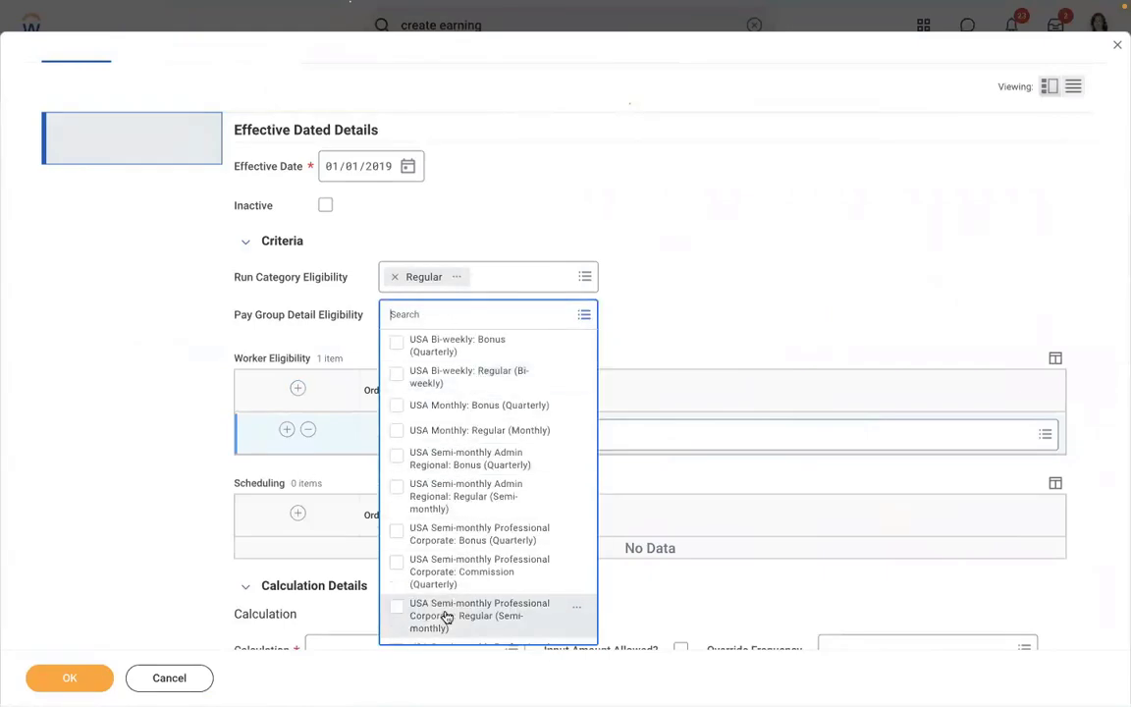
pyautogui.click(447, 614)
pyautogui.click(626, 243)
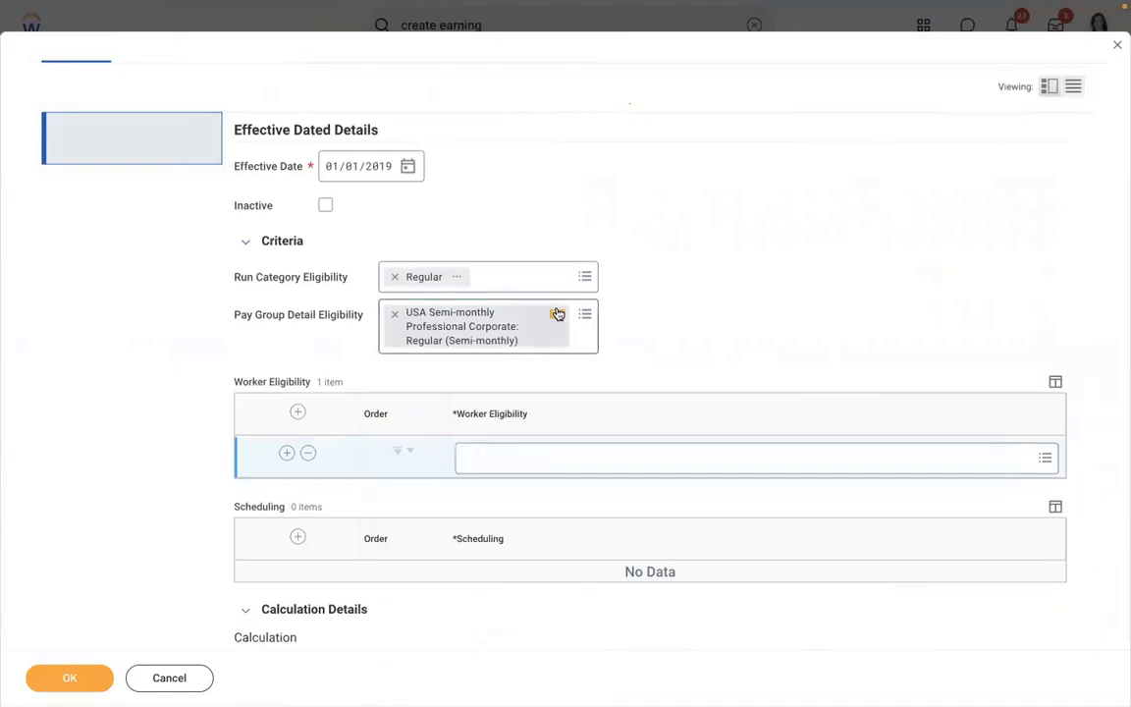
pyautogui.click(557, 313)
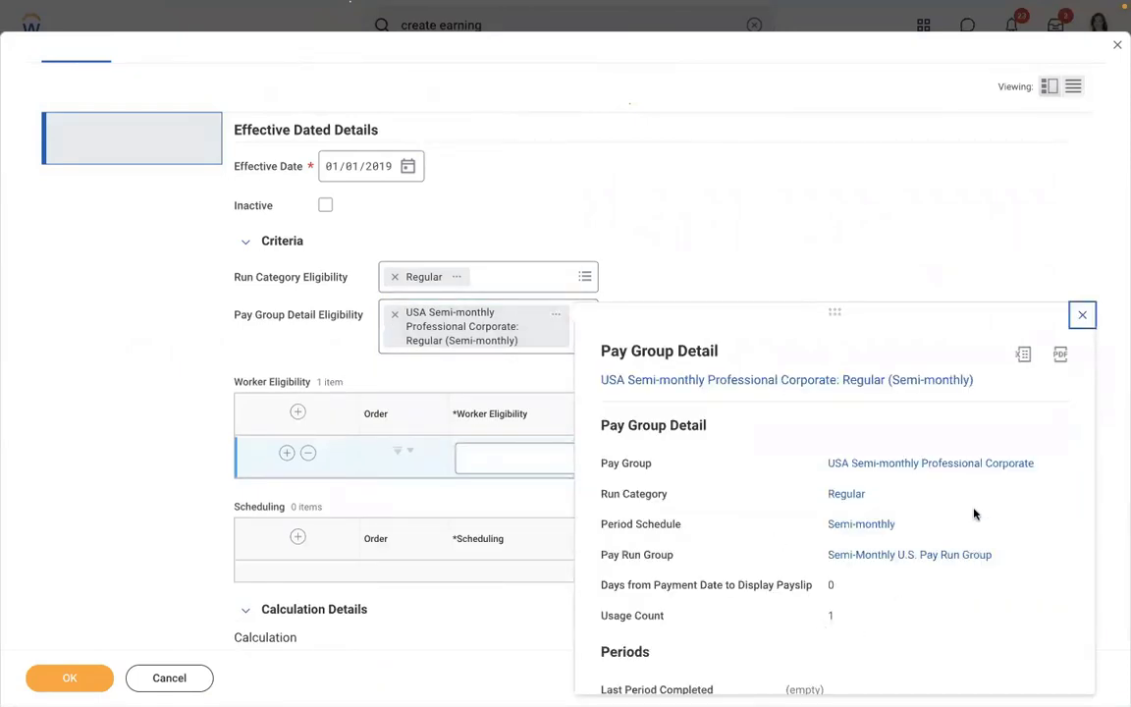
pyautogui.scroll(-2, 973, 508)
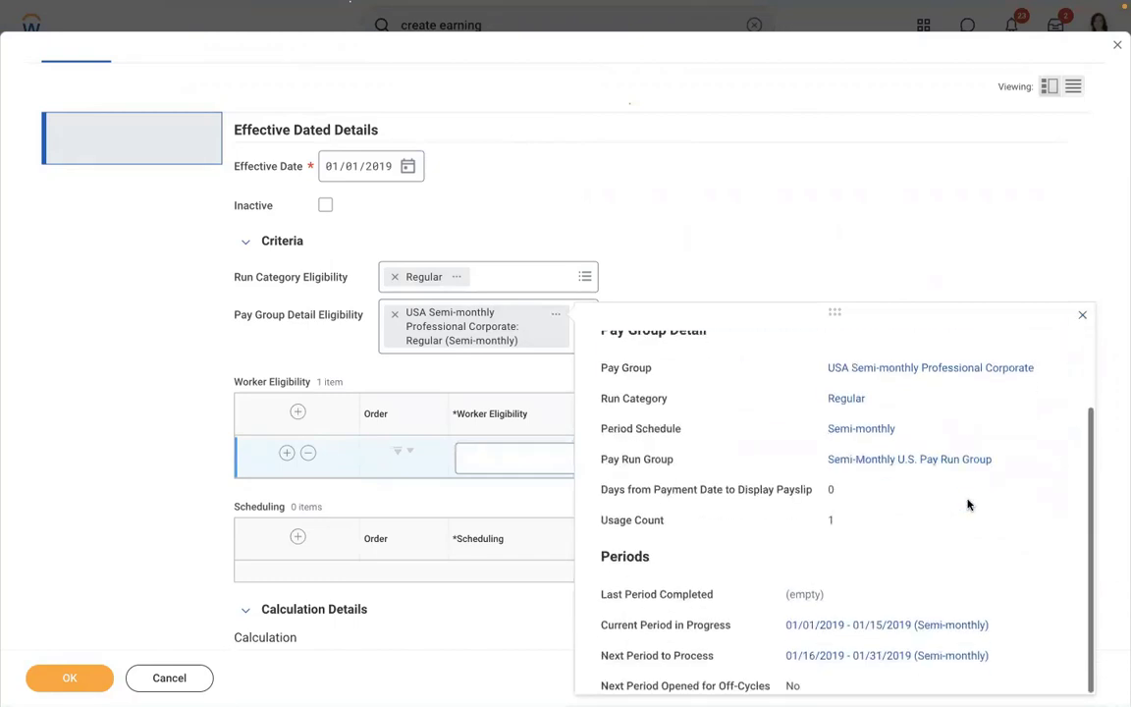
pyautogui.click(655, 285)
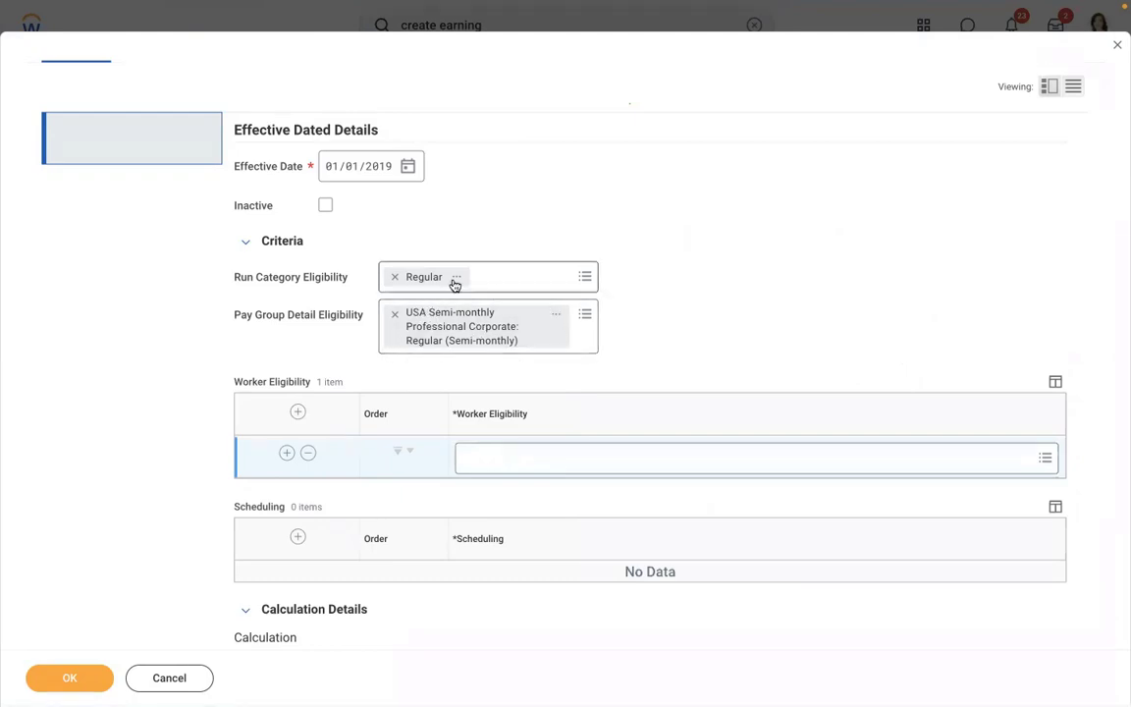
# - Replace the empty Worker Eligibility row with a fresh one and bring up its rule choices
pyautogui.click(308, 455)
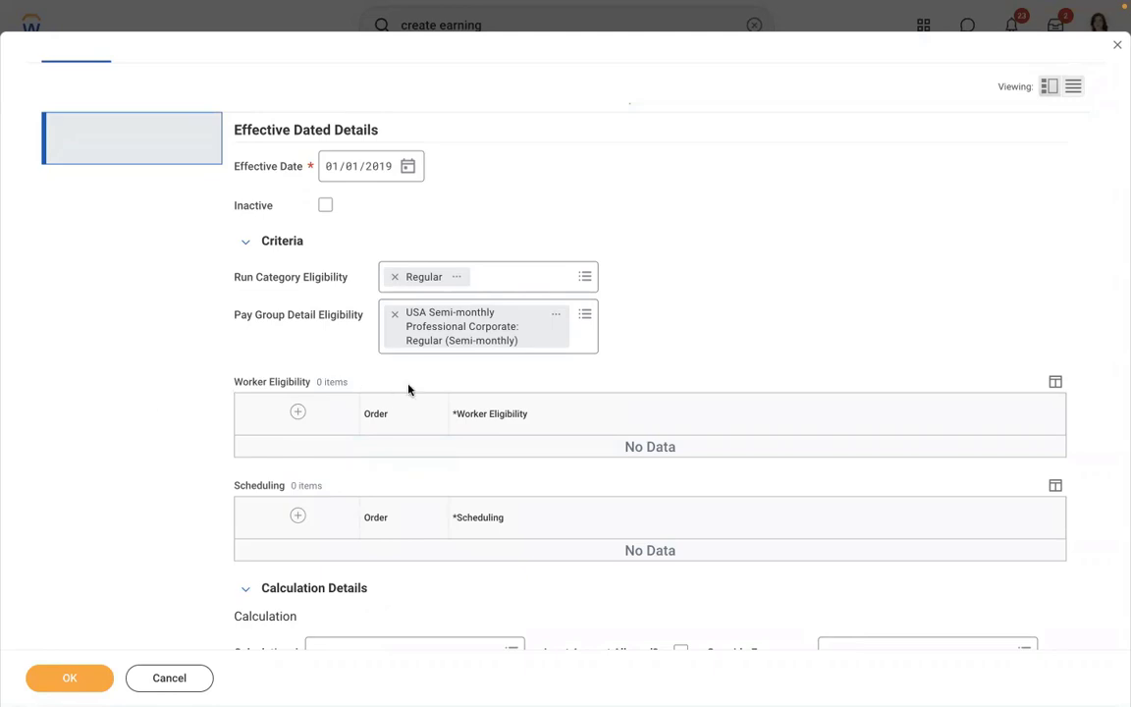
pyautogui.click(296, 413)
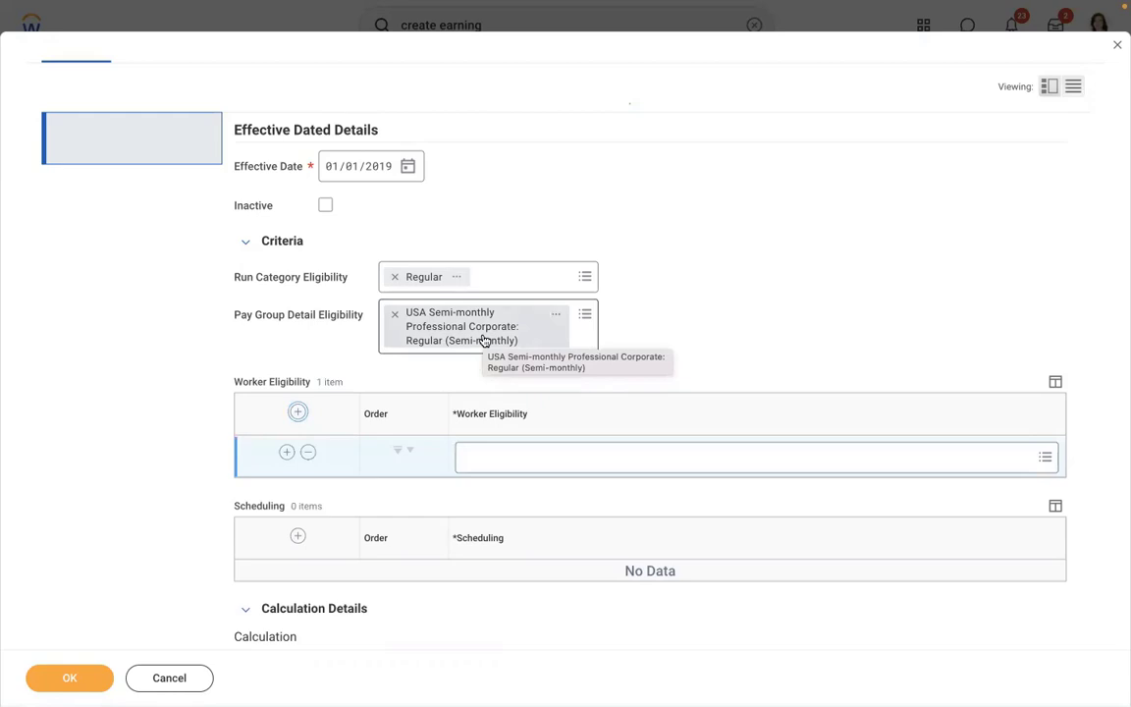
pyautogui.click(502, 457)
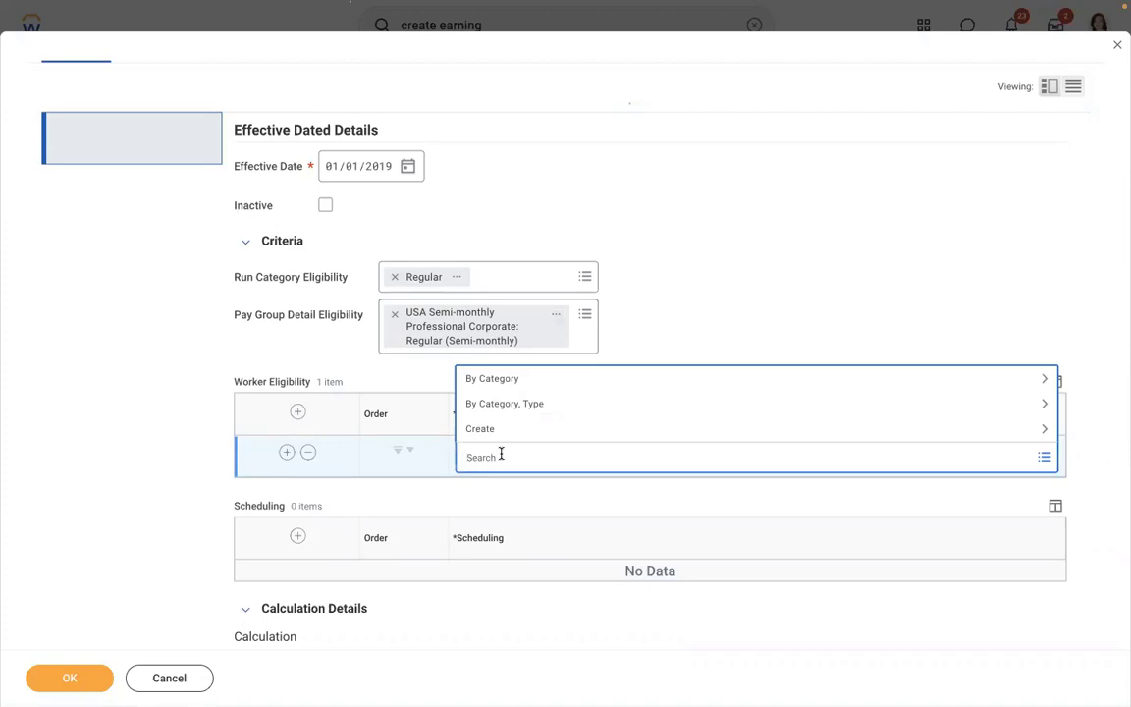
# - Remove the Professional Corporate pay group and browse the worker eligibility create options
pyautogui.click(394, 314)
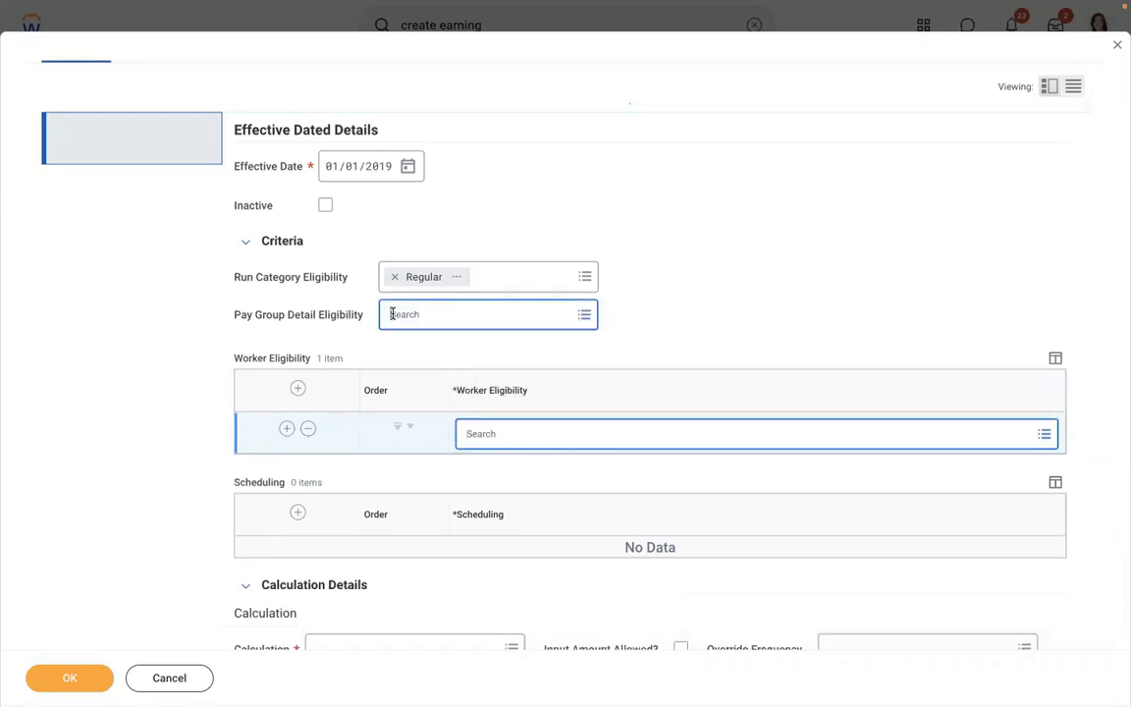
pyautogui.click(521, 434)
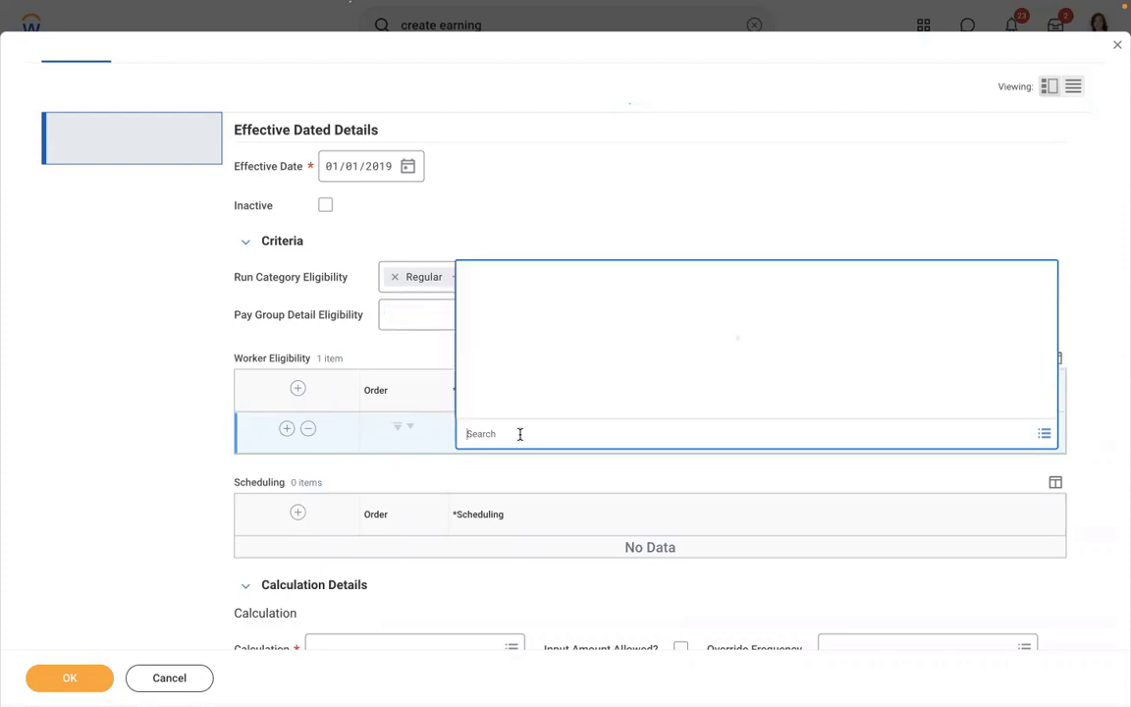
pyautogui.click(480, 406)
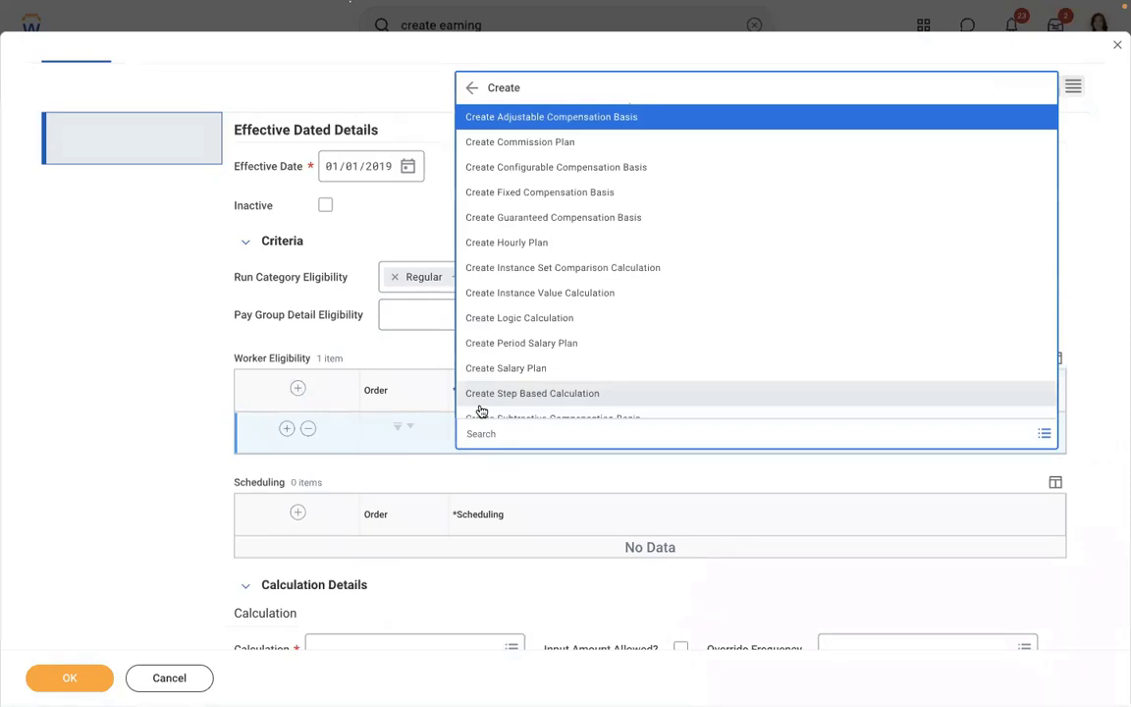
pyautogui.press('Down')
pyautogui.press('Down')
pyautogui.press('Down')
pyautogui.press('Down')
pyautogui.press('Down')
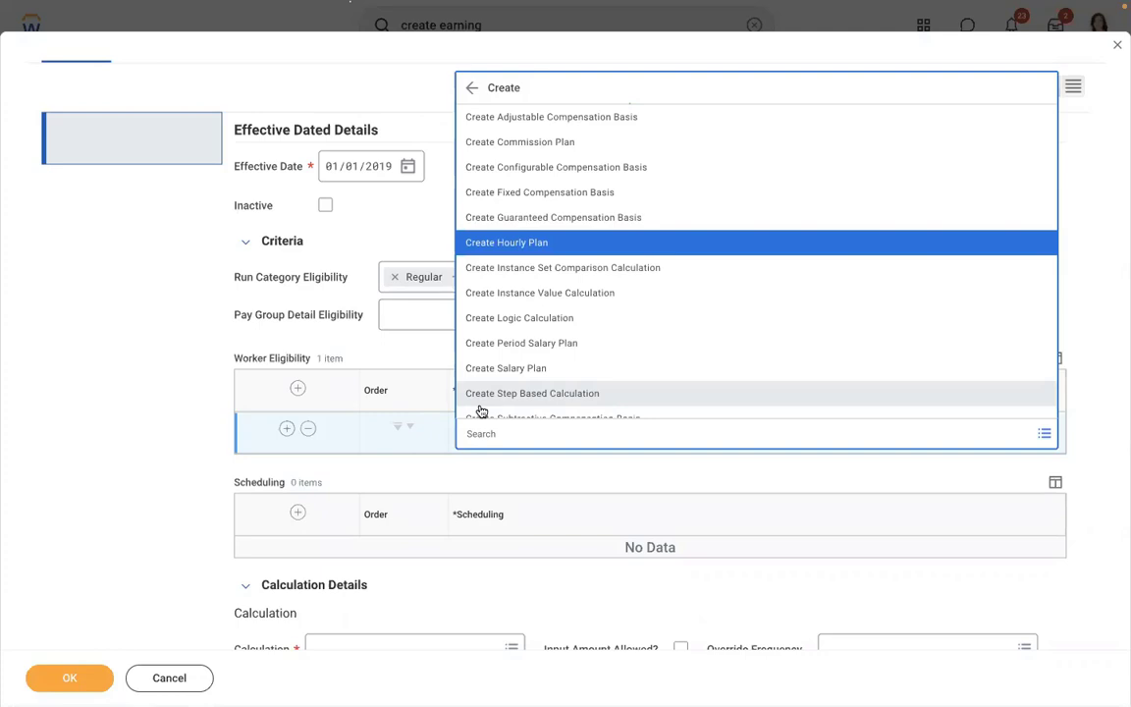
pyautogui.click(421, 609)
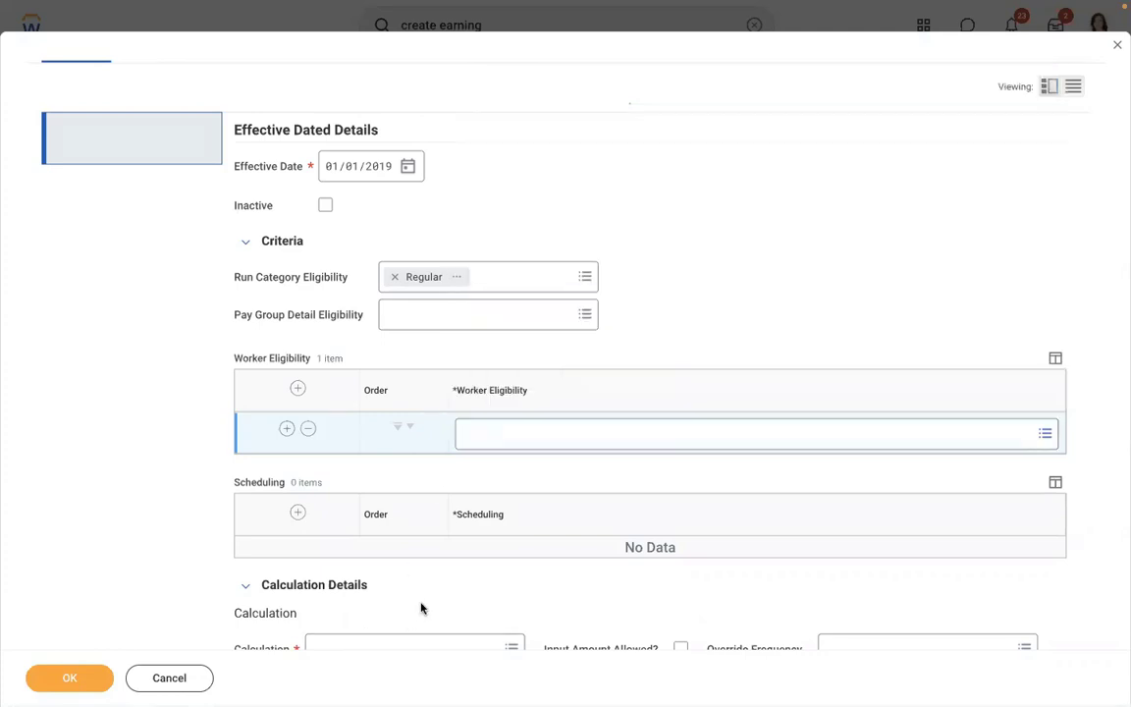
# - Start a new Instance Set Comparison Calculation from the worker eligibility prompt
pyautogui.scroll(-3, 422, 609)
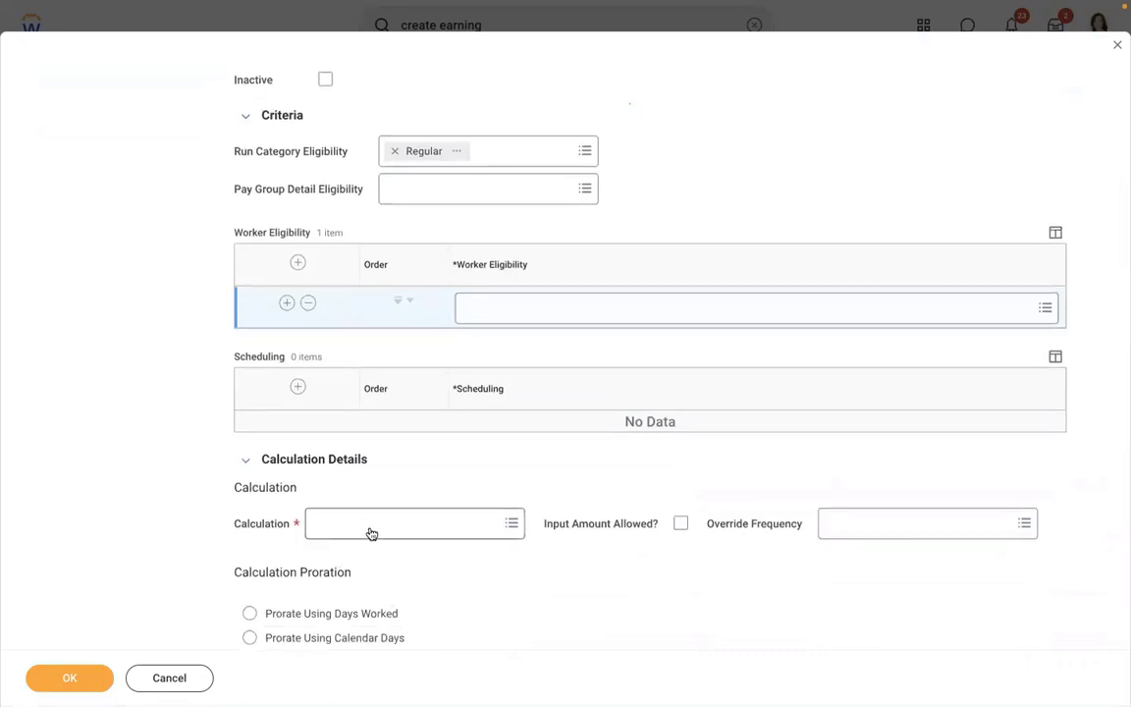
pyautogui.click(920, 302)
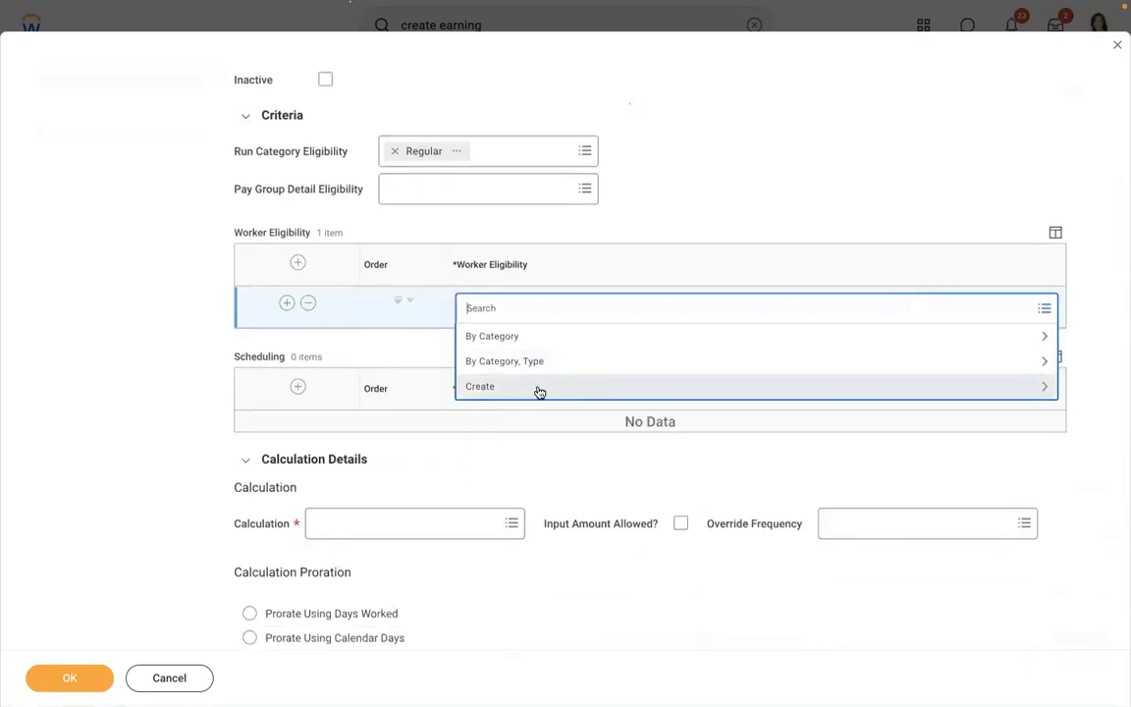
pyautogui.click(540, 391)
pyautogui.press('Down')
pyautogui.press('Down')
pyautogui.press('Down')
pyautogui.press('Down')
pyautogui.press('Down')
pyautogui.press('Down')
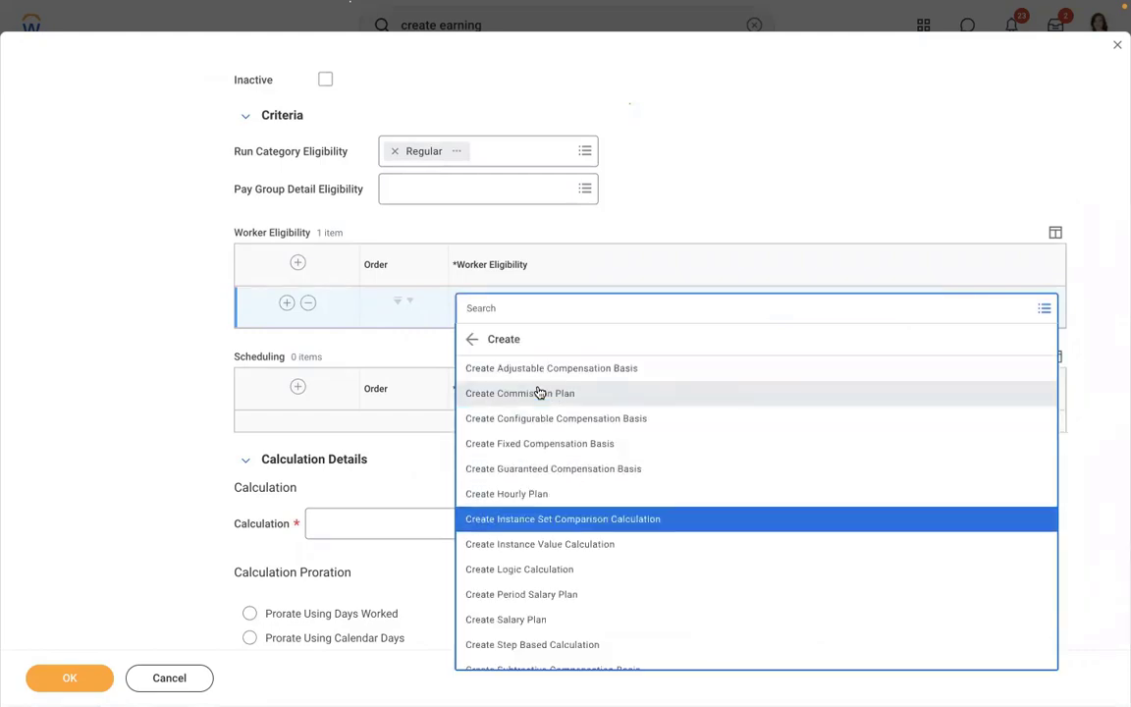
pyautogui.press('Return')
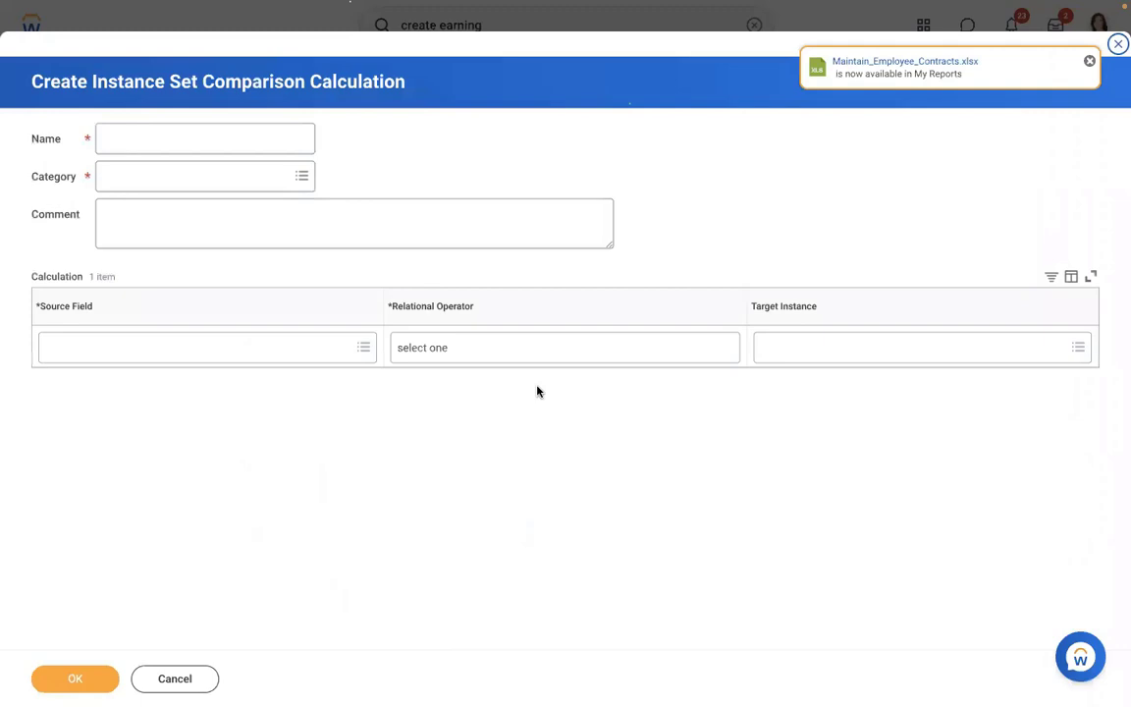
# - Name the calculation 'Allowance Plan = Meal Allowance' and set its category to Payroll
pyautogui.click(137, 141)
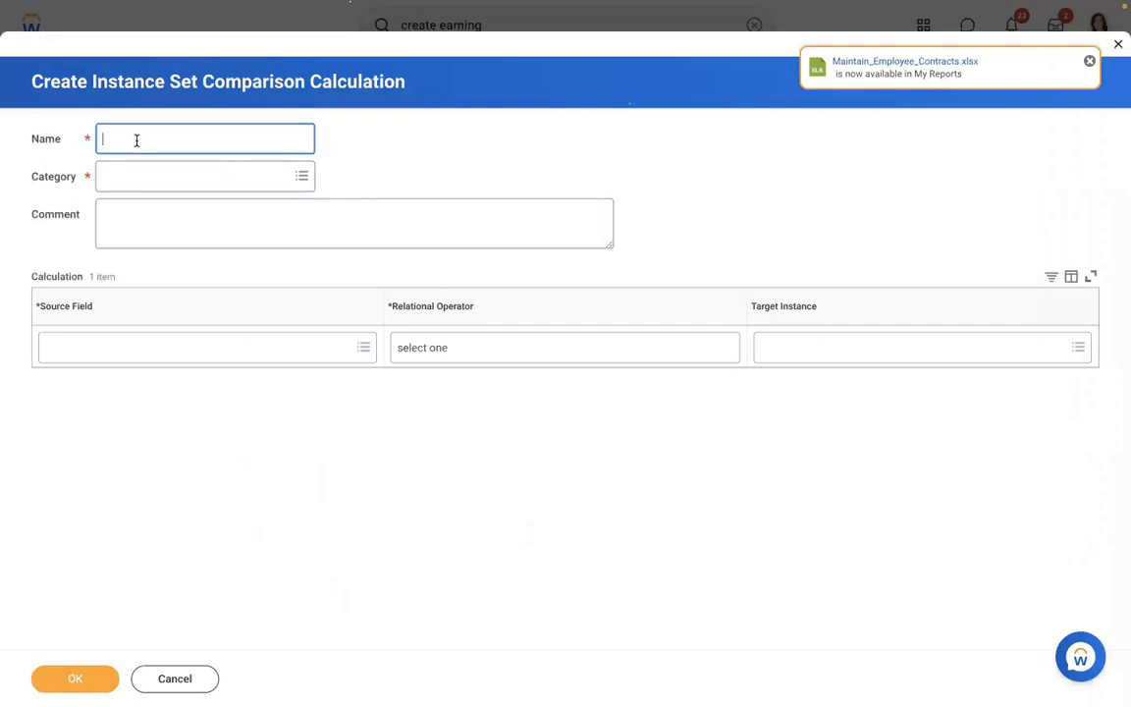
pyautogui.write('Allowance Plan = Meal Allow')
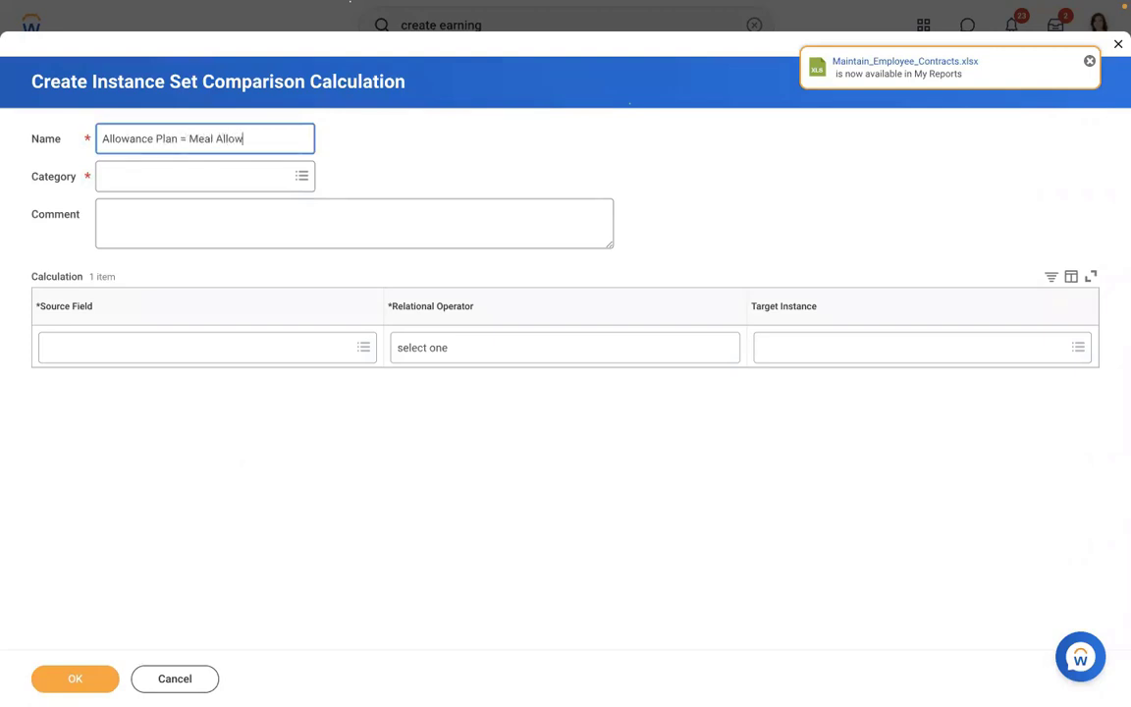
pyautogui.write('ance')
pyautogui.click(206, 174)
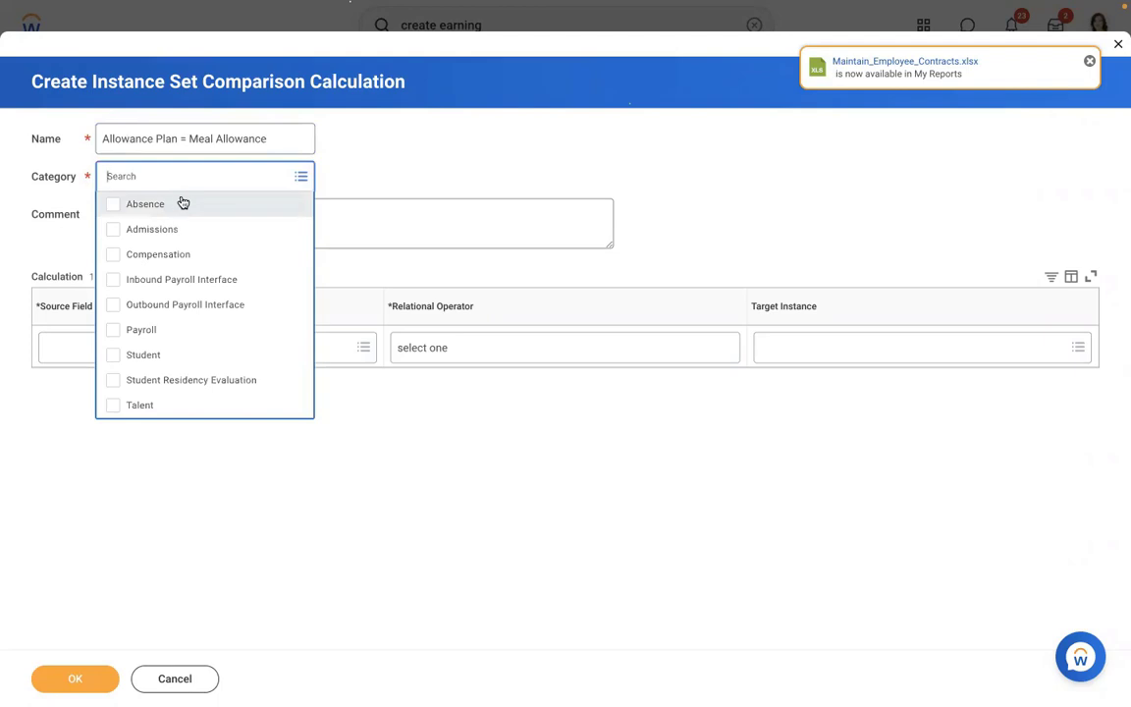
pyautogui.click(167, 331)
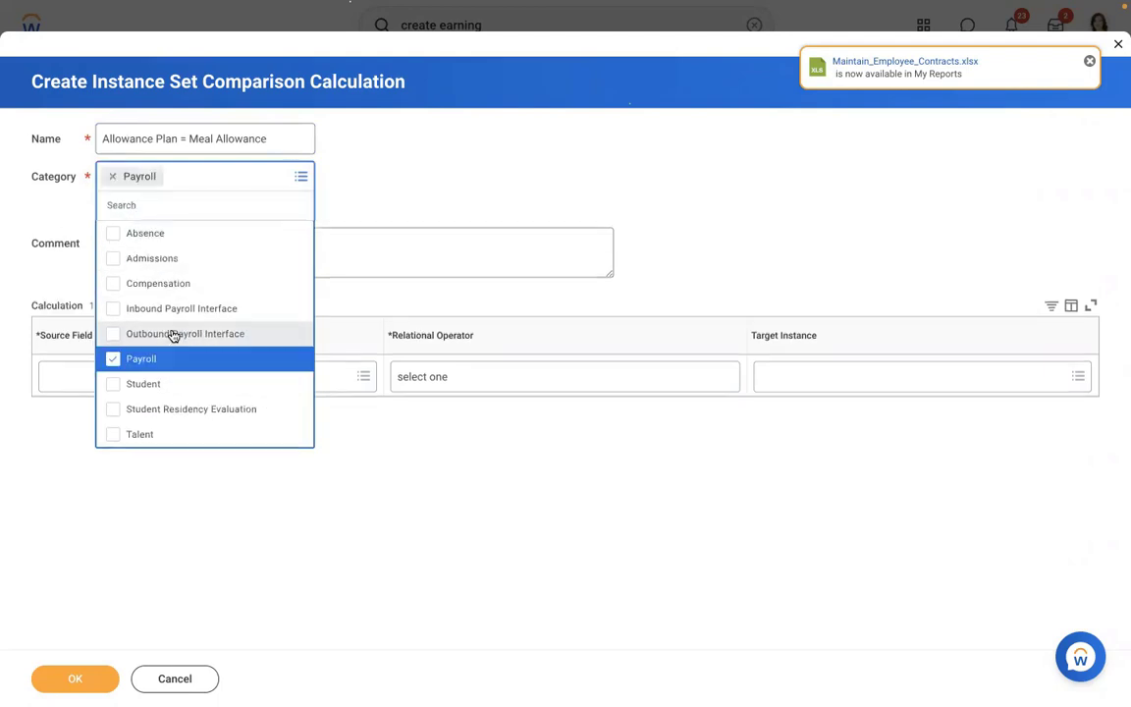
pyautogui.click(410, 178)
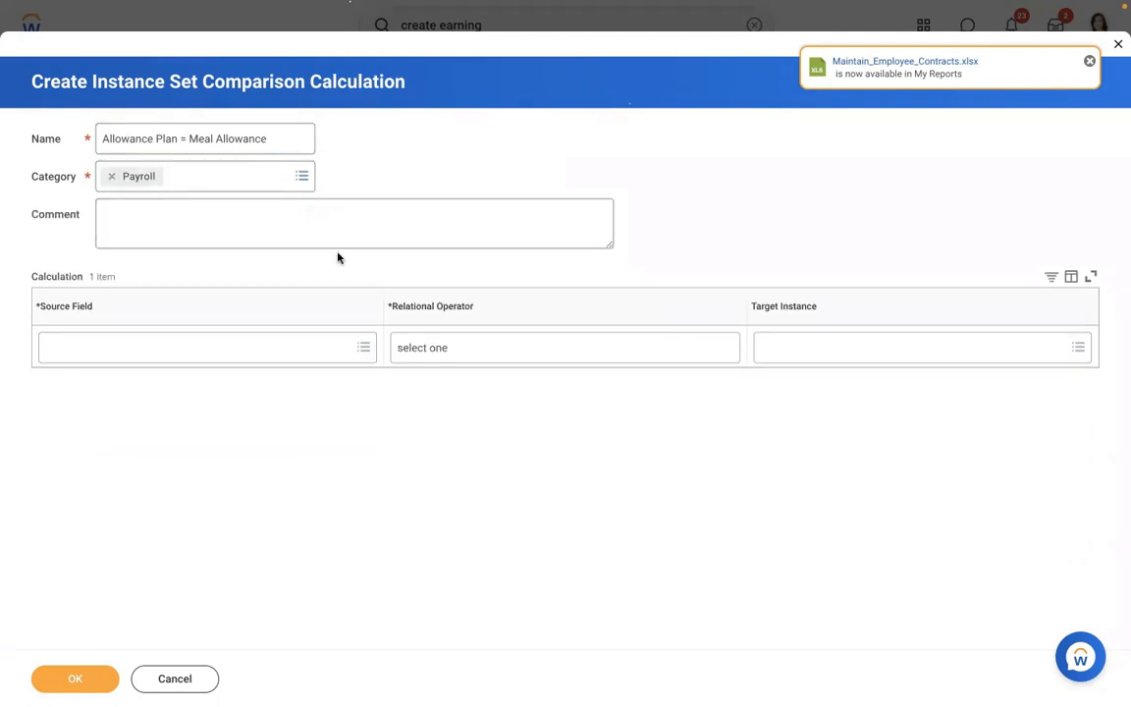
# - Test Compensation Plans as of Period End Date in the selection list AMD - Meal Allowance
pyautogui.click(199, 350)
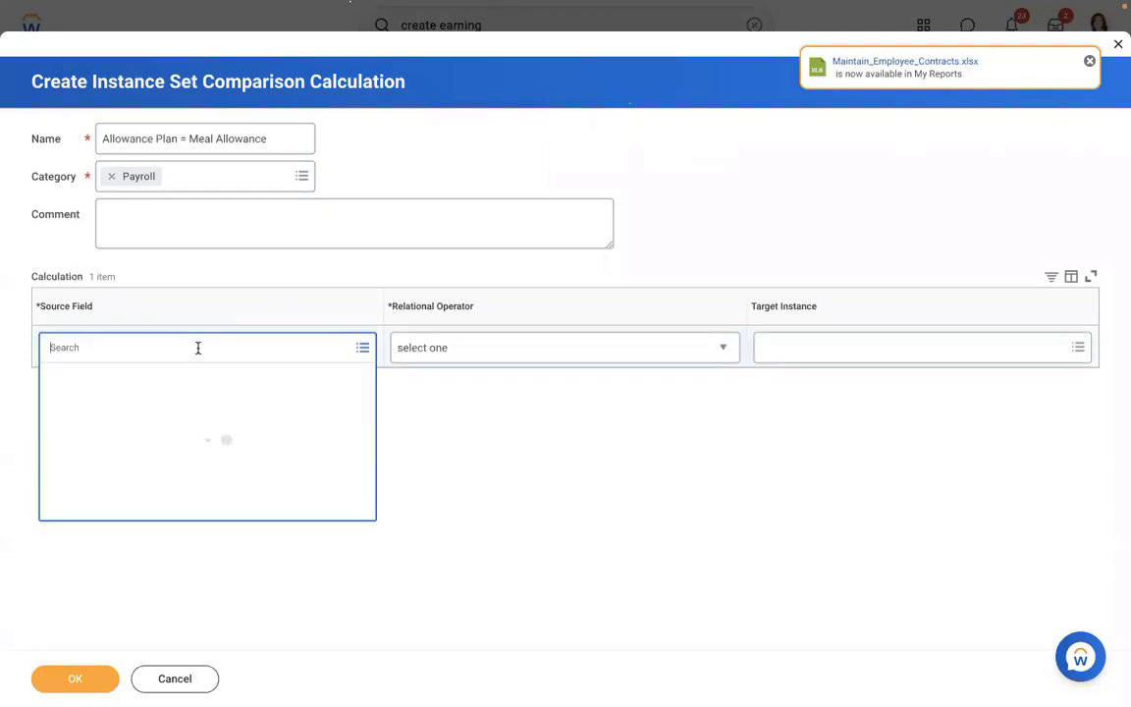
pyautogui.write('compensation plan')
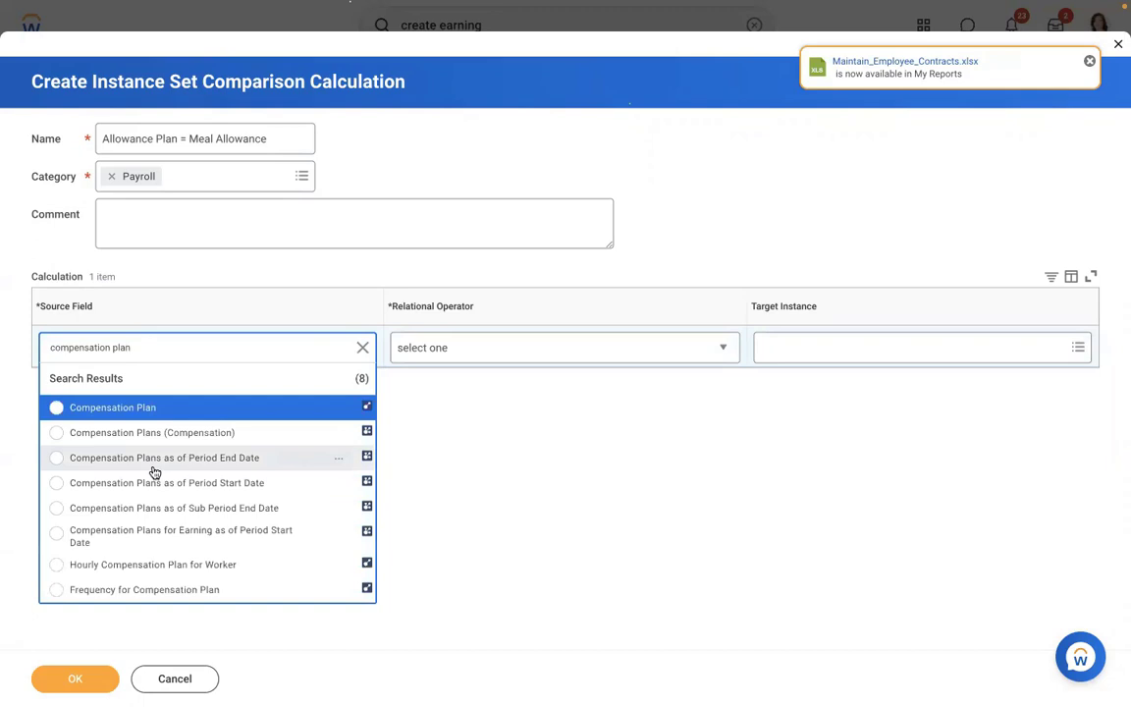
pyautogui.click(154, 461)
pyautogui.click(481, 346)
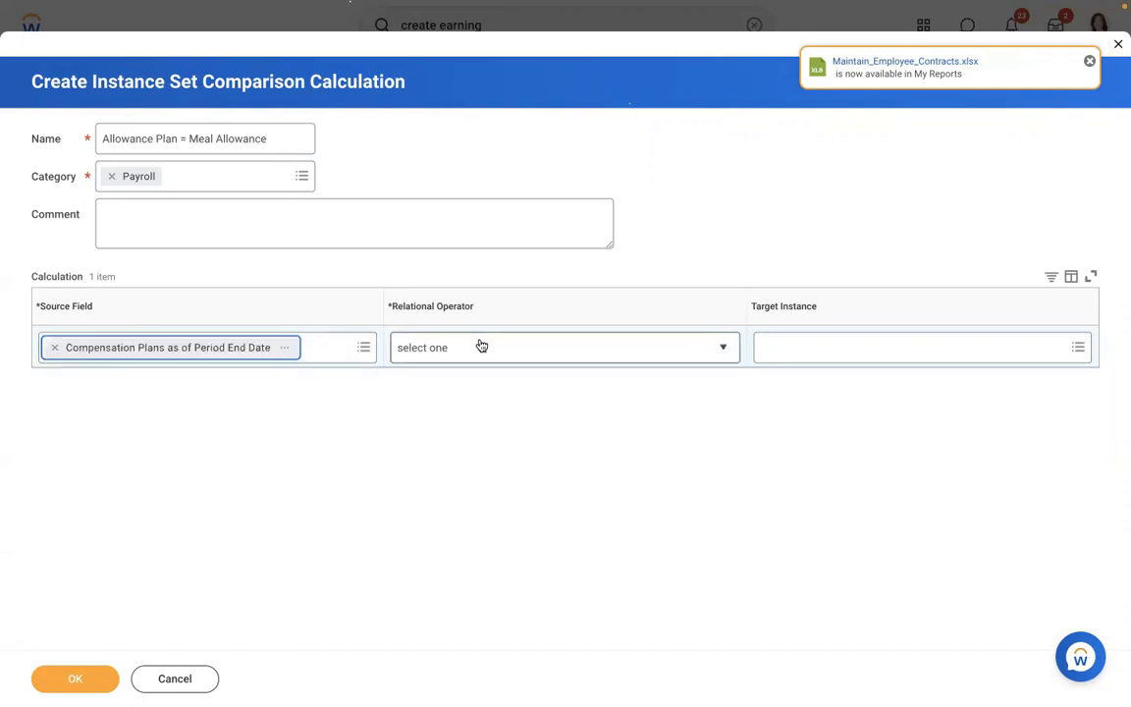
pyautogui.click(439, 428)
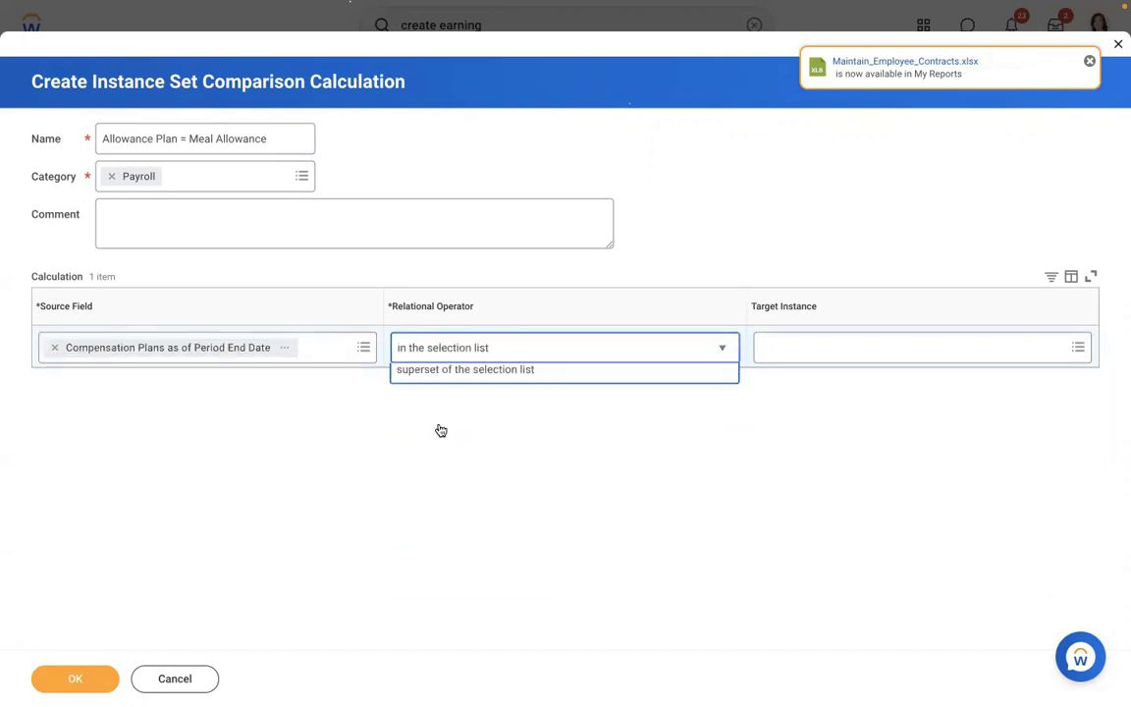
pyautogui.click(836, 359)
pyautogui.write('meal')
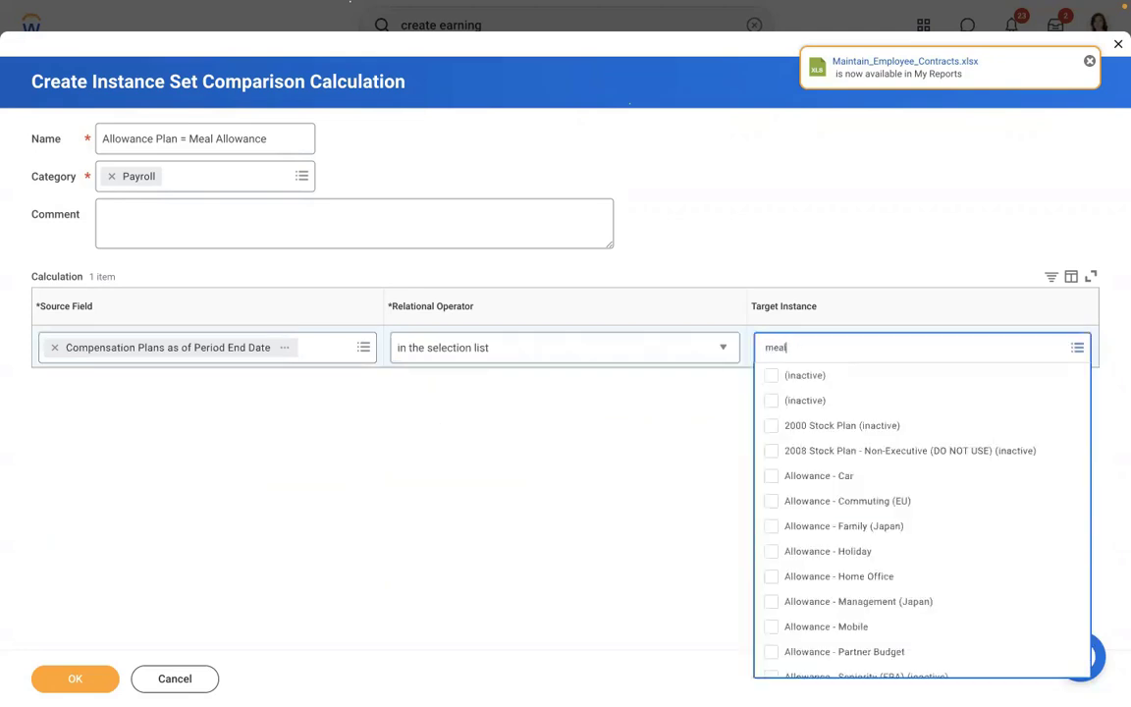
pyautogui.press('Return')
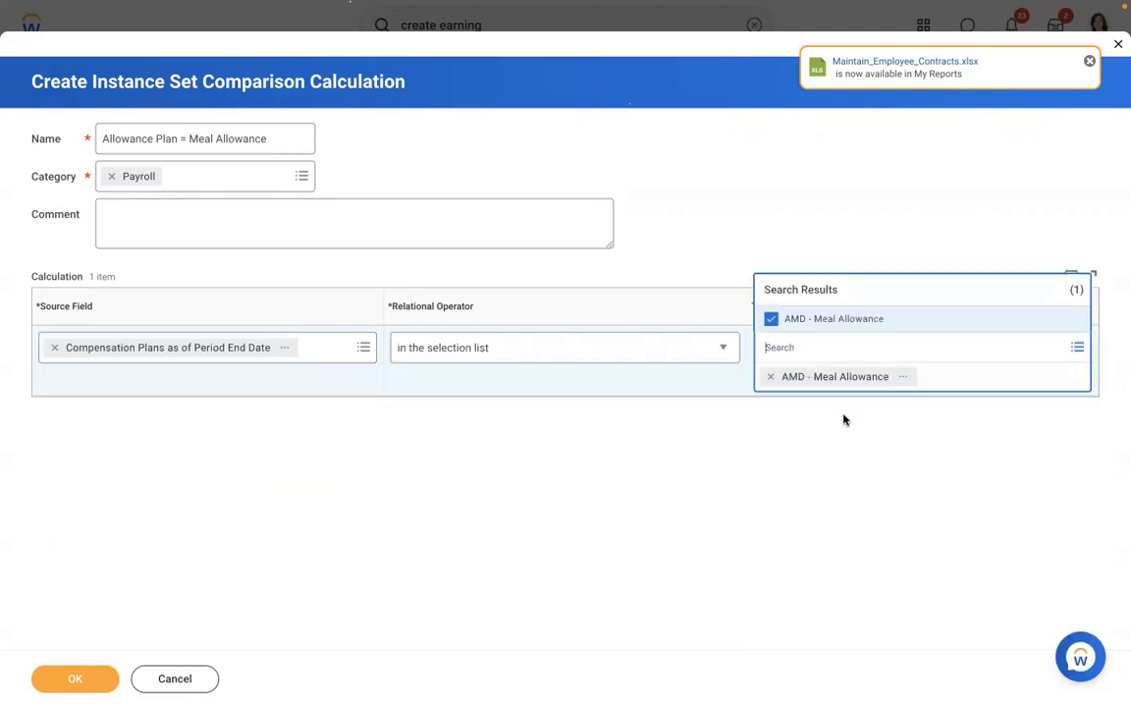
pyautogui.click(694, 508)
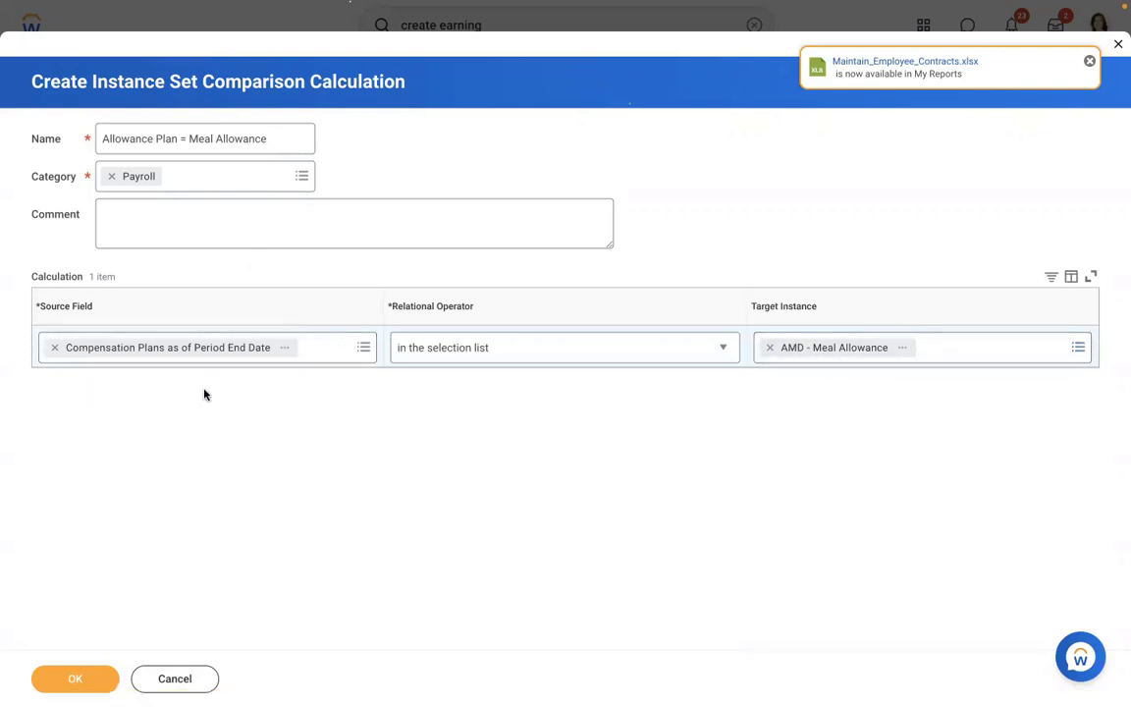
# - Save the Allowance Plan = Meal Allowance comparison calculation to the earning
pyautogui.click(57, 685)
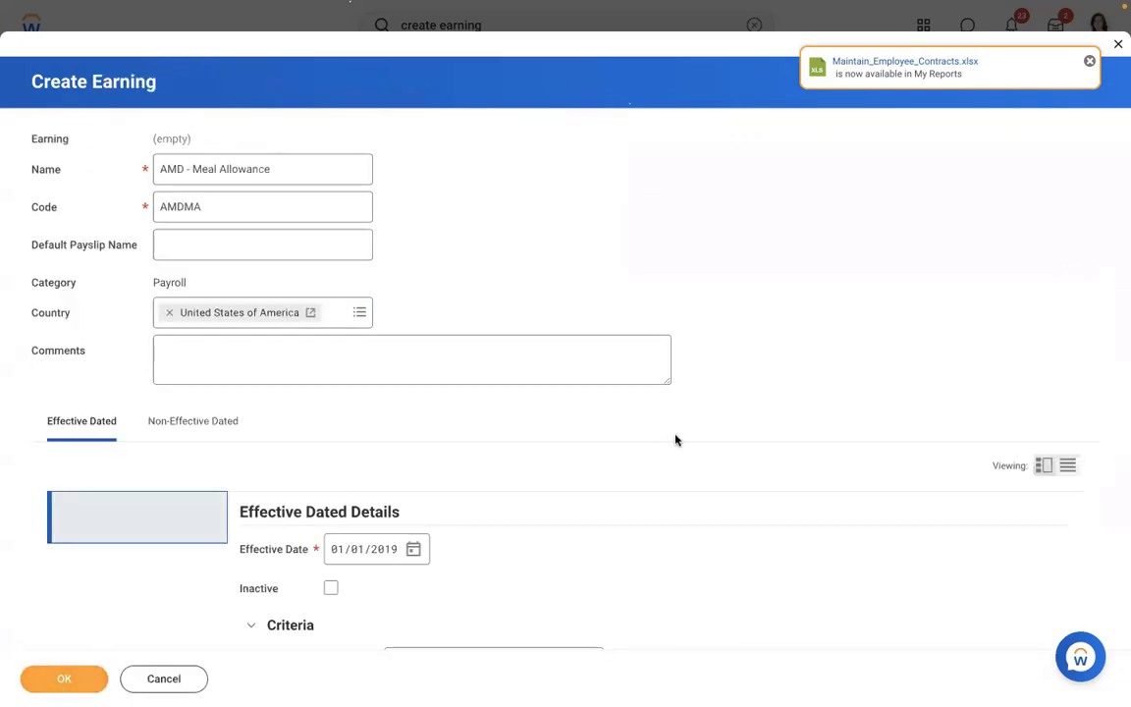
pyautogui.scroll(-10, 48, 326)
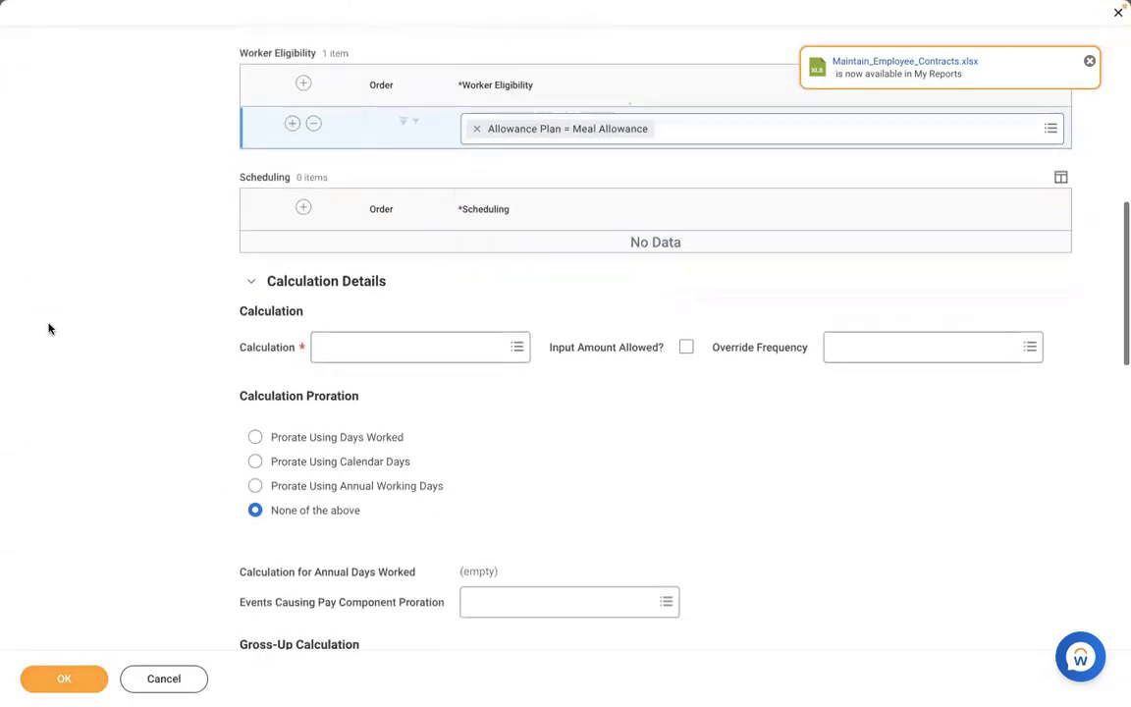
pyautogui.scroll(-1, 48, 328)
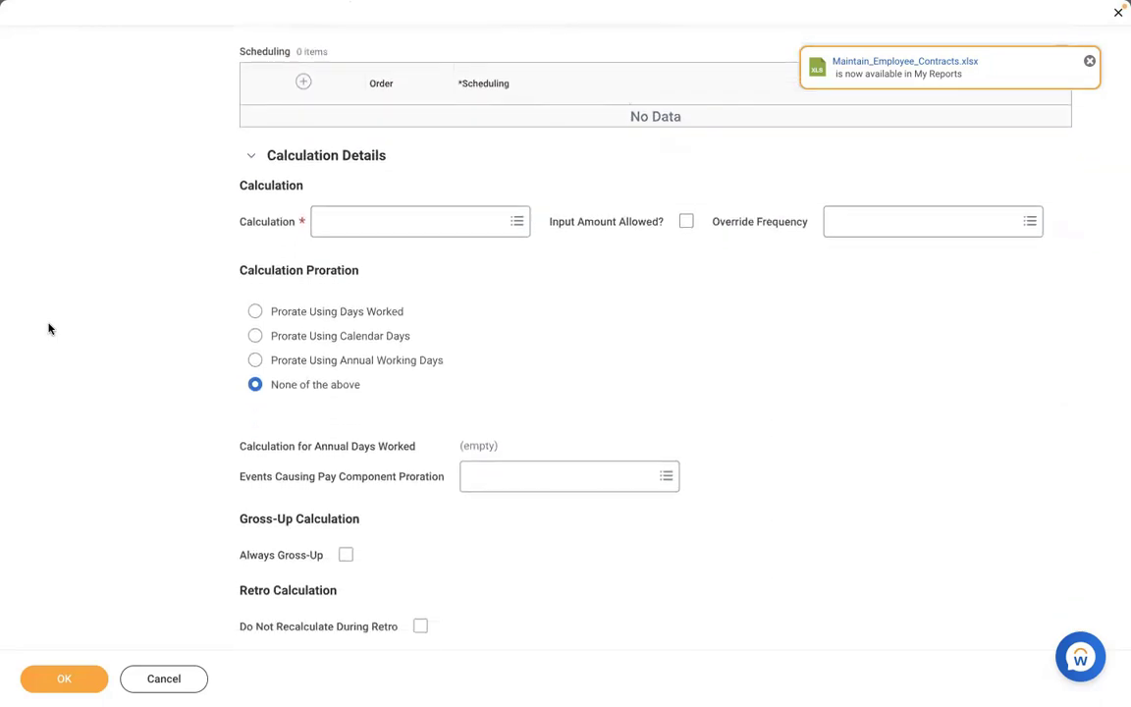
# - Set the calculation to Compensation: Compensation Element Value (using PC Freq Override) and view its details
pyautogui.click(386, 234)
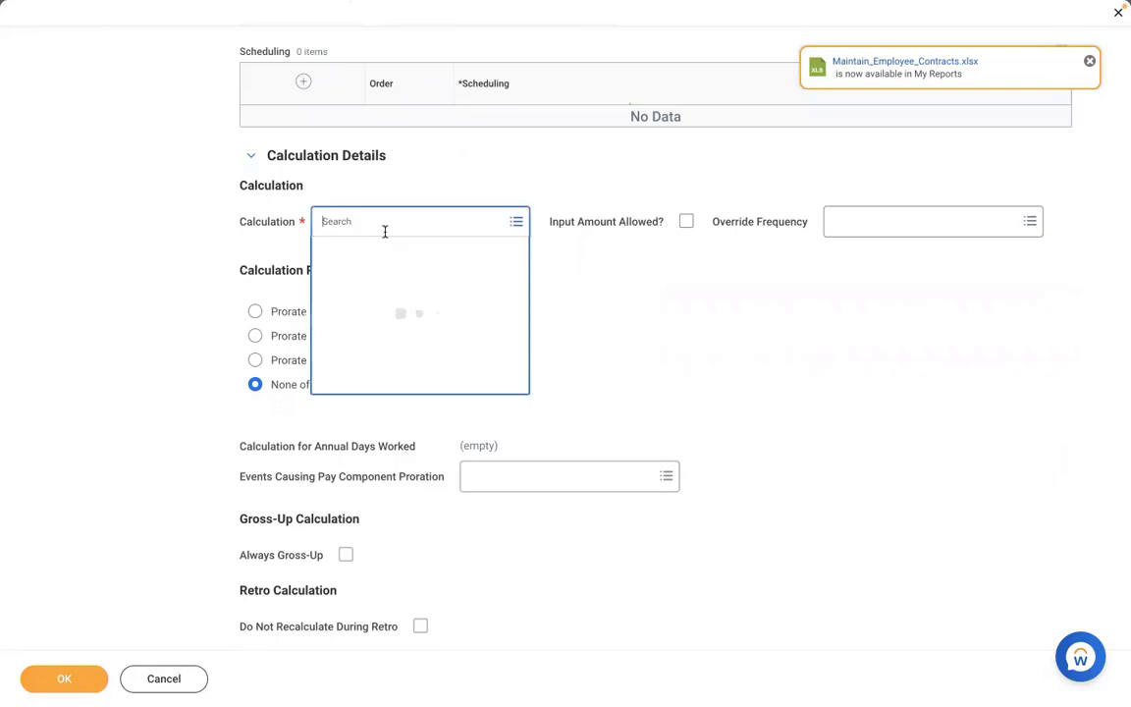
pyautogui.write('compen')
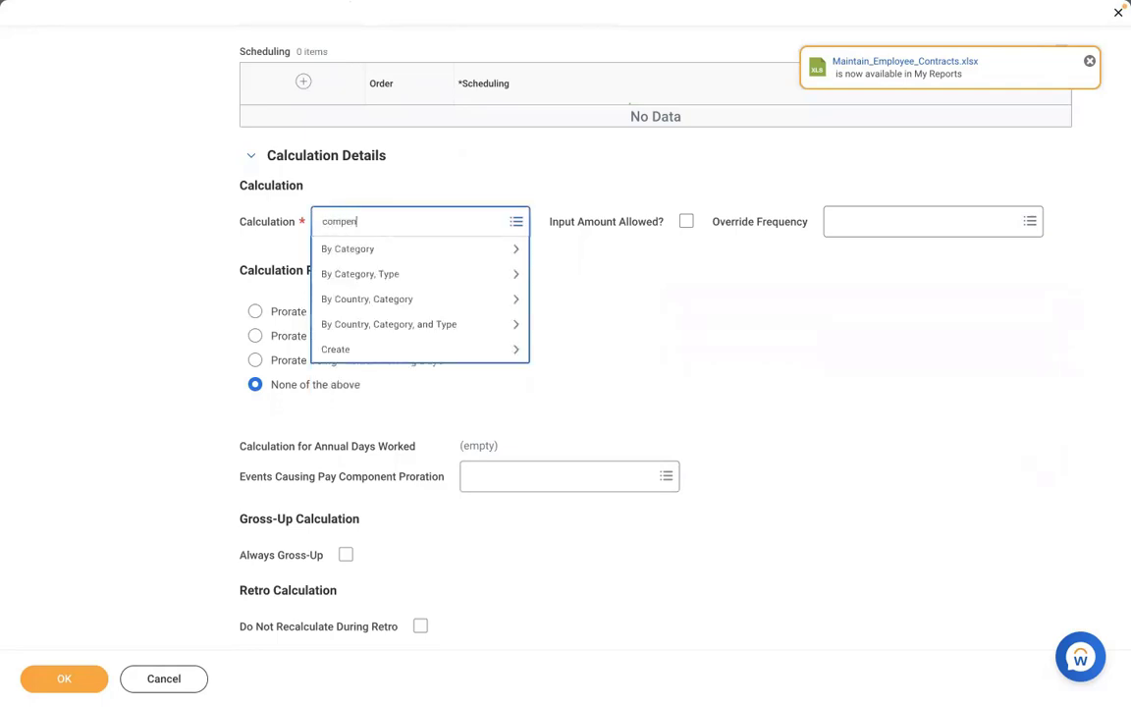
pyautogui.write('sation element value')
pyautogui.press('Return')
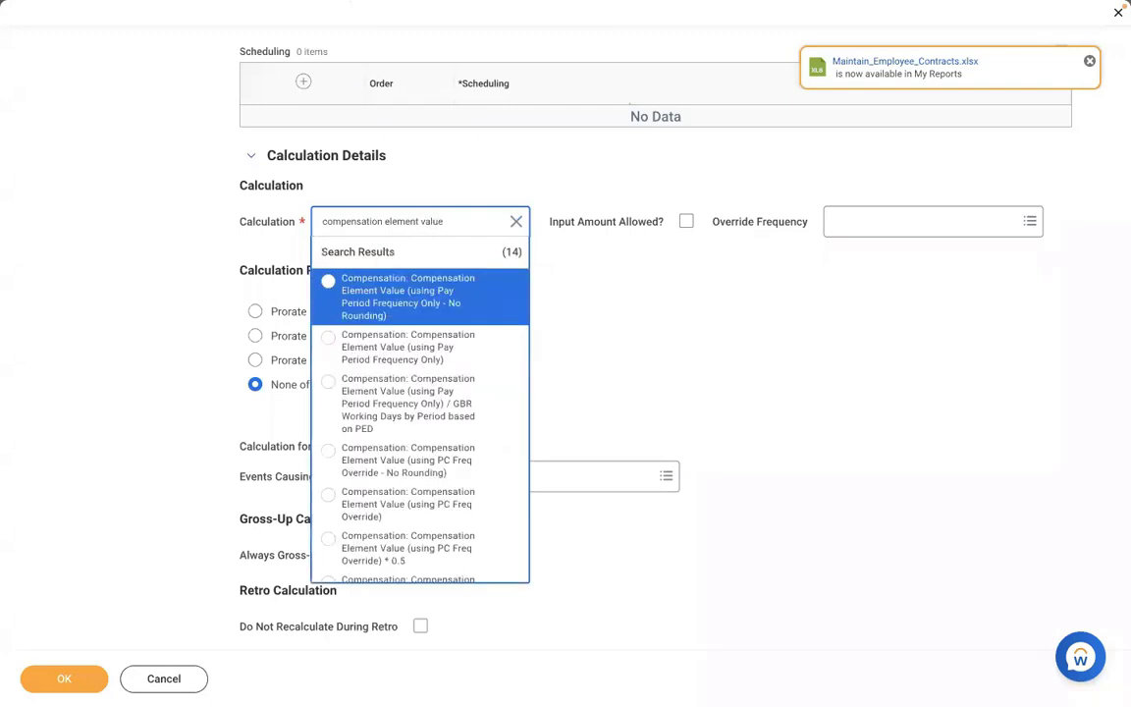
pyautogui.press('Down')
pyautogui.press('Down')
pyautogui.press('Down')
pyautogui.press('Down')
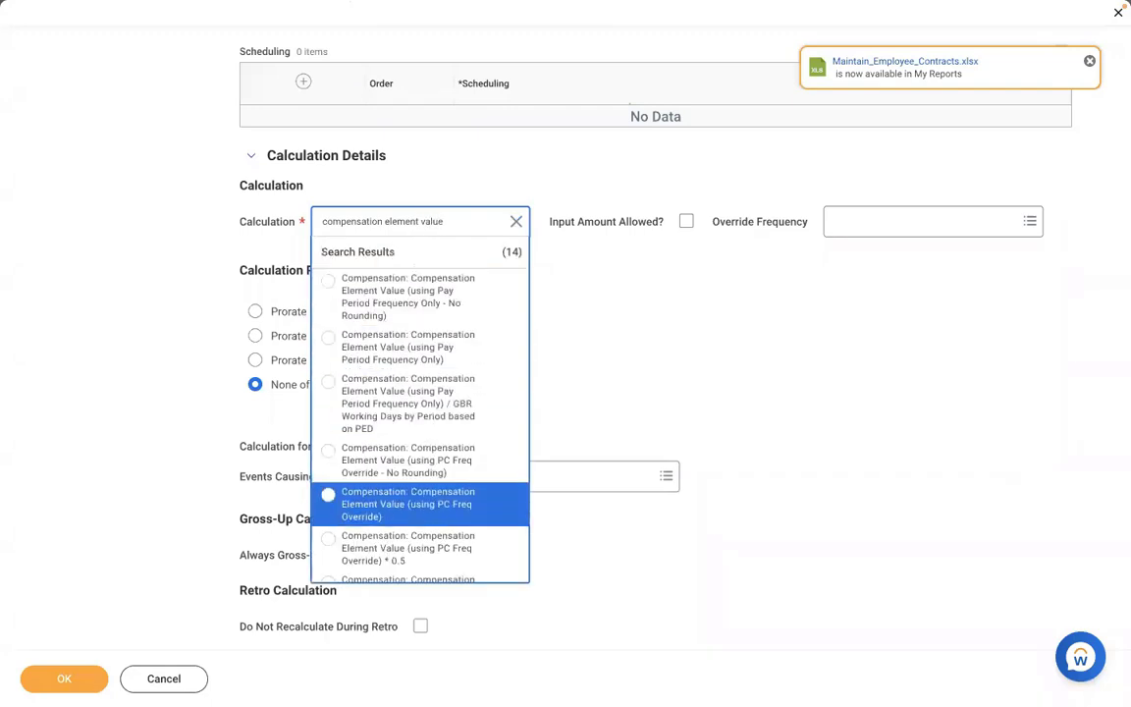
pyautogui.press('Return')
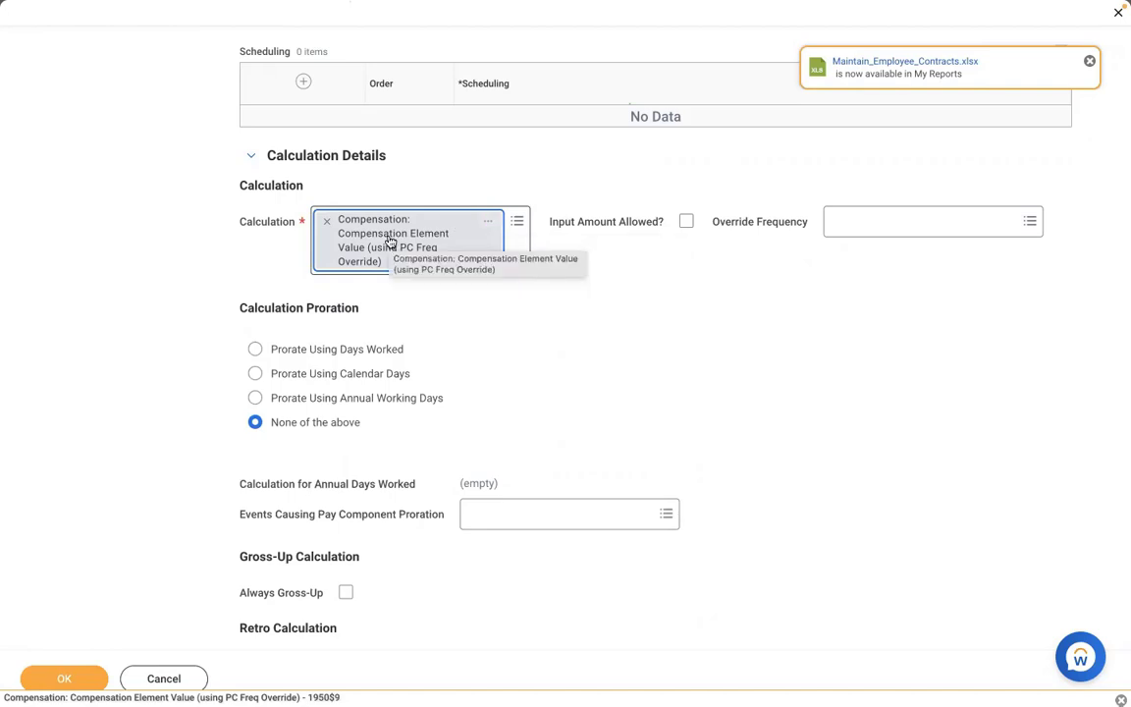
pyautogui.click(489, 226)
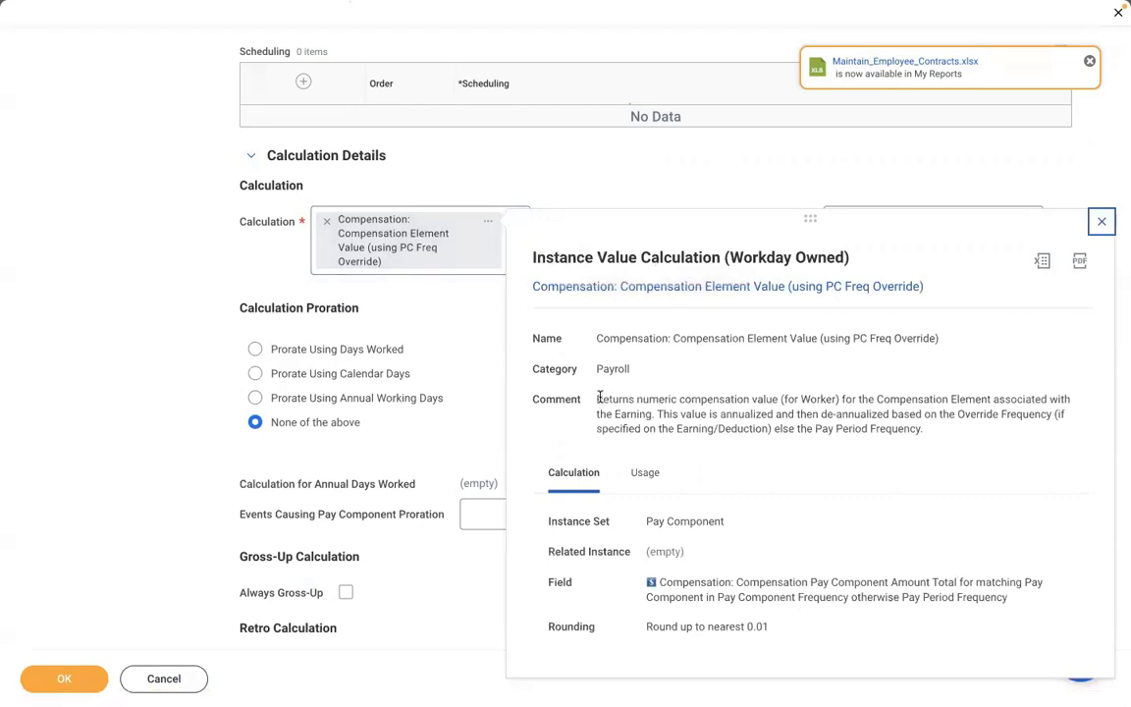
pyautogui.moveTo(599, 398); pyautogui.dragTo(921, 432)
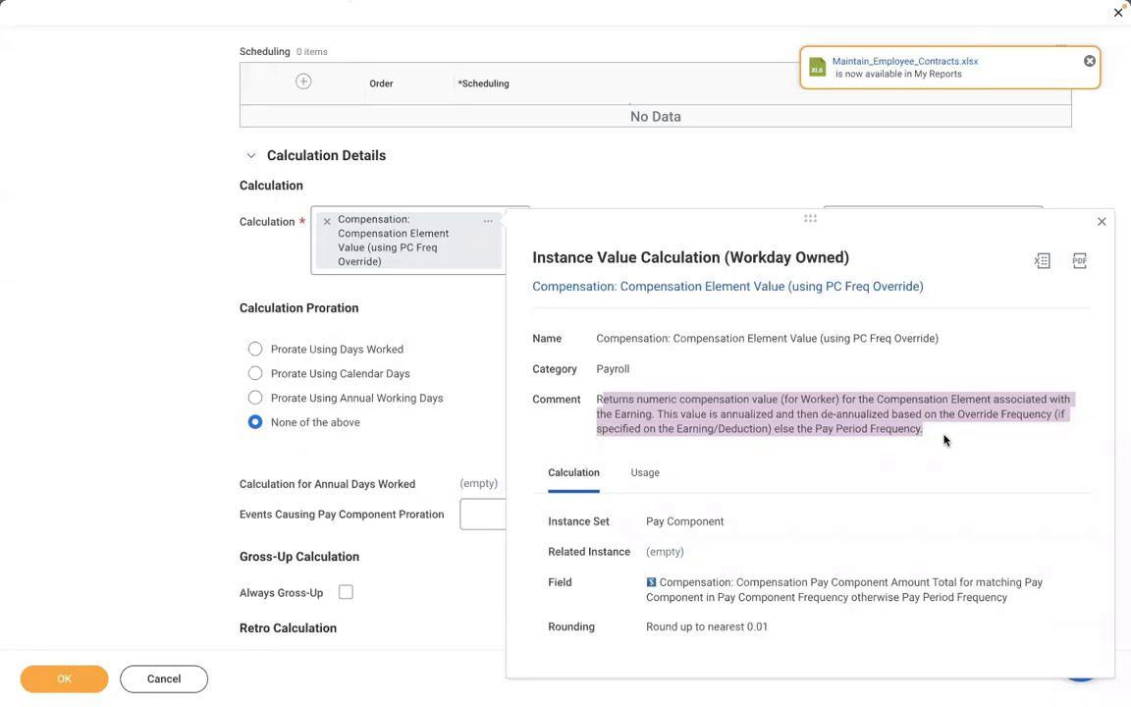
# - On page 2 of the Word notes, write a '3 TYPES' heading and 'AMOUNT = 1000 USD'
pyautogui.hotkey('ctrl', 'Left')
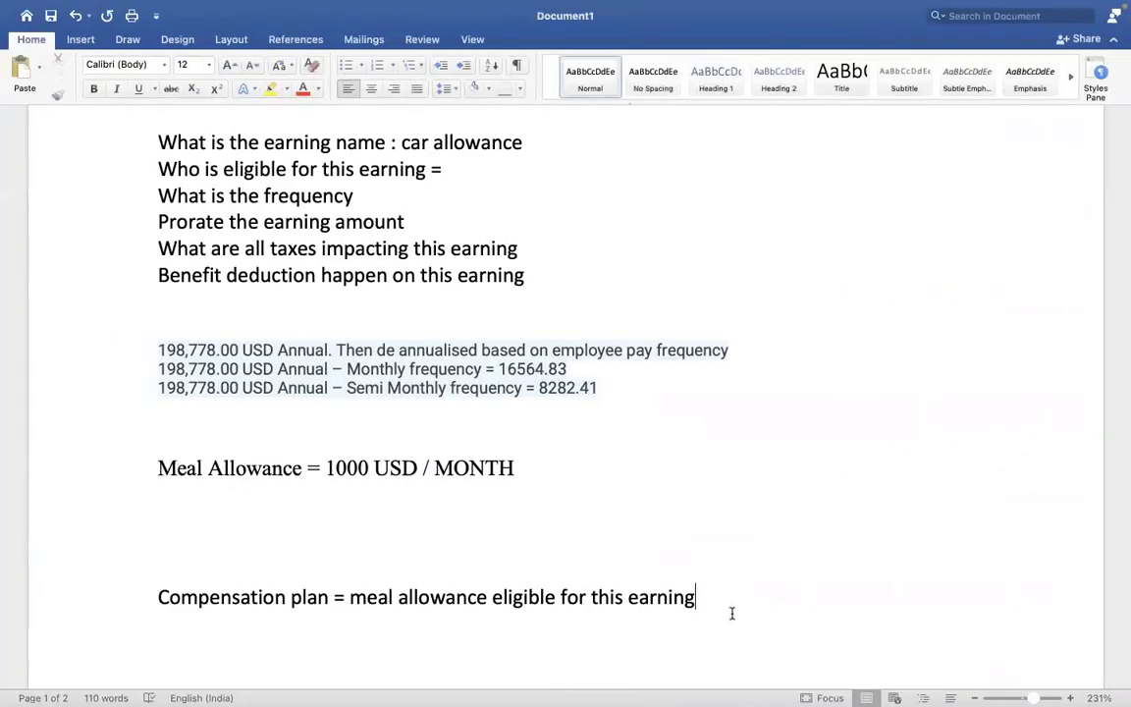
pyautogui.press('Return')
pyautogui.press('Return')
pyautogui.press('Return')
pyautogui.press('Return')
pyautogui.press('Return')
pyautogui.press('Return')
pyautogui.press('Return')
pyautogui.press('Return')
pyautogui.press('Return')
pyautogui.press('Return')
pyautogui.press('Return')
pyautogui.press('Return')
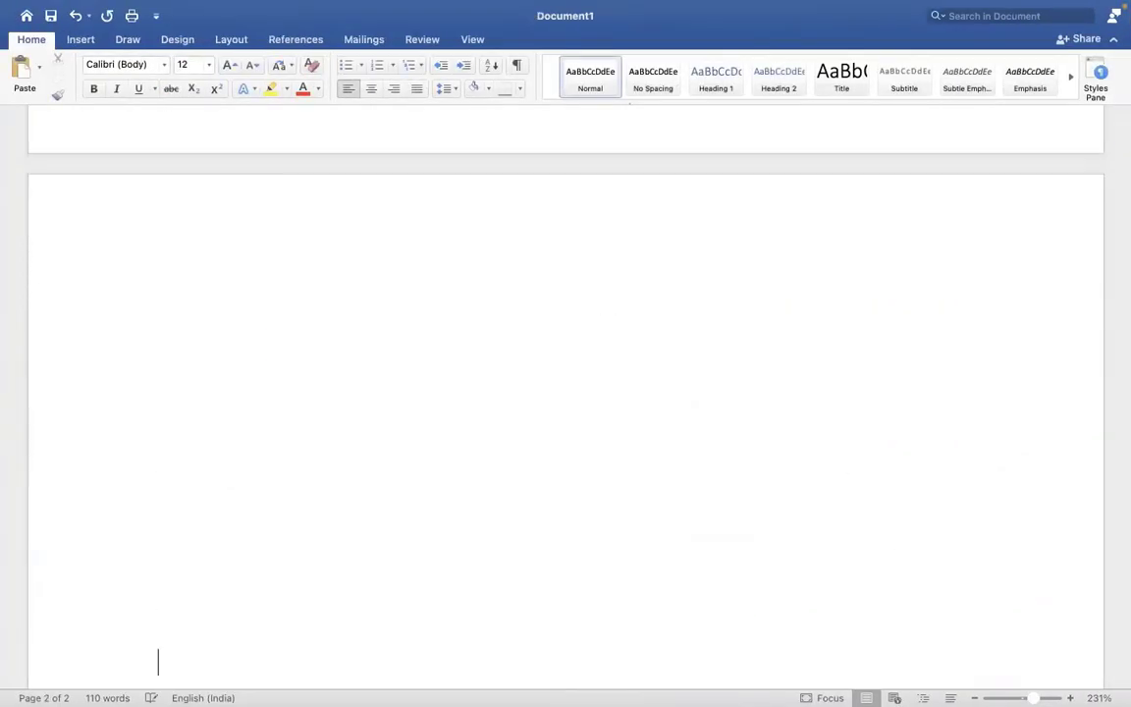
pyautogui.click(249, 269)
pyautogui.write('3 TYPE')
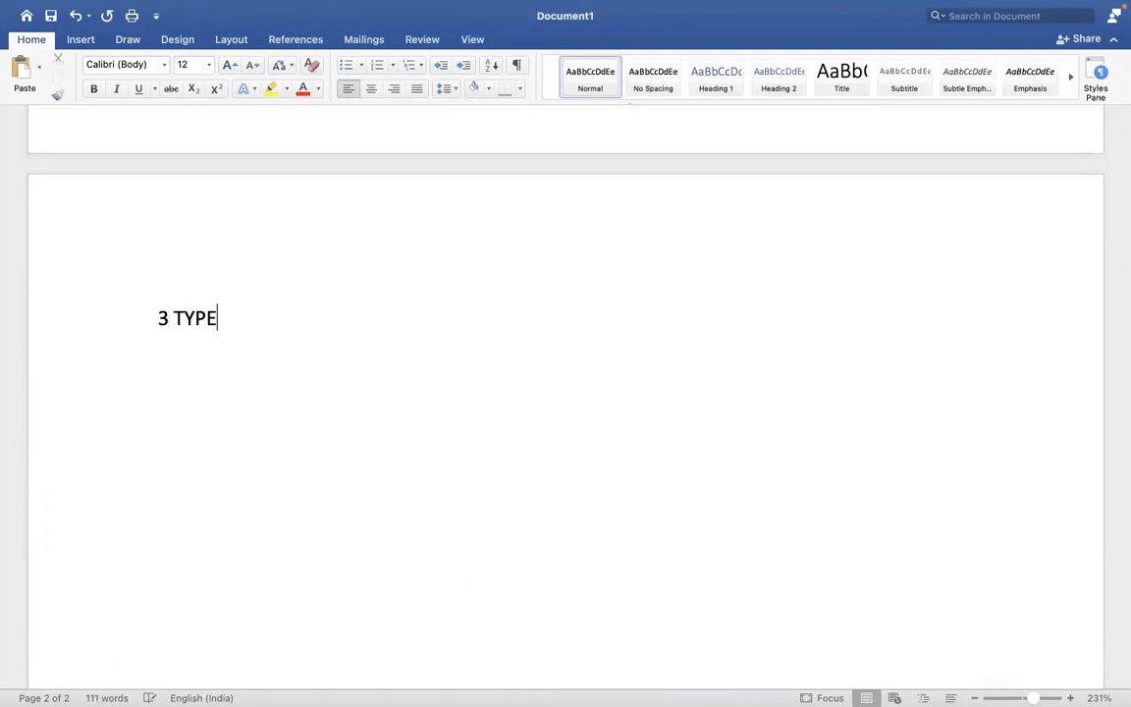
pyautogui.write('S')
pyautogui.press('Return')
pyautogui.write('AM')
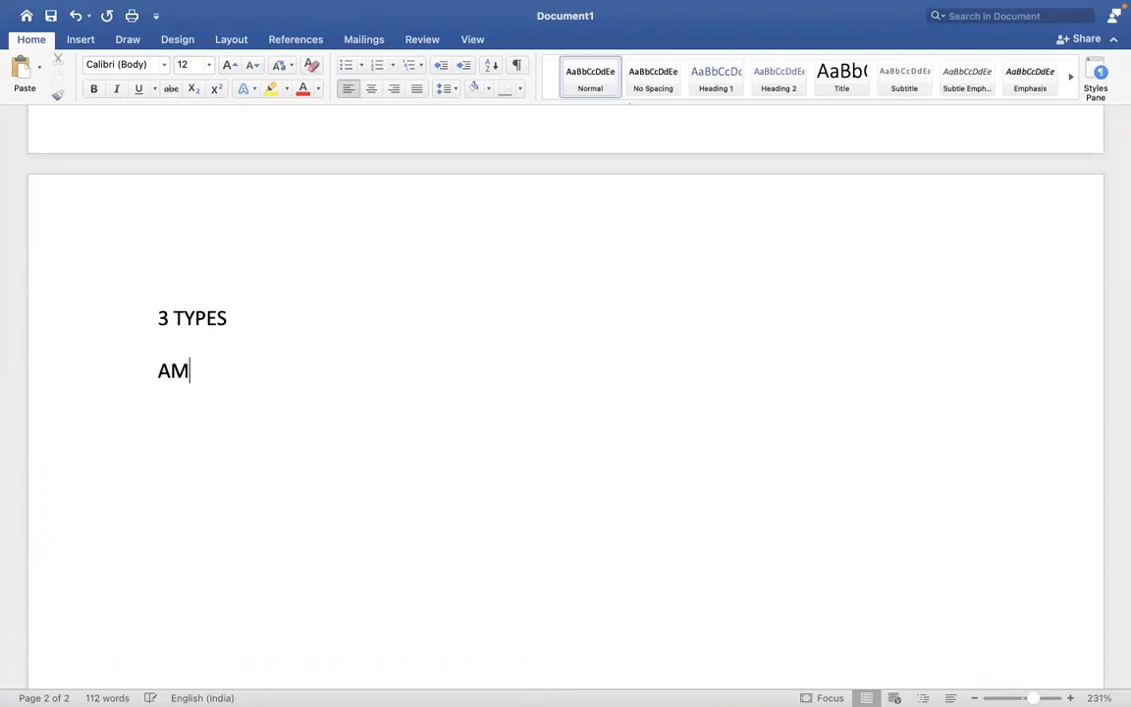
pyautogui.write('OUNT =')
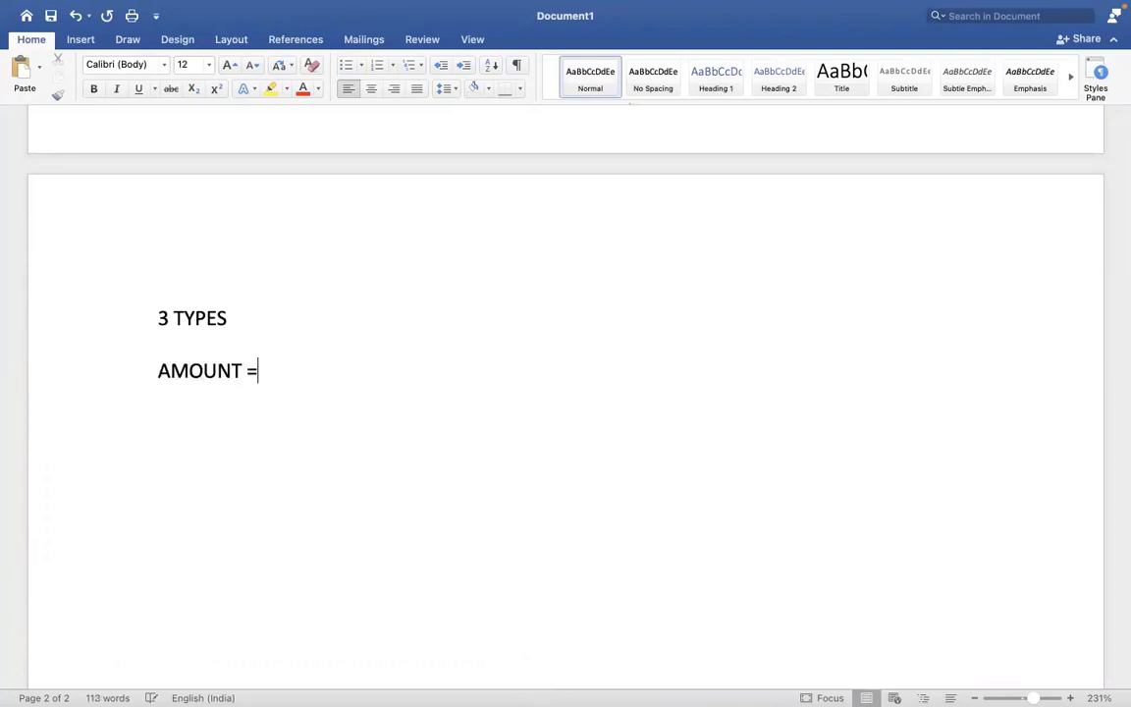
pyautogui.write(' 1000 USD')
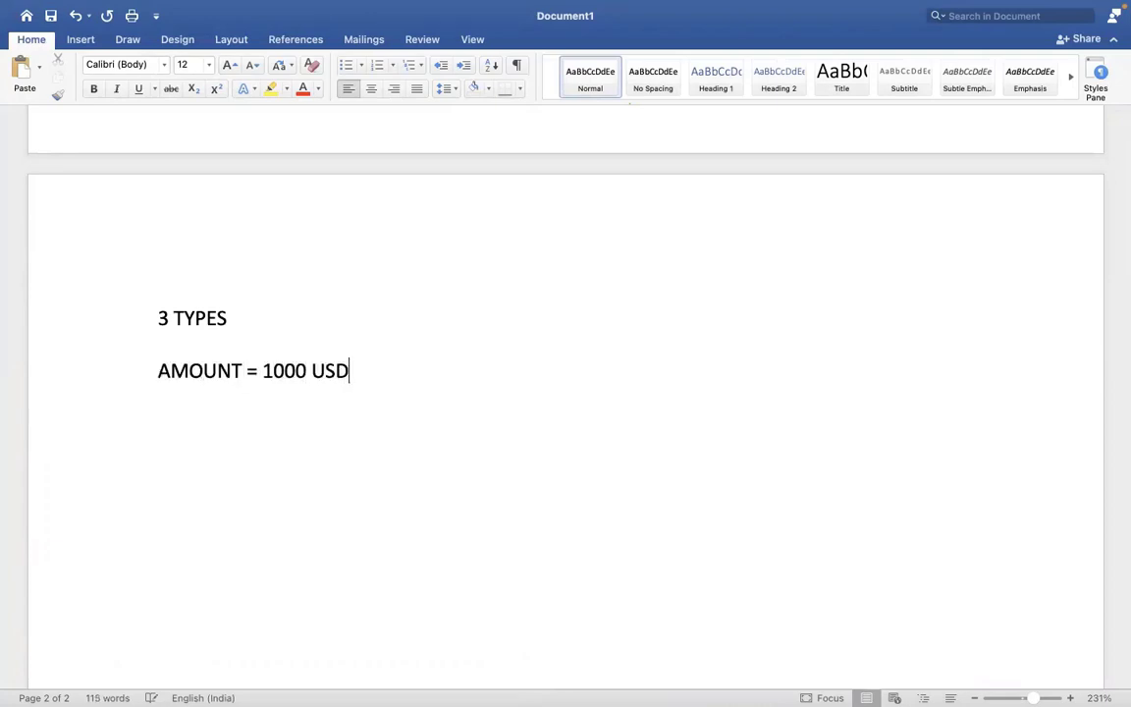
pyautogui.press('Return')
# - Add the 'PERCENTAGE = 1000=10%' and 'RATE = 100 USD' lines to the notes
pyautogui.write('PERCENTAGE =')
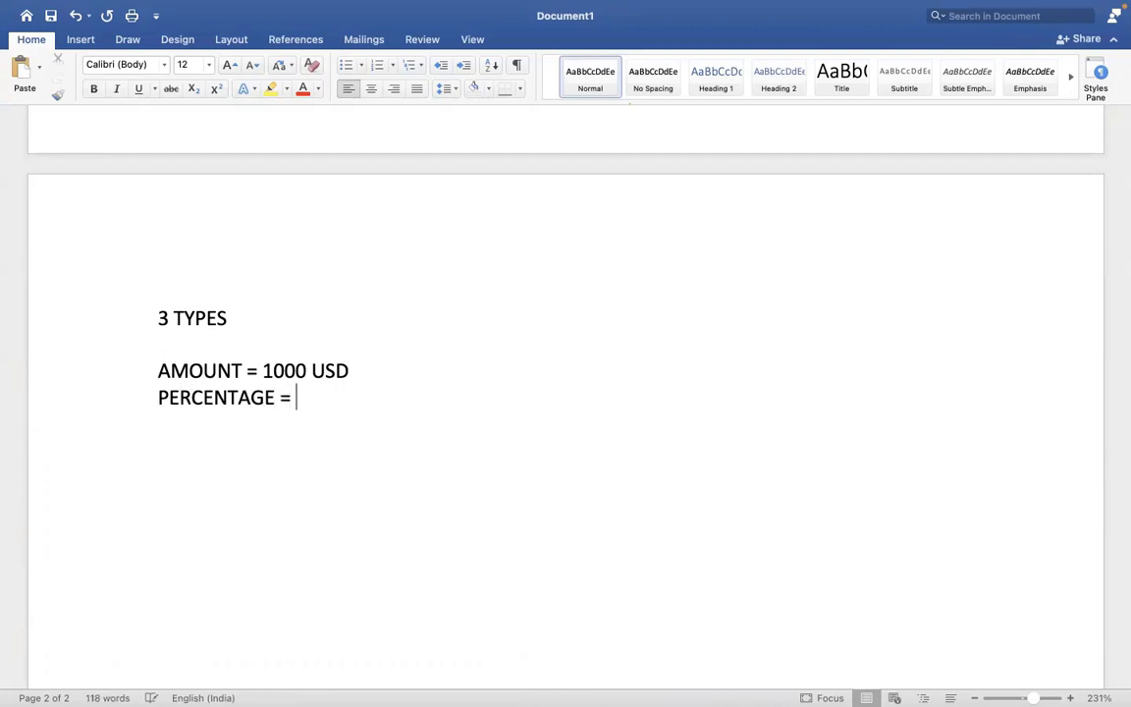
pyautogui.write(' 1000/10%')
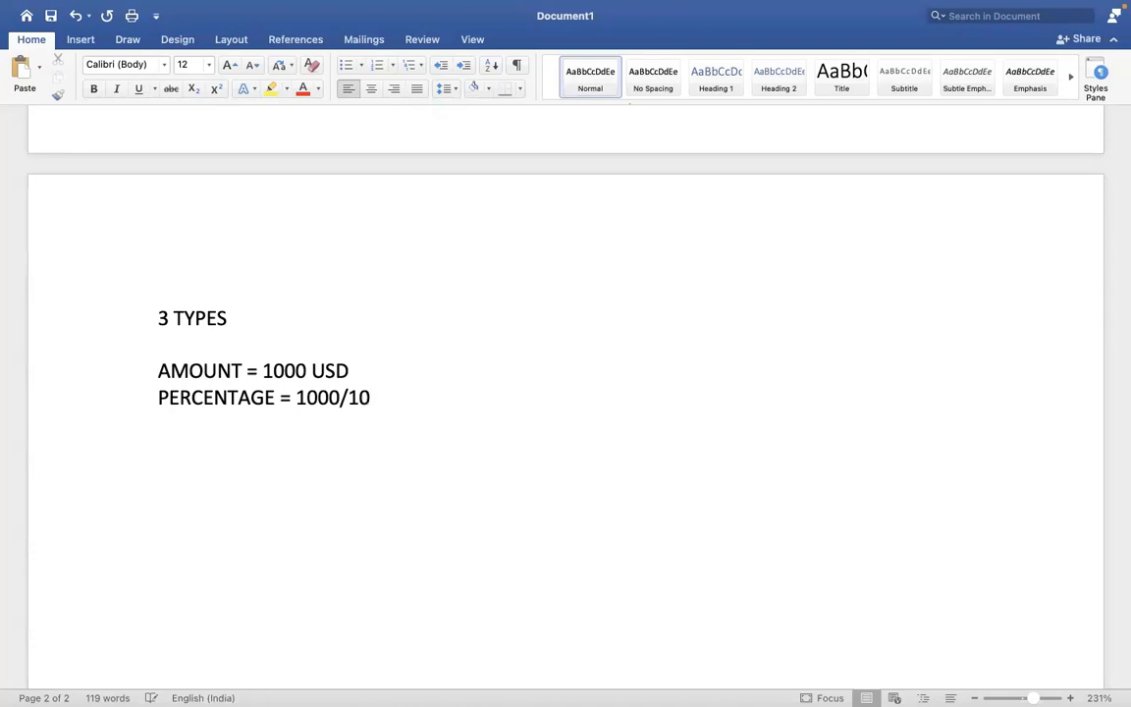
pyautogui.press('BackSpace')
pyautogui.press('BackSpace')
pyautogui.press('BackSpace')
pyautogui.press('BackSpace')
pyautogui.press('BackSpace')
pyautogui.write('0=10%')
pyautogui.press('Return')
pyautogui.write('RATE = ')
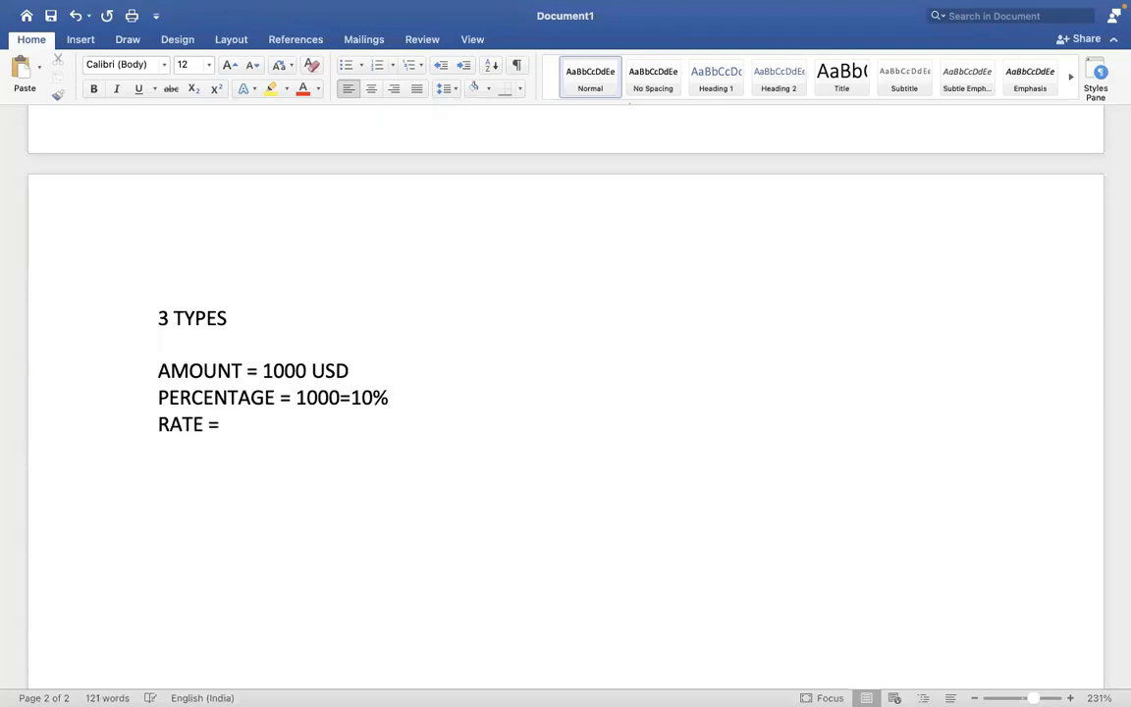
pyautogui.write('100 USD')
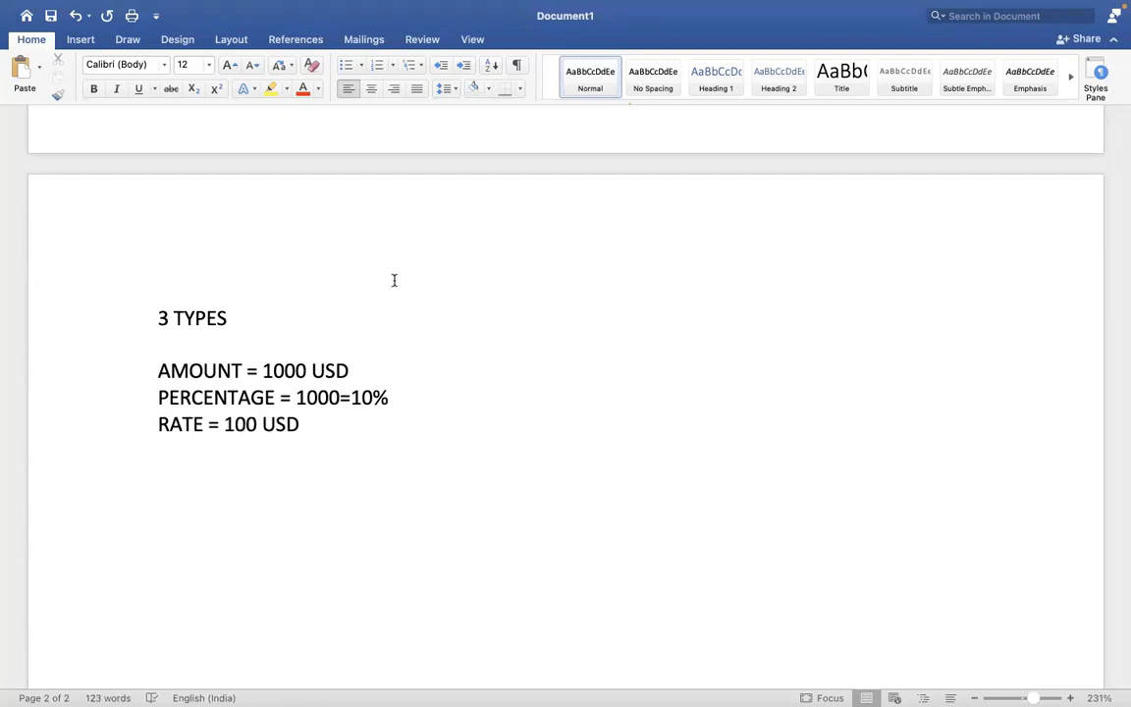
pyautogui.click(366, 366)
pyautogui.moveTo(365, 366); pyautogui.dragTo(218, 344)
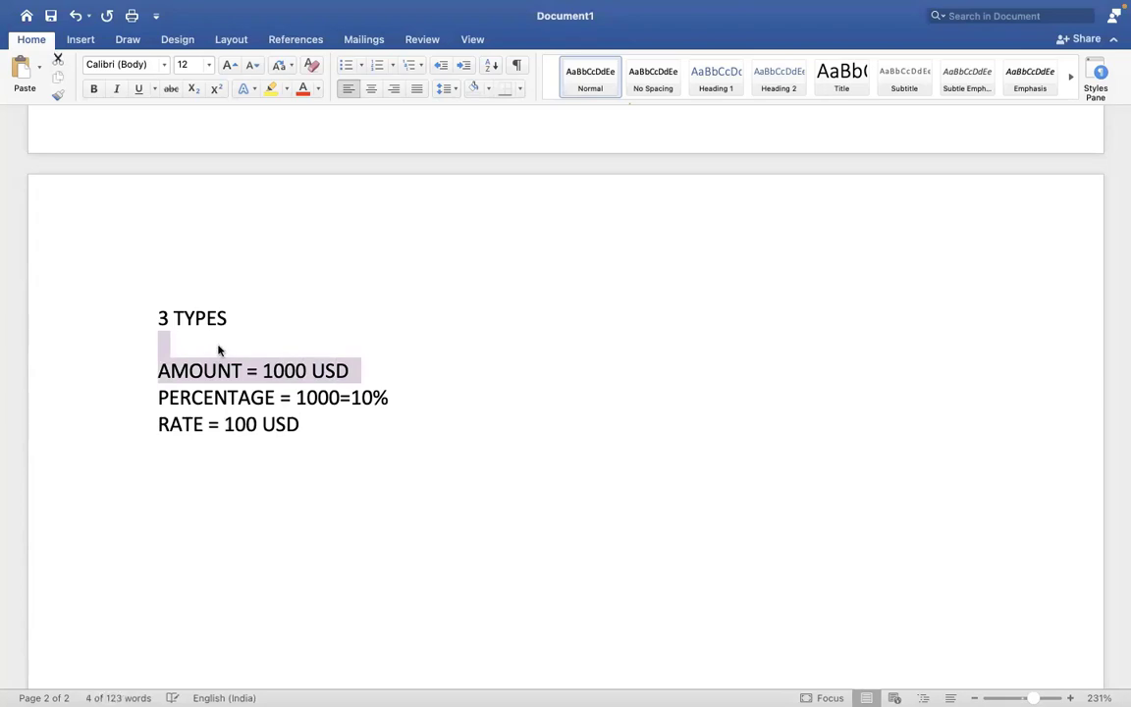
pyautogui.hotkey('ctrl', 'Right')
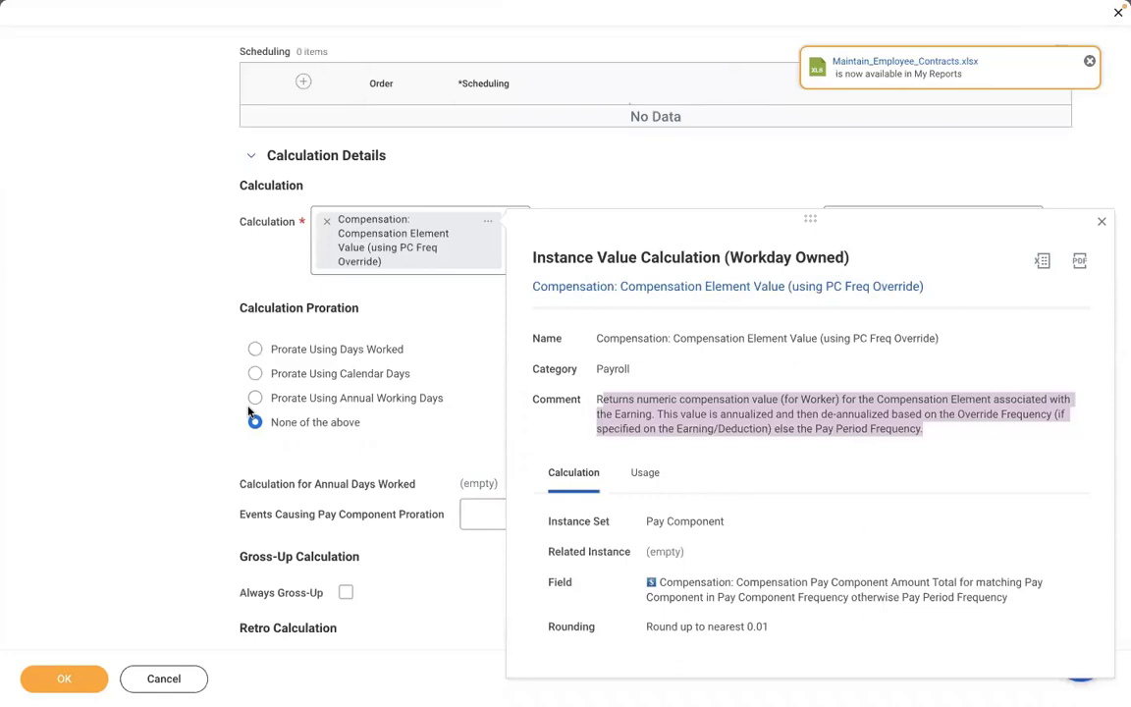
# - Set the earning's Compensation Element field to Meal Allowance, found by searching MEAL
pyautogui.click(172, 315)
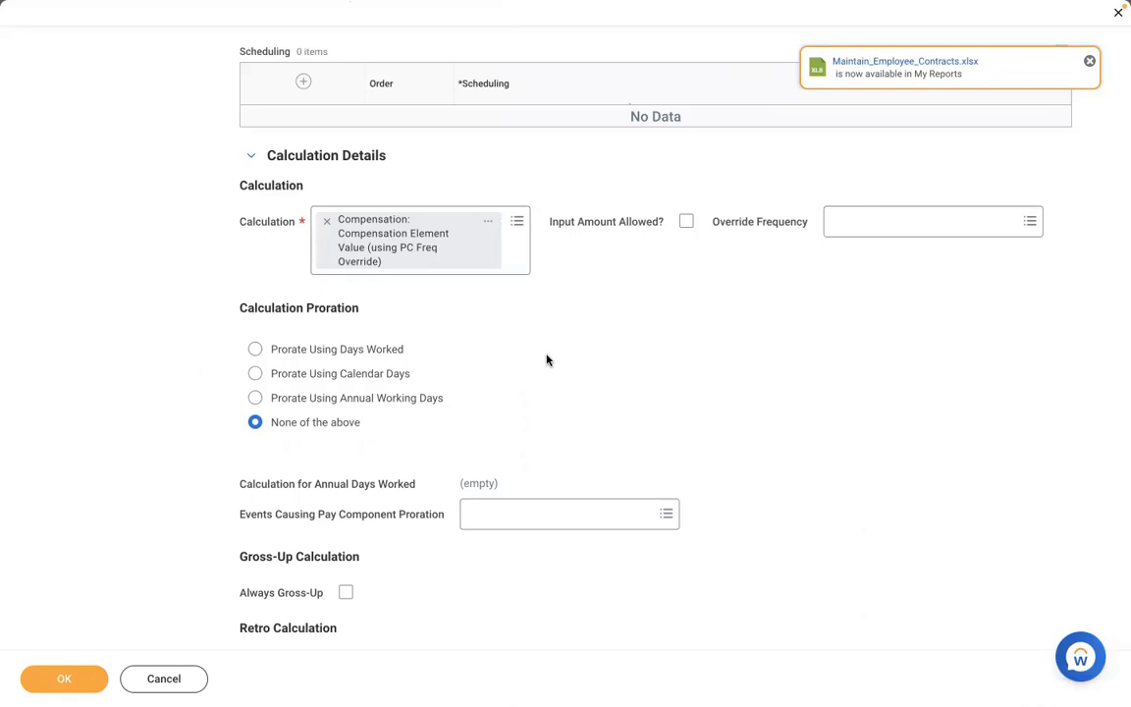
pyautogui.scroll(-2, 547, 360)
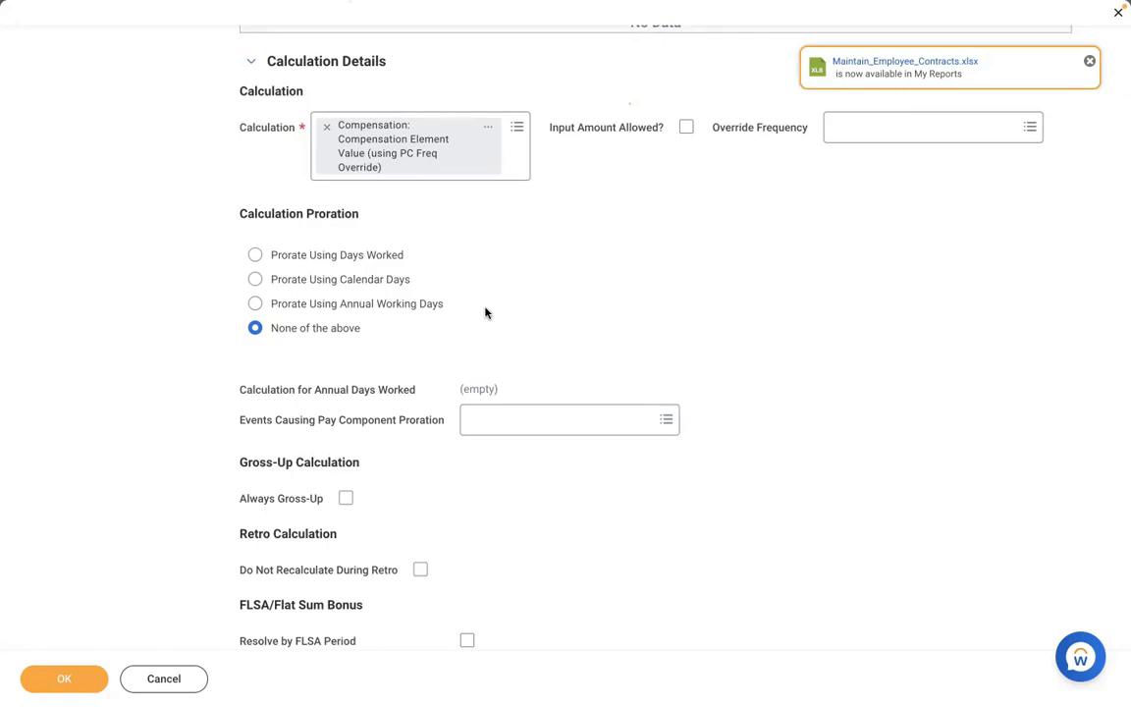
pyautogui.scroll(-5, 485, 312)
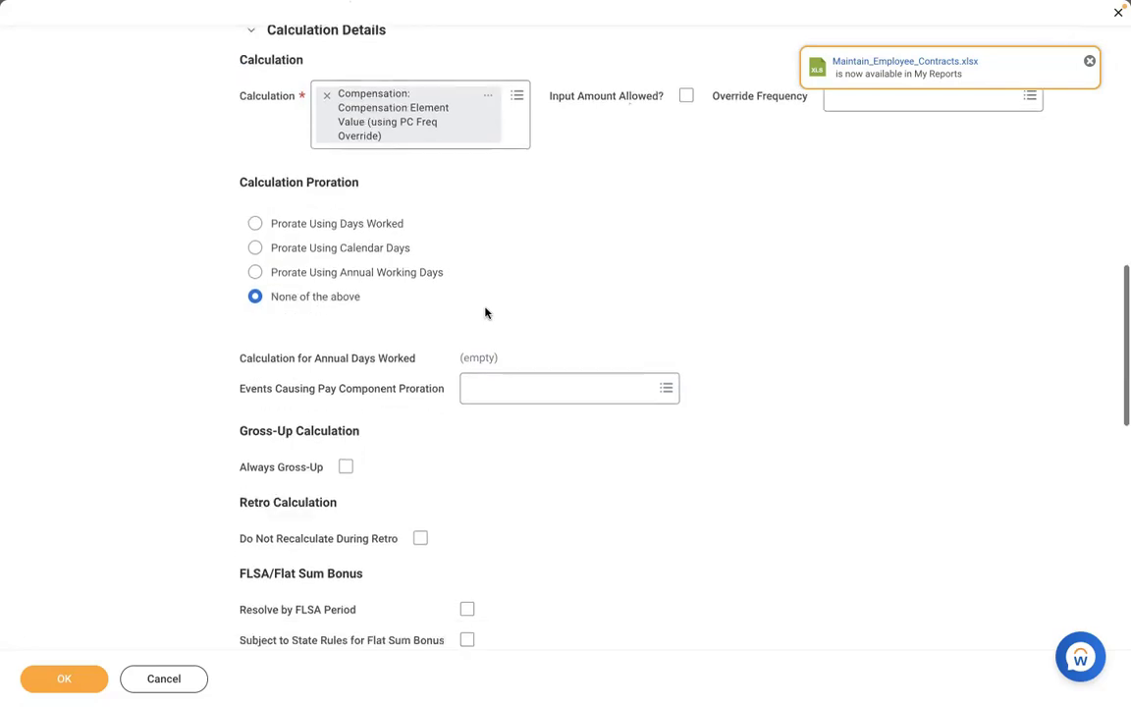
pyautogui.scroll(-3, 486, 313)
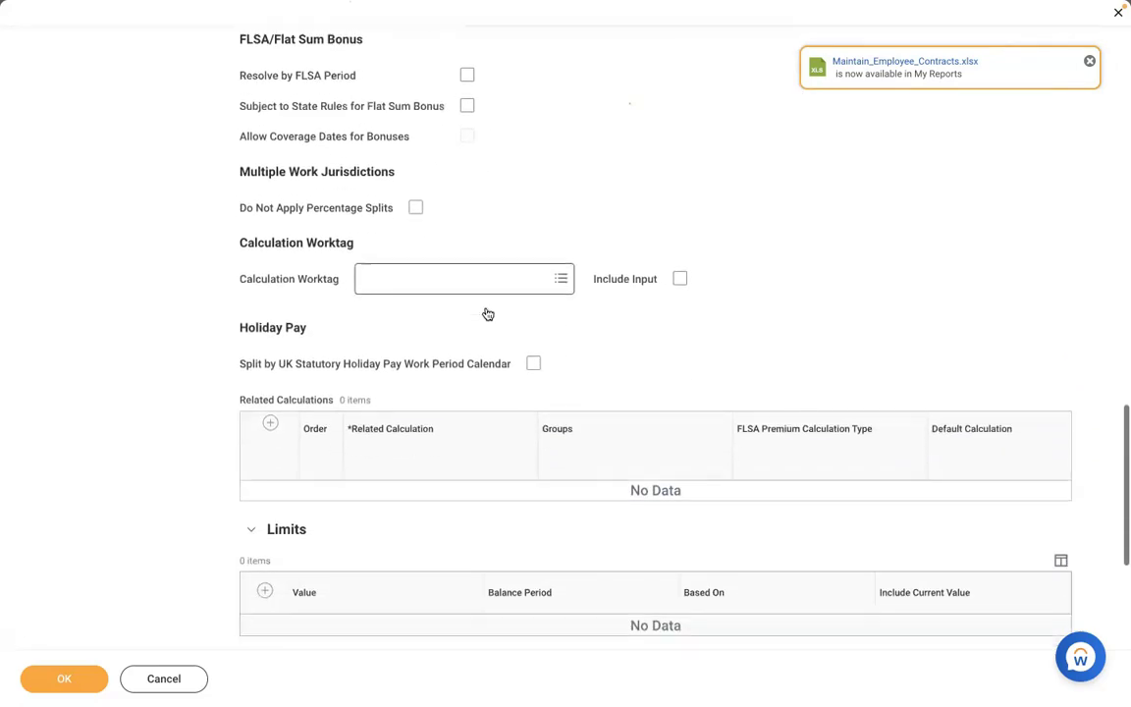
pyautogui.scroll(-1, 485, 312)
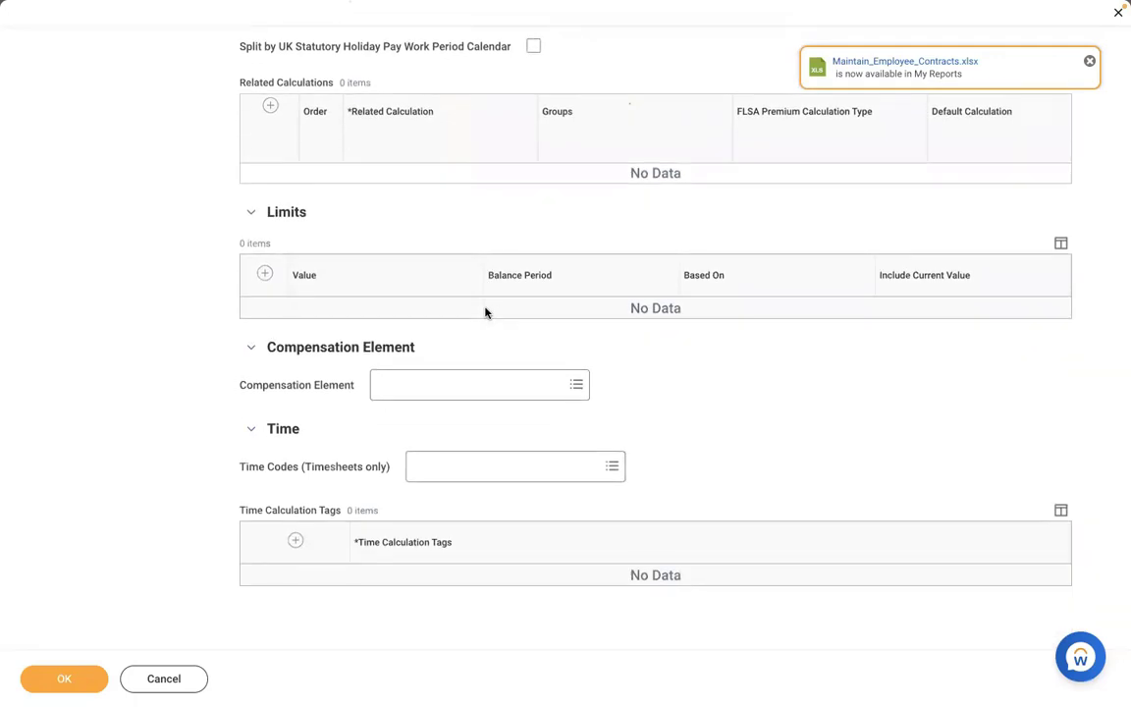
pyautogui.click(427, 384)
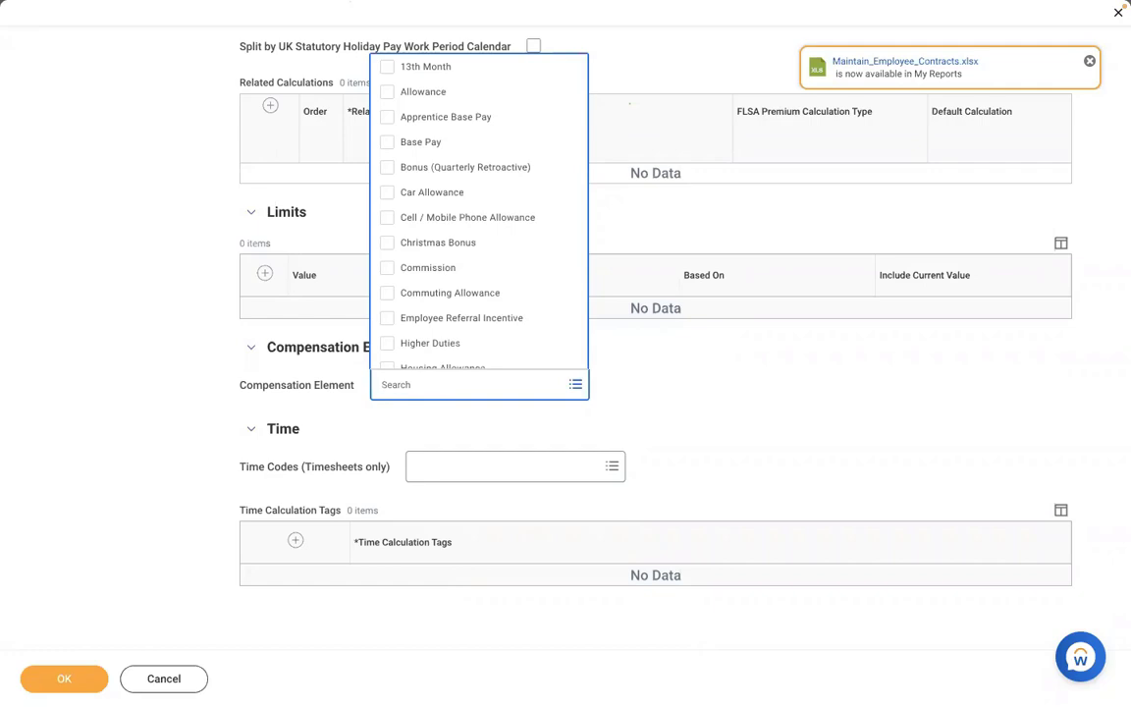
pyautogui.write('MEAL')
pyautogui.press('Return')
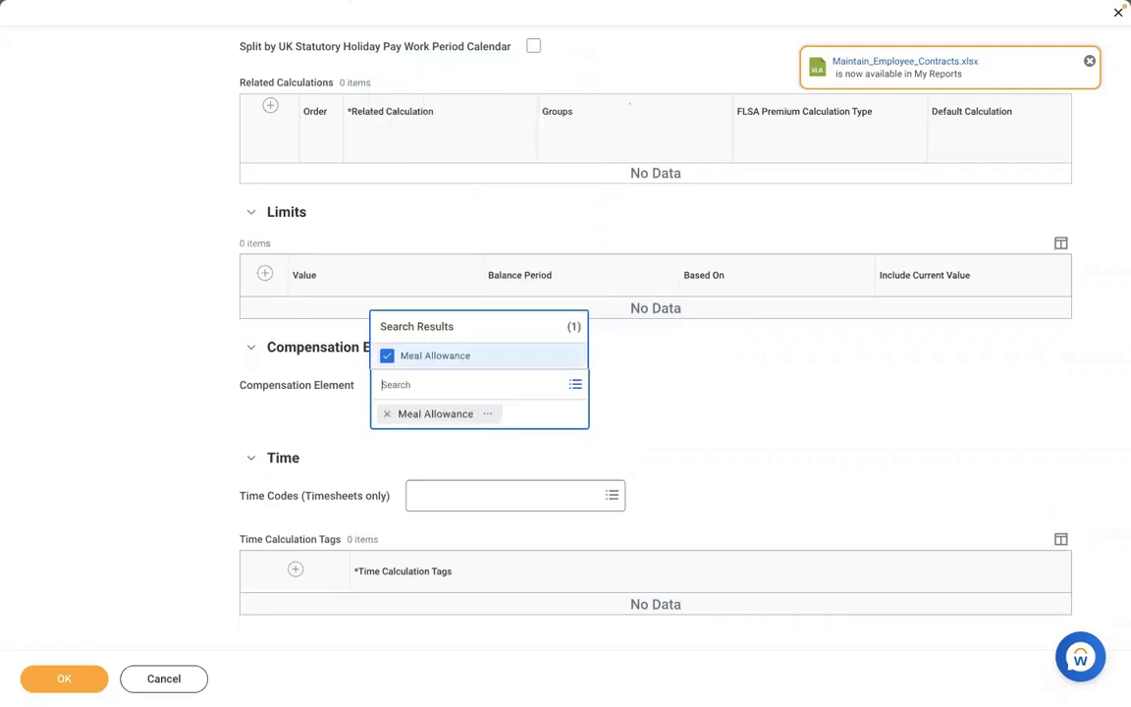
pyautogui.click(164, 398)
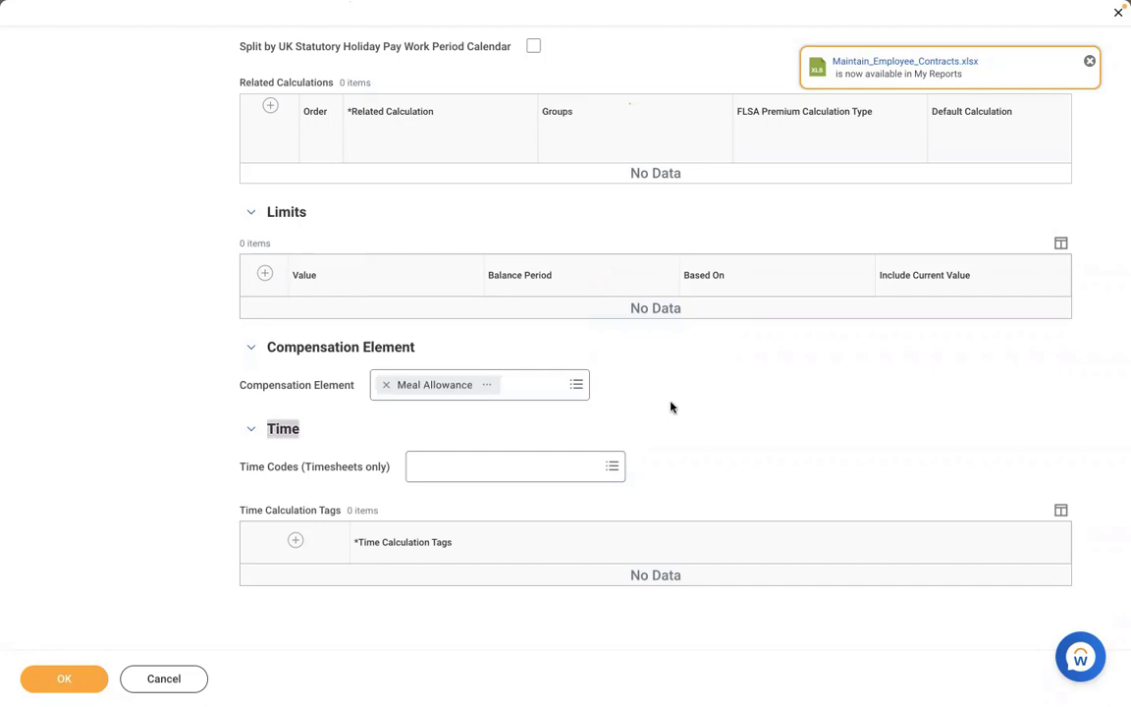
pyautogui.scroll(5, 671, 407)
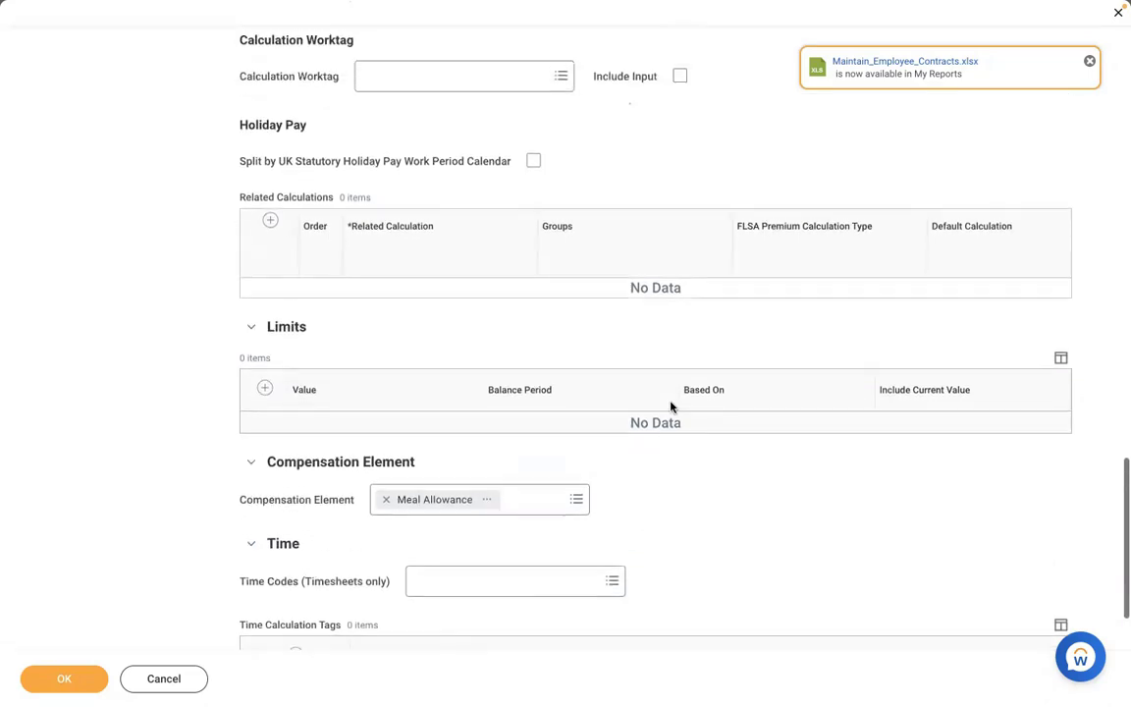
pyautogui.scroll(10, 671, 407)
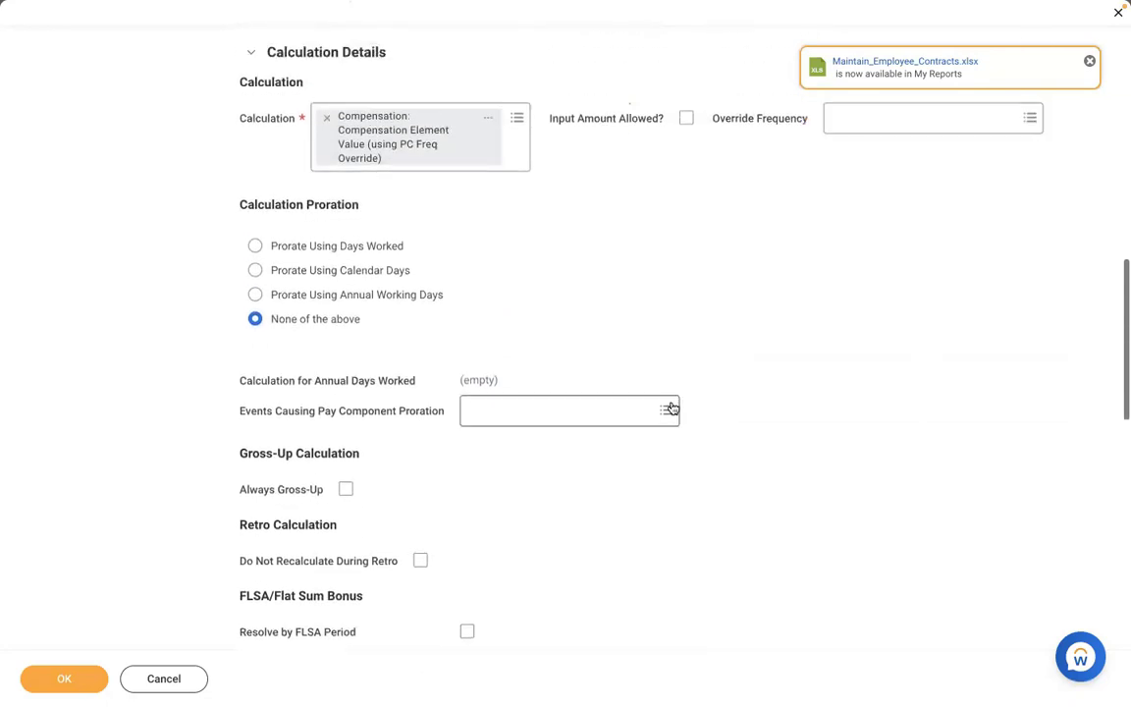
pyautogui.scroll(3, 671, 407)
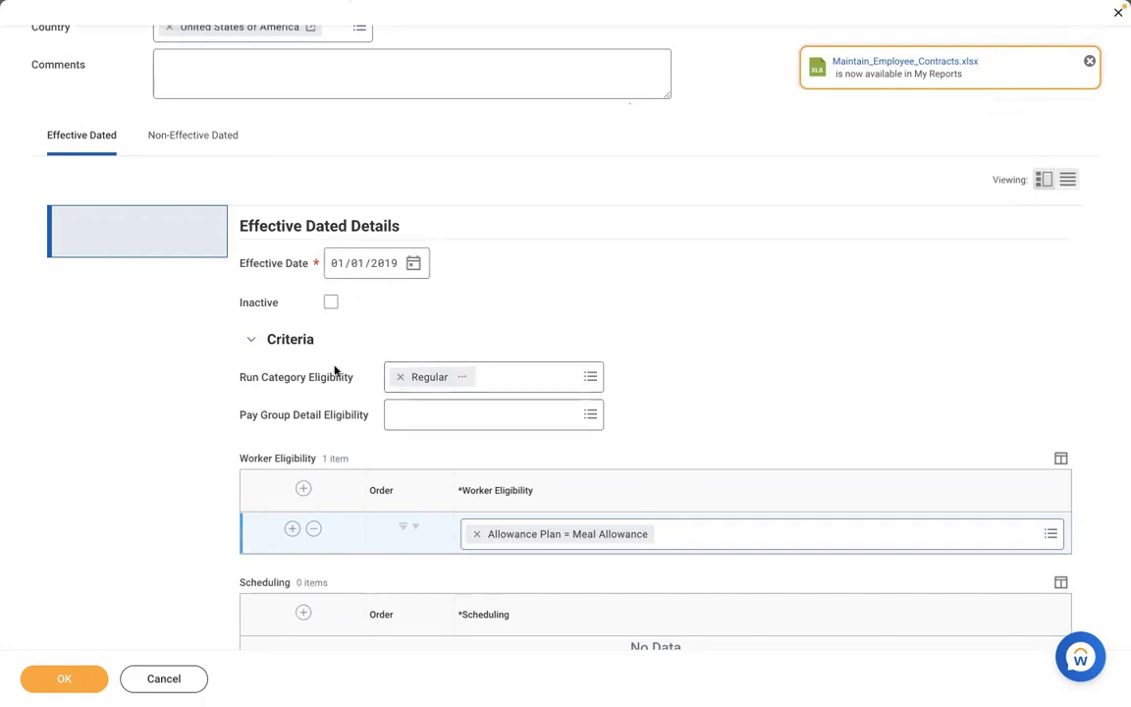
# - Add Adds to Gross [CAN USA] to the earning's Groups
pyautogui.click(204, 153)
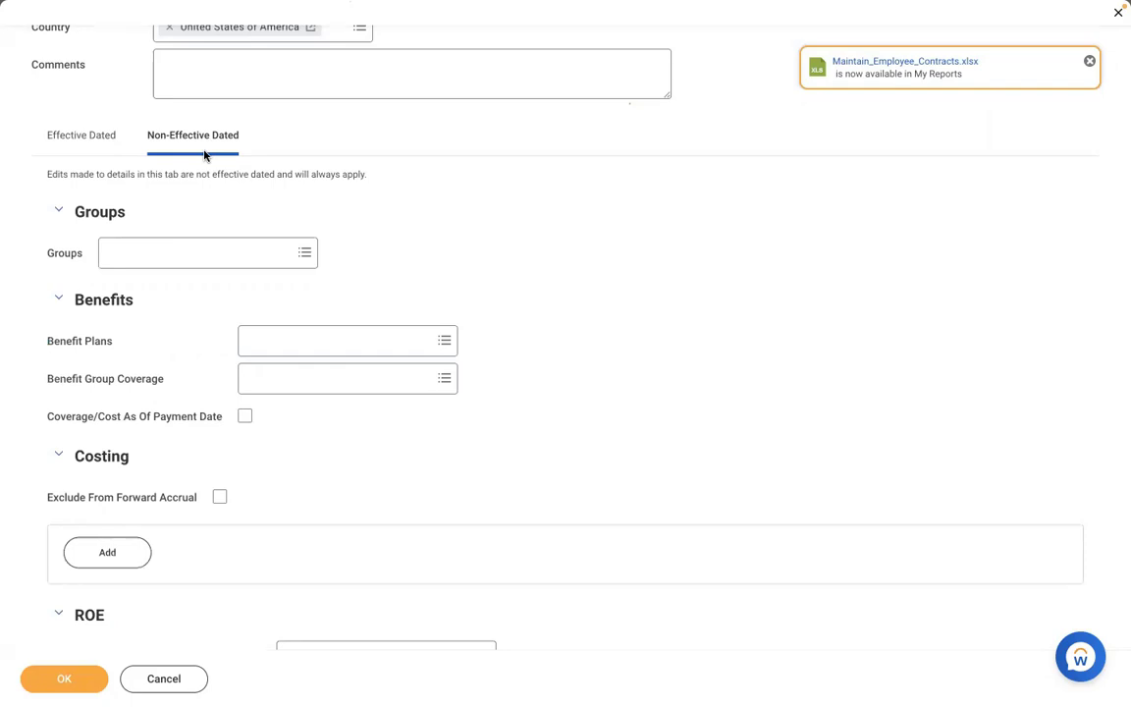
pyautogui.click(170, 251)
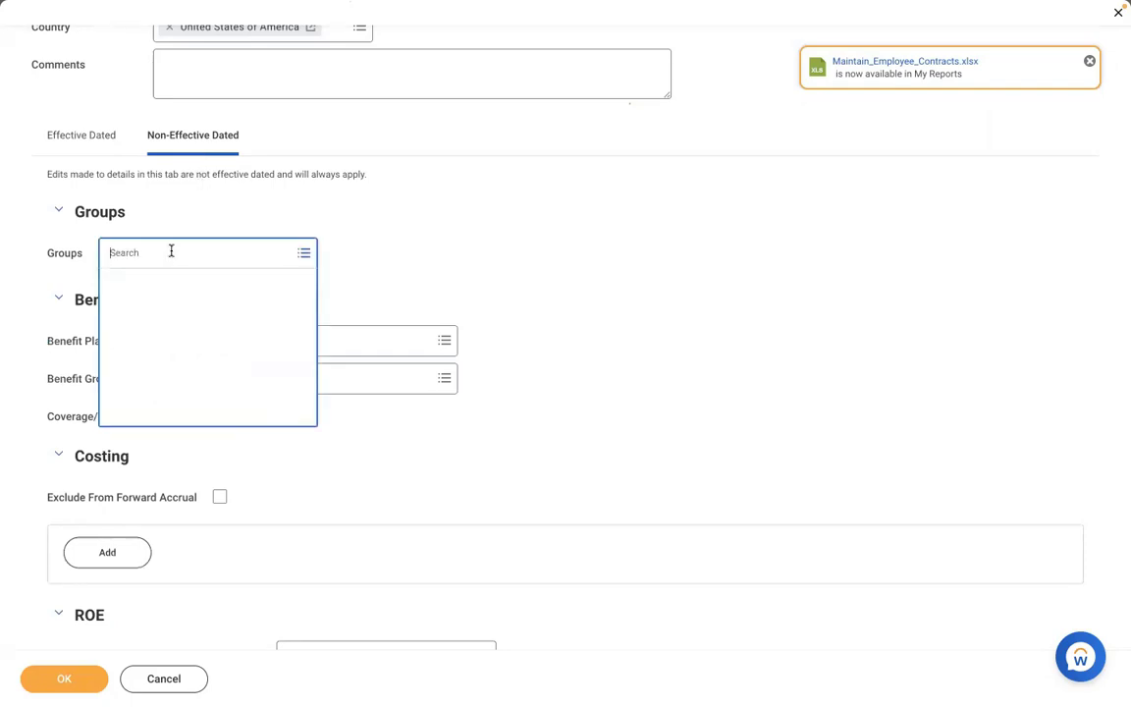
pyautogui.write('ADD TO GROSS')
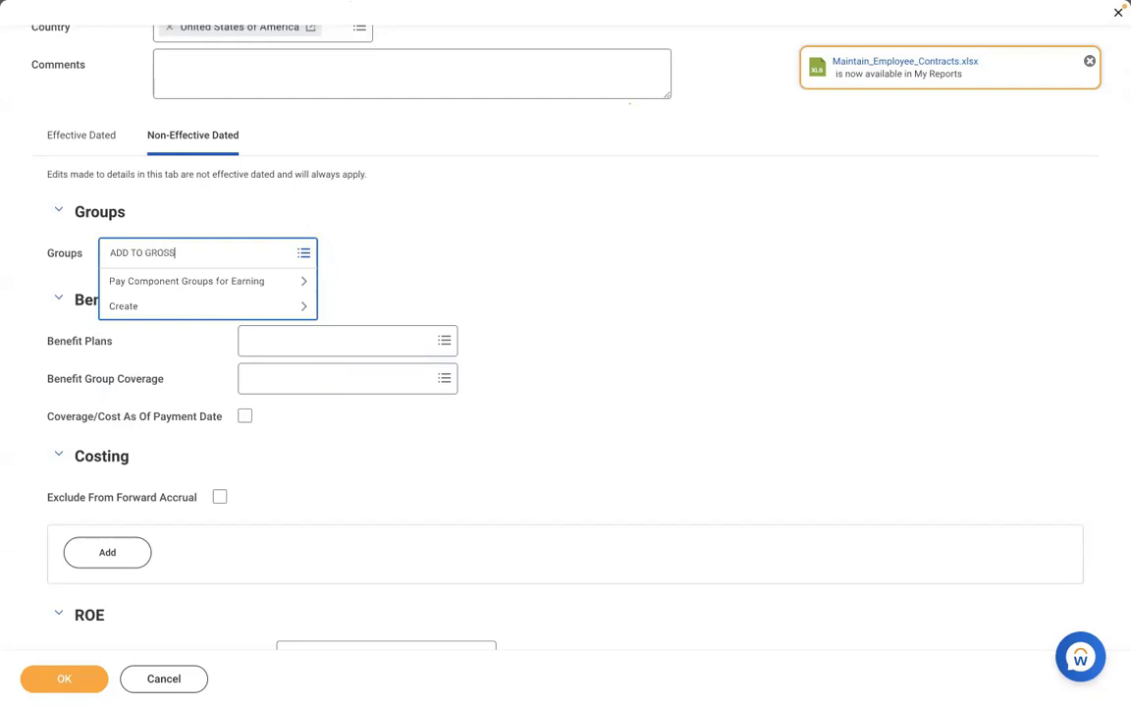
pyautogui.press('Return')
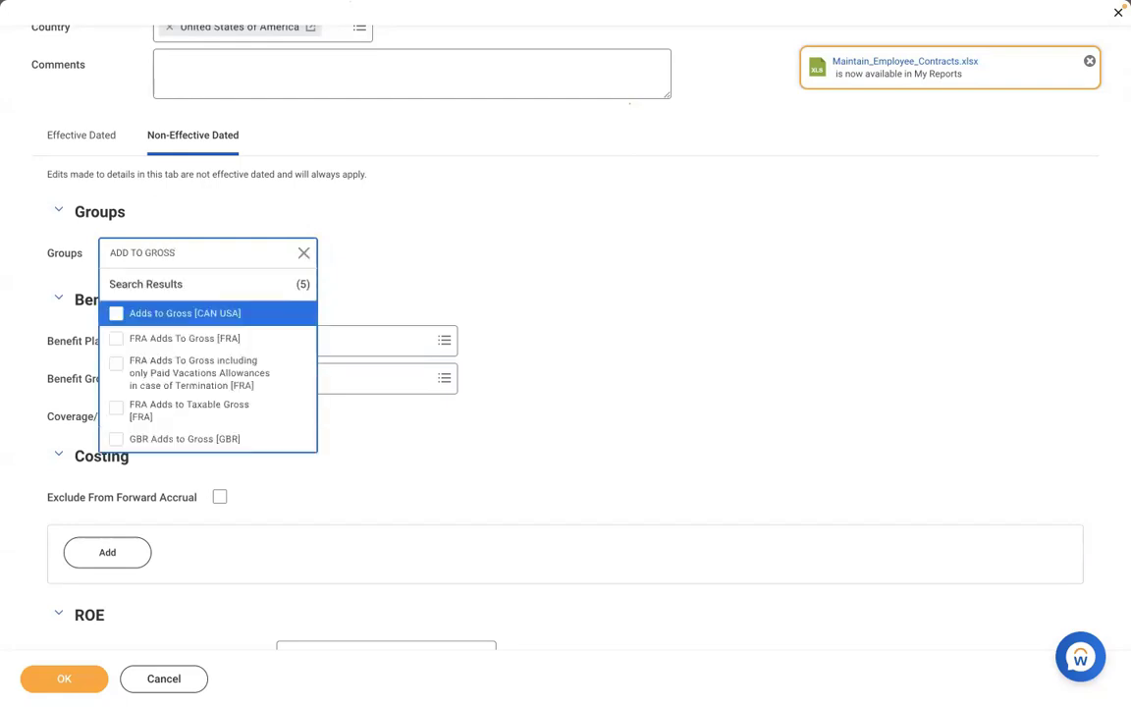
pyautogui.click(144, 319)
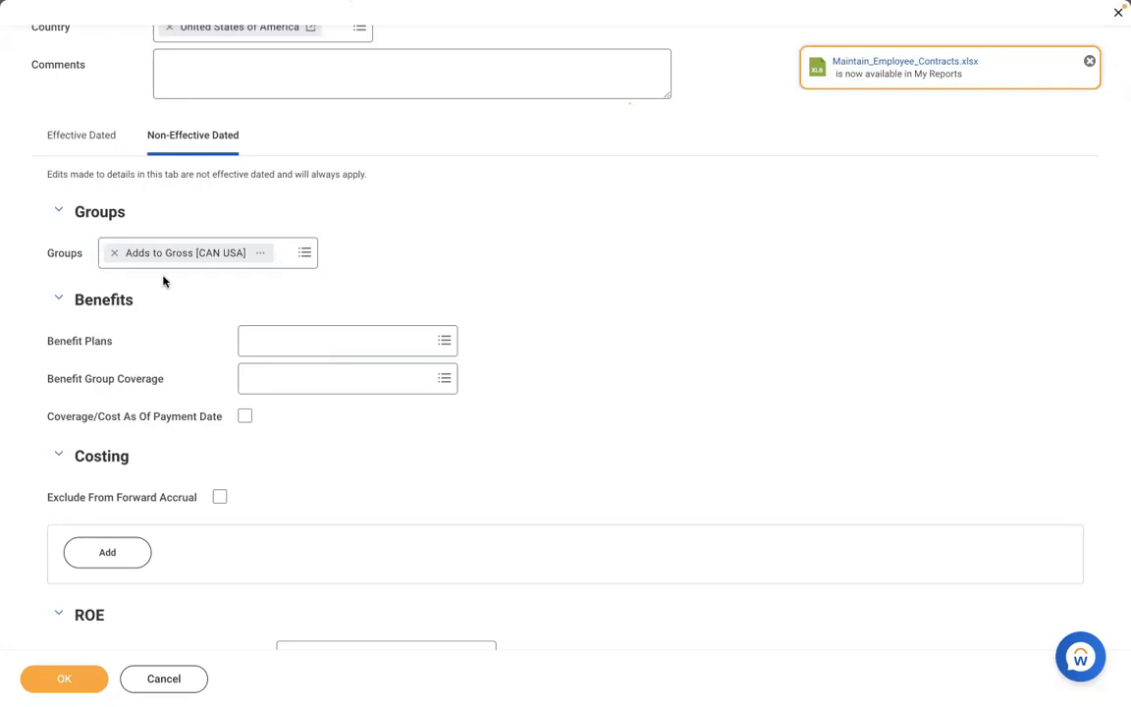
# - Add Federal Taxable and State Withholding Taxable (Withhold Taxes) [USA] groups
pyautogui.click(291, 257)
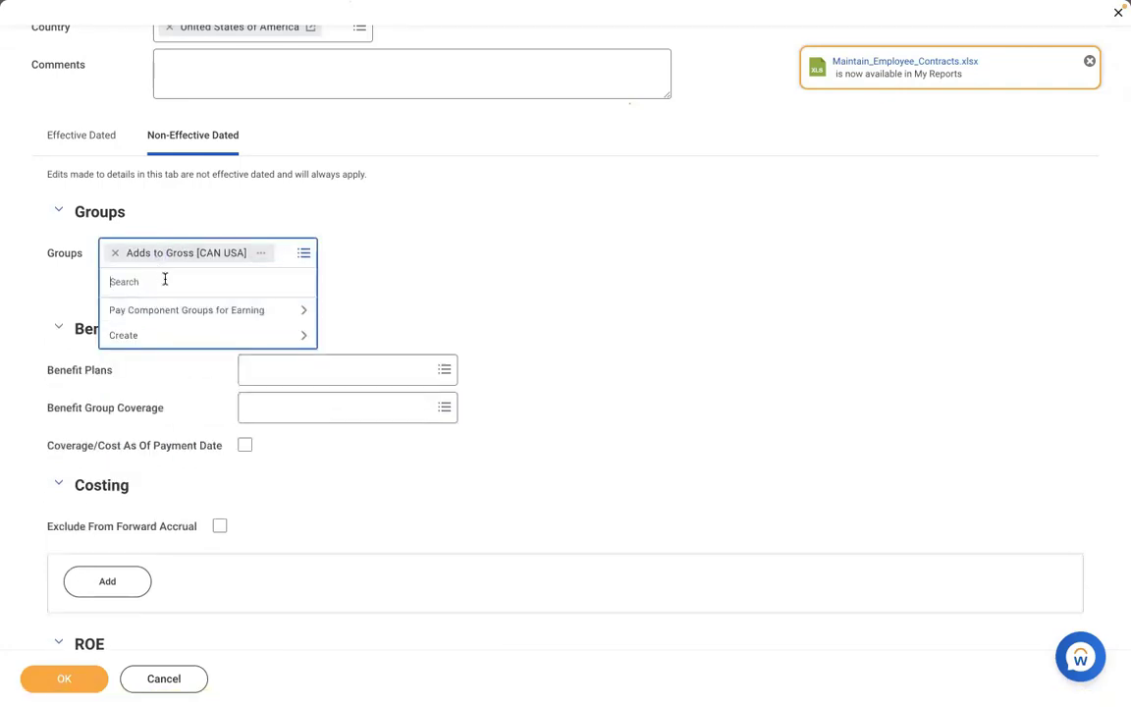
pyautogui.write('FEDERAL')
pyautogui.press('Return')
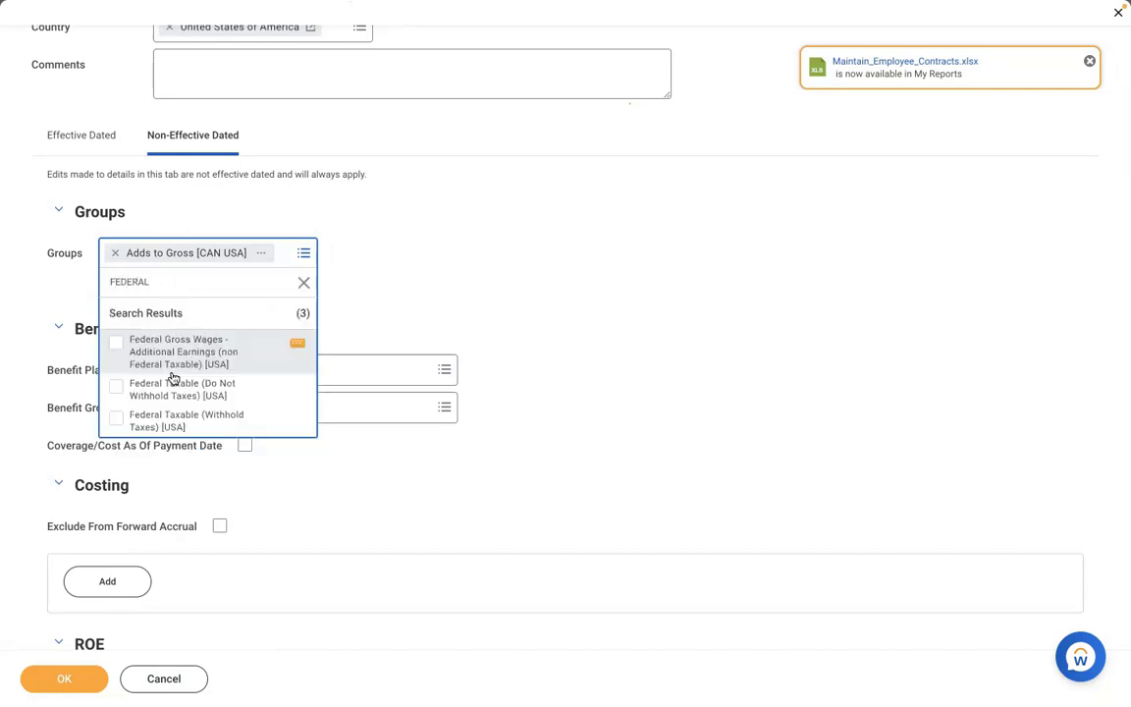
pyautogui.click(170, 424)
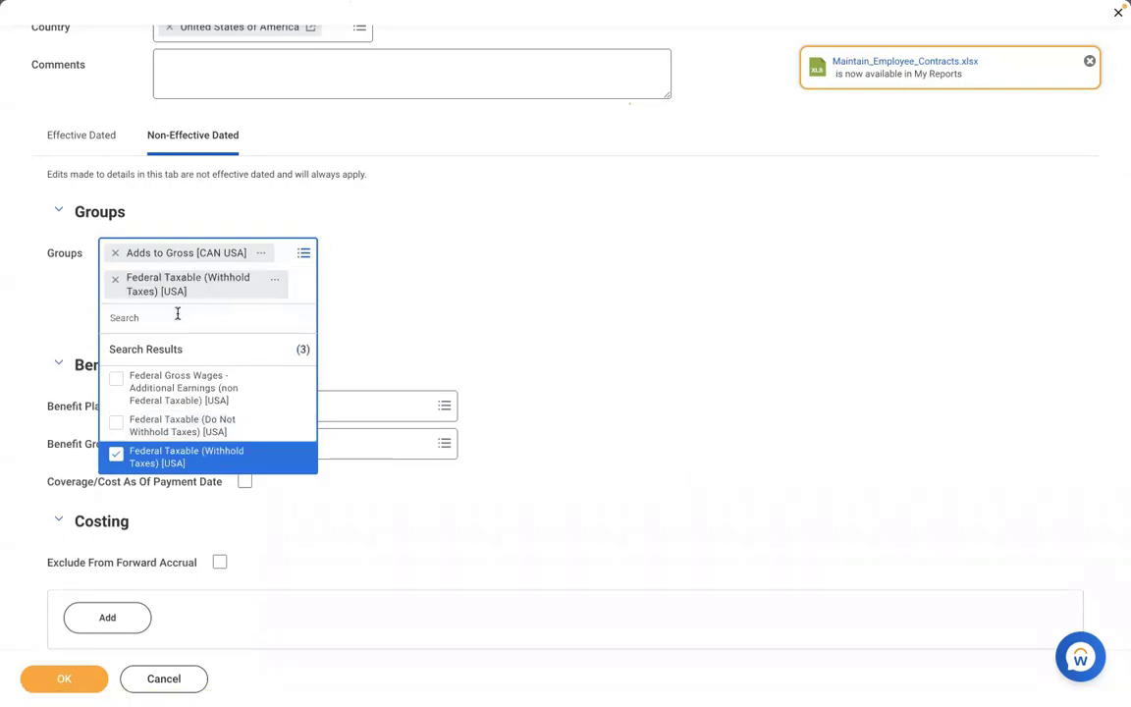
pyautogui.write('STATE')
pyautogui.press('Return')
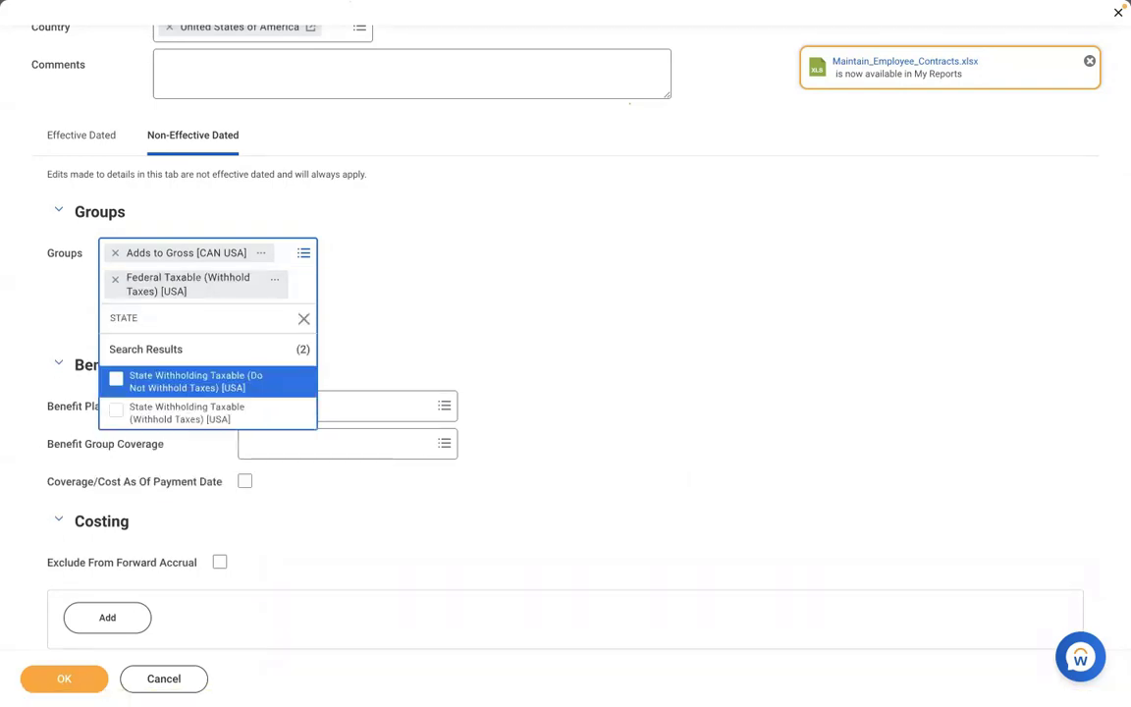
pyautogui.click(186, 416)
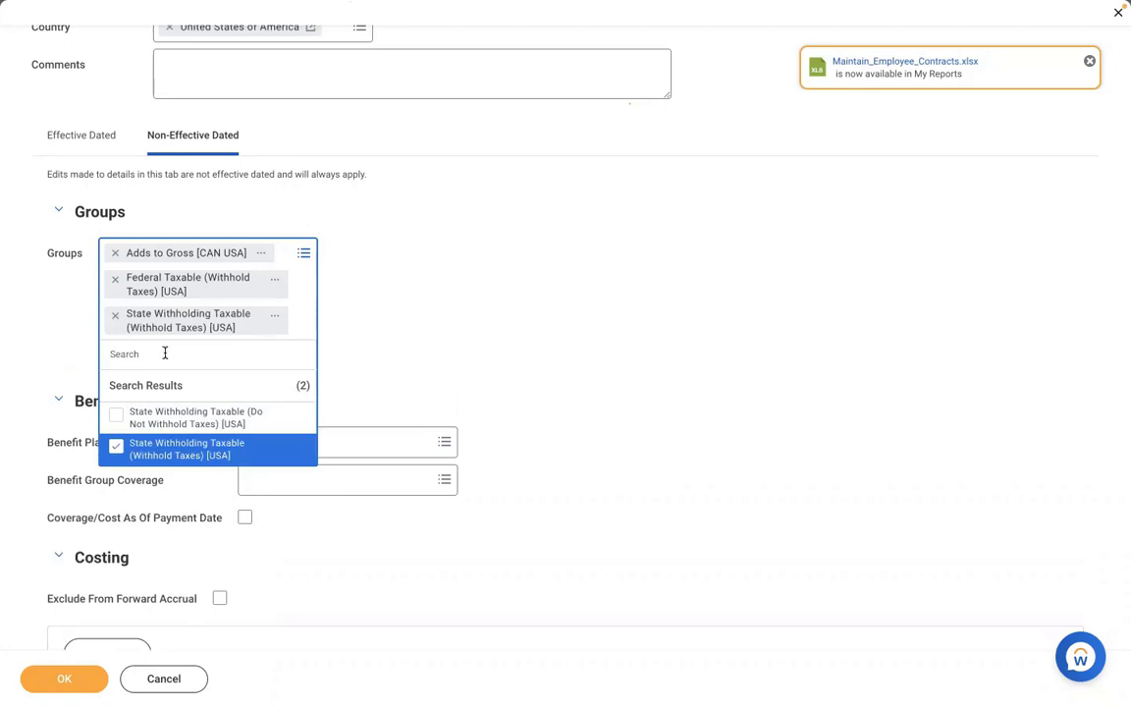
# - Add the Local Withholding Taxable and FUI Taxable [USA] groups
pyautogui.write('CIR')
pyautogui.write('TY')
pyautogui.press('Return')
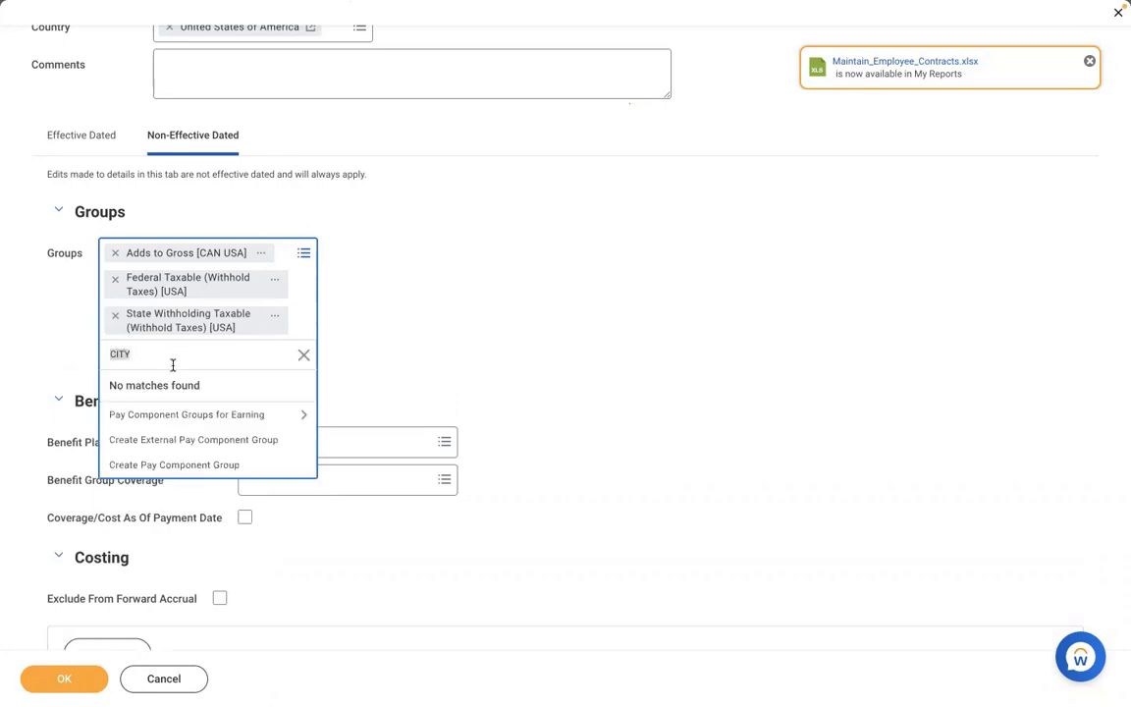
pyautogui.write('LOCAL')
pyautogui.press('Return')
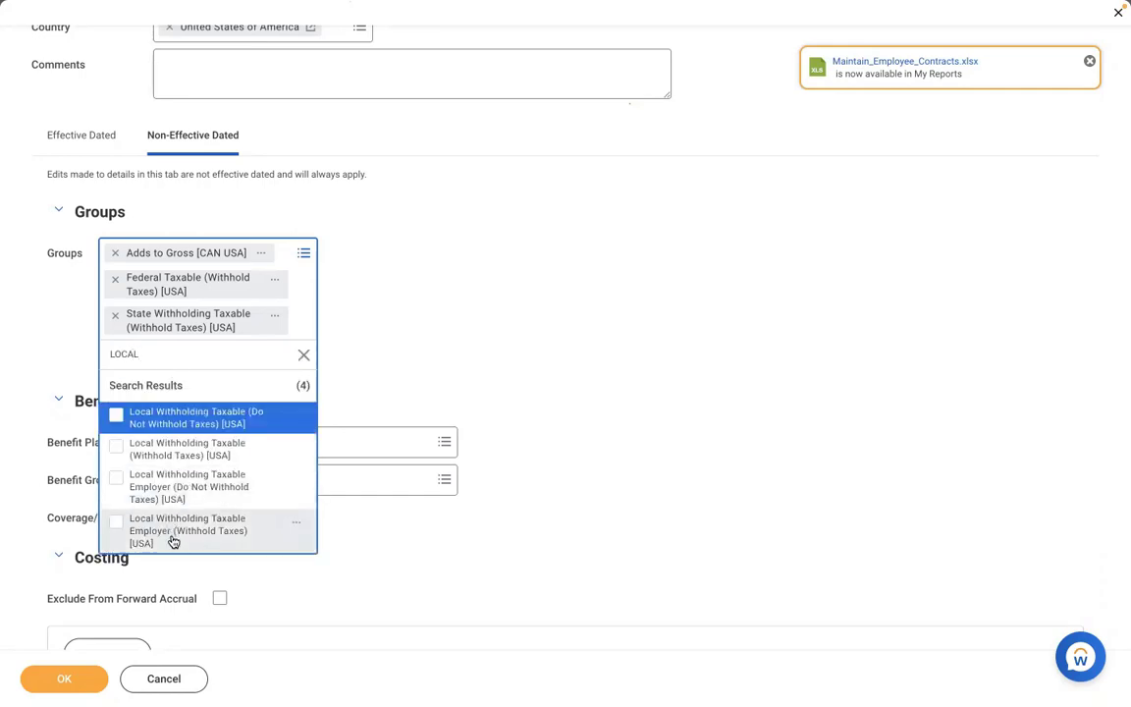
pyautogui.click(145, 448)
pyautogui.write('SUI')
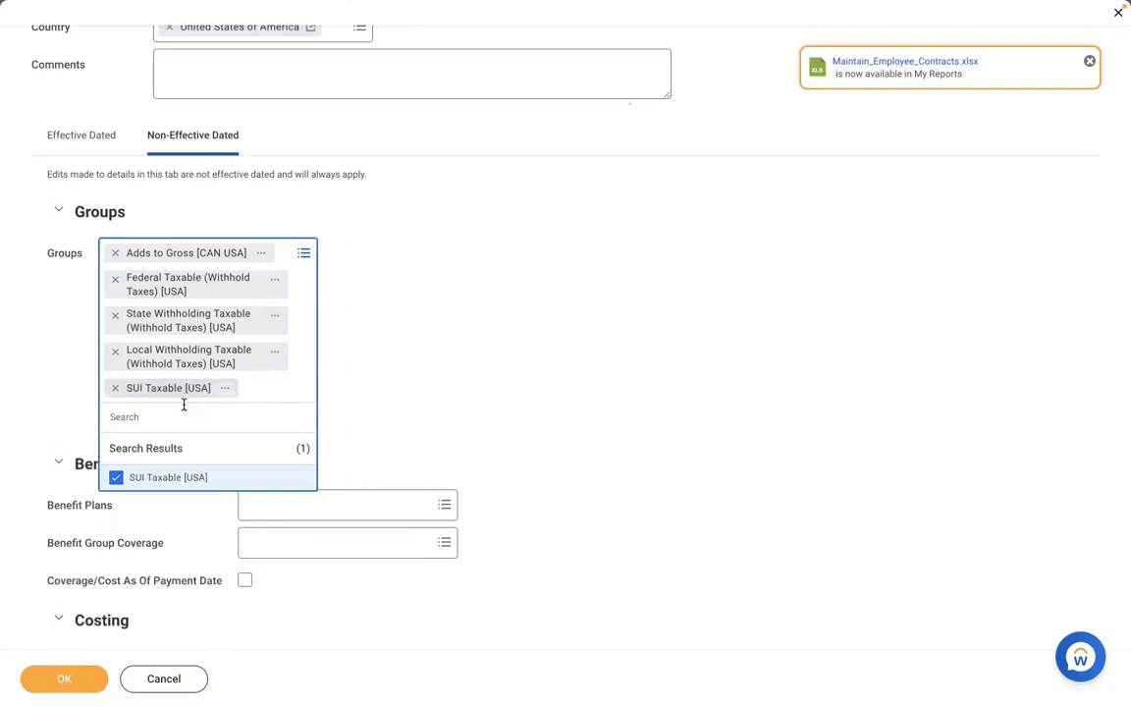
pyautogui.write('FUI')
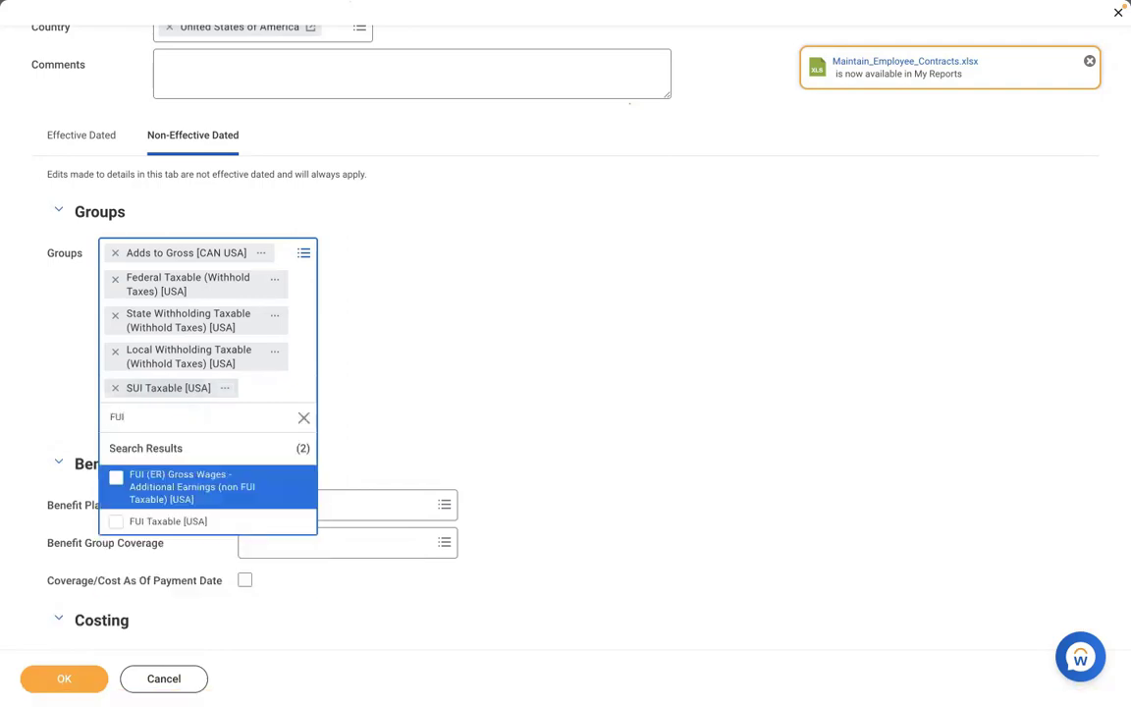
pyautogui.click(182, 523)
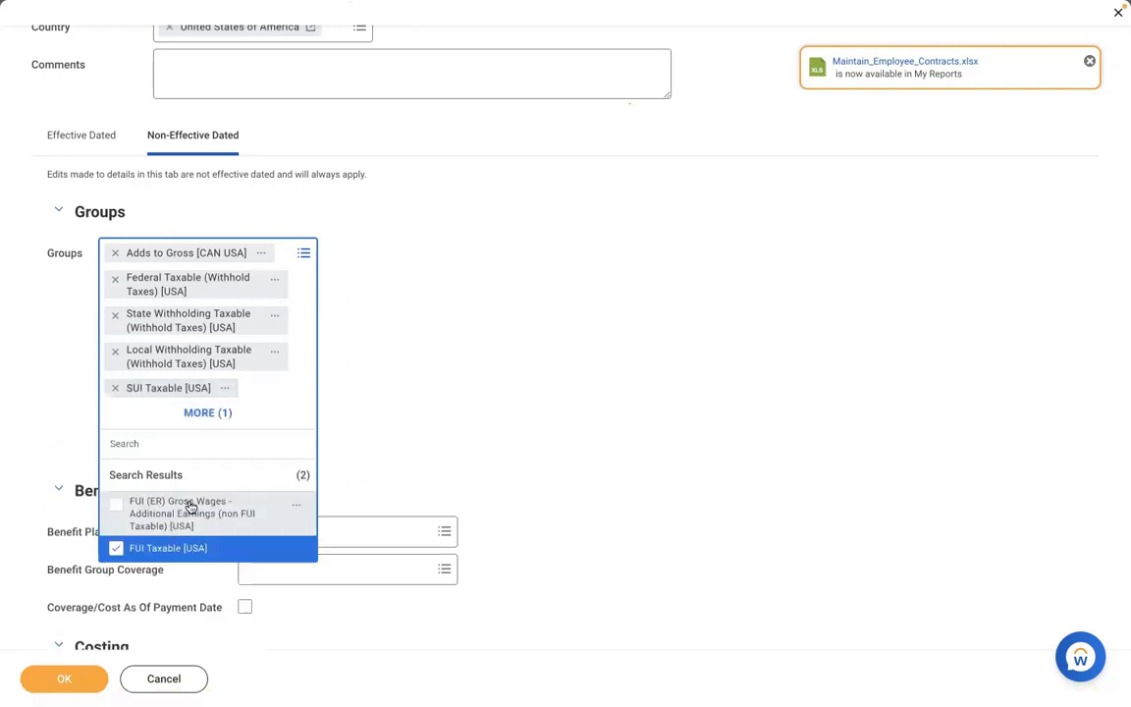
pyautogui.click(436, 421)
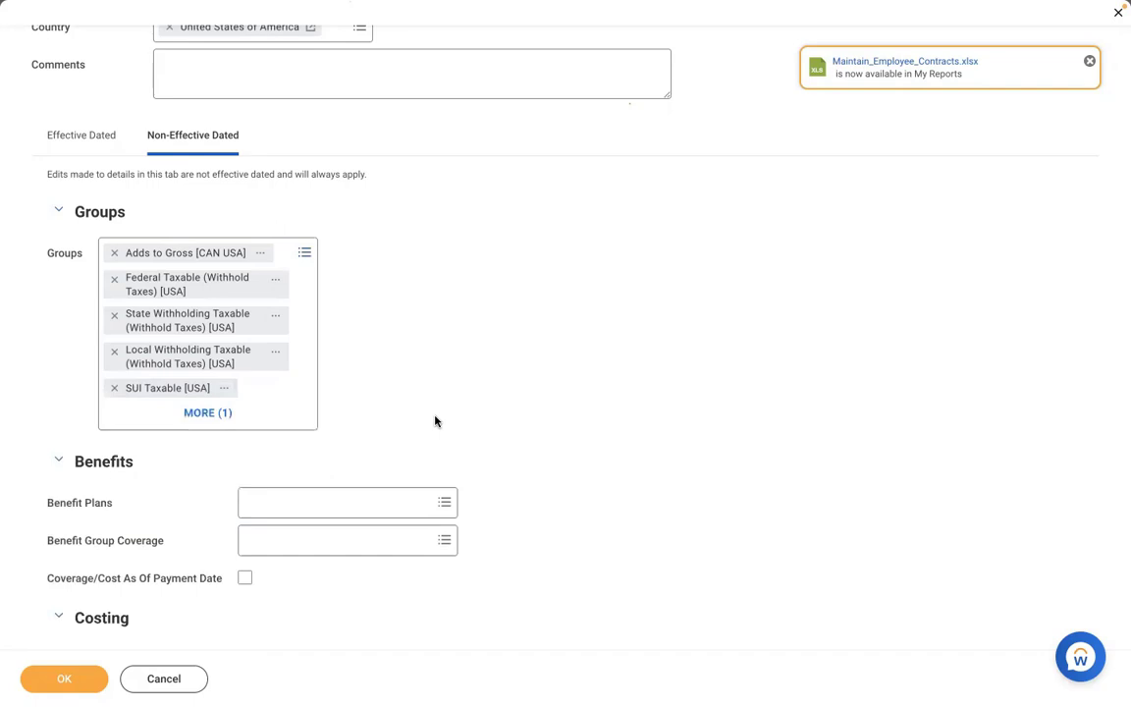
pyautogui.click(101, 144)
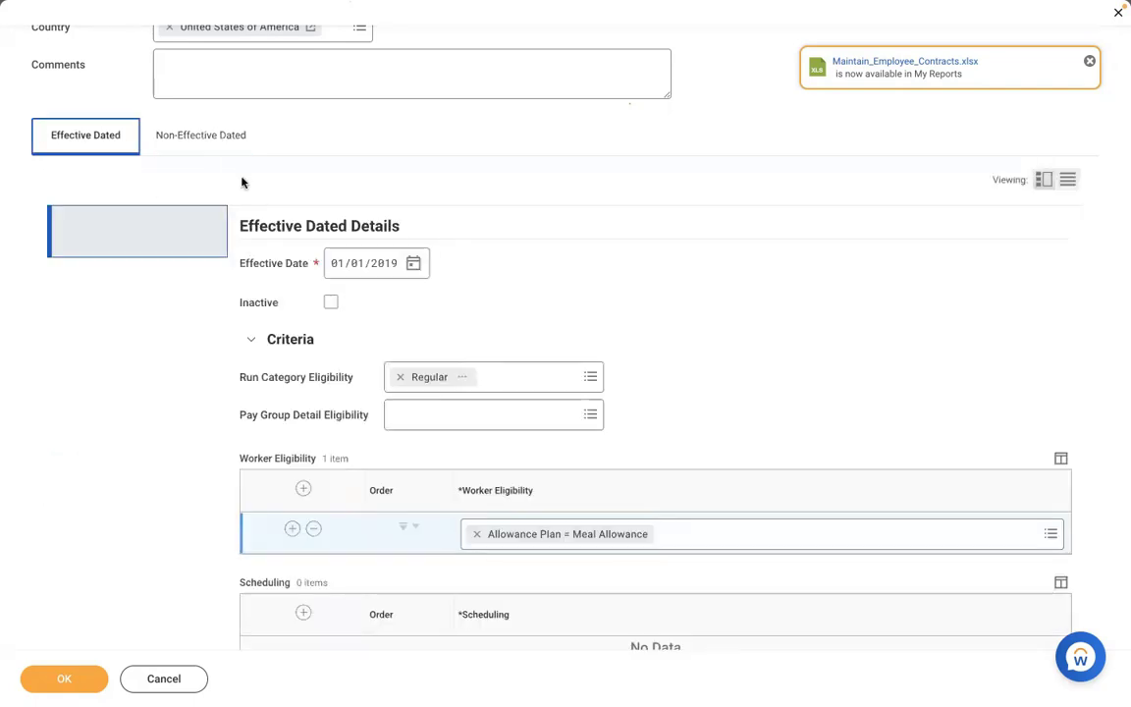
# - Review the Worker Eligibility and Calculation details, then save the AMD - Meal Allowance earning
pyautogui.click(540, 240)
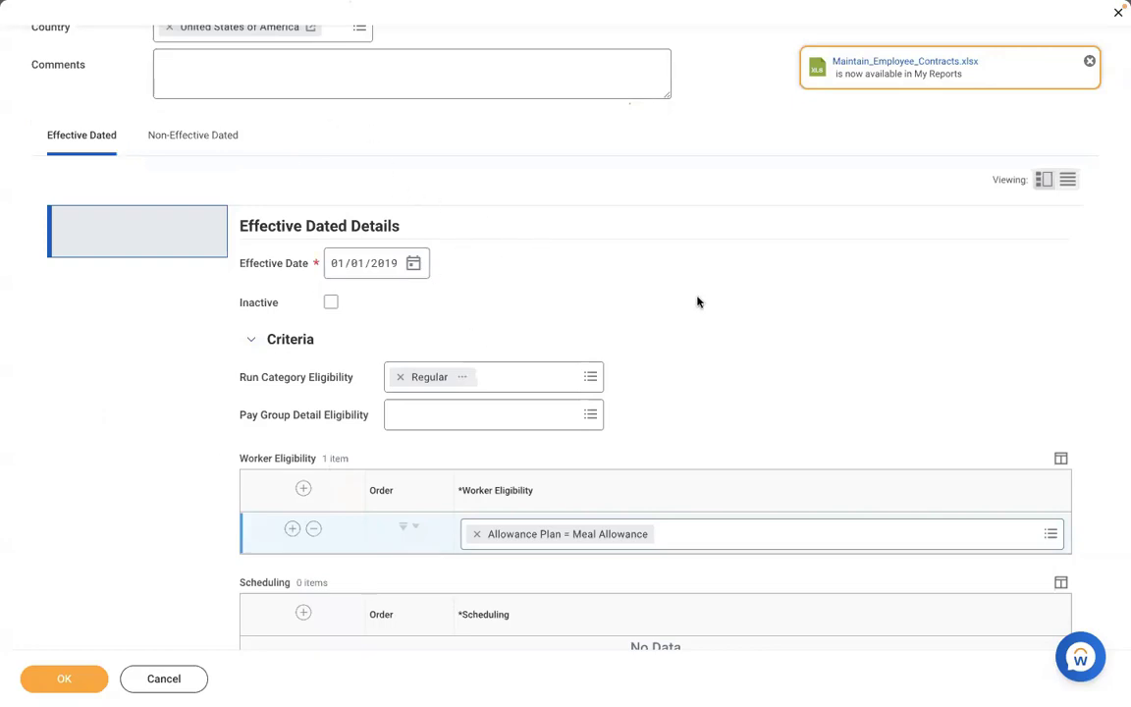
pyautogui.scroll(-3, 698, 302)
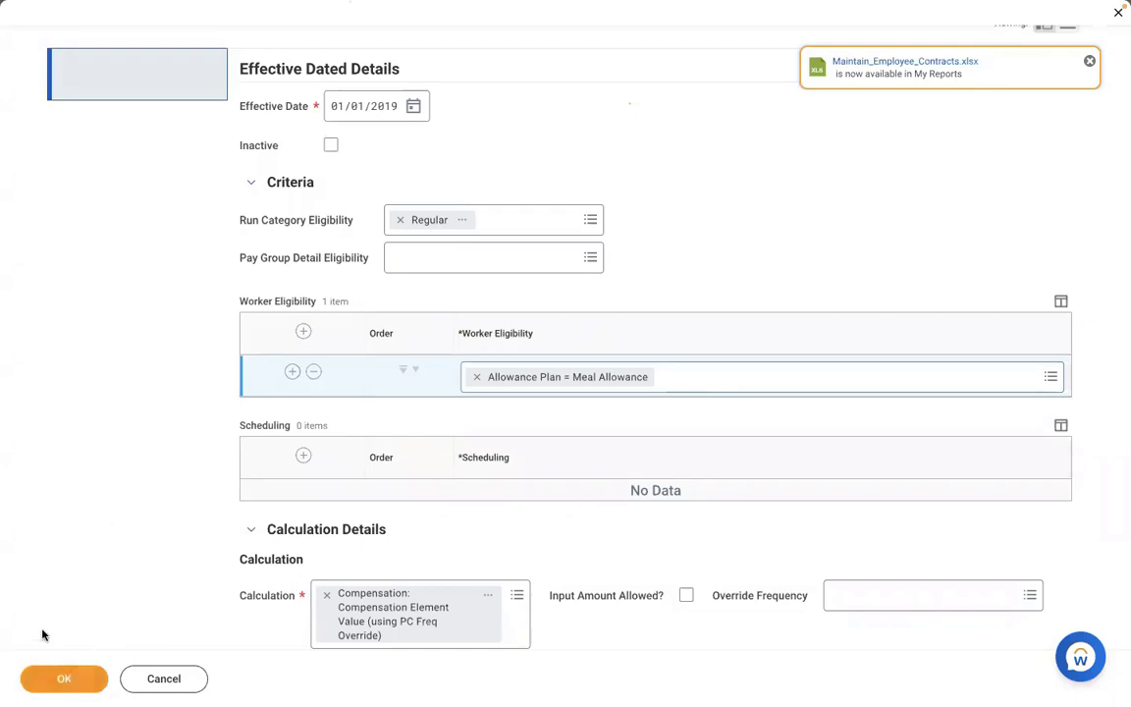
pyautogui.click(56, 681)
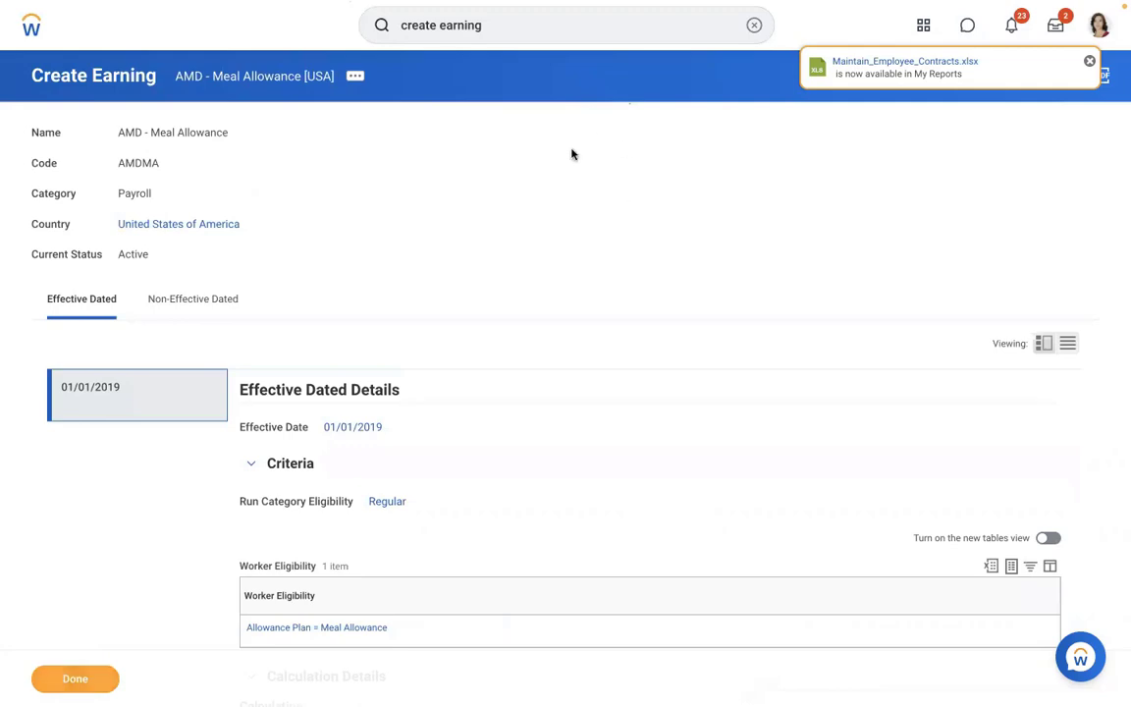
pyautogui.click(752, 35)
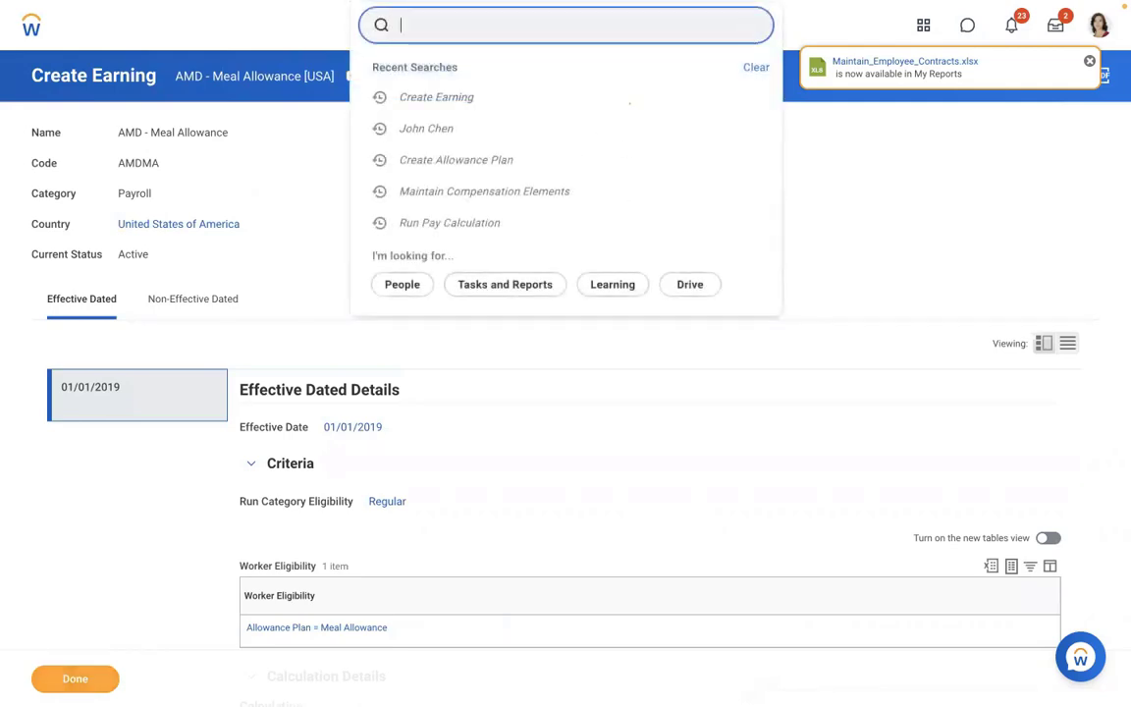
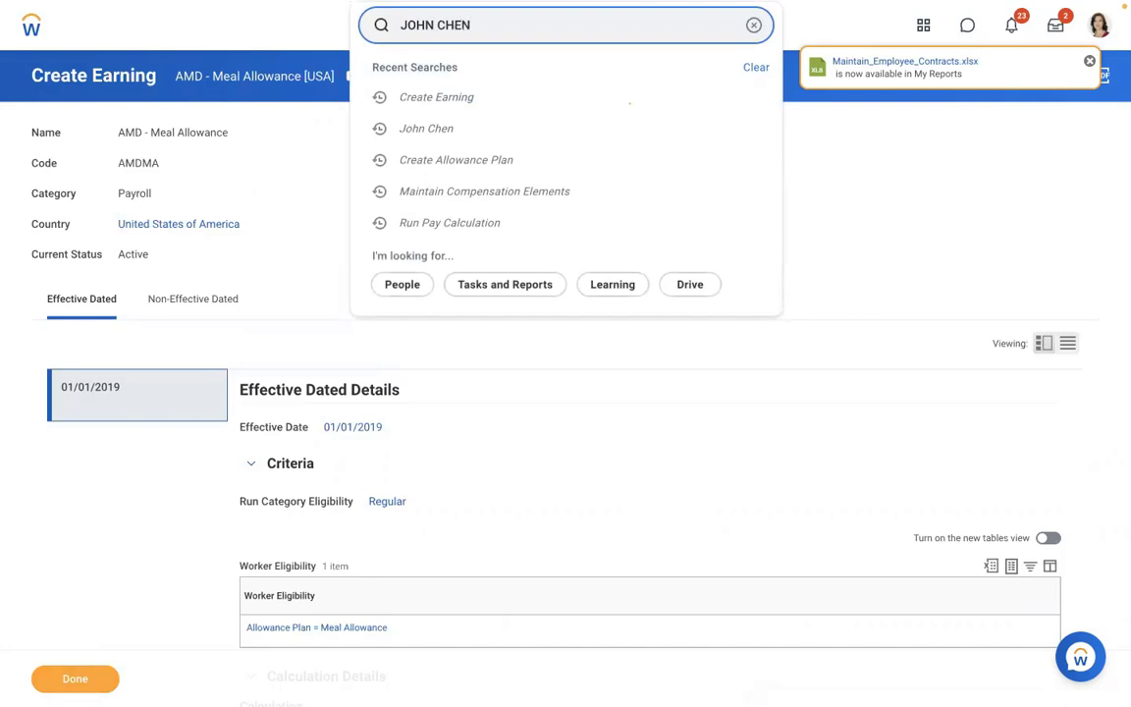
pyautogui.click(428, 81)
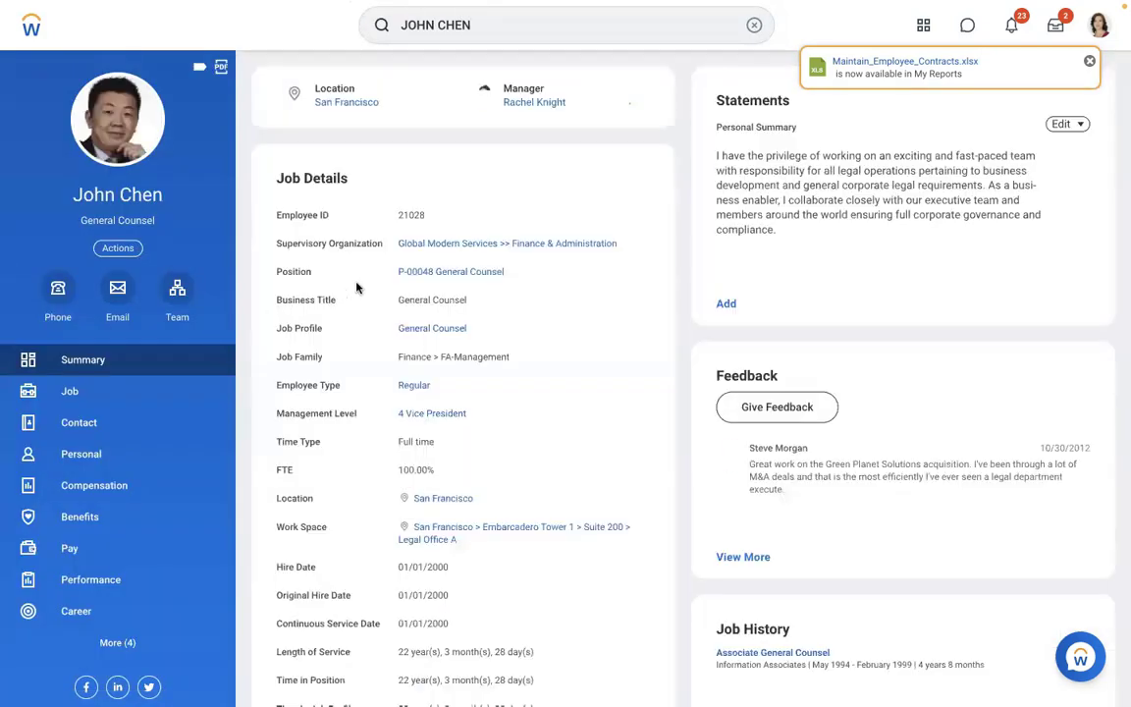
pyautogui.click(67, 576)
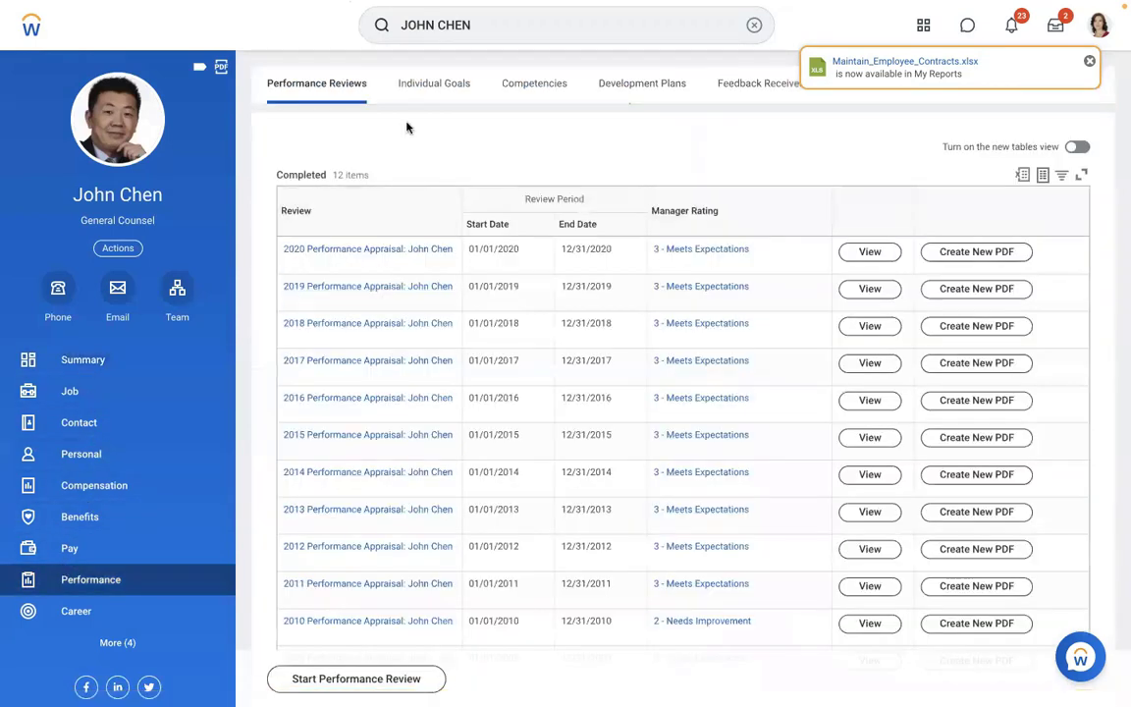
# - Launch Re-Calculate on the worker's 01/01/2019 - 01/15/2019 In Progress payroll result
pyautogui.click(57, 558)
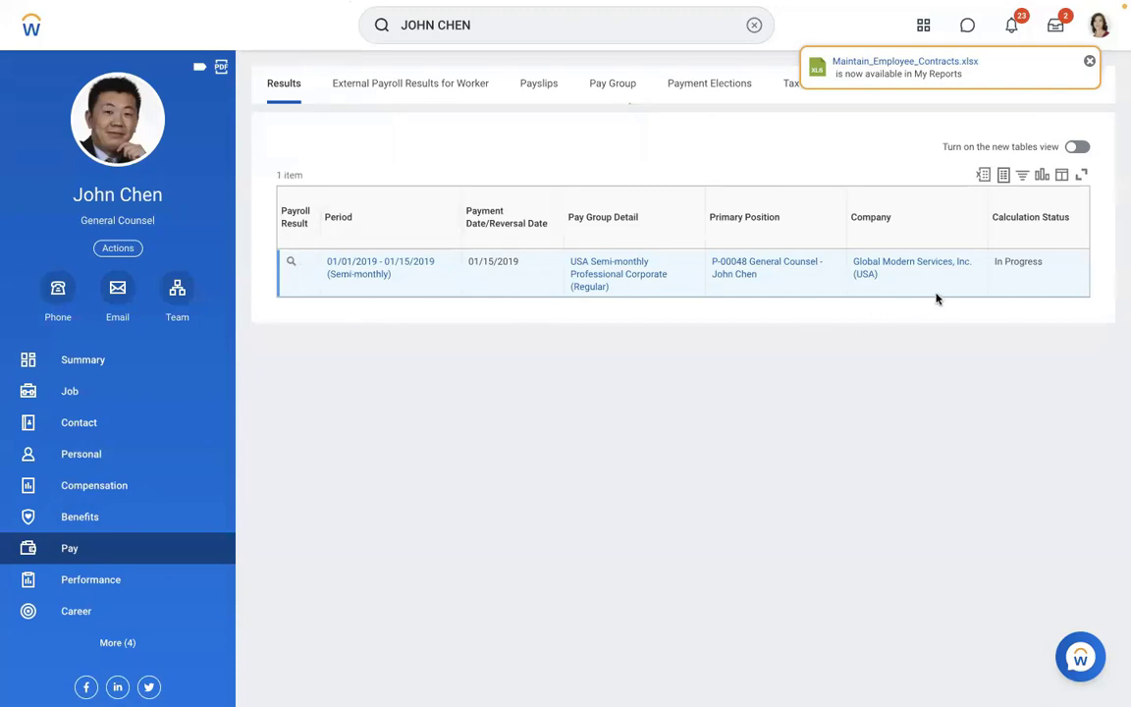
pyautogui.moveTo(999, 262)
pyautogui.click(306, 263)
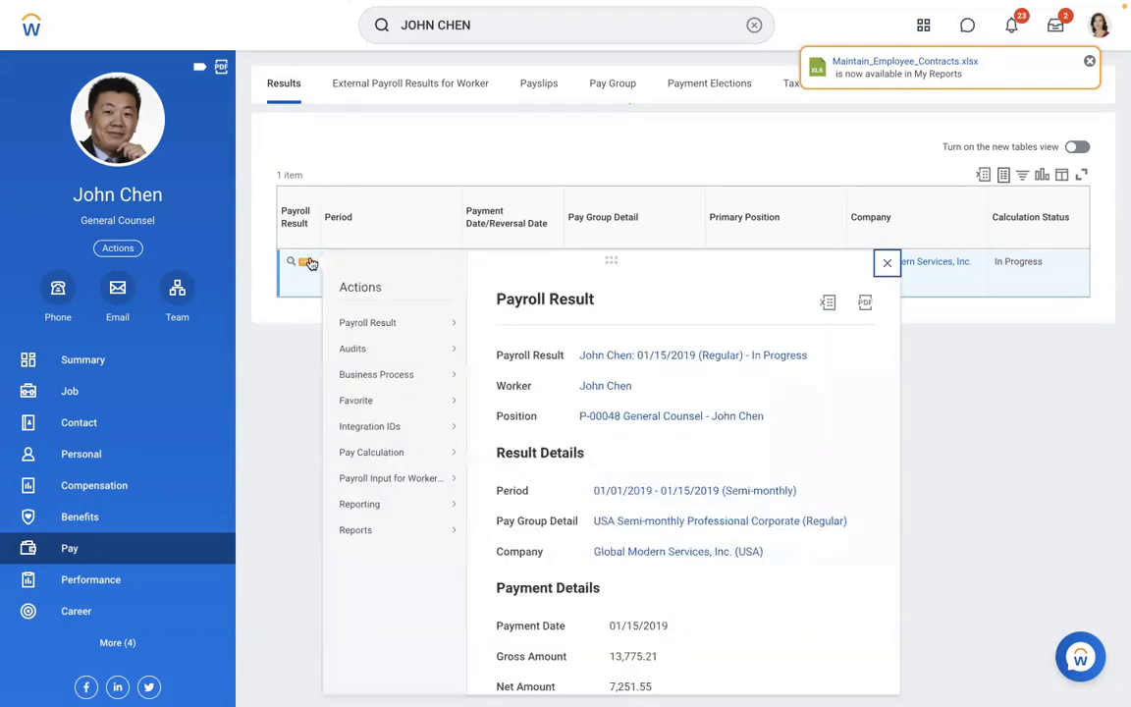
pyautogui.moveTo(395, 457)
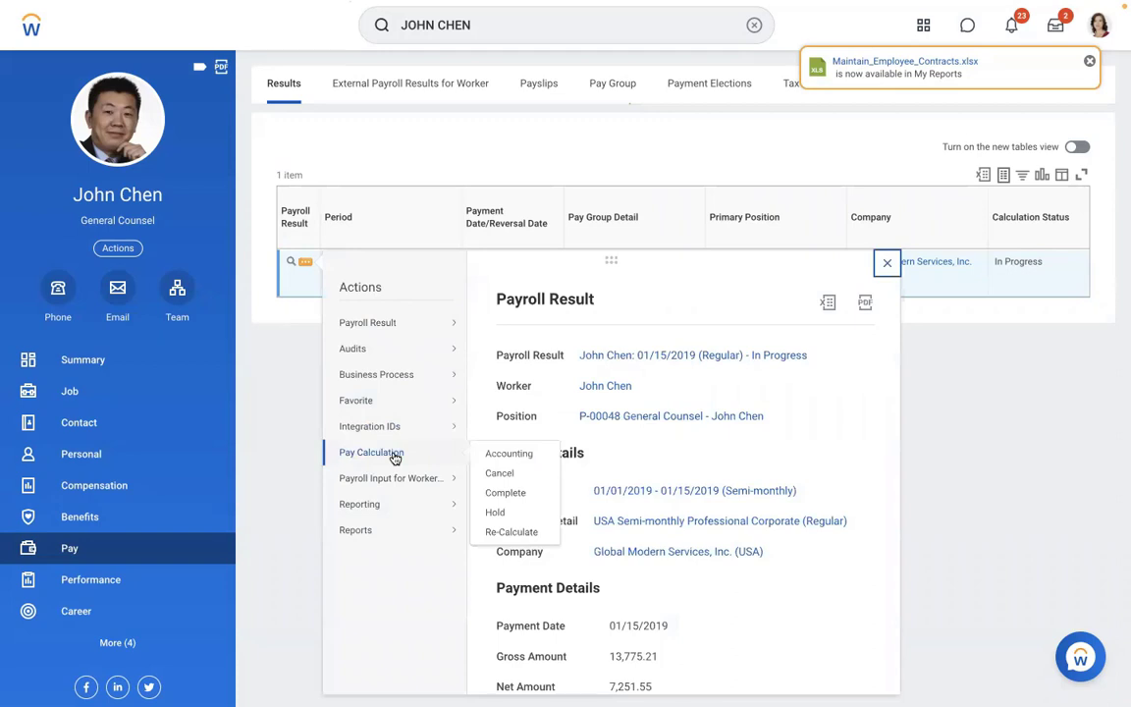
pyautogui.click(263, 325)
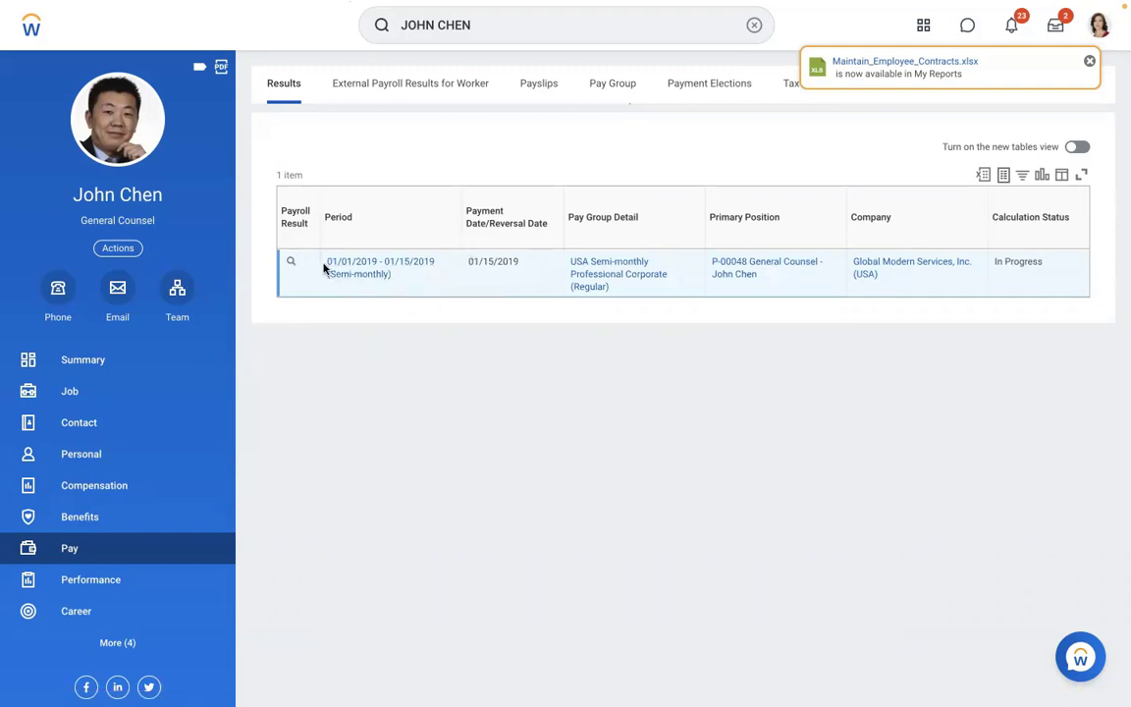
pyautogui.moveTo(302, 267)
pyautogui.click(304, 265)
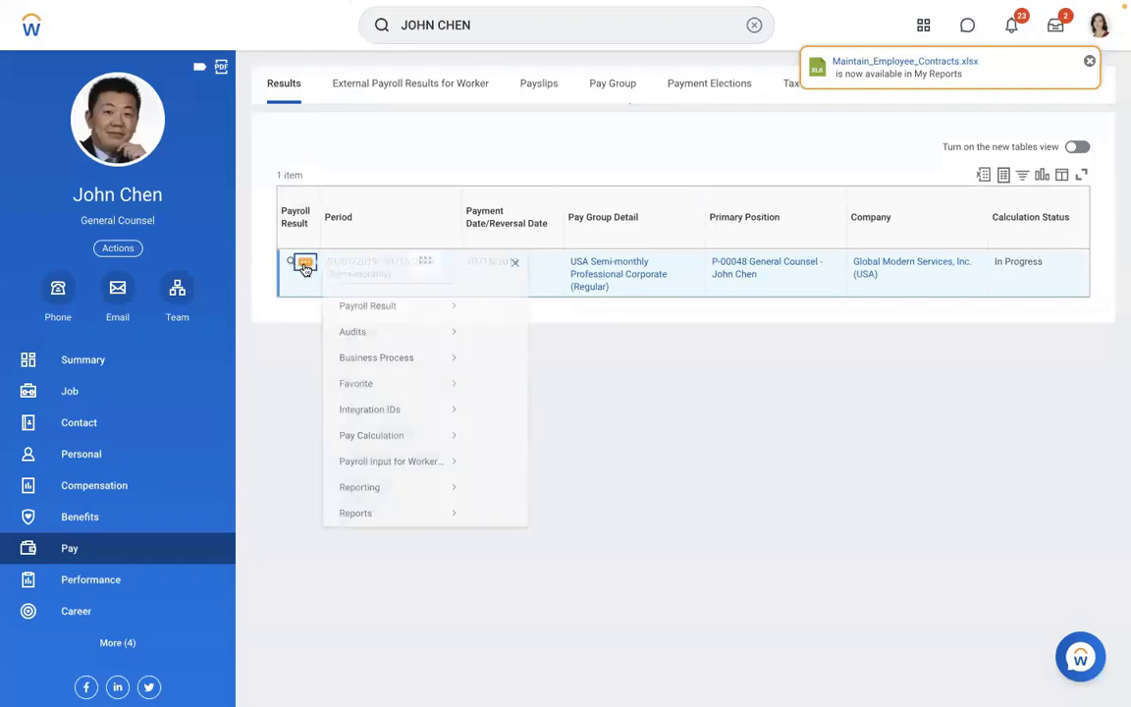
pyautogui.moveTo(370, 325)
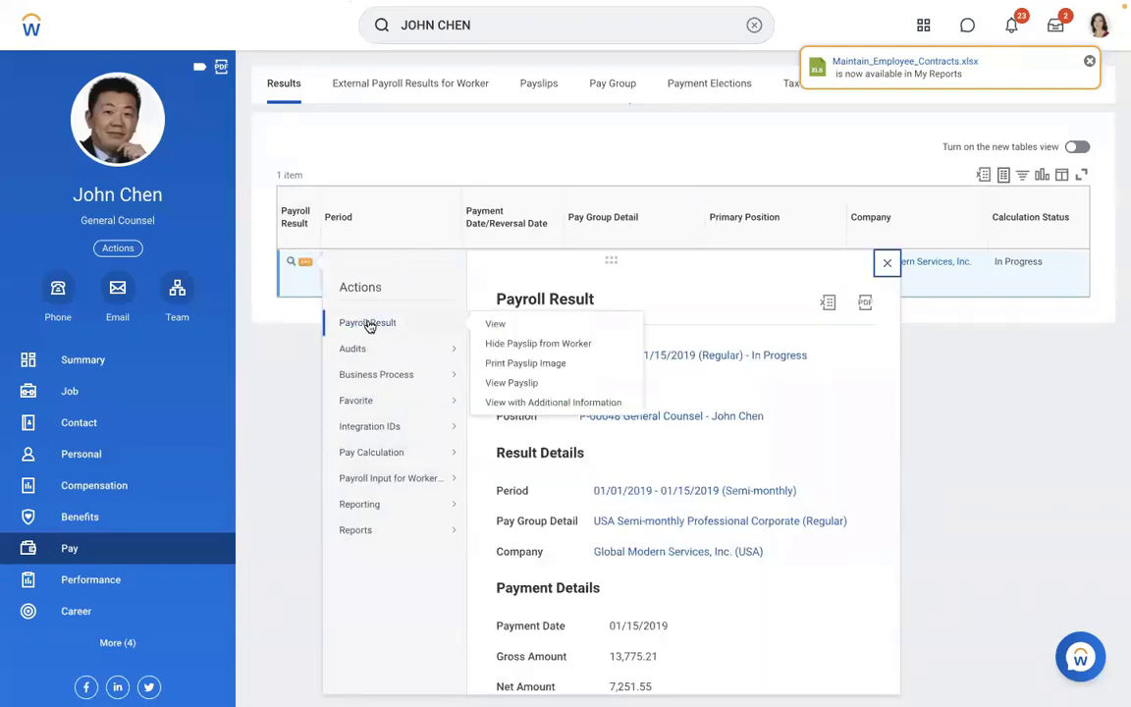
pyautogui.moveTo(381, 450)
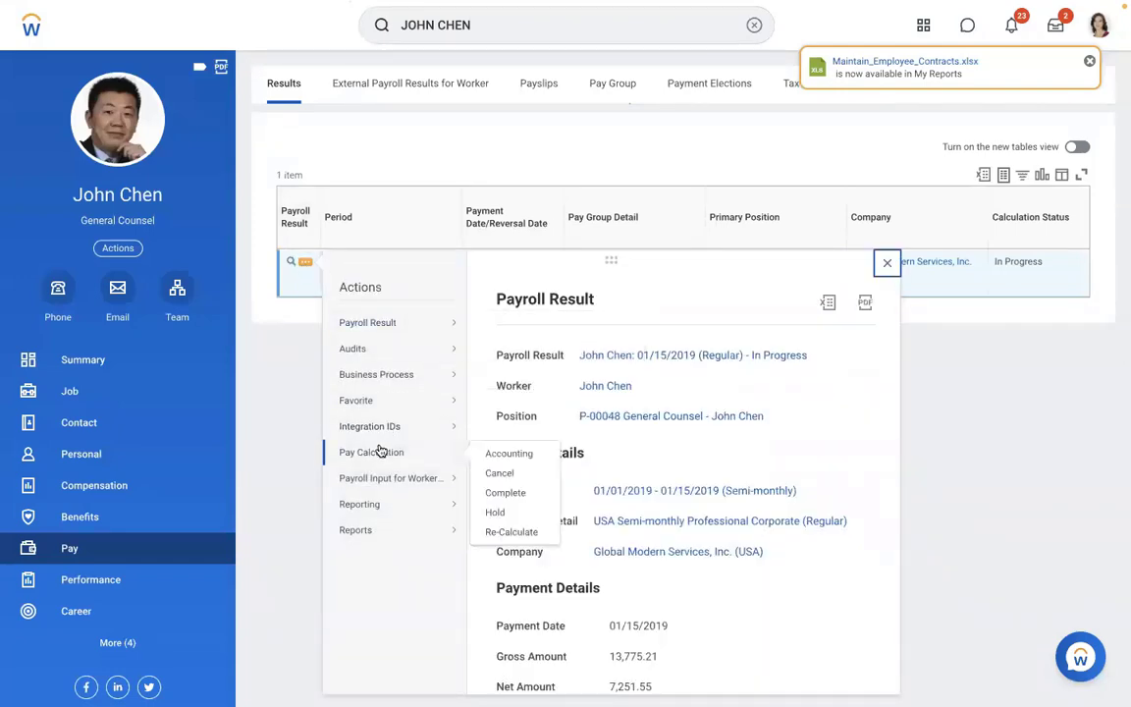
pyautogui.click(497, 532)
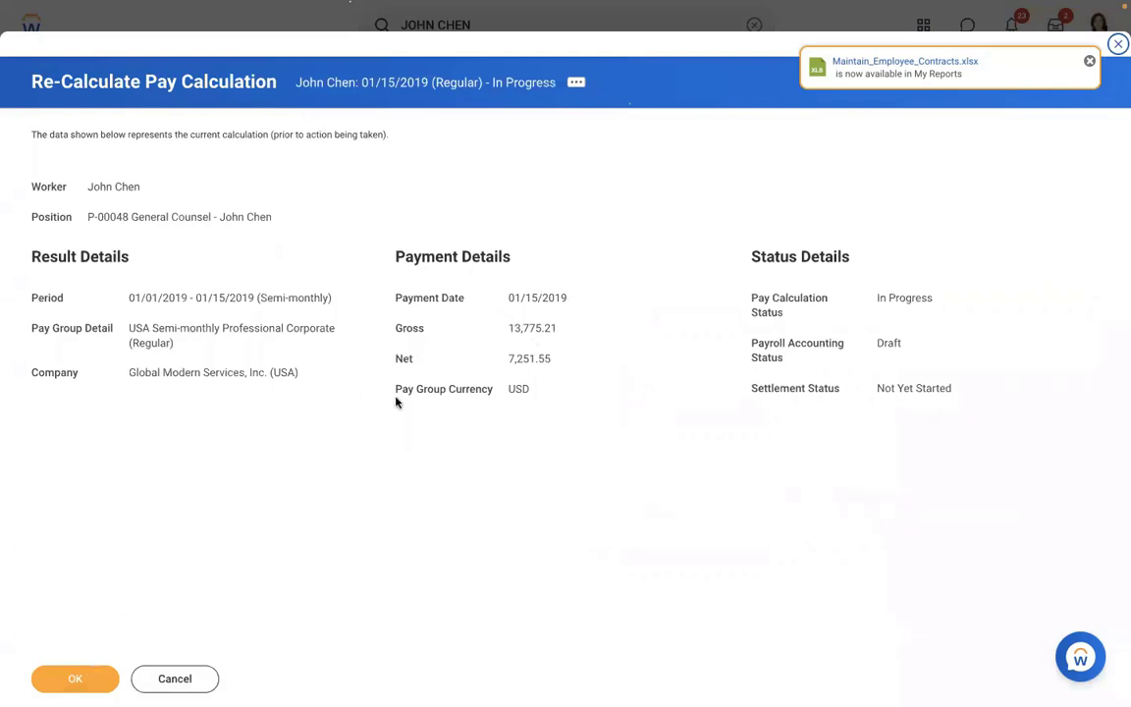
# - Note the current gross of 13,775.21 and confirm the pay re-calculation
pyautogui.moveTo(568, 328); pyautogui.dragTo(496, 328)
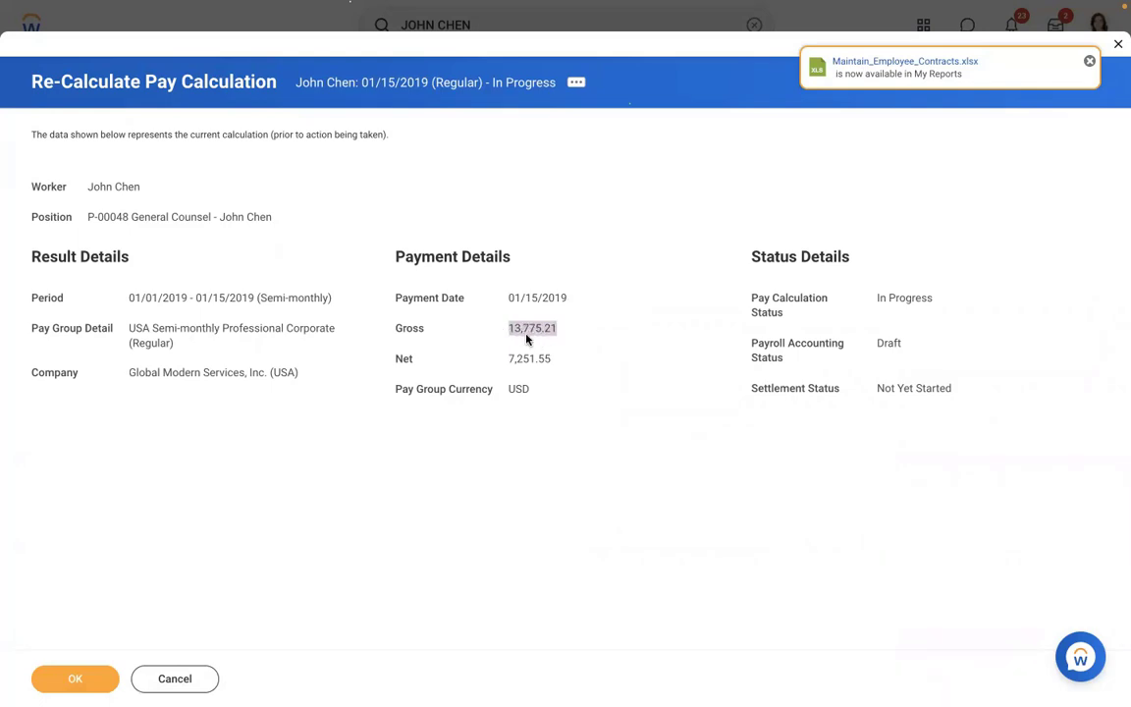
pyautogui.click(523, 334)
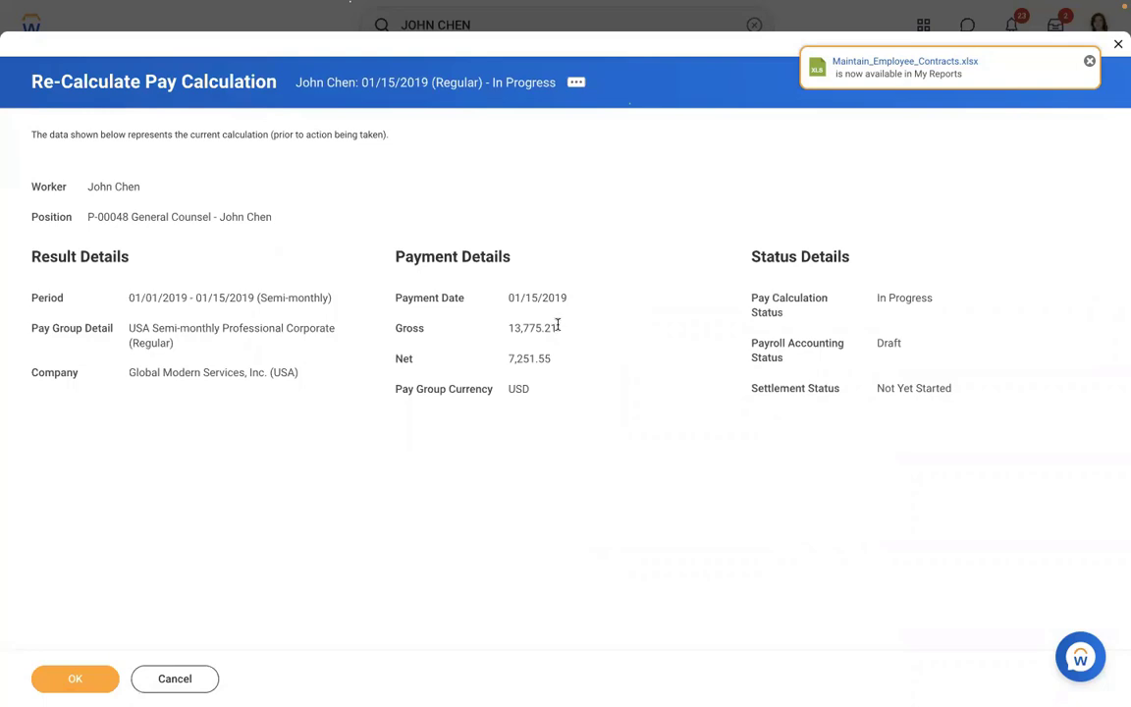
pyautogui.moveTo(557, 328); pyautogui.dragTo(507, 328)
pyautogui.click(74, 679)
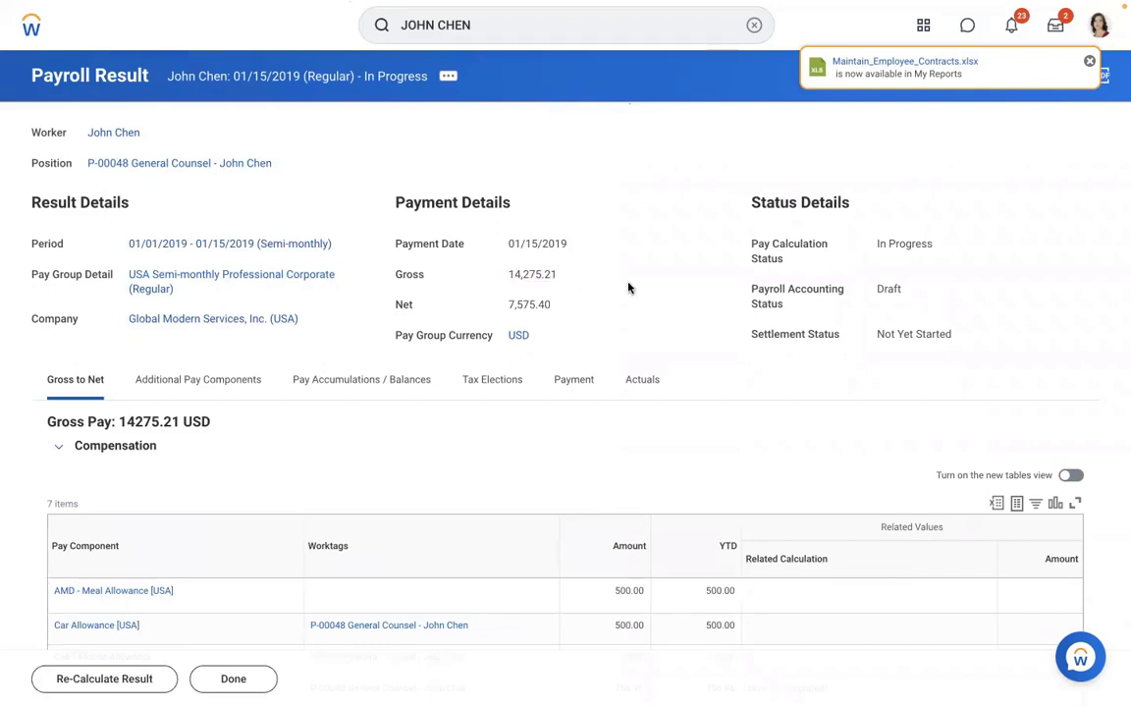
# - Check the new AMD - Meal Allowance line of 500.00 and its YTD
pyautogui.scroll(-2, 629, 286)
pyautogui.scroll(-1, 629, 288)
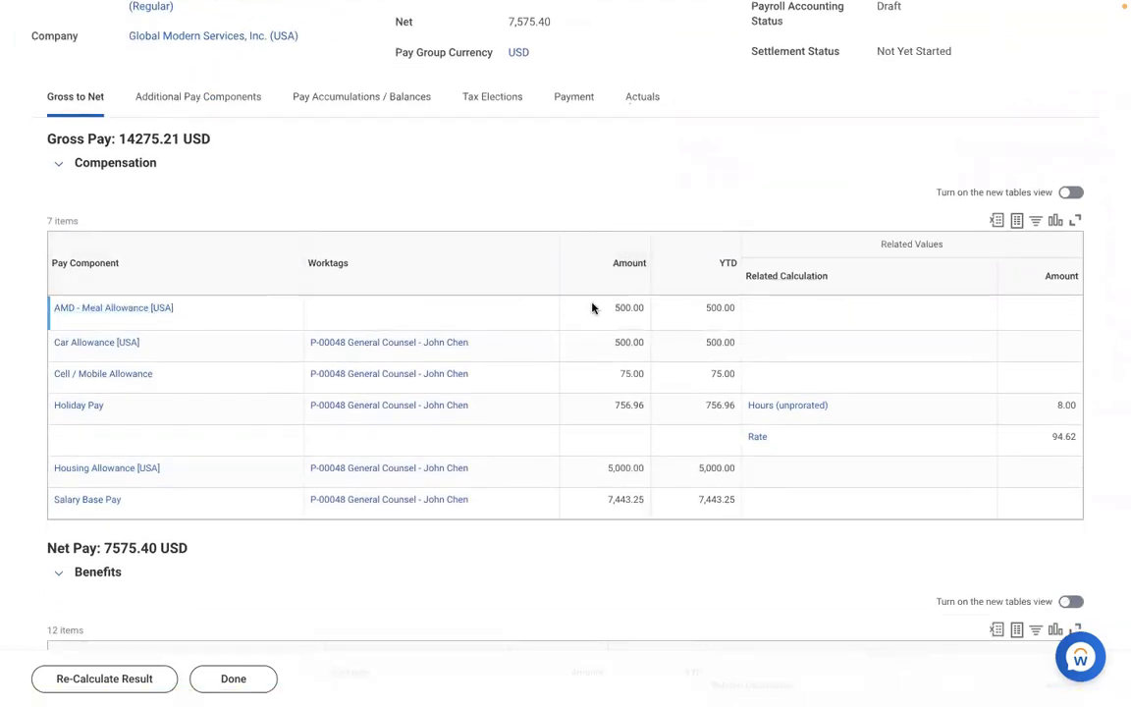
pyautogui.moveTo(589, 310); pyautogui.dragTo(737, 313)
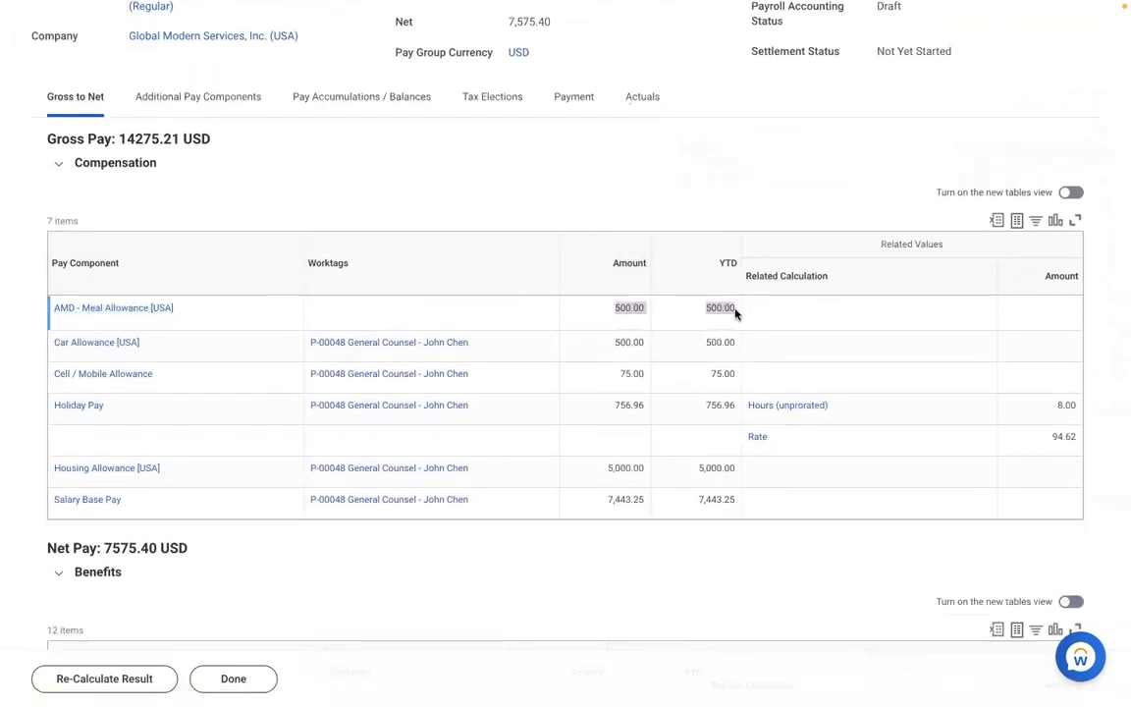
pyautogui.click(432, 190)
pyautogui.scroll(2, 432, 189)
pyautogui.scroll(2, 434, 188)
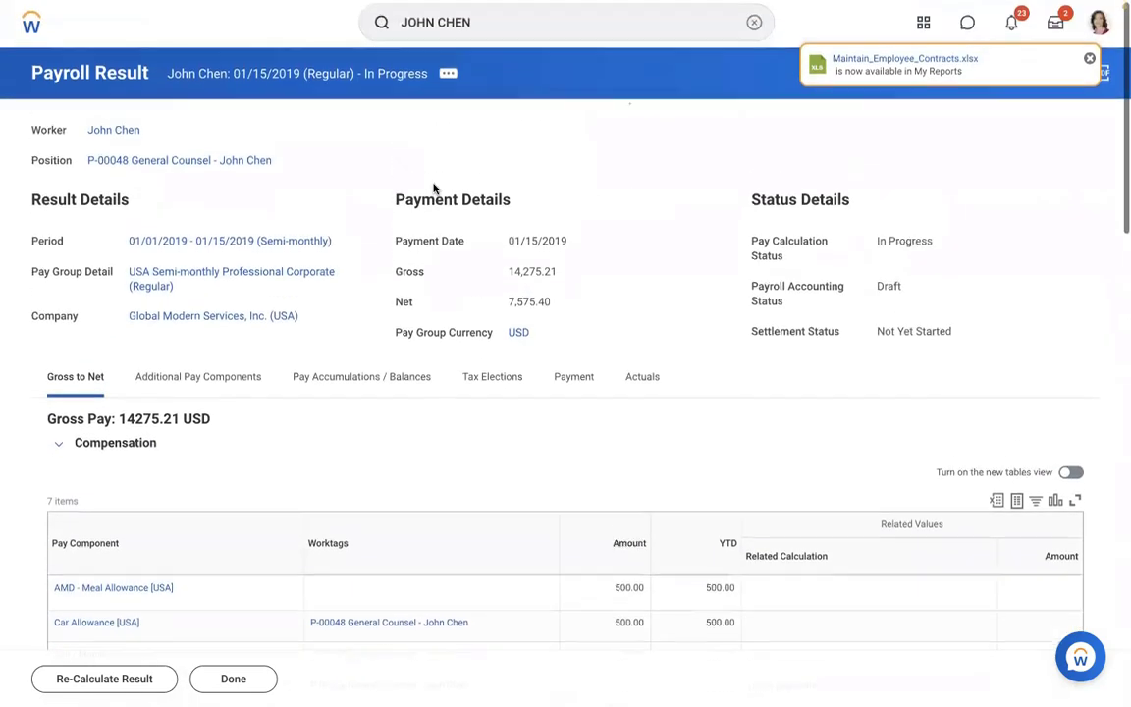
# - Open the payslip from the payroll result's related actions
pyautogui.click(449, 77)
pyautogui.moveTo(518, 267)
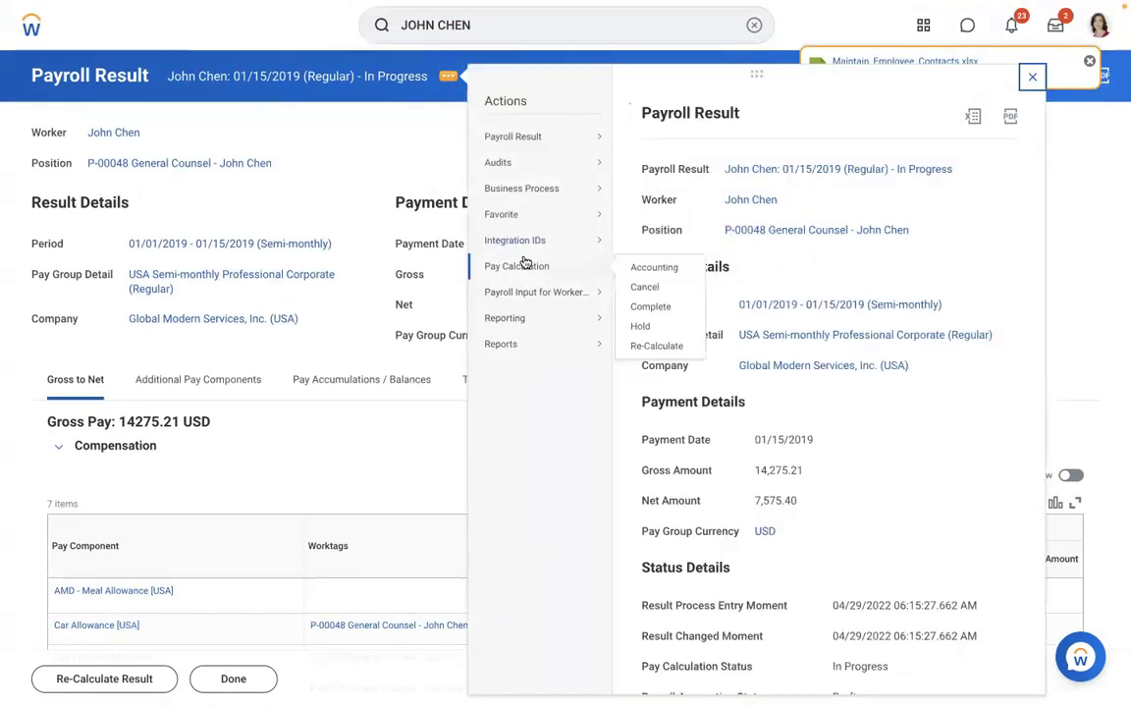
pyautogui.moveTo(532, 133)
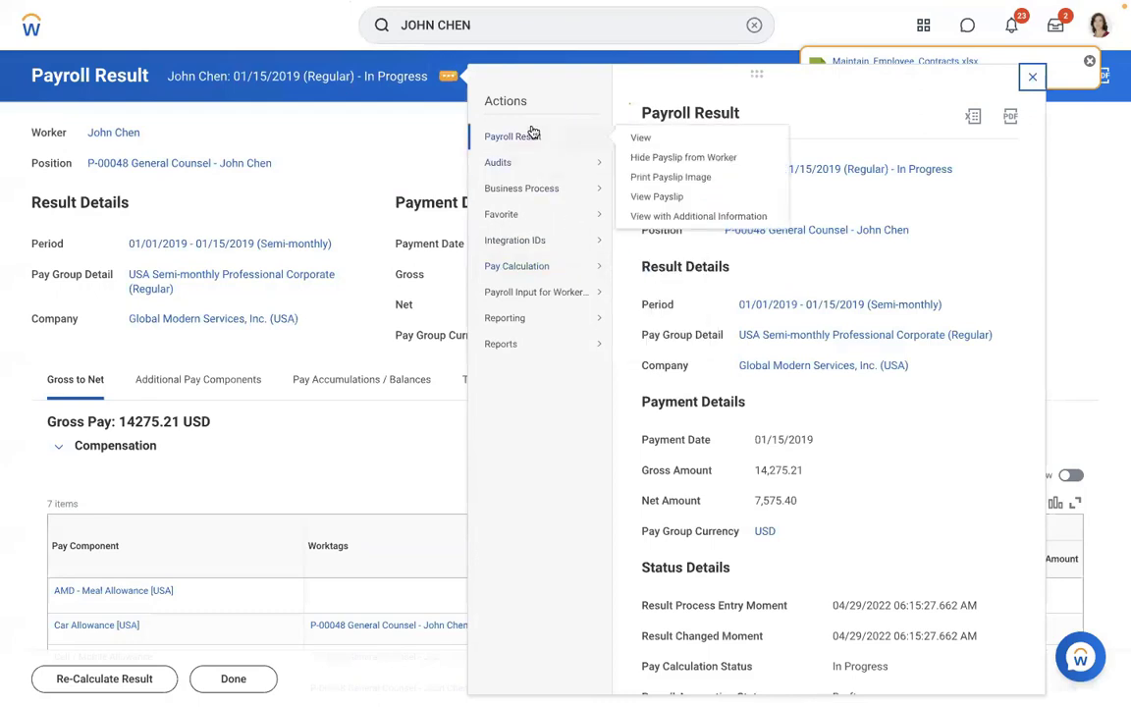
pyautogui.click(653, 176)
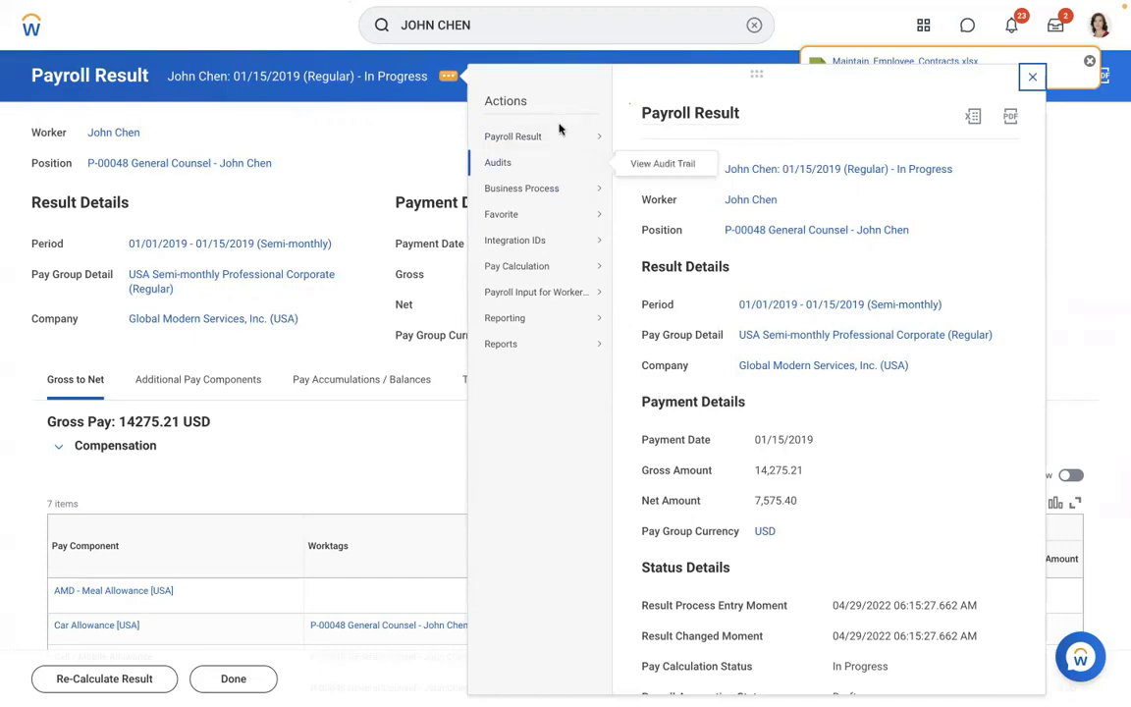
pyautogui.moveTo(560, 135)
pyautogui.click(655, 196)
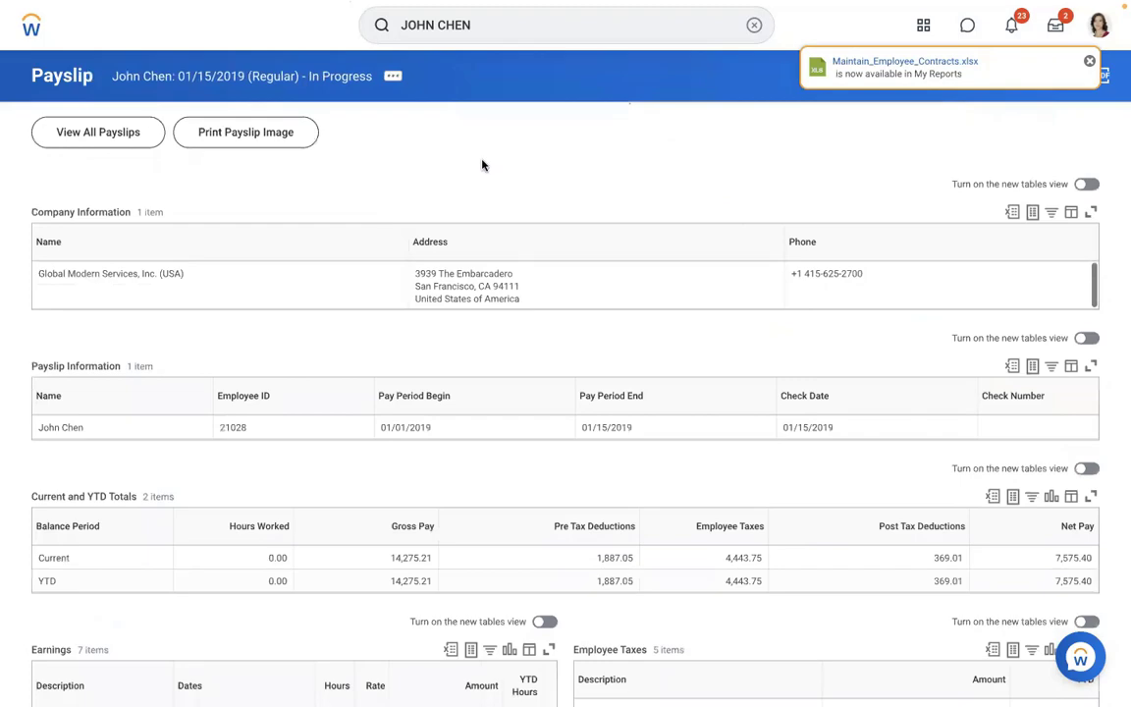
pyautogui.scroll(-3, 482, 165)
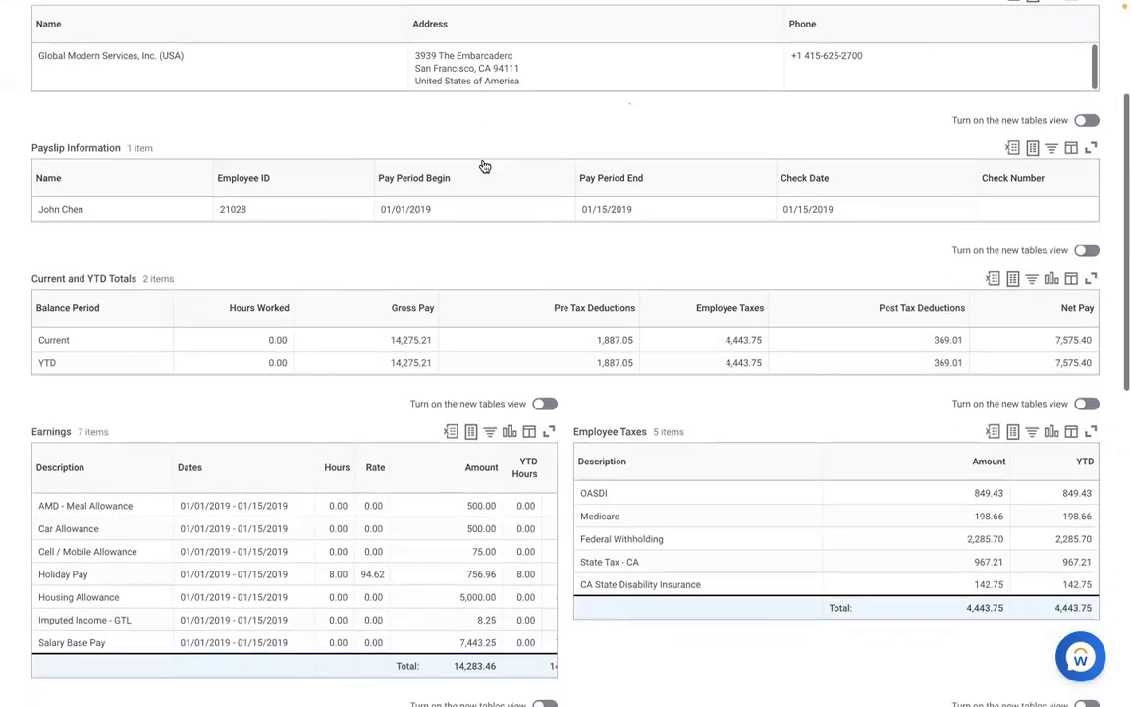
pyautogui.scroll(-3, 482, 165)
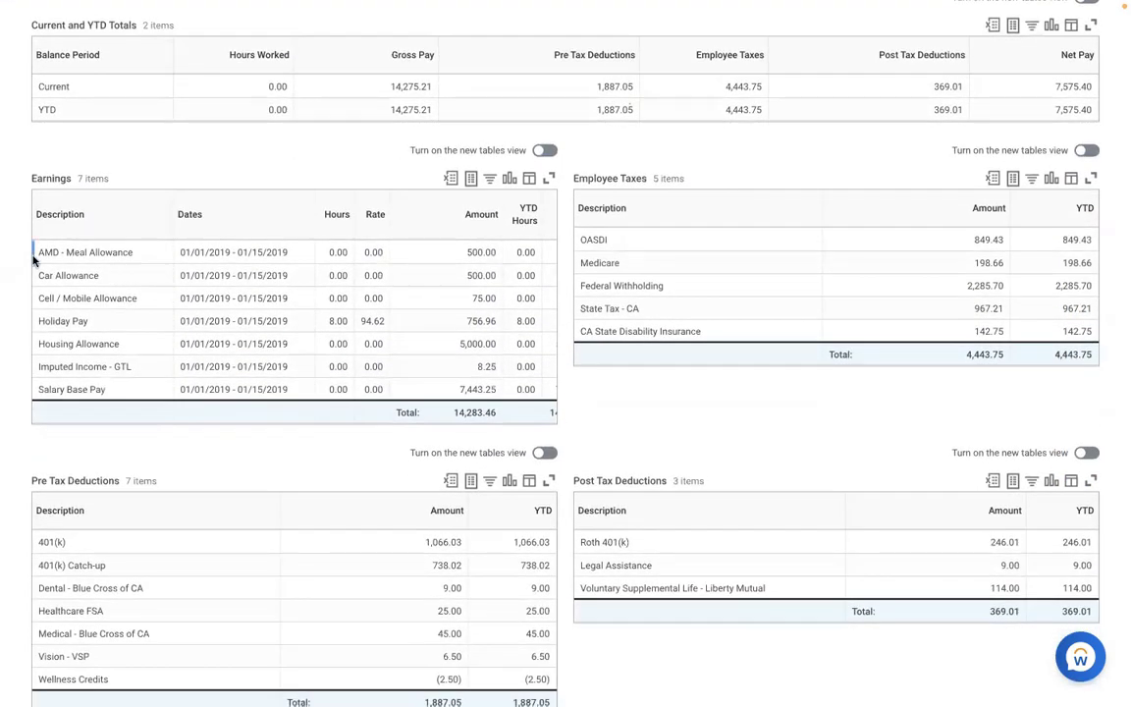
pyautogui.moveTo(38, 253); pyautogui.dragTo(517, 257)
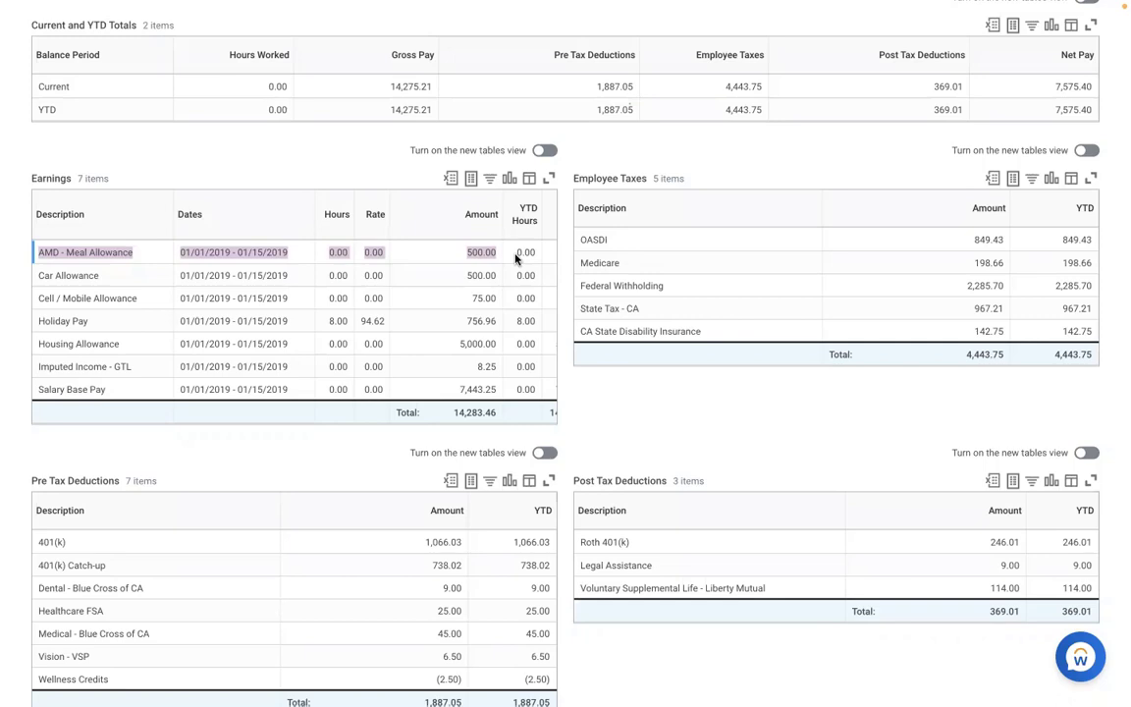
pyautogui.hotkey('ctrl', 'Left')
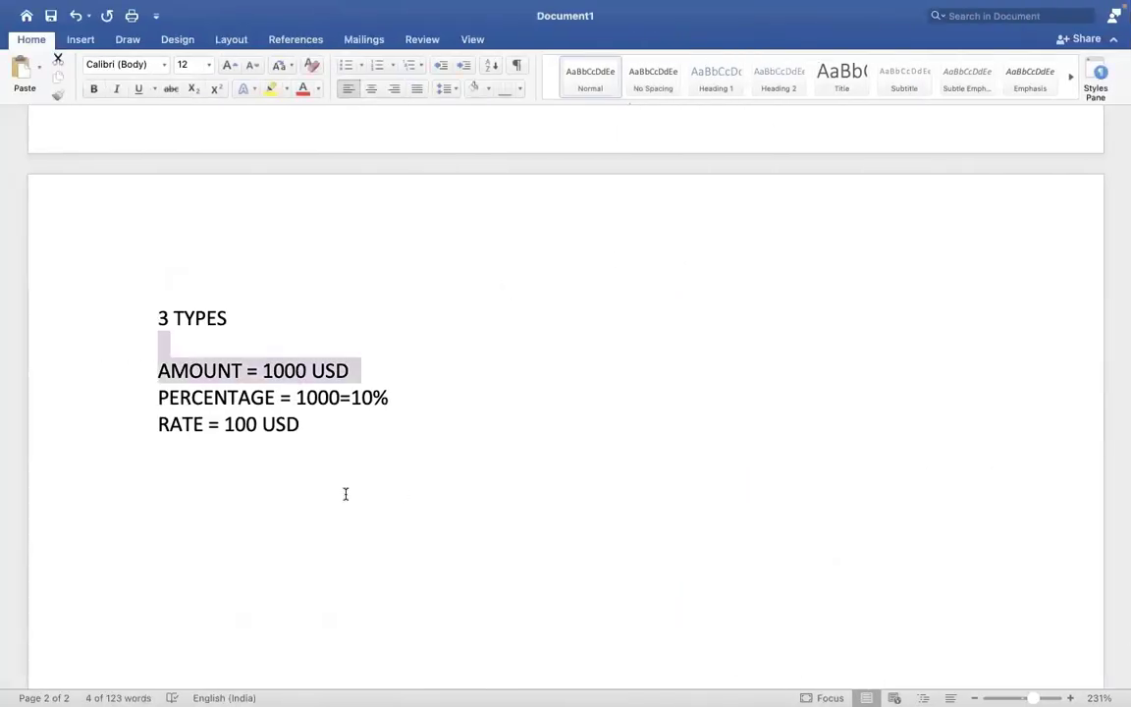
# - Type 'ALLOWANCE PLAN COMP ELEMENT EARNING' below the RATE = 100 USD line
pyautogui.click(346, 495)
pyautogui.press('Return')
pyautogui.press('Return')
pyautogui.press('Return')
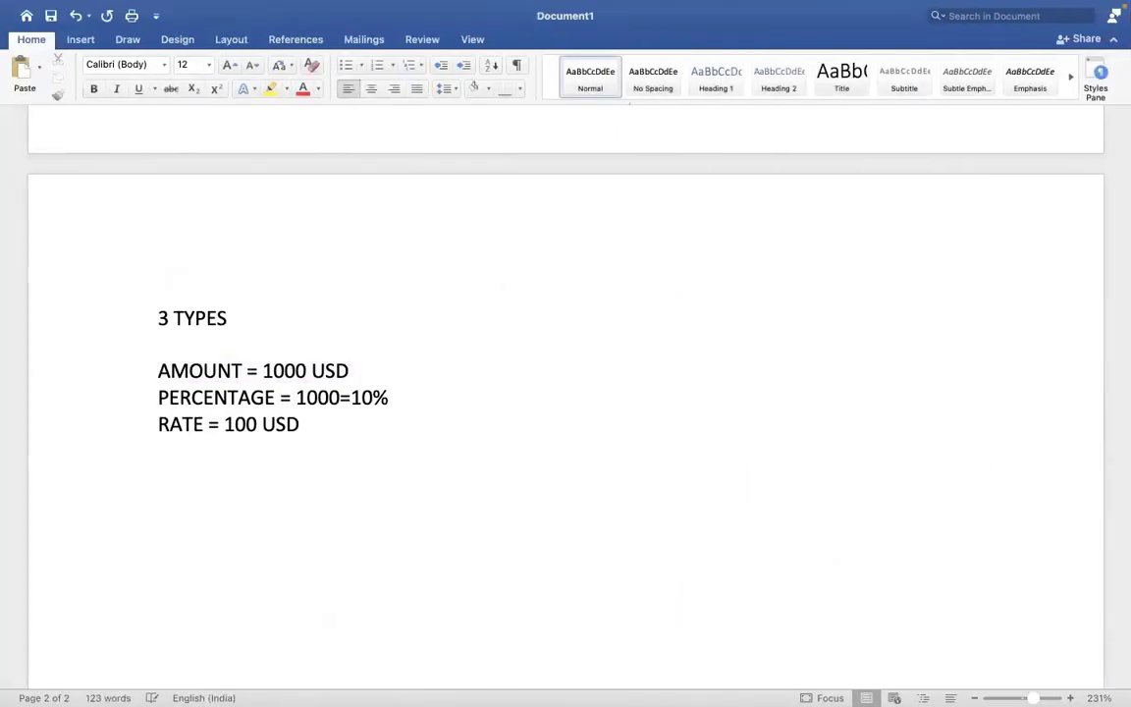
pyautogui.write('ALLOWANCE ')
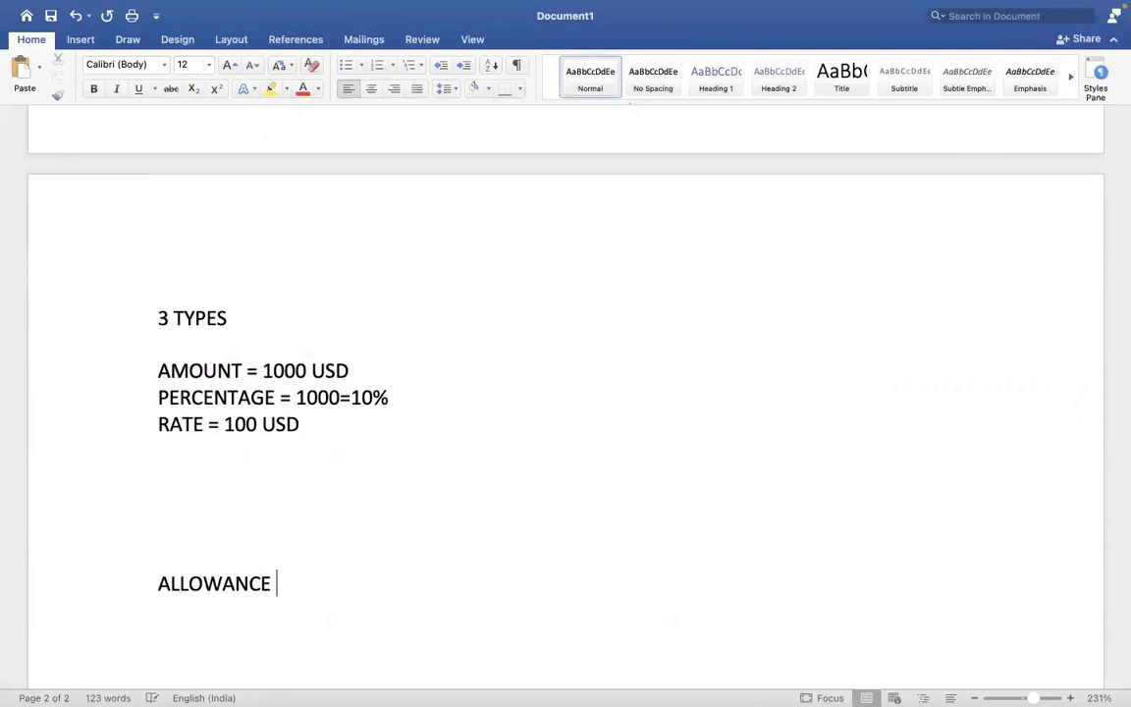
pyautogui.write('PLAN         COMP ')
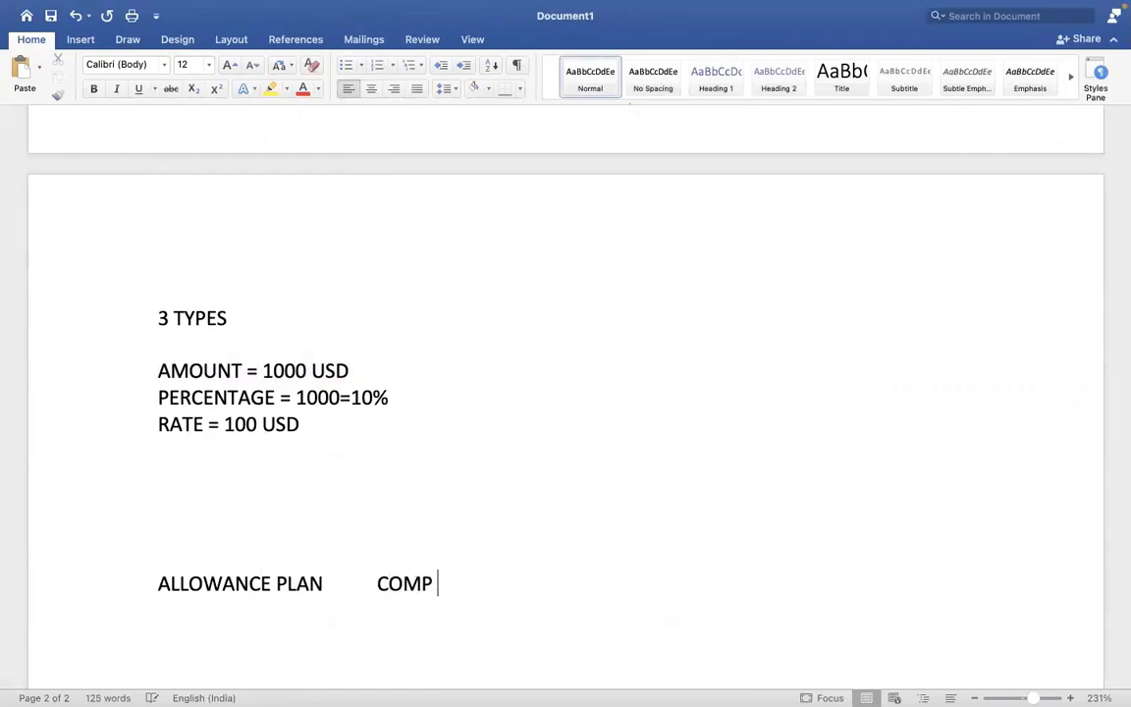
pyautogui.write('ELEEMNT')
pyautogui.press('BackSpace')
pyautogui.press('BackSpace')
pyautogui.press('BackSpace')
pyautogui.press('BackSpace')
pyautogui.write('MENT        ')
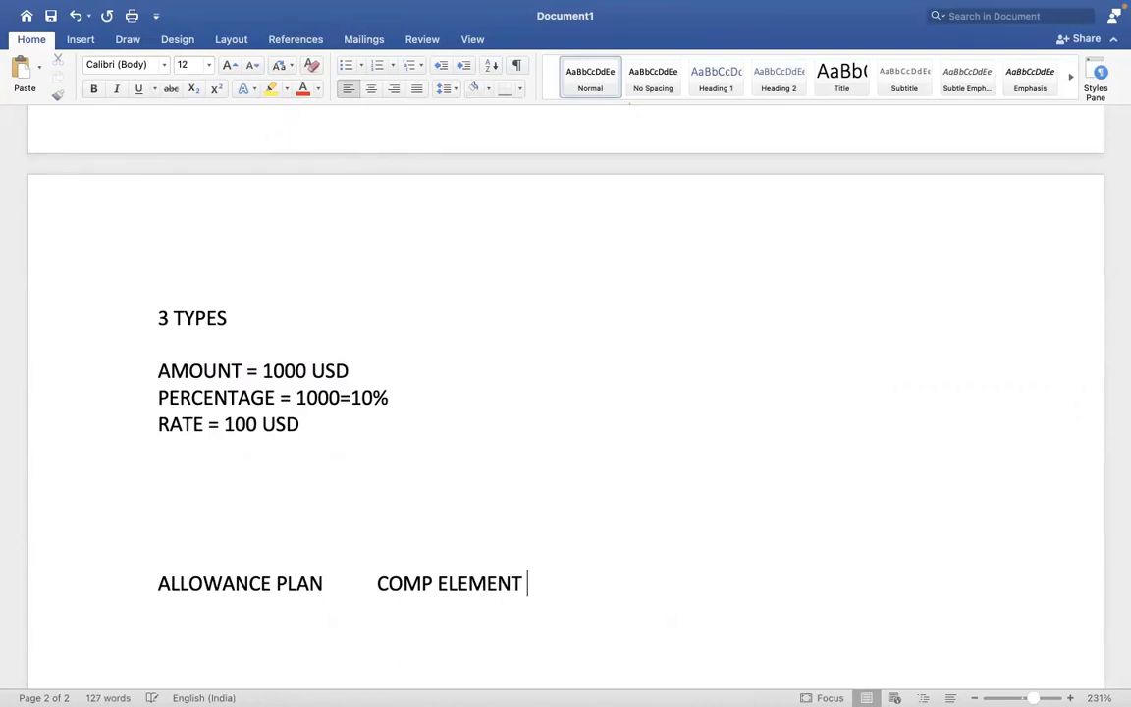
pyautogui.write('   EARNING')
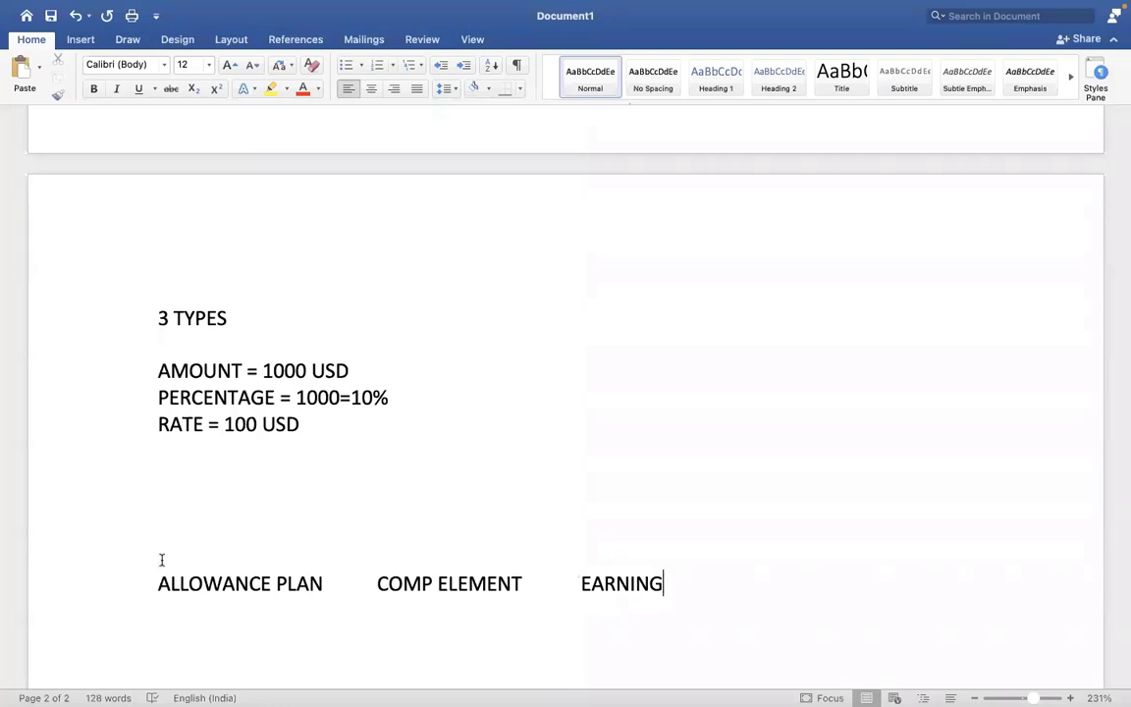
# - Highlight COMP ELEMENT in yellow and add blank lines beneath the line
pyautogui.moveTo(278, 584); pyautogui.dragTo(396, 585)
pyautogui.click(526, 586)
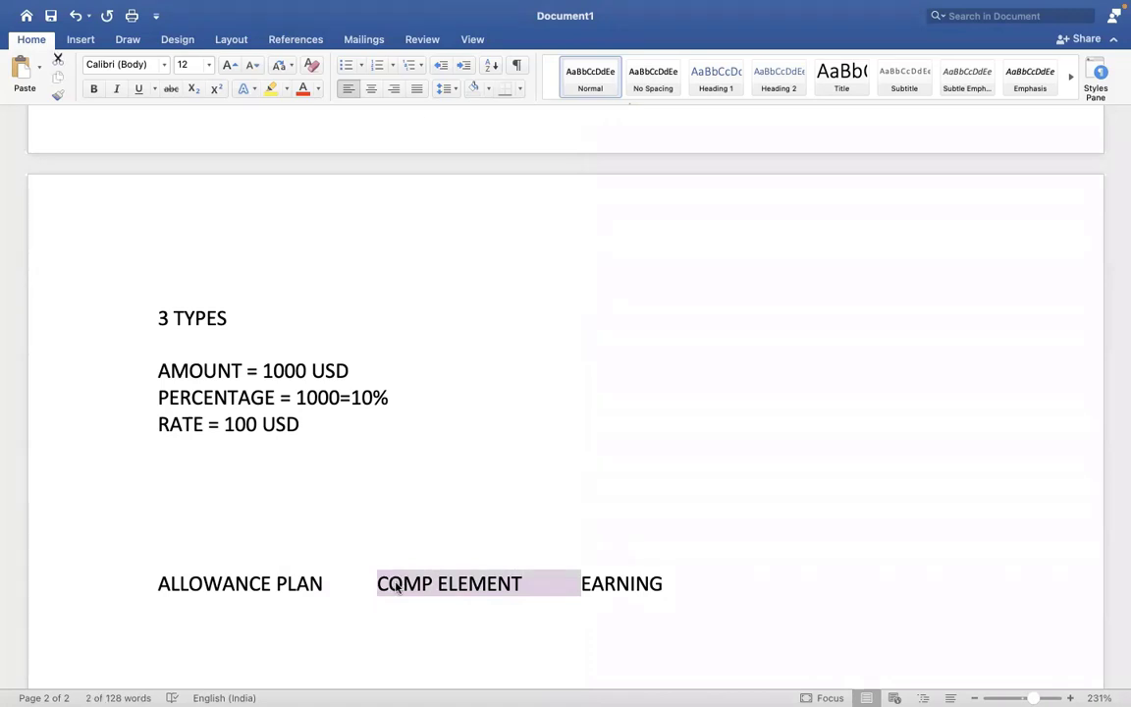
pyautogui.click(270, 89)
pyautogui.click(433, 332)
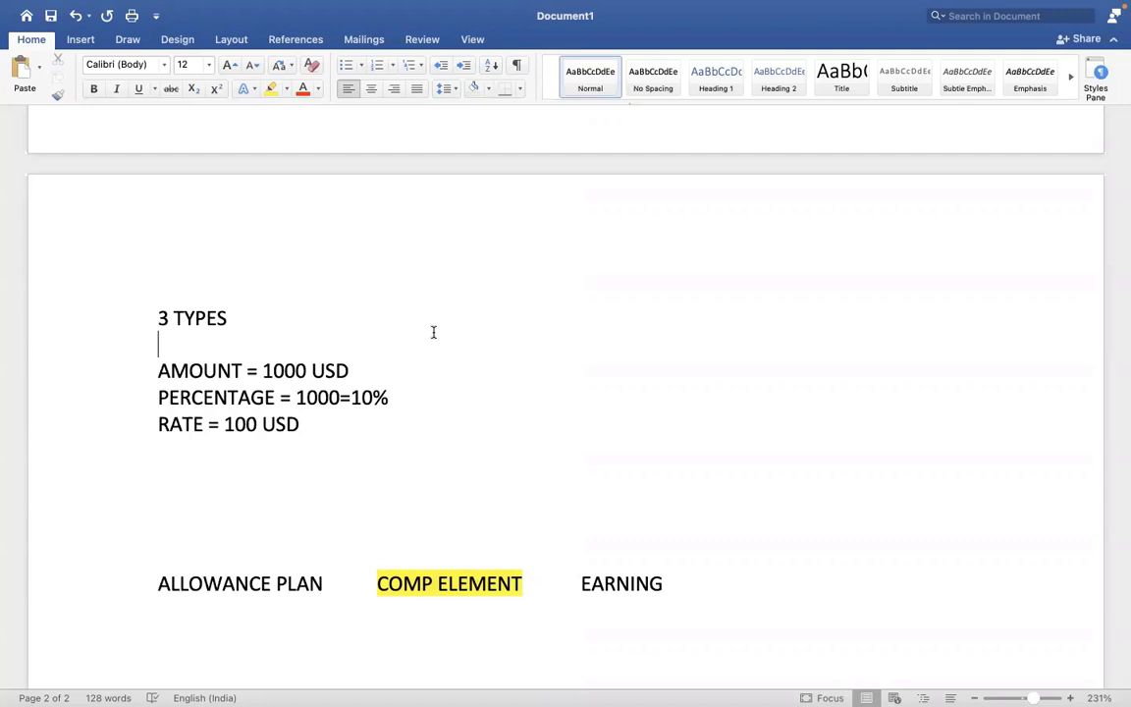
pyautogui.click(703, 596)
pyautogui.press('Return')
pyautogui.press('Return')
pyautogui.press('Return')
pyautogui.press('Return')
pyautogui.press('Return')
pyautogui.press('Return')
pyautogui.press('Return')
pyautogui.press('Return')
pyautogui.press('Return')
pyautogui.press('Return')
pyautogui.press('Return')
pyautogui.press('Return')
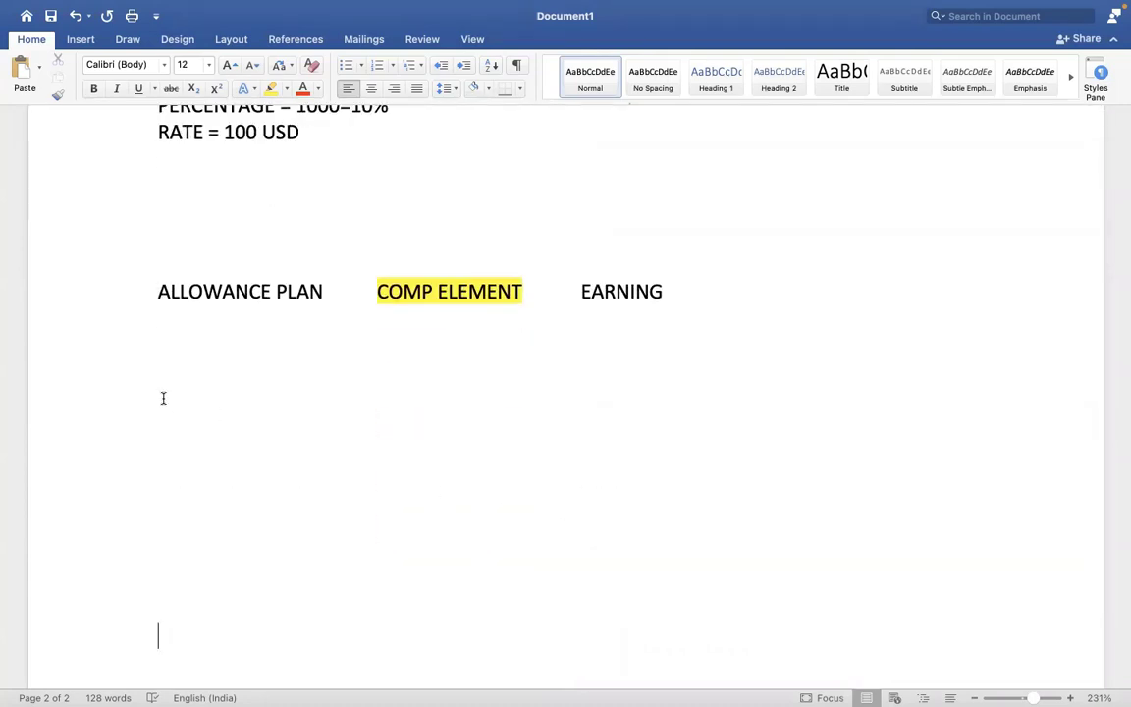
# - Write EARNING and DEDUCTION headings with blank lines between them
pyautogui.click(163, 397)
pyautogui.write('EARNING')
pyautogui.press('Return')
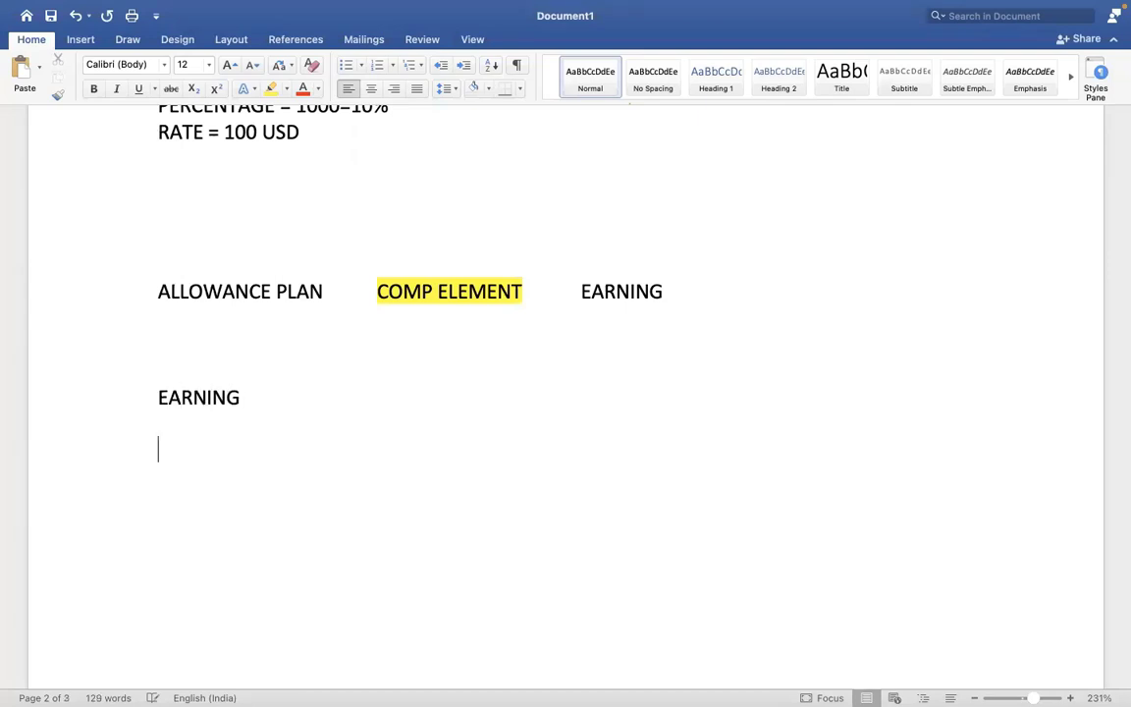
pyautogui.write('DEDUCTION')
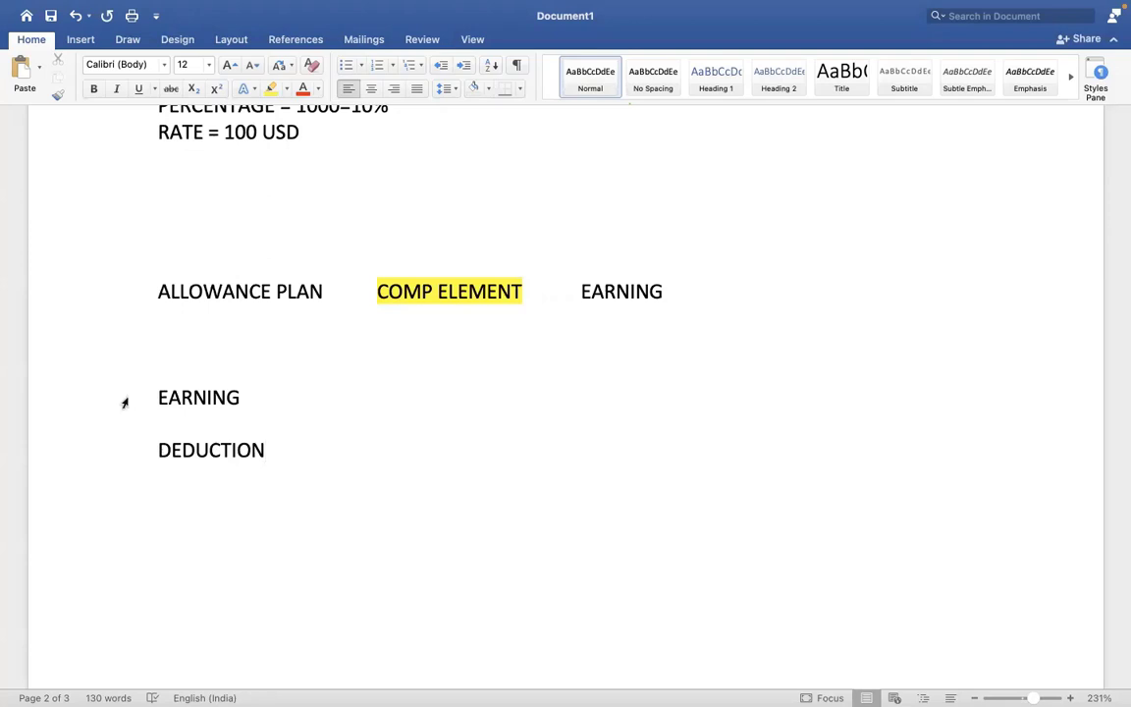
pyautogui.click(255, 394)
pyautogui.press('Return')
pyautogui.press('Return')
pyautogui.press('Return')
pyautogui.press('Return')
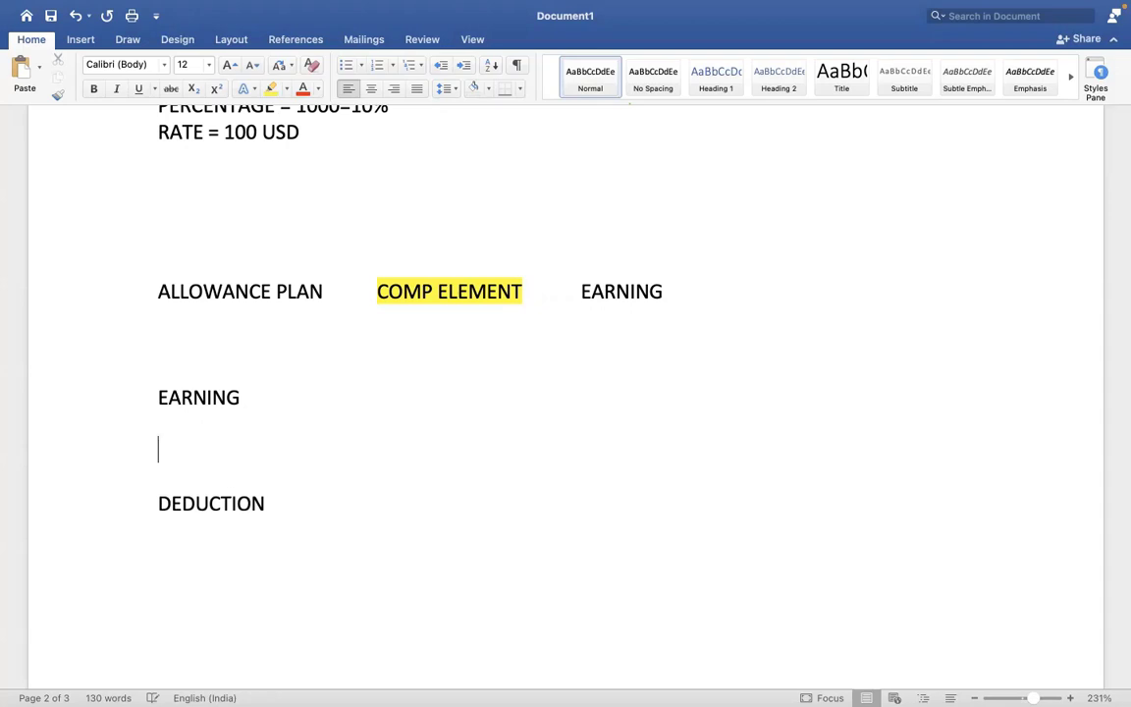
# - List SALARY, CAR ALLOWANCE, HOUSING ALLOWANCE and MEAL ALLOWANCE under EARNING
pyautogui.click(166, 461)
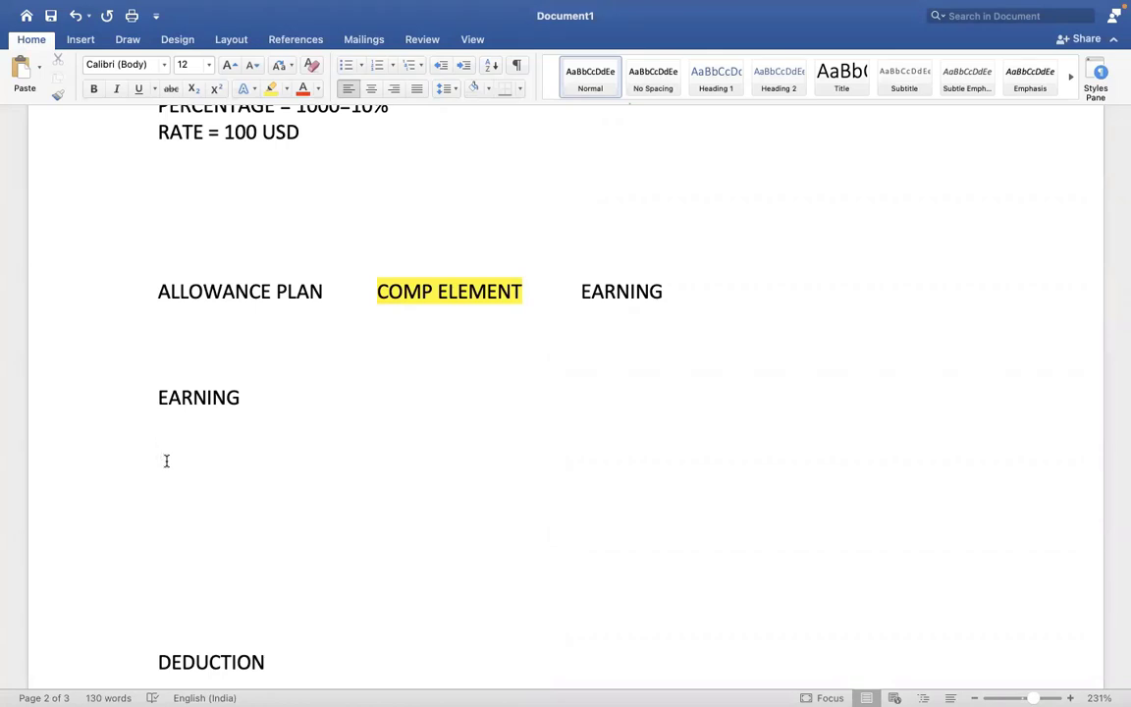
pyautogui.write('SALARY')
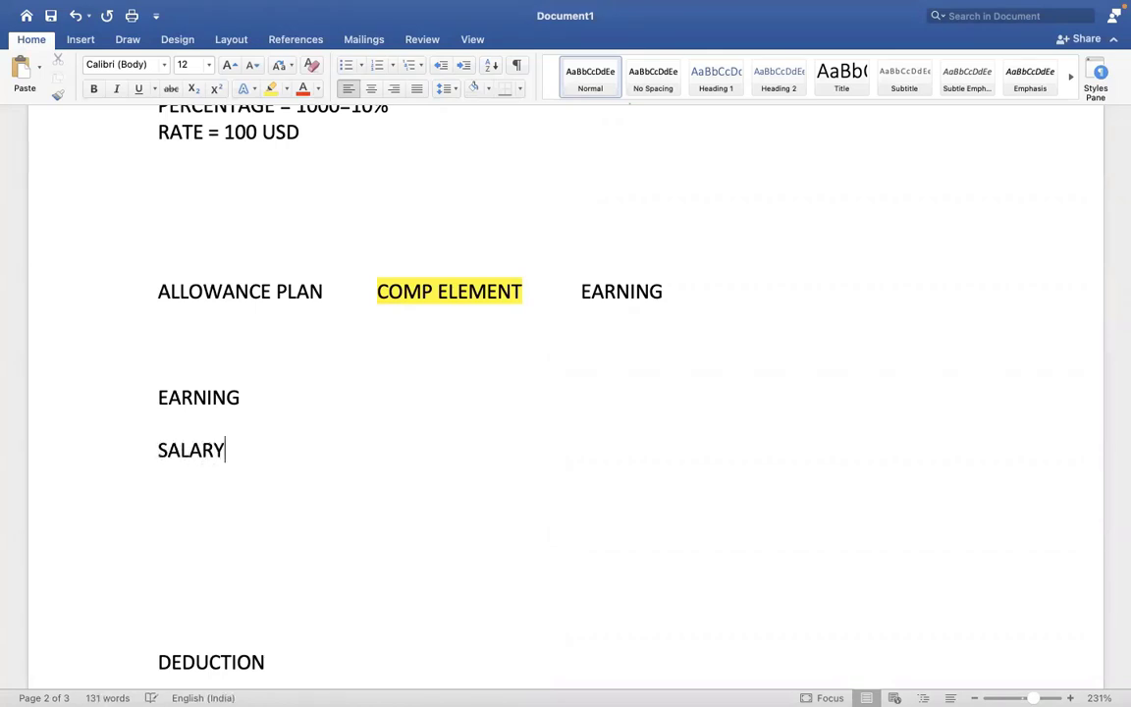
pyautogui.press('Return')
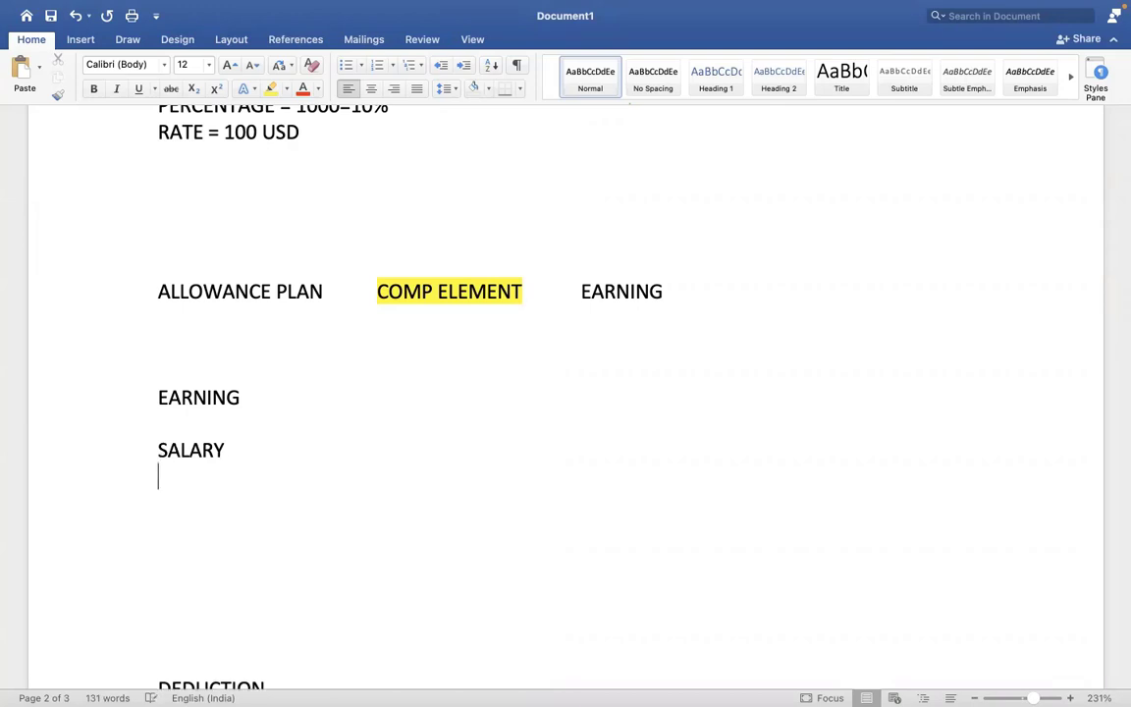
pyautogui.write('CAR ALLOWANCE')
pyautogui.press('Return')
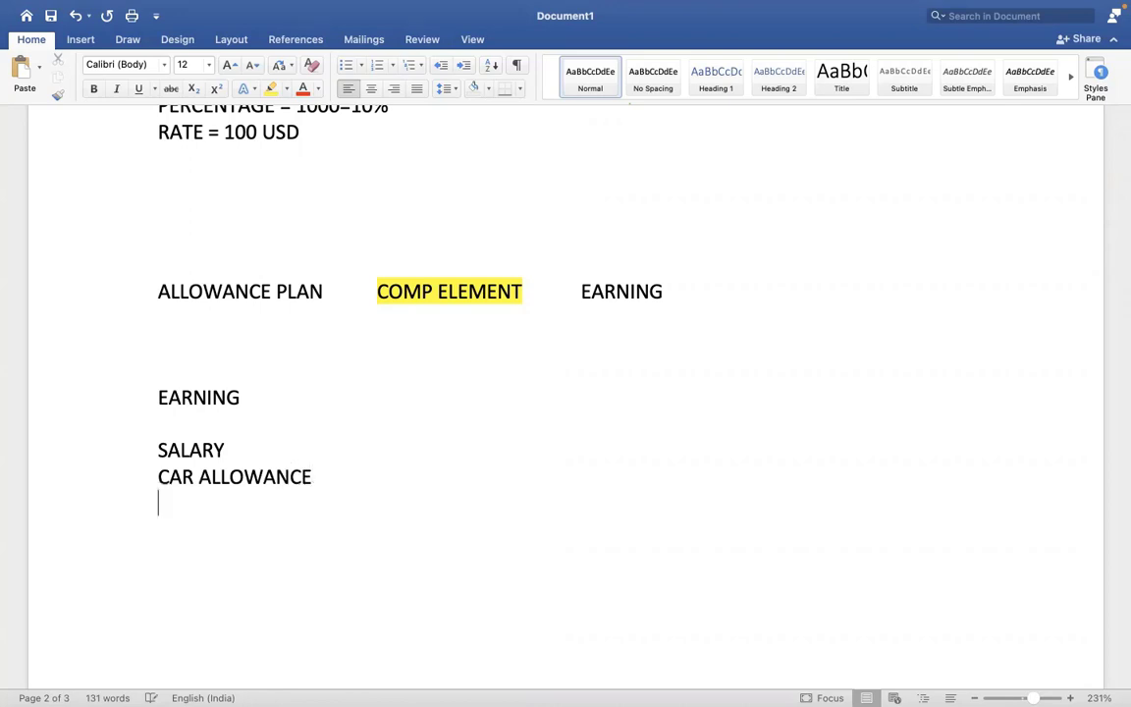
pyautogui.write('HOUSING ALLOWANCE')
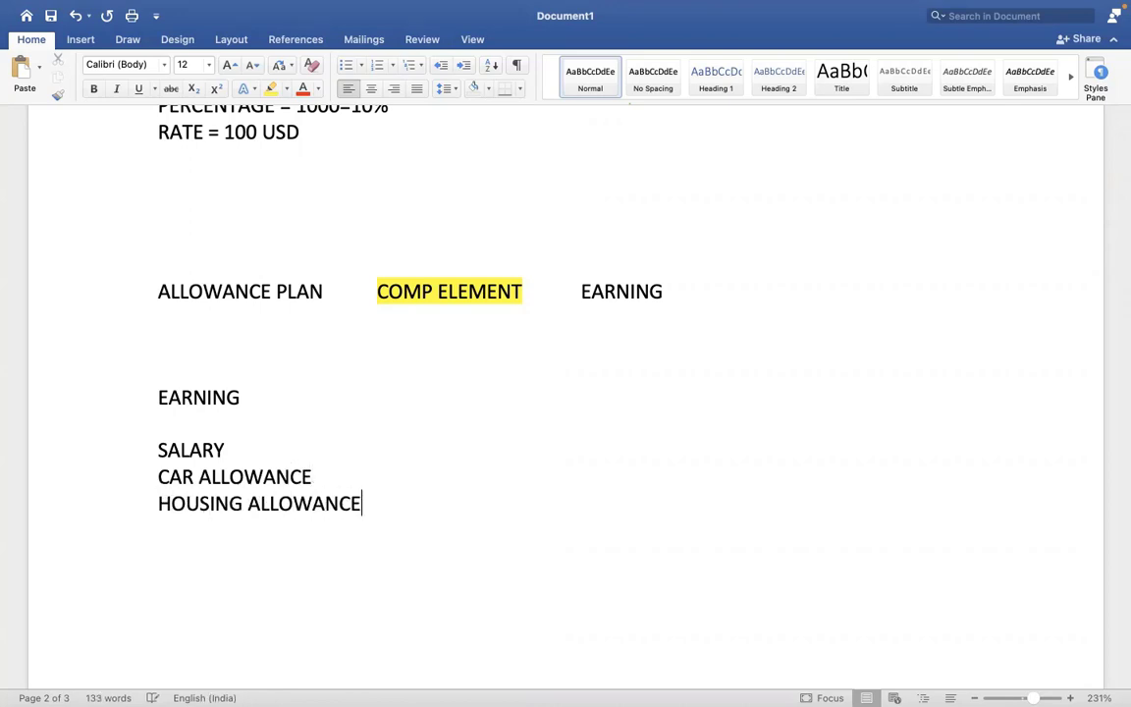
pyautogui.press('Return')
pyautogui.write('MEAL ALLOWANCE')
pyautogui.press('Return')
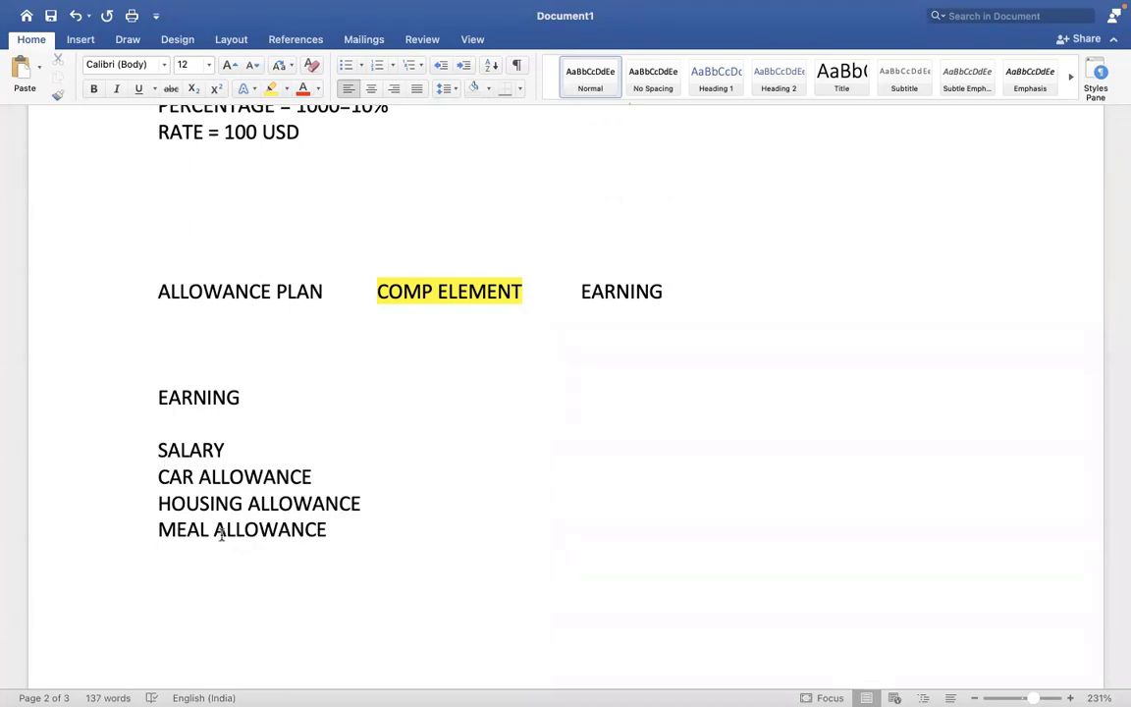
pyautogui.press('Return')
# - Type SALARY ADVANCE and LOAN on separate lines in the Word notes
pyautogui.write('SALARY ADVANCE')
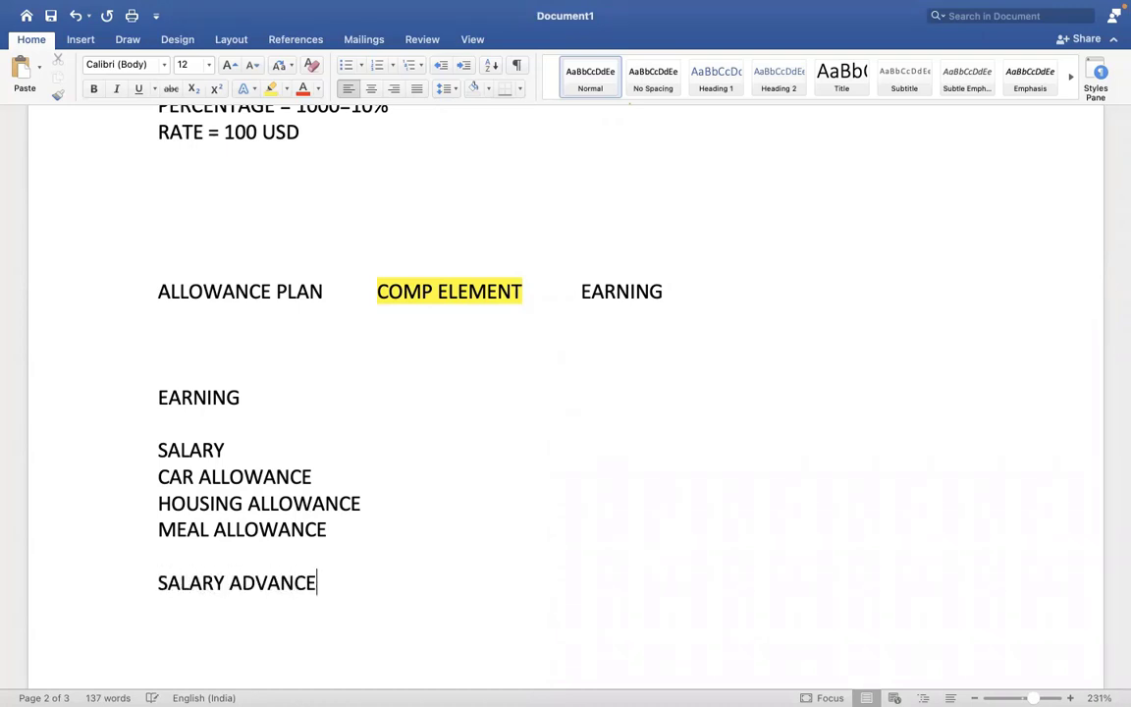
pyautogui.press('Return')
pyautogui.write('LOAN')
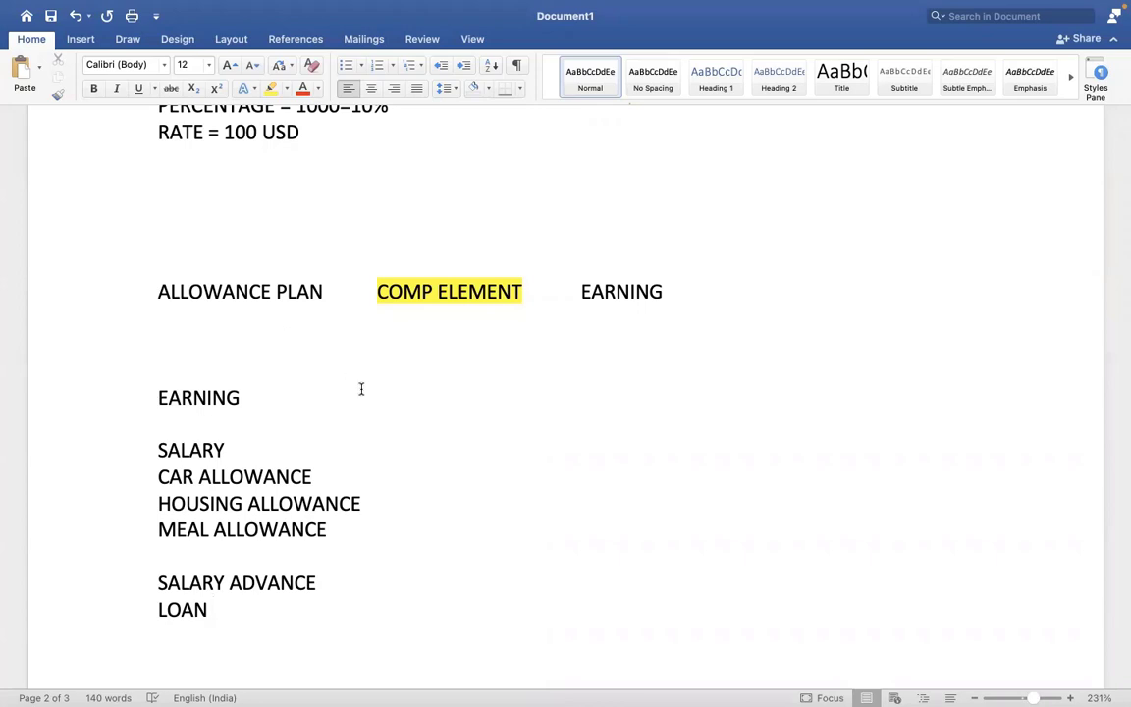
# - Insert a PAYROLL INPUT heading above SALARY ADVANCE, with a blank line before and after it
pyautogui.moveTo(168, 583); pyautogui.dragTo(198, 609)
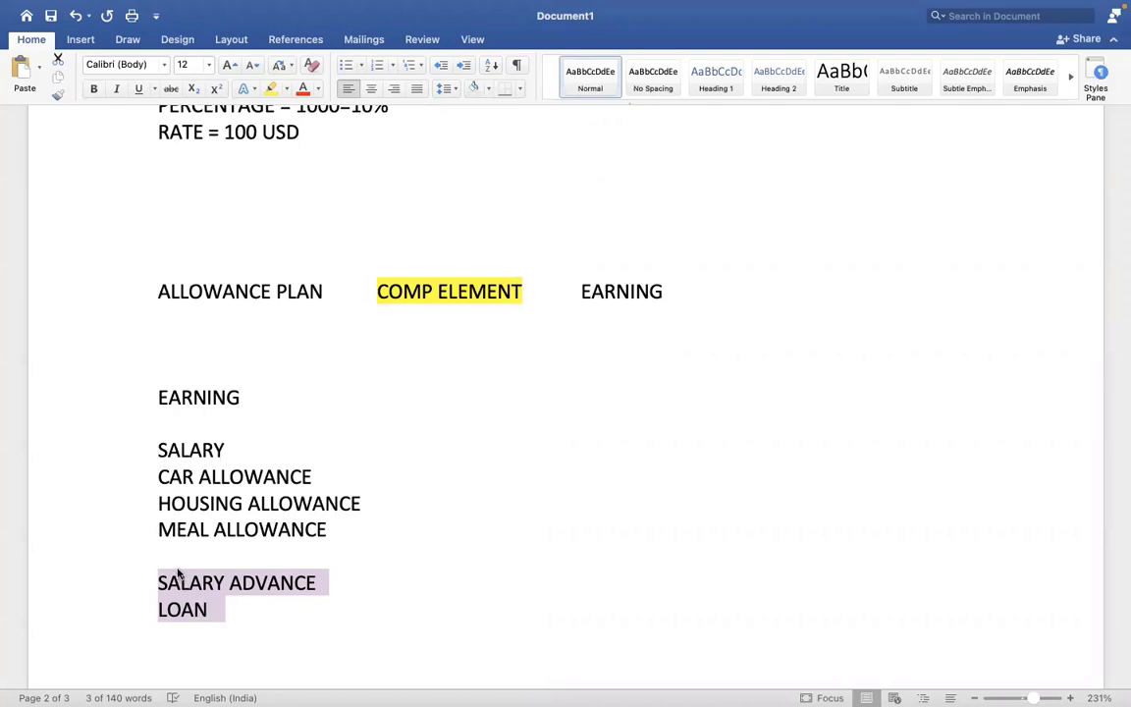
pyautogui.click(175, 575)
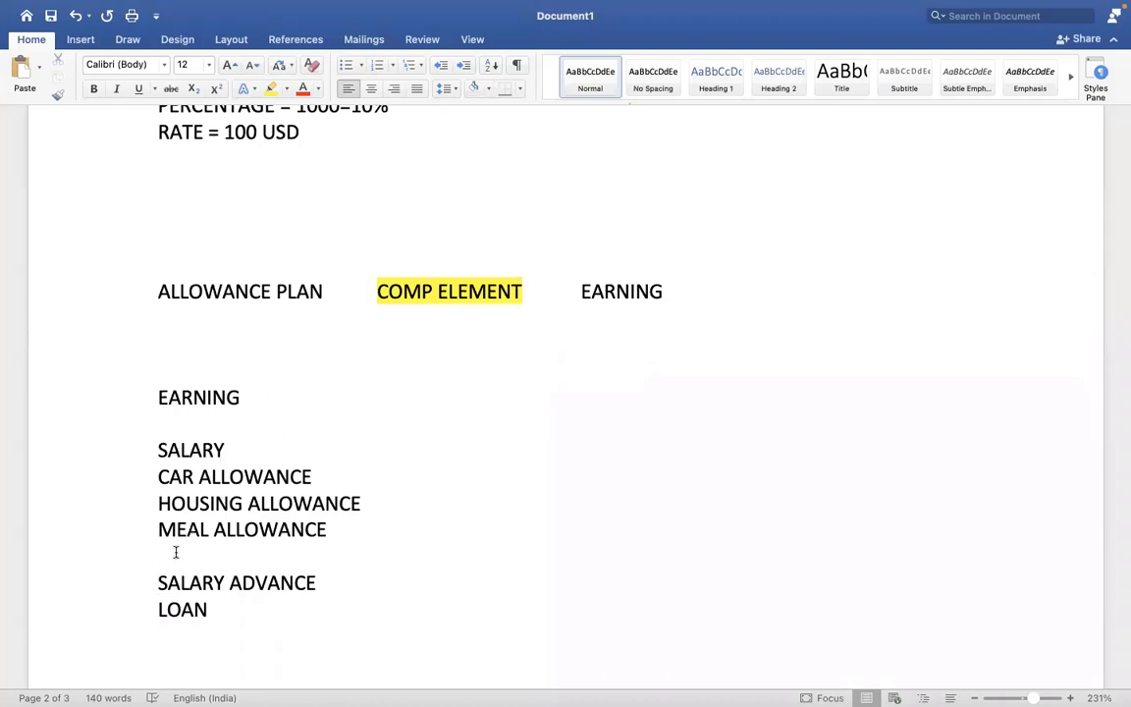
pyautogui.press('Return')
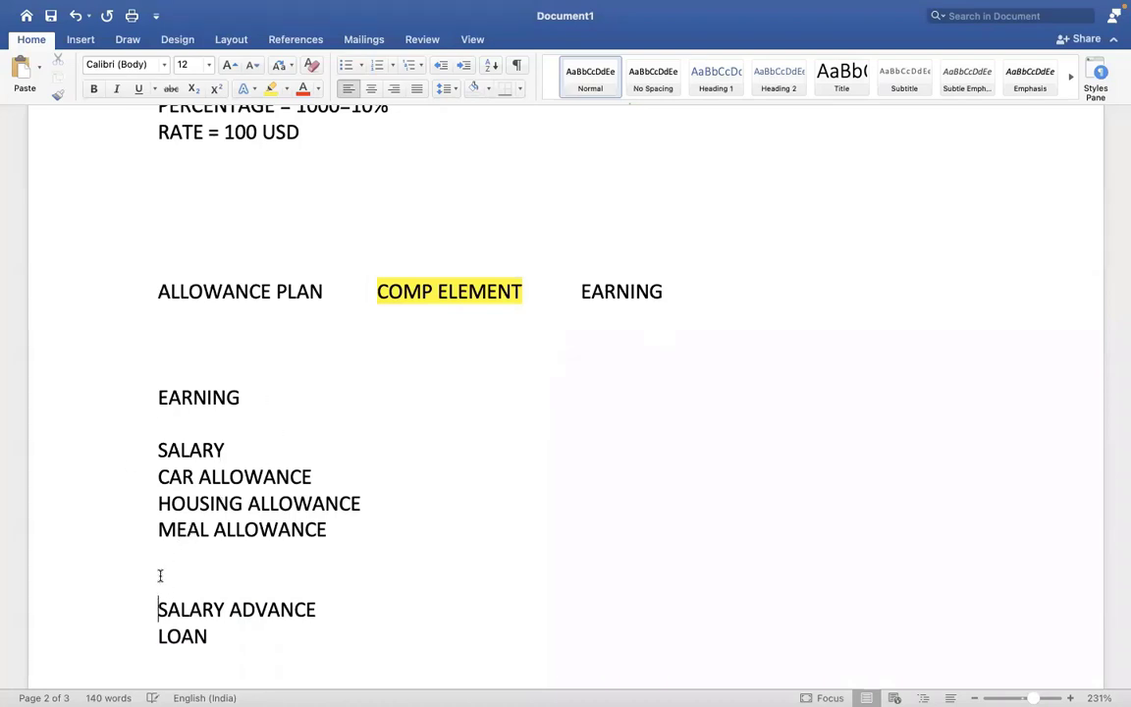
pyautogui.click(254, 570)
pyautogui.press('Return')
pyautogui.write('PAY')
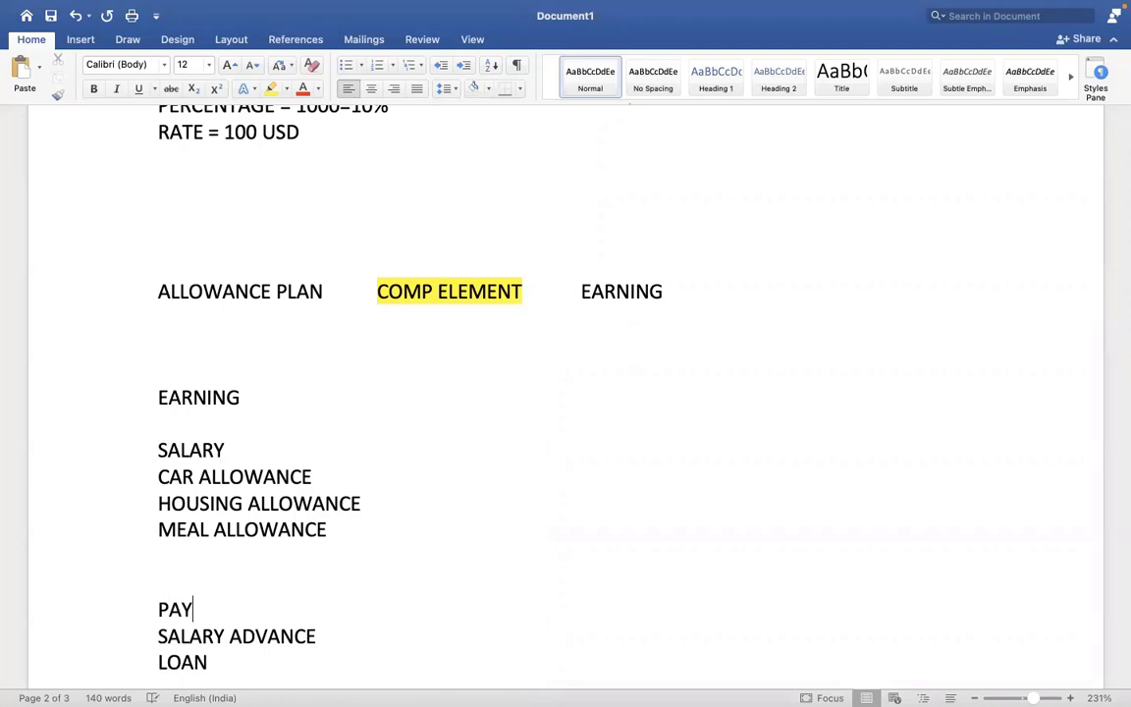
pyautogui.write('ROLL INPU')
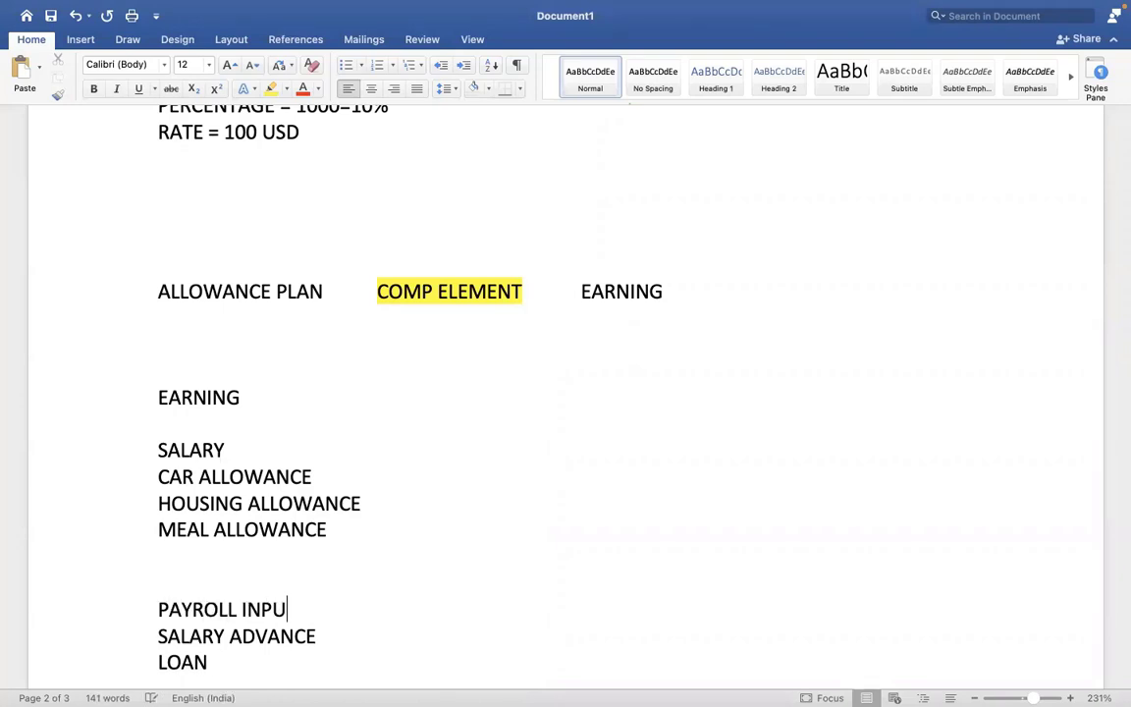
pyautogui.write('T')
pyautogui.click(159, 636)
pyautogui.press('Return')
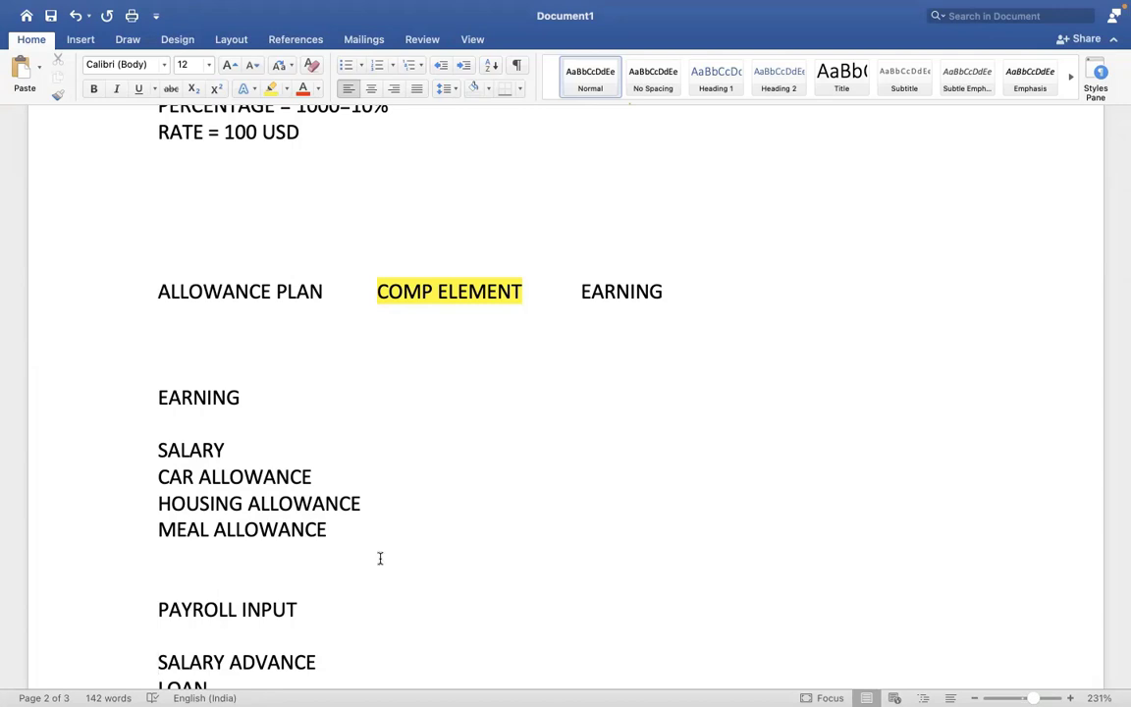
pyautogui.press('Down')
pyautogui.press('Down')
pyautogui.press('Down')
pyautogui.press('Down')
pyautogui.press('Down')
pyautogui.press('Down')
pyautogui.press('Down')
pyautogui.press('Down')
pyautogui.press('Down')
pyautogui.press('Down')
pyautogui.press('Down')
pyautogui.press('Down')
pyautogui.press('Down')
pyautogui.press('Down')
pyautogui.press('Down')
pyautogui.press('Down')
pyautogui.press('Down')
pyautogui.press('Down')
pyautogui.press('Down')
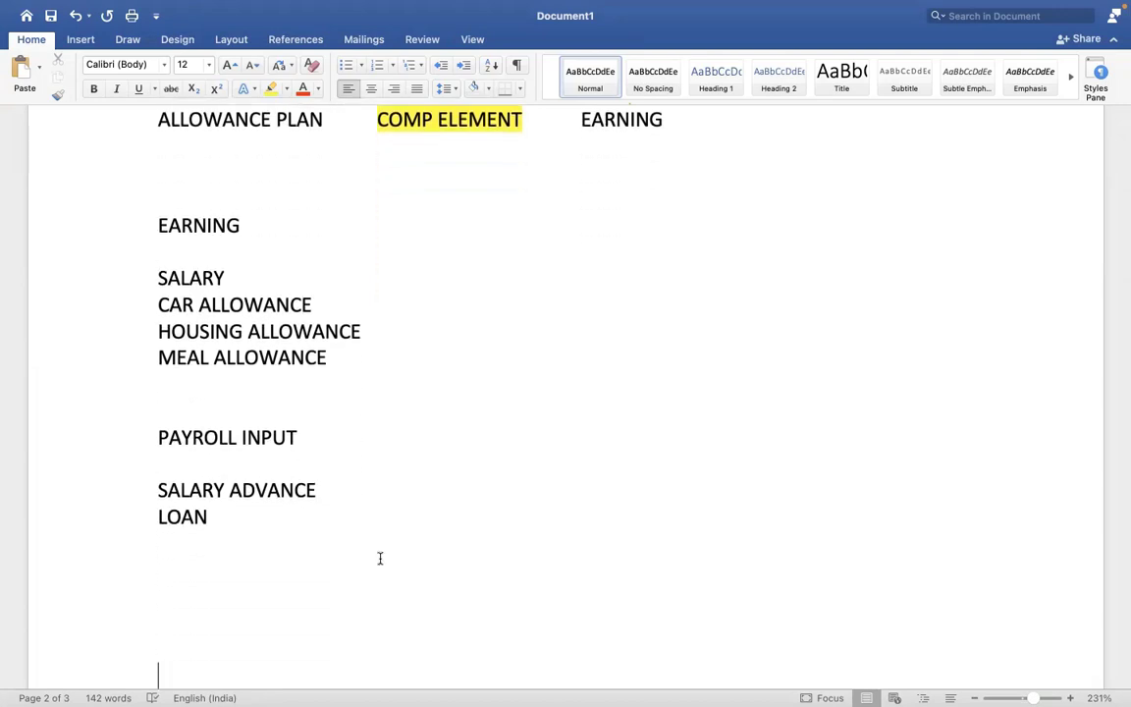
pyautogui.press('Down')
pyautogui.press('Down')
pyautogui.press('Down')
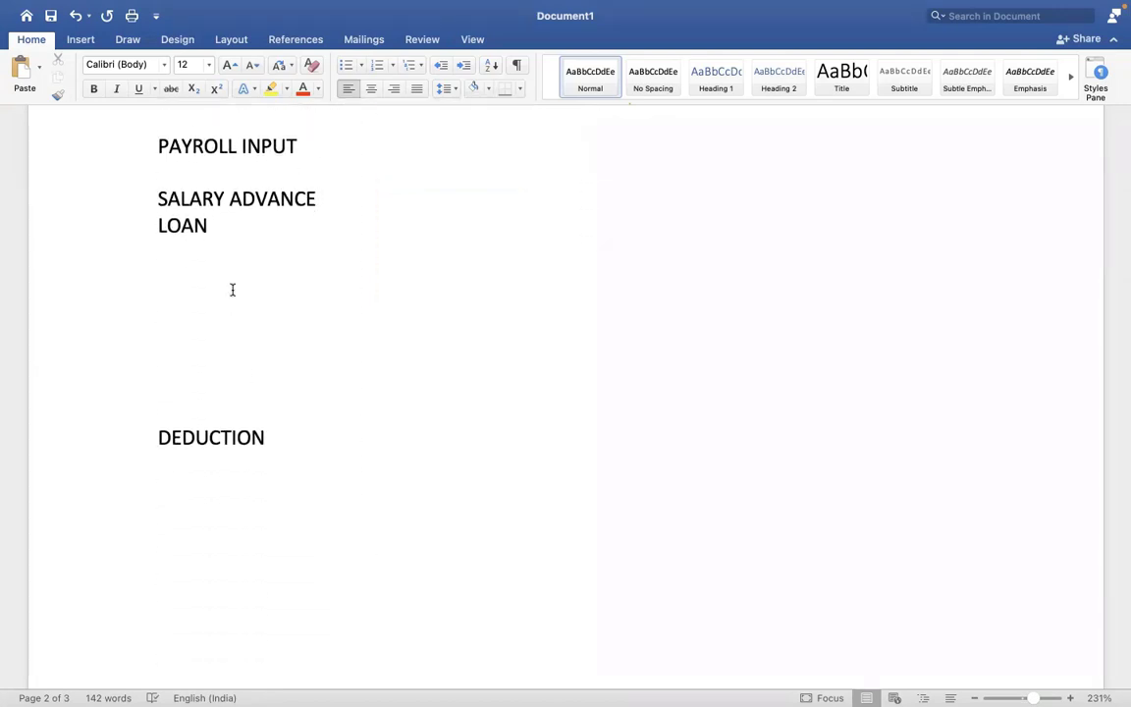
# - Delete SALARY ADVANCE and write LOAN = 10000 USD, followed by LOAN REPAYMENT = 1000
pyautogui.moveTo(318, 202); pyautogui.dragTo(155, 200)
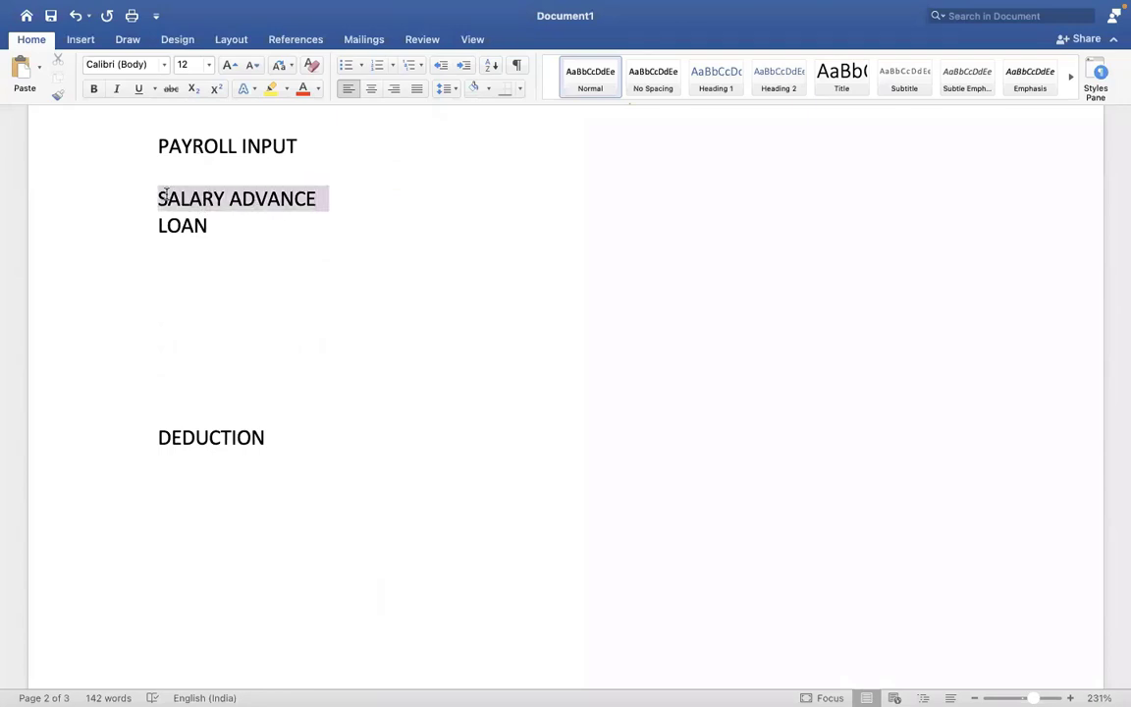
pyautogui.press('BackSpace')
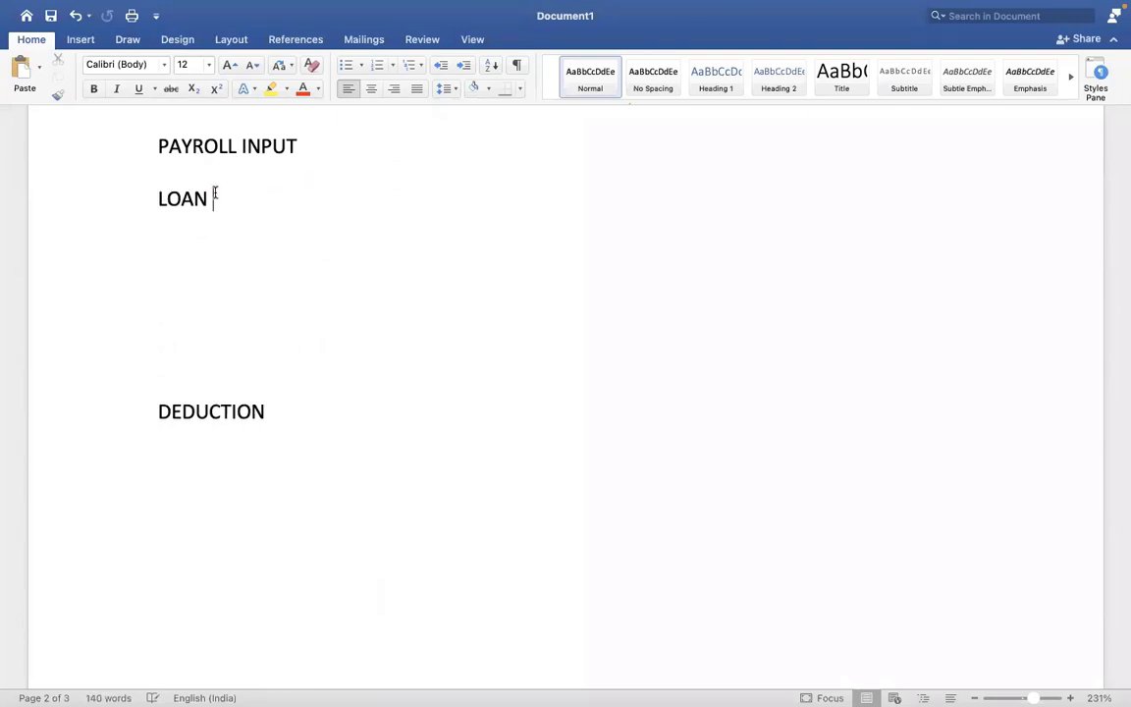
pyautogui.click(215, 193)
pyautogui.write('= ')
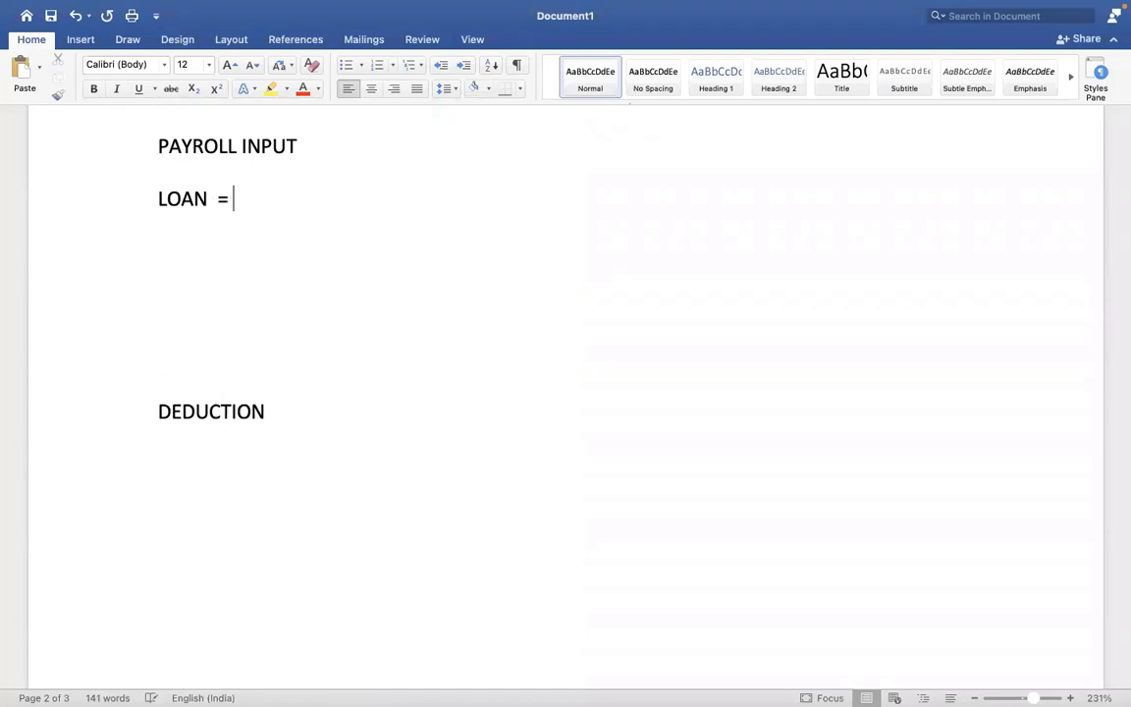
pyautogui.write('1000')
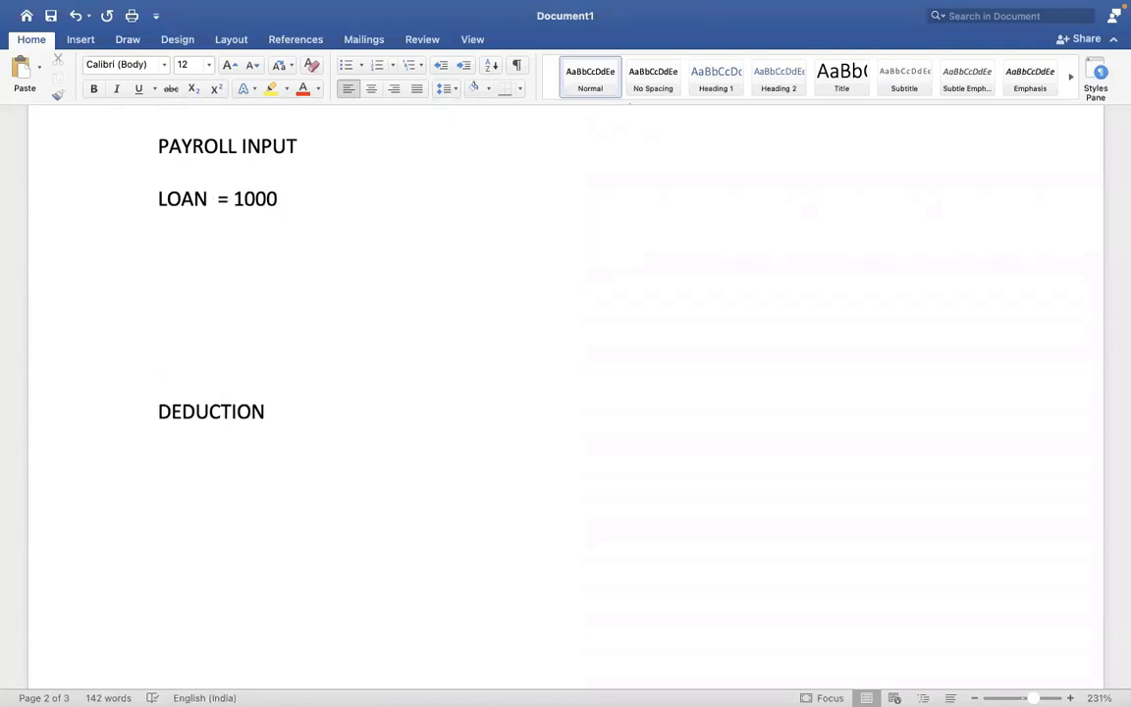
pyautogui.write('0 USD')
pyautogui.press('Return')
pyautogui.press('Return')
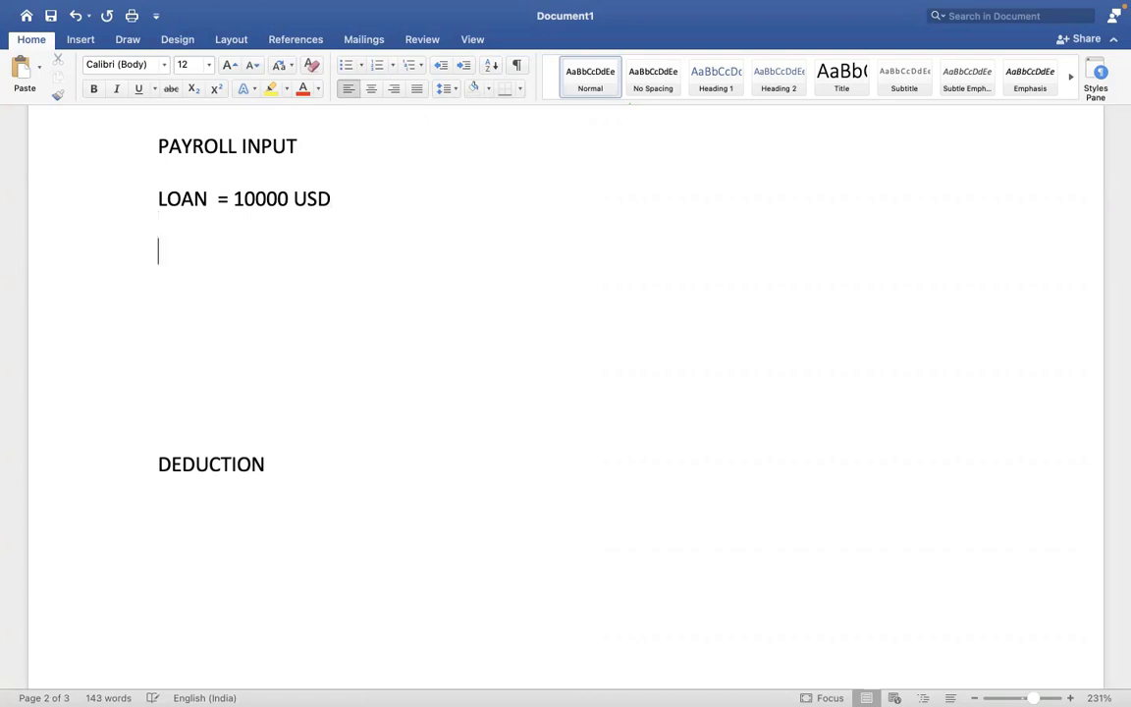
pyautogui.write('LOAN REPAY')
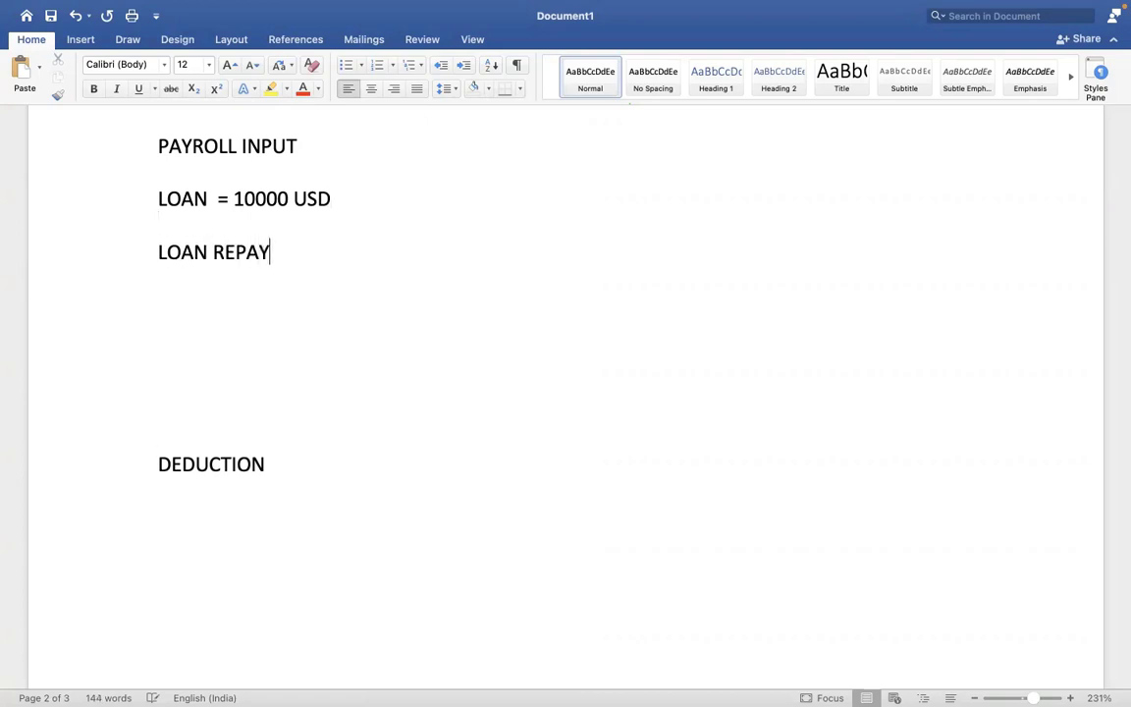
pyautogui.write('MENT = 1000')
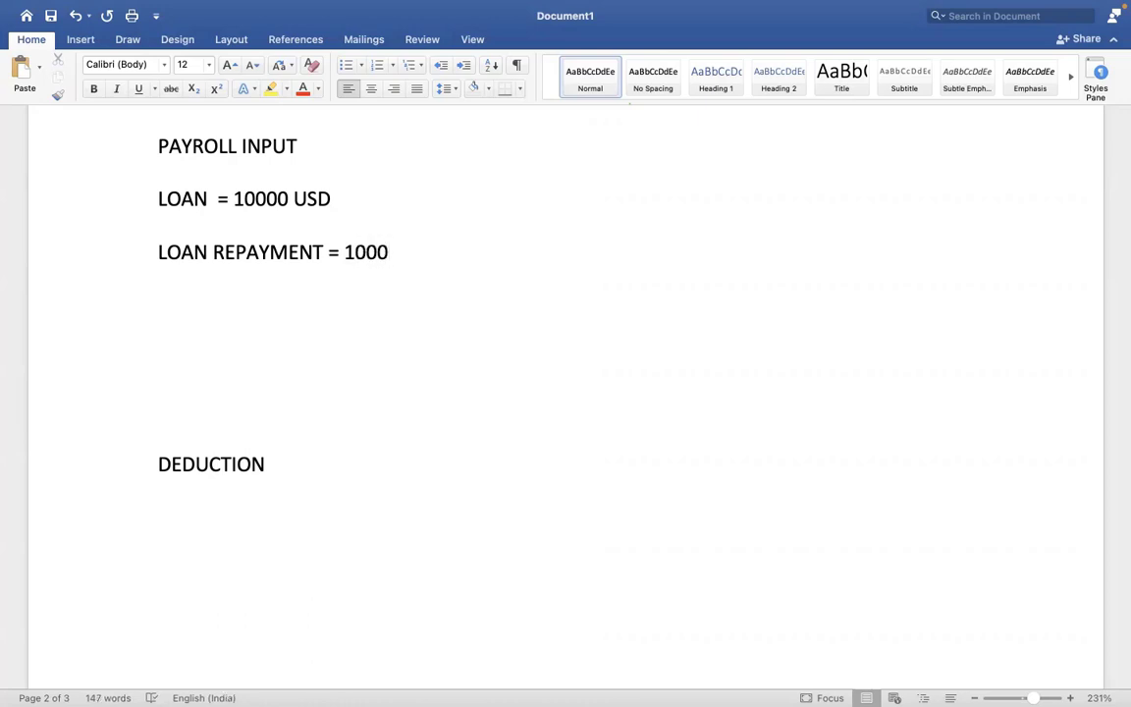
# - Prefix the loan line with EARNING - and the repayment line with DEDUCTION -
pyautogui.click(157, 198)
pyautogui.write('EARNING -')
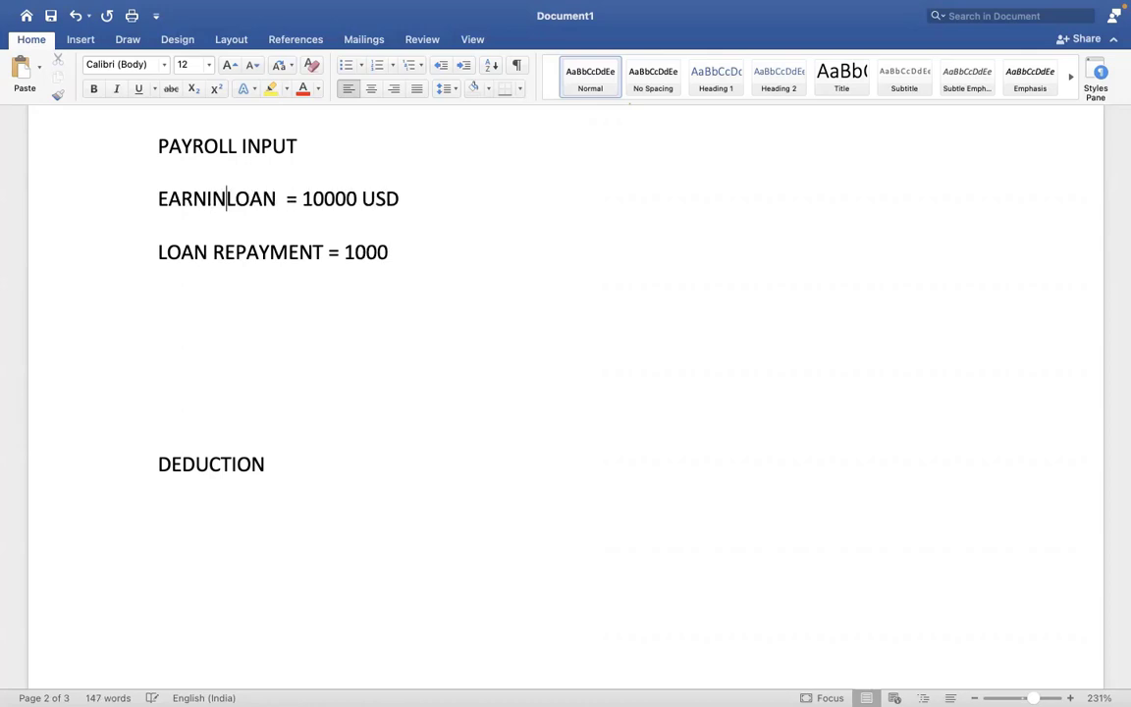
pyautogui.click(158, 253)
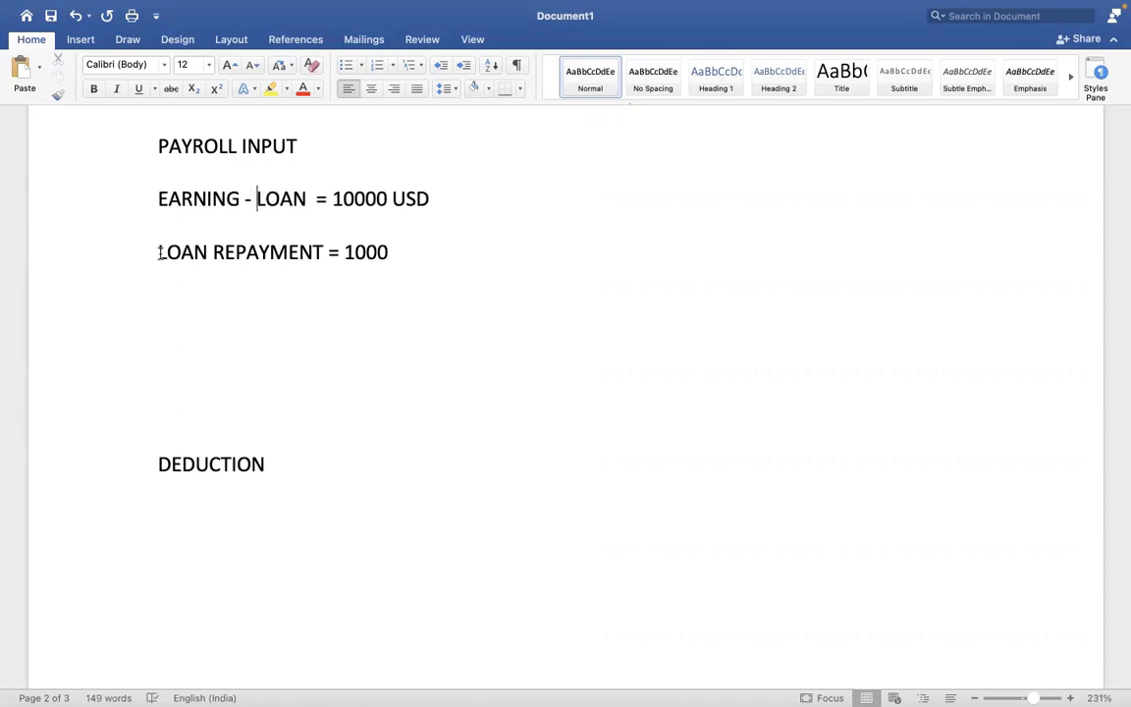
pyautogui.write('DEDUCTION ')
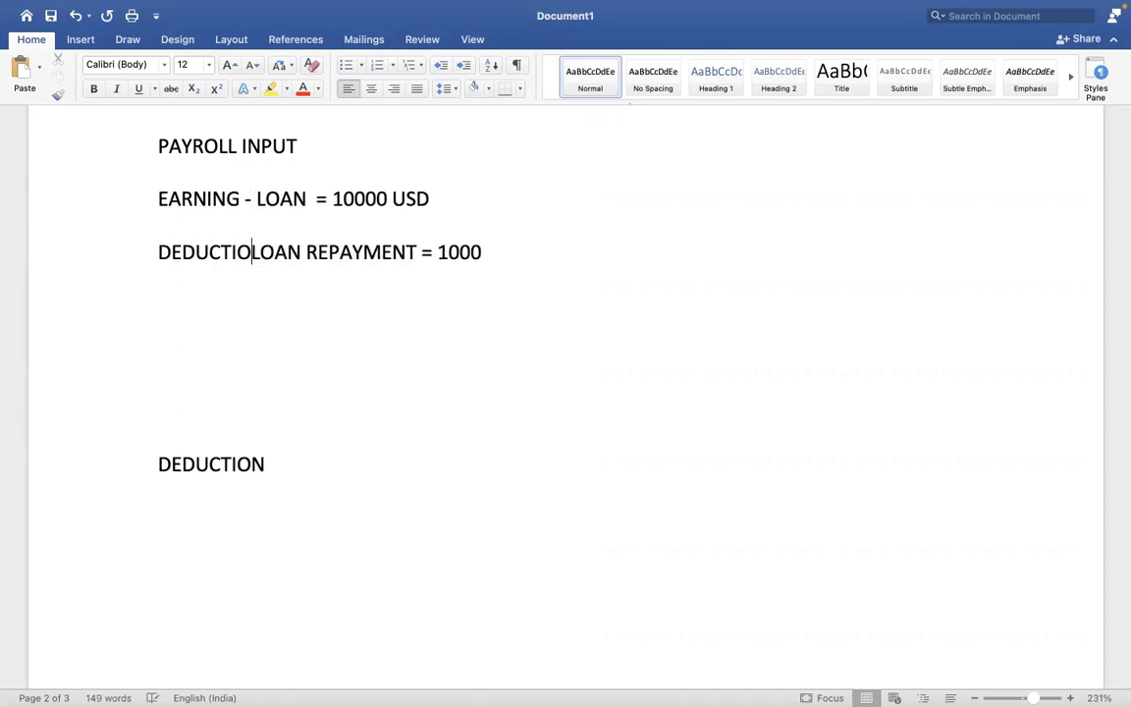
pyautogui.write('-')
pyautogui.press('Up')
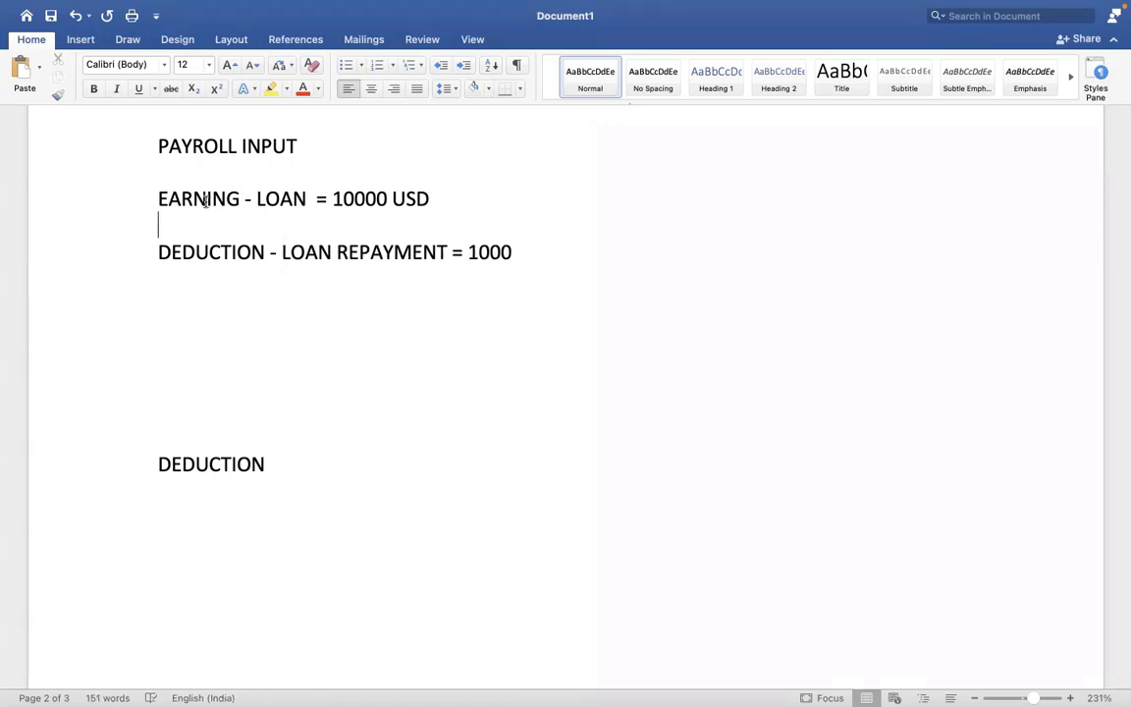
pyautogui.moveTo(275, 199); pyautogui.dragTo(390, 228)
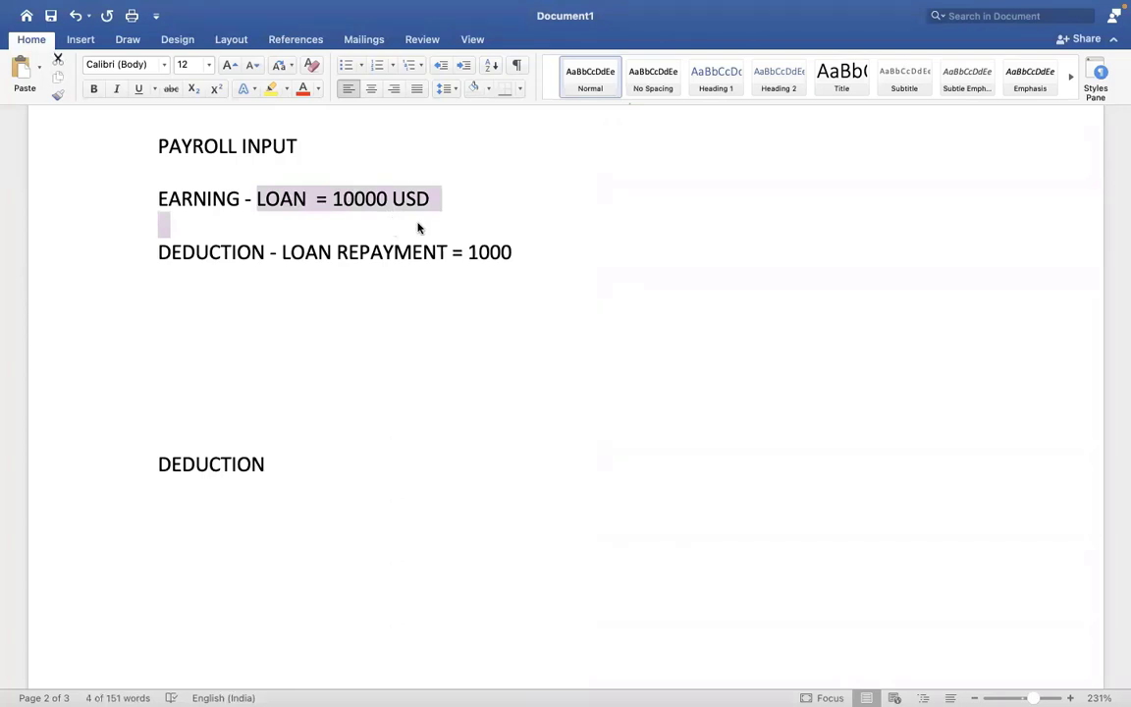
pyautogui.click(440, 223)
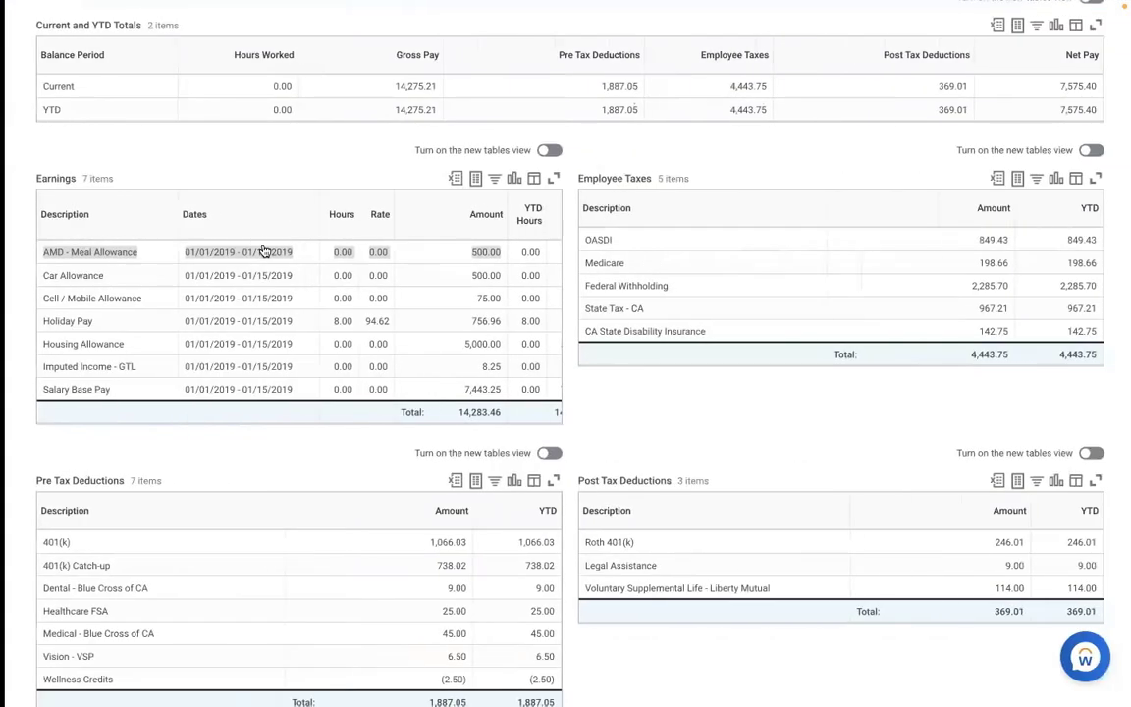
# - Search for and open the Create Earning task
pyautogui.scroll(1, 714, 175)
pyautogui.scroll(5, 714, 176)
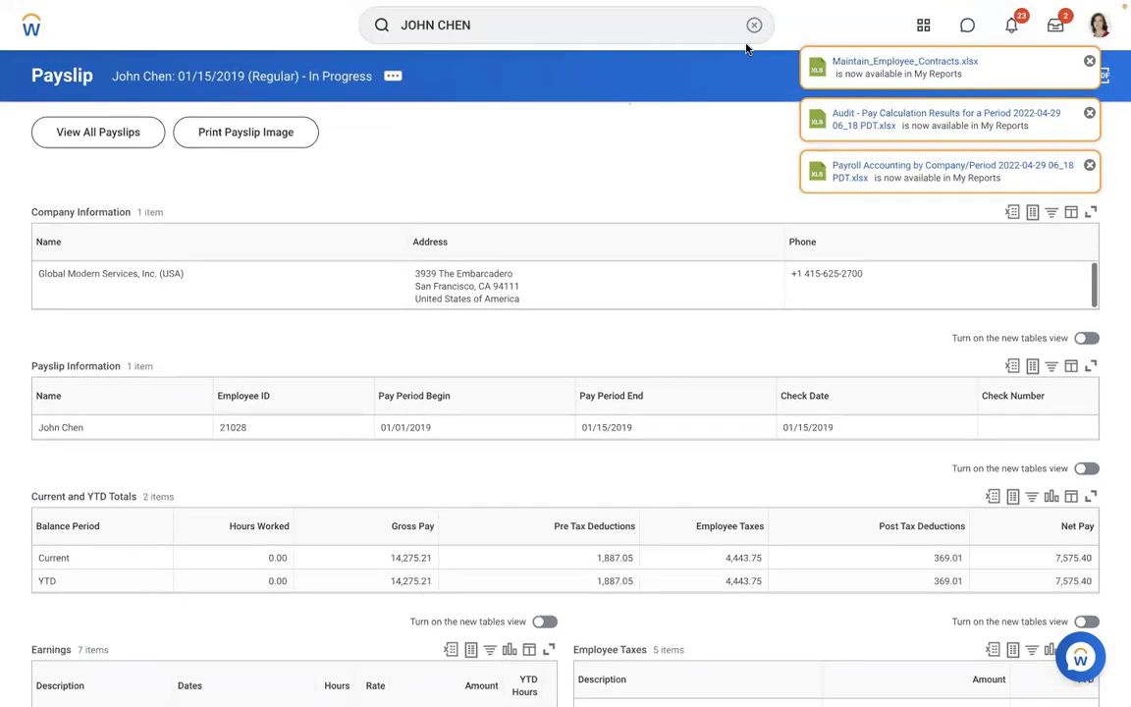
pyautogui.click(754, 26)
pyautogui.write('cREATE EARNING')
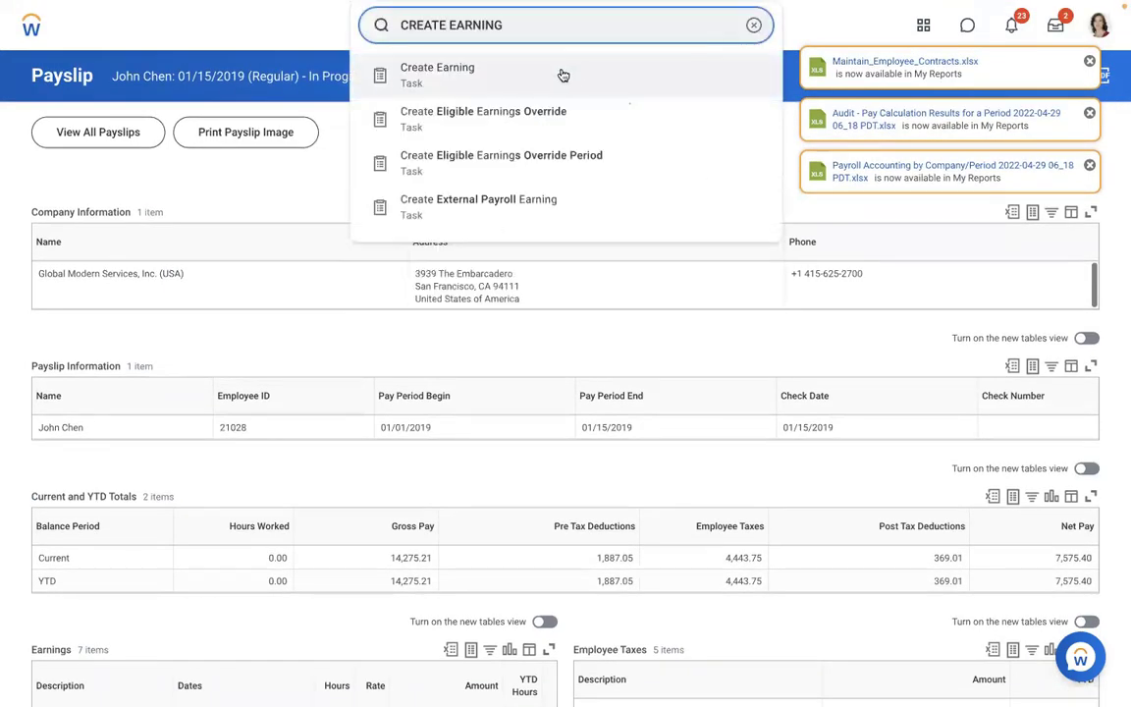
pyautogui.click(491, 76)
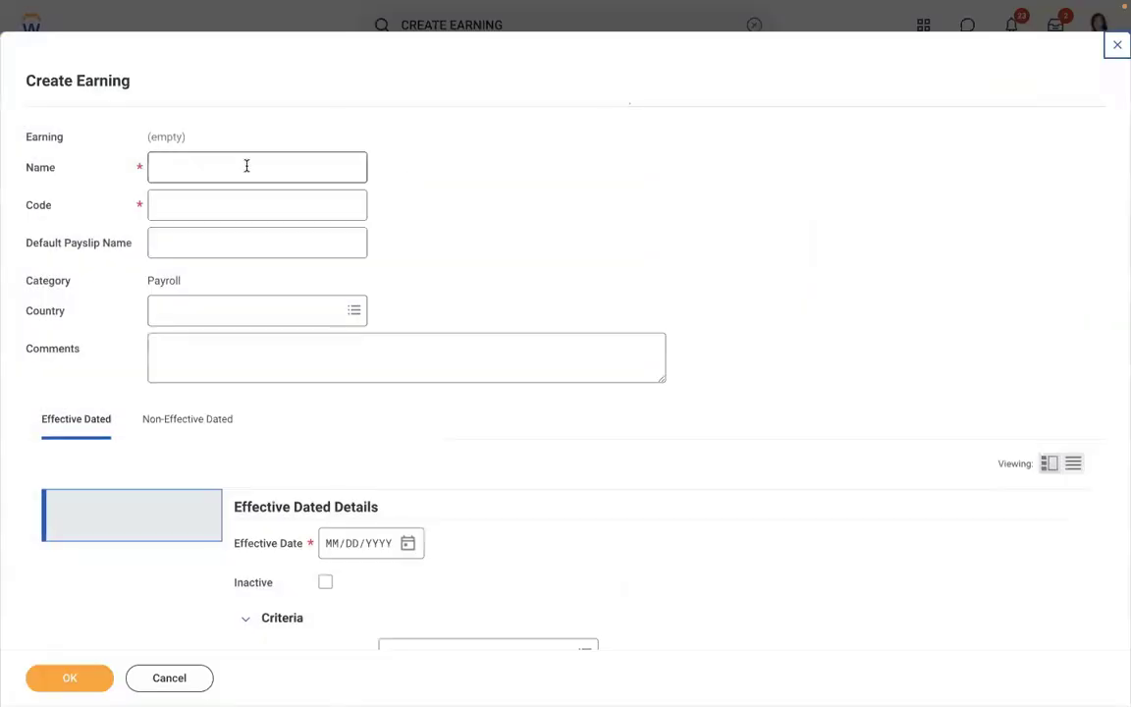
# - Enter name AMD - Loan Payment, code AMDLOAN and country United States of America
pyautogui.click(246, 166)
pyautogui.write('AMD ')
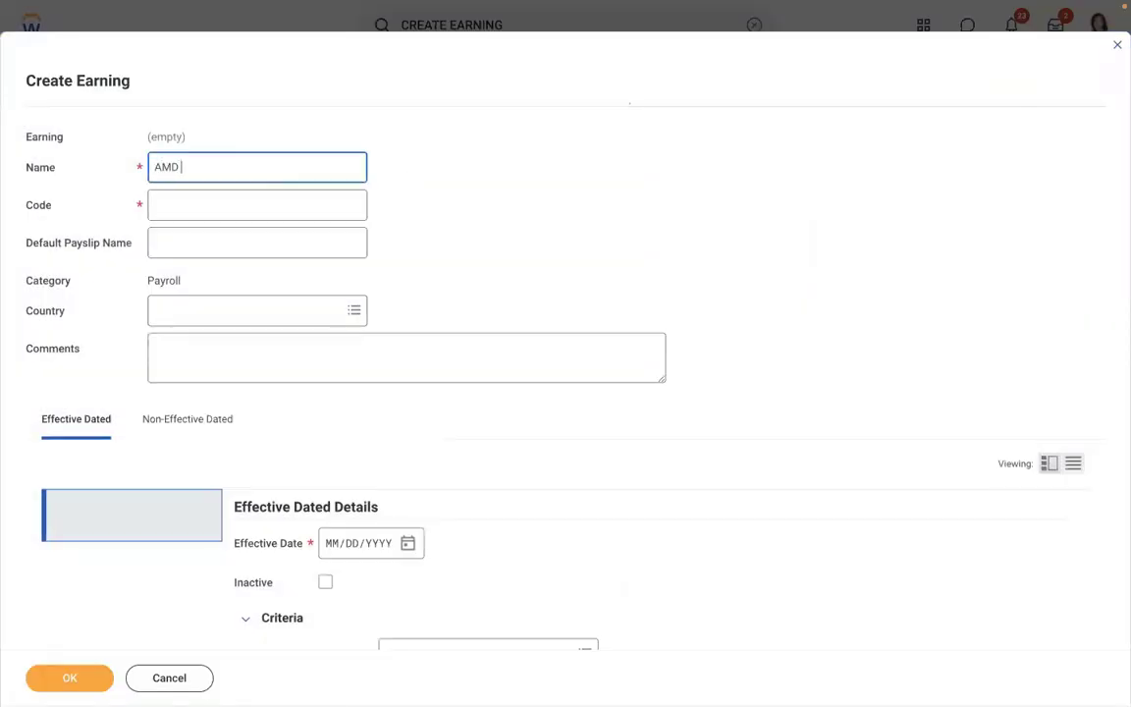
pyautogui.write('- Loan Payment')
pyautogui.click(222, 198)
pyautogui.write('AMDLOAN')
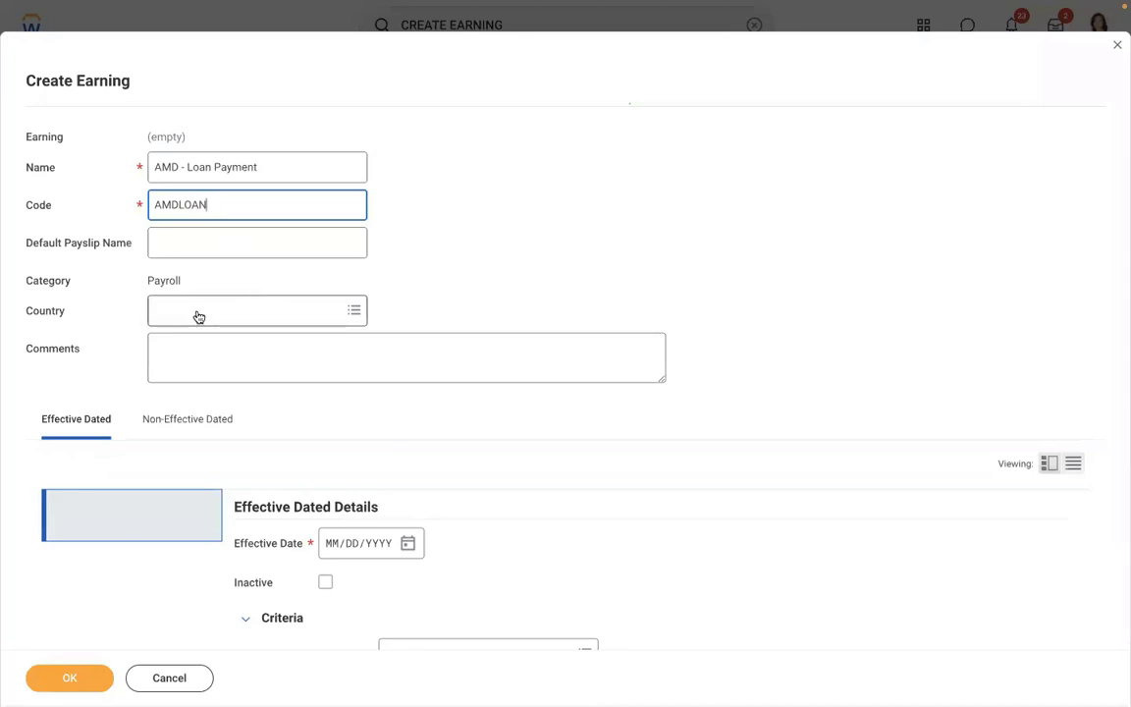
pyautogui.click(198, 316)
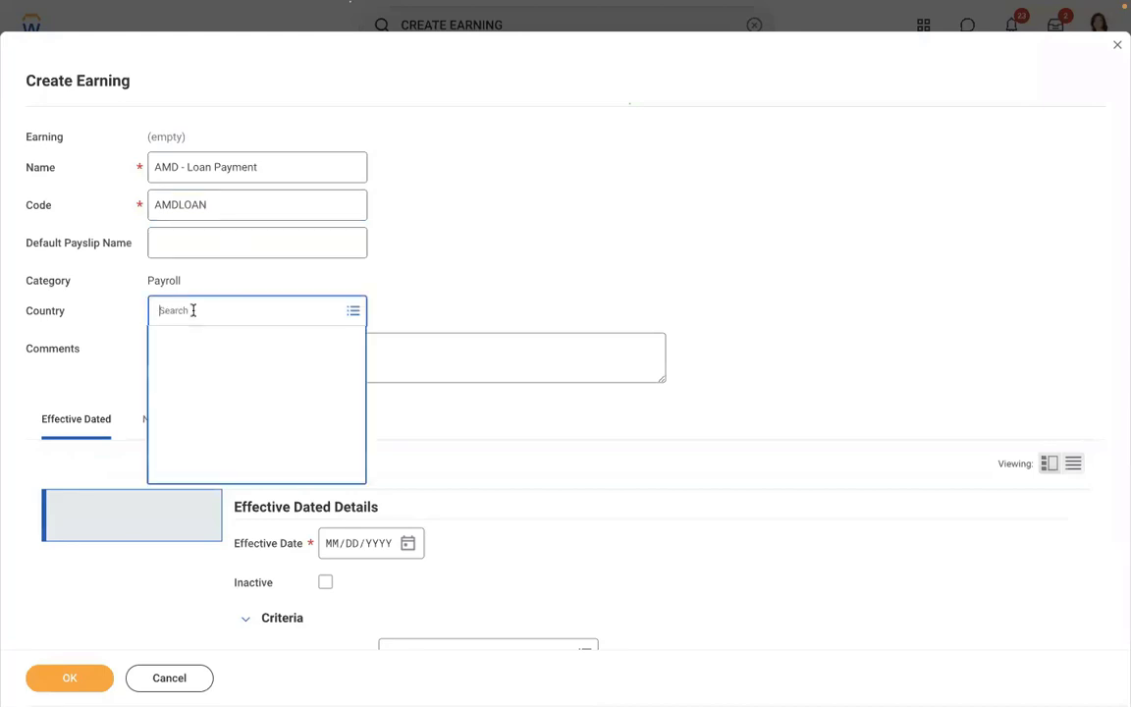
pyautogui.write('USA')
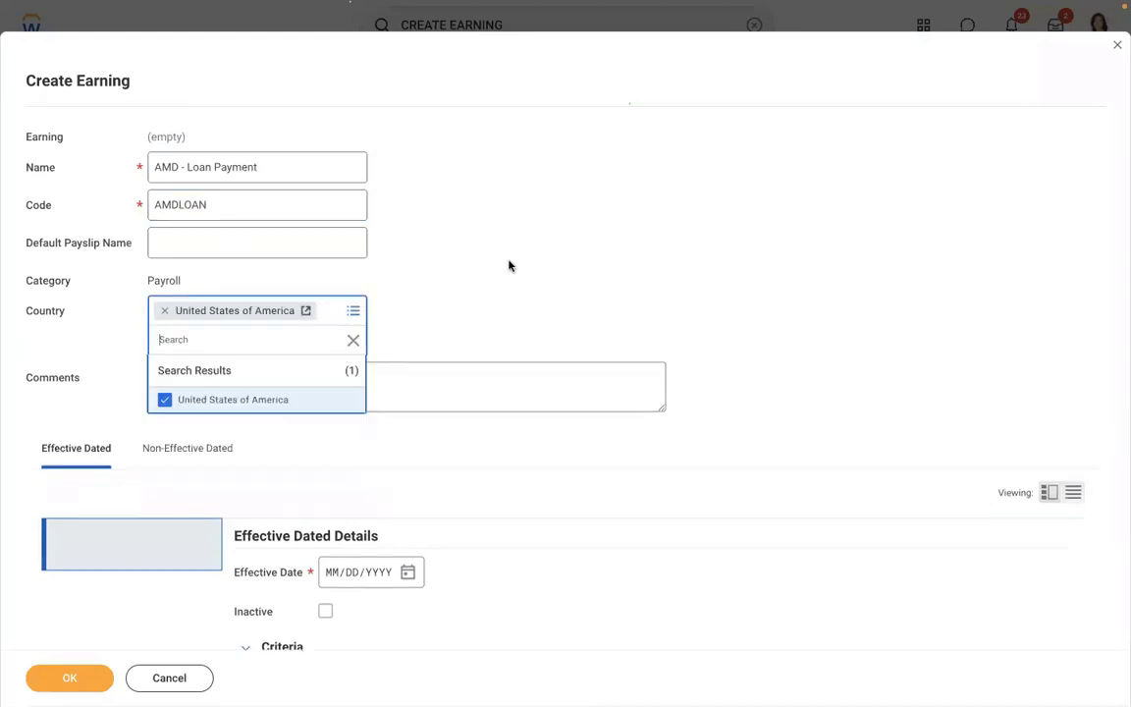
pyautogui.scroll(-3, 522, 262)
# - Set effective date 01/01/2019 and Regular run category eligibility, then add a worker eligibility row
pyautogui.scroll(-5, 522, 261)
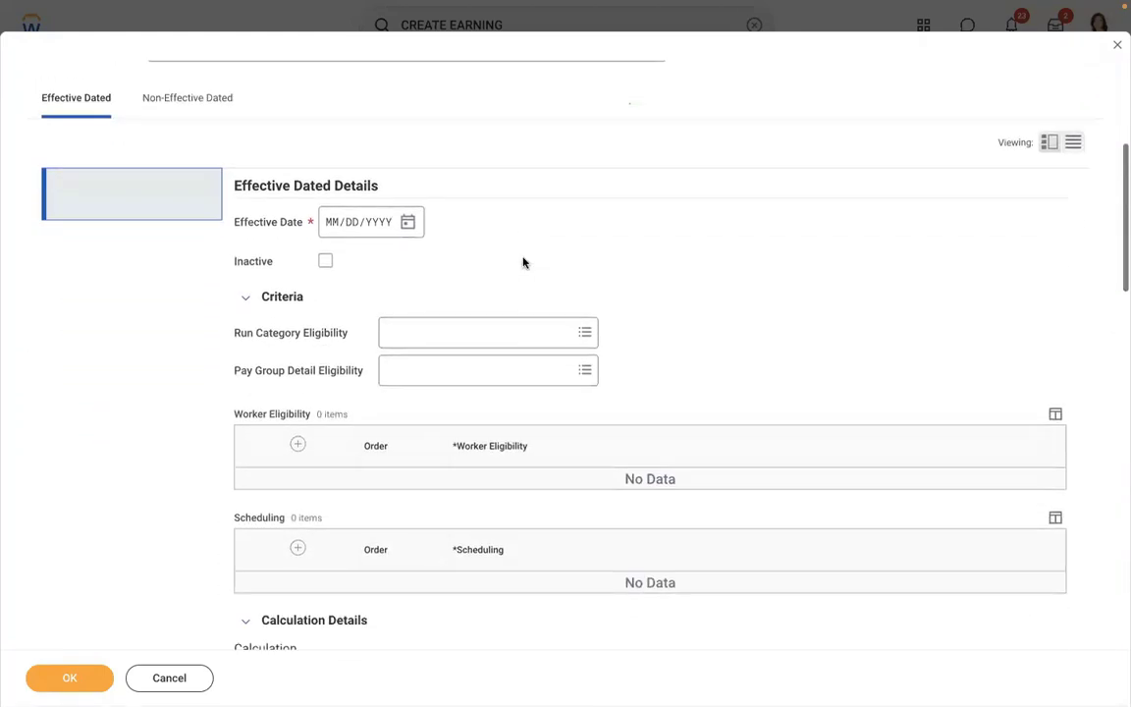
pyautogui.click(332, 168)
pyautogui.write('01012019')
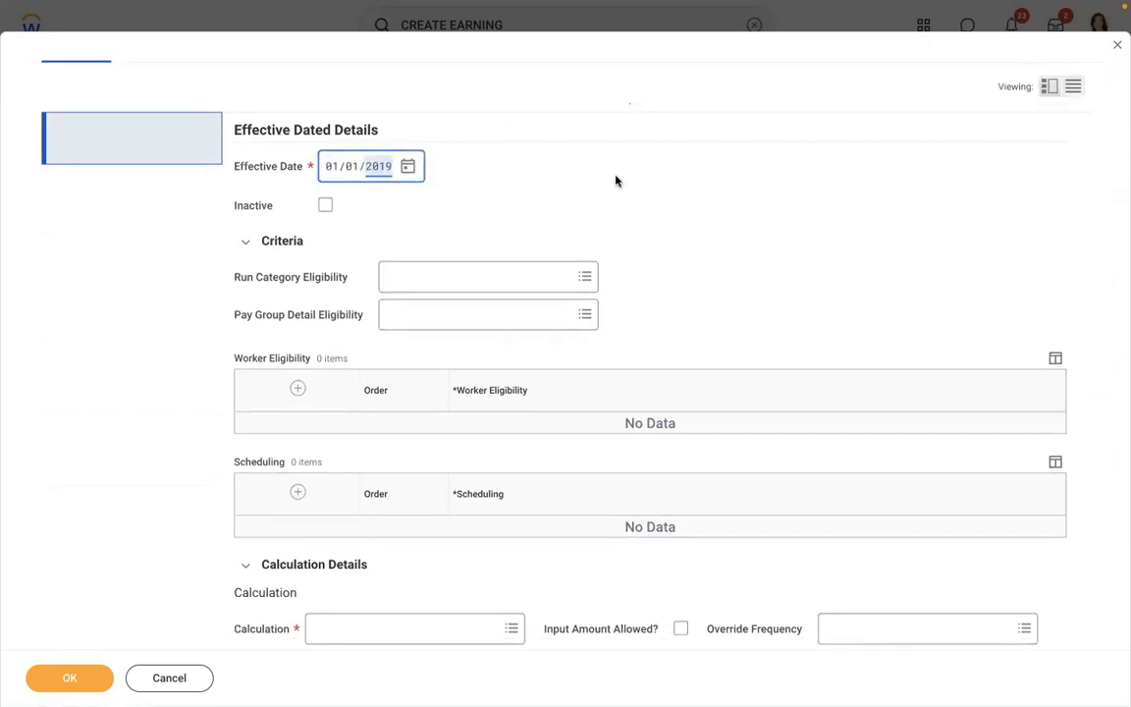
pyautogui.click(555, 164)
pyautogui.write('G')
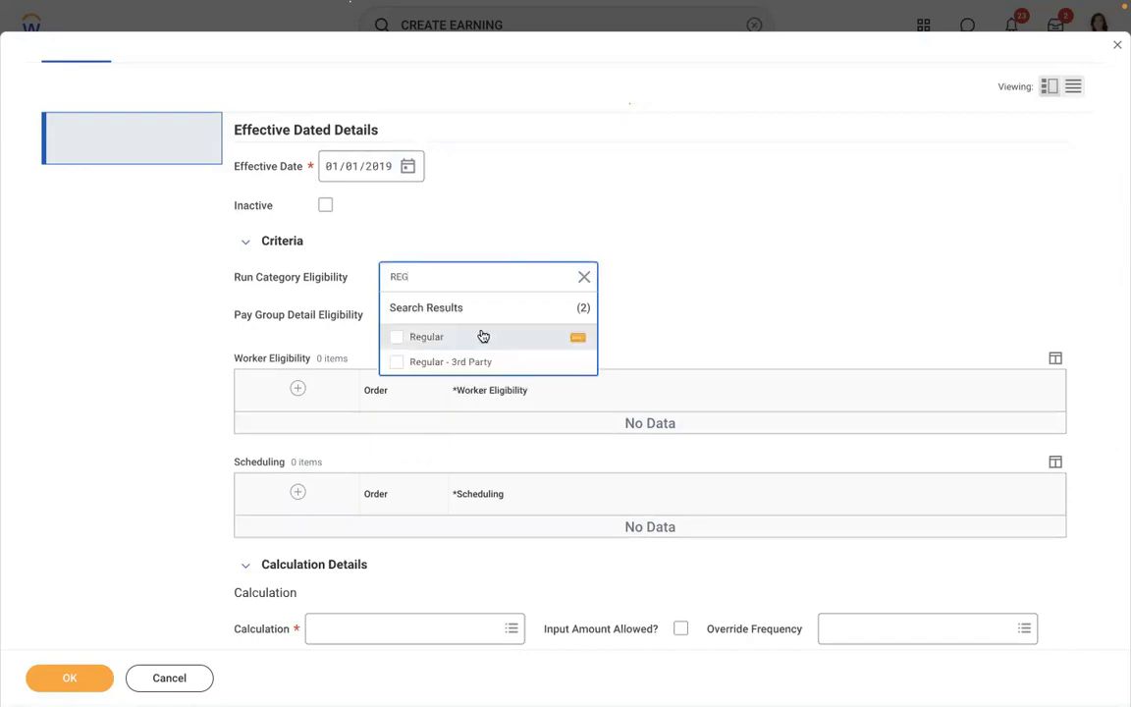
pyautogui.click(482, 336)
pyautogui.click(725, 244)
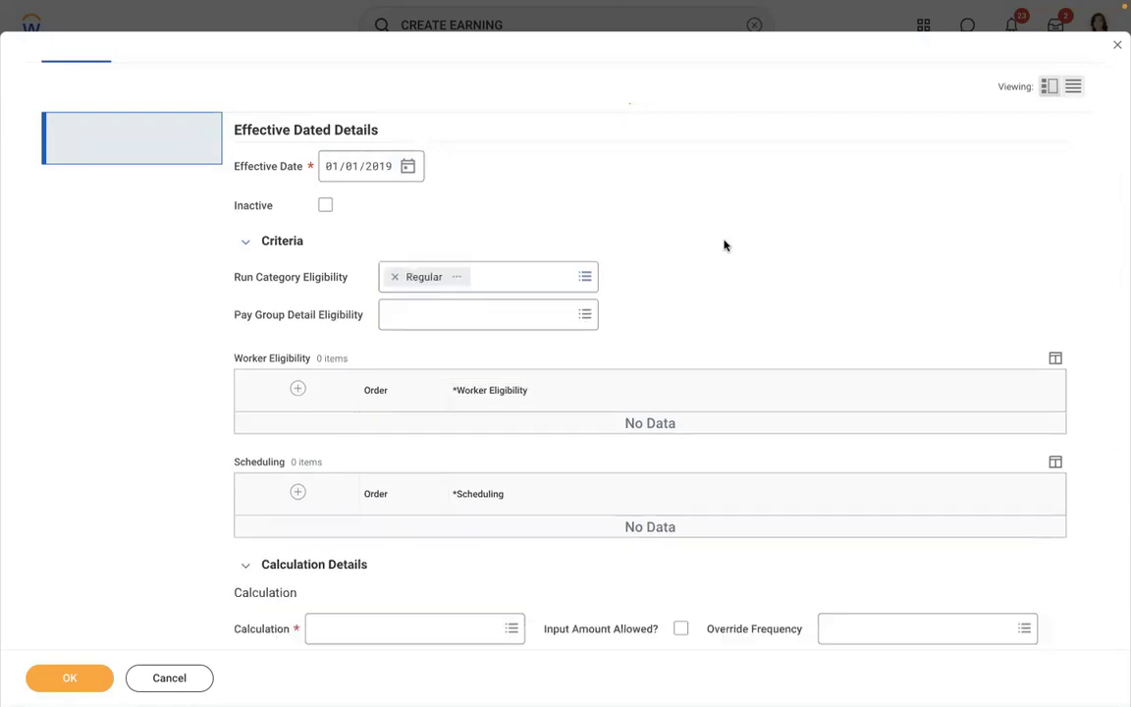
pyautogui.click(296, 388)
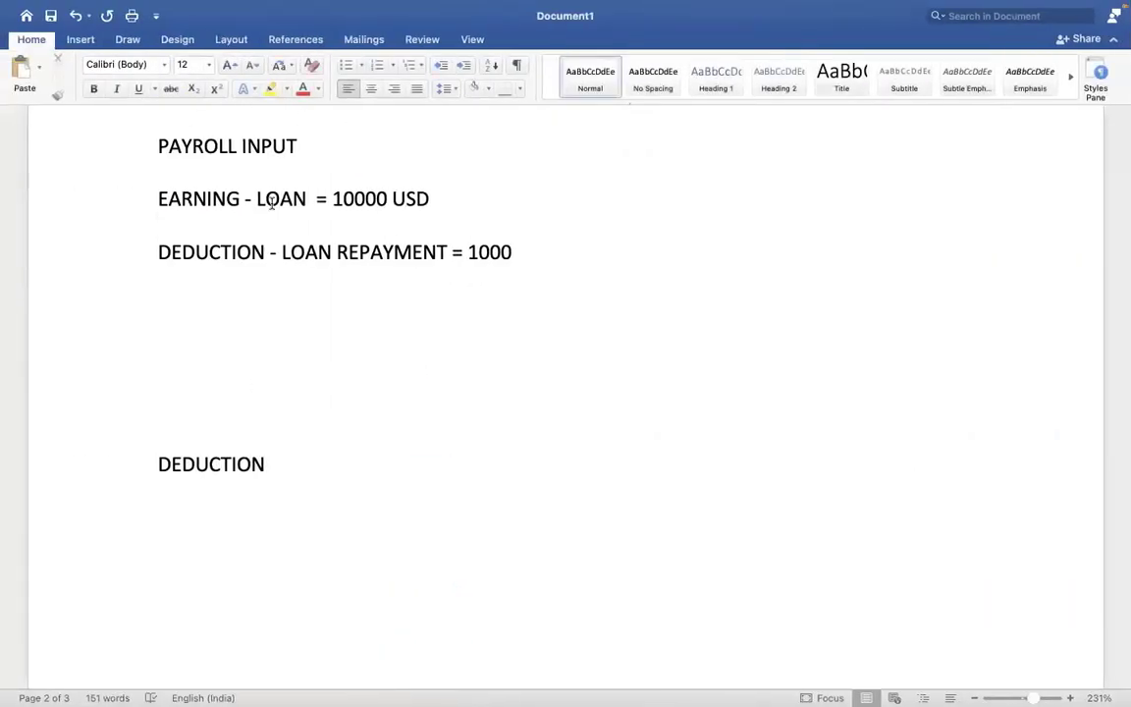
# - Choose Payroll Input (Onetime) Exists for Pay Component as the worker eligibility condition and check its details
pyautogui.click(520, 424)
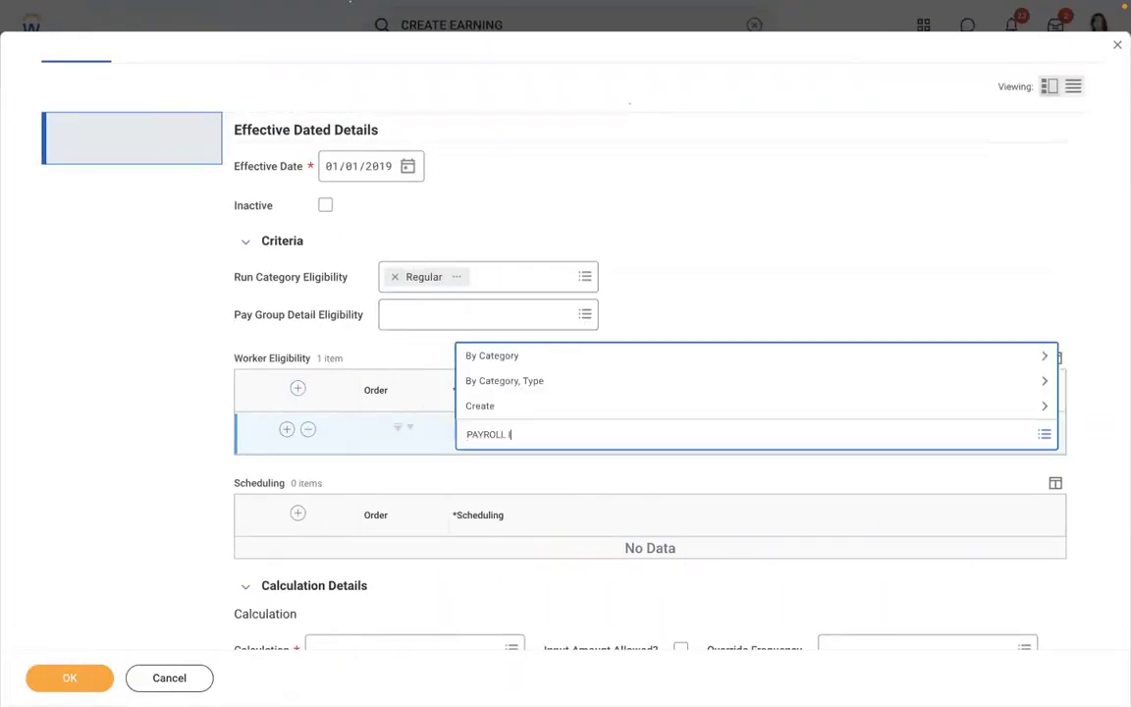
pyautogui.write('PAYROLL INPUT')
pyautogui.press('Return')
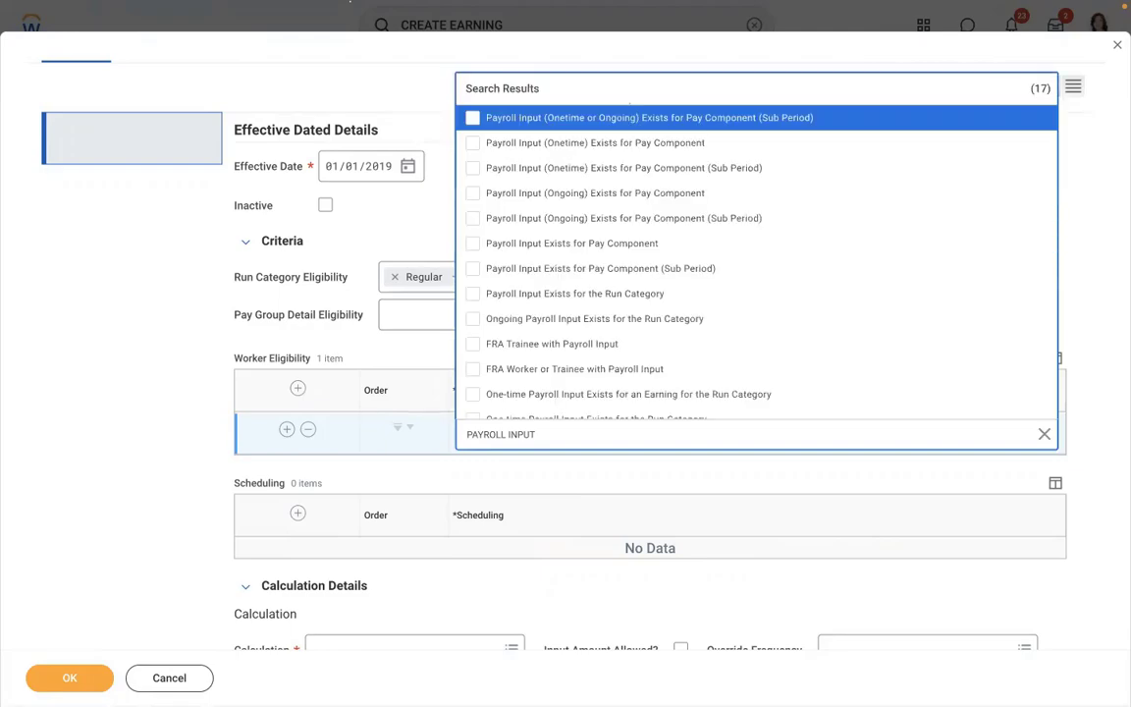
pyautogui.hotkey('ctrl', 'Left')
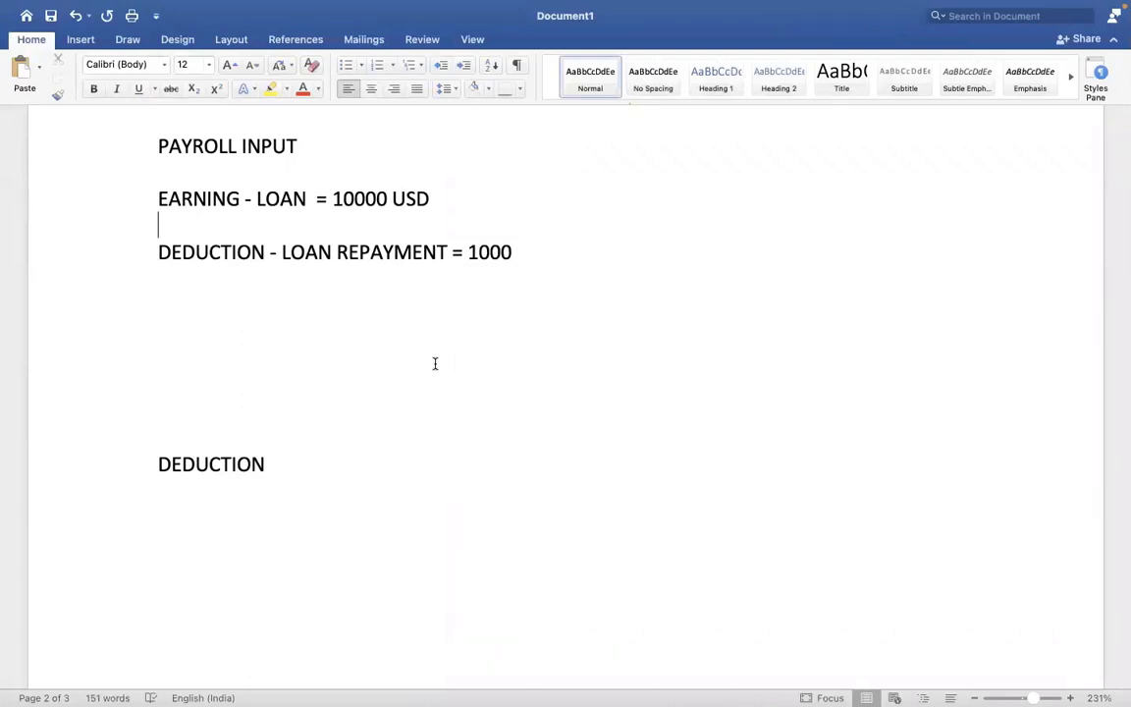
pyautogui.click(307, 214)
pyautogui.hotkey('ctrl', 'Right')
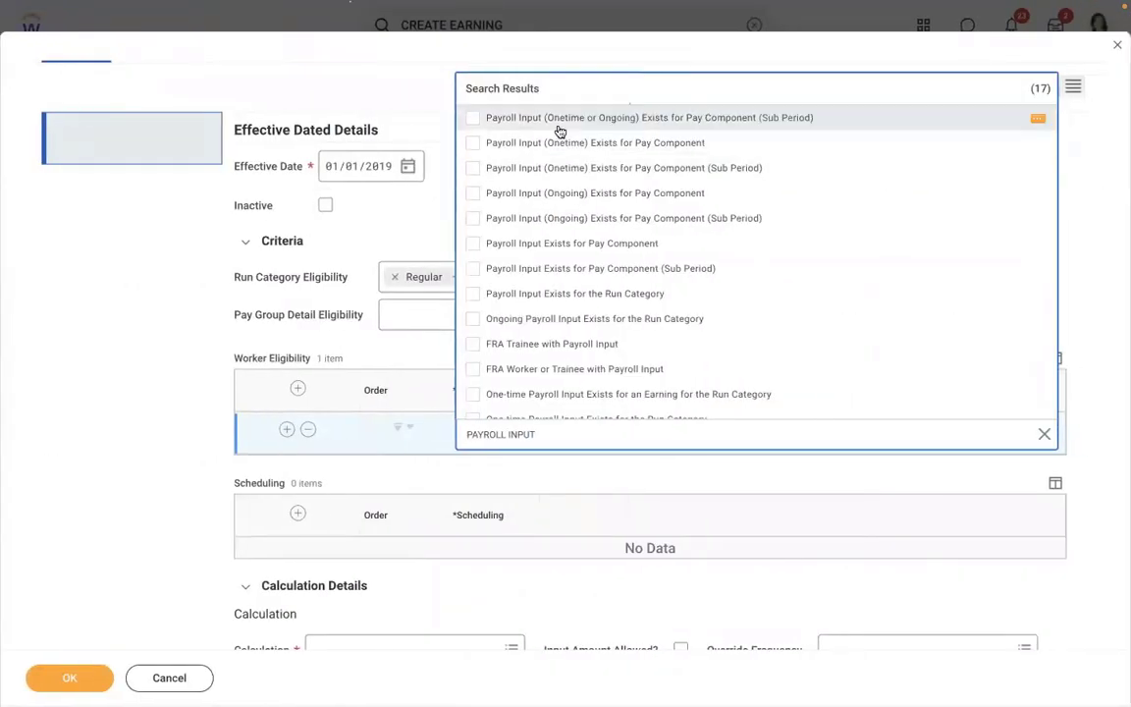
pyautogui.click(505, 125)
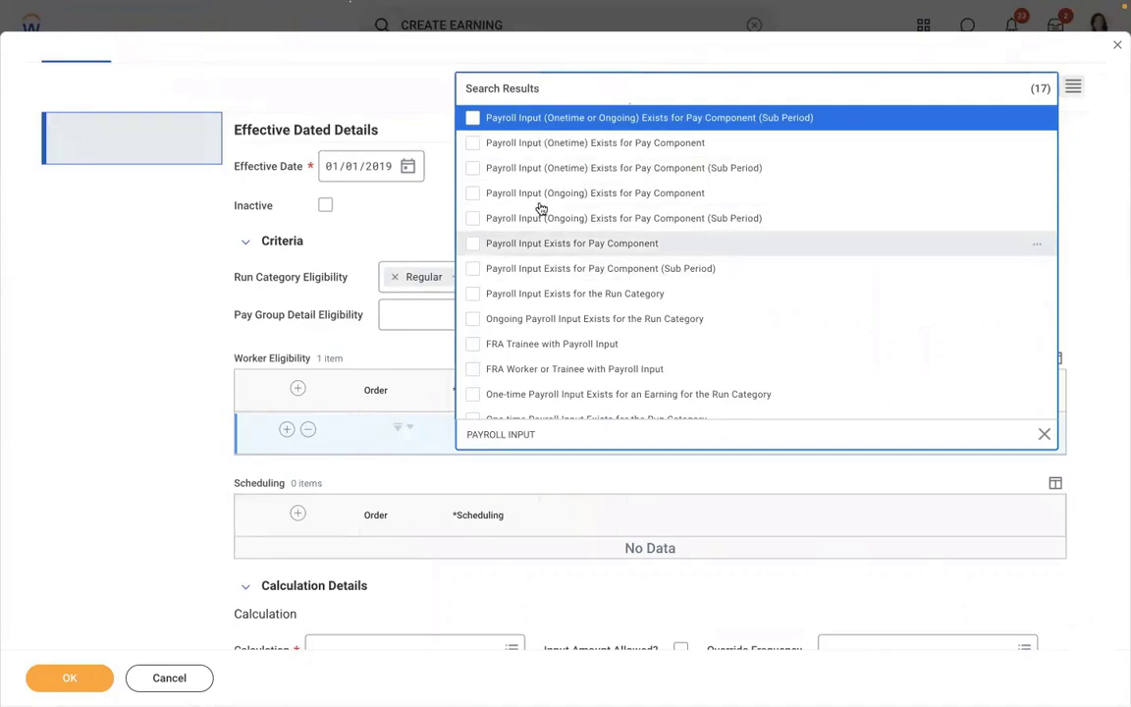
pyautogui.click(565, 144)
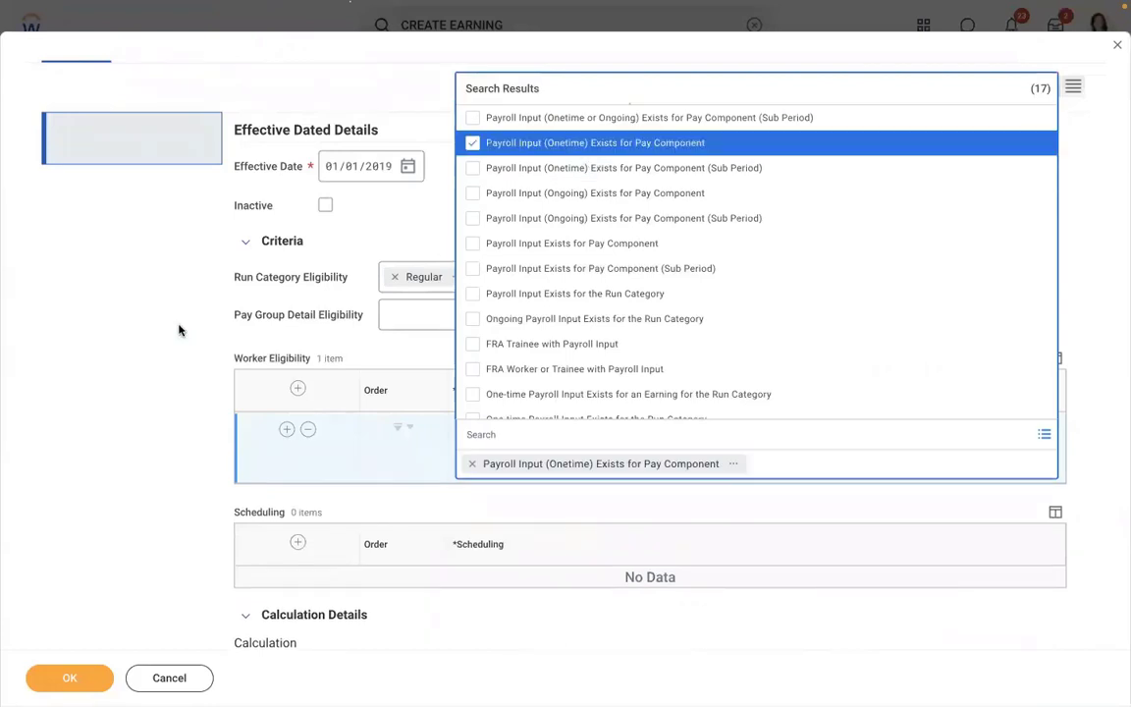
pyautogui.click(179, 330)
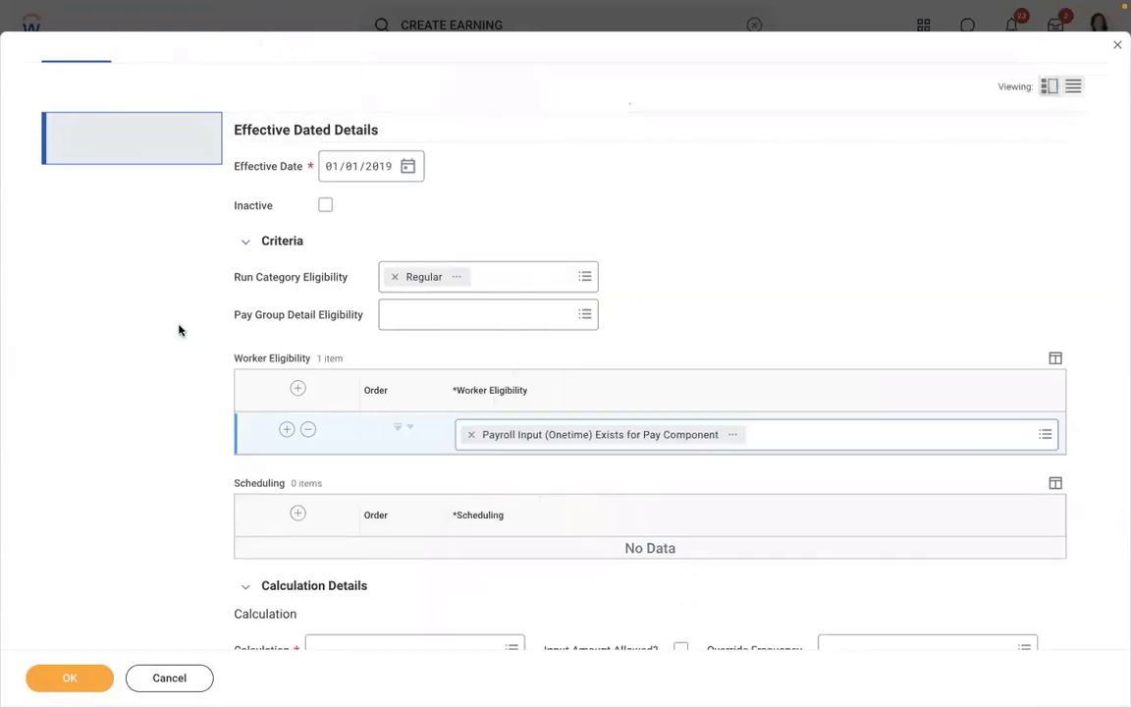
pyautogui.click(737, 435)
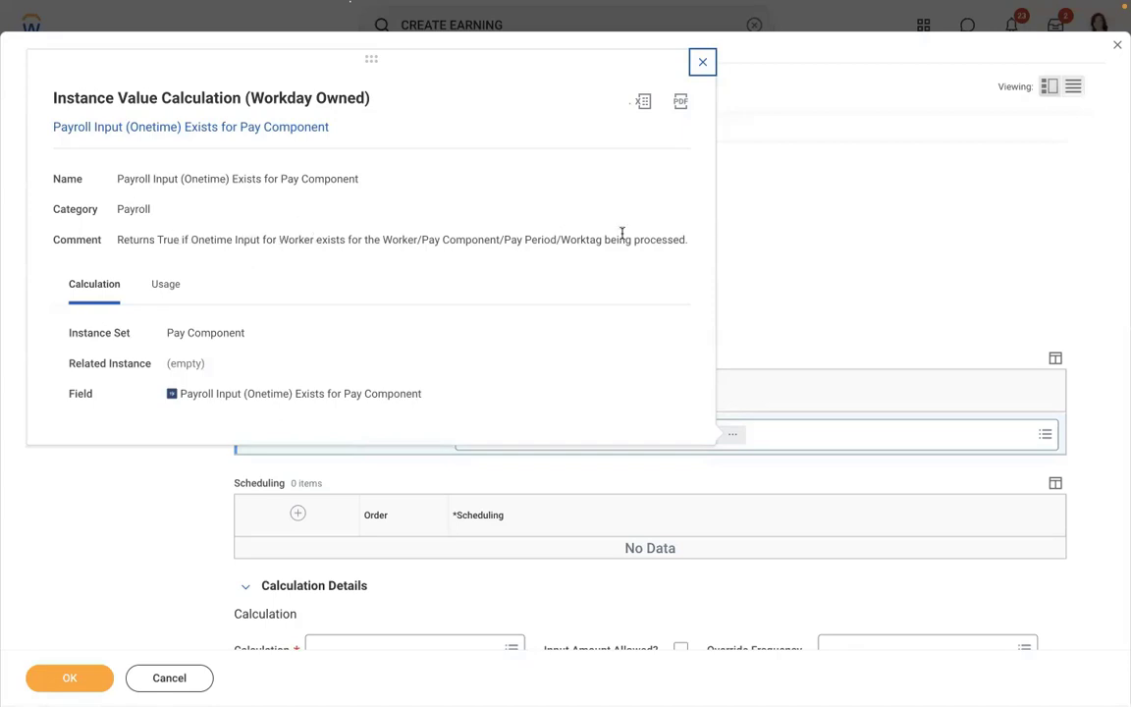
pyautogui.click(838, 246)
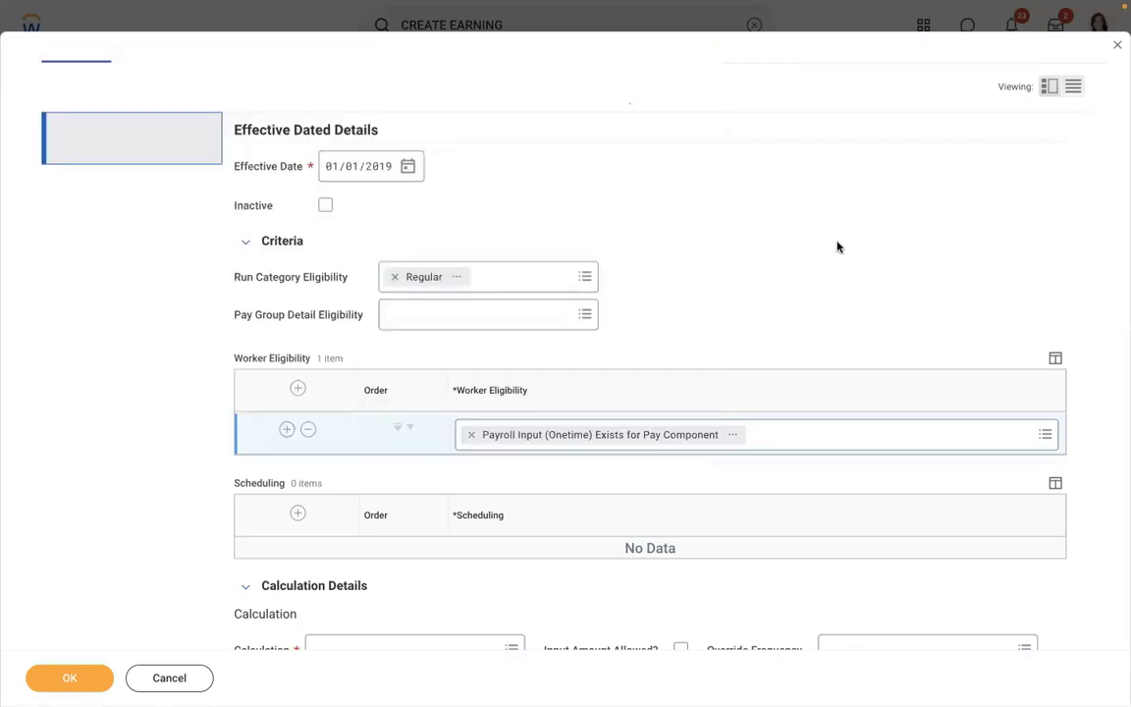
# - Set calculation to Payroll Input, allow input amounts, and leave override frequency empty
pyautogui.scroll(-3, 838, 247)
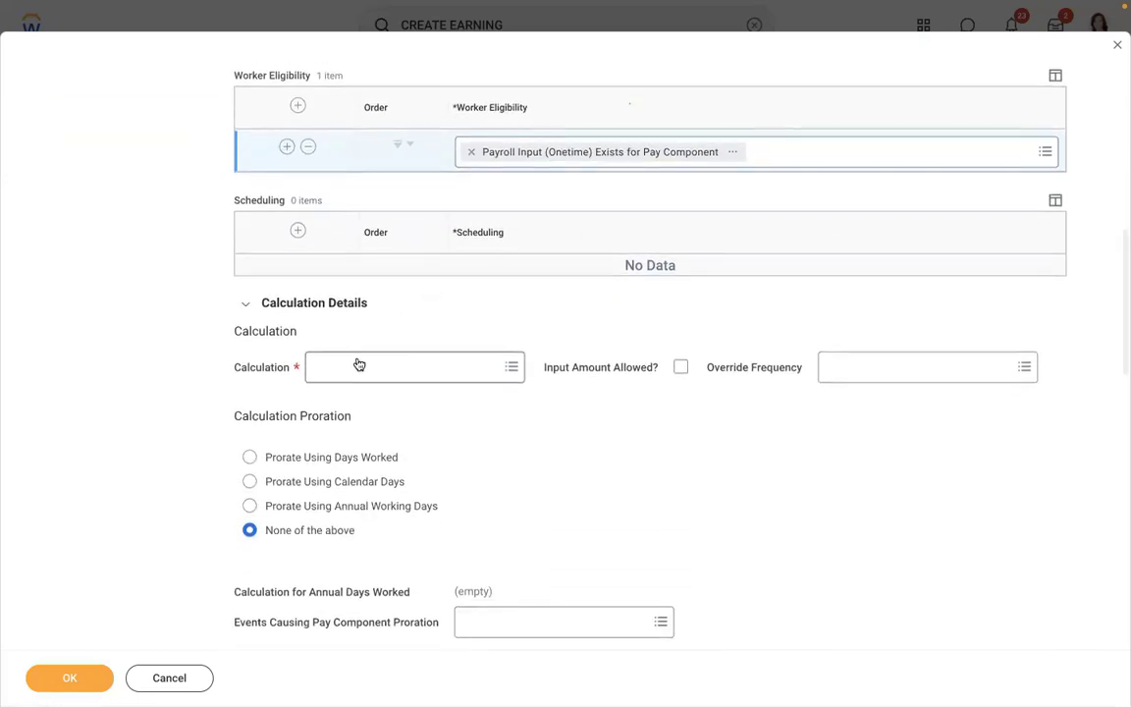
pyautogui.click(358, 365)
pyautogui.write('PAY')
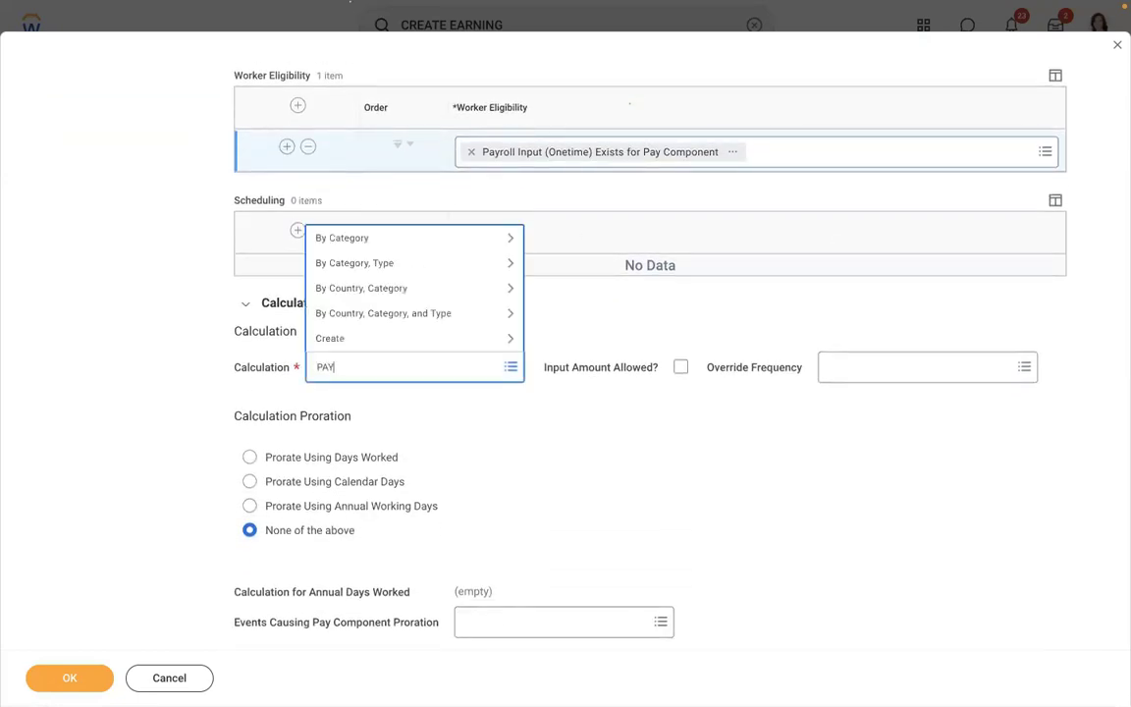
pyautogui.write('ROLL INPUT')
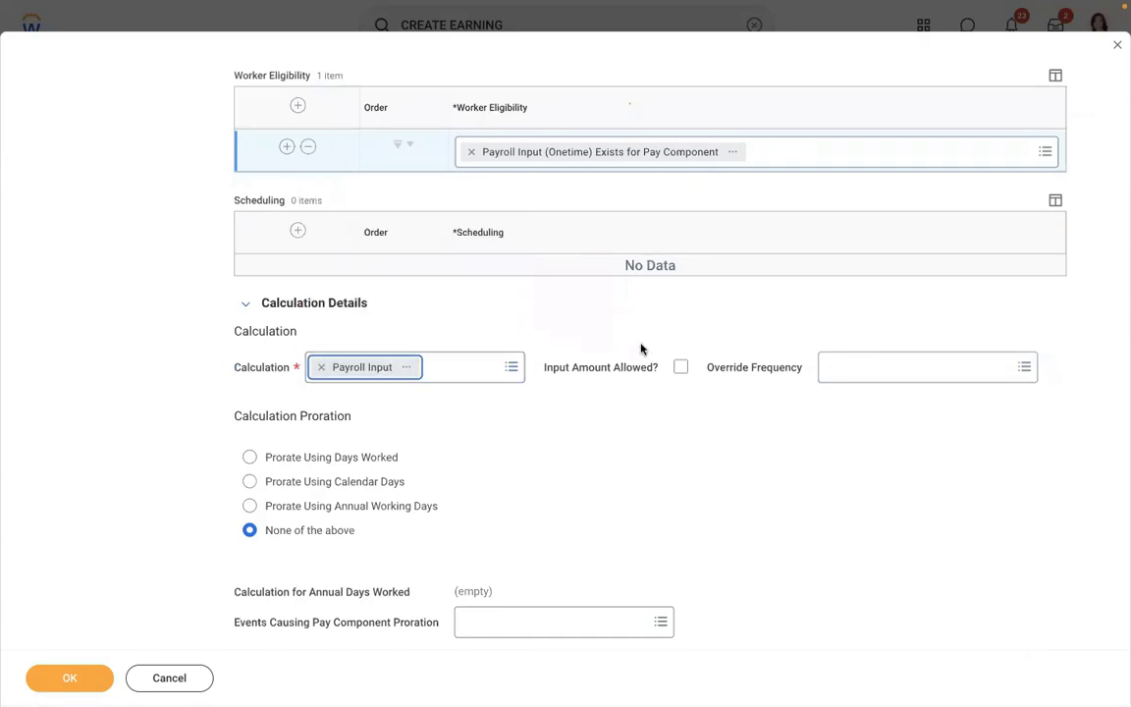
pyautogui.click(681, 370)
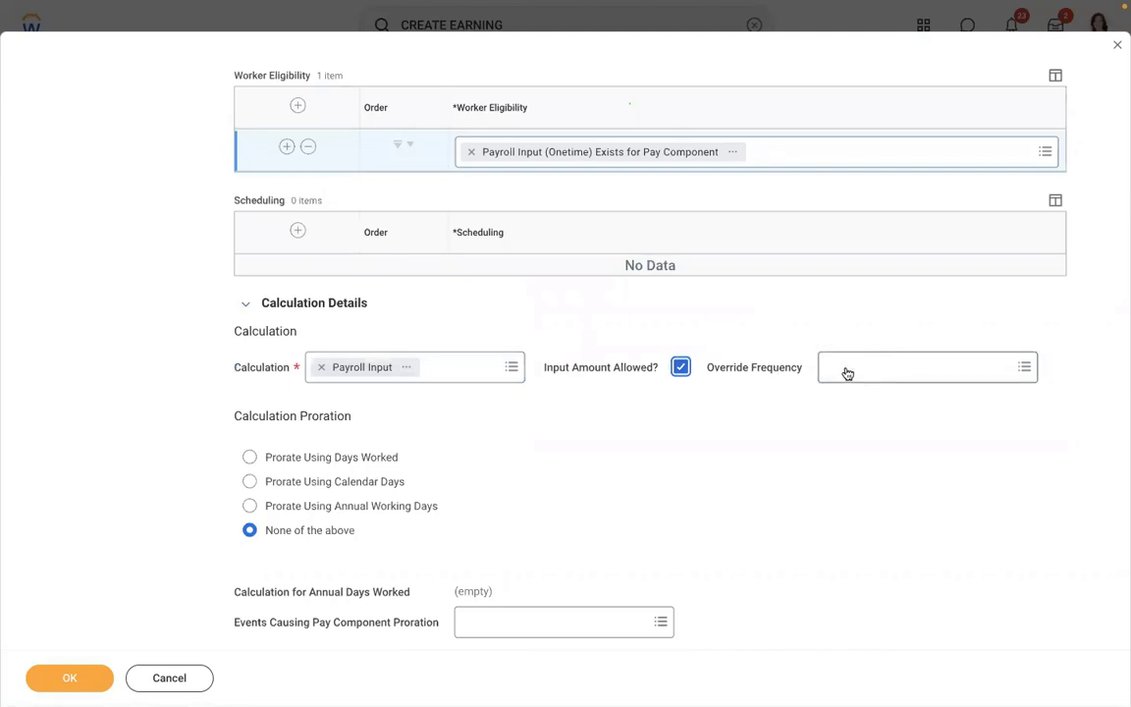
pyautogui.click(919, 367)
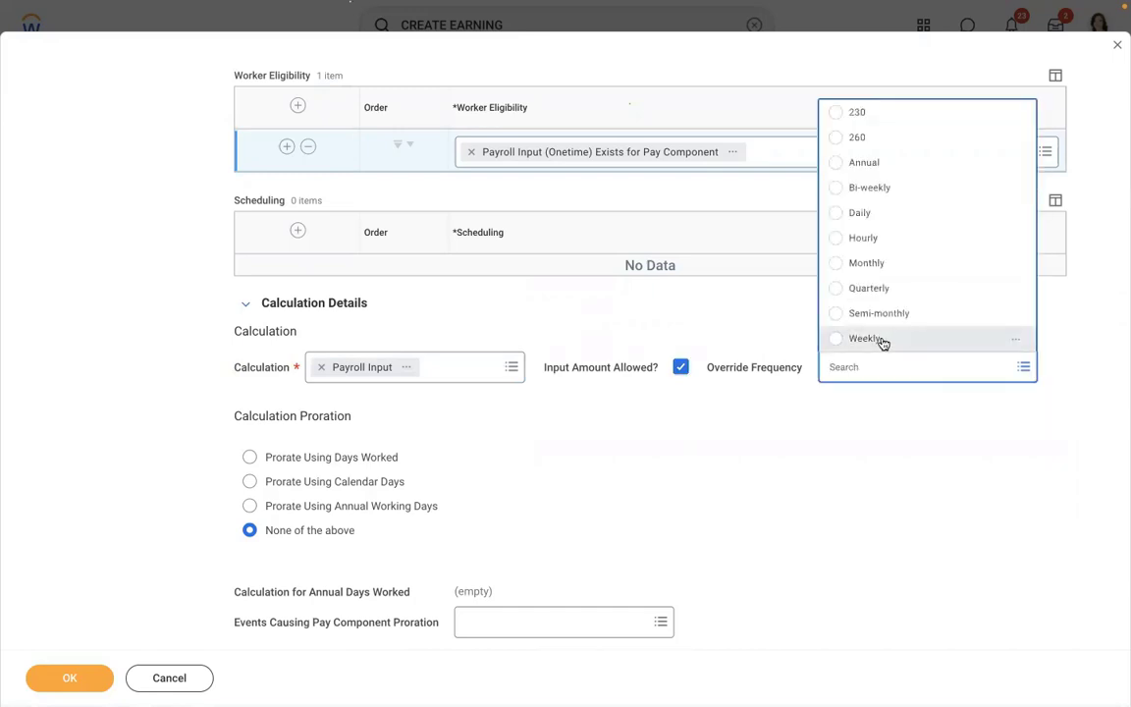
pyautogui.click(883, 340)
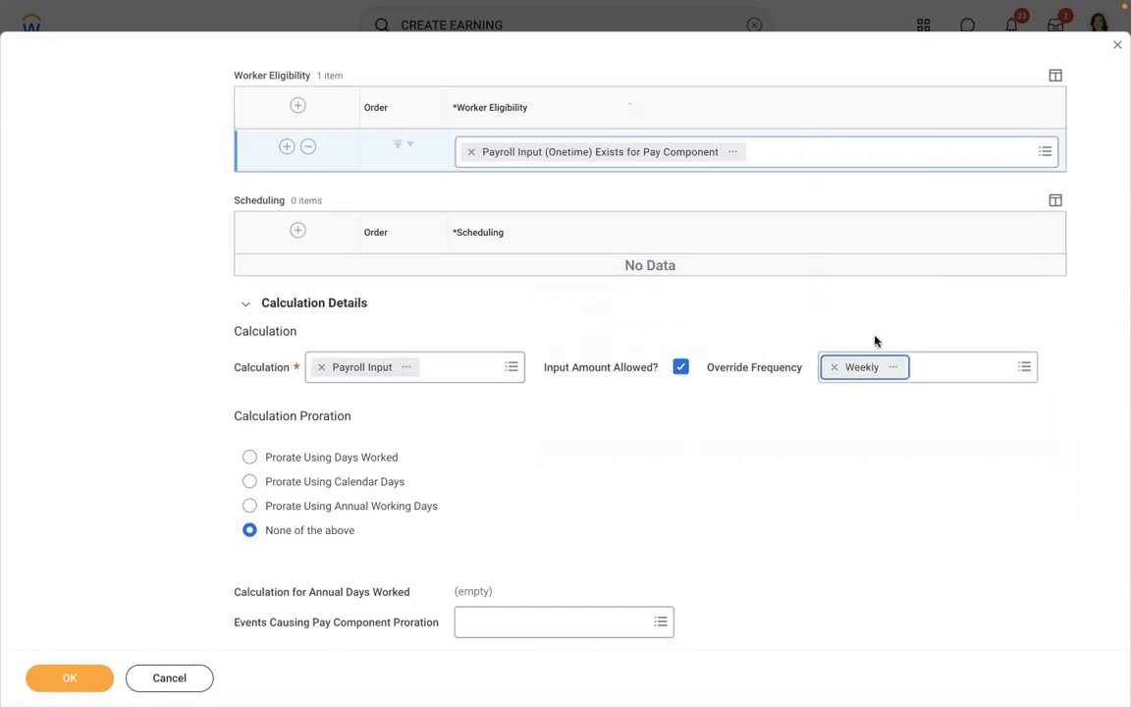
pyautogui.click(835, 367)
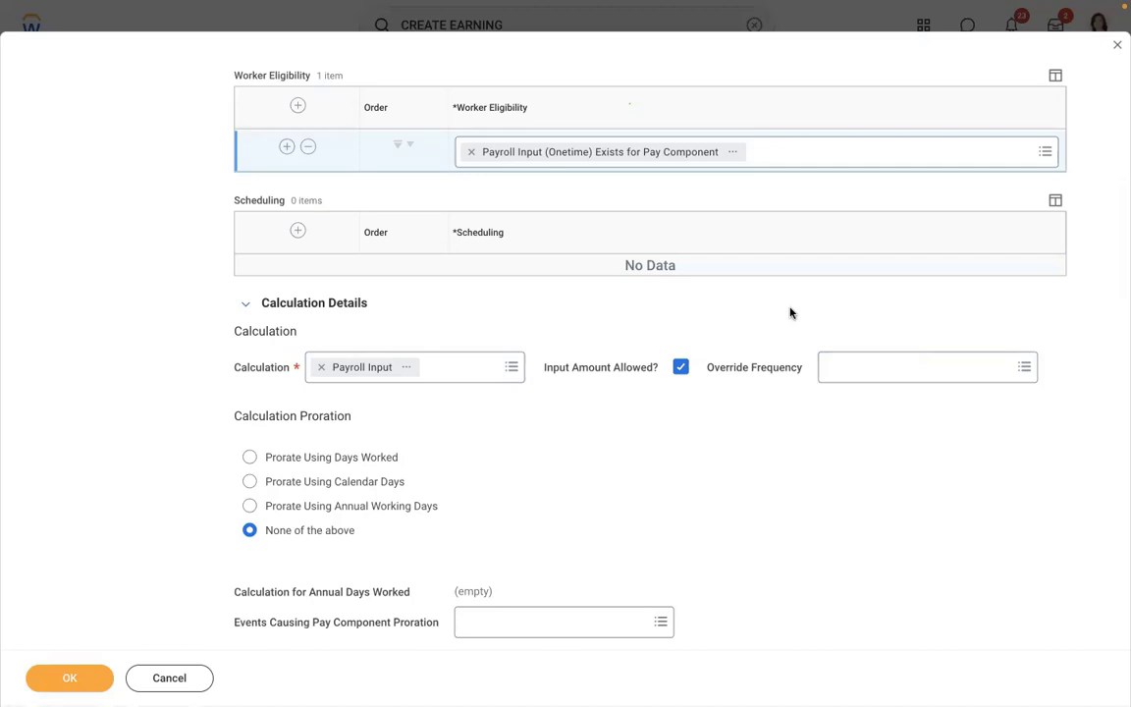
# - Keep proration set to None of the above and review the rest of the form
pyautogui.scroll(6, 790, 312)
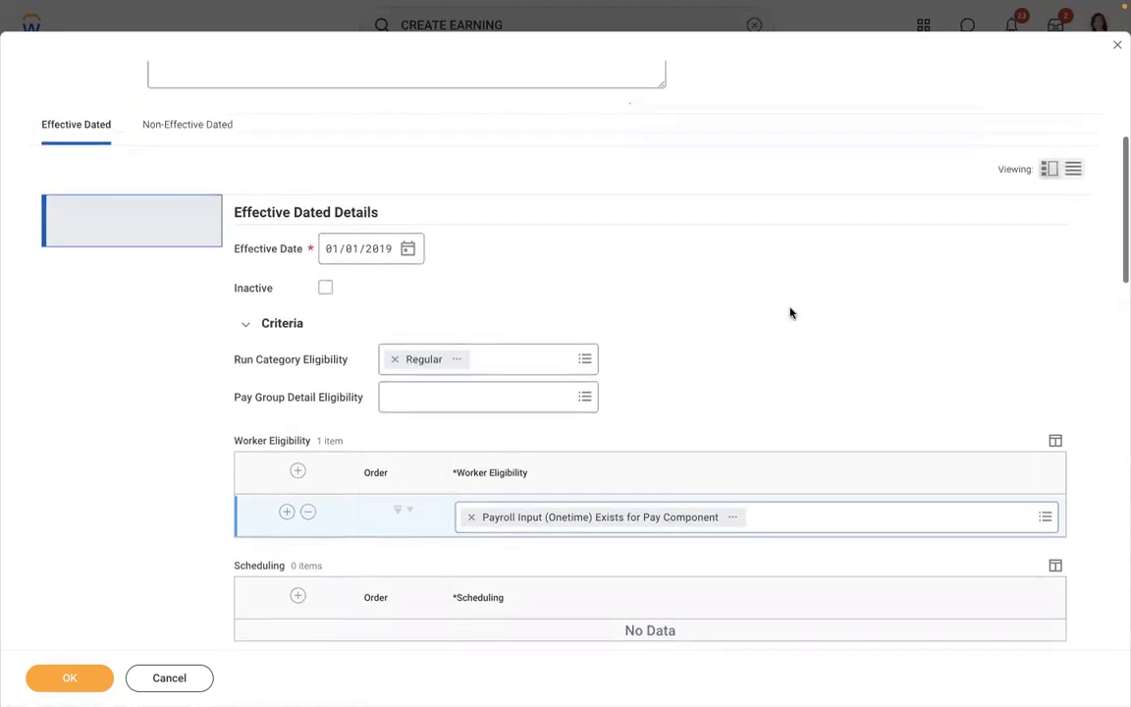
pyautogui.scroll(3, 791, 312)
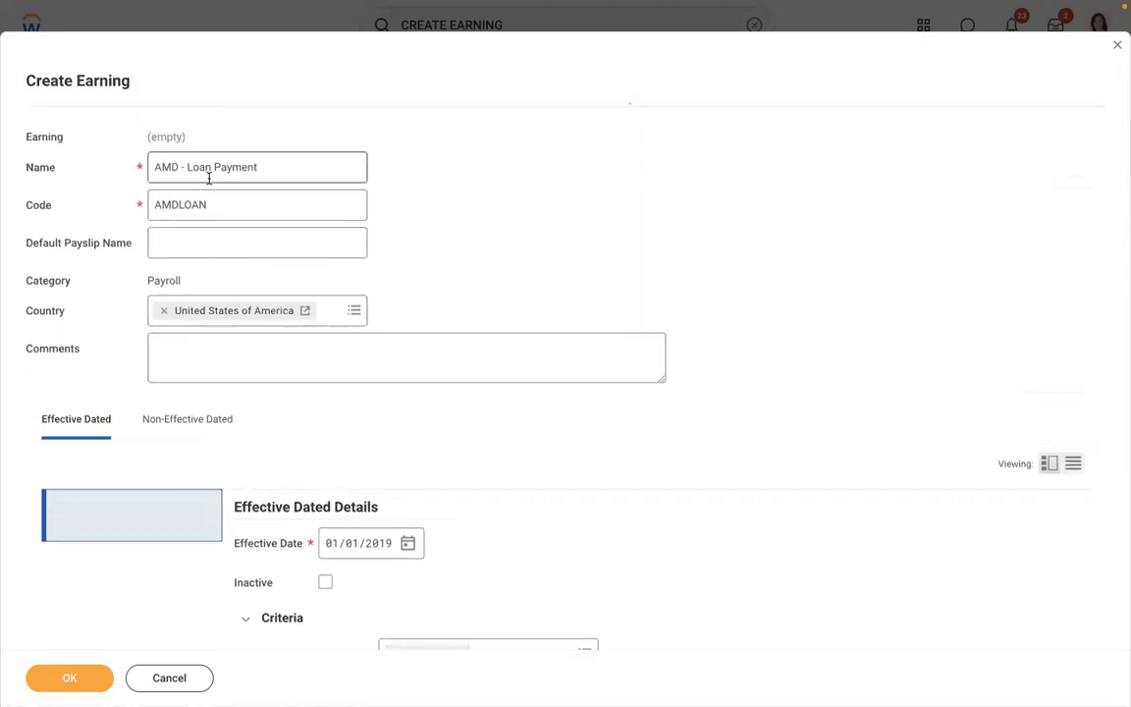
pyautogui.scroll(-6, 533, 198)
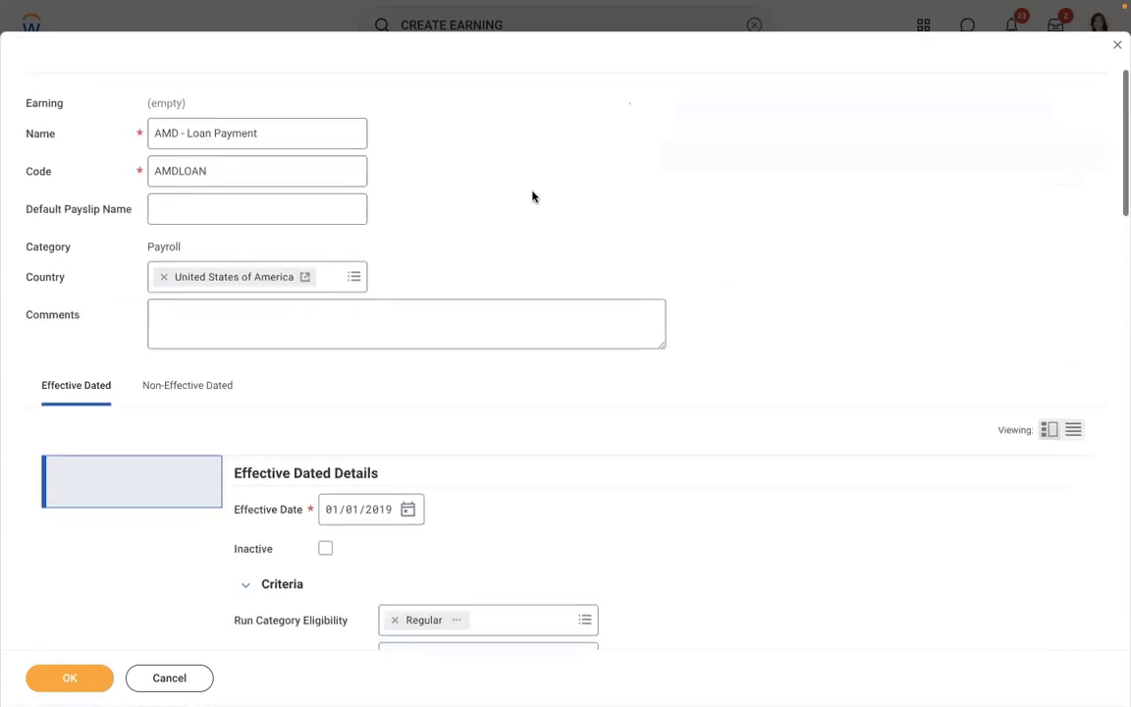
pyautogui.scroll(-2, 534, 197)
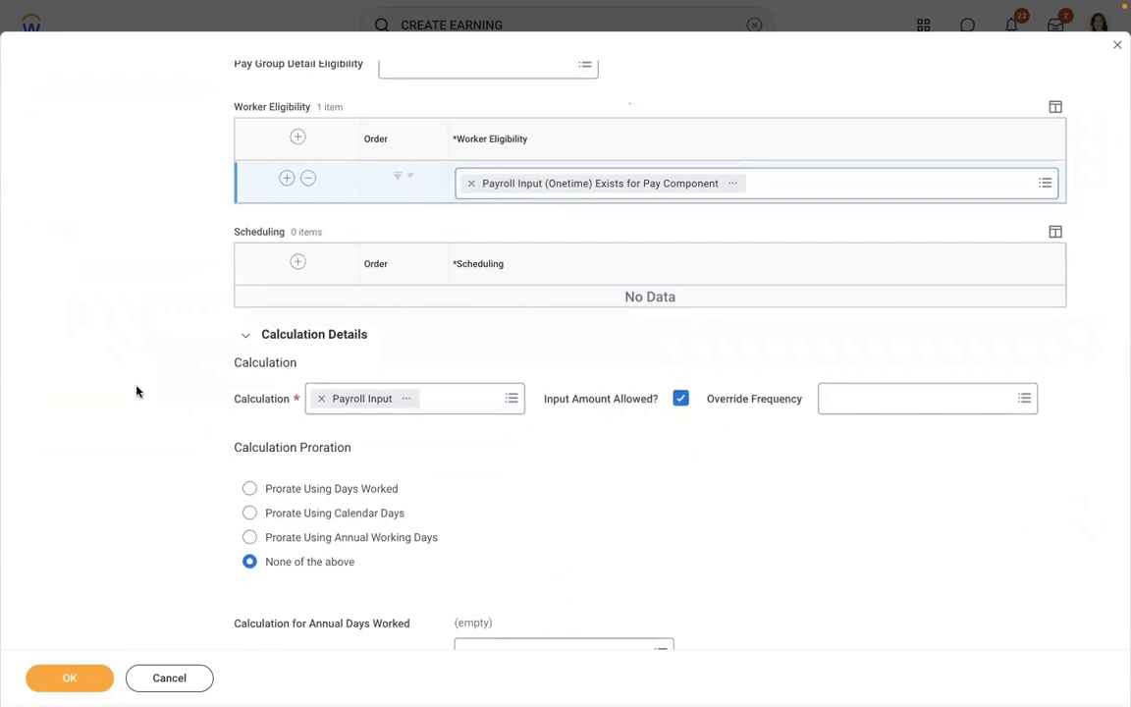
pyautogui.scroll(-5, 136, 392)
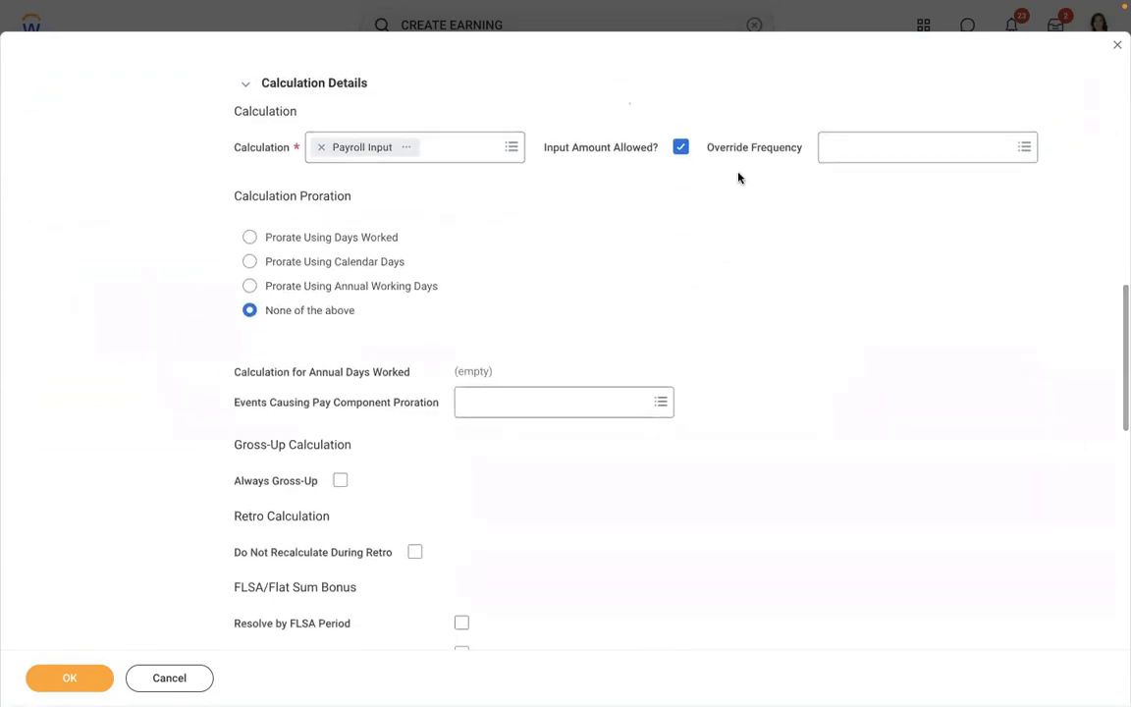
pyautogui.click(432, 293)
pyautogui.click(386, 312)
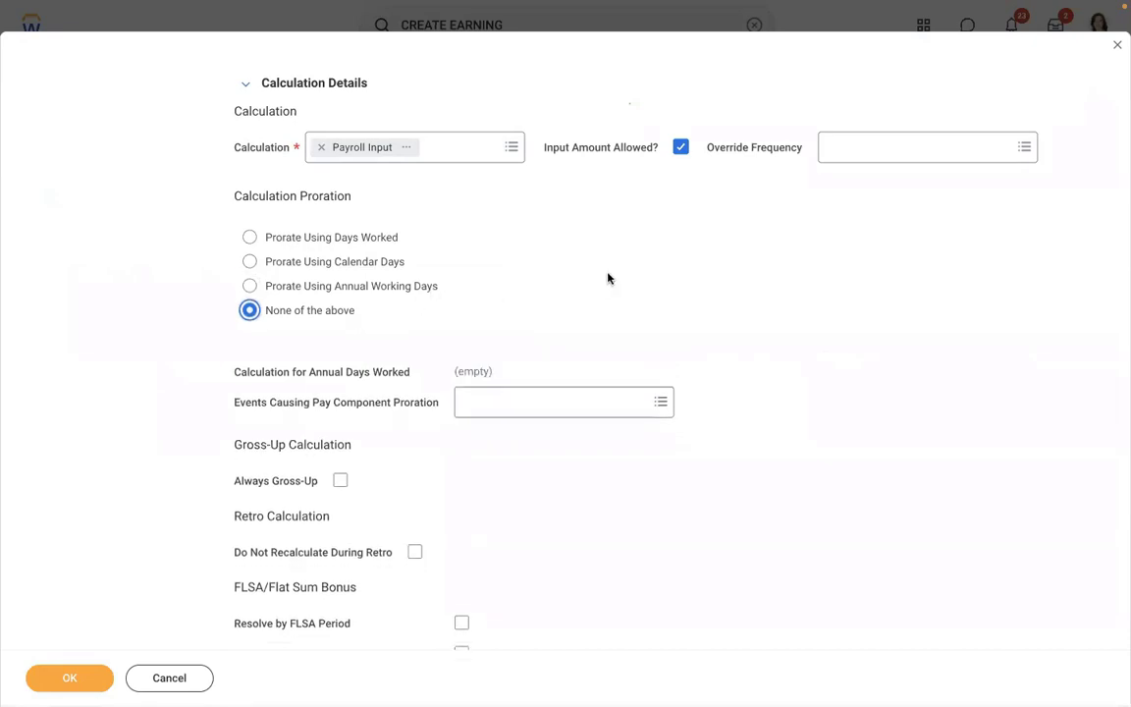
pyautogui.press('Down')
pyautogui.click(396, 310)
pyautogui.scroll(-3, 664, 288)
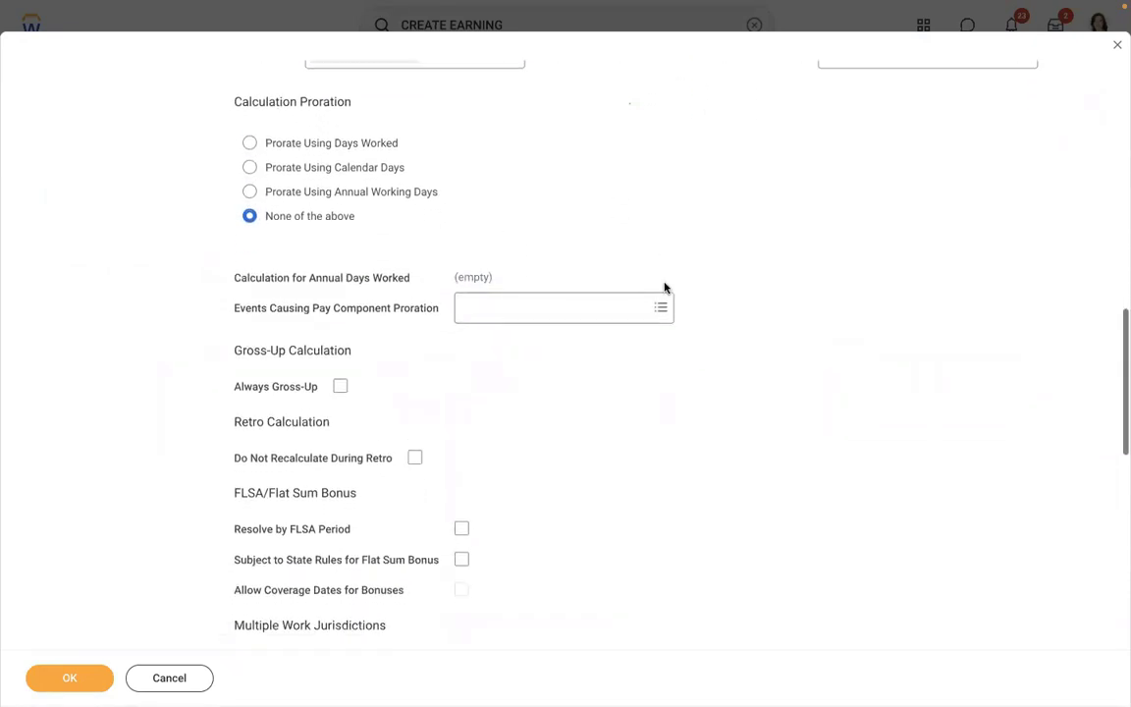
pyautogui.scroll(-7, 664, 288)
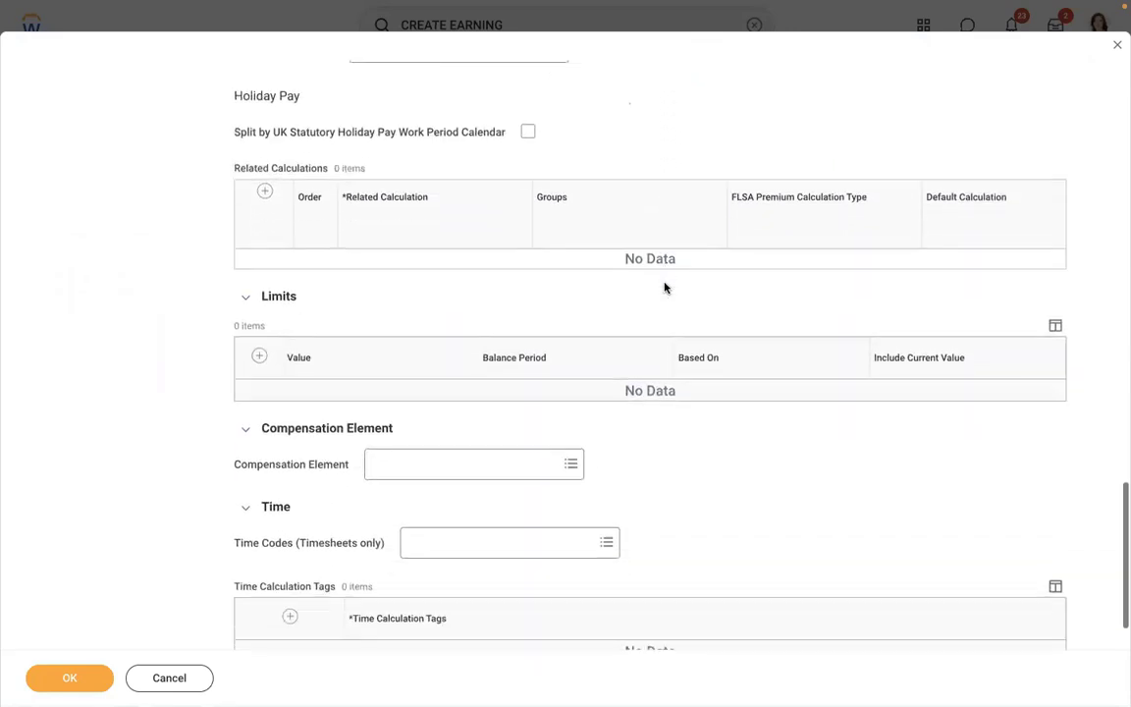
pyautogui.scroll(-1, 665, 288)
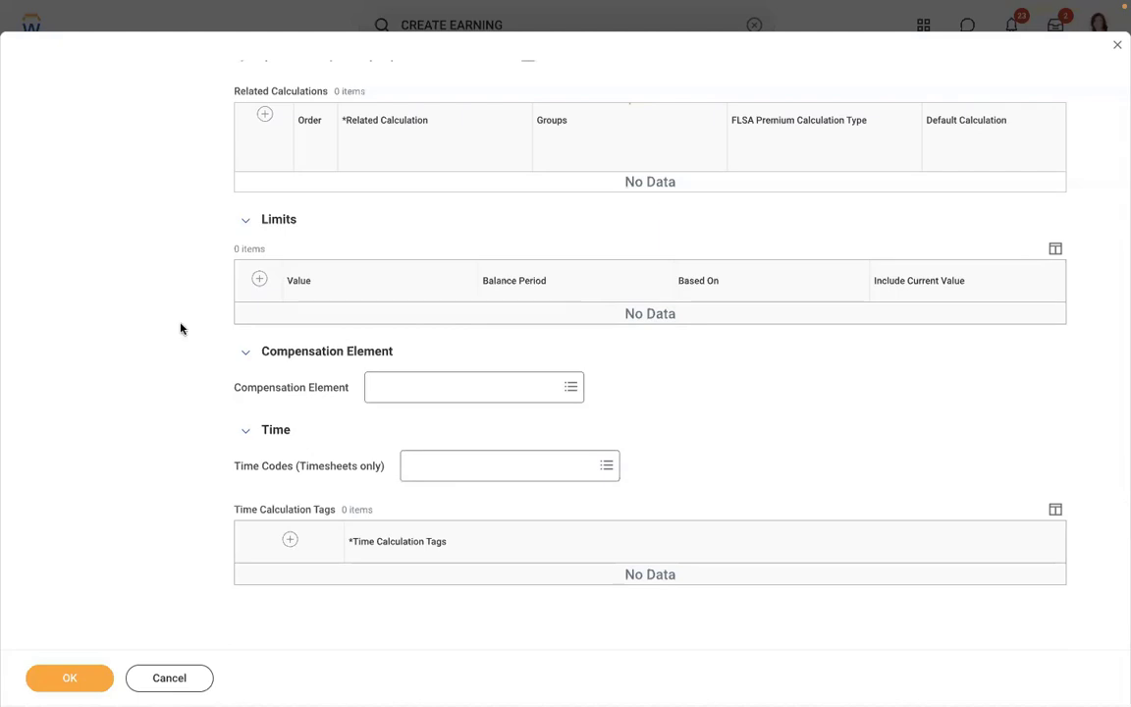
pyautogui.scroll(2, 180, 326)
pyautogui.scroll(10, 180, 328)
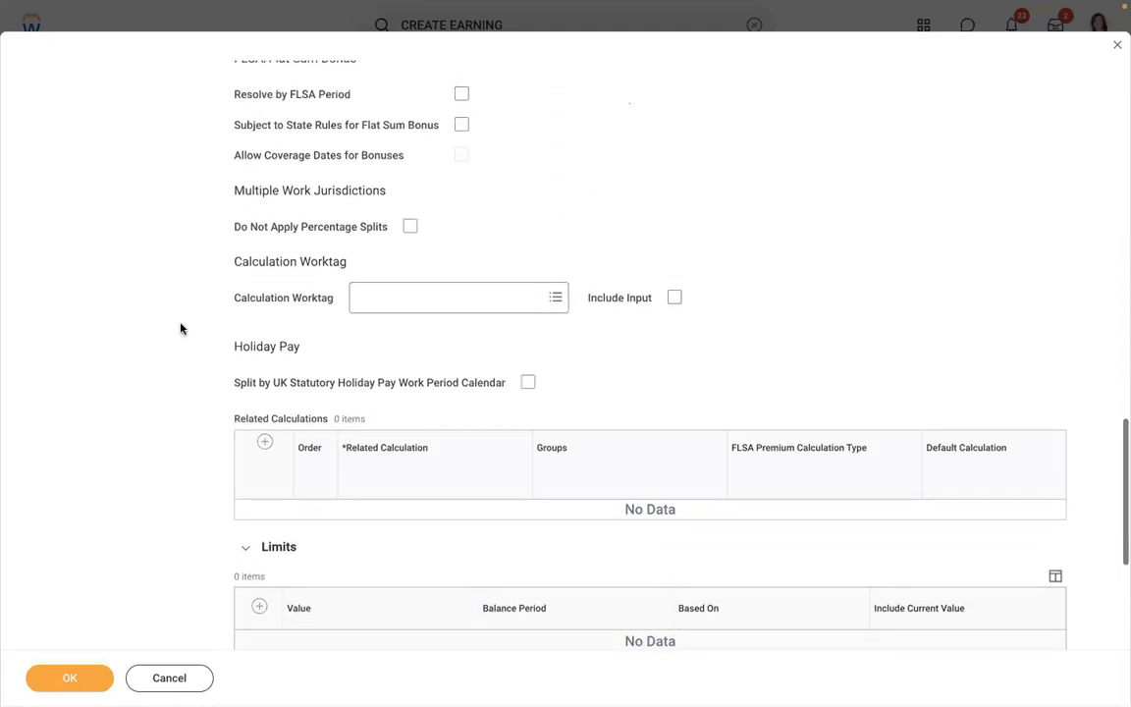
pyautogui.scroll(10, 180, 328)
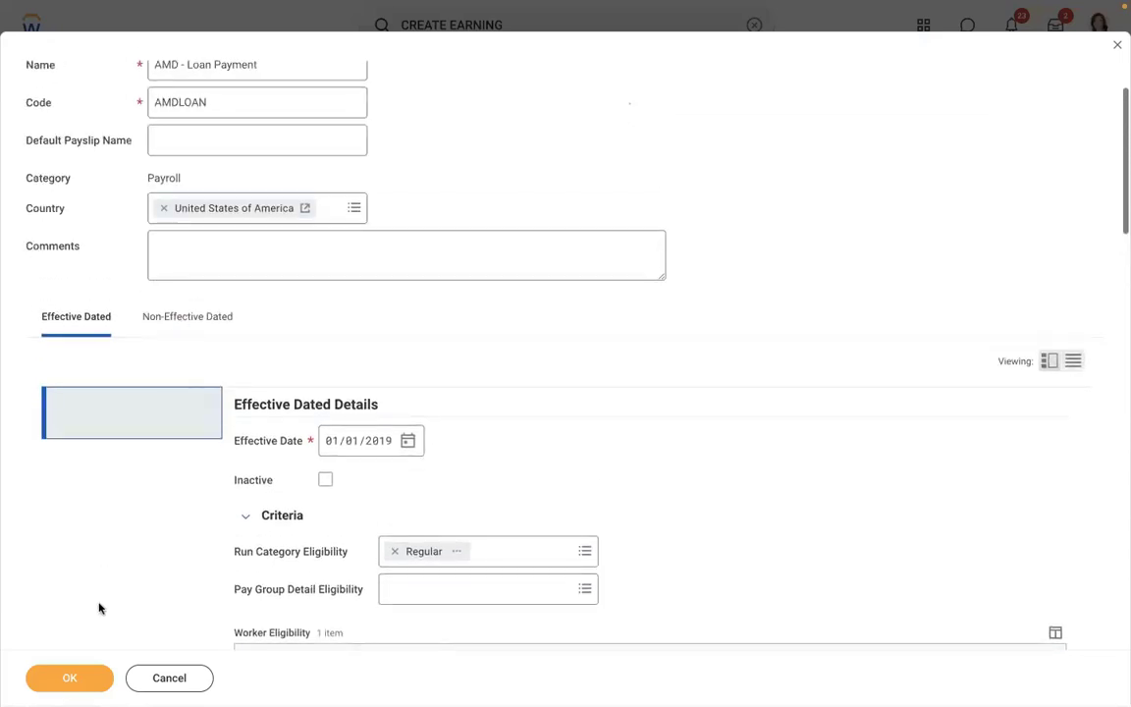
# - Save the AMD - Loan Payment earning and open the employee's worker profile
pyautogui.click(79, 680)
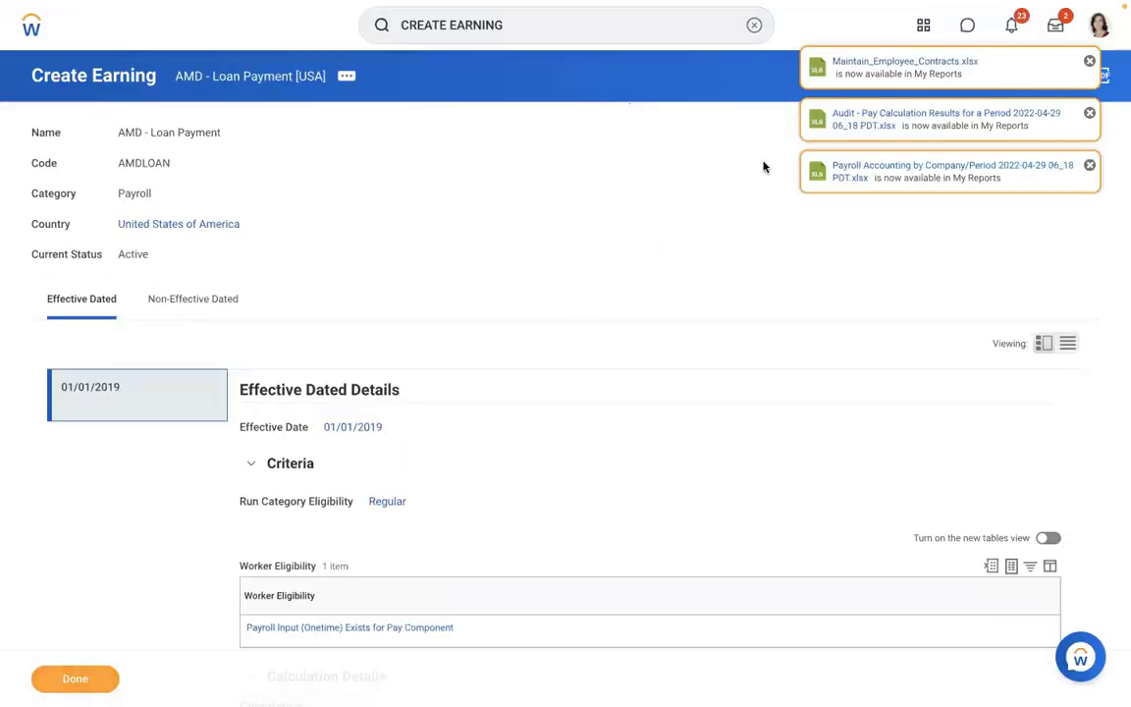
pyautogui.click(753, 24)
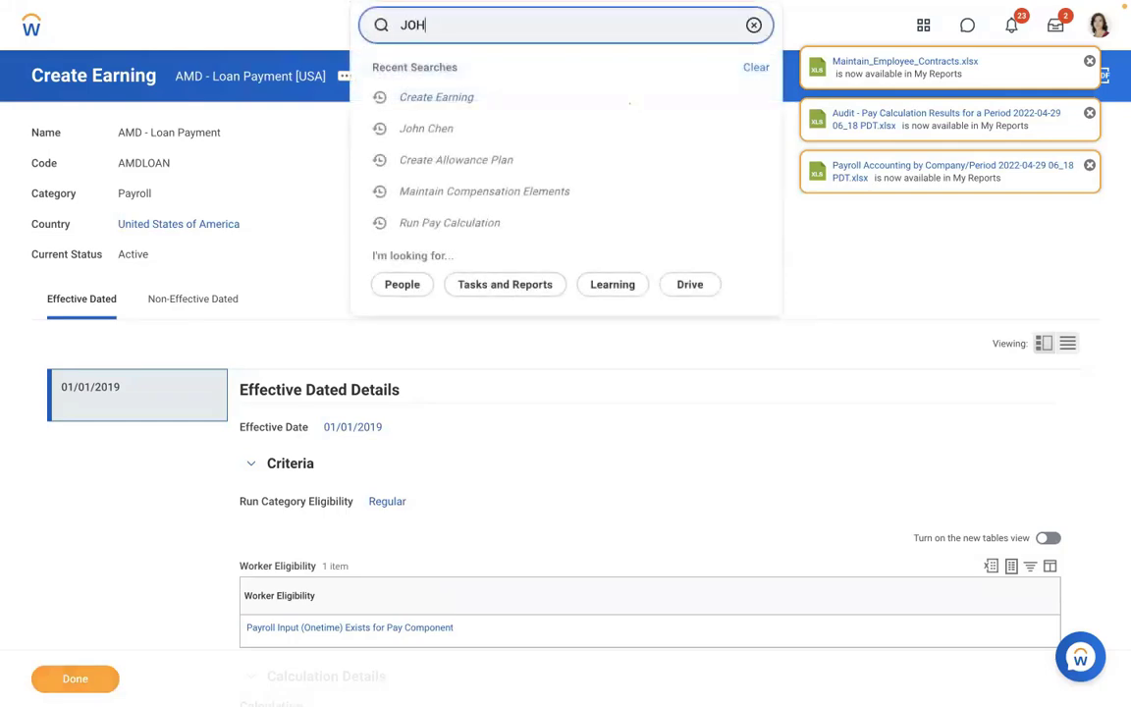
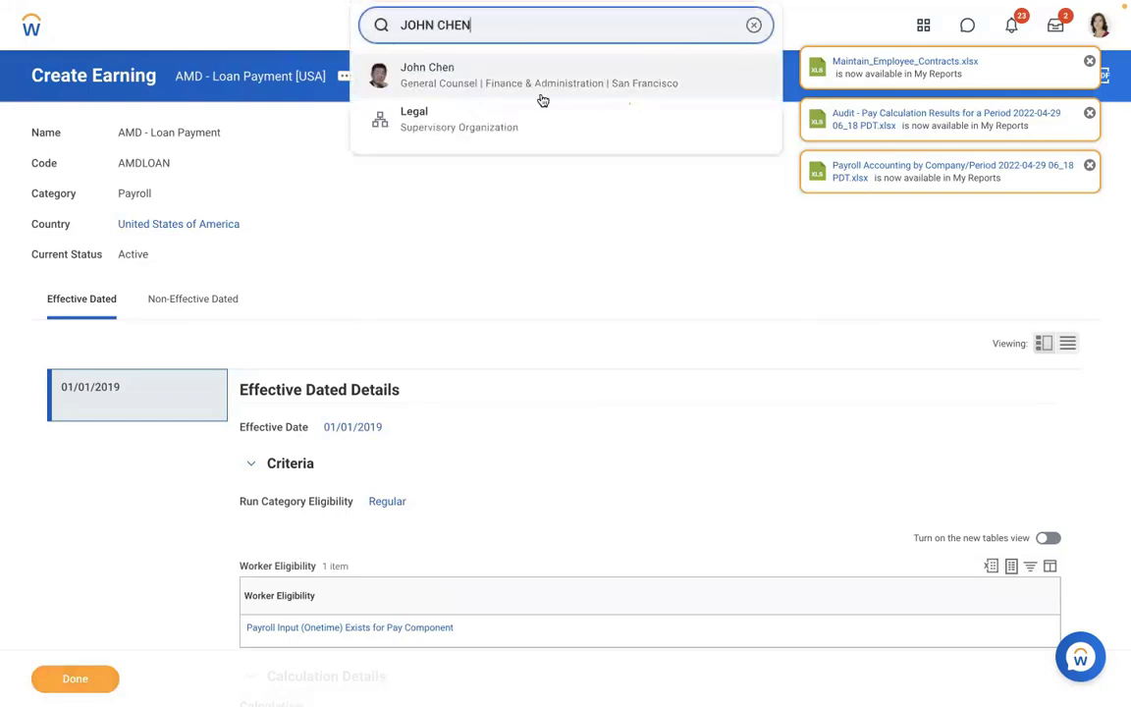
pyautogui.click(541, 96)
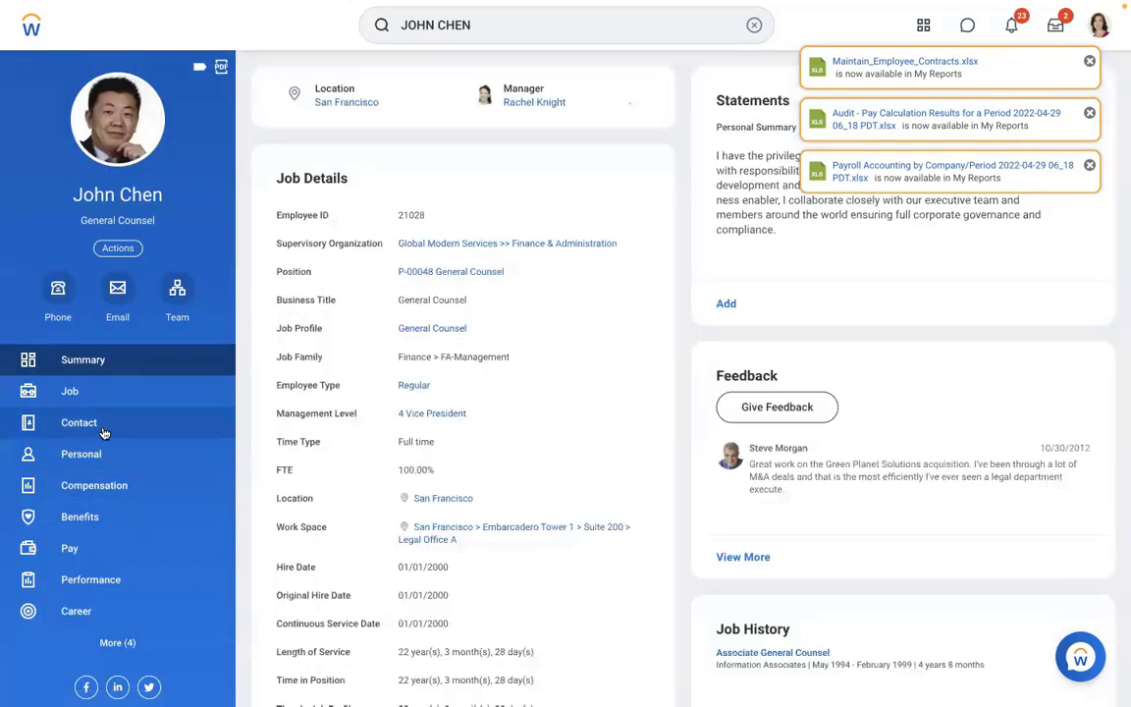
# - Go to the employee's Pay section and open the payroll Input listing
pyautogui.click(85, 394)
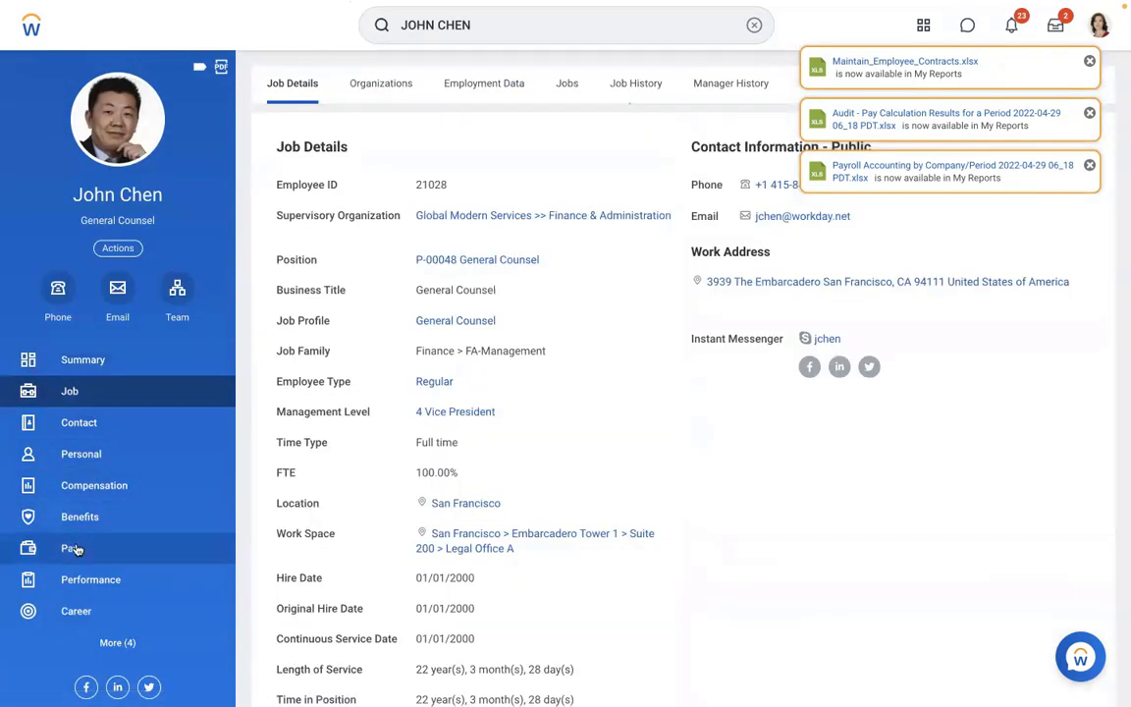
pyautogui.click(76, 546)
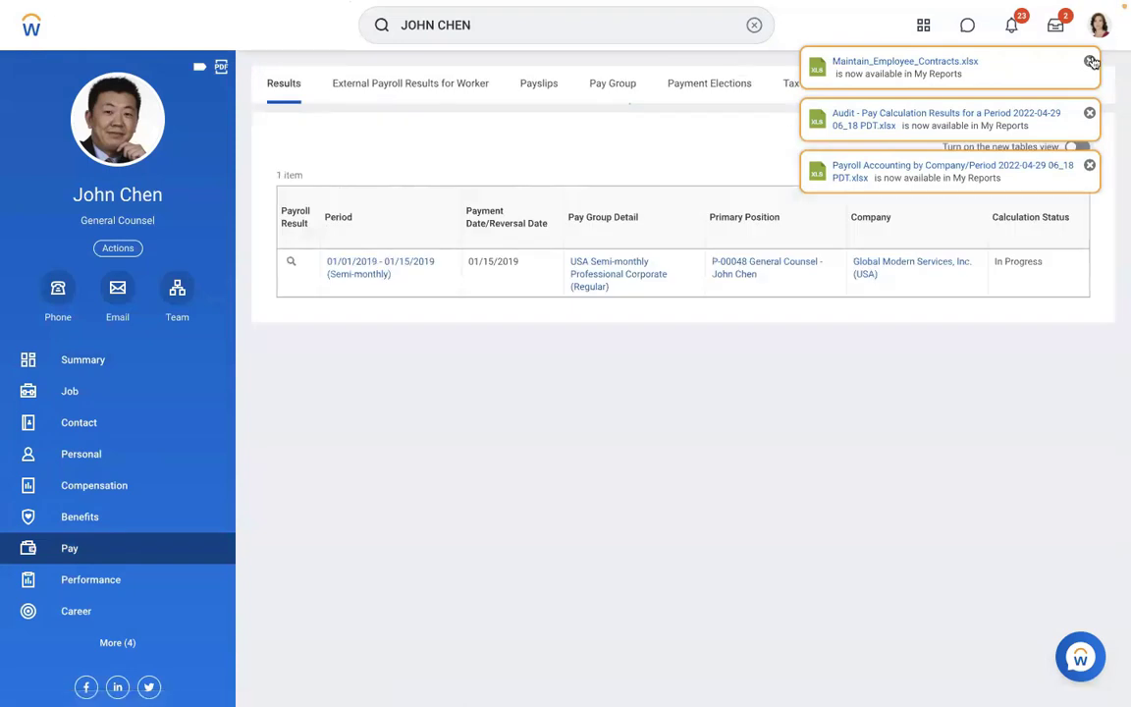
pyautogui.click(1091, 61)
pyautogui.click(1092, 62)
pyautogui.click(1091, 61)
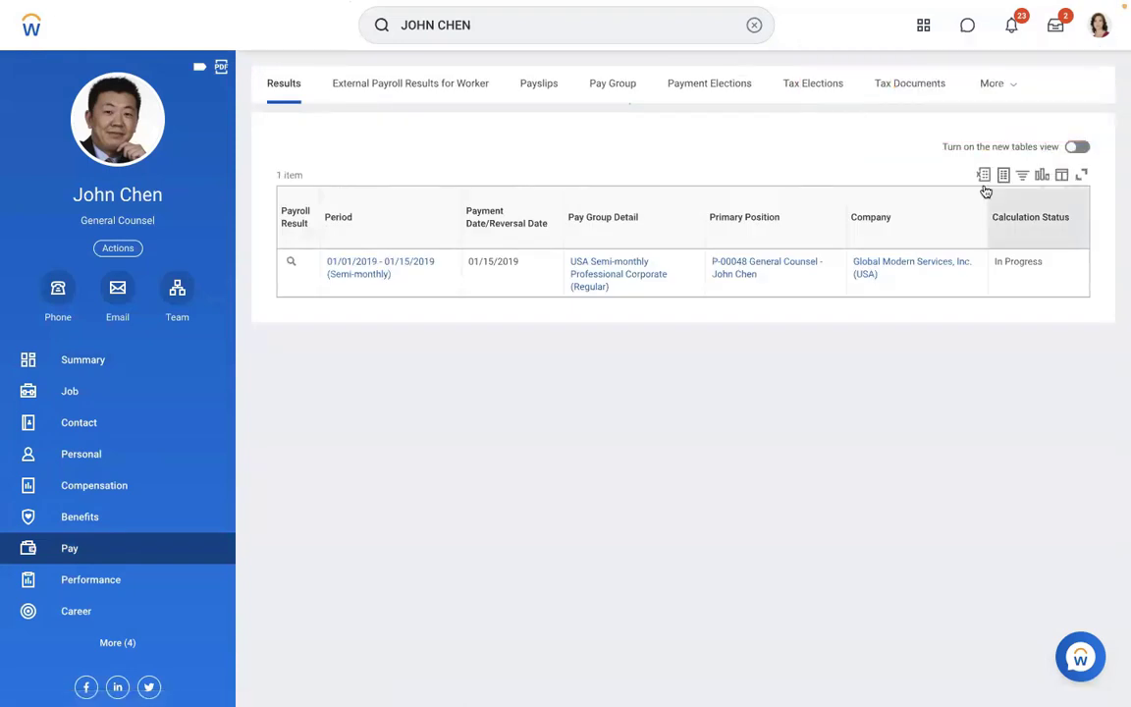
pyautogui.click(1009, 87)
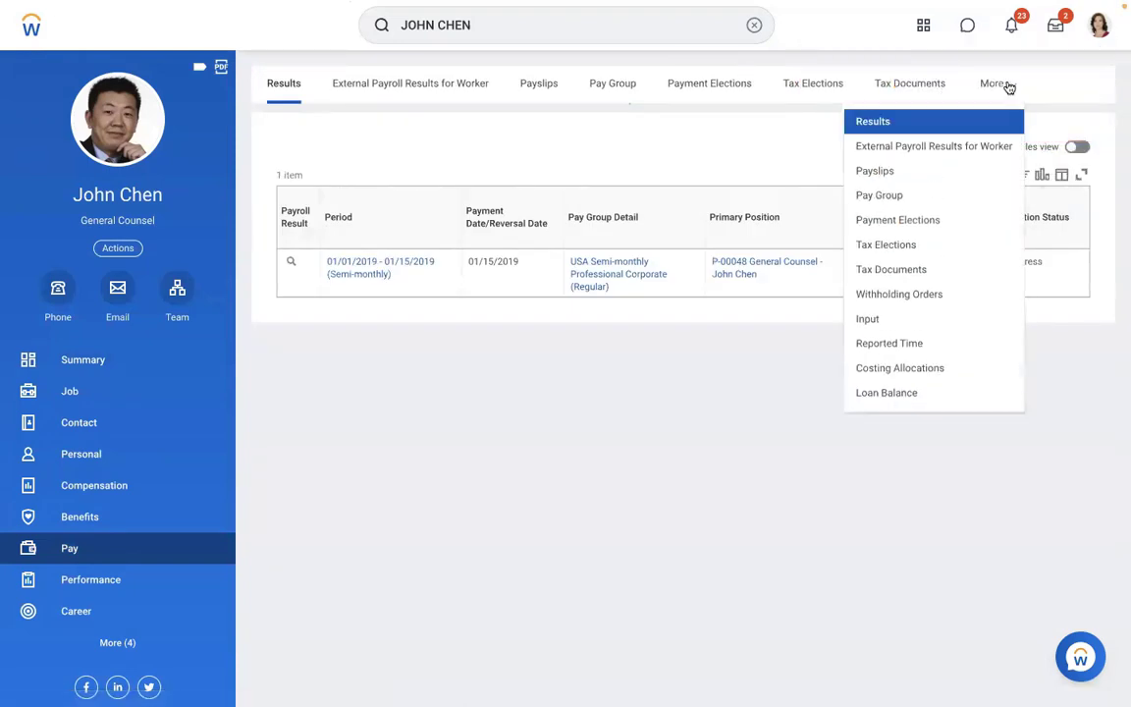
pyautogui.click(866, 321)
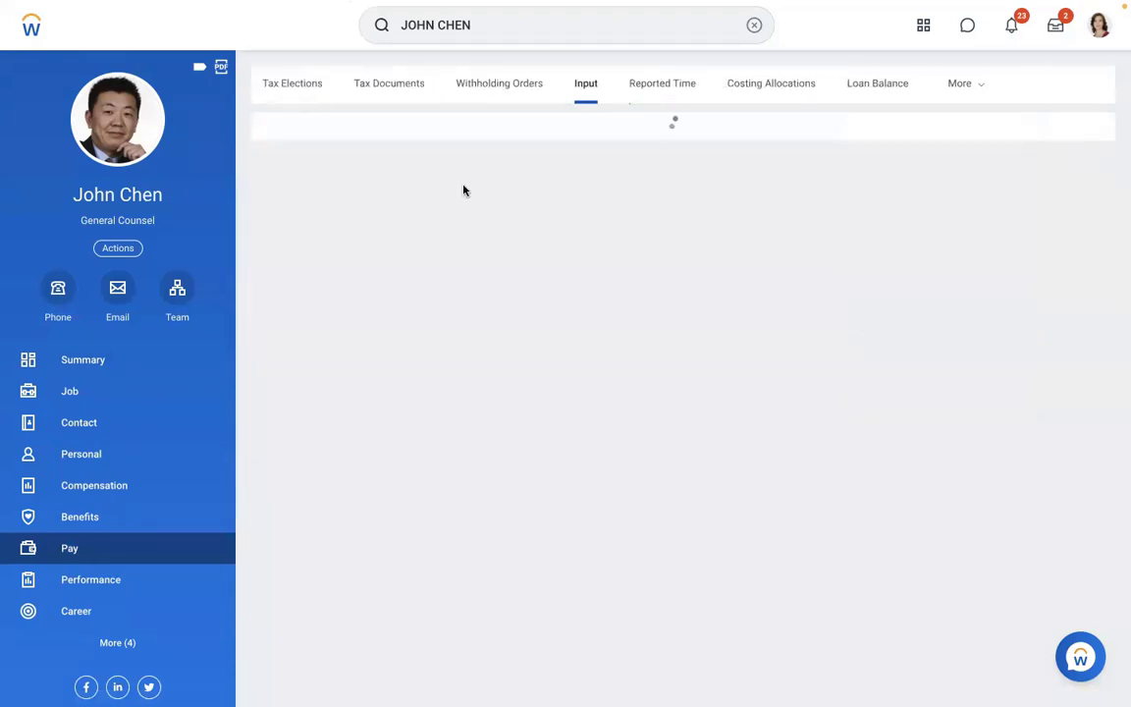
# - Add a payroll input with start date 01/01/2019 and end date 01/31/2019
pyautogui.click(315, 160)
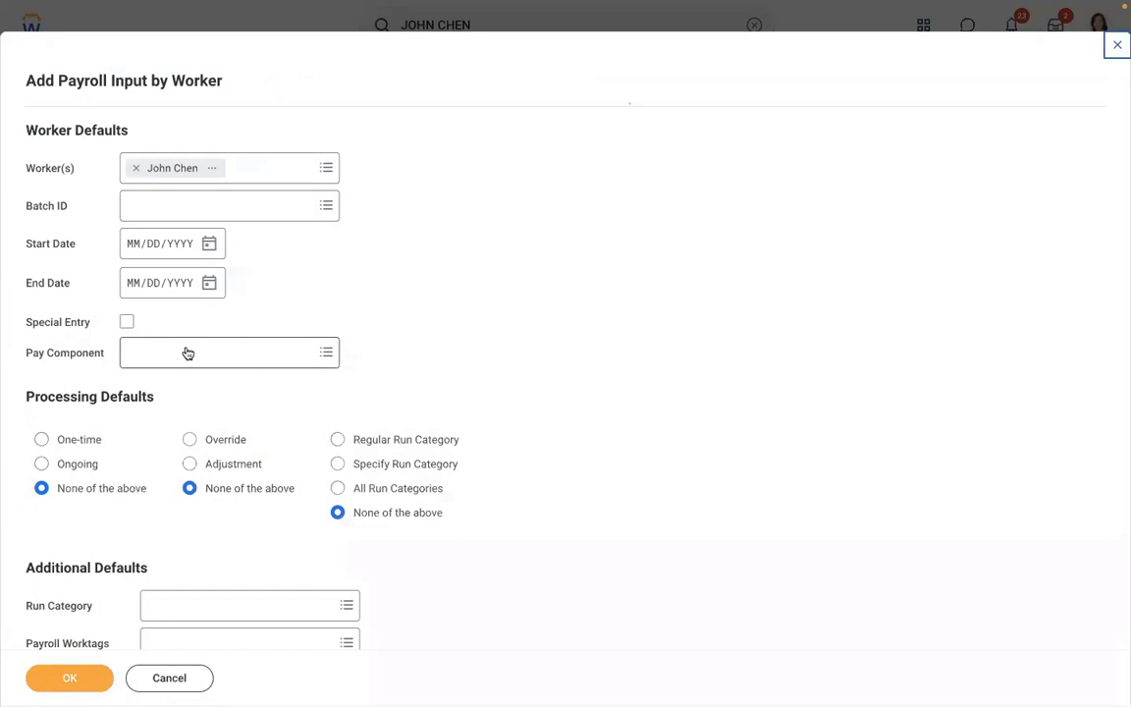
pyautogui.click(131, 244)
pyautogui.write('01/0')
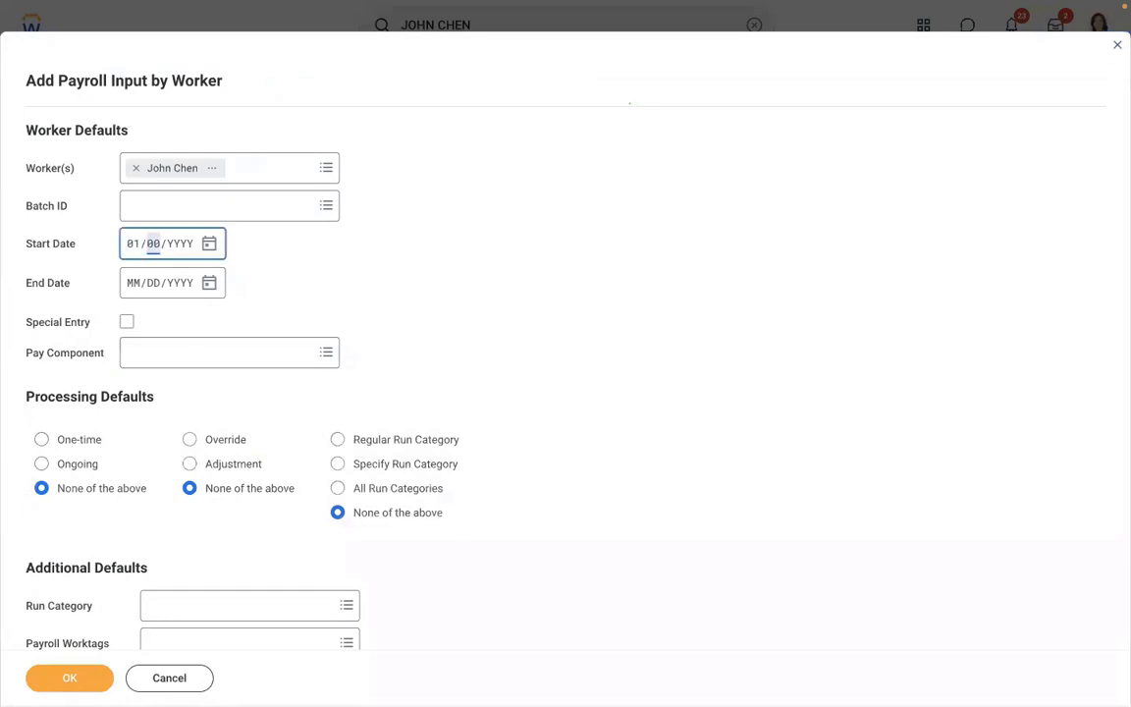
pyautogui.write('1/2019')
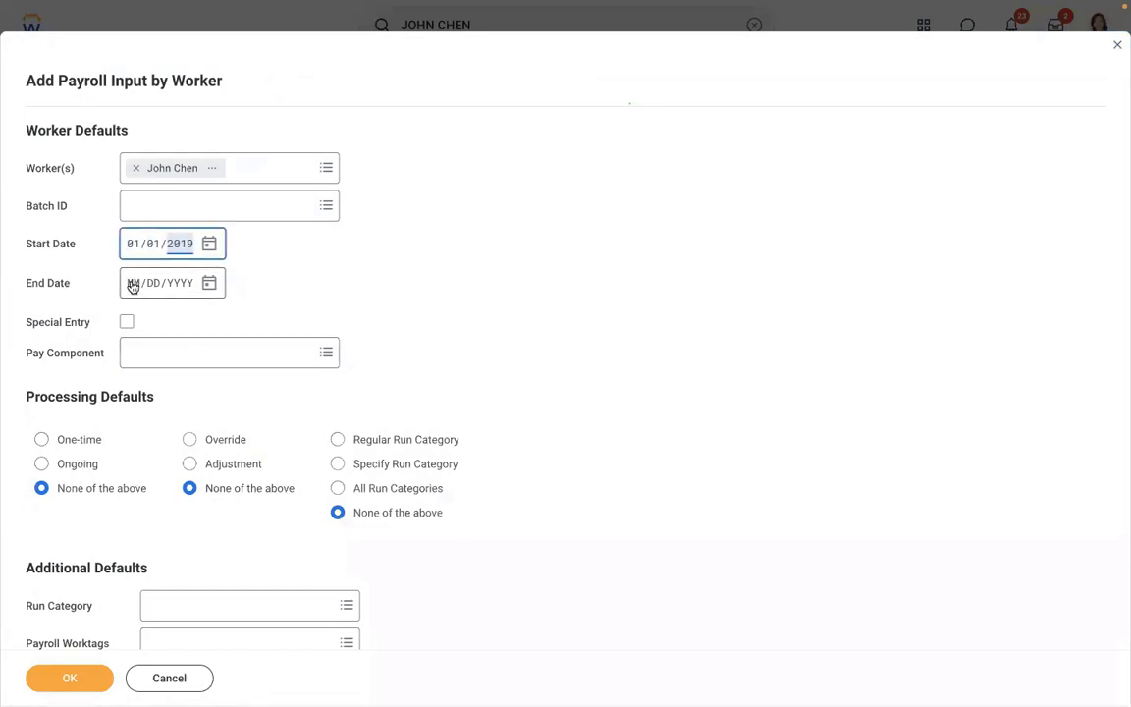
pyautogui.click(133, 285)
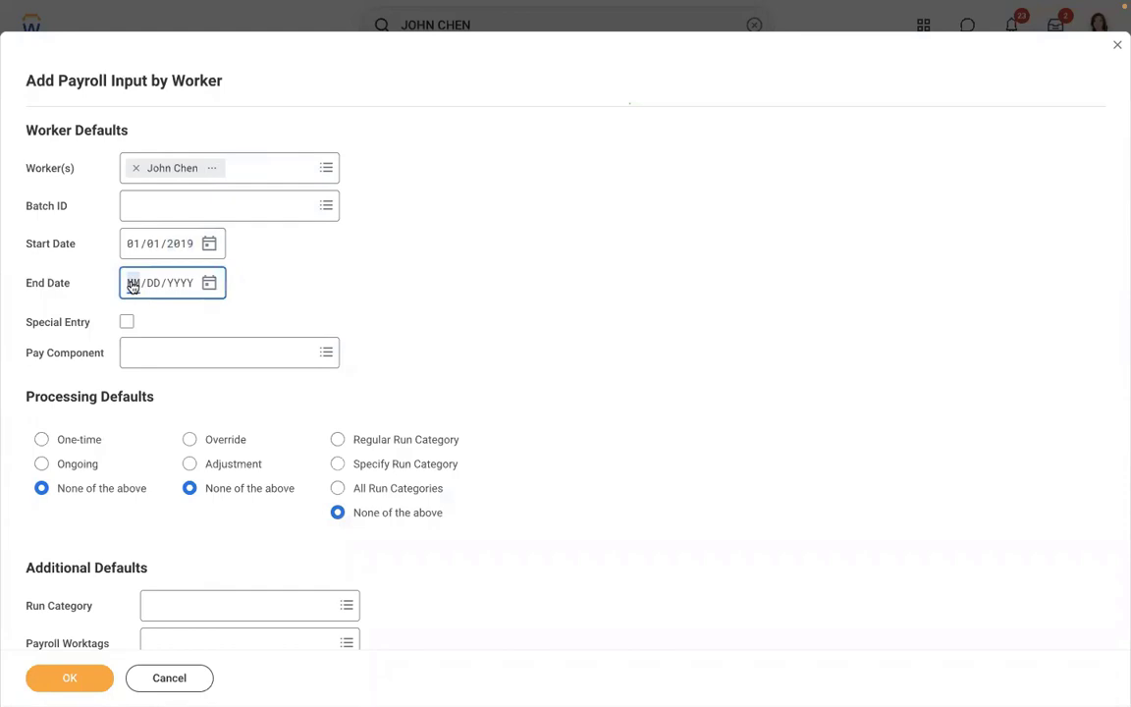
pyautogui.write('01/31/')
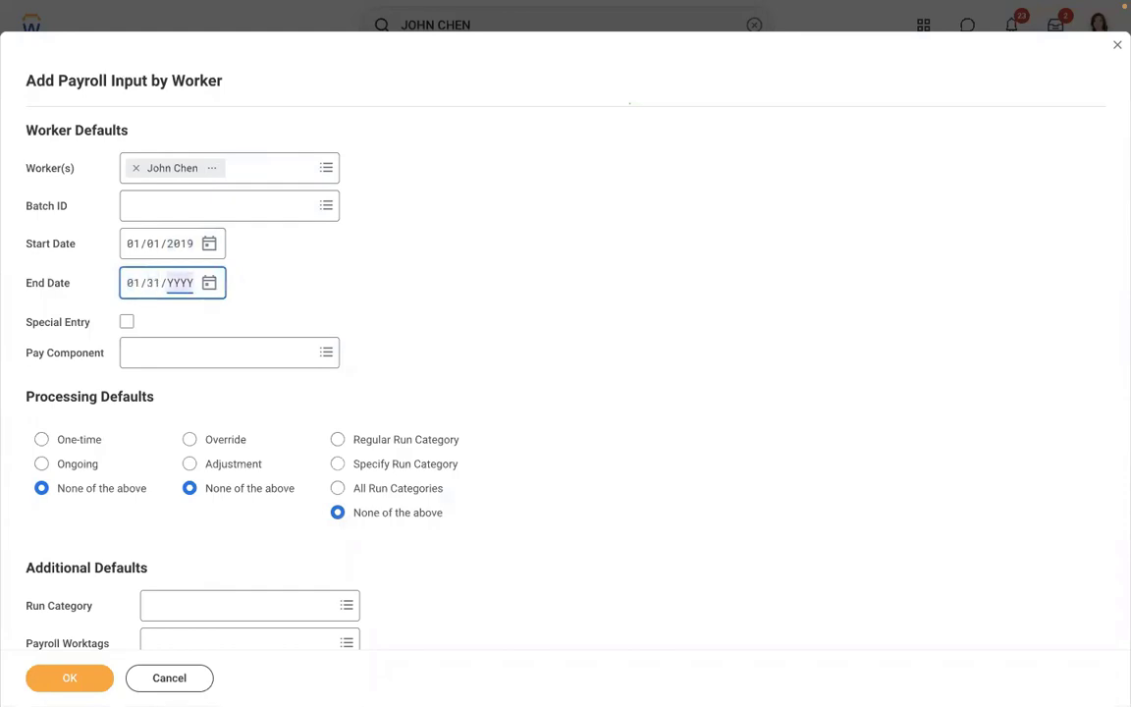
pyautogui.write('002019')
pyautogui.click(409, 257)
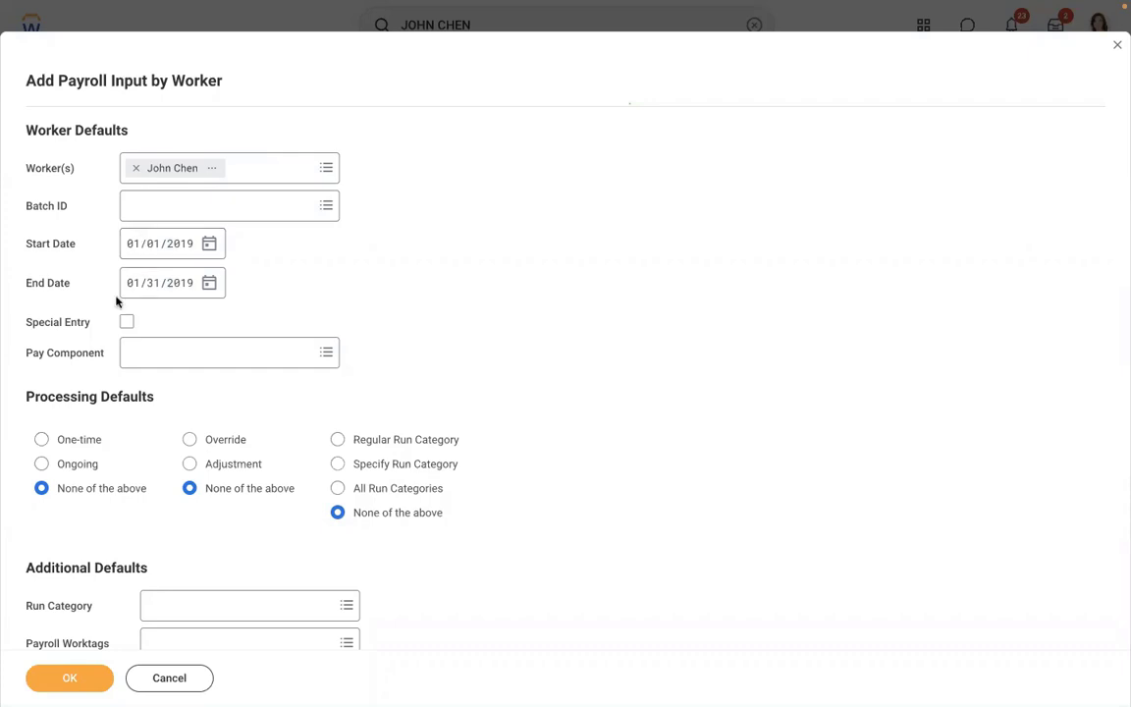
# - Select AMD - Loan Payment [USA], mark it One-time with Regular run category, and confirm
pyautogui.click(167, 349)
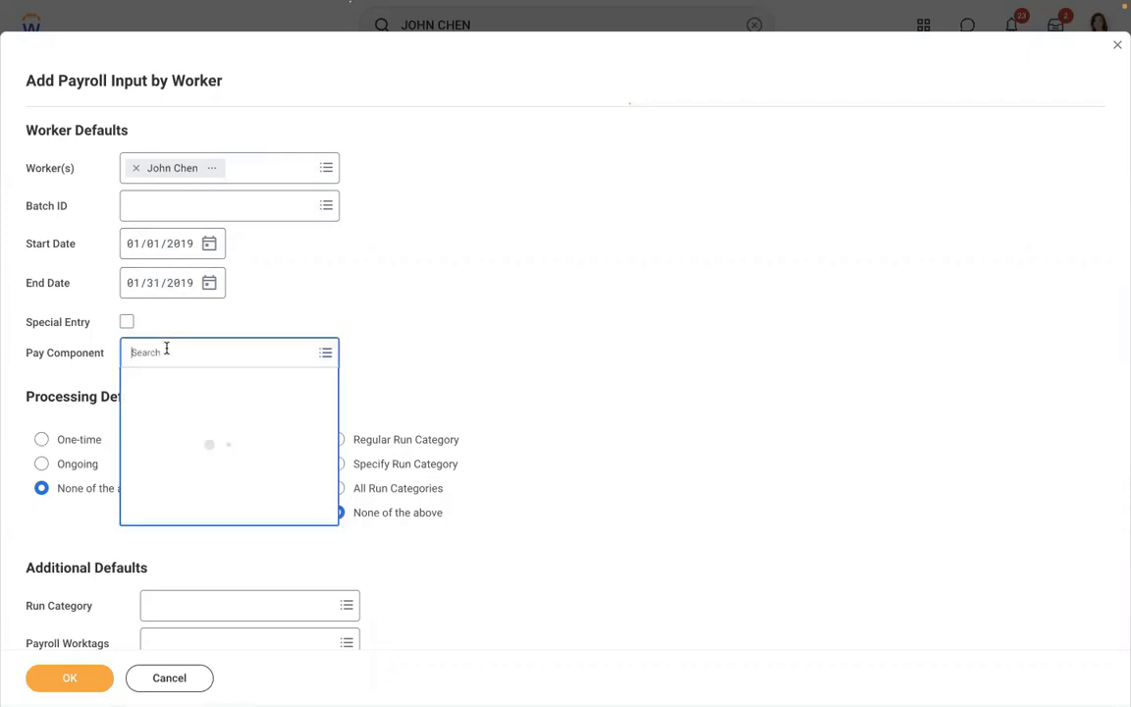
pyautogui.write('AMD')
pyautogui.press('Return')
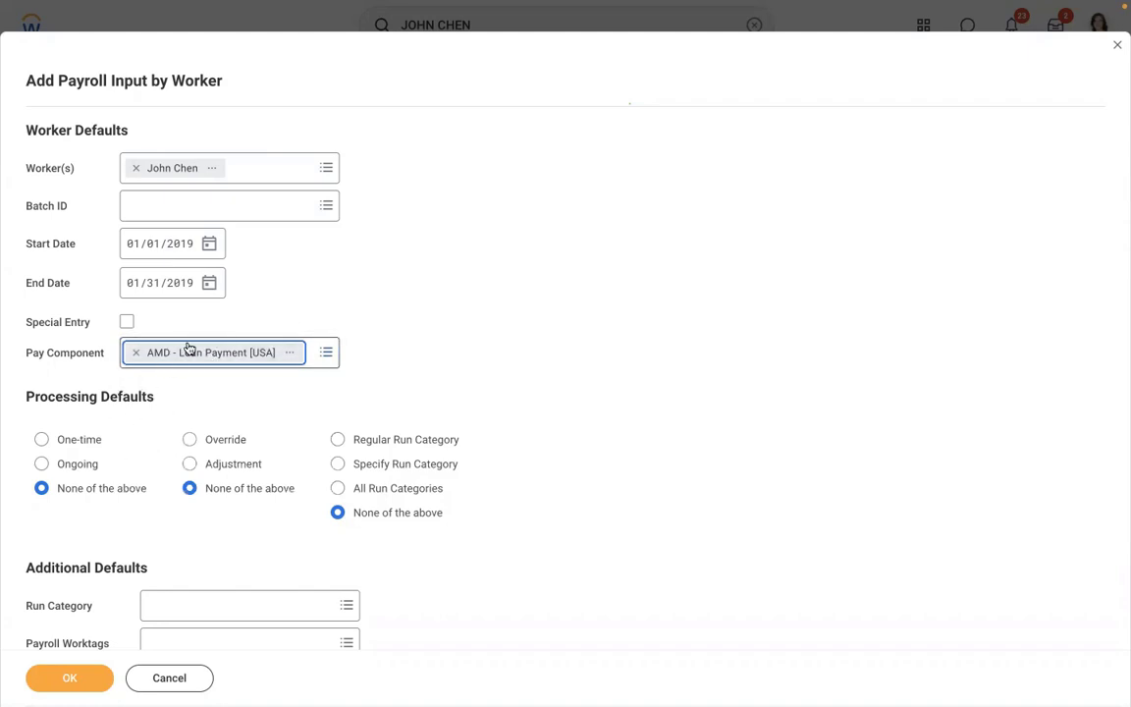
pyautogui.scroll(-3, 372, 279)
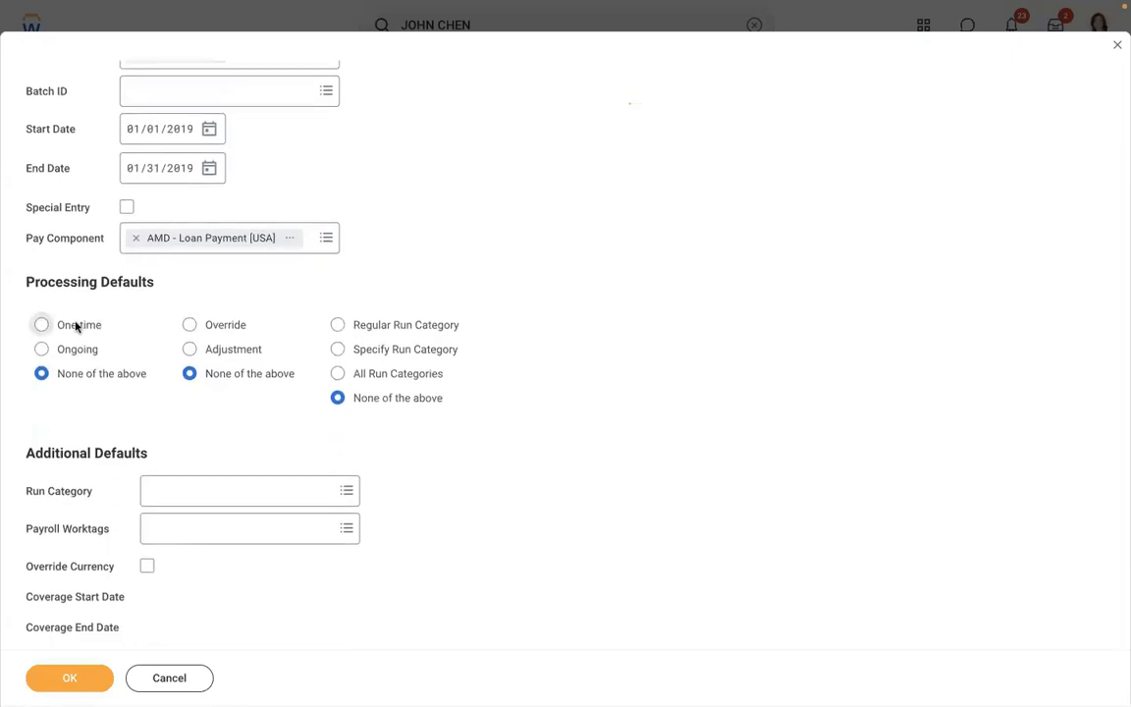
pyautogui.click(76, 327)
pyautogui.click(336, 327)
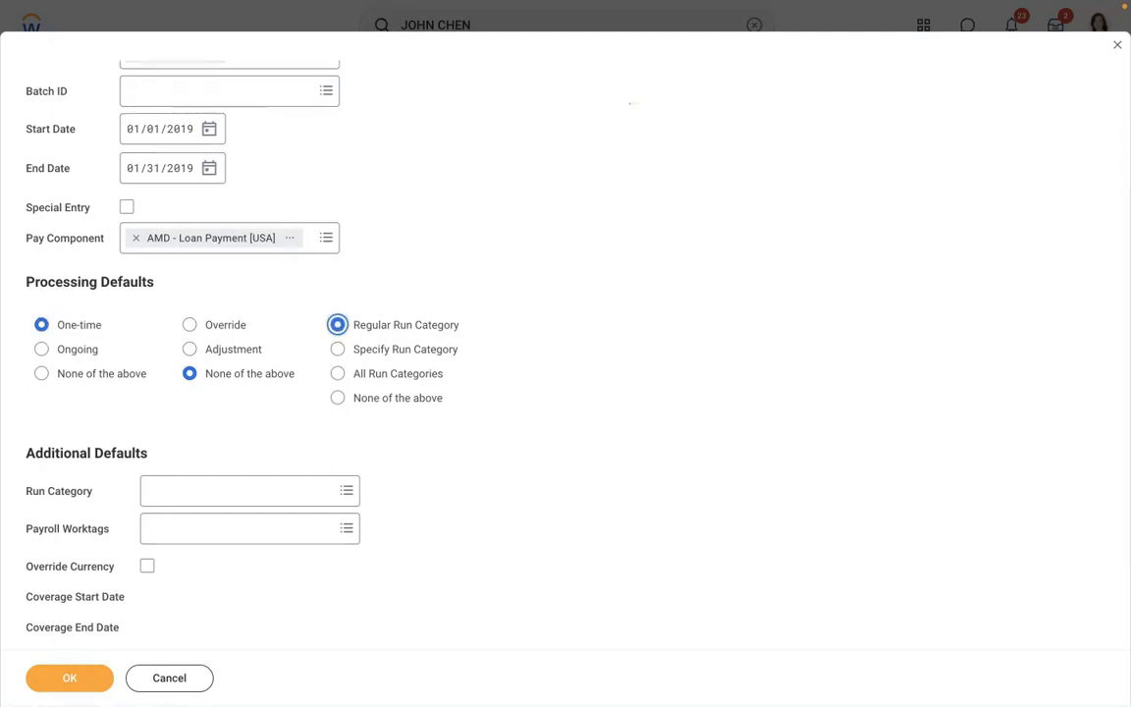
pyautogui.click(58, 684)
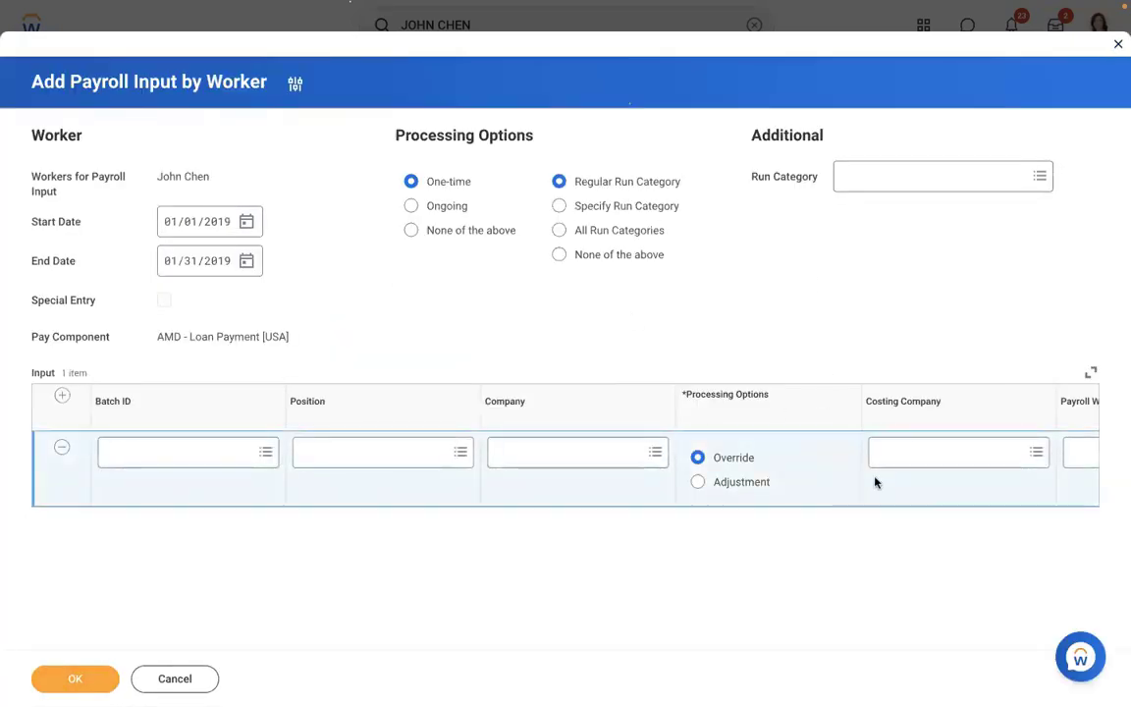
# - Add an Amount of 10000 and a comment approving the 10000 USD loan, then submit
pyautogui.hscroll(2, 813, 485)
pyautogui.hscroll(6, 813, 485)
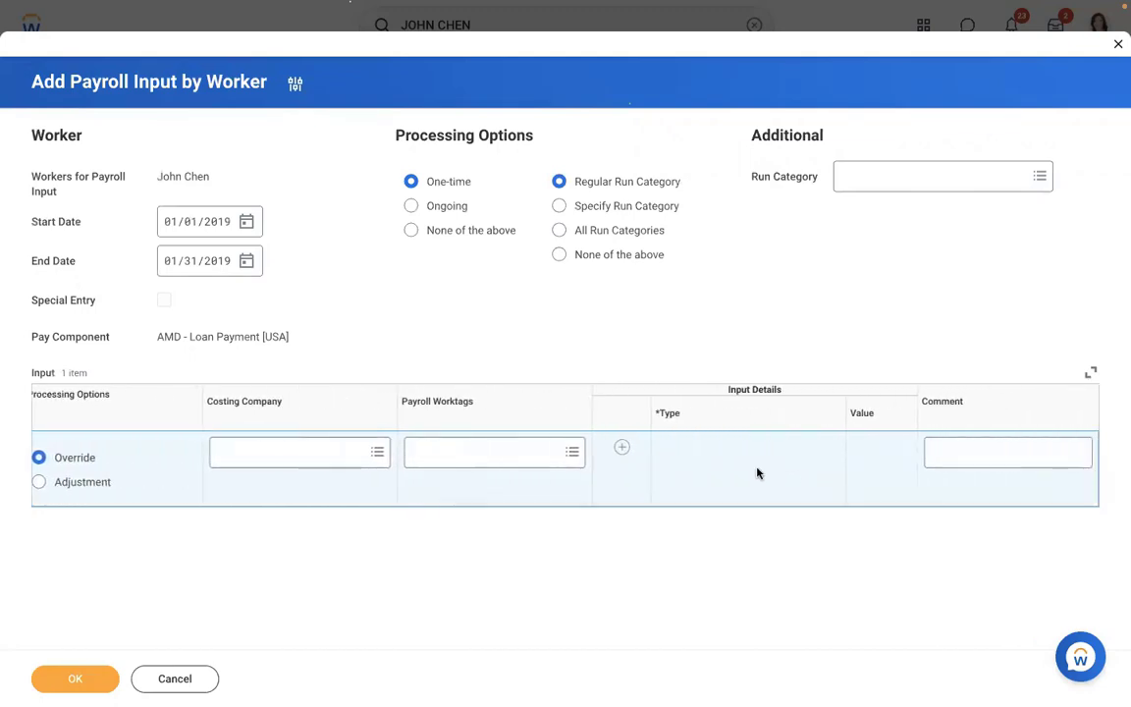
pyautogui.click(622, 449)
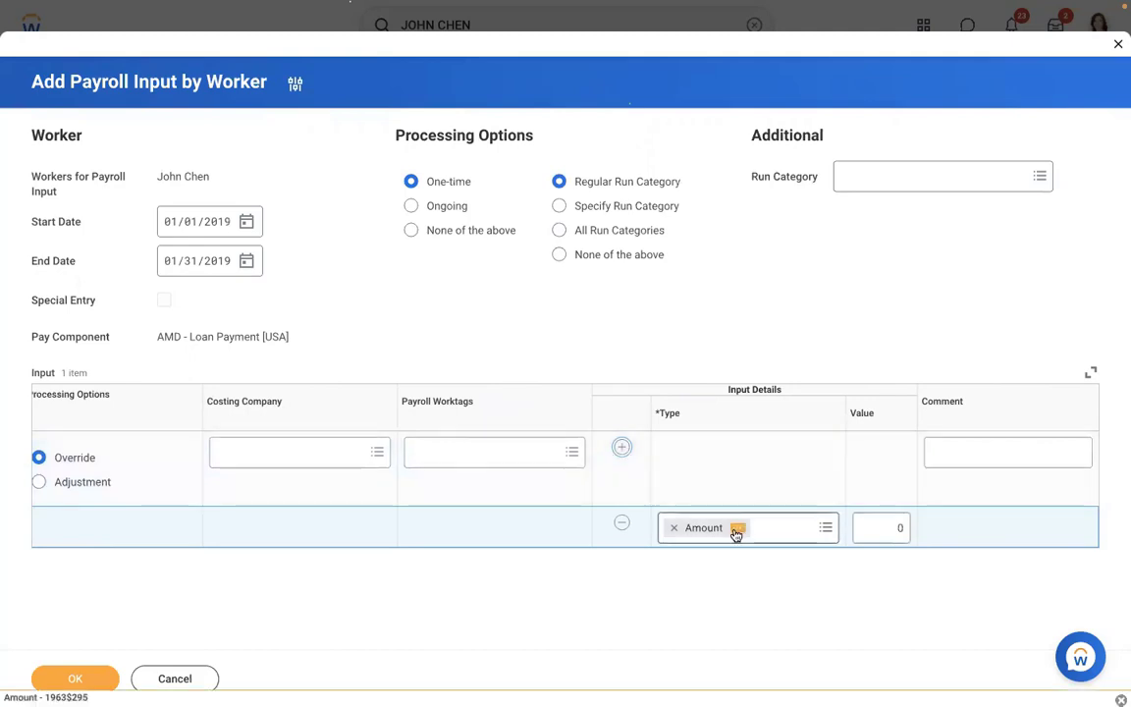
pyautogui.click(813, 528)
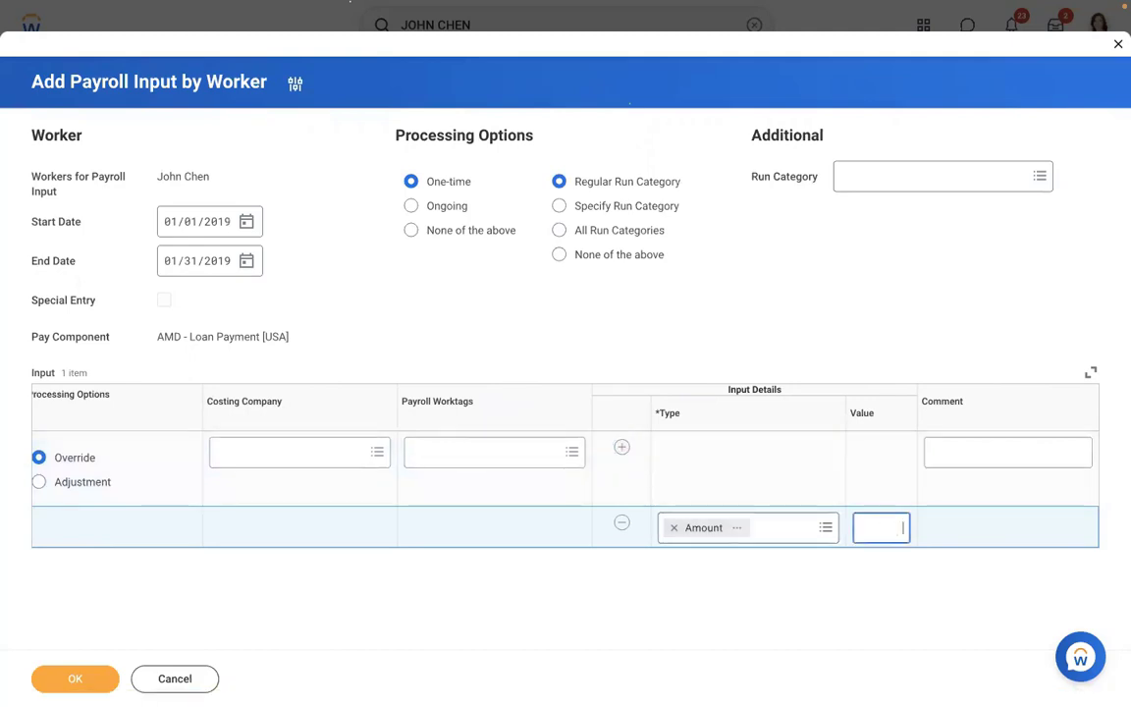
pyautogui.write('10000')
pyautogui.click(967, 451)
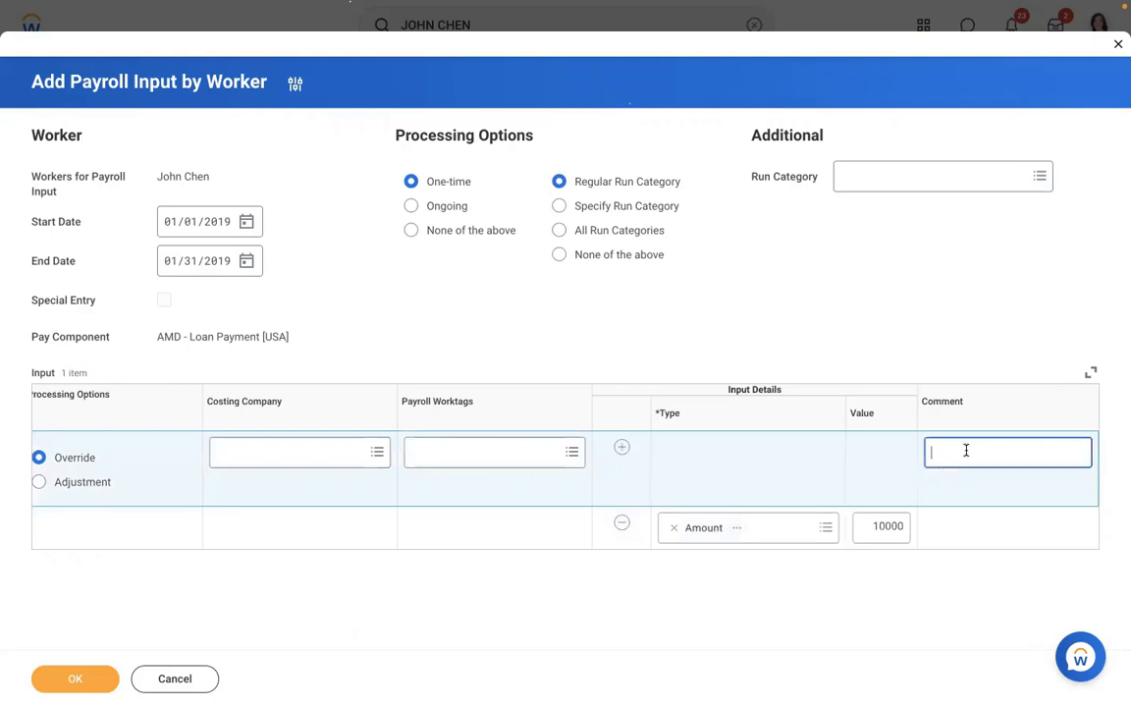
pyautogui.write('Manage')
pyautogui.write('r a')
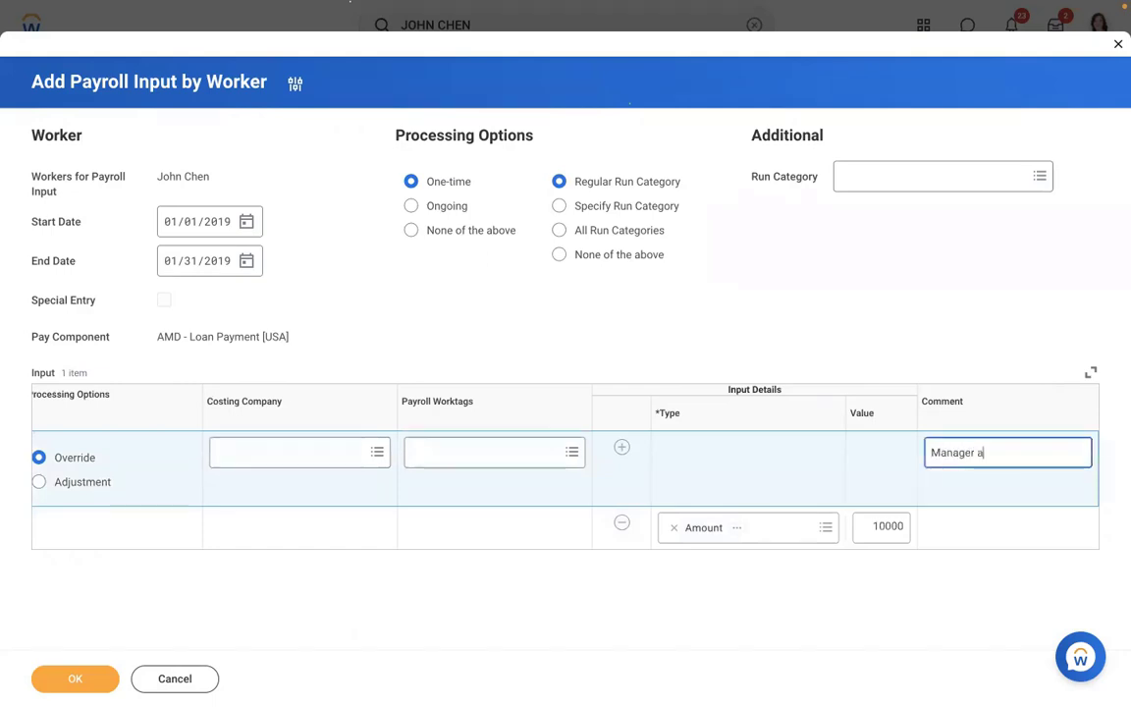
pyautogui.write('pproved to ')
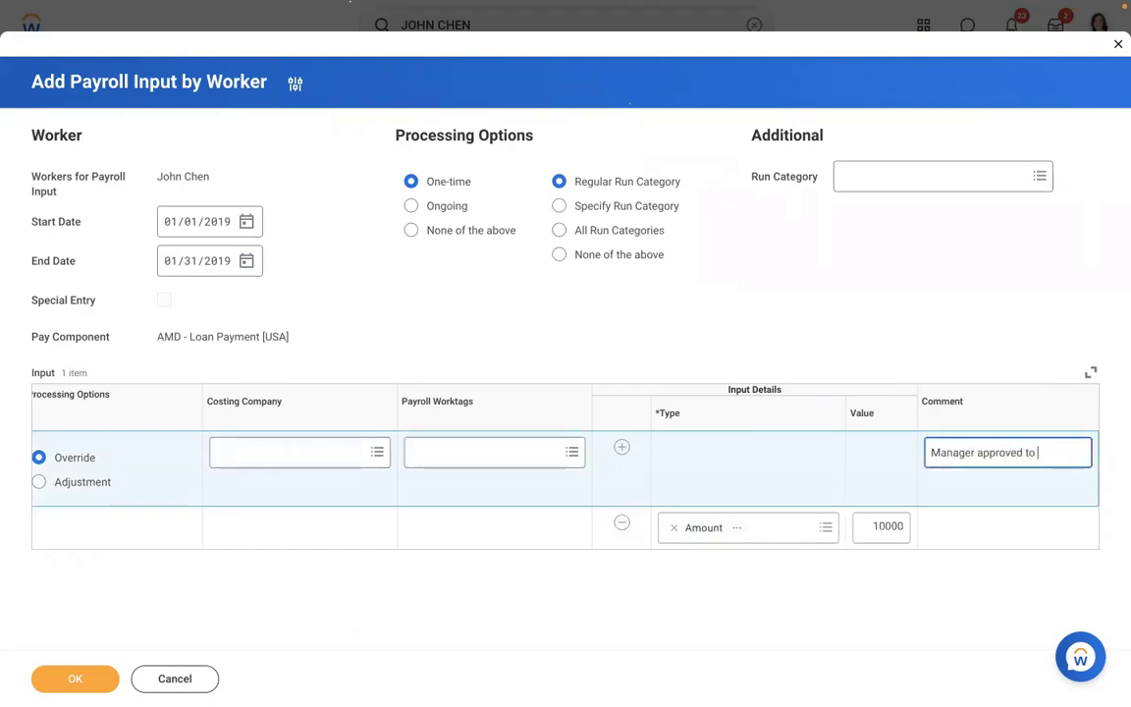
pyautogui.write('process 1')
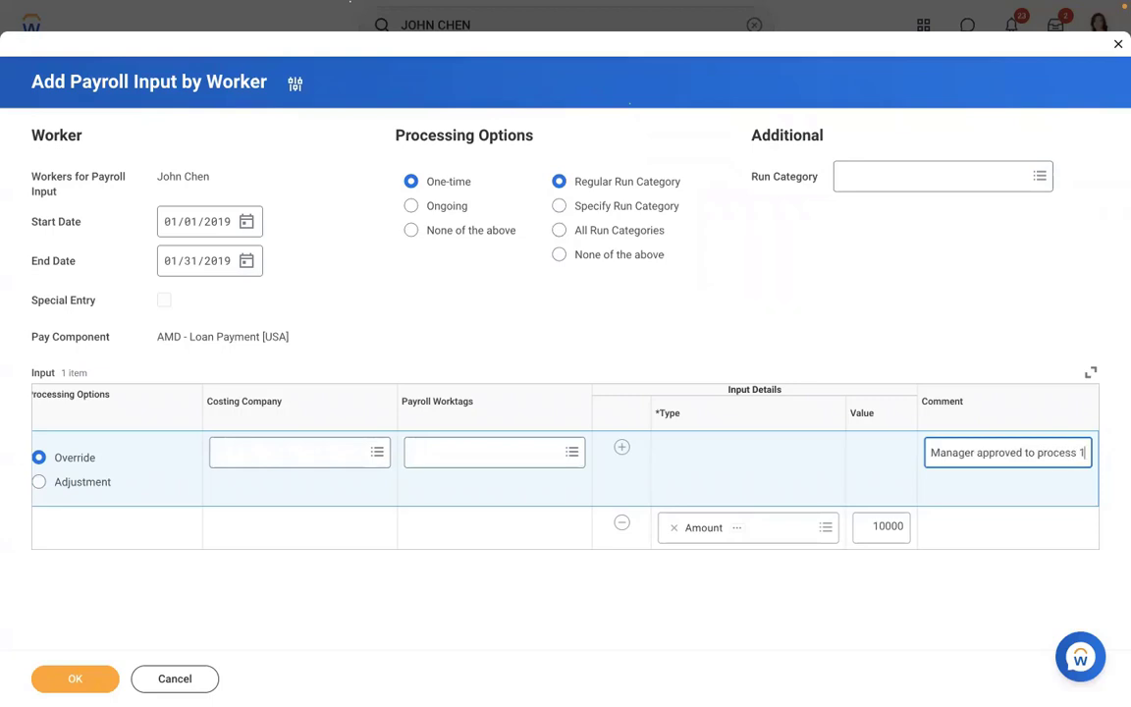
pyautogui.write('0000 U')
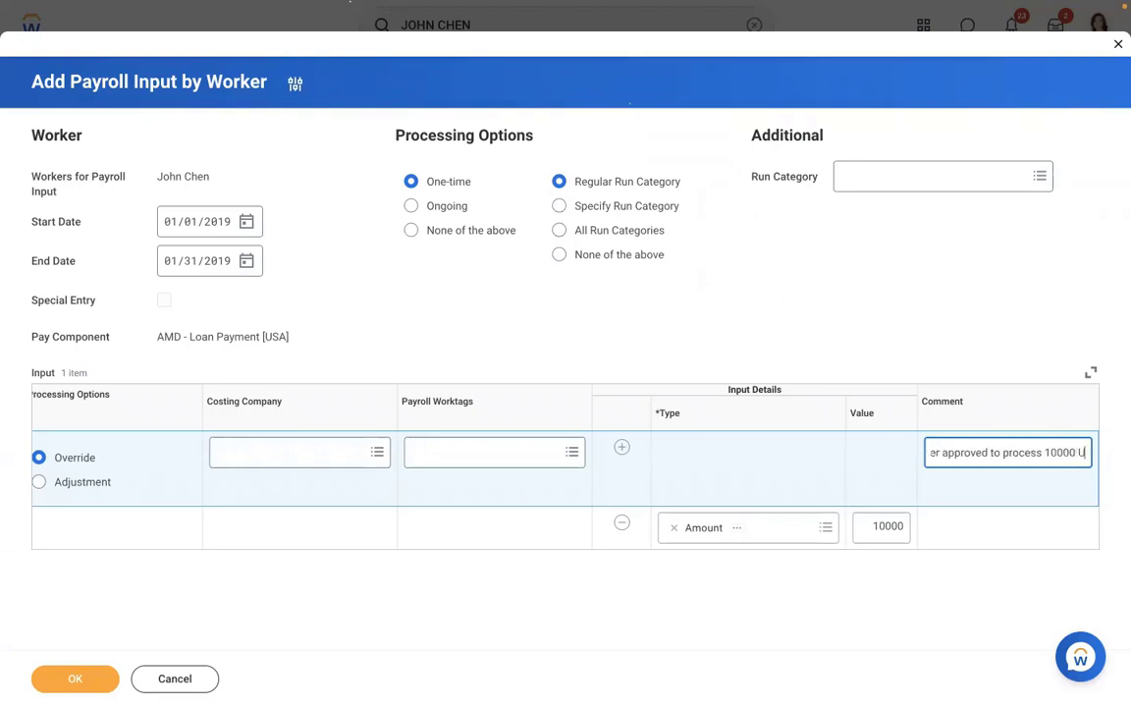
pyautogui.write('SD as loan amount')
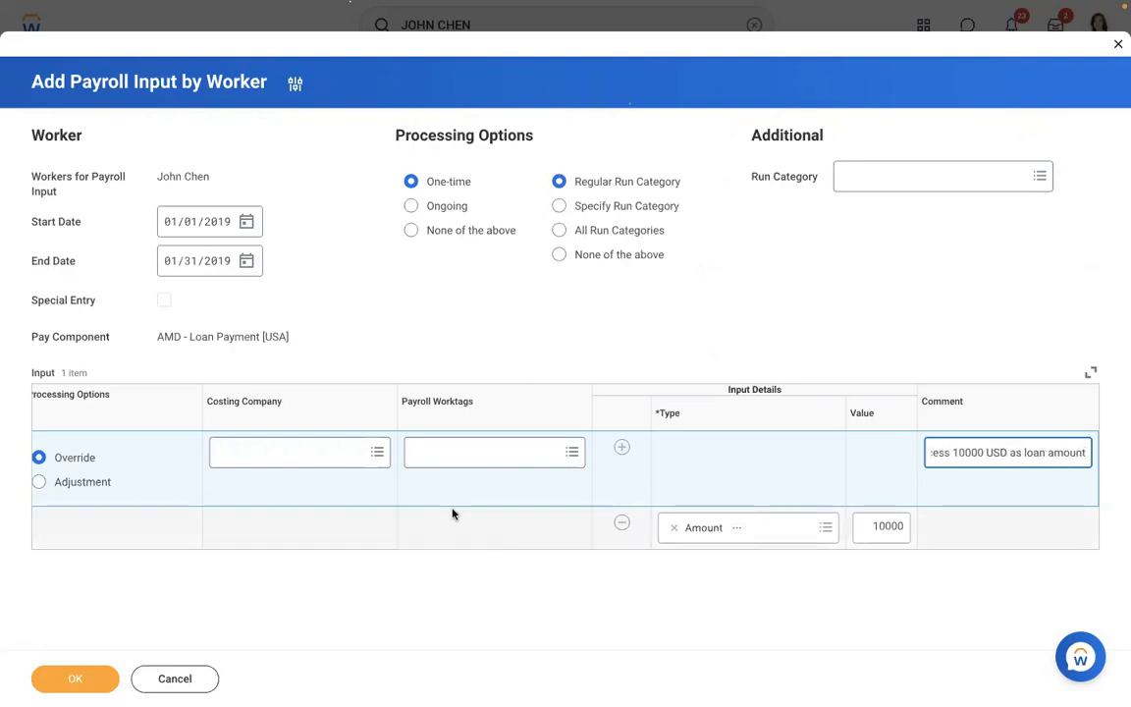
pyautogui.click(51, 681)
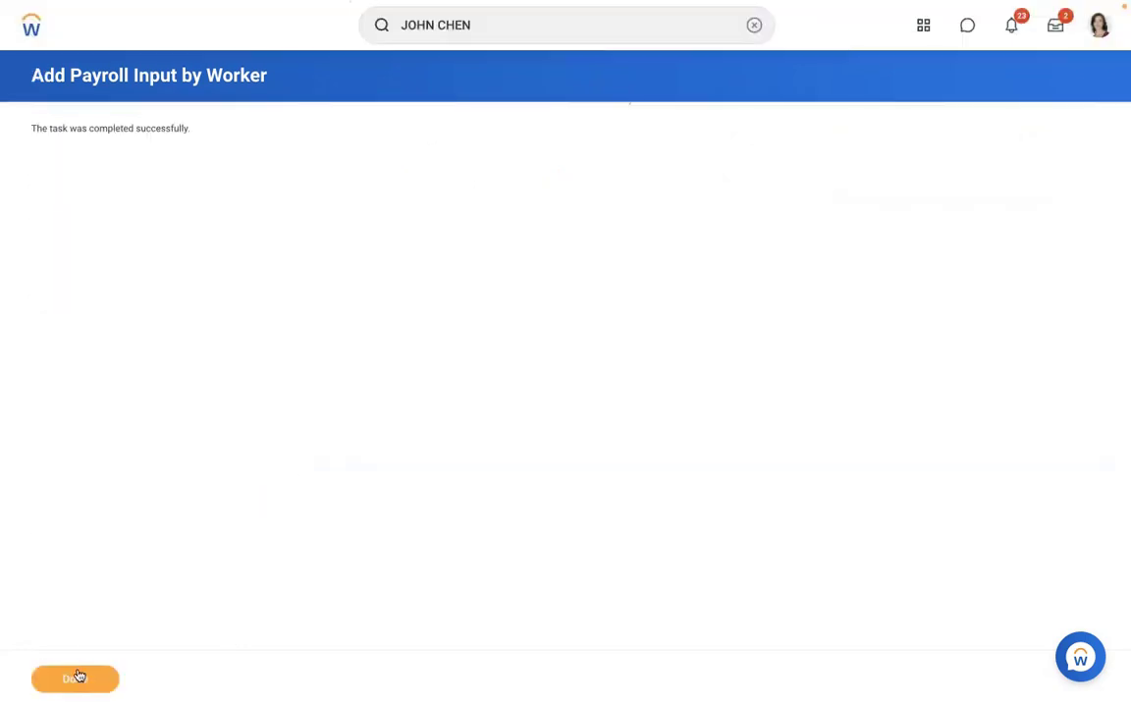
# - Close the completed input, open Results, and start Re-Calculate on the 01/15/2019 in-progress result
pyautogui.click(79, 678)
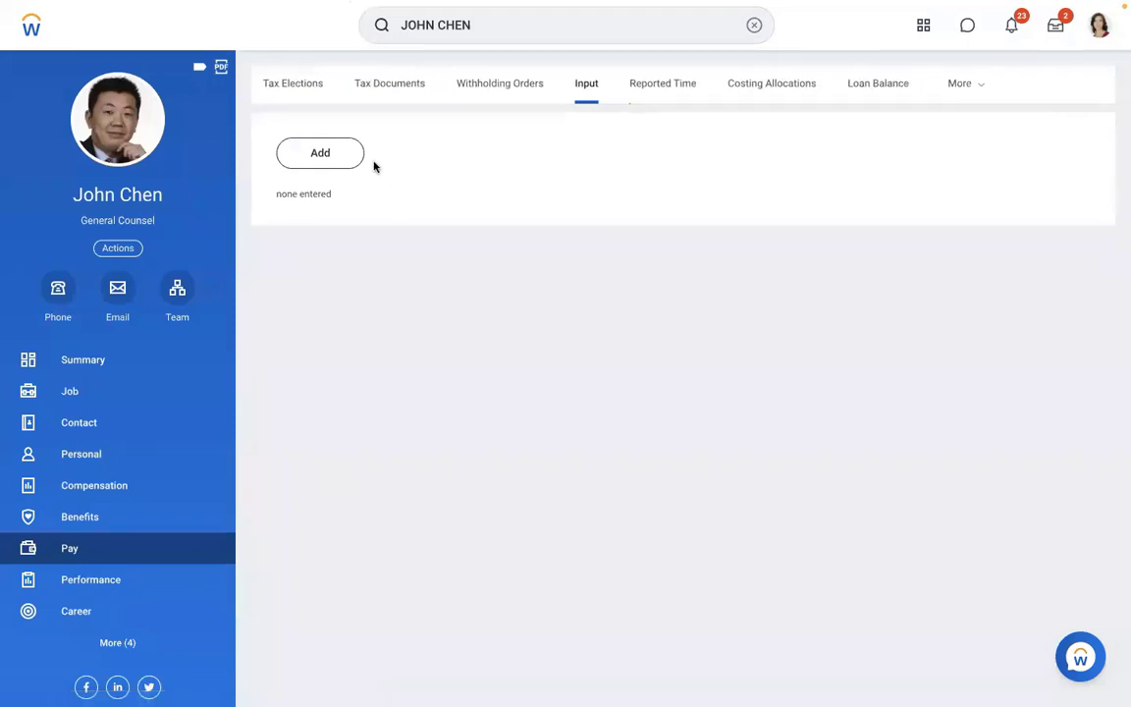
pyautogui.click(974, 83)
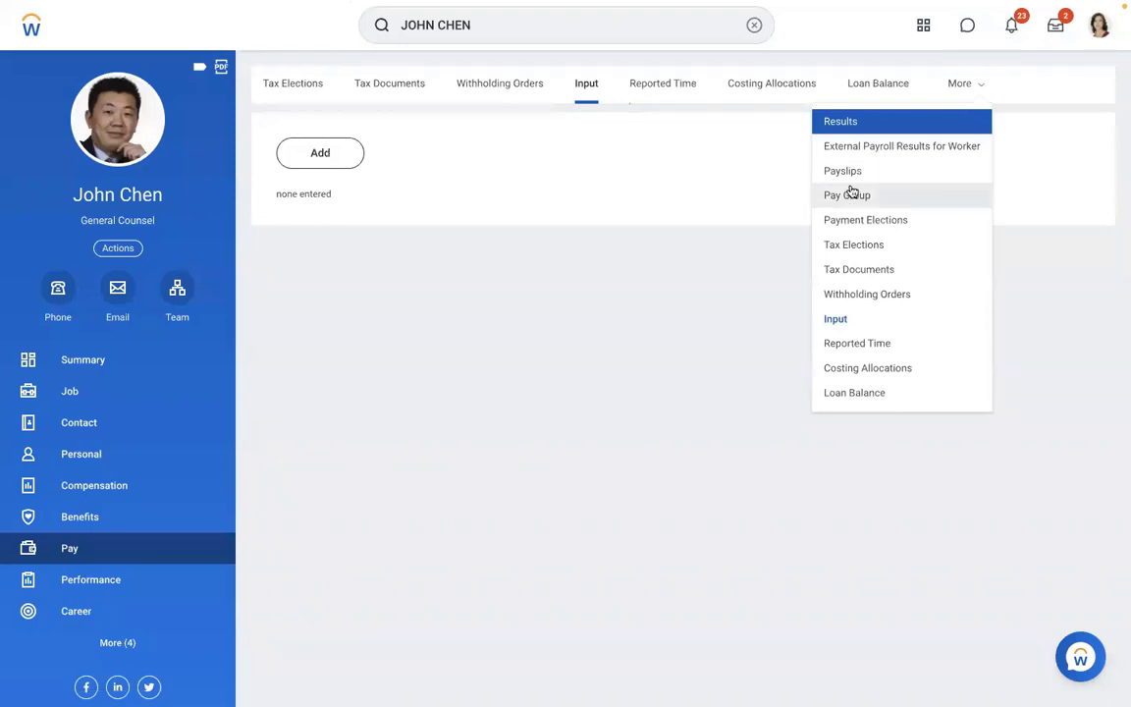
pyautogui.click(851, 122)
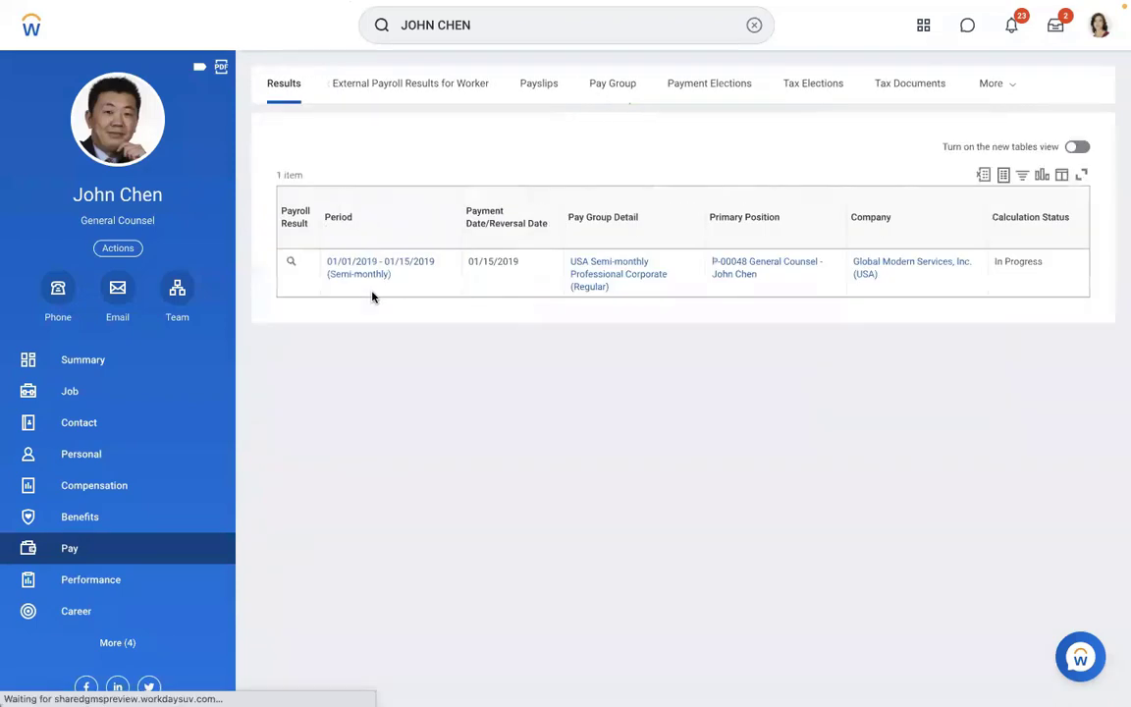
pyautogui.click(304, 263)
pyautogui.moveTo(379, 452)
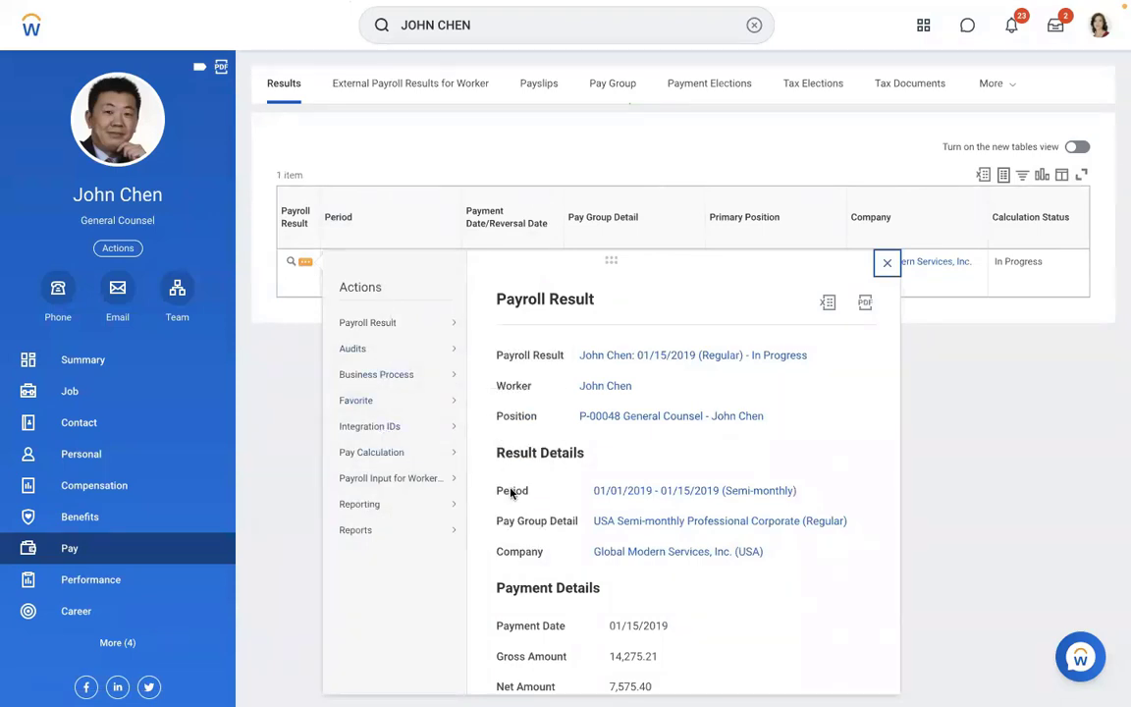
pyautogui.click(513, 531)
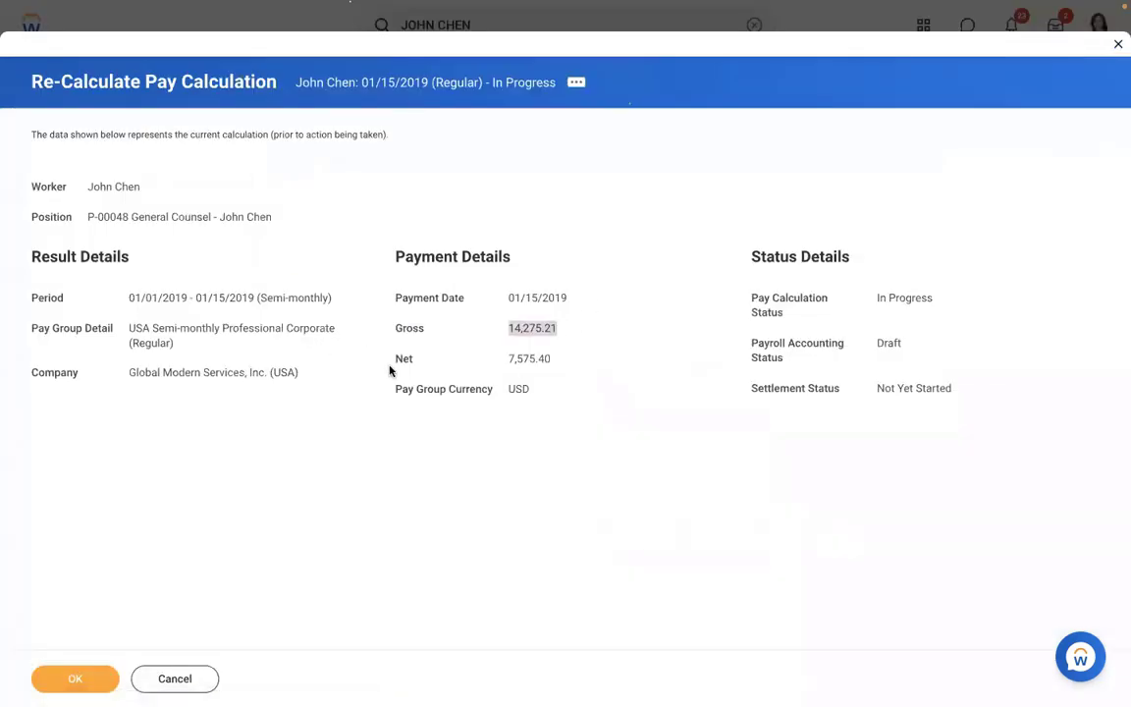
# - Confirm the pay recalculation; the result stays at gross 14,275.21 and net 7,575.40
pyautogui.click(66, 680)
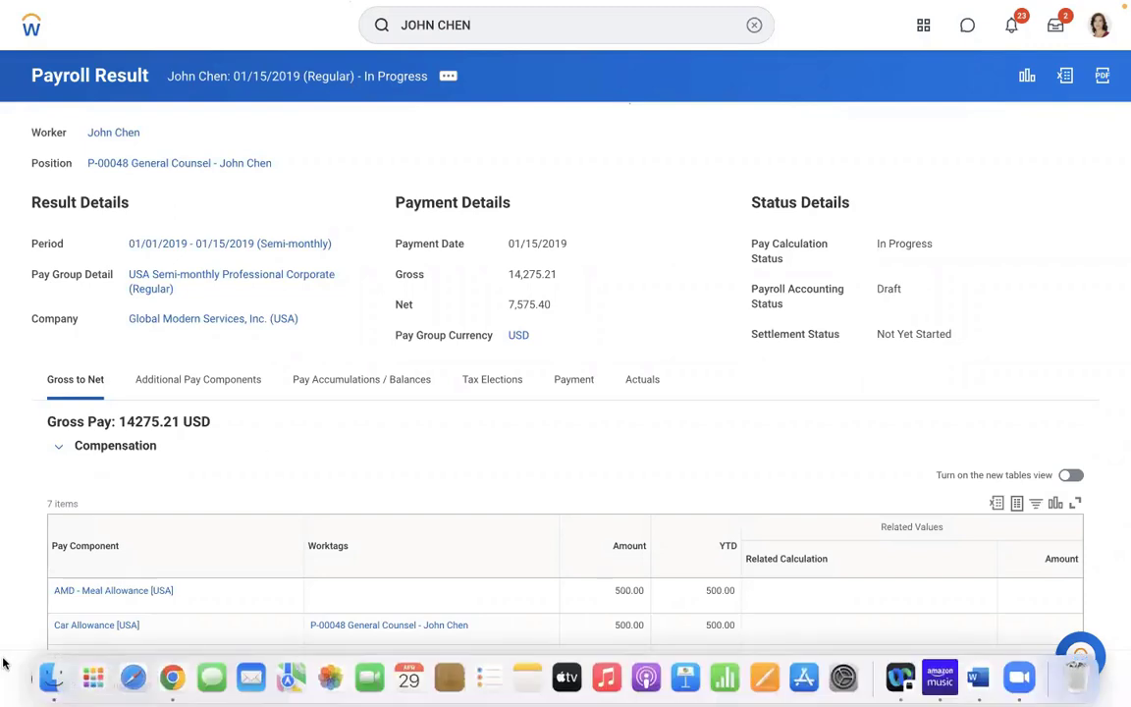
pyautogui.moveTo(571, 244); pyautogui.dragTo(508, 242)
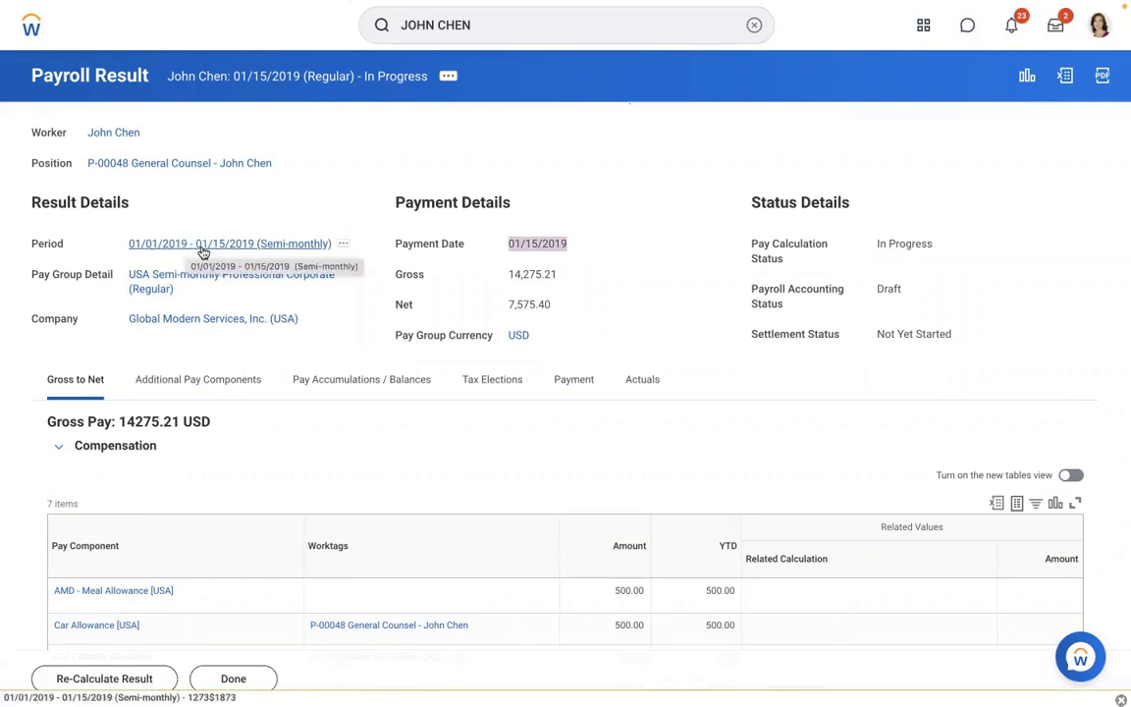
pyautogui.click(291, 204)
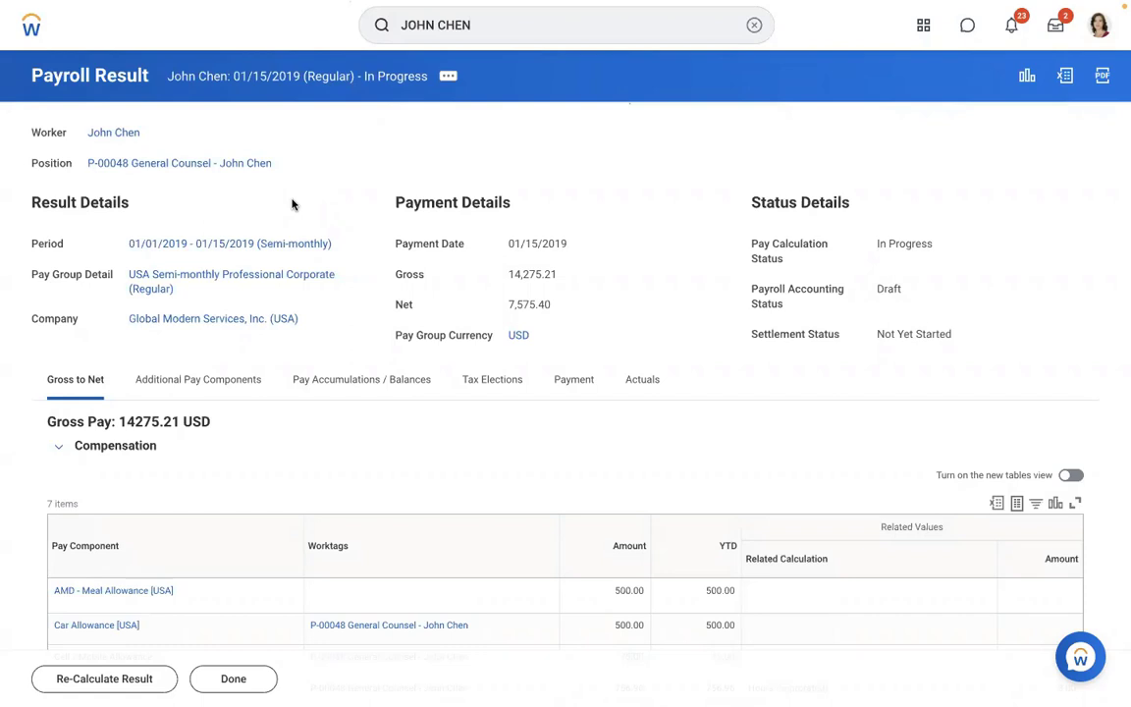
# - Open Edit Earning for AMD - Loan Payment [USA], keeping its existing 01/01/2019 effective date
pyautogui.click(753, 26)
pyautogui.write('edit ')
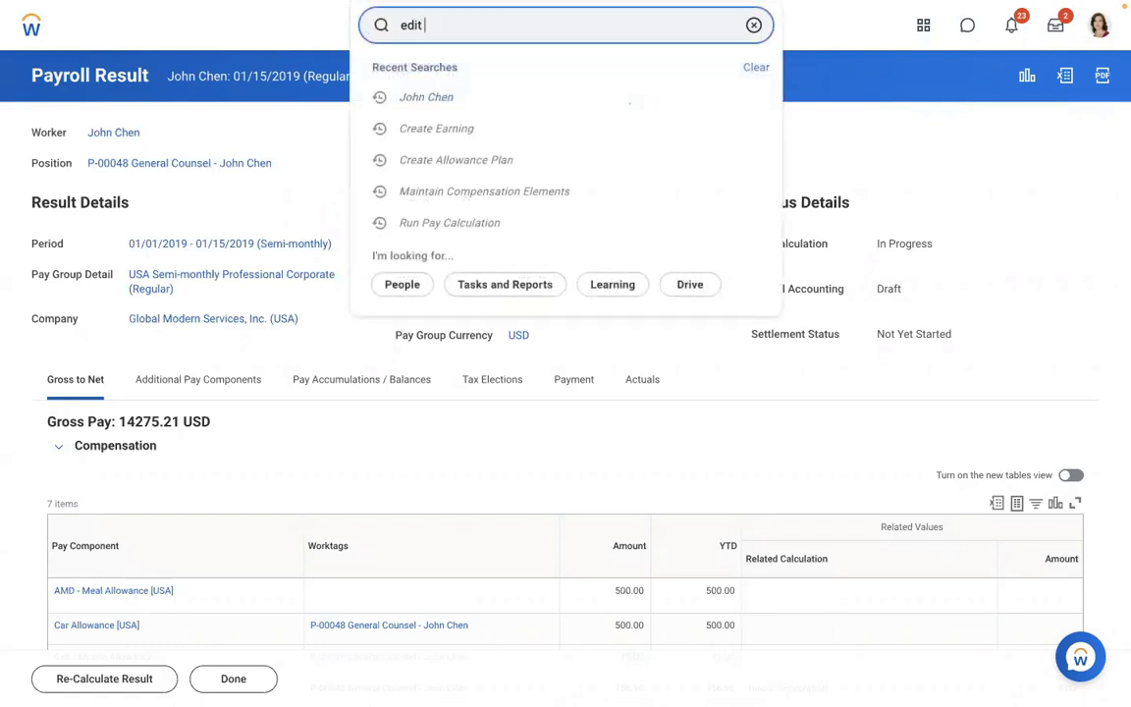
pyautogui.write('earning')
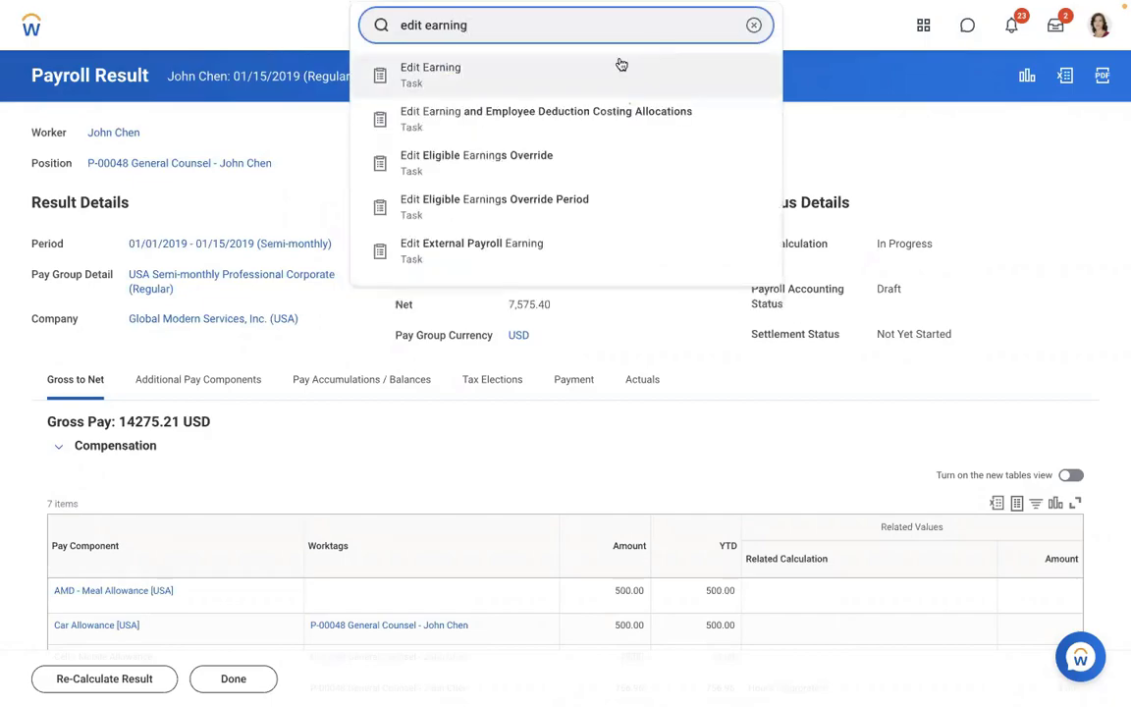
pyautogui.click(519, 67)
pyautogui.click(444, 207)
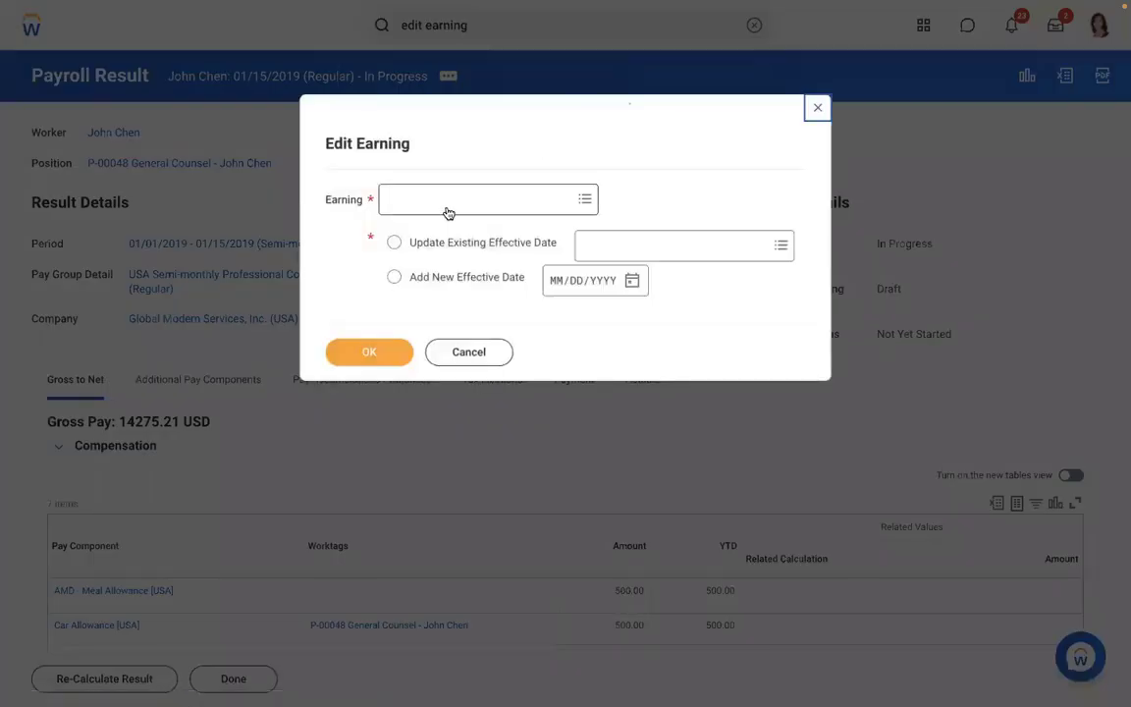
pyautogui.write('amd')
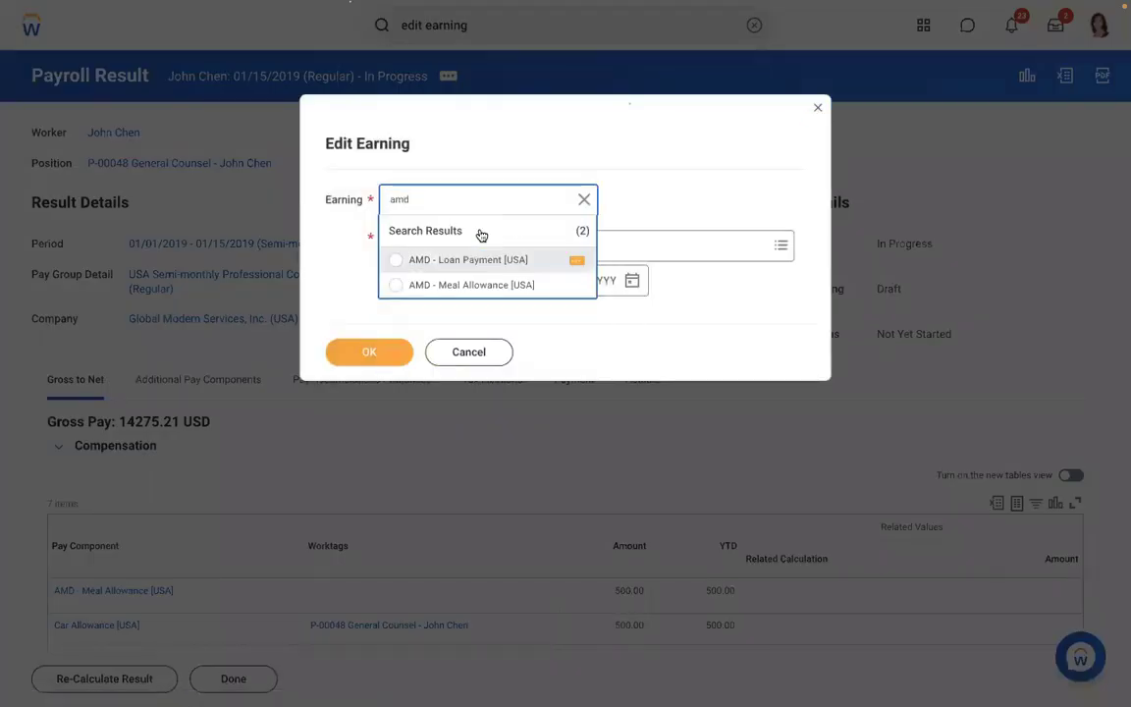
pyautogui.click(451, 261)
pyautogui.click(447, 243)
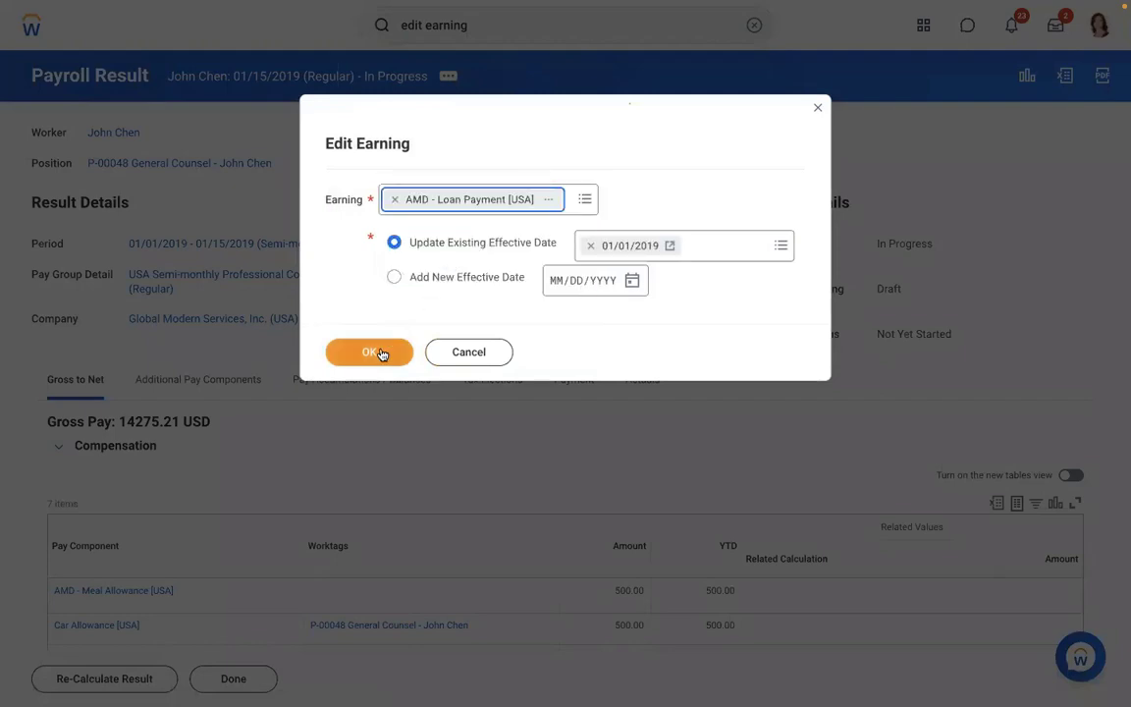
pyautogui.click(381, 353)
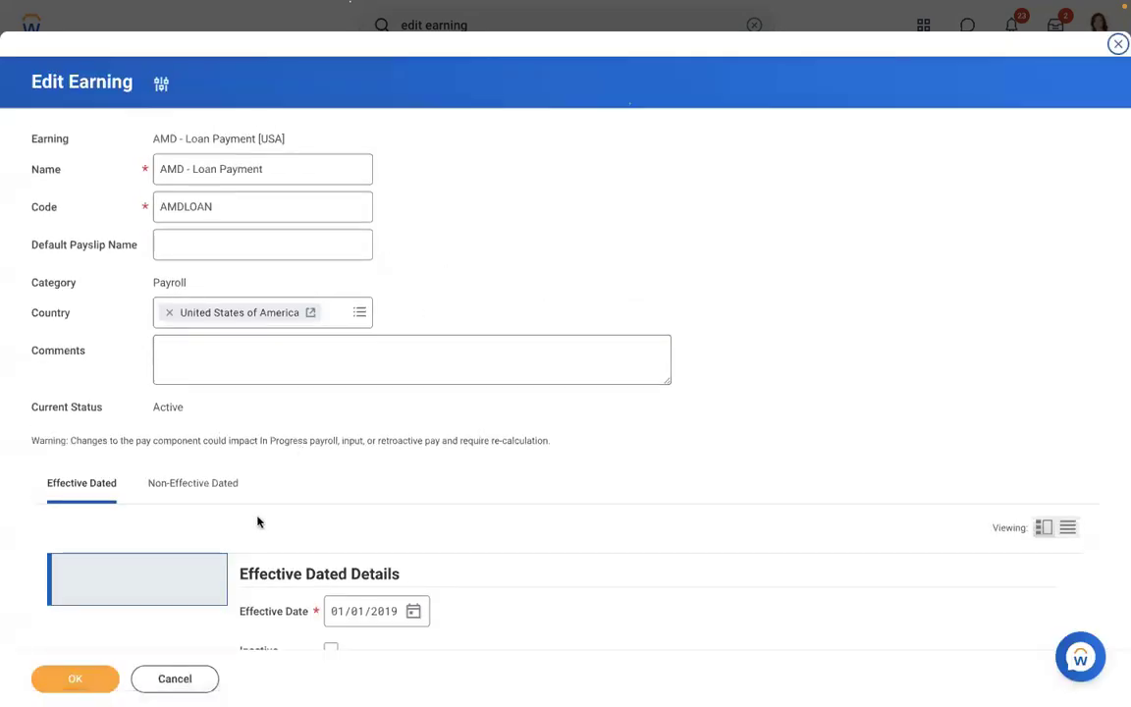
# - Add the Adds to Gross [CAN USA] group on the Non-Effective Dated tab and save the earning
pyautogui.click(196, 484)
pyautogui.scroll(-2, 561, 257)
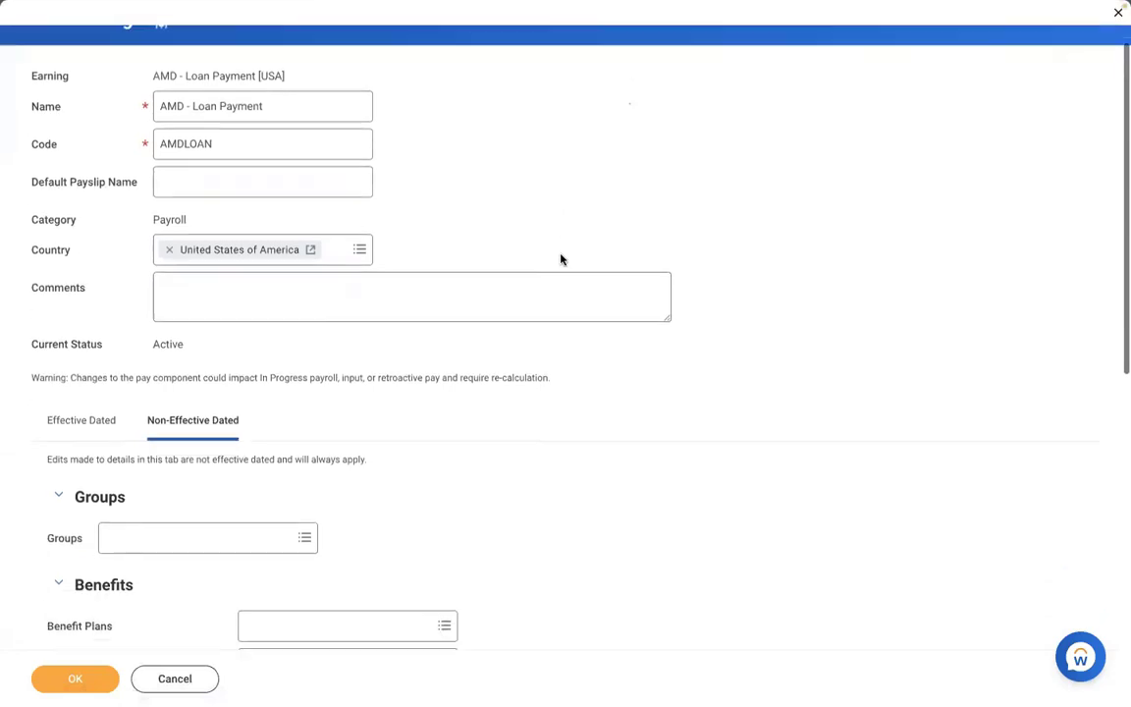
pyautogui.scroll(-1, 561, 258)
pyautogui.click(177, 406)
pyautogui.write('a')
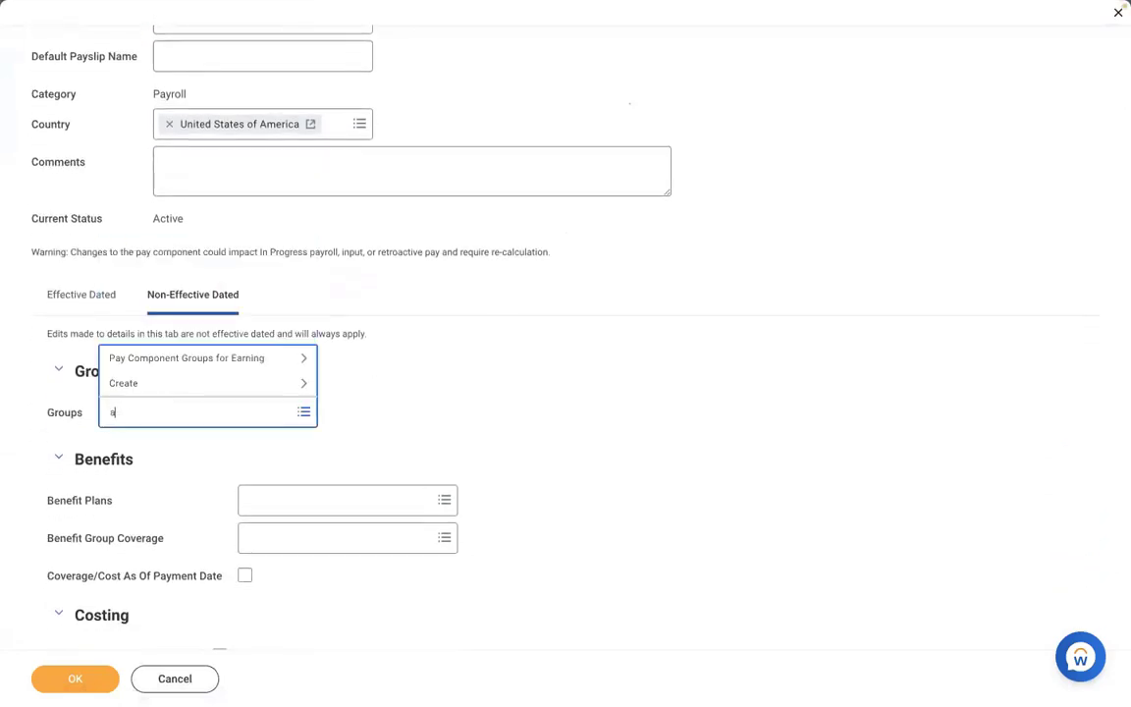
pyautogui.write('dd to gross')
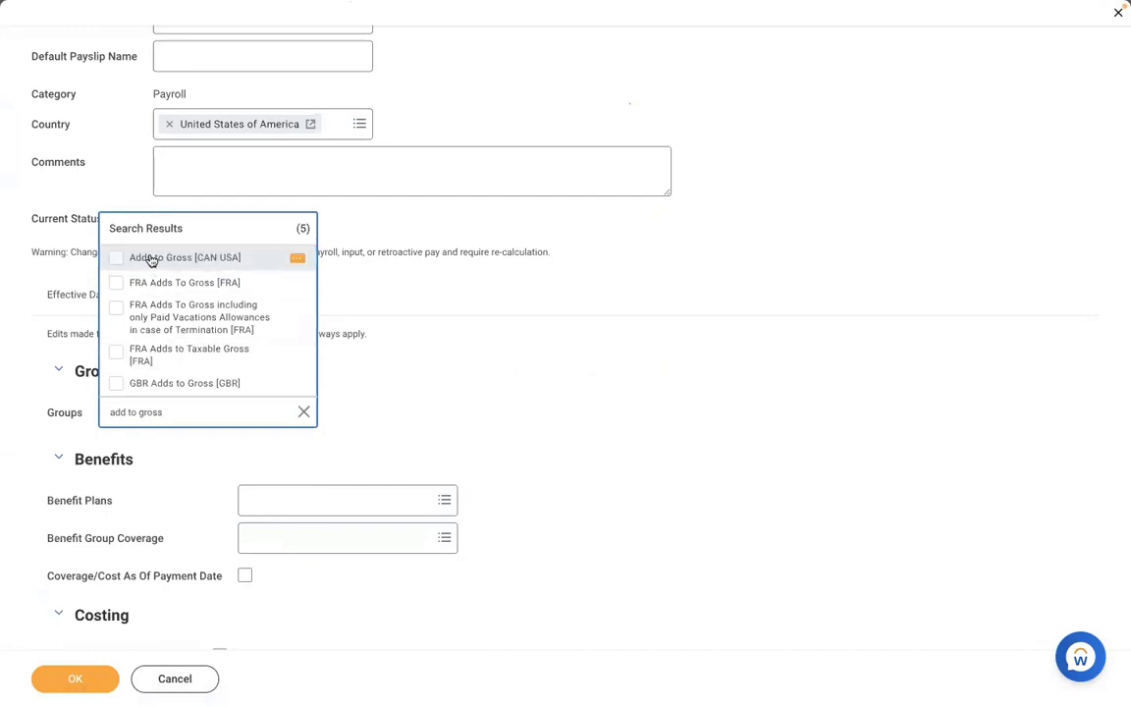
pyautogui.click(147, 259)
pyautogui.click(427, 376)
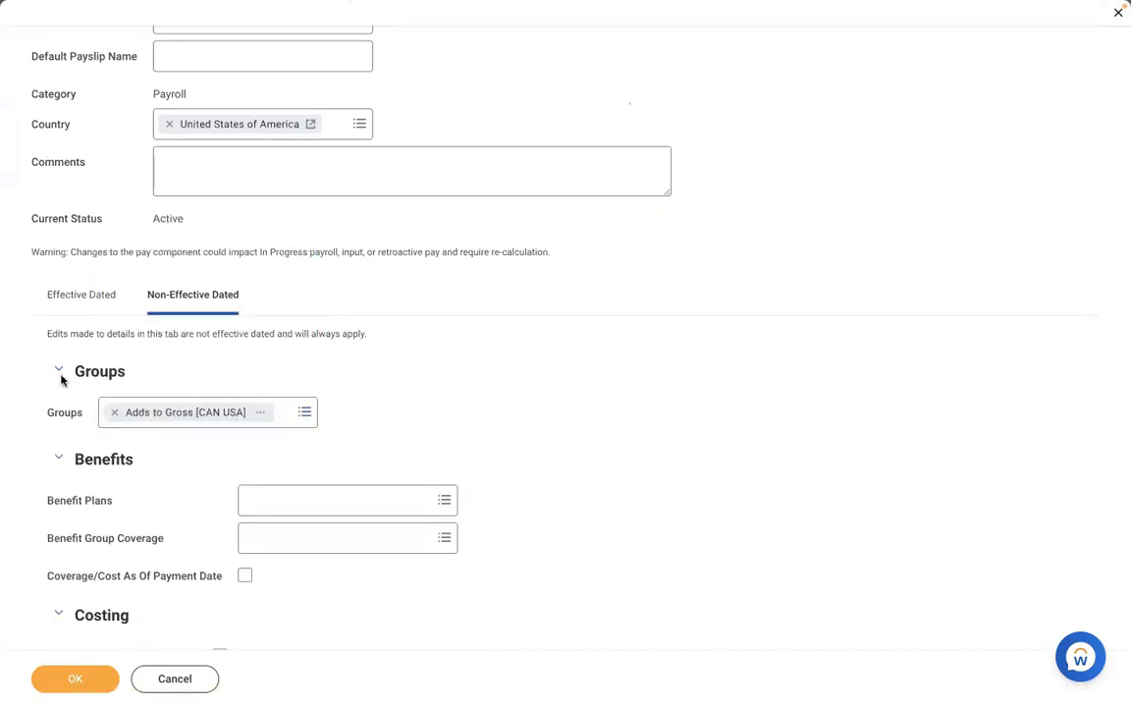
pyautogui.click(93, 674)
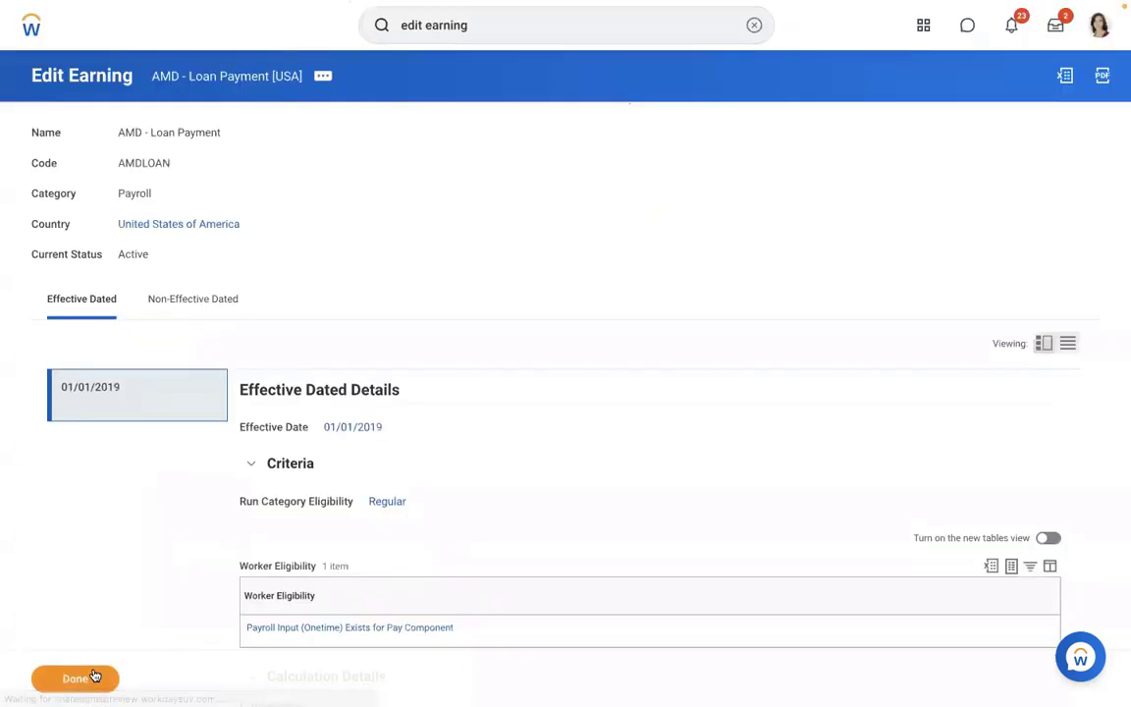
pyautogui.click(753, 25)
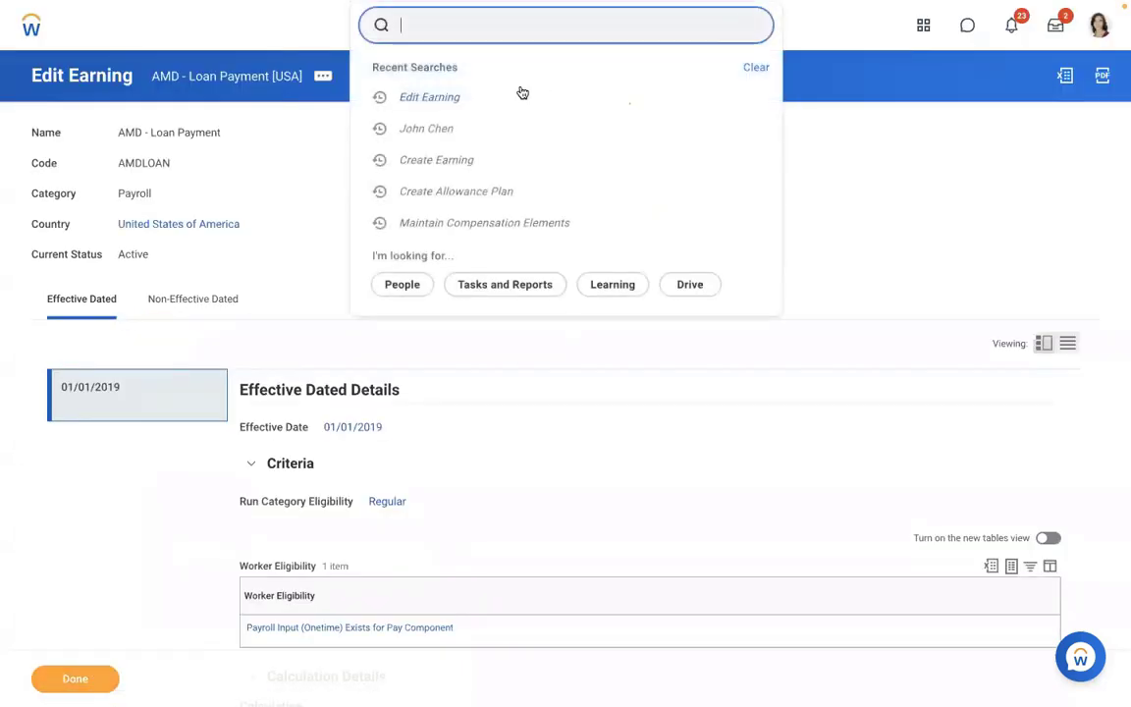
# - From the worker's Pay results, choose Pay Calculation > Re-Calculate on the 01/15/2019 result
pyautogui.press('Escape')
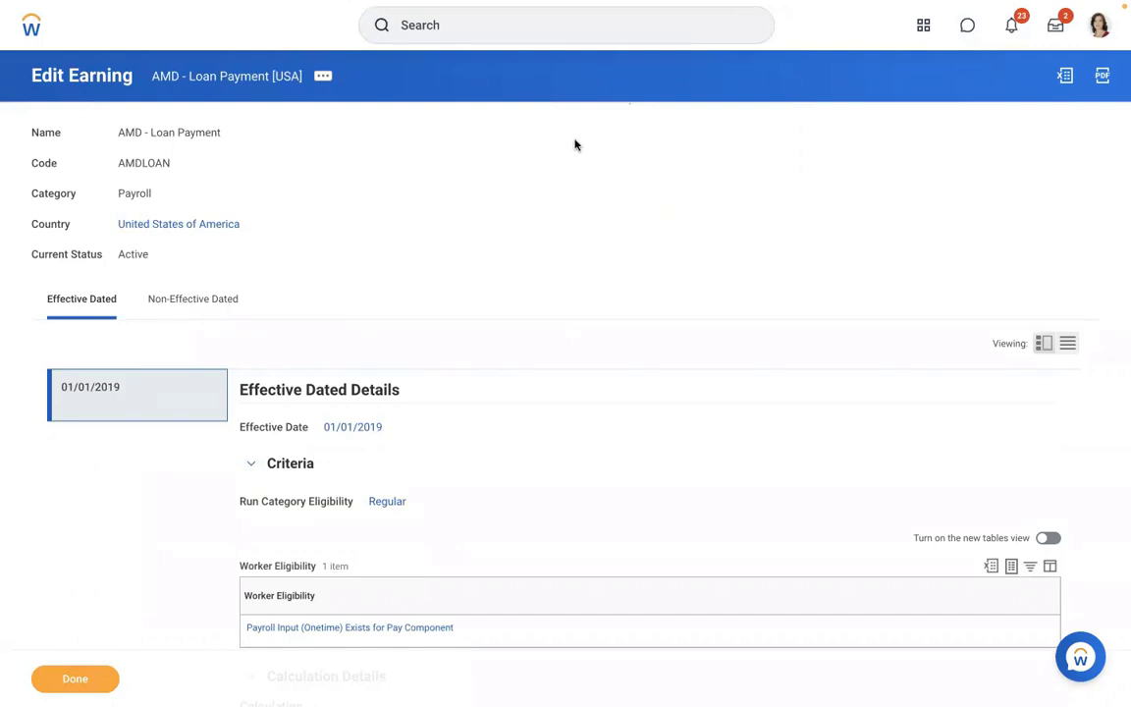
pyautogui.click(467, 37)
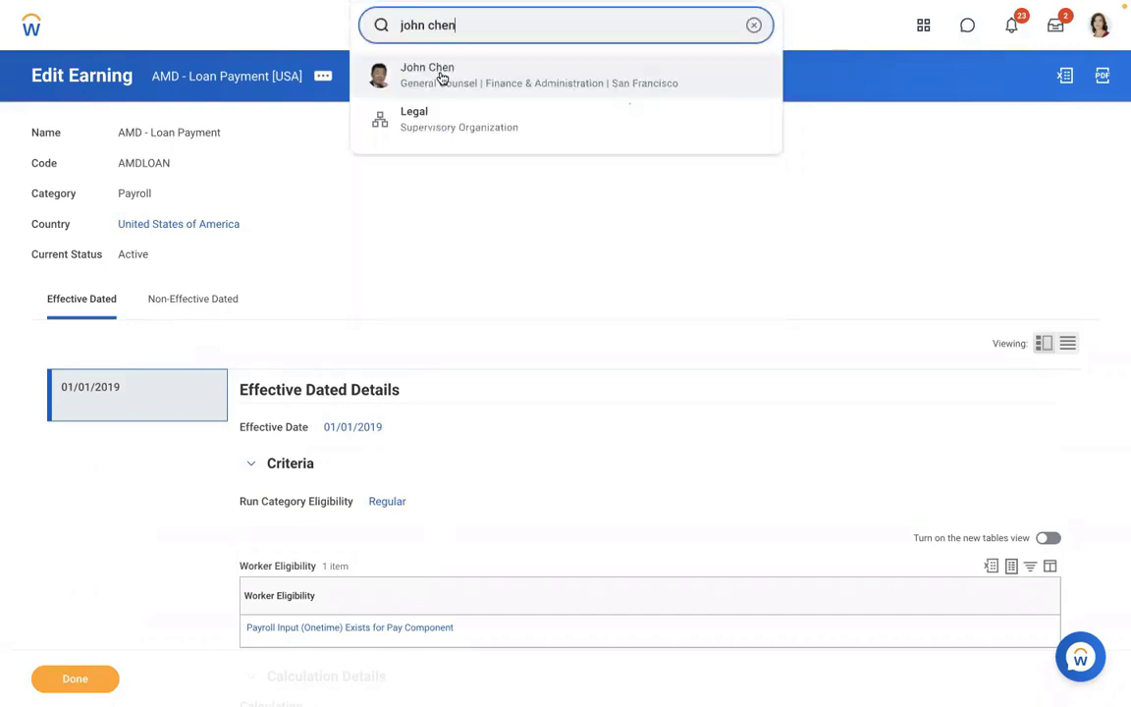
pyautogui.click(439, 80)
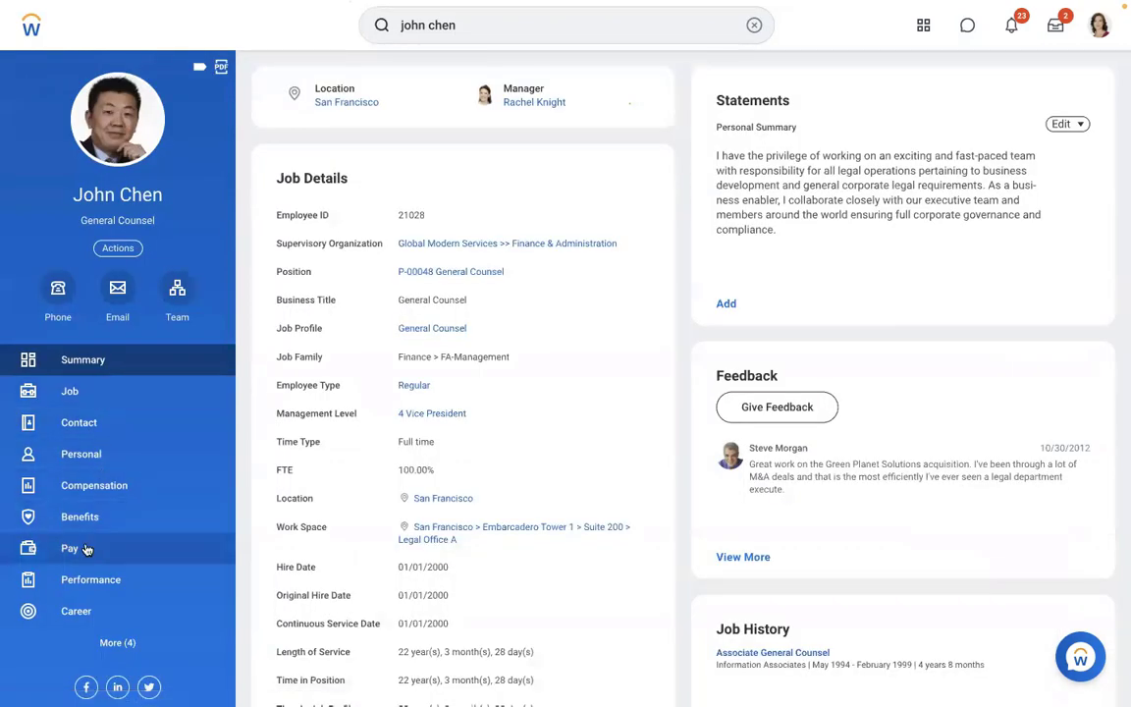
pyautogui.click(90, 547)
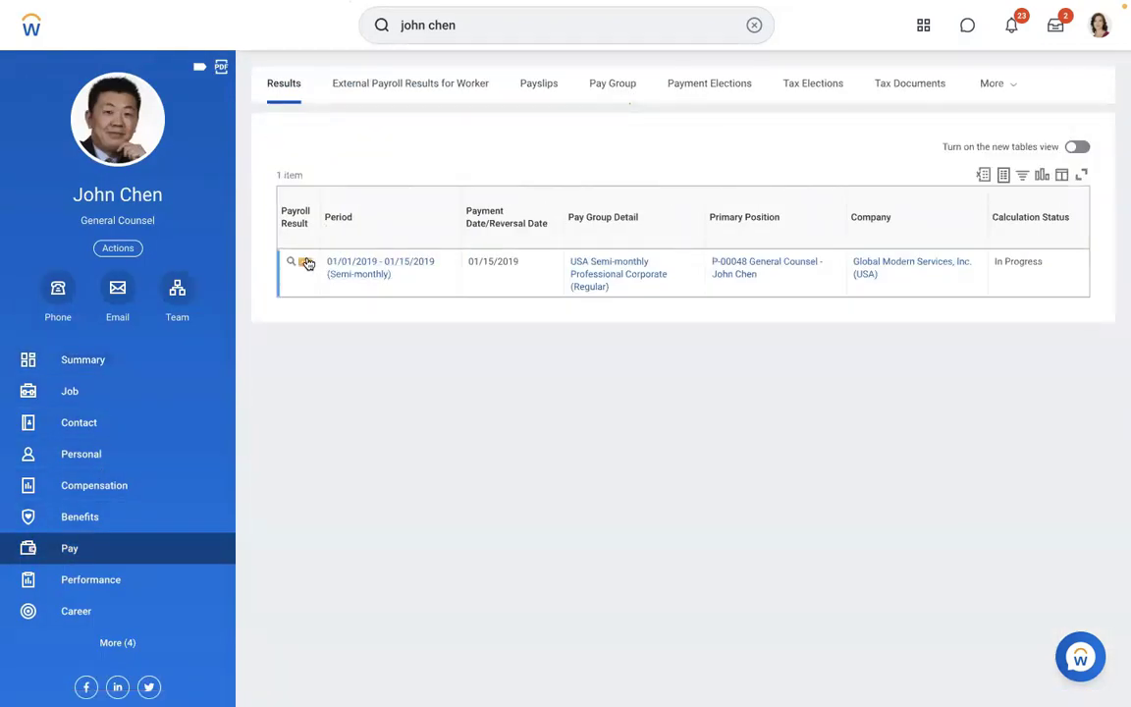
pyautogui.click(306, 264)
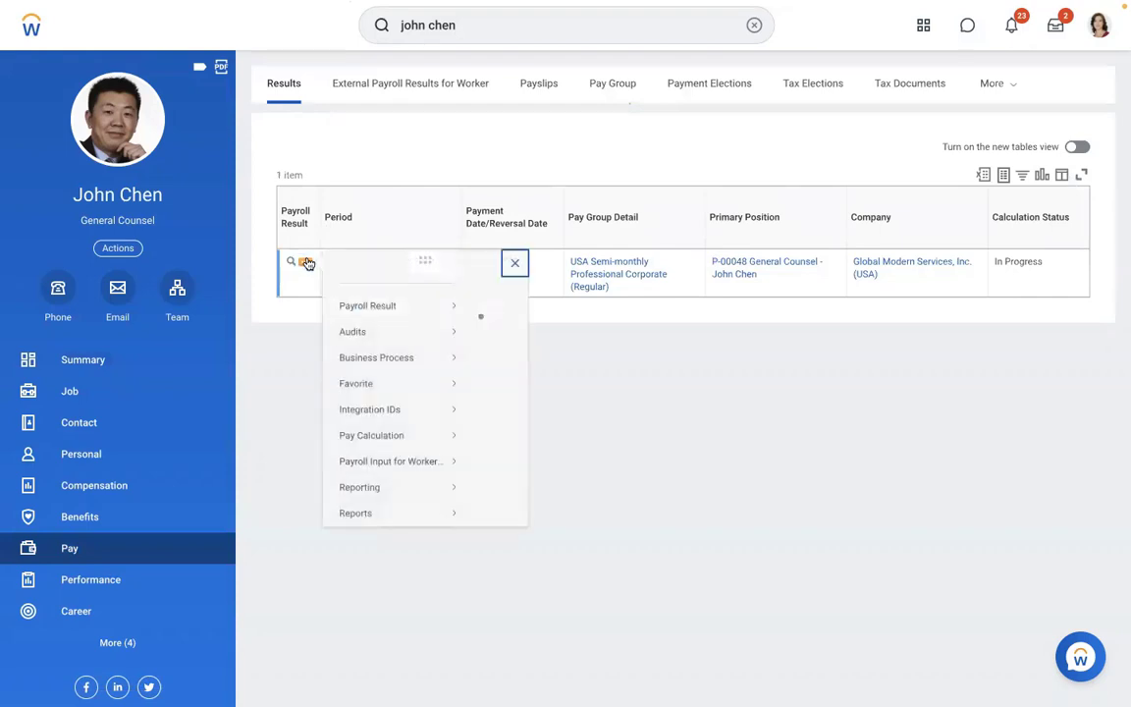
pyautogui.moveTo(397, 326)
pyautogui.moveTo(391, 453)
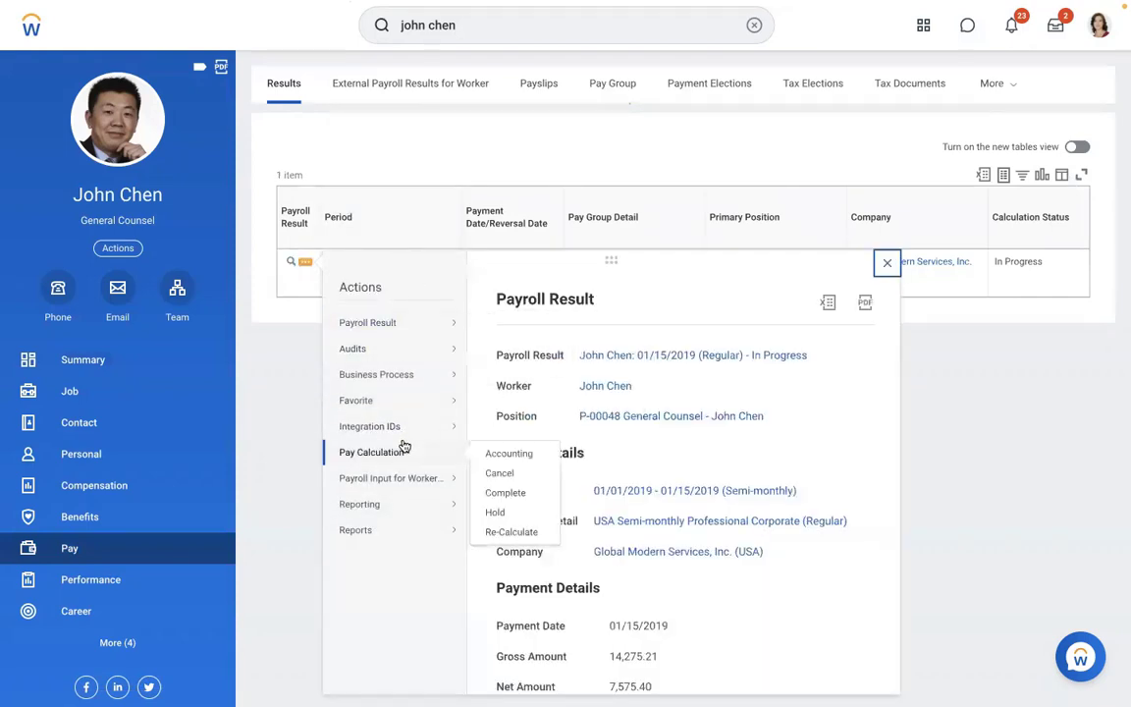
pyautogui.click(497, 531)
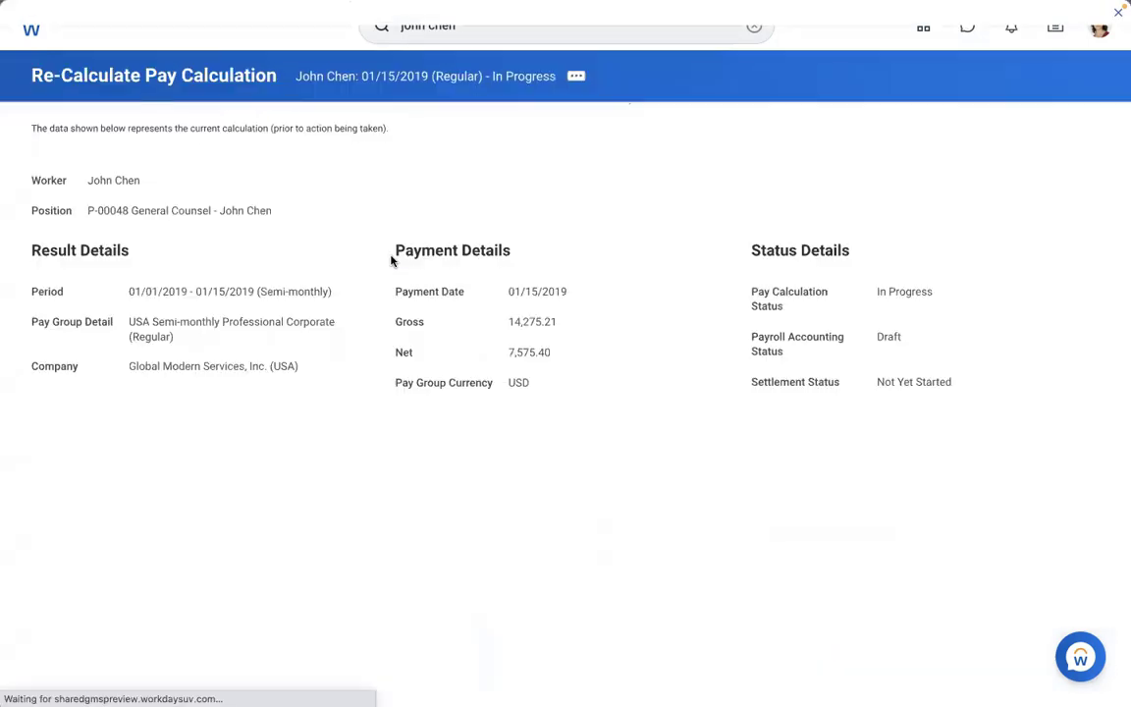
# - Note the 14,275.21 gross amount and confirm the recalculation, which leaves net at 7,575.40
pyautogui.moveTo(575, 328); pyautogui.dragTo(500, 326)
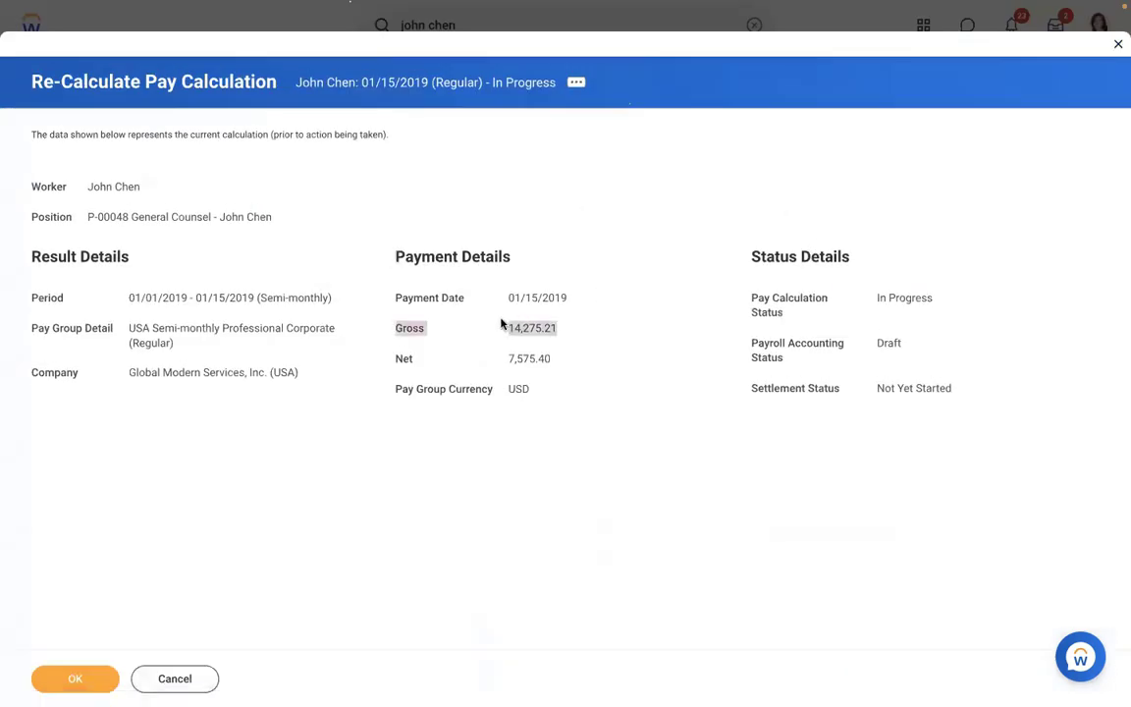
pyautogui.click(60, 675)
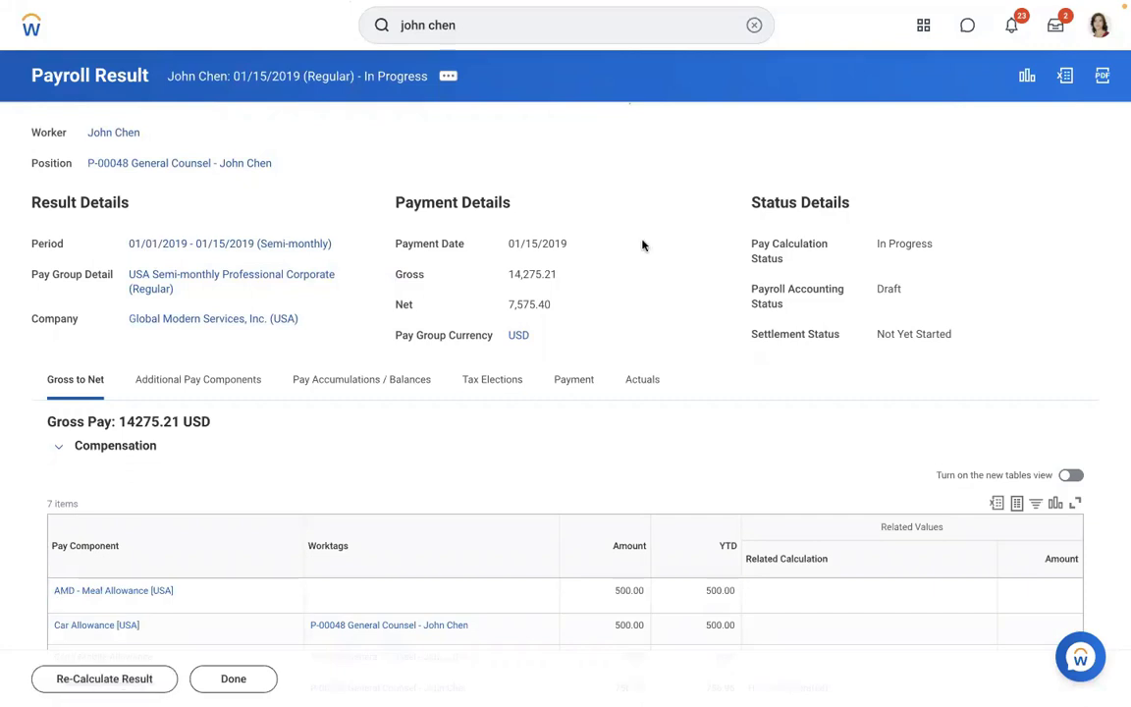
# - Show the Actuals tab and scroll through the payroll result's 48 journal entry lines
pyautogui.scroll(-3, 643, 245)
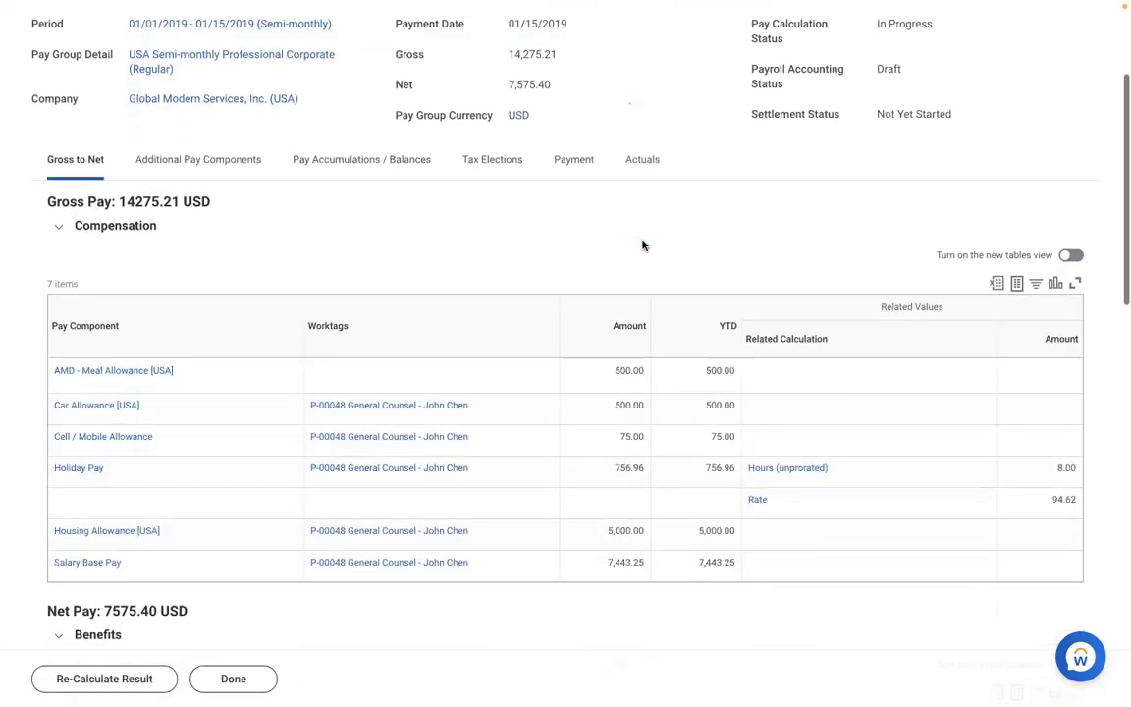
pyautogui.scroll(-1, 642, 246)
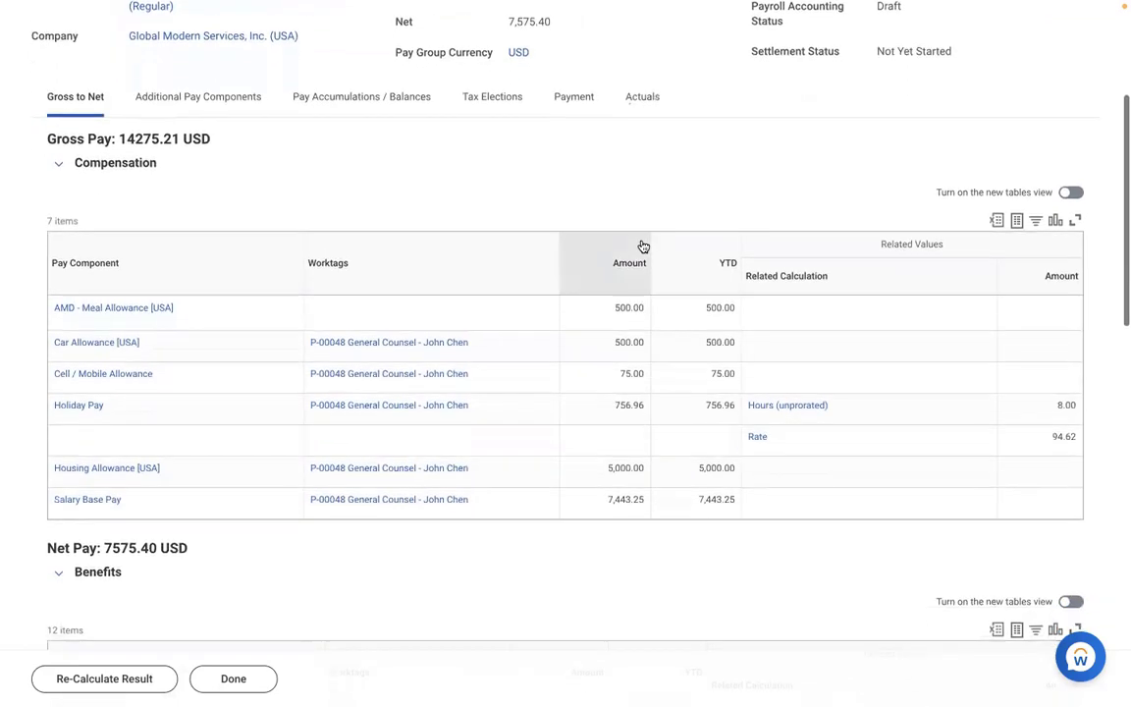
pyautogui.scroll(1, 643, 246)
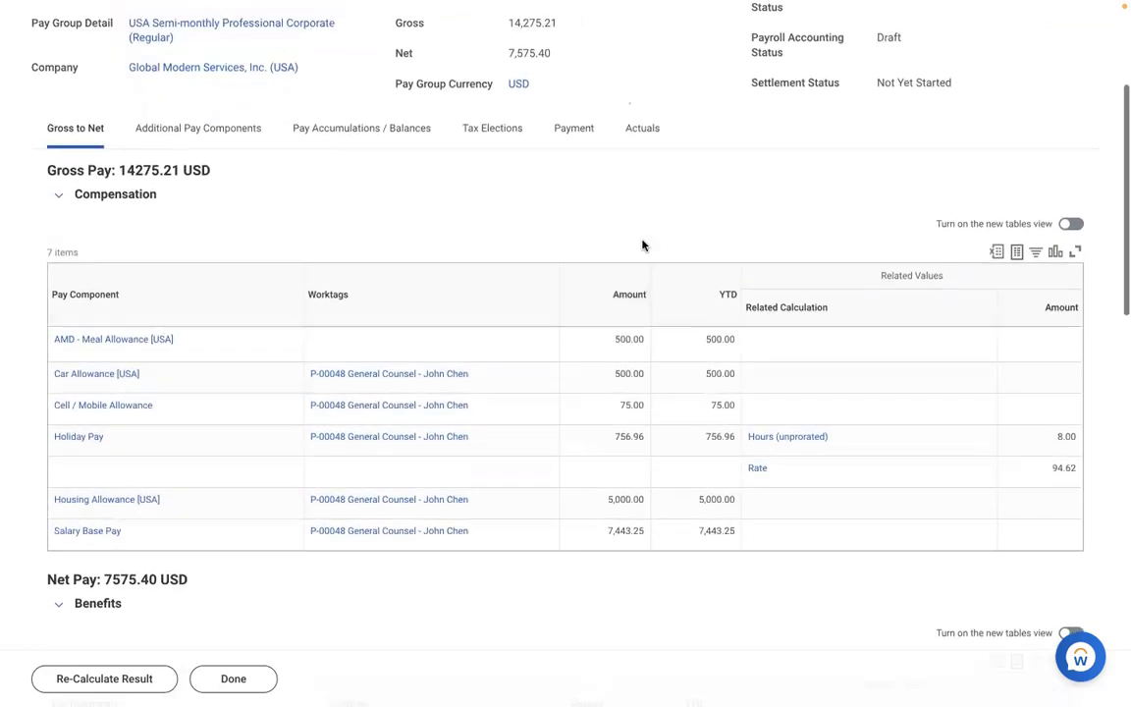
pyautogui.click(639, 200)
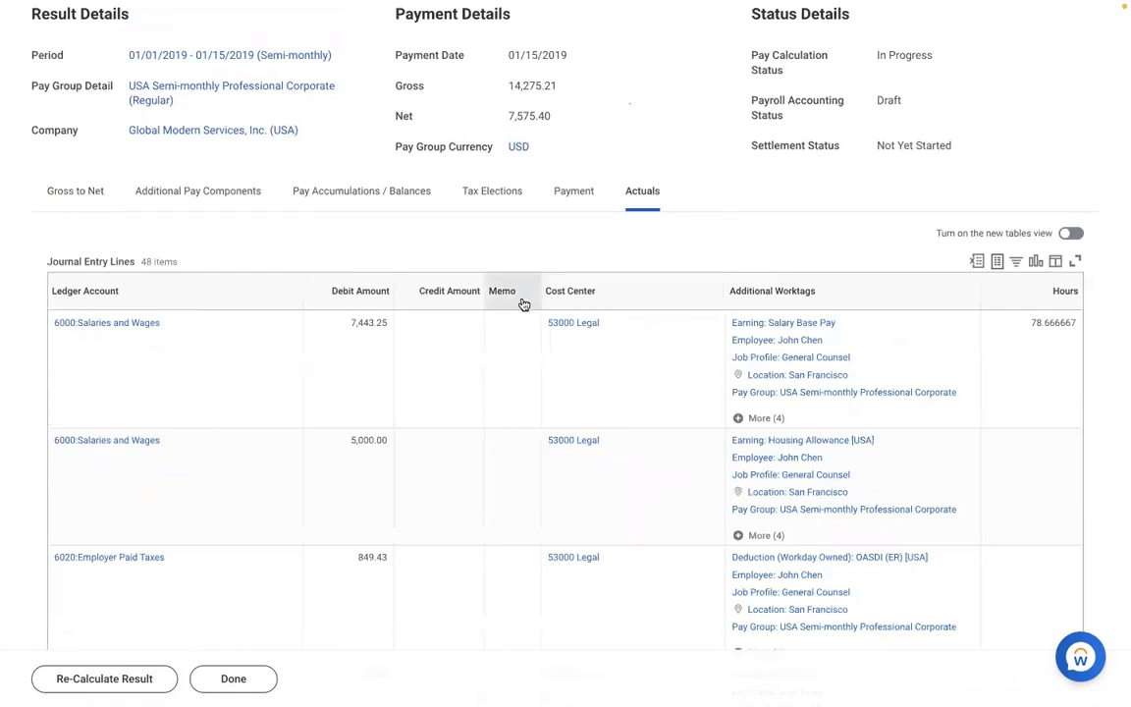
pyautogui.scroll(-3, 481, 380)
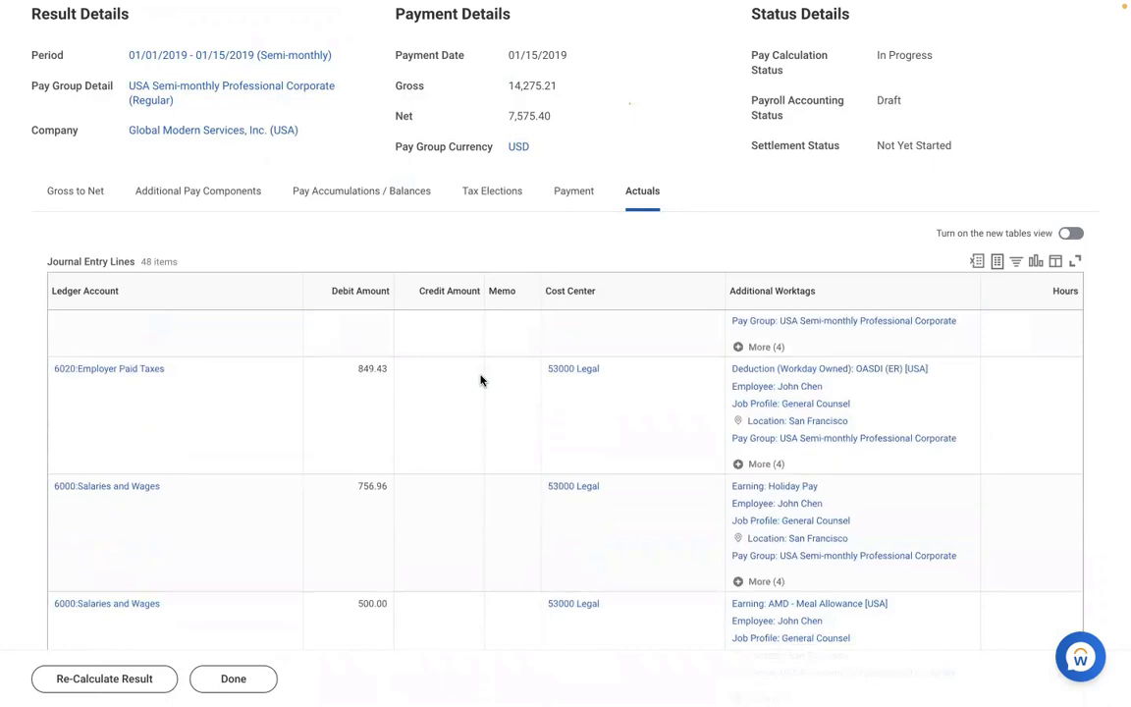
pyautogui.scroll(-5, 480, 380)
pyautogui.scroll(-6, 481, 380)
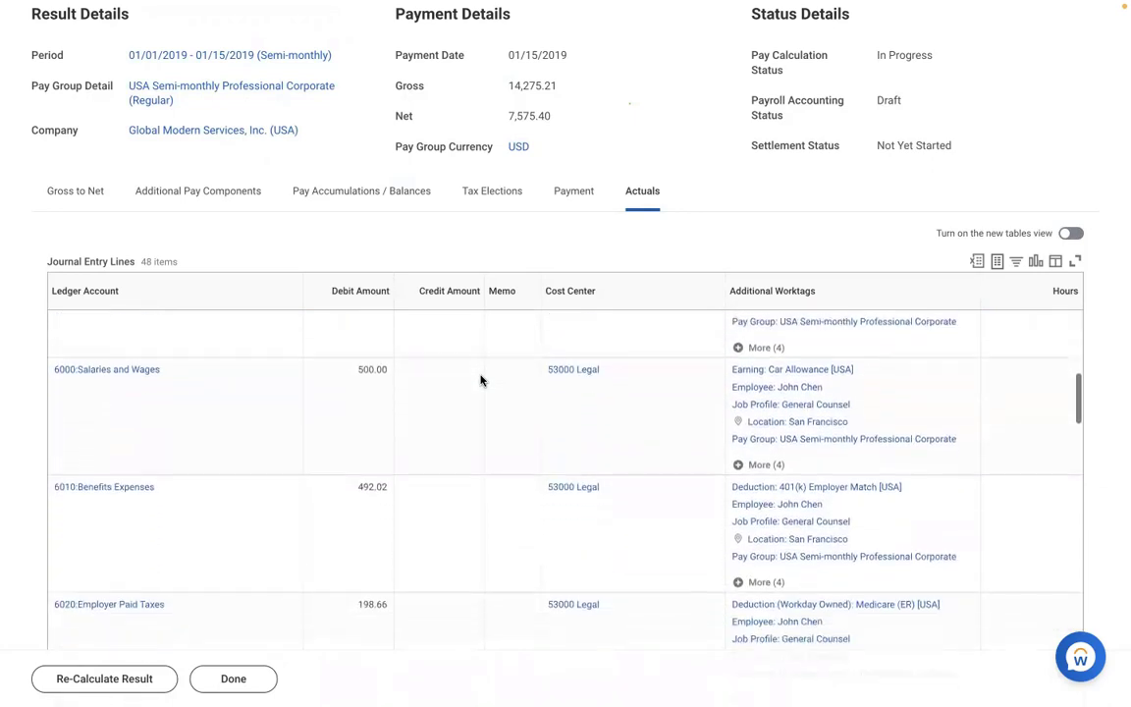
pyautogui.scroll(-6, 480, 380)
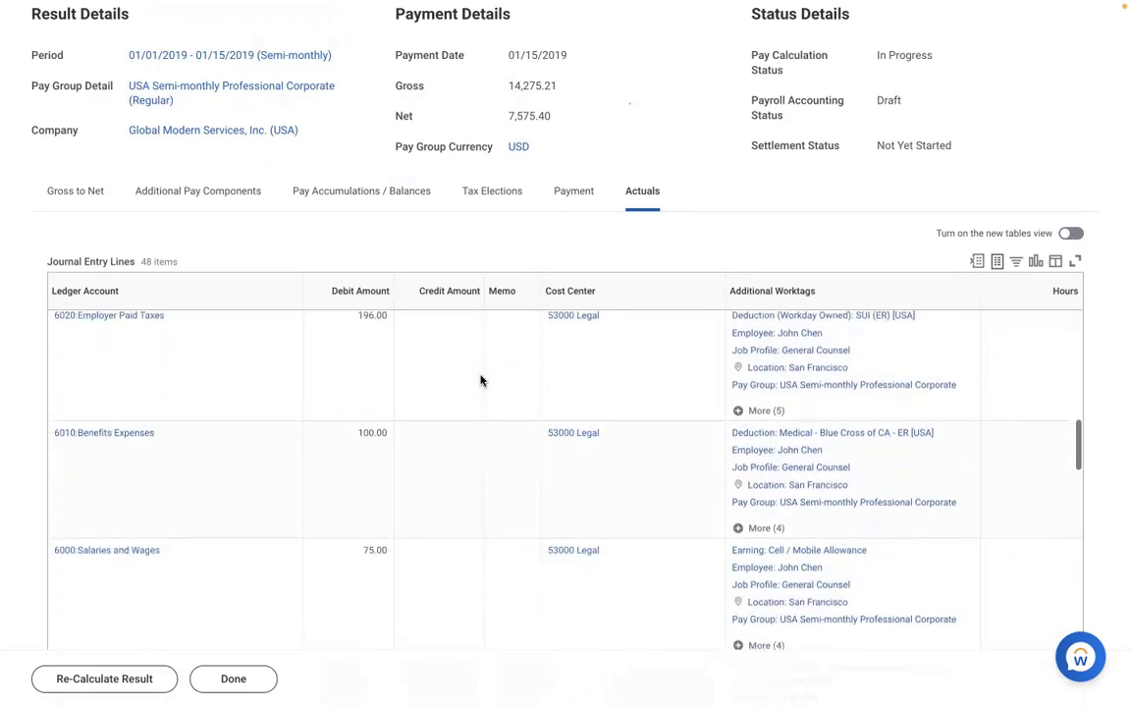
pyautogui.scroll(-6, 481, 380)
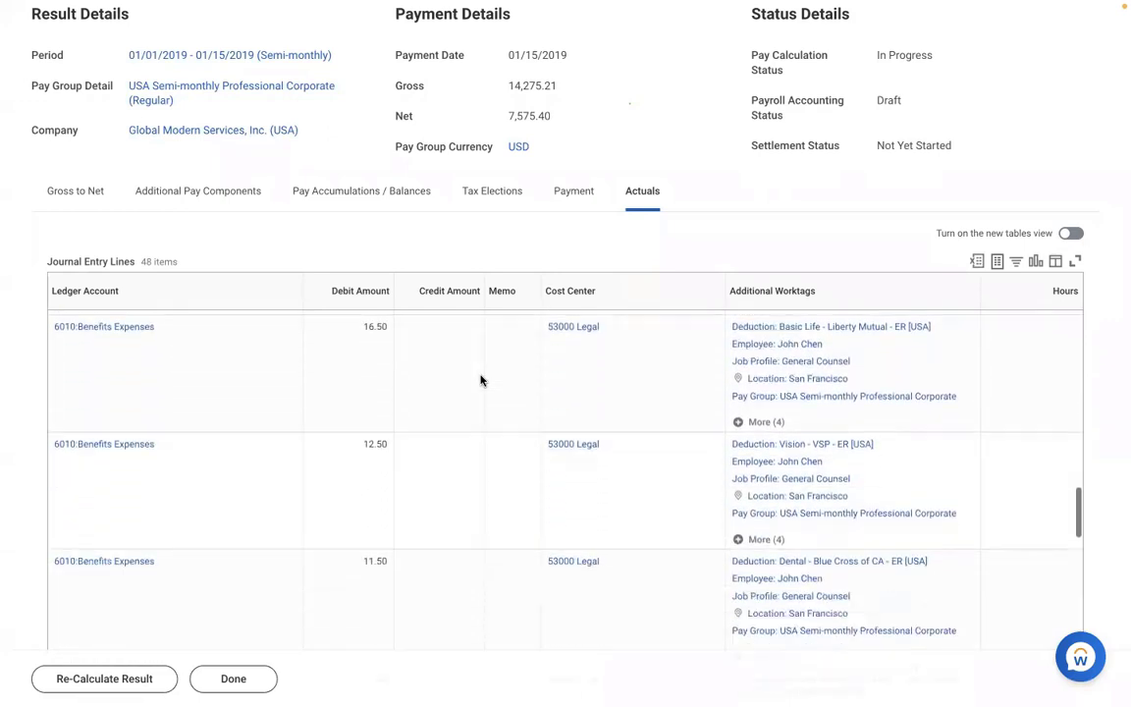
pyautogui.scroll(-6, 480, 380)
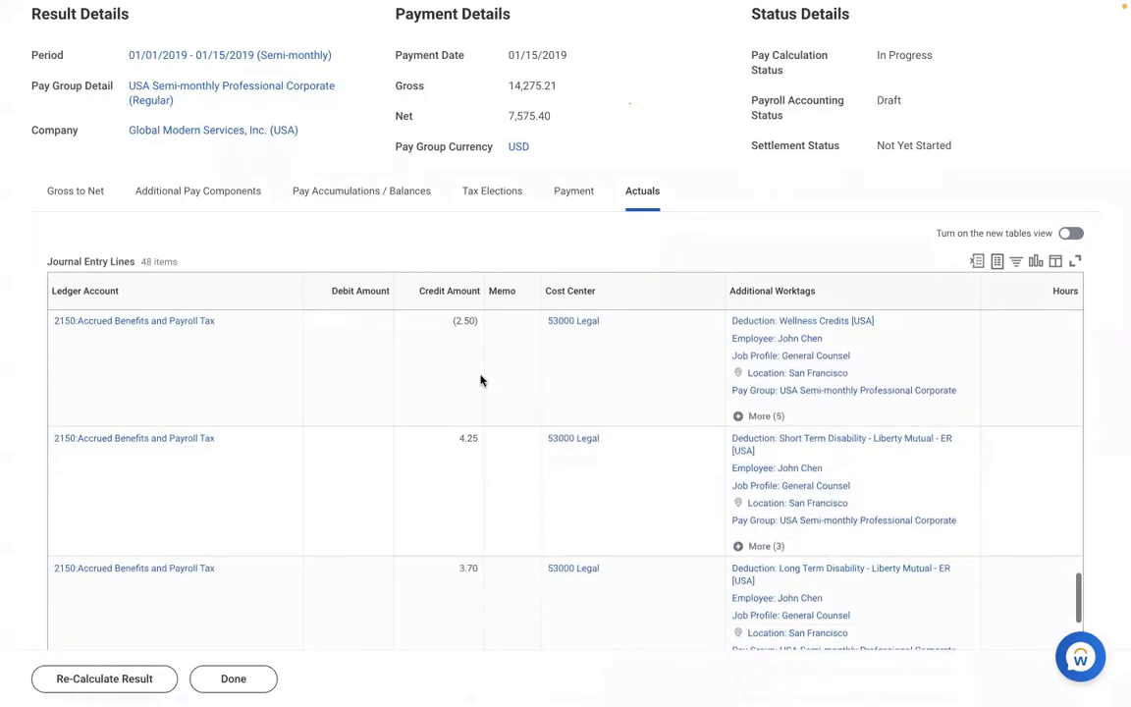
pyautogui.scroll(-6, 480, 380)
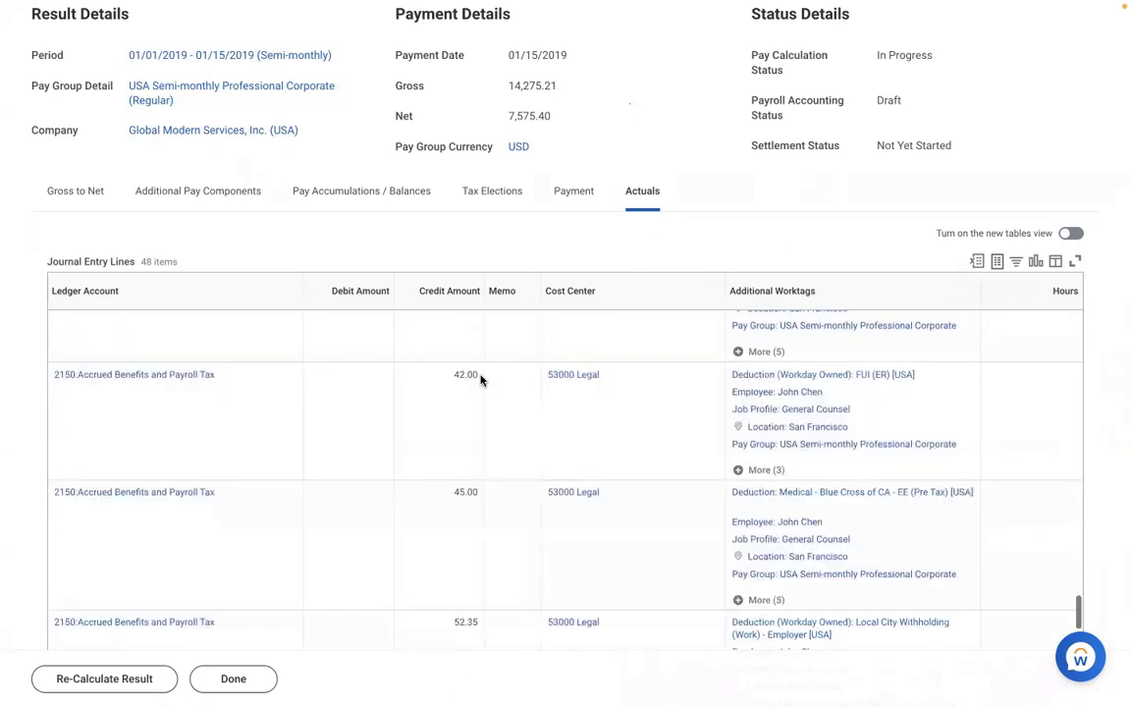
pyautogui.scroll(-1, 480, 380)
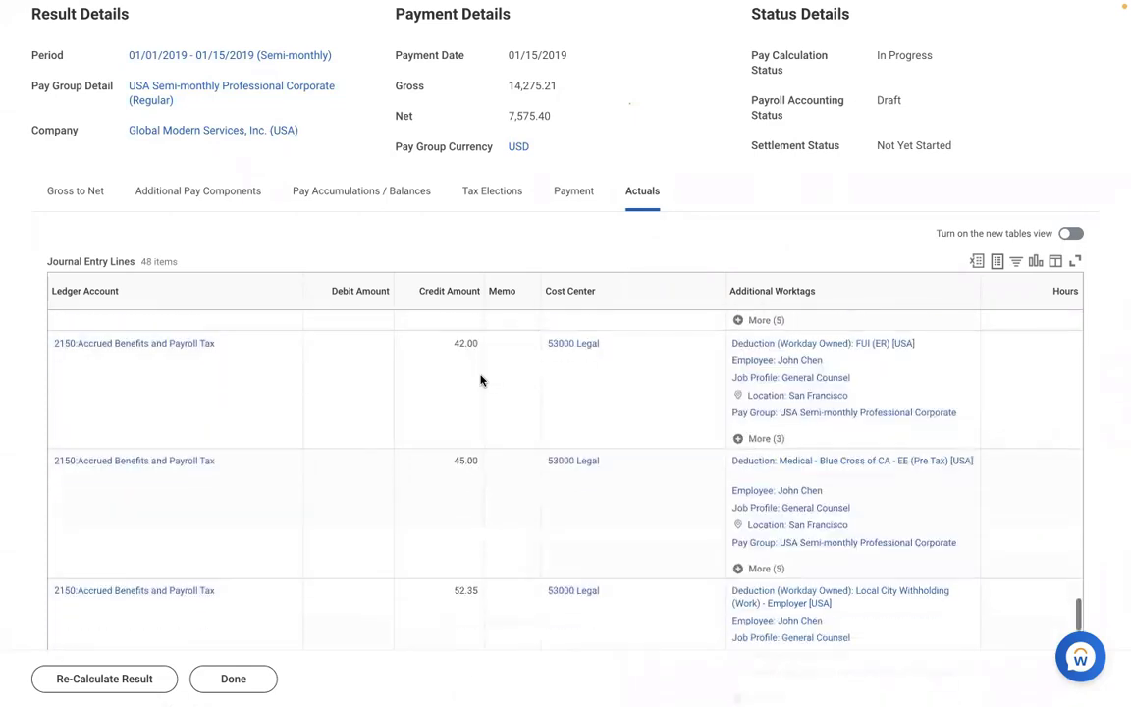
# - Filter Additional Worktags to Earning: AMD - Meal Allowance [USA]
pyautogui.click(866, 303)
pyautogui.click(844, 497)
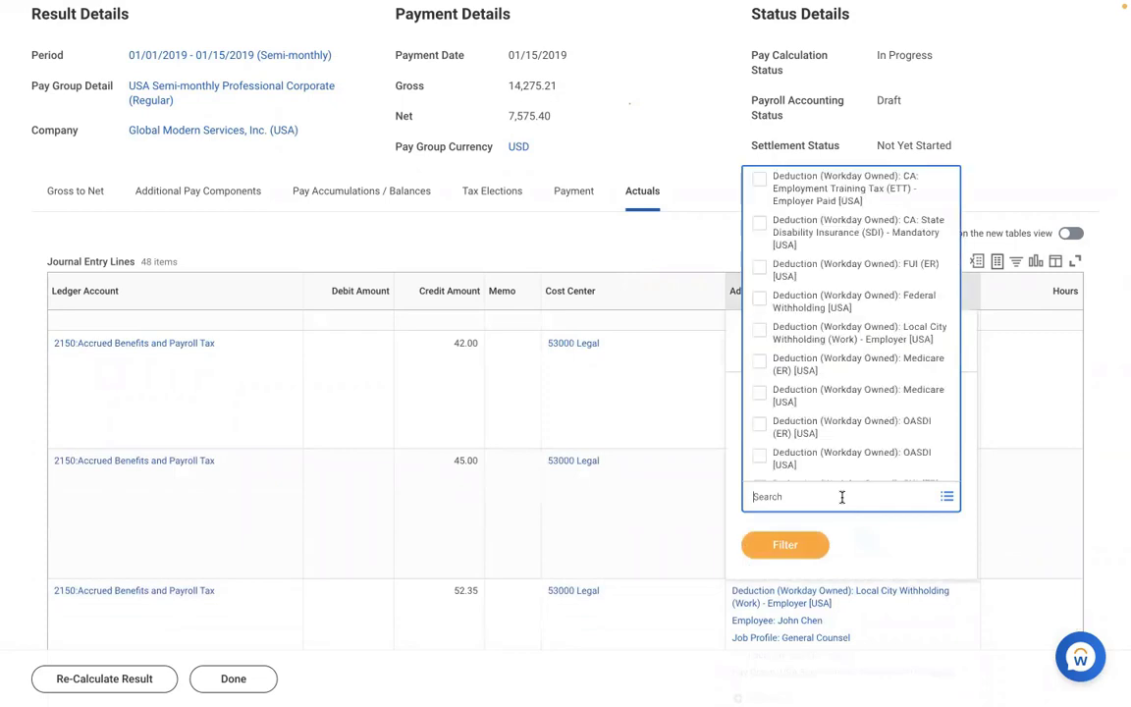
pyautogui.write('amd')
pyautogui.press('Return')
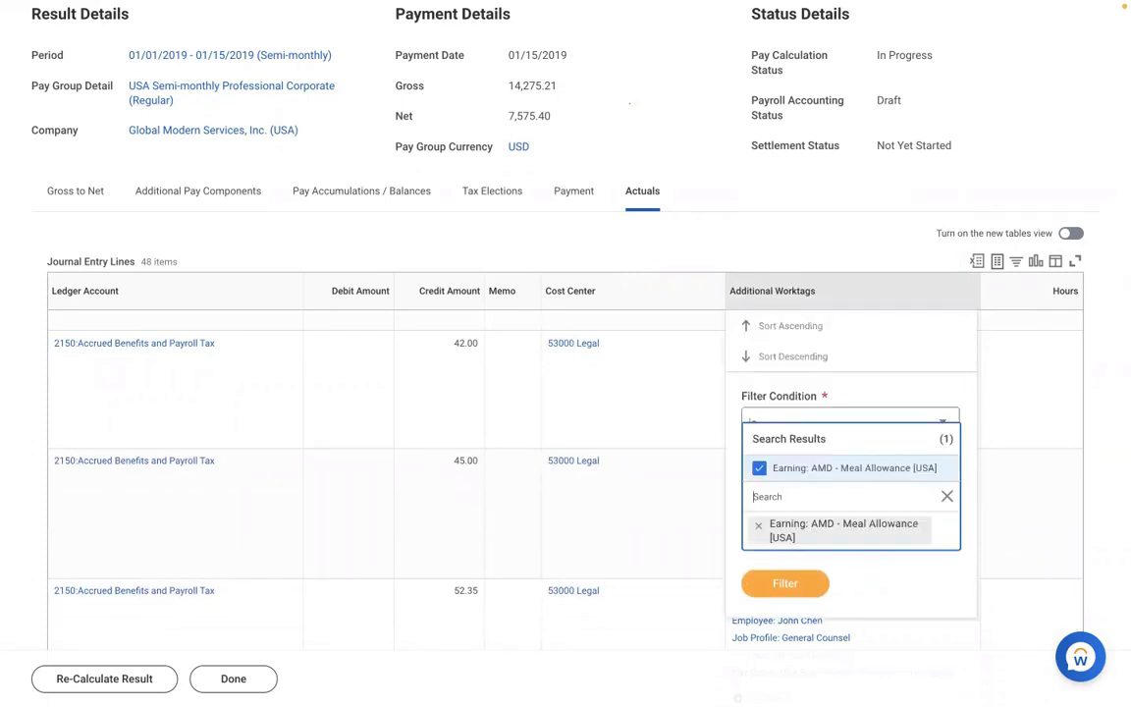
pyautogui.scroll(3, 698, 149)
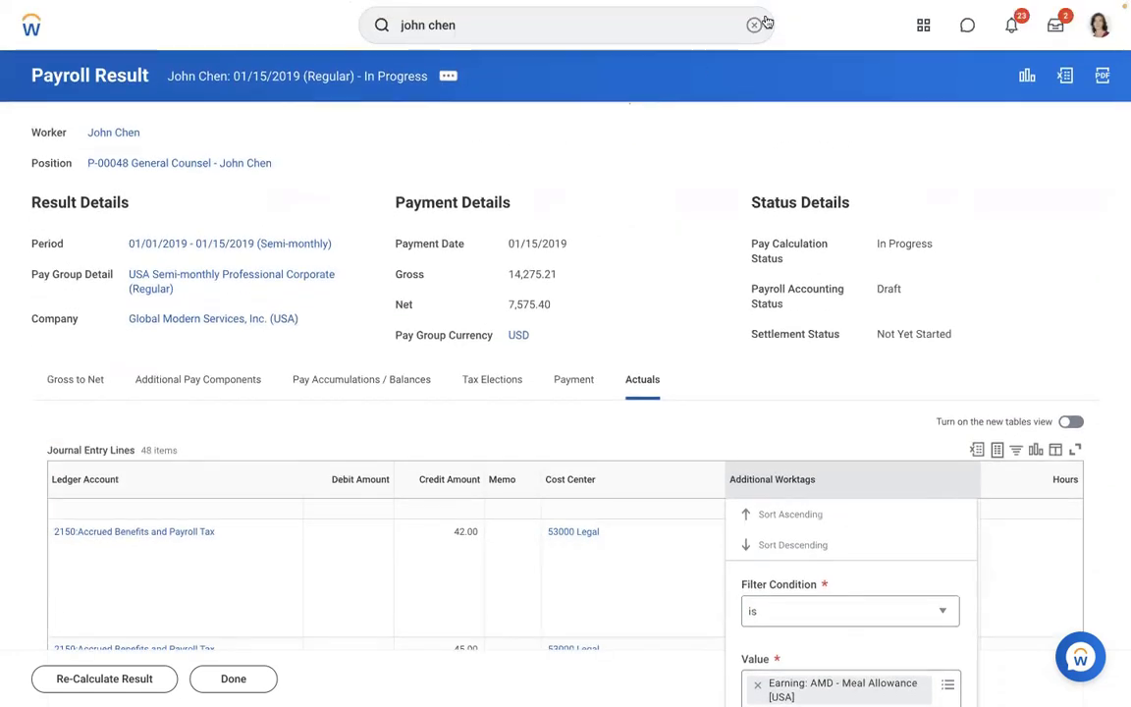
# - Open Edit Earning for AMD - Loan Payment [USA] at its existing 01/01/2019 effective date
pyautogui.click(754, 25)
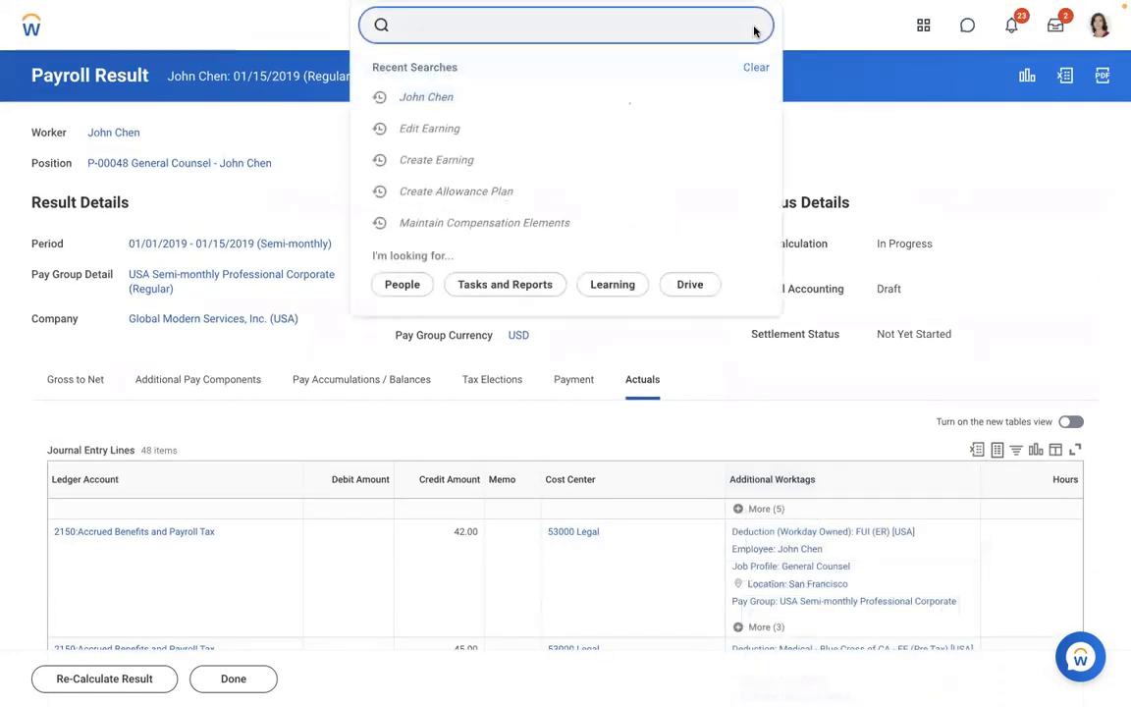
pyautogui.write('v')
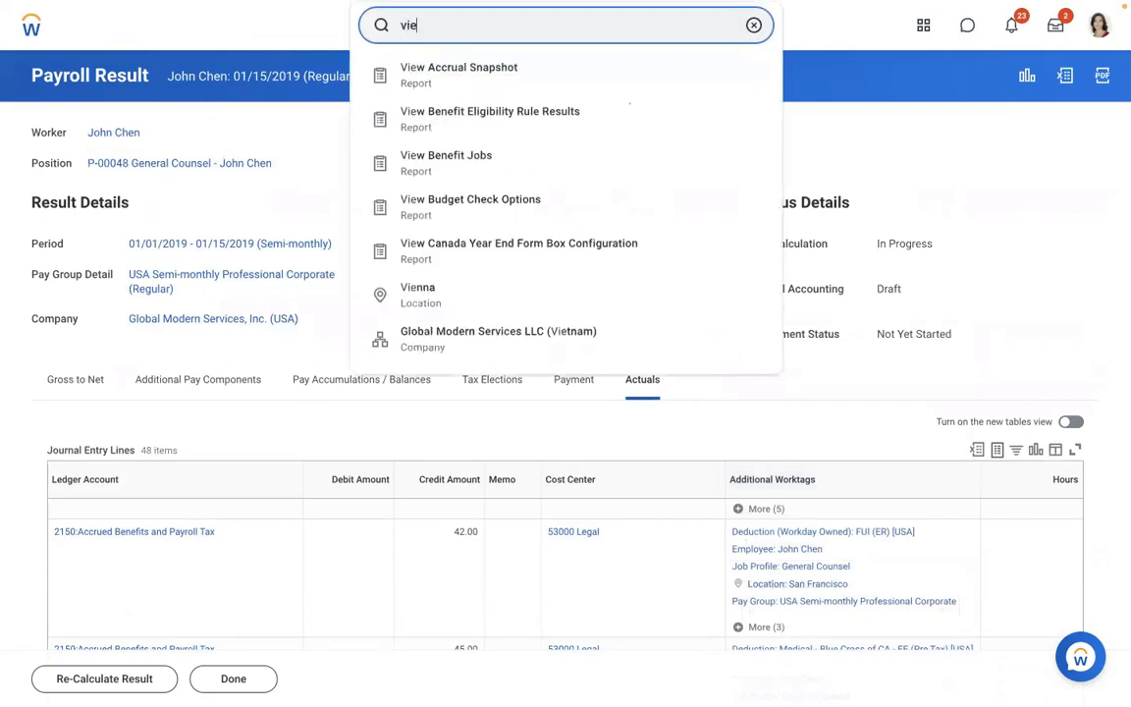
pyautogui.write('ie')
pyautogui.press('BackSpace')
pyautogui.press('BackSpace')
pyautogui.press('BackSpace')
pyautogui.write('edi')
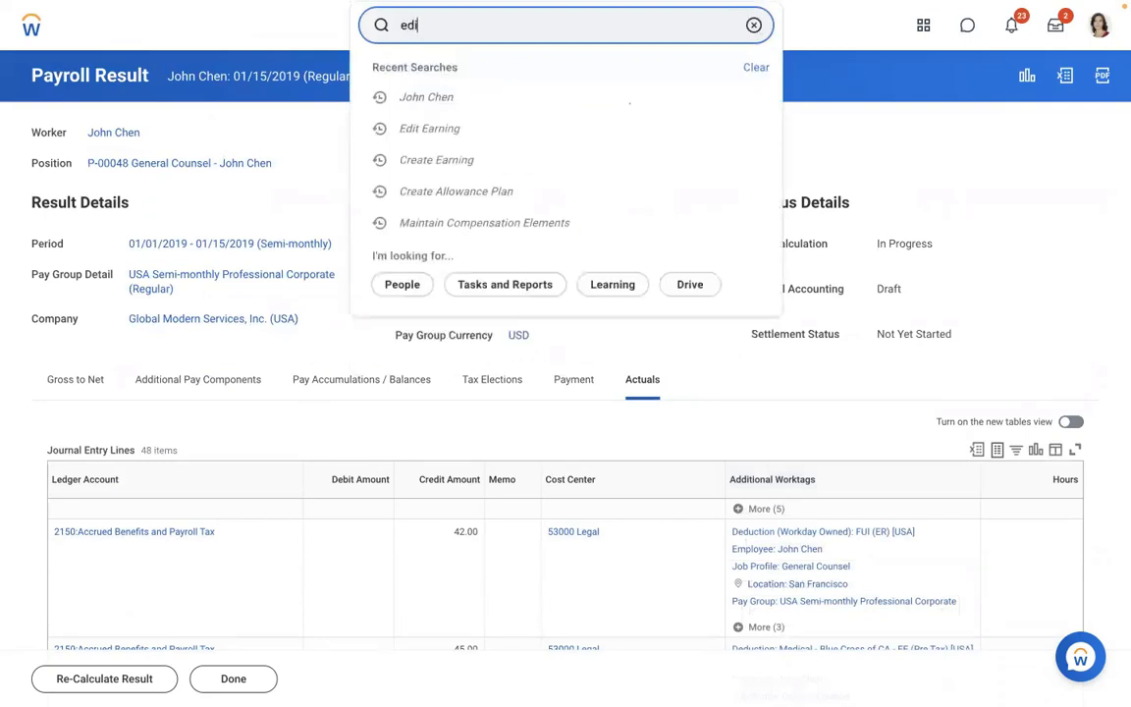
pyautogui.write('t earning')
pyautogui.click(495, 77)
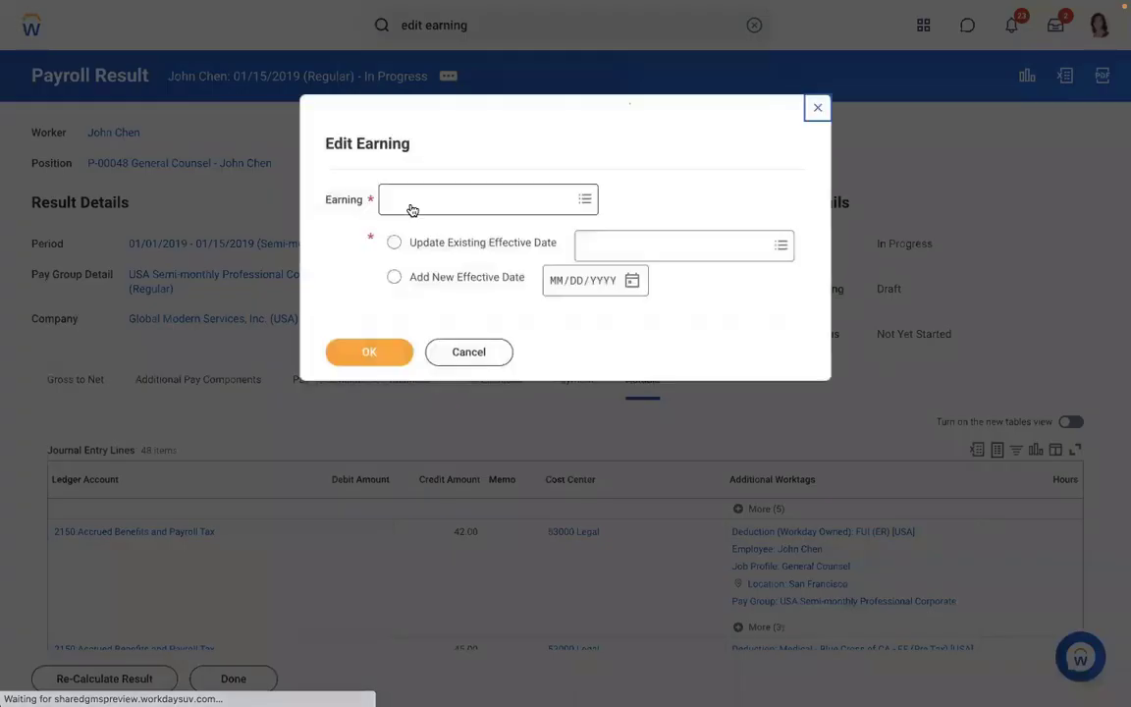
pyautogui.write('amd')
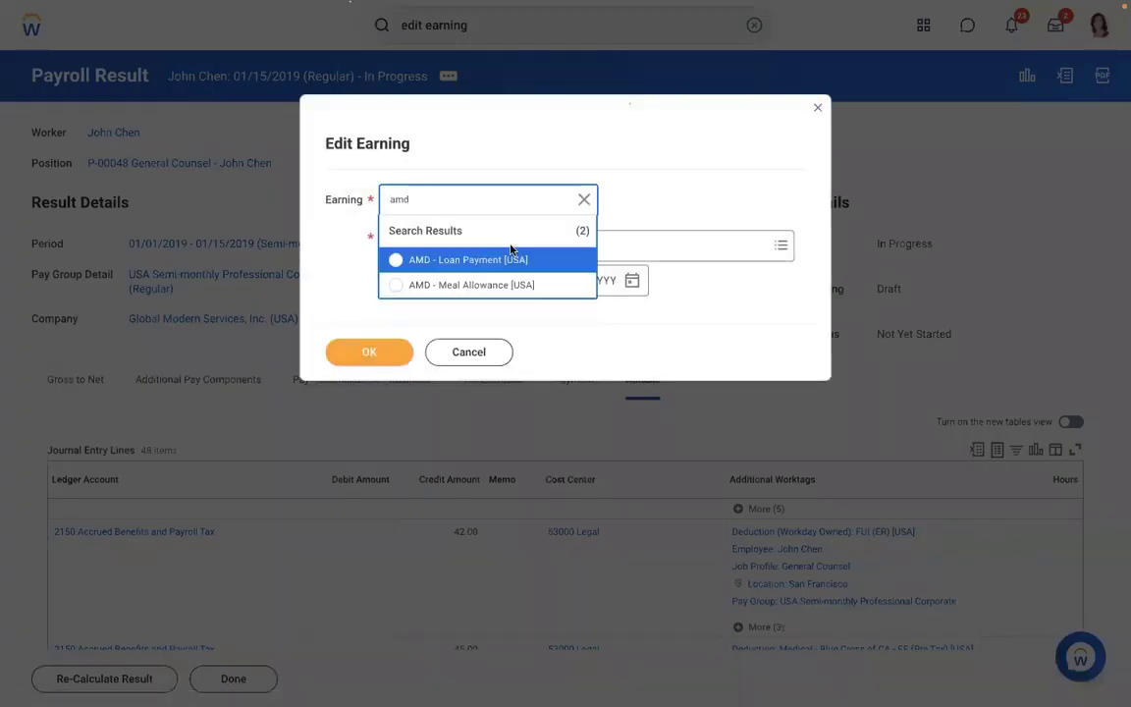
pyautogui.click(450, 262)
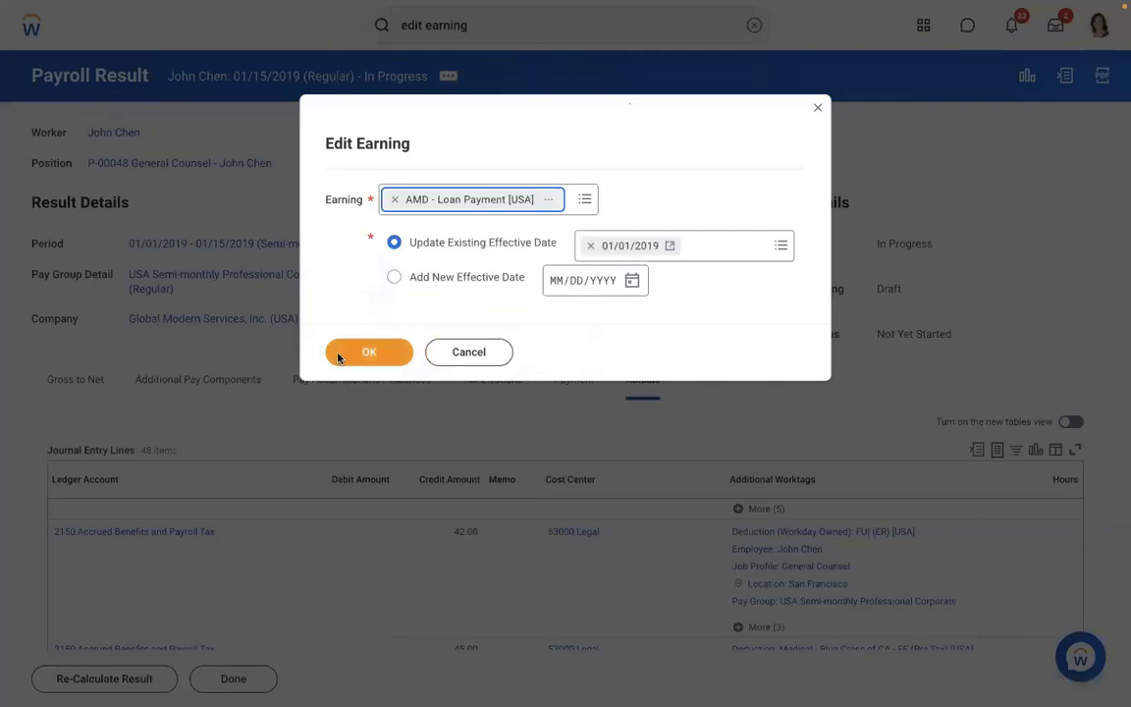
pyautogui.click(338, 356)
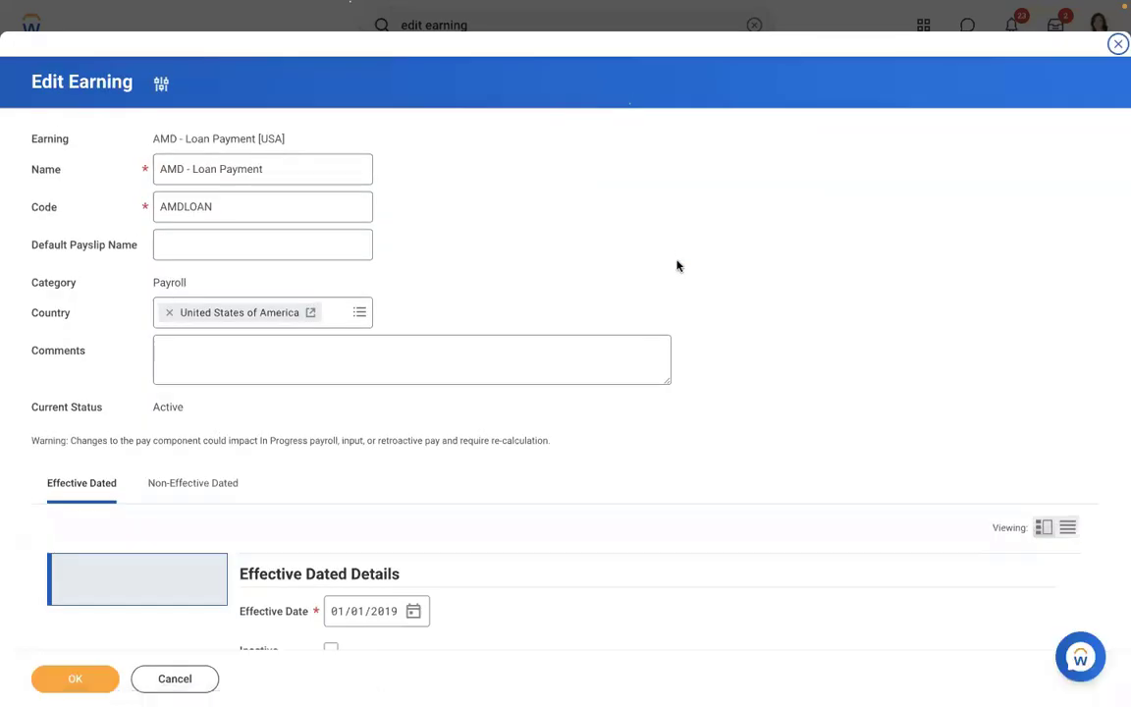
# - Remove the Payroll Input (Onetime) eligibility rule and search 'payroll input' for a replacement
pyautogui.scroll(-4, 677, 267)
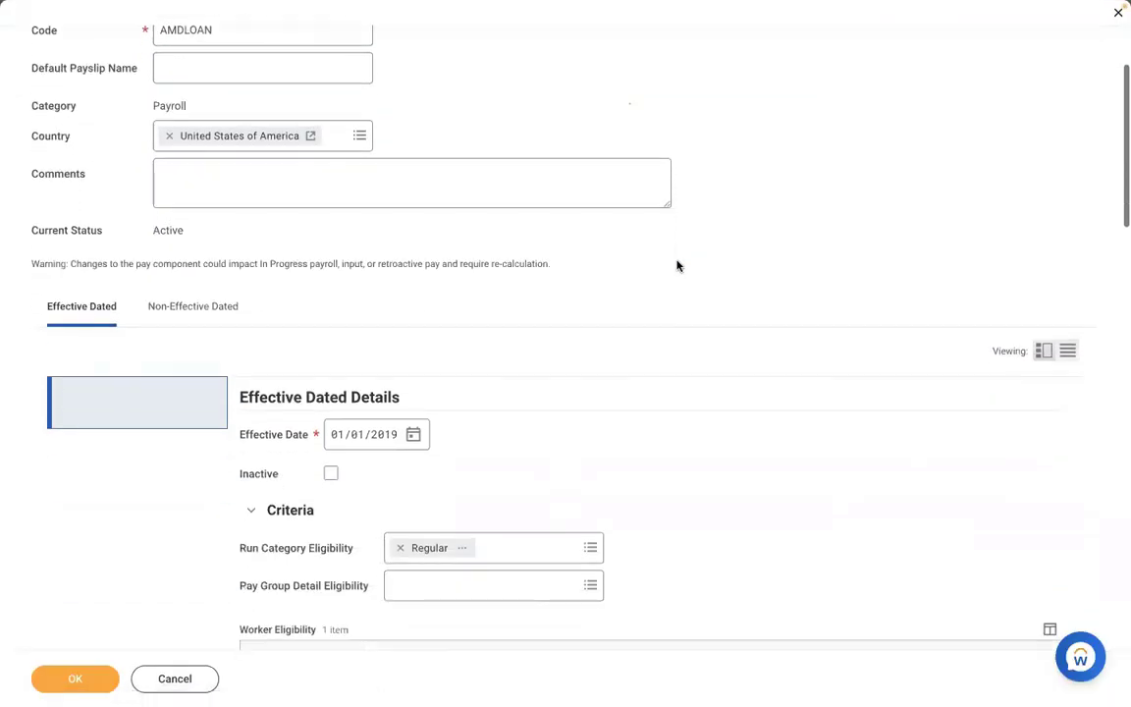
pyautogui.scroll(-4, 677, 267)
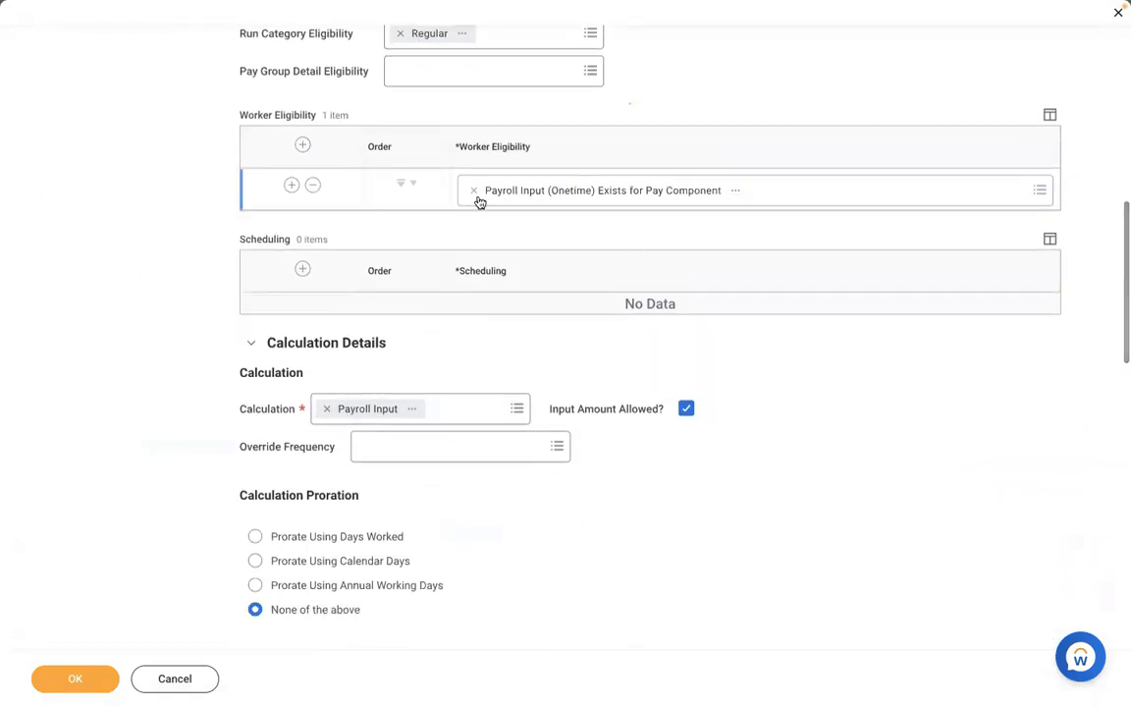
pyautogui.click(472, 191)
pyautogui.write('pay')
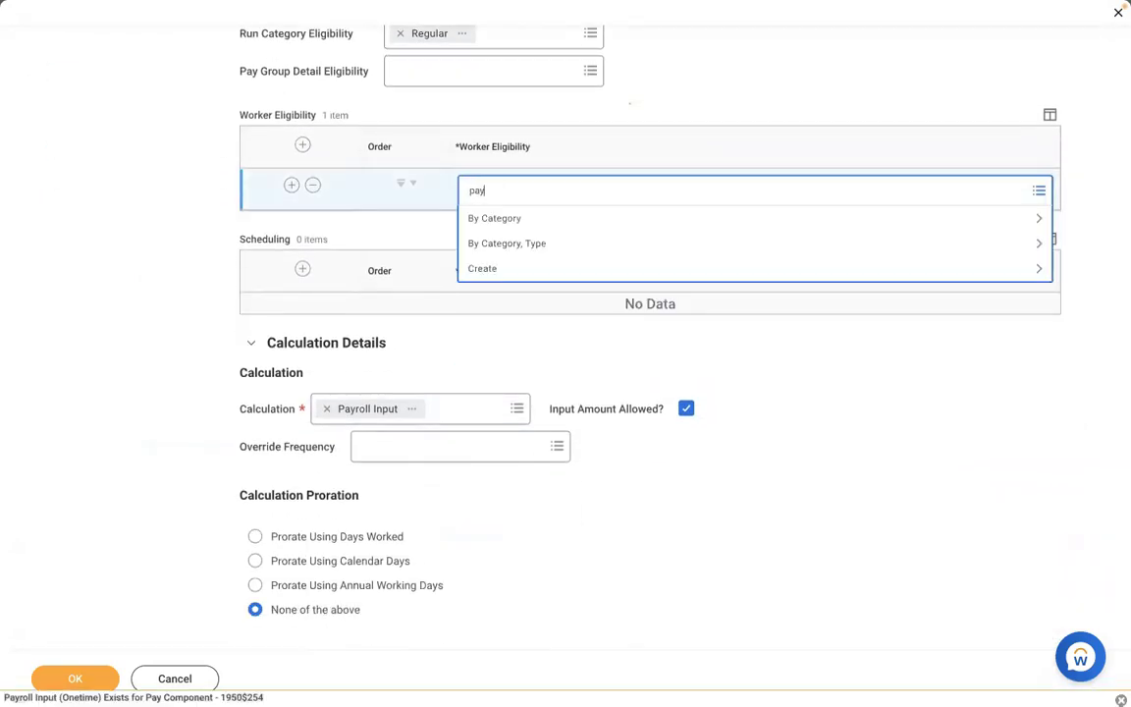
pyautogui.write('roll input')
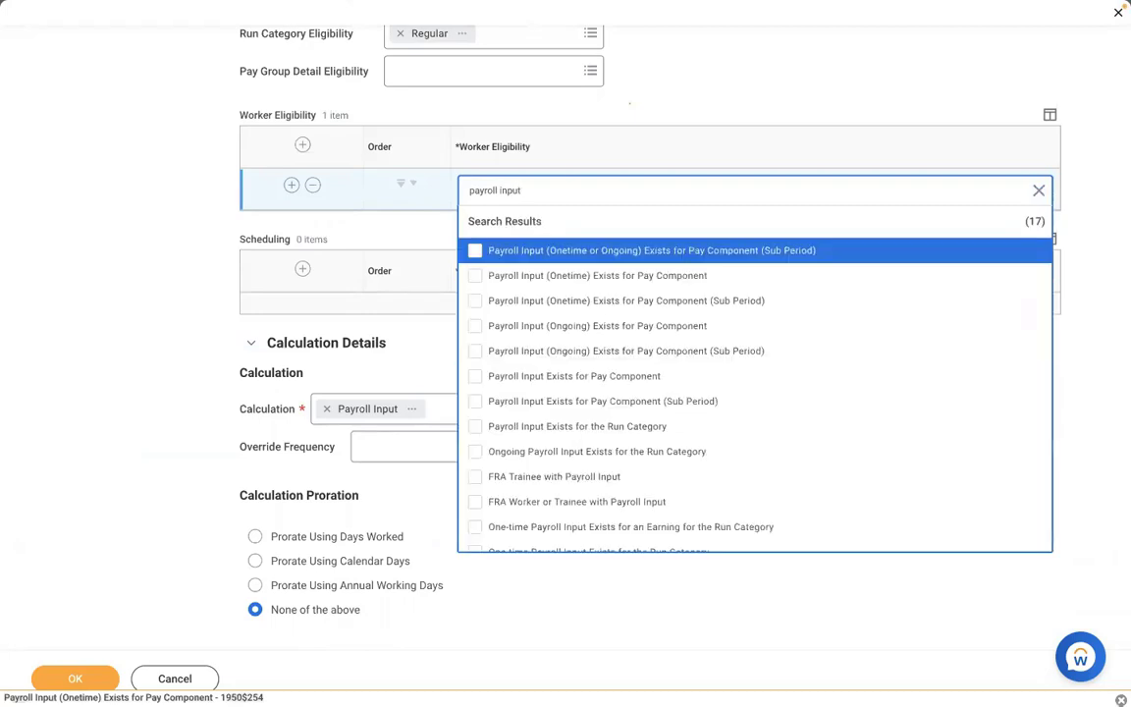
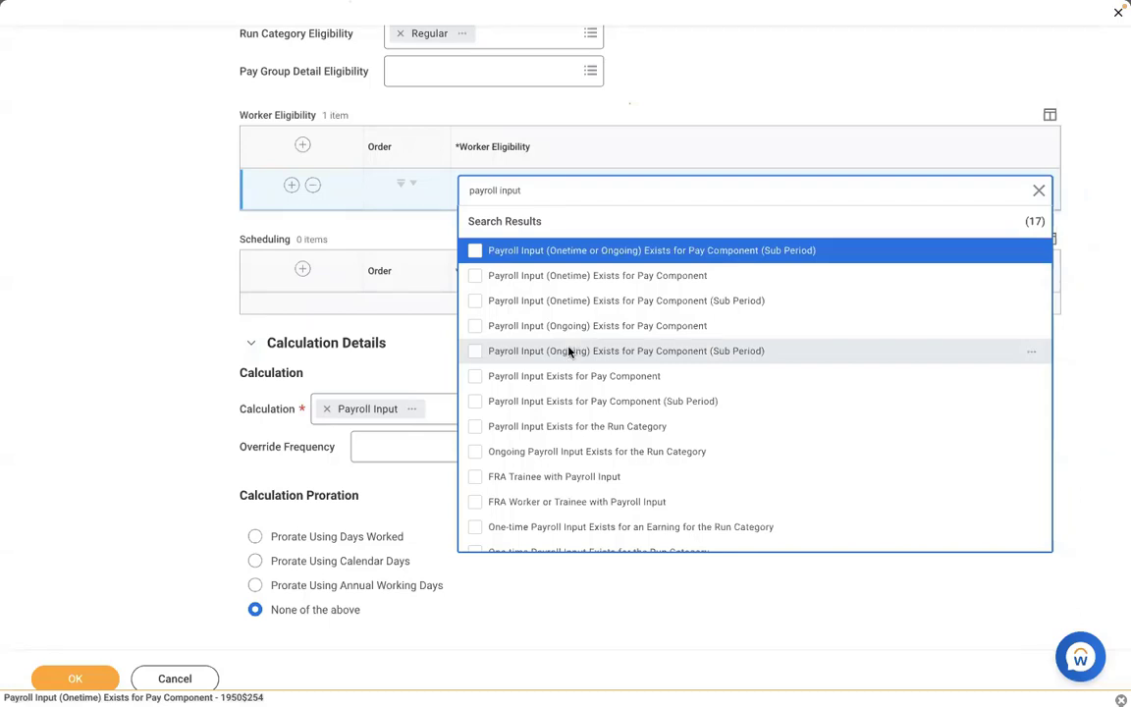
# - Set the AMD - Loan Payment worker eligibility to 'Payroll Input Exists for Pay Component' and save
pyautogui.click(532, 379)
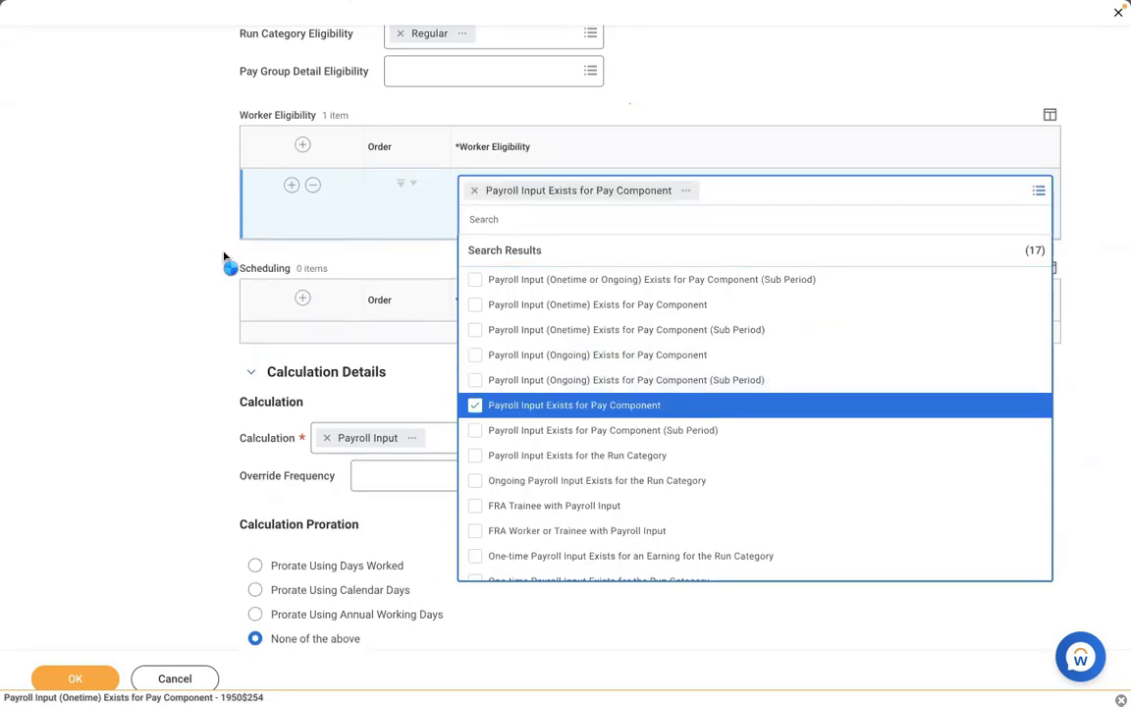
pyautogui.click(147, 250)
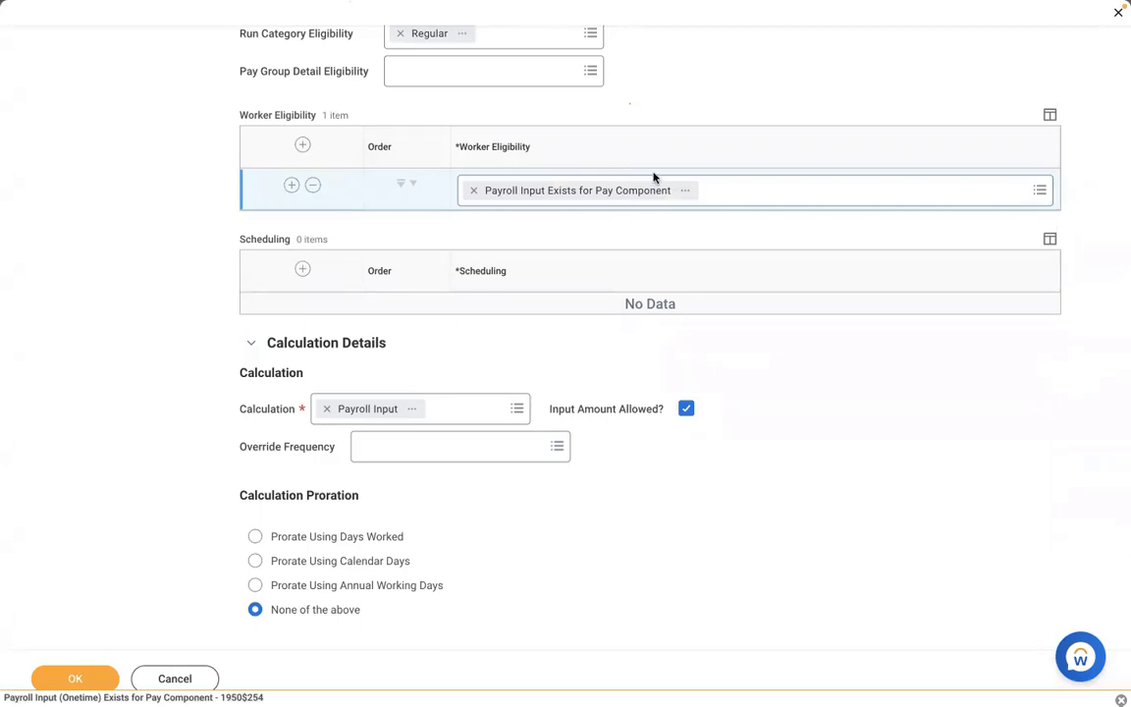
pyautogui.click(75, 676)
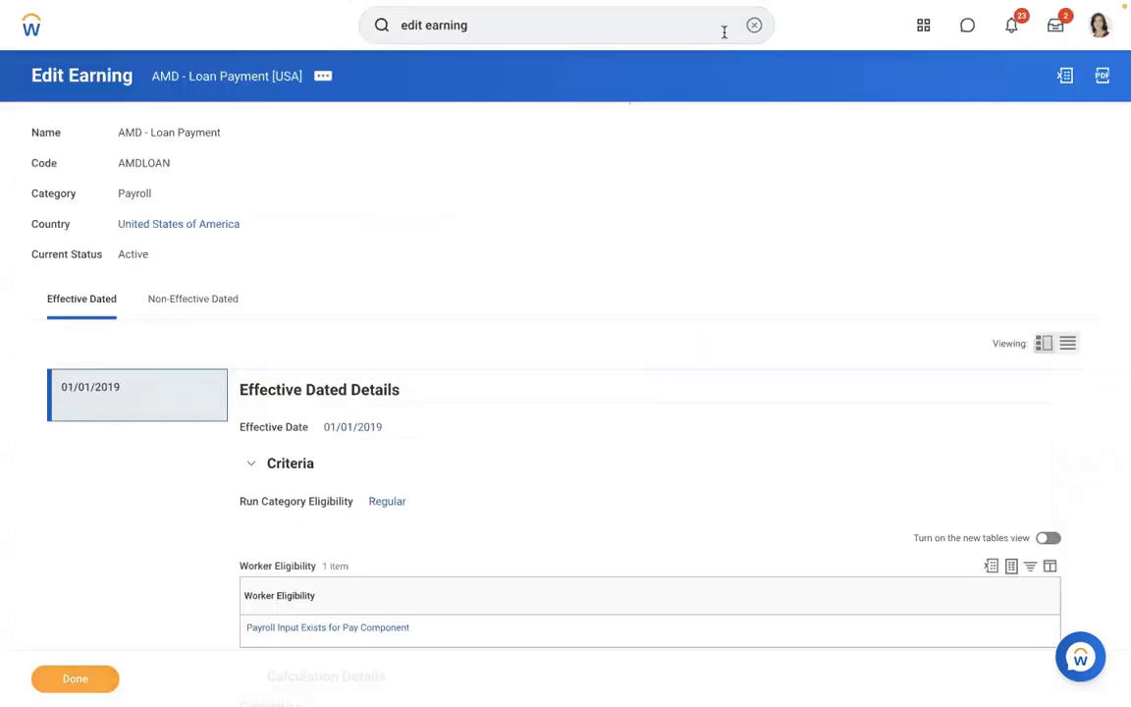
# - Search globally for the worker and open their profile
pyautogui.click(754, 24)
pyautogui.press('Escape')
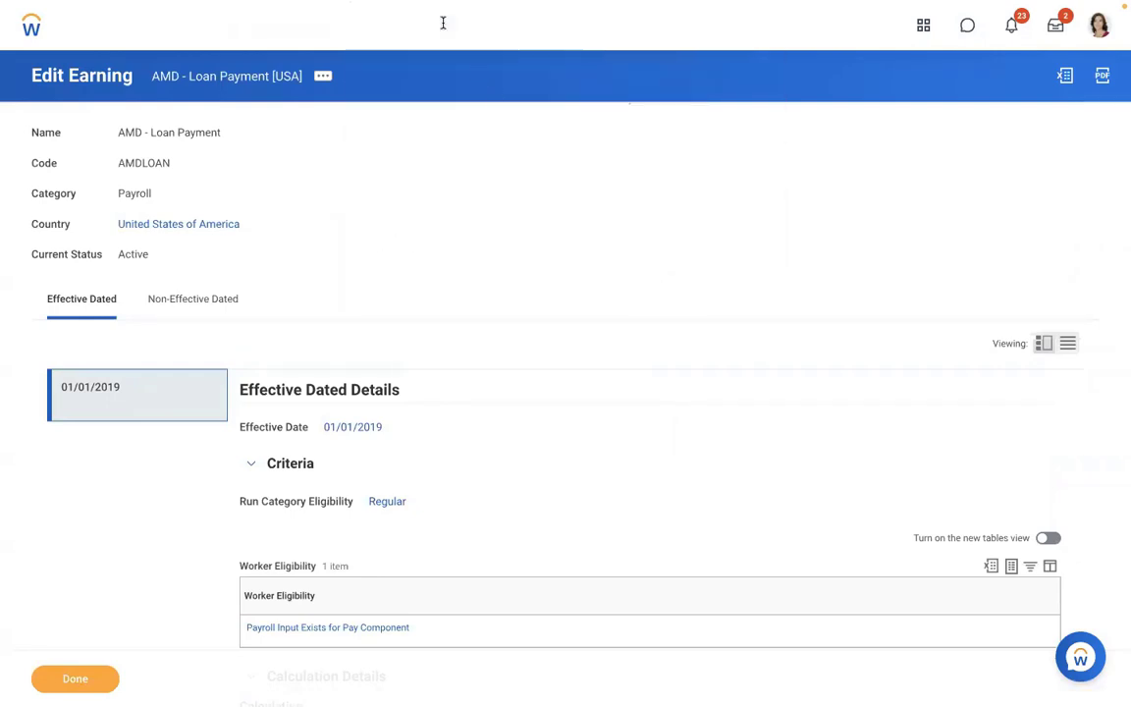
pyautogui.click(400, 24)
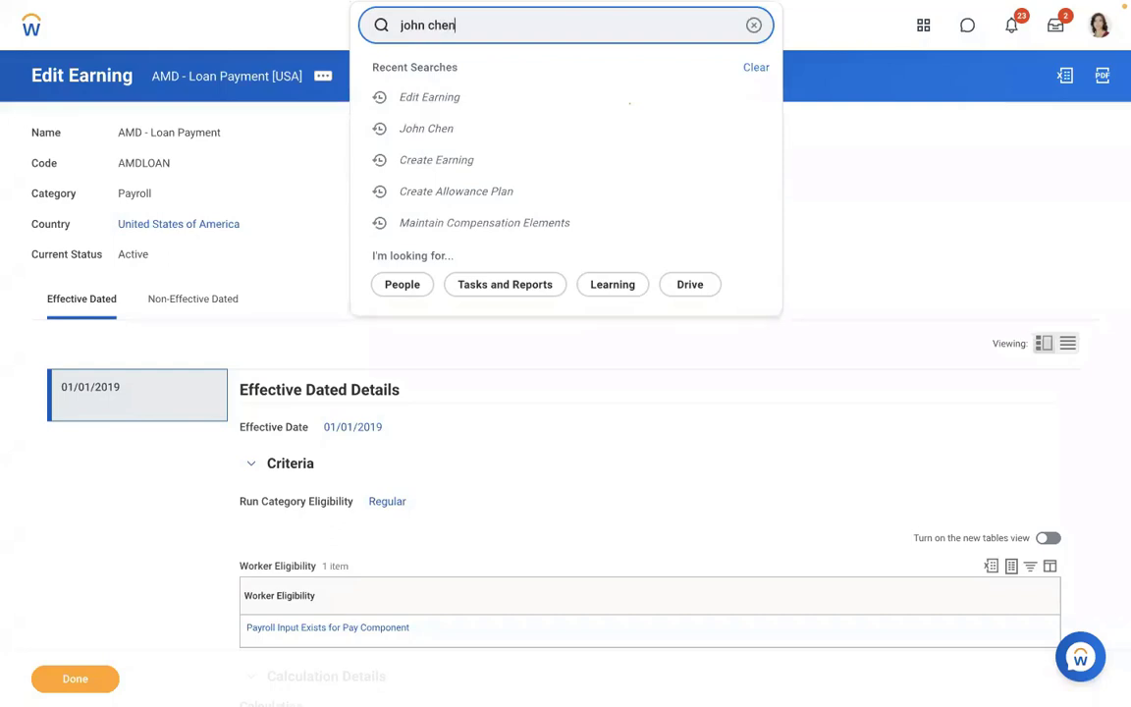
pyautogui.press('Return')
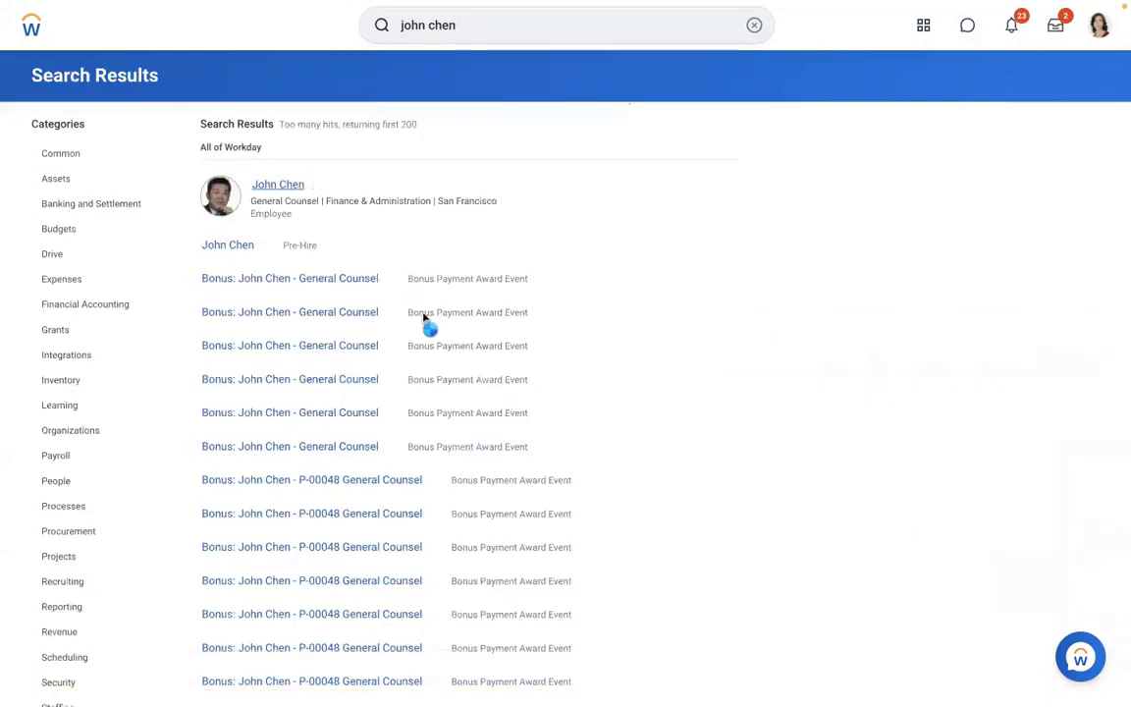
pyautogui.click(247, 245)
# - Check the worker's payroll inputs under Pay, then return to their payroll results
pyautogui.click(83, 552)
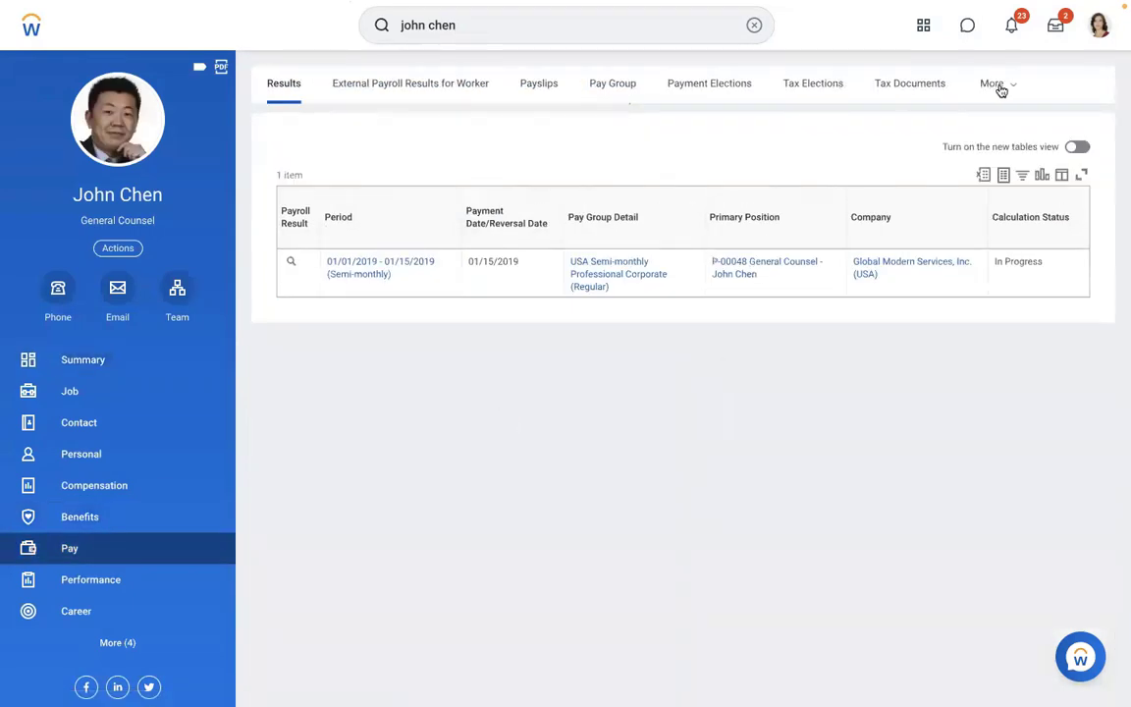
pyautogui.click(999, 90)
pyautogui.click(893, 329)
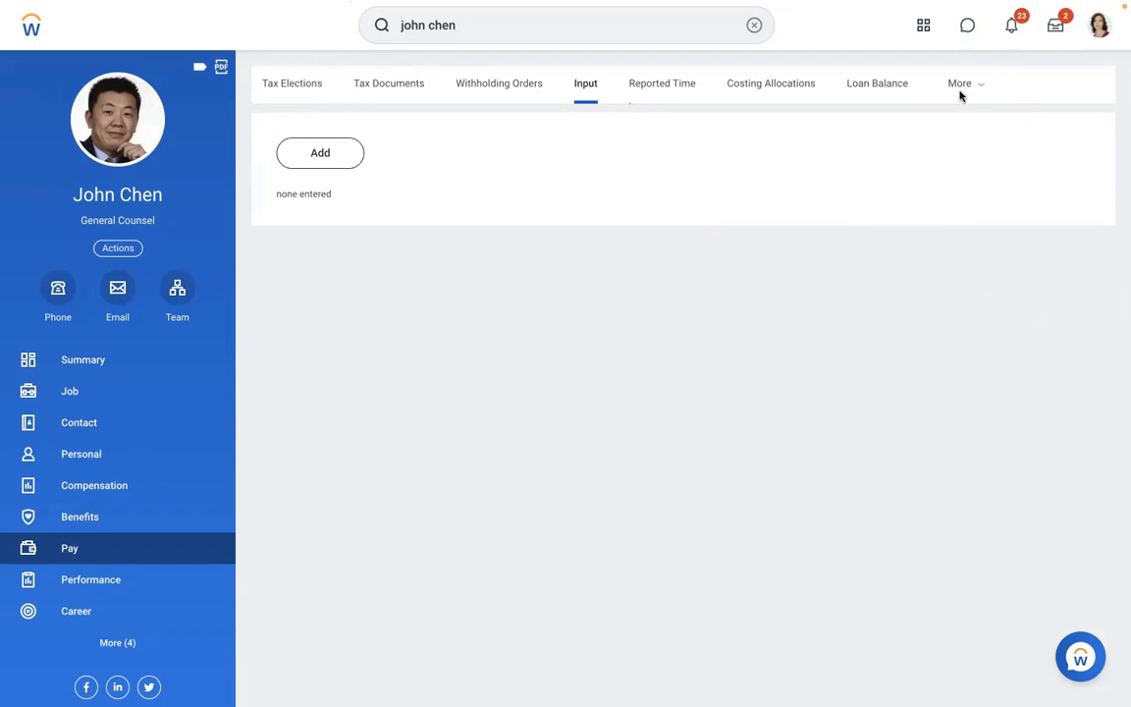
pyautogui.click(960, 86)
pyautogui.click(853, 123)
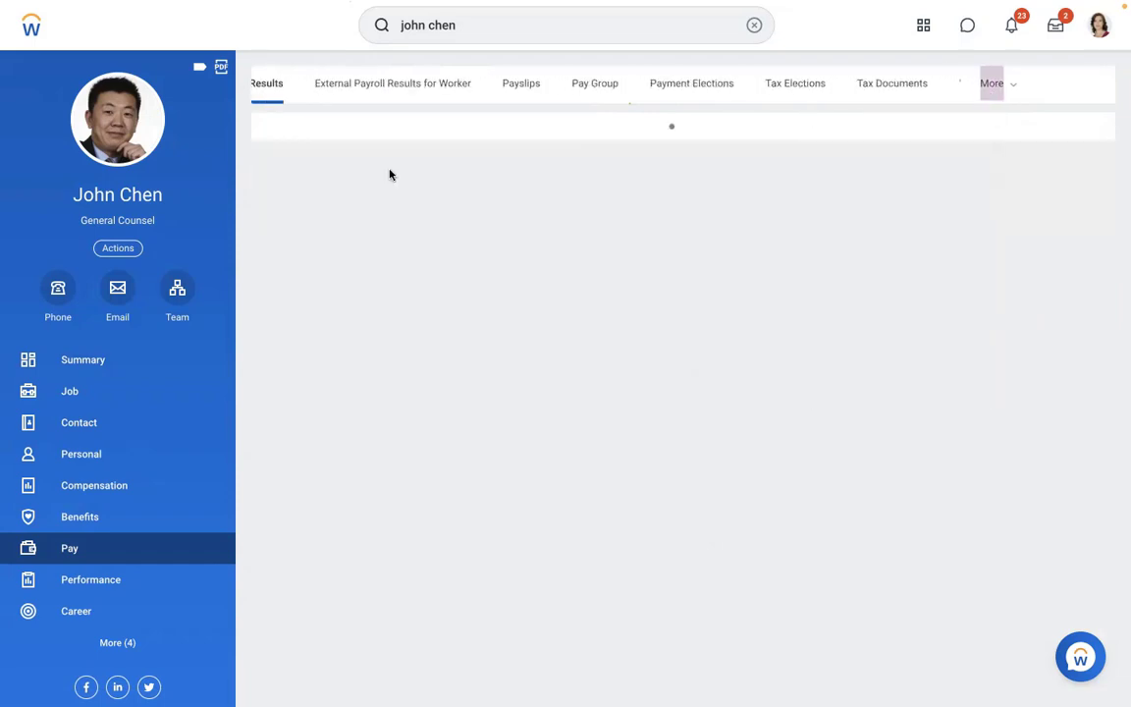
# - Start Pay Calculation > Re-Calculate on the 01/15/2019 payroll result
pyautogui.click(312, 265)
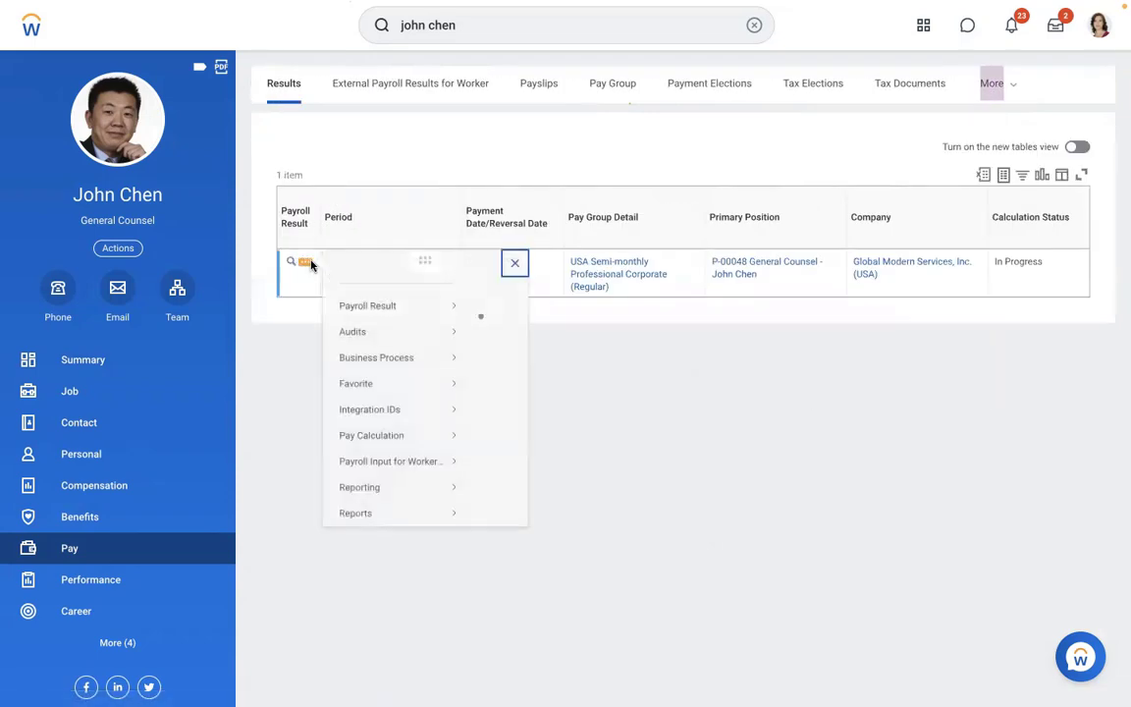
pyautogui.moveTo(410, 344)
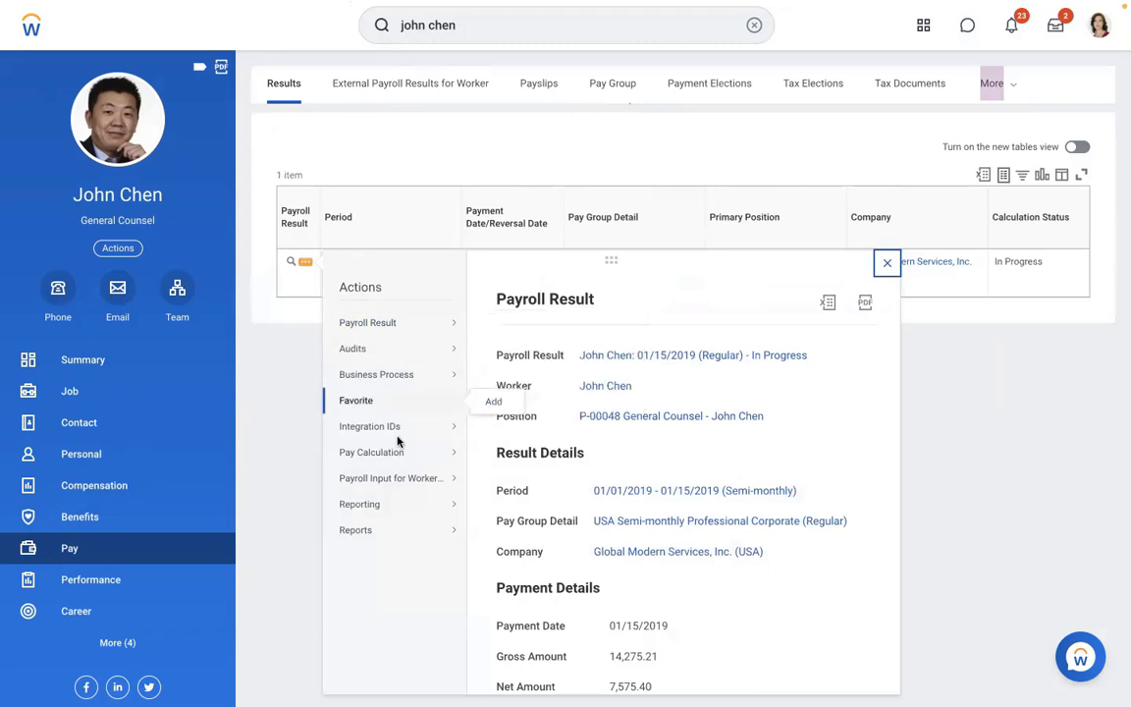
pyautogui.moveTo(403, 457)
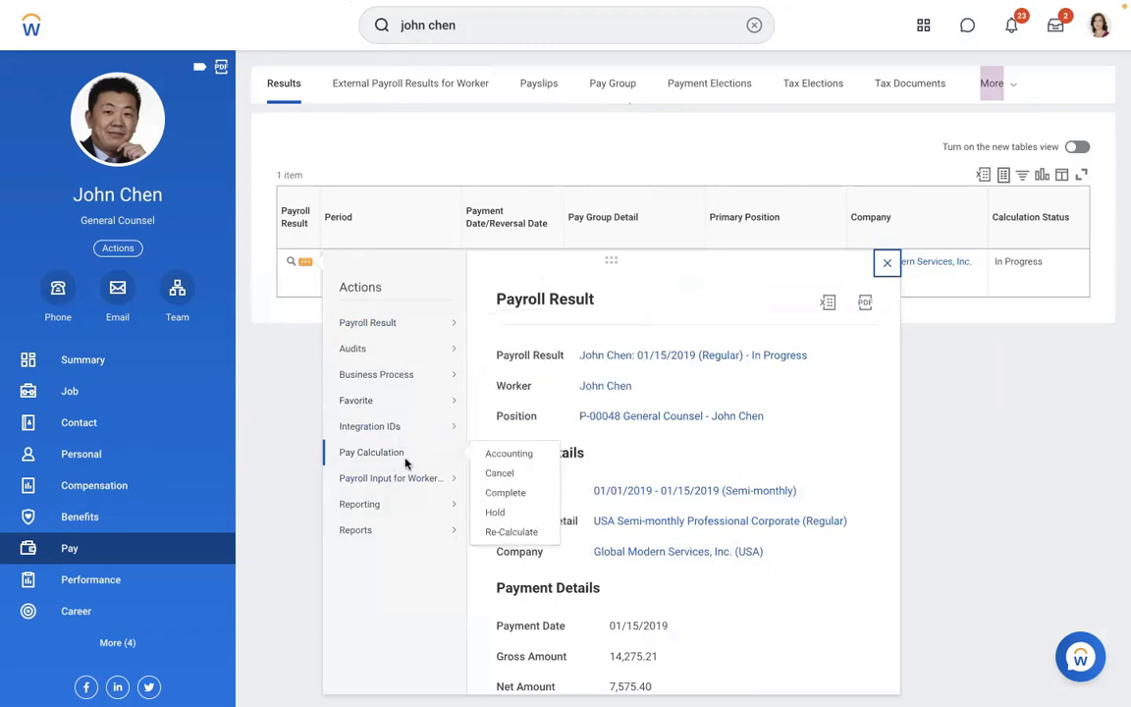
pyautogui.click(501, 530)
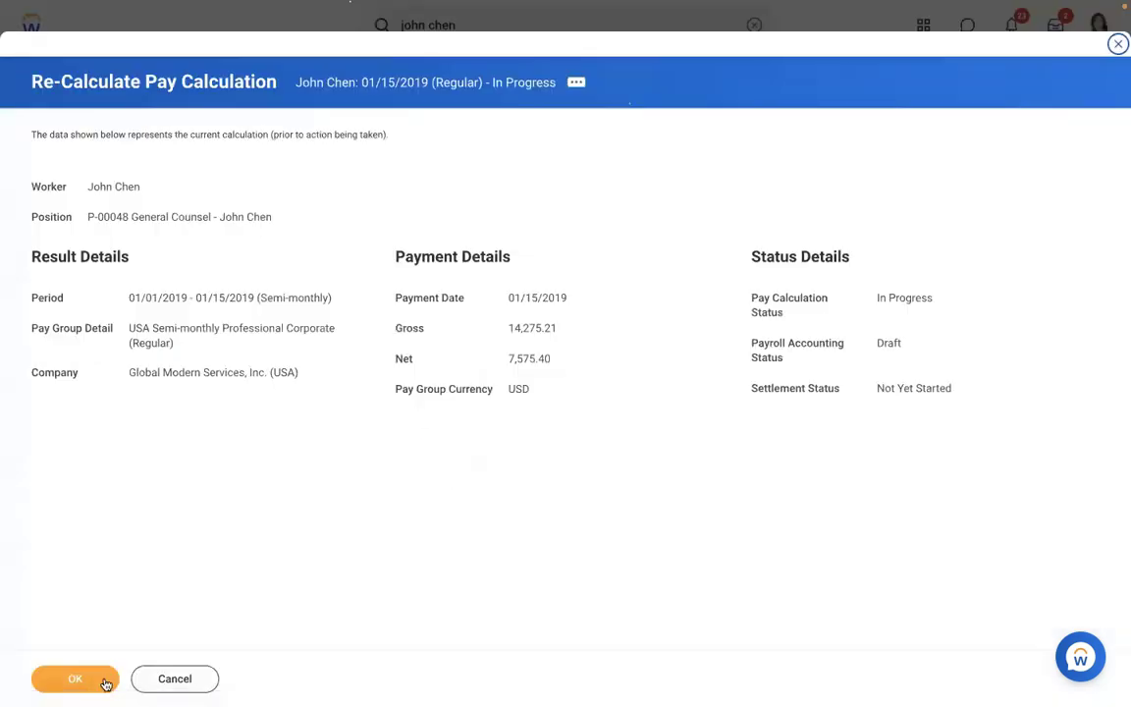
# - Re-calculate the 01/15/2019 result and review its Compensation, Benefits and Taxes tables
pyautogui.click(74, 681)
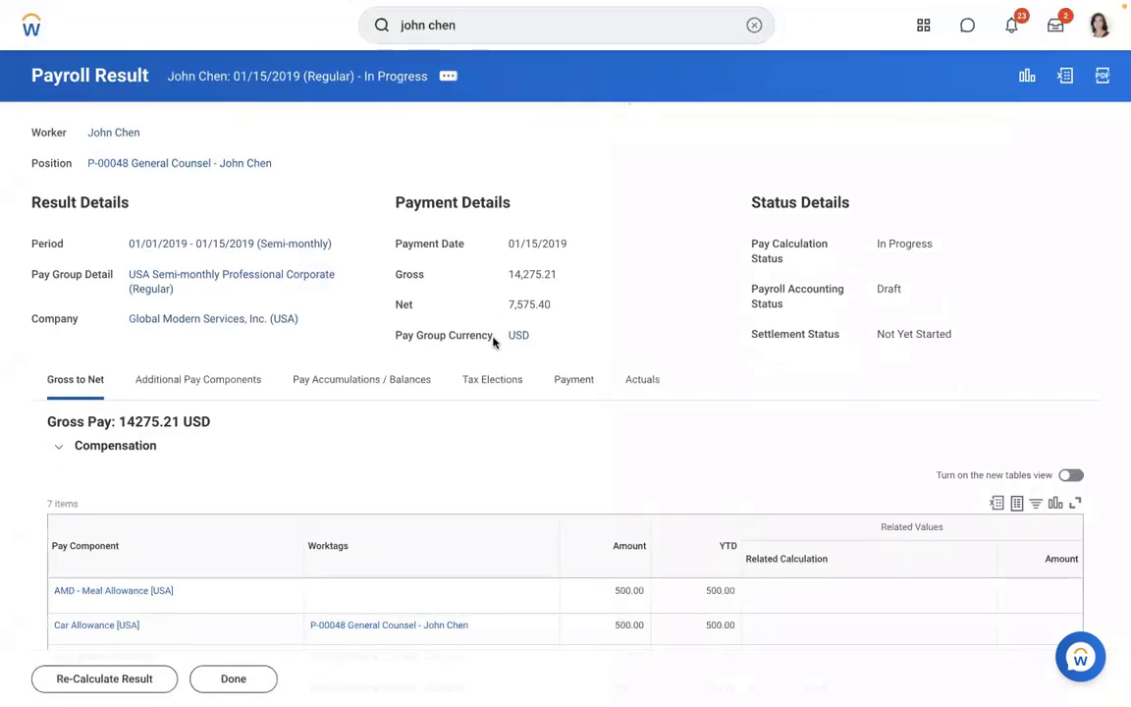
pyautogui.scroll(-5, 465, 447)
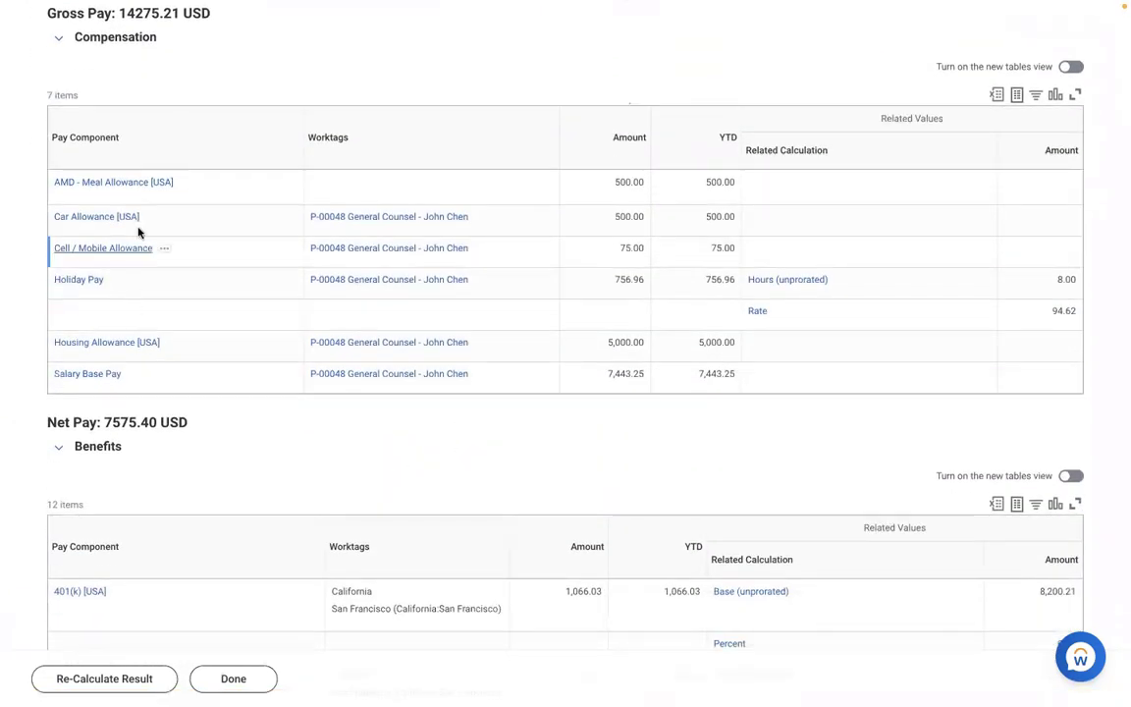
pyautogui.scroll(-1, 201, 320)
pyautogui.scroll(-6, 201, 320)
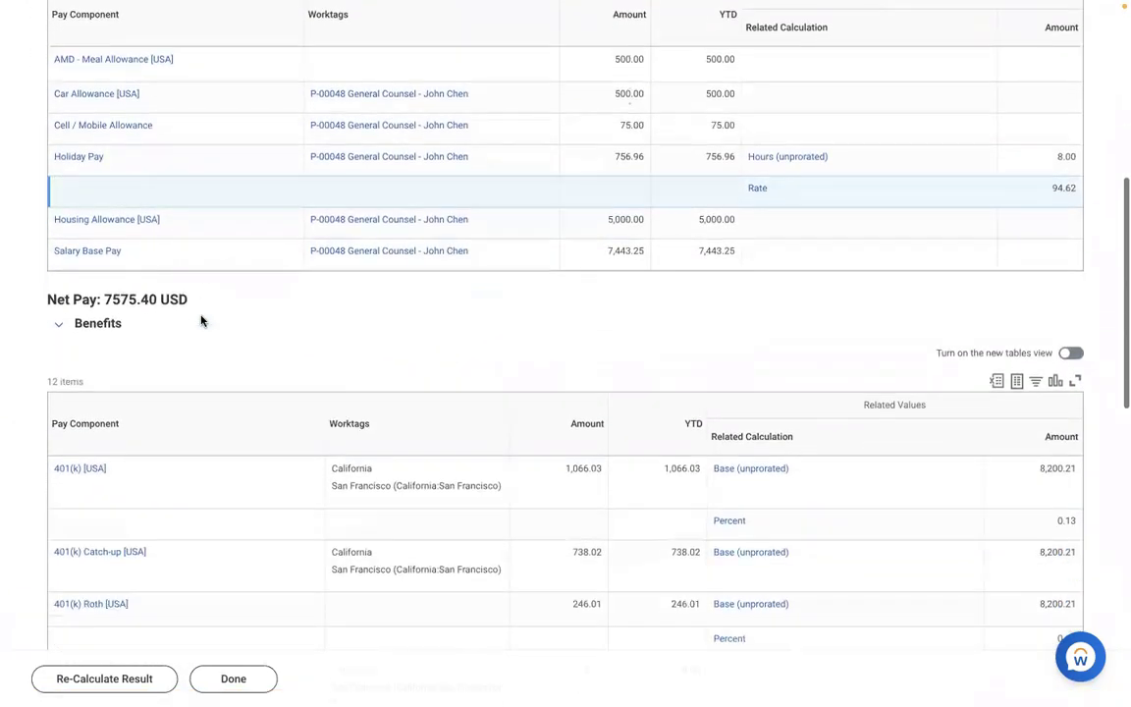
pyautogui.scroll(-5, 201, 320)
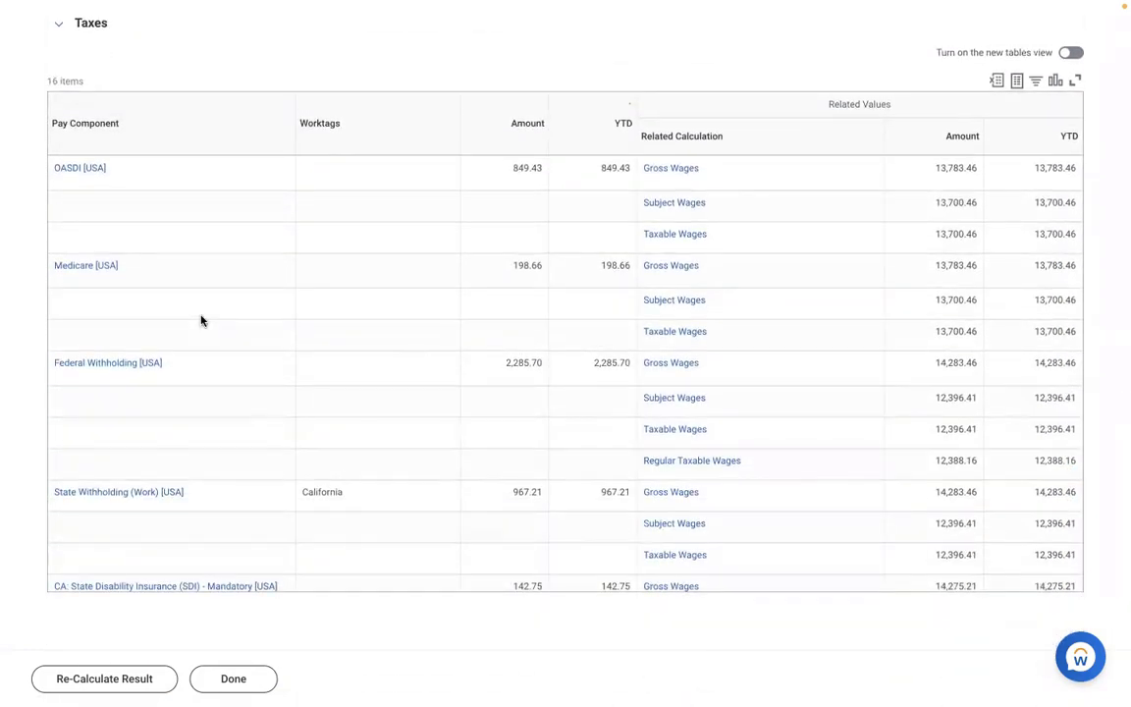
pyautogui.scroll(3, 201, 320)
pyautogui.scroll(8, 202, 320)
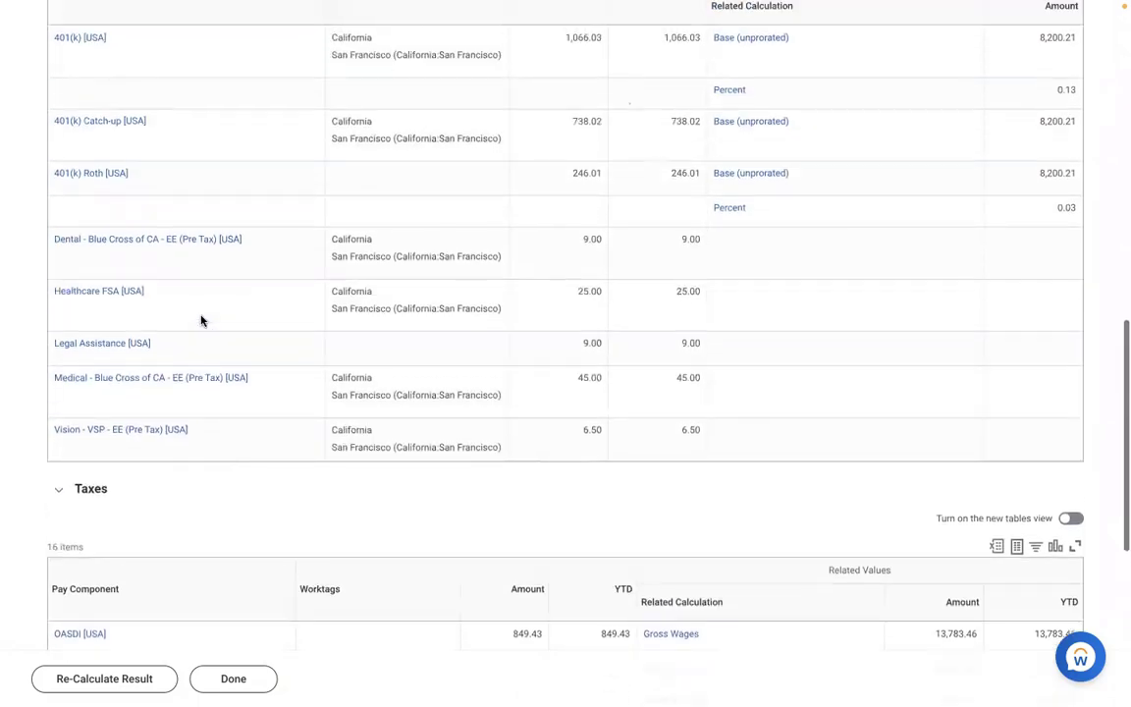
pyautogui.scroll(4, 202, 320)
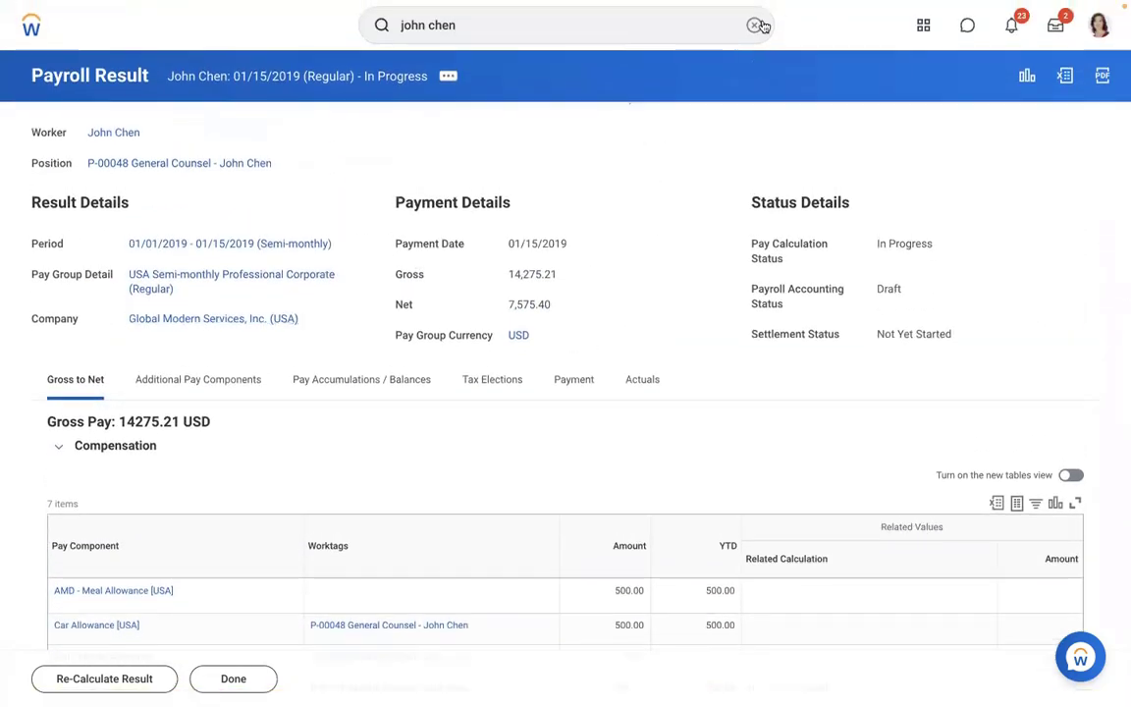
# - Open the AMD - Loan Payment earning in the Edit Earning task
pyautogui.click(754, 24)
pyautogui.write('edit')
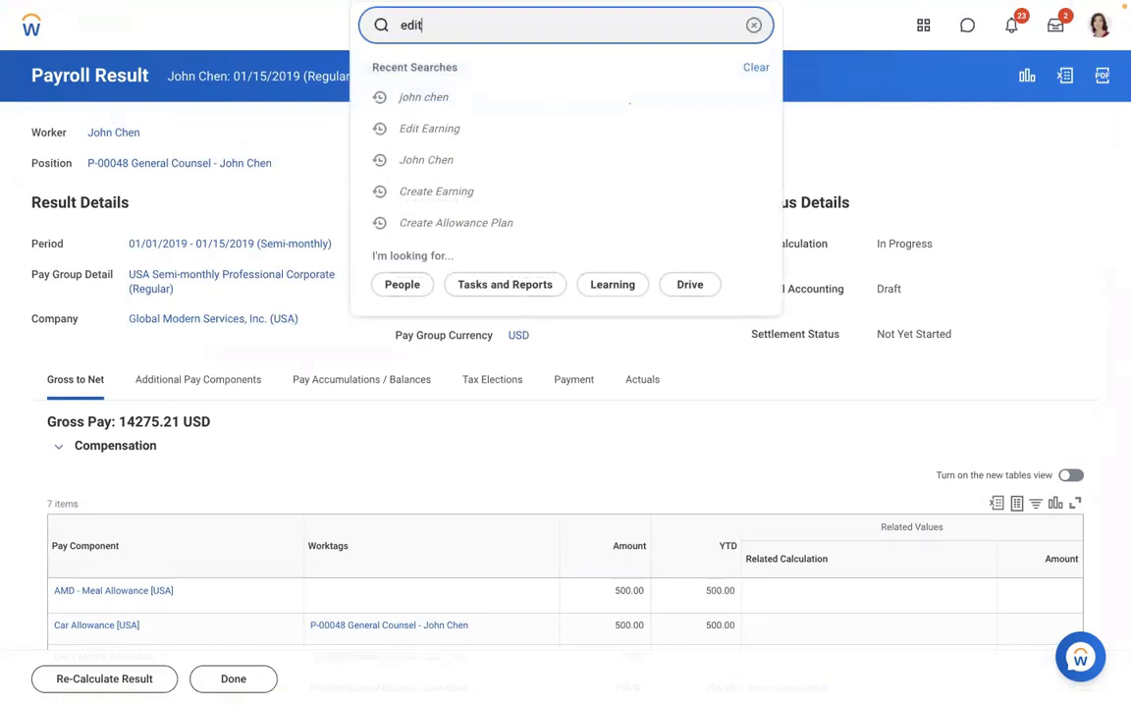
pyautogui.write(' earning')
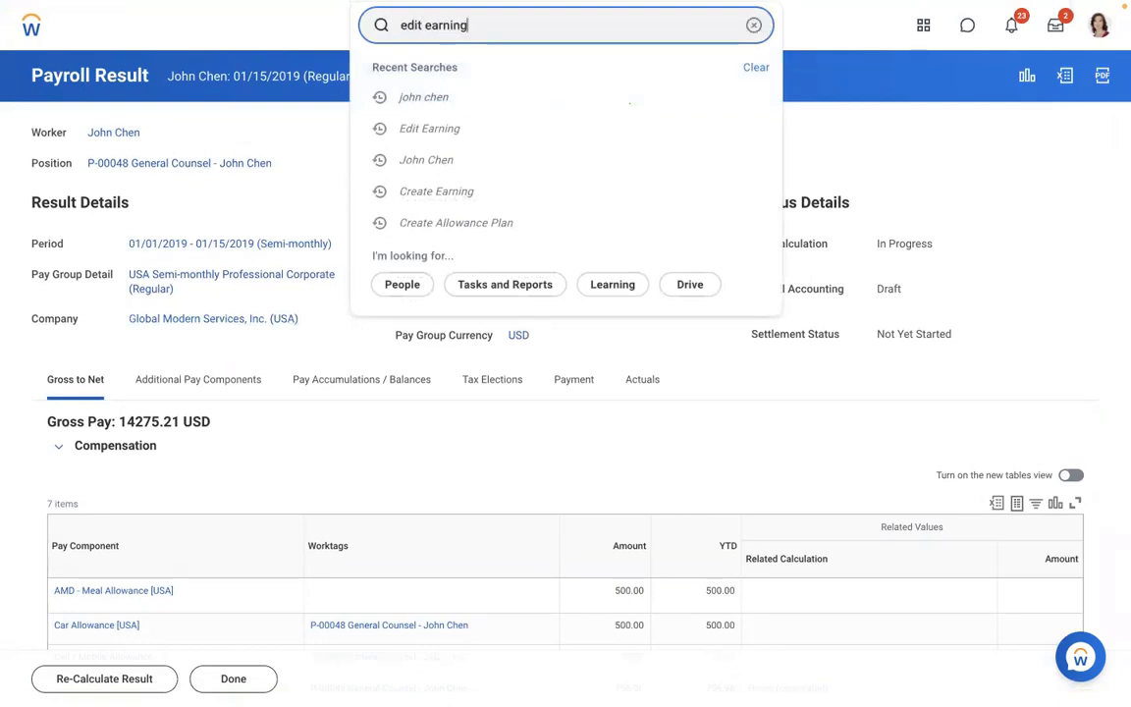
pyautogui.click(458, 77)
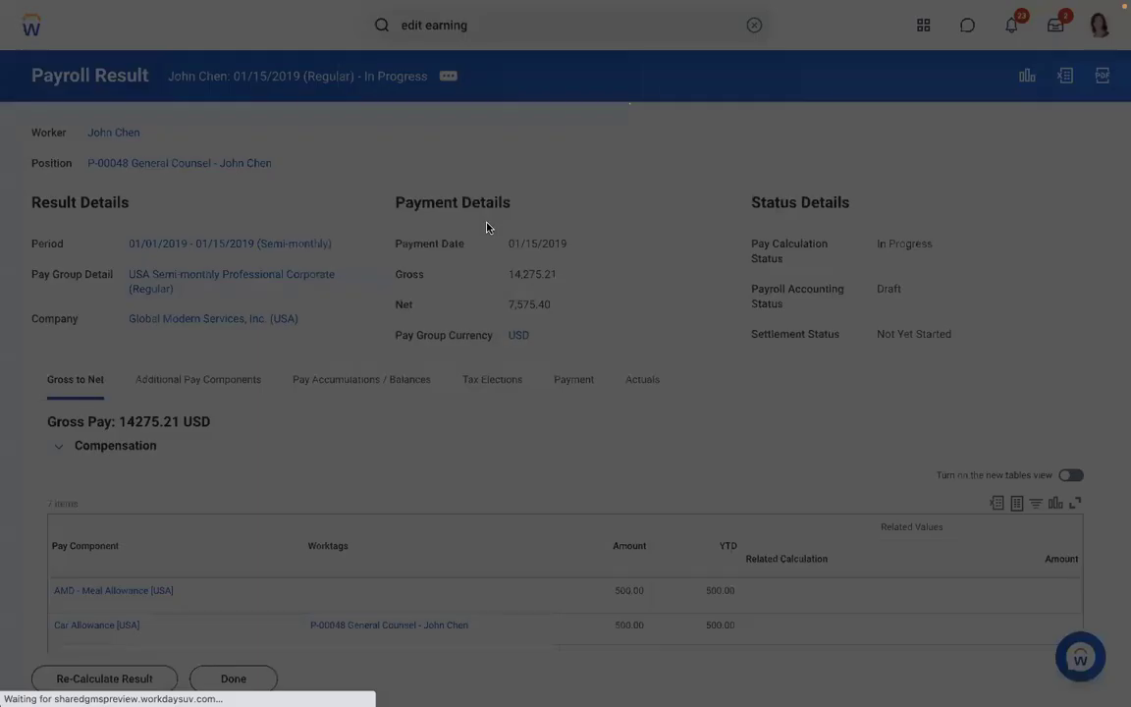
pyautogui.click(424, 201)
pyautogui.write('amd')
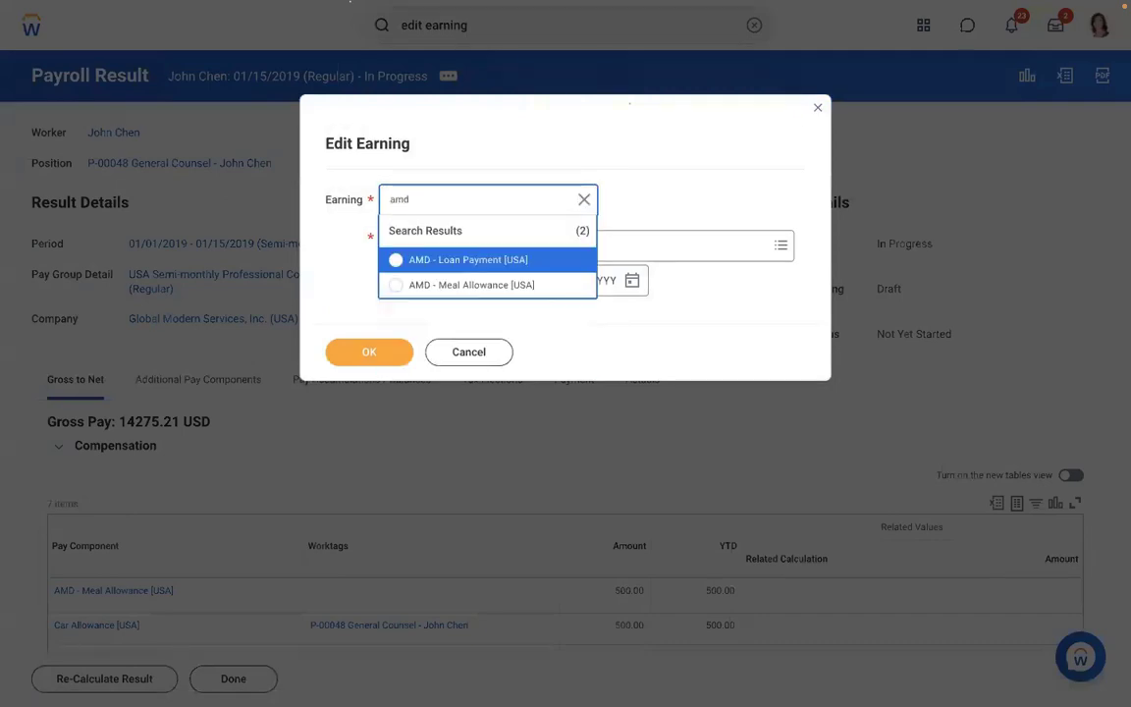
pyautogui.click(438, 261)
pyautogui.click(367, 351)
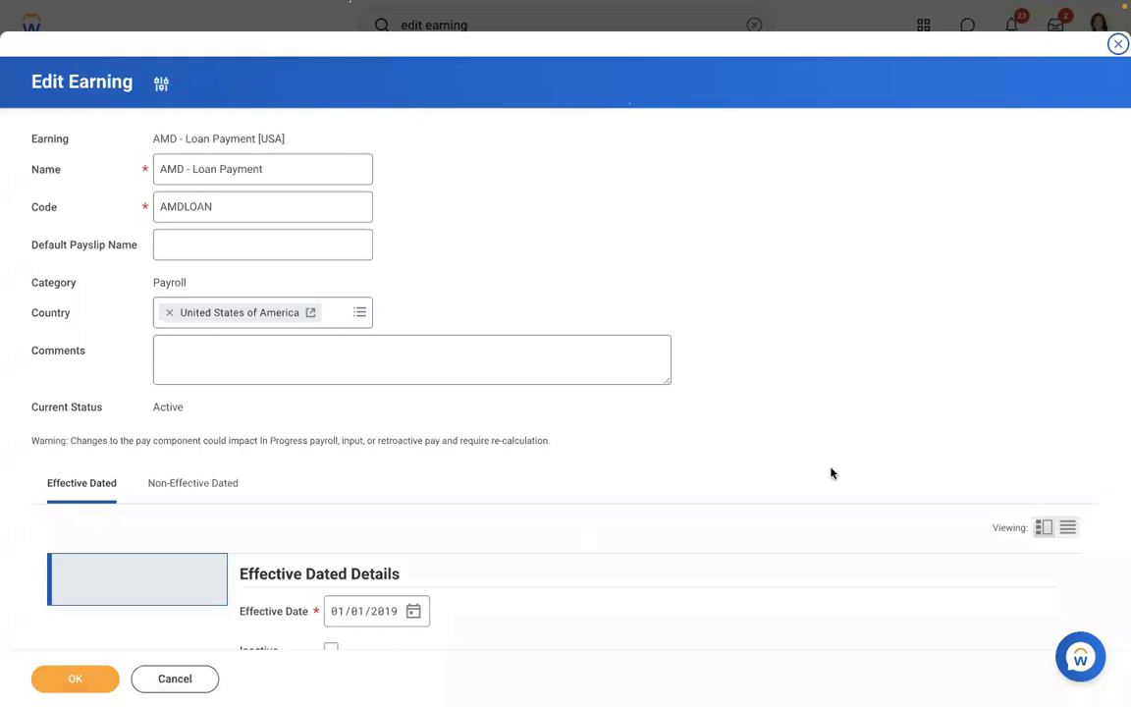
# - Replace worker eligibility with 'Payroll Input (Onetime) Exists for Pay Component (Sub Period)' and save
pyautogui.scroll(-5, 831, 473)
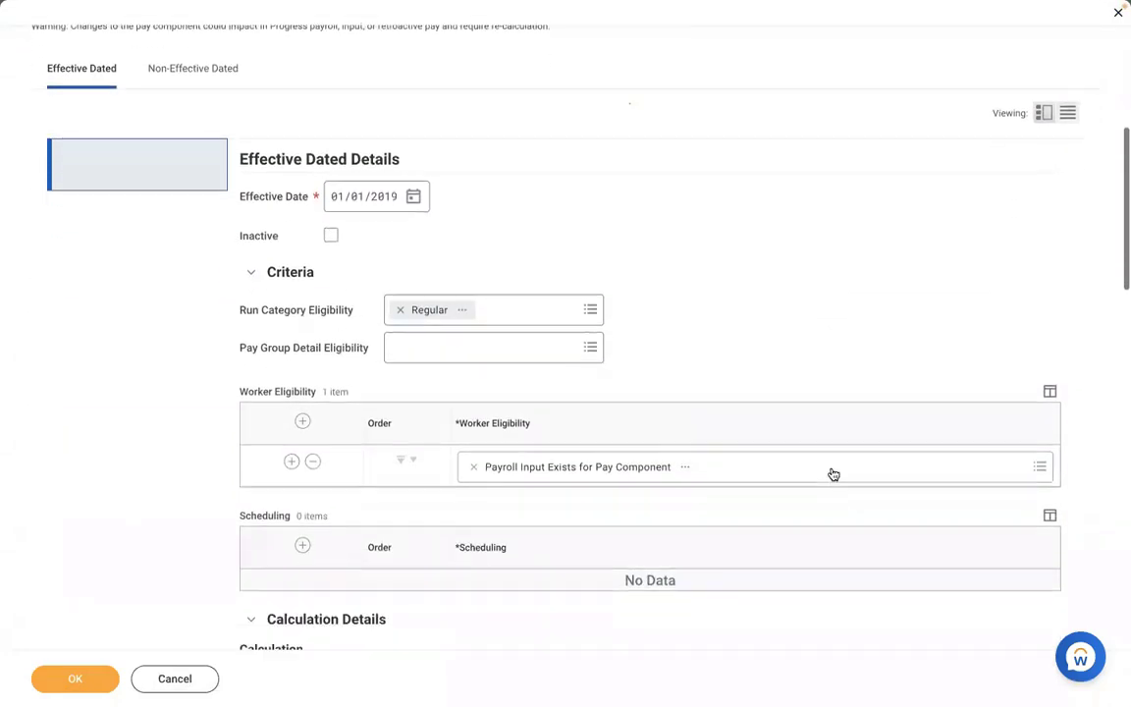
pyautogui.click(473, 411)
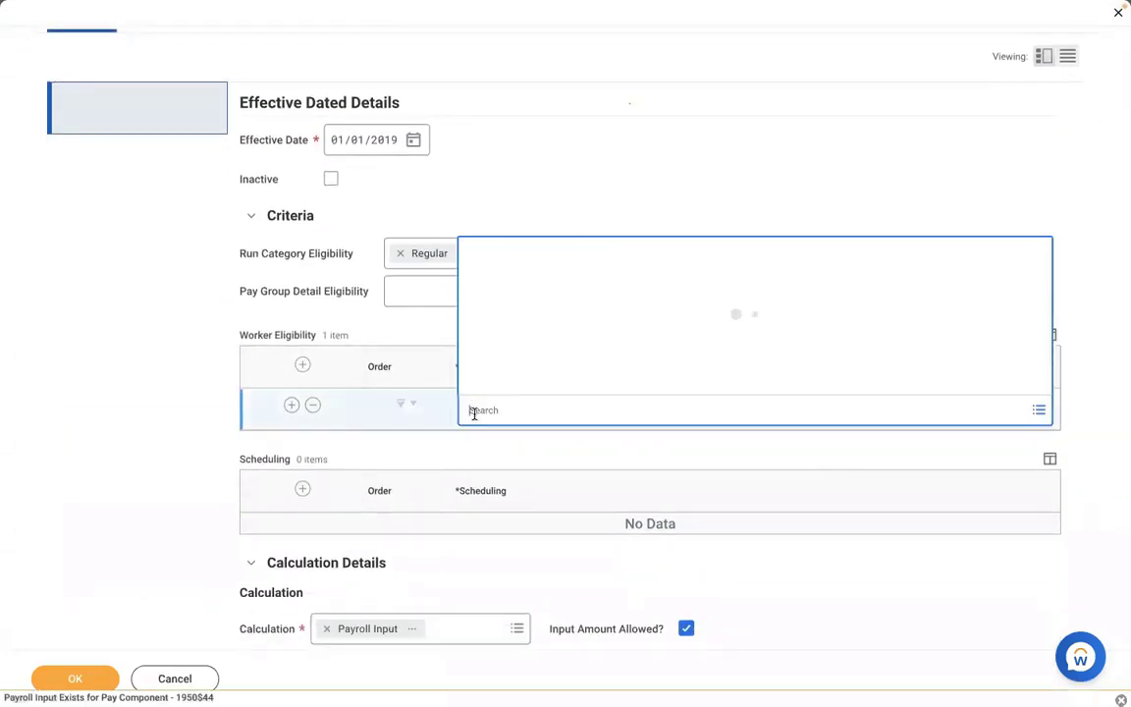
pyautogui.write('payroll i')
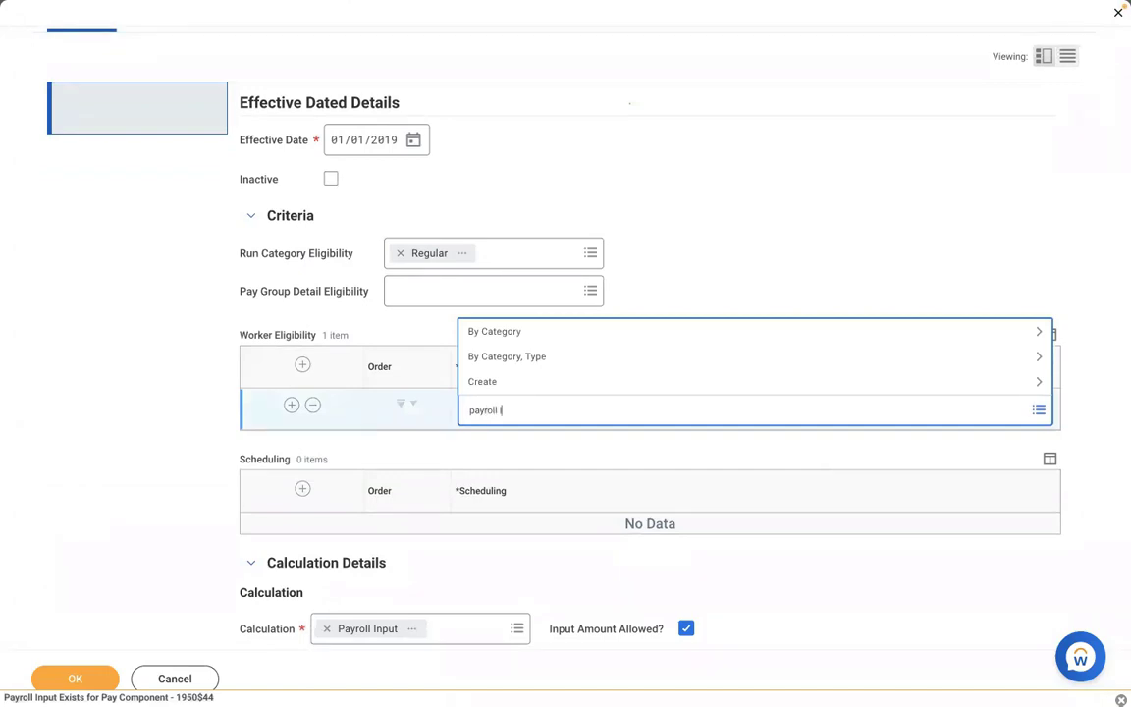
pyautogui.write('nput')
pyautogui.press('Return')
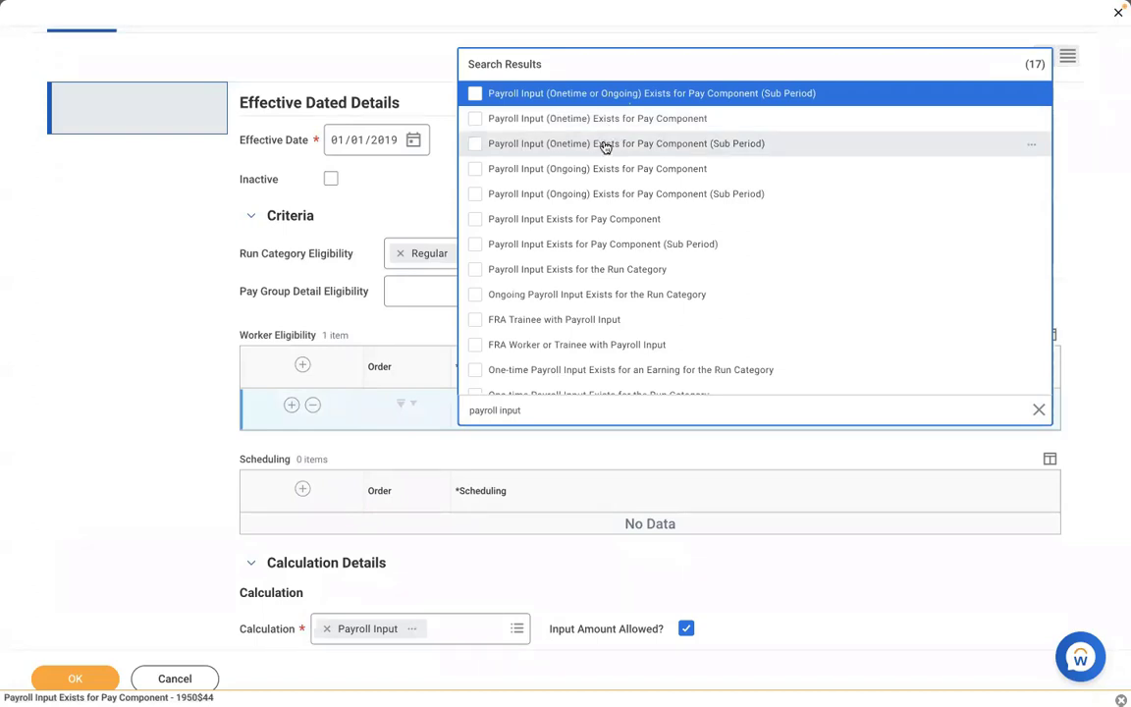
pyautogui.click(606, 147)
pyautogui.click(151, 384)
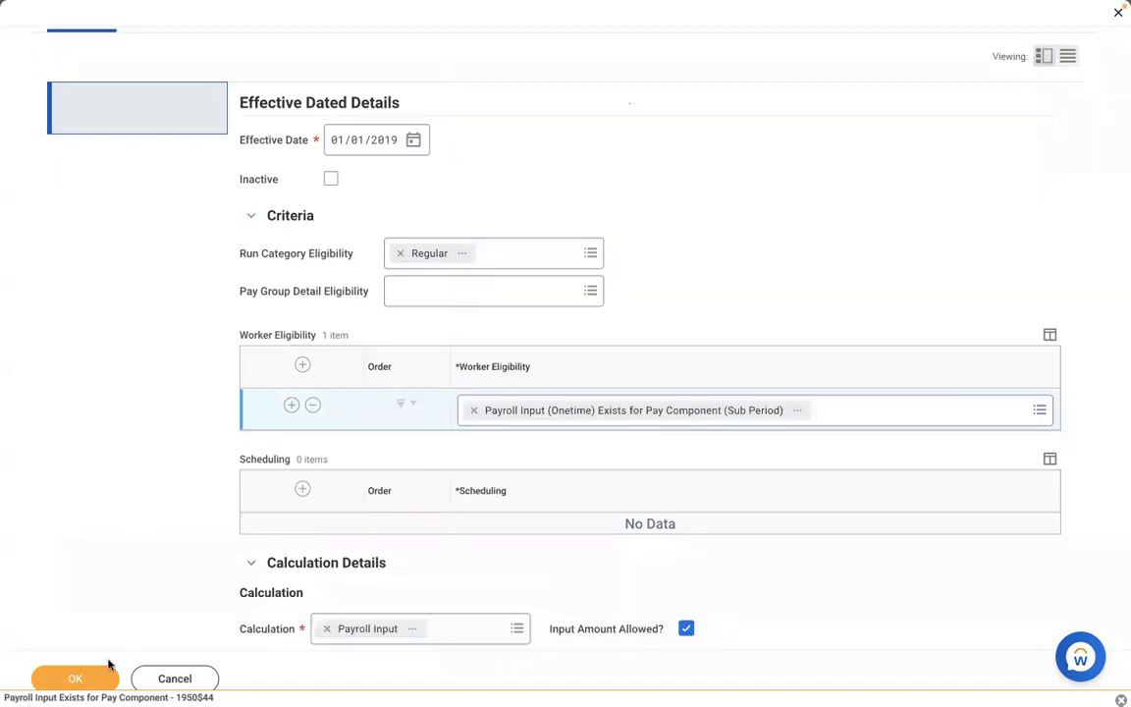
pyautogui.click(88, 687)
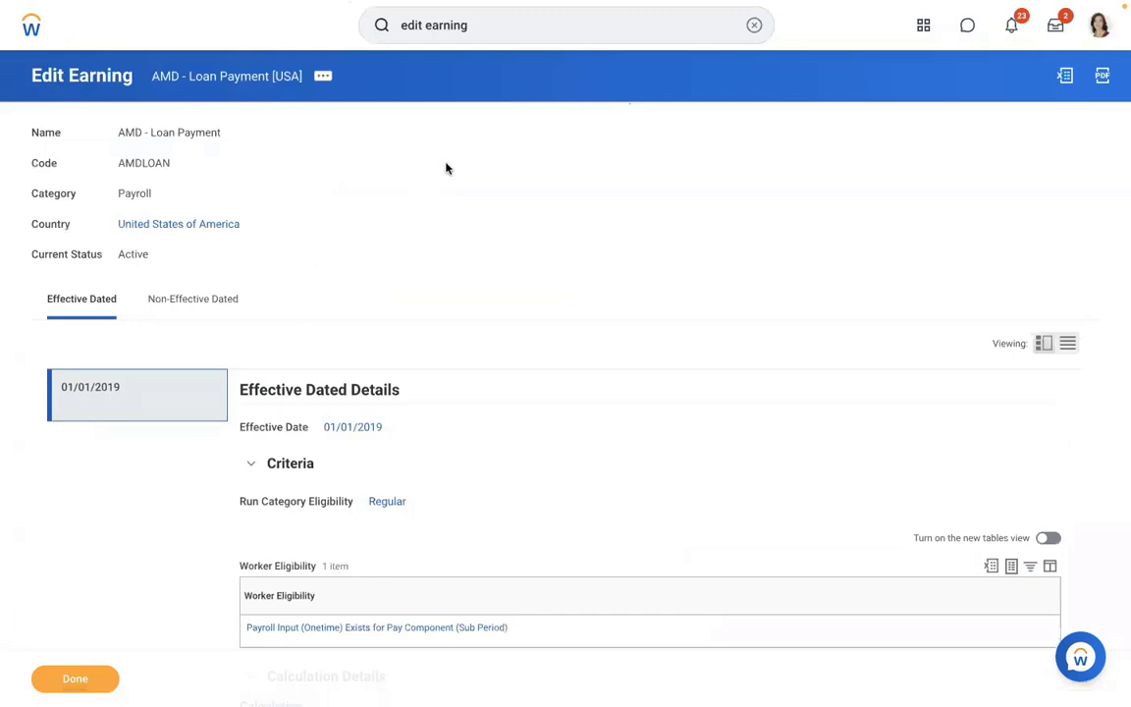
# - Search for the worker again and open their Pay results
pyautogui.click(753, 25)
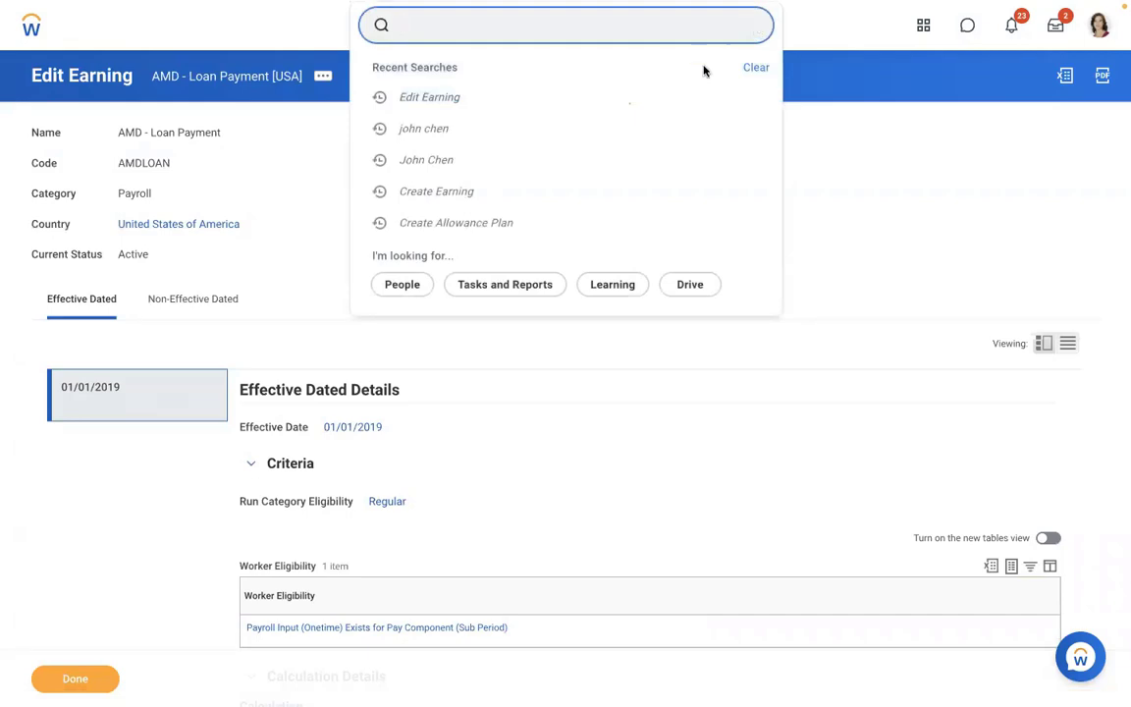
pyautogui.click(490, 127)
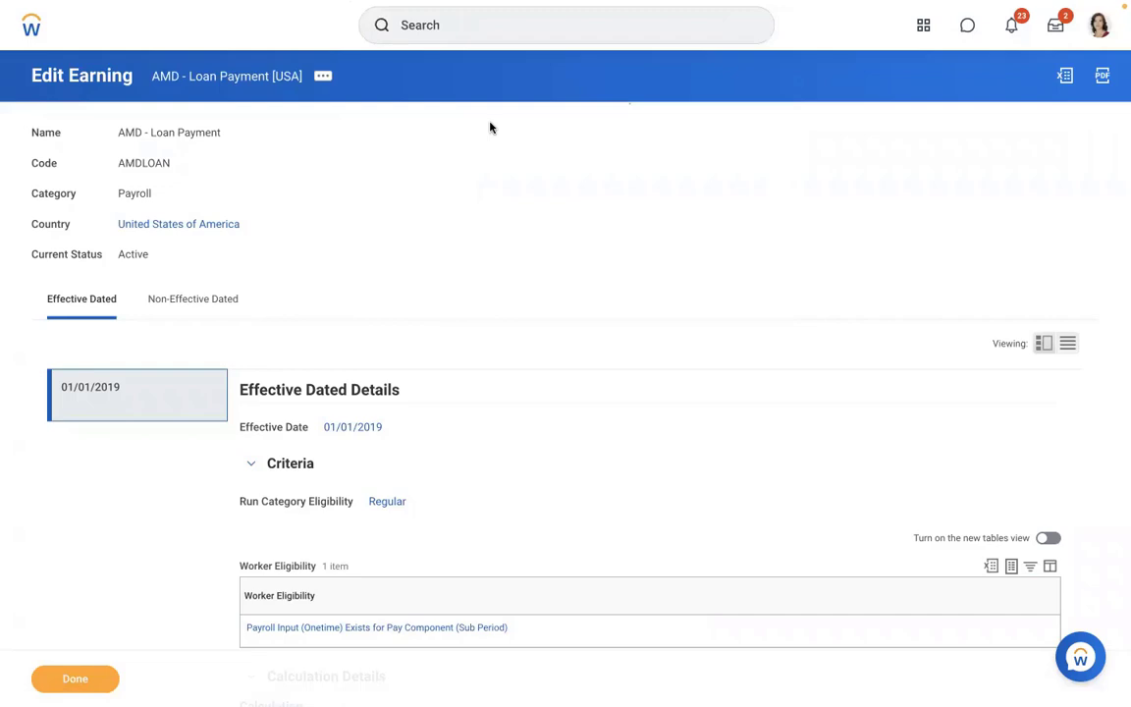
pyautogui.click(457, 34)
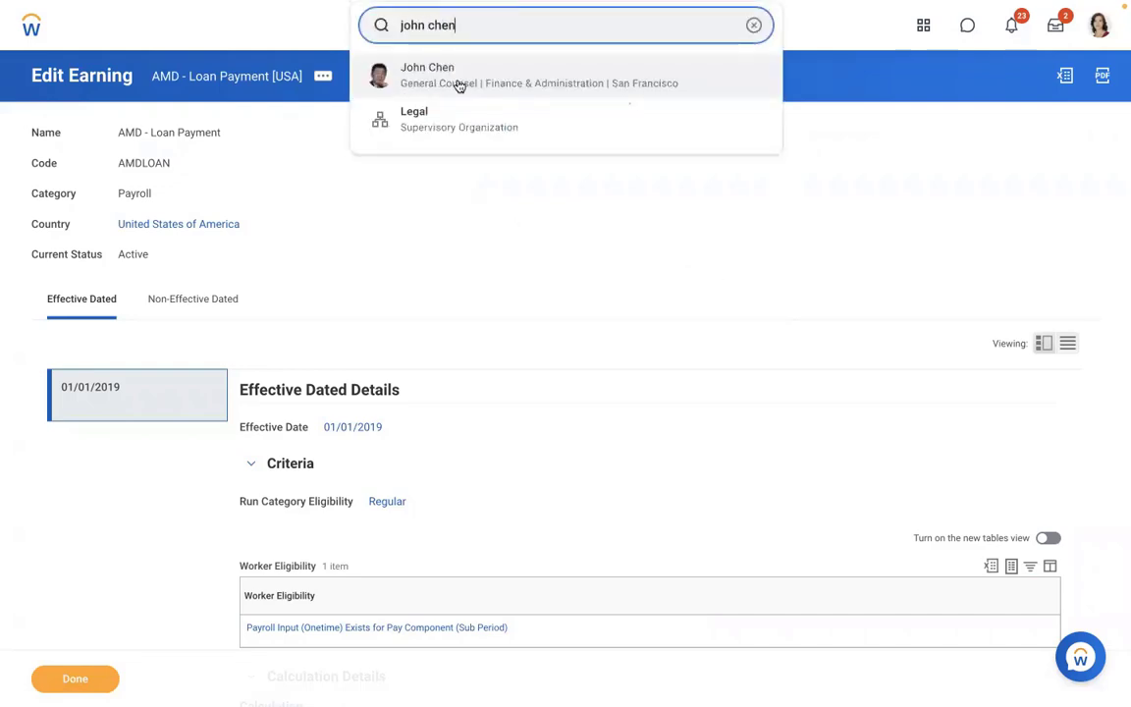
pyautogui.click(457, 82)
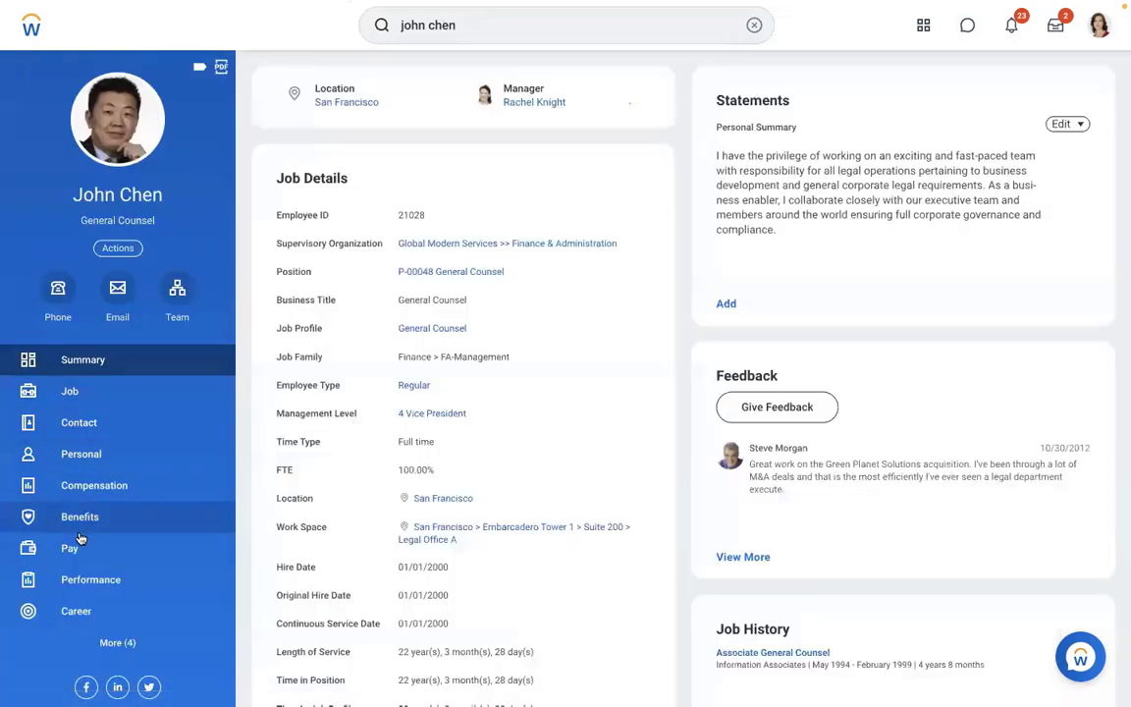
pyautogui.click(70, 547)
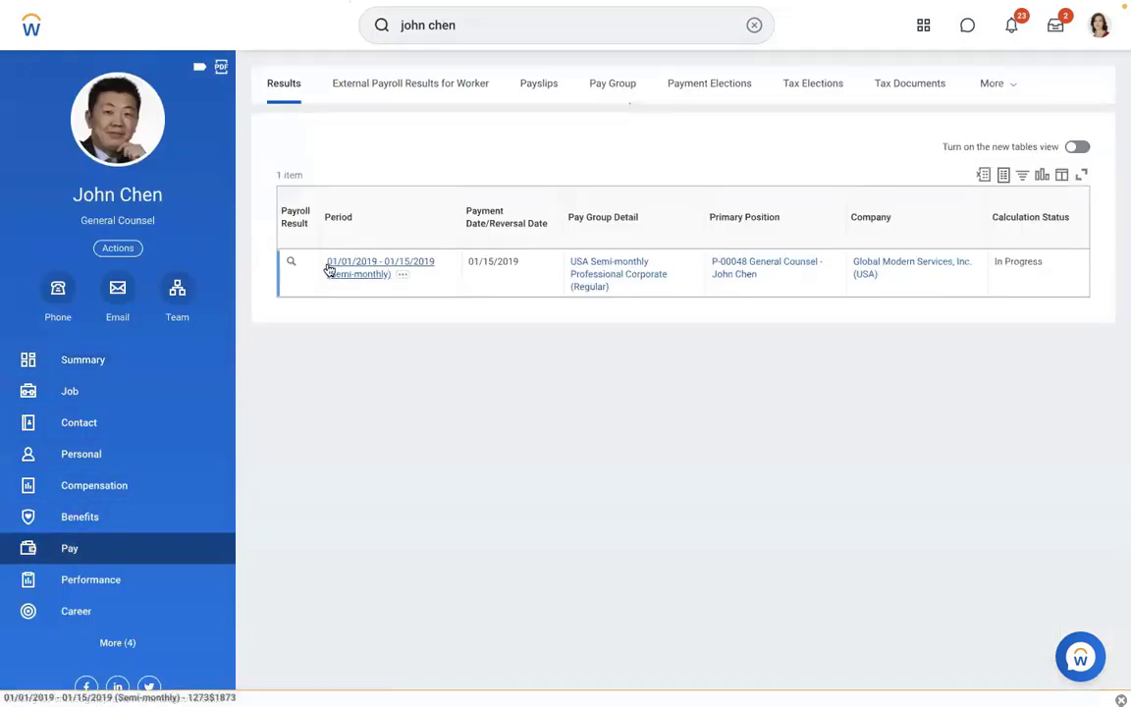
# - Re-calculate the in-progress 01/01/2019–01/15/2019 payroll result
pyautogui.click(305, 262)
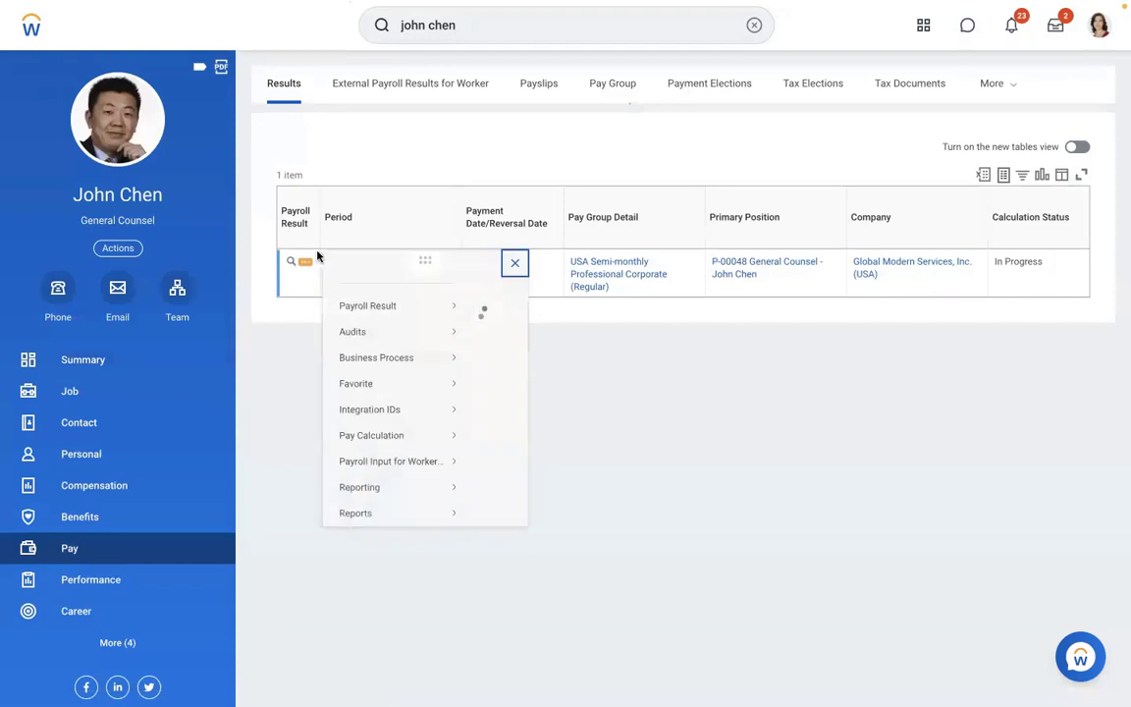
pyautogui.moveTo(385, 460)
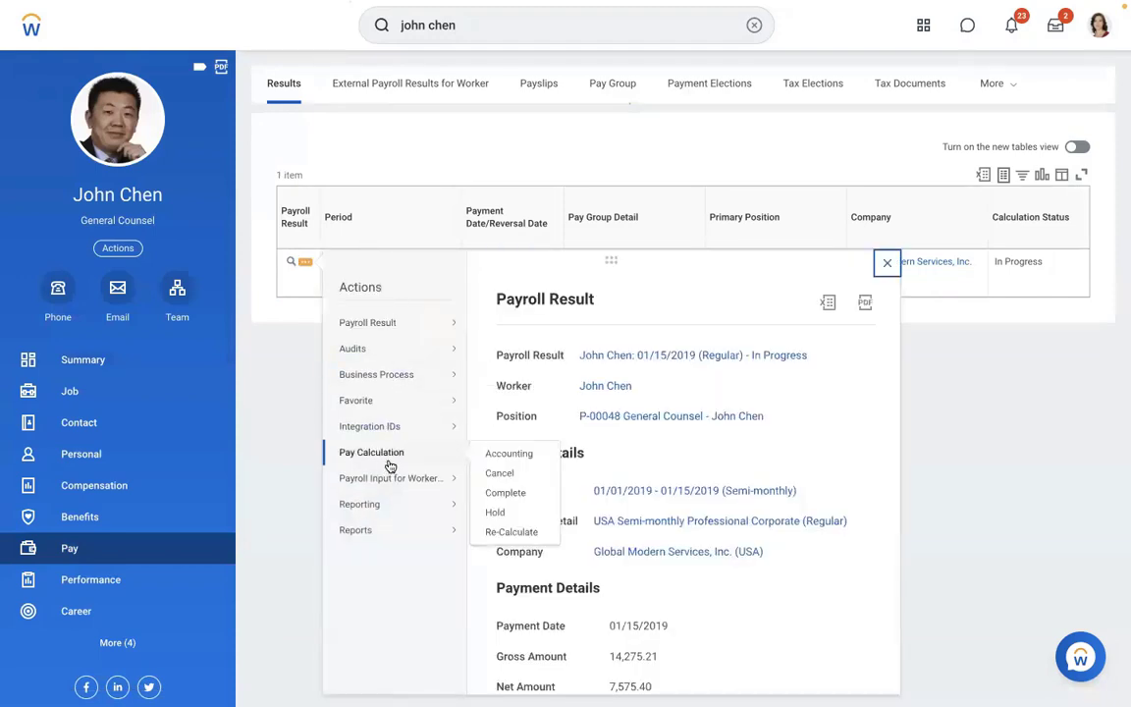
pyautogui.click(506, 532)
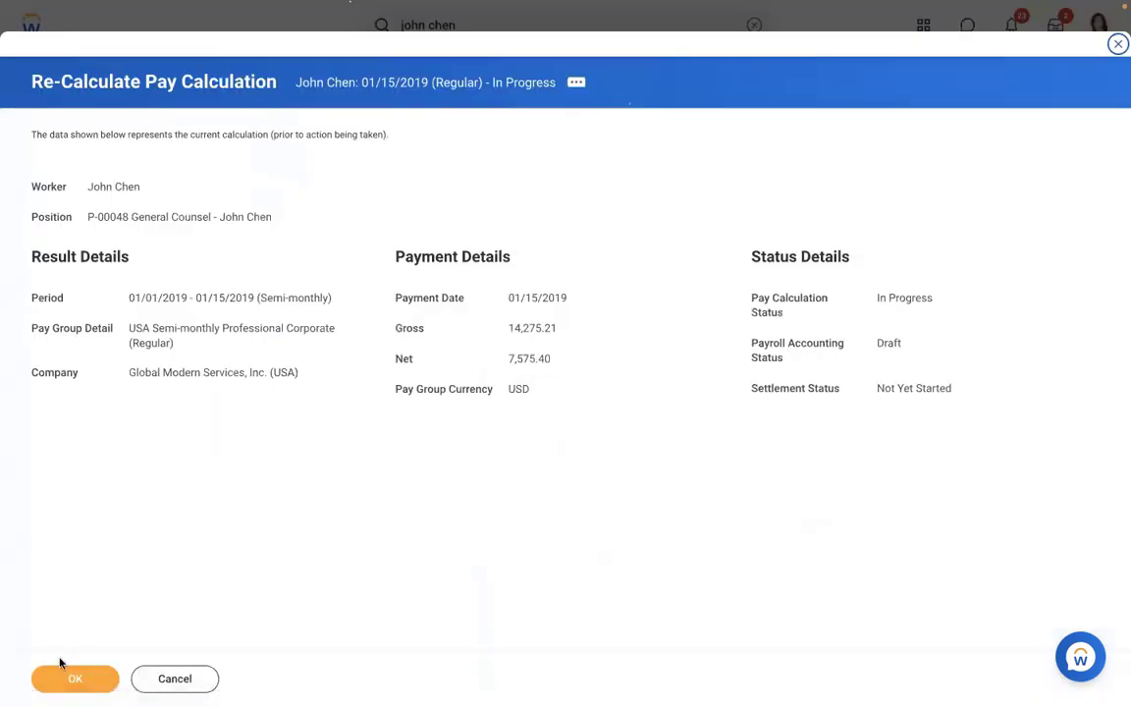
pyautogui.click(73, 679)
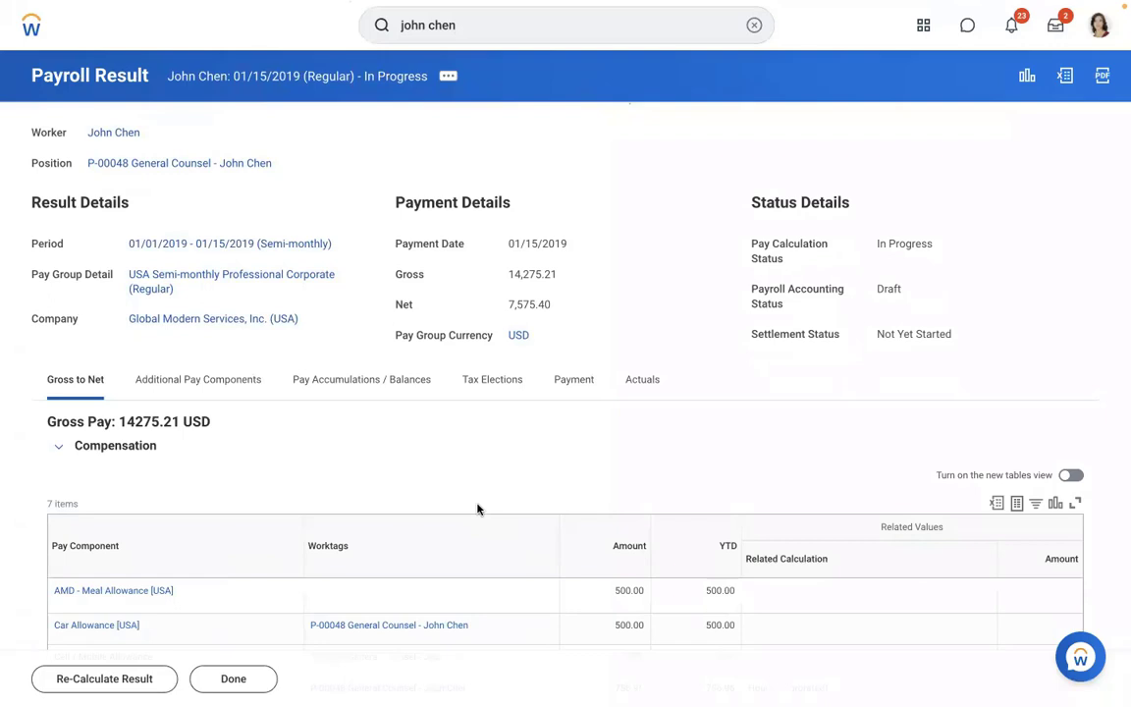
# - View the worker's payroll inputs and compare them with the Word note's Loan 10000 USD and Repayment 1000
pyautogui.click(135, 135)
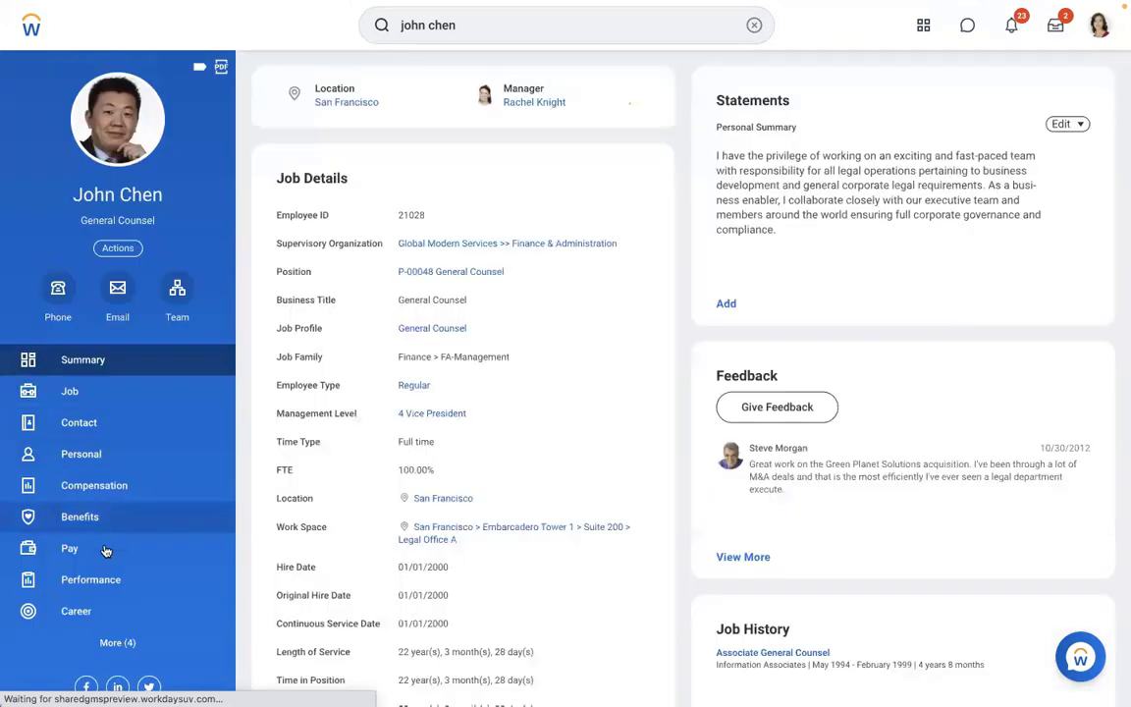
pyautogui.click(106, 549)
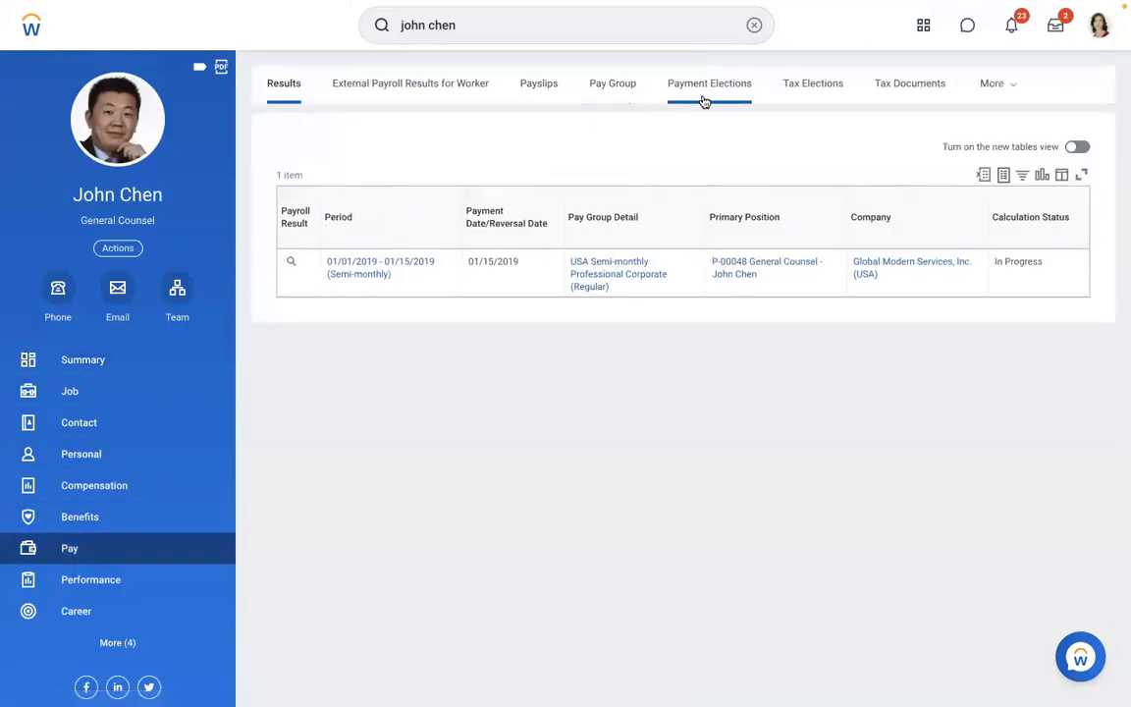
pyautogui.click(981, 93)
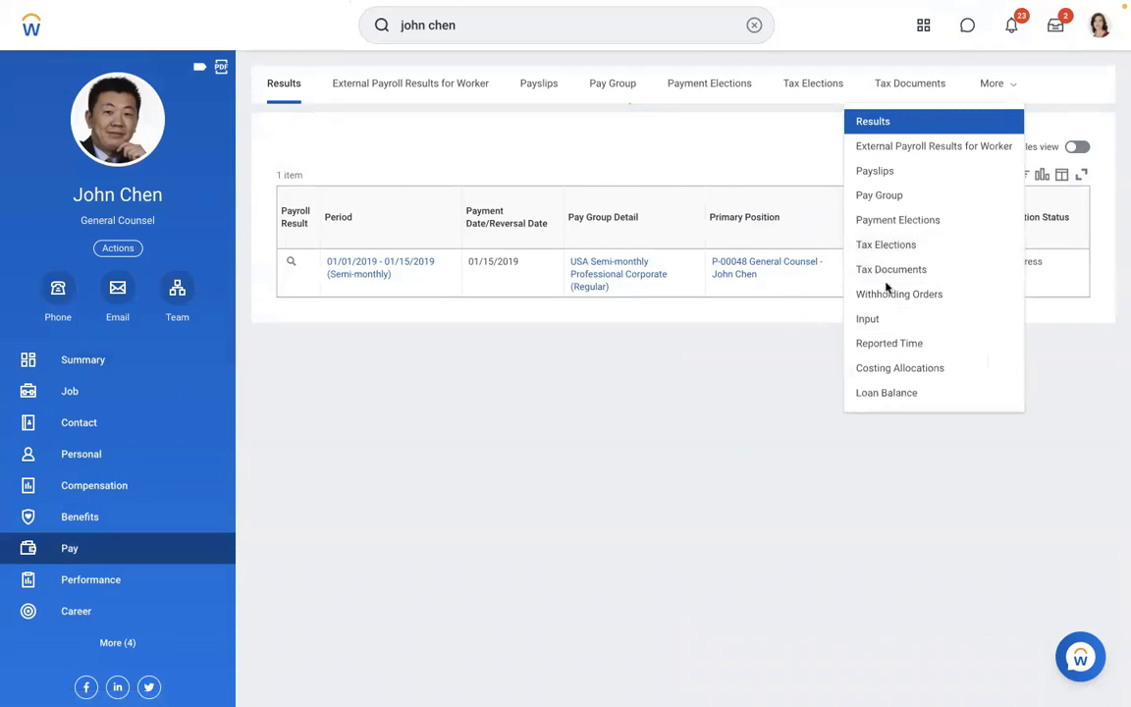
pyautogui.click(865, 320)
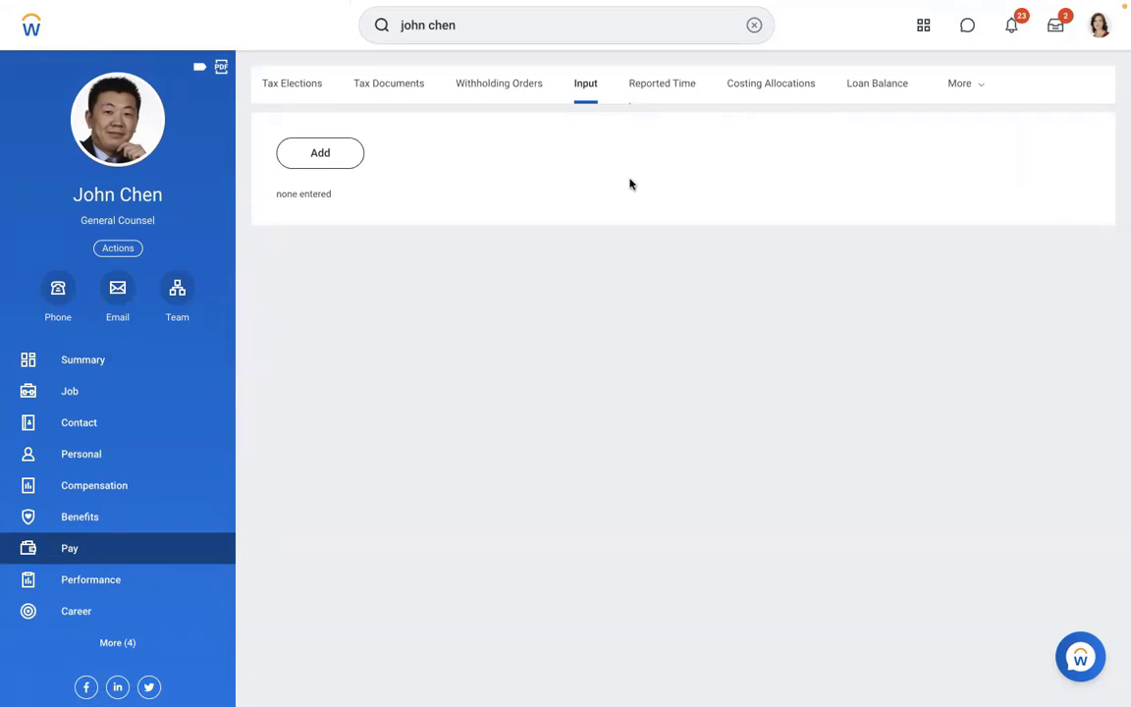
pyautogui.hotkey('ctrl', 'Left')
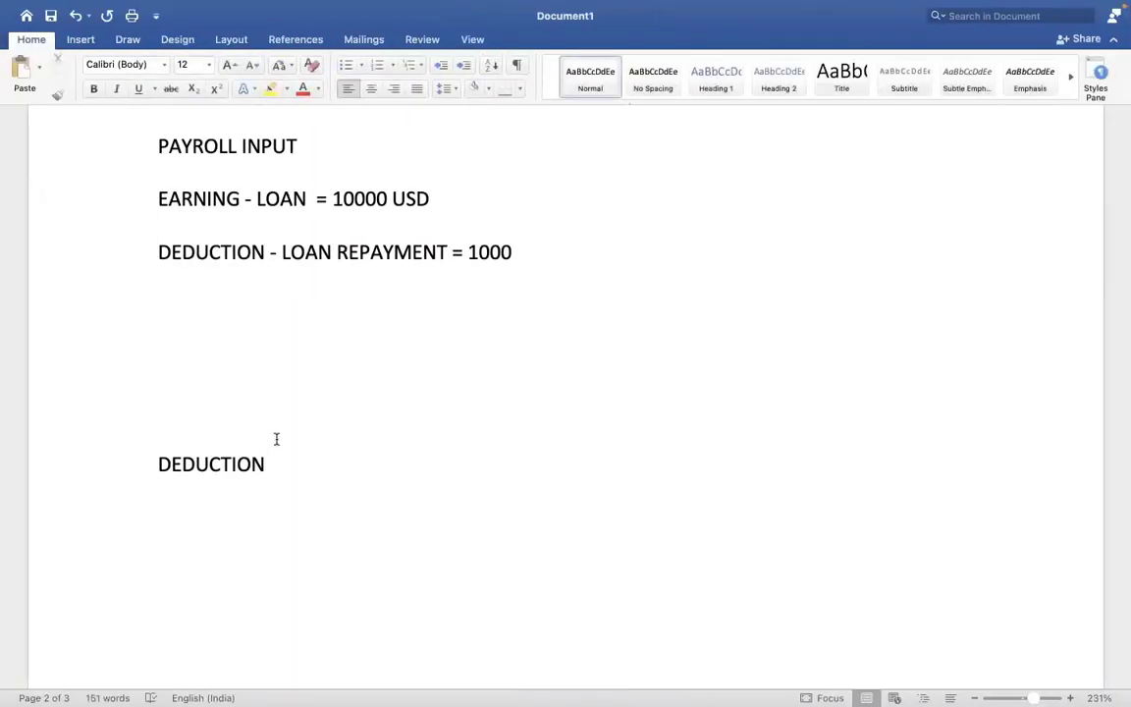
pyautogui.hotkey('ctrl', 'Right')
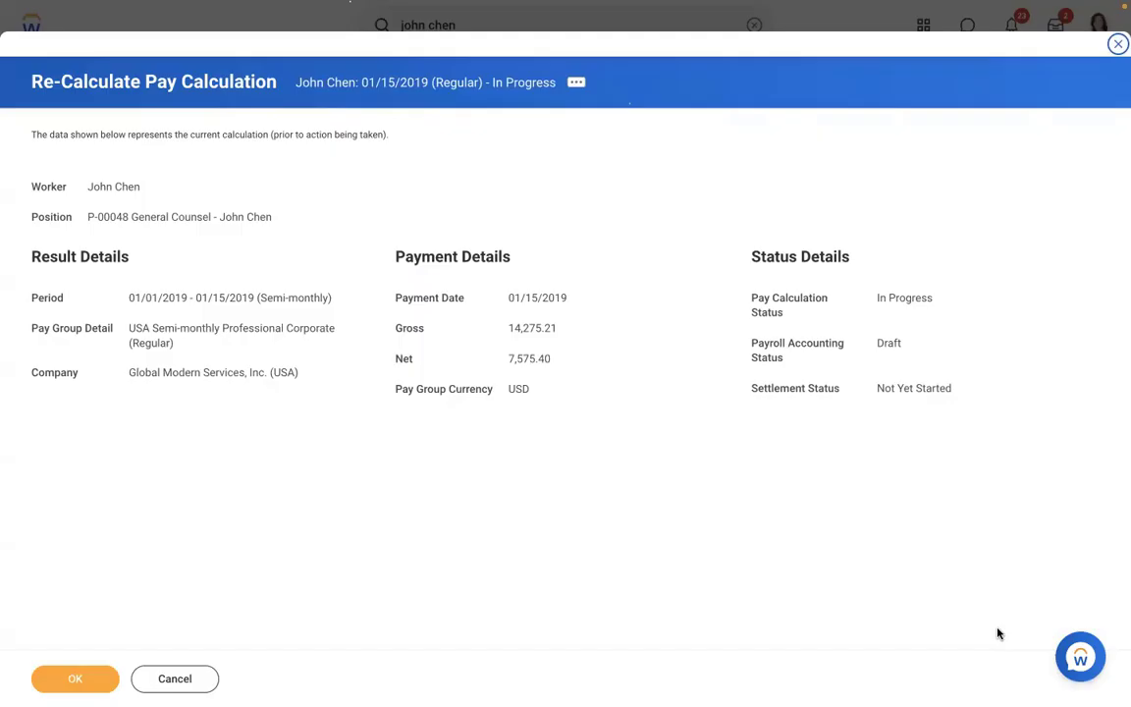